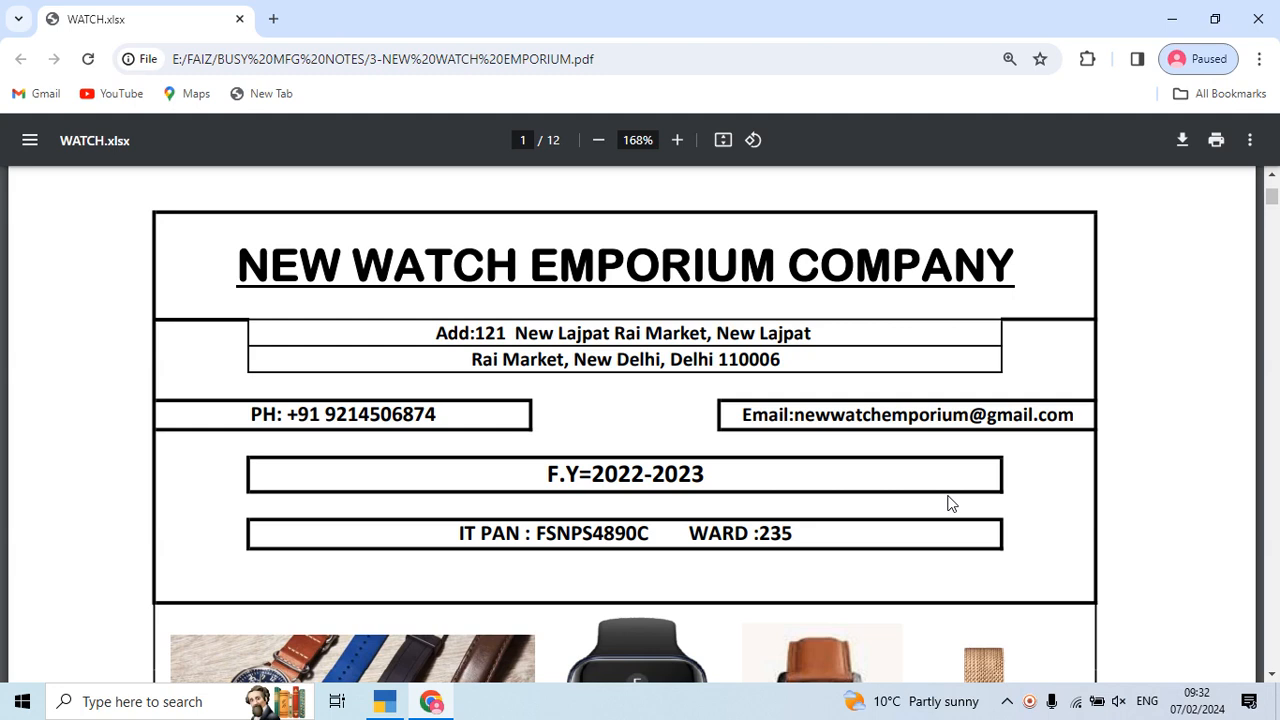
pyautogui.click(945, 440)
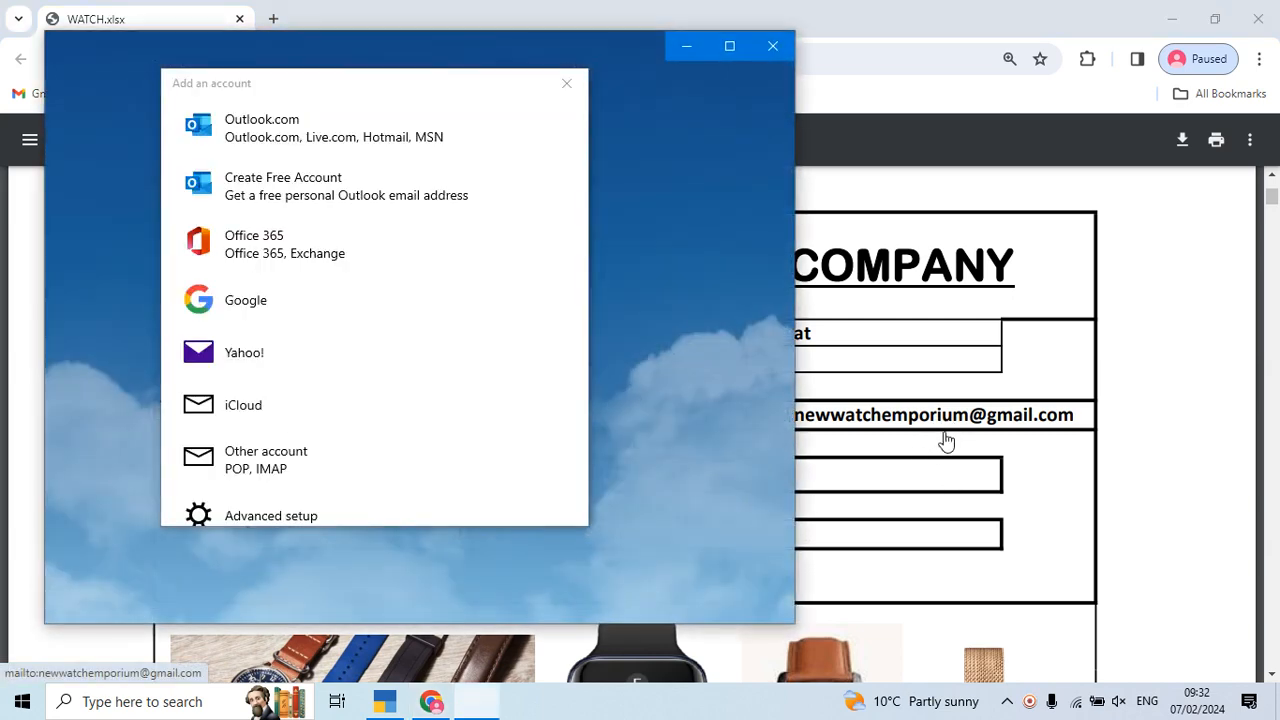
pyautogui.click(566, 84)
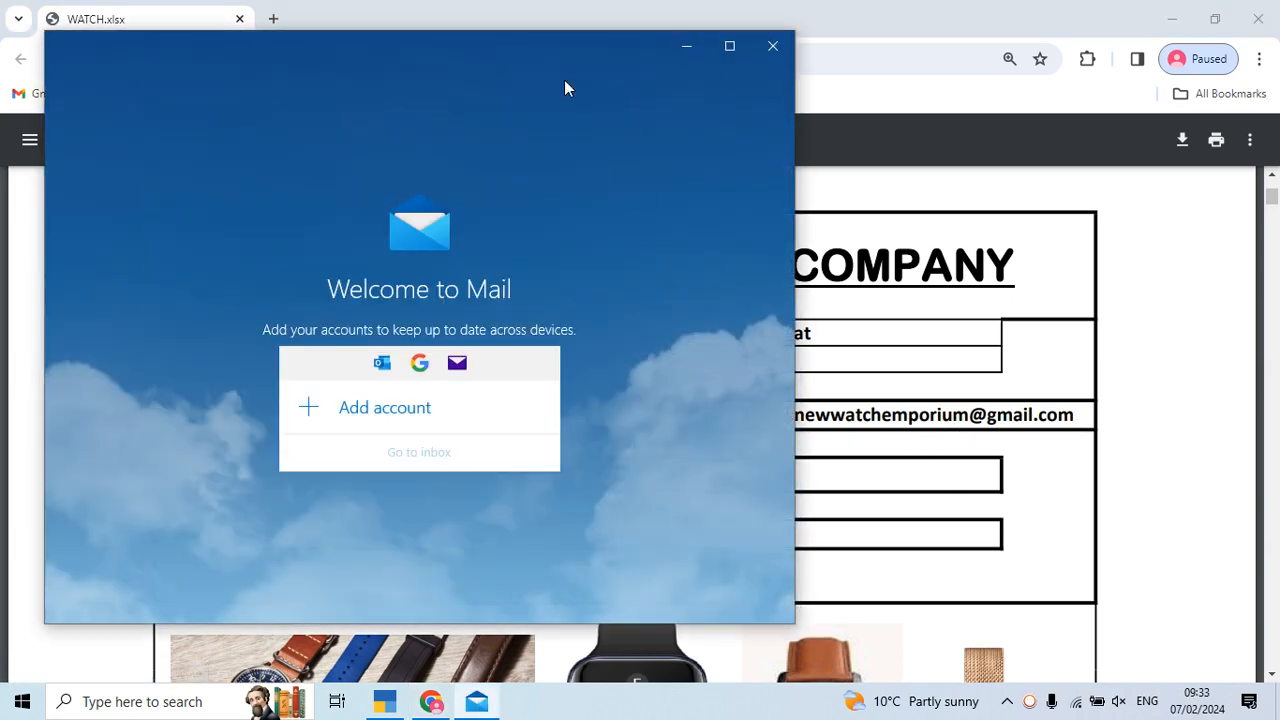
pyautogui.click(768, 50)
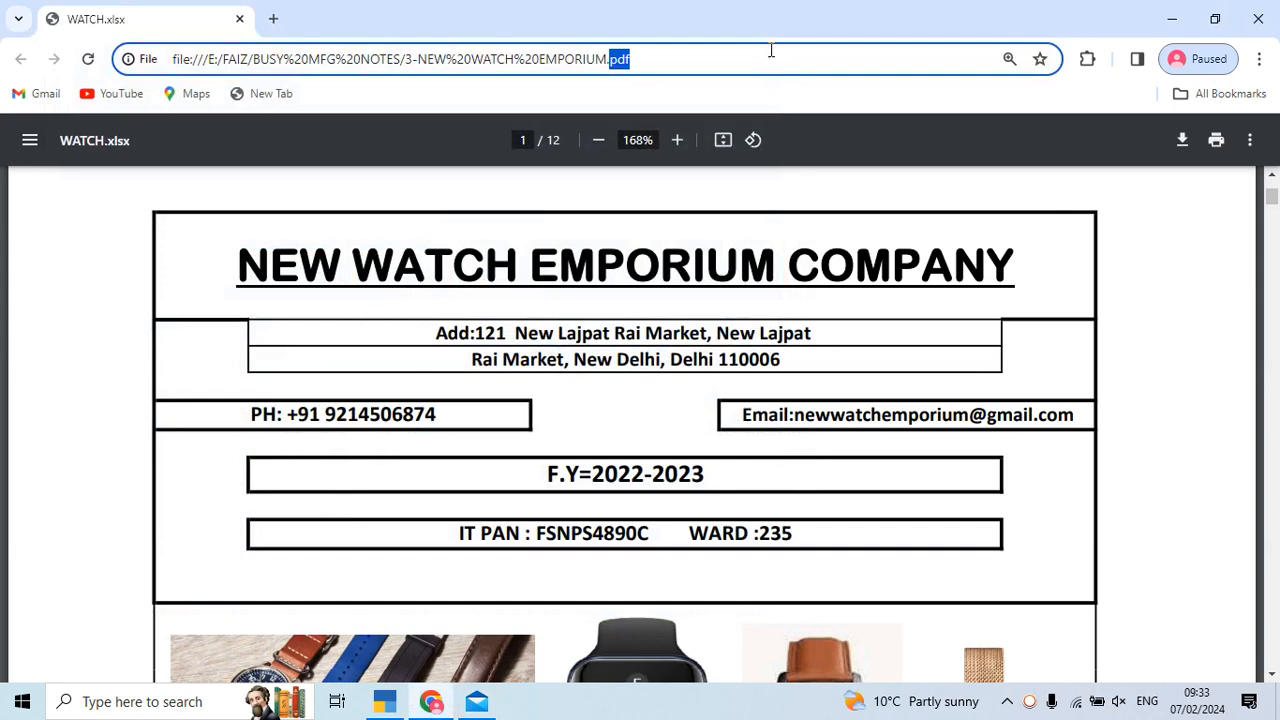
pyautogui.click(760, 243)
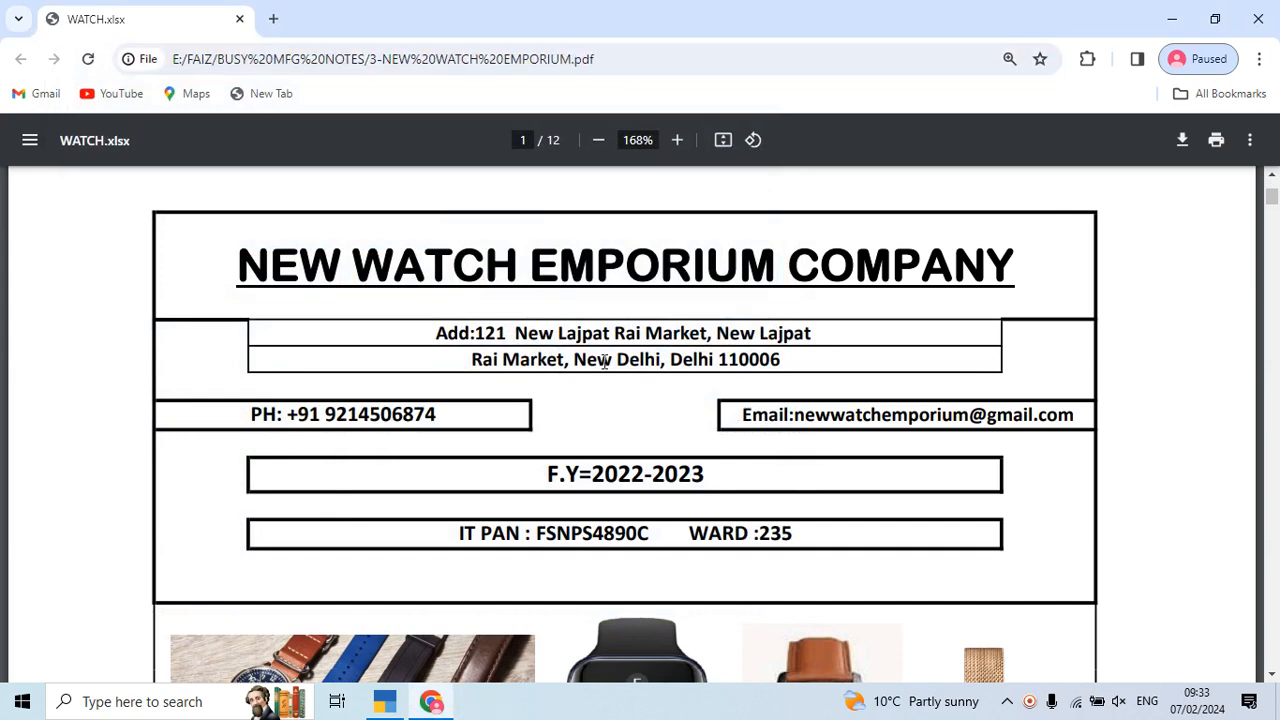
# - Read through the company cover page and the Ishika Watch Limited Company credit memo in the PDF
pyautogui.scroll(-2, 604, 363)
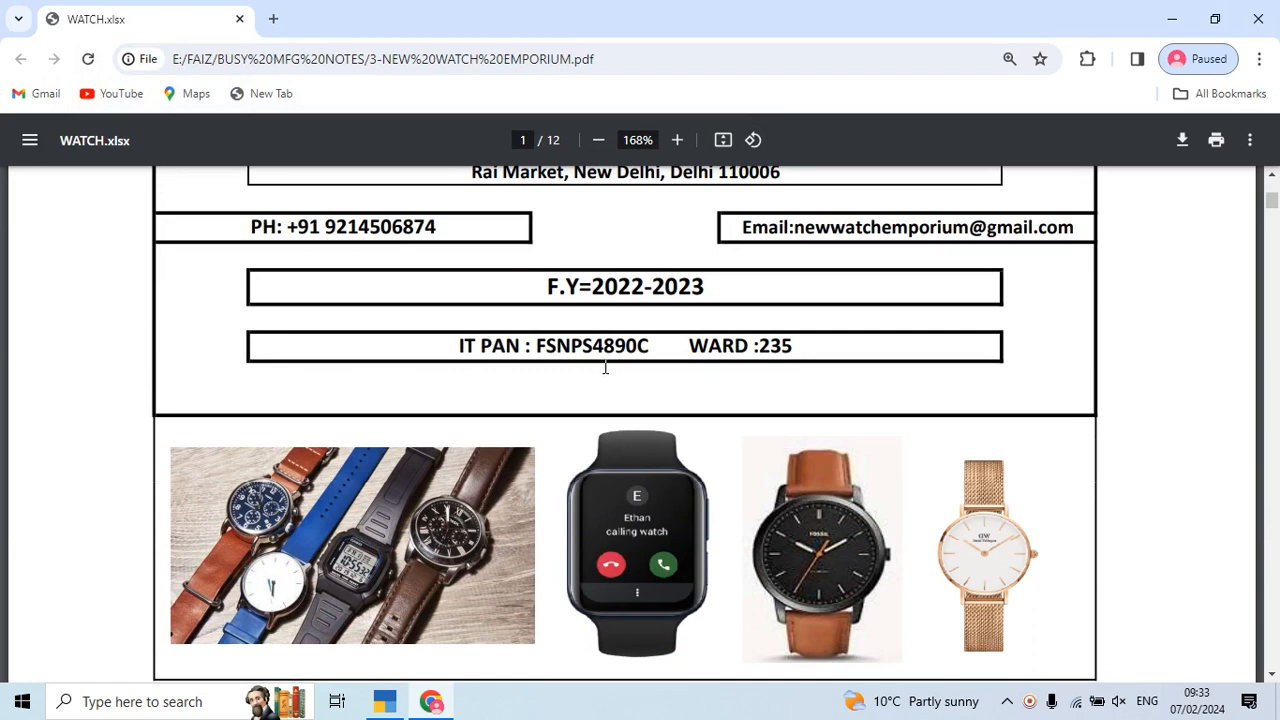
pyautogui.scroll(-6, 606, 370)
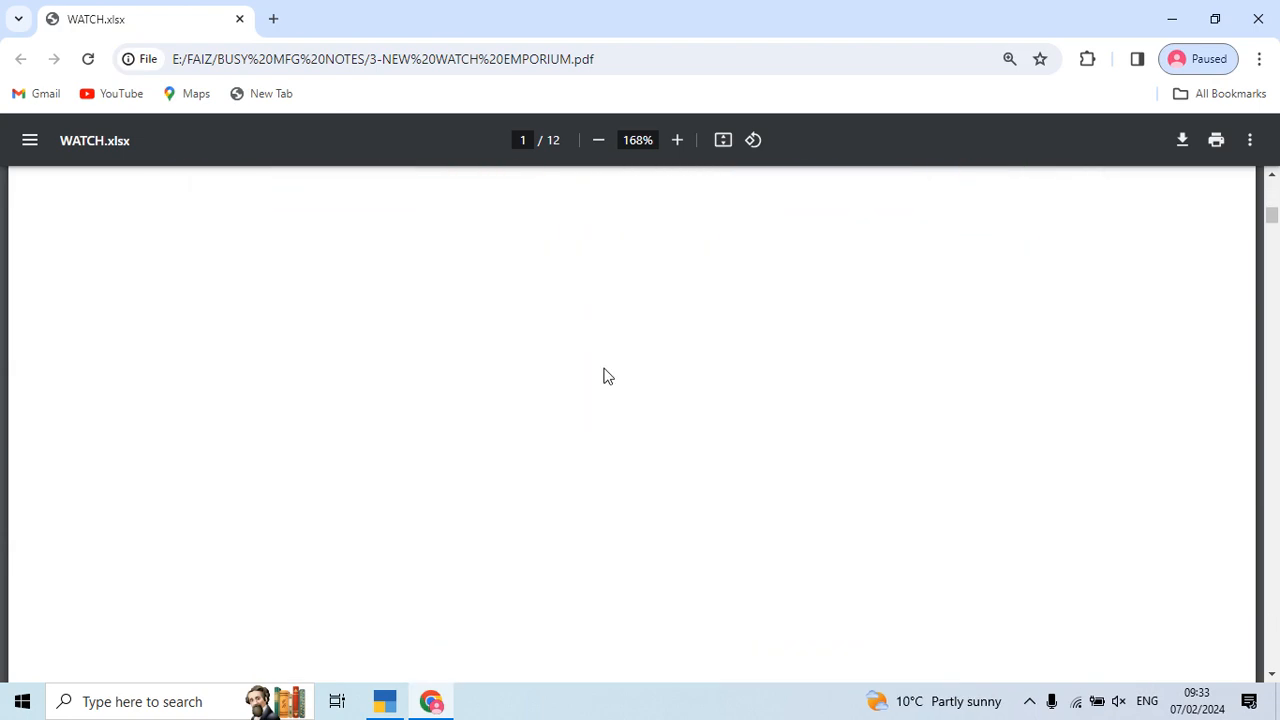
pyautogui.scroll(-5, 608, 378)
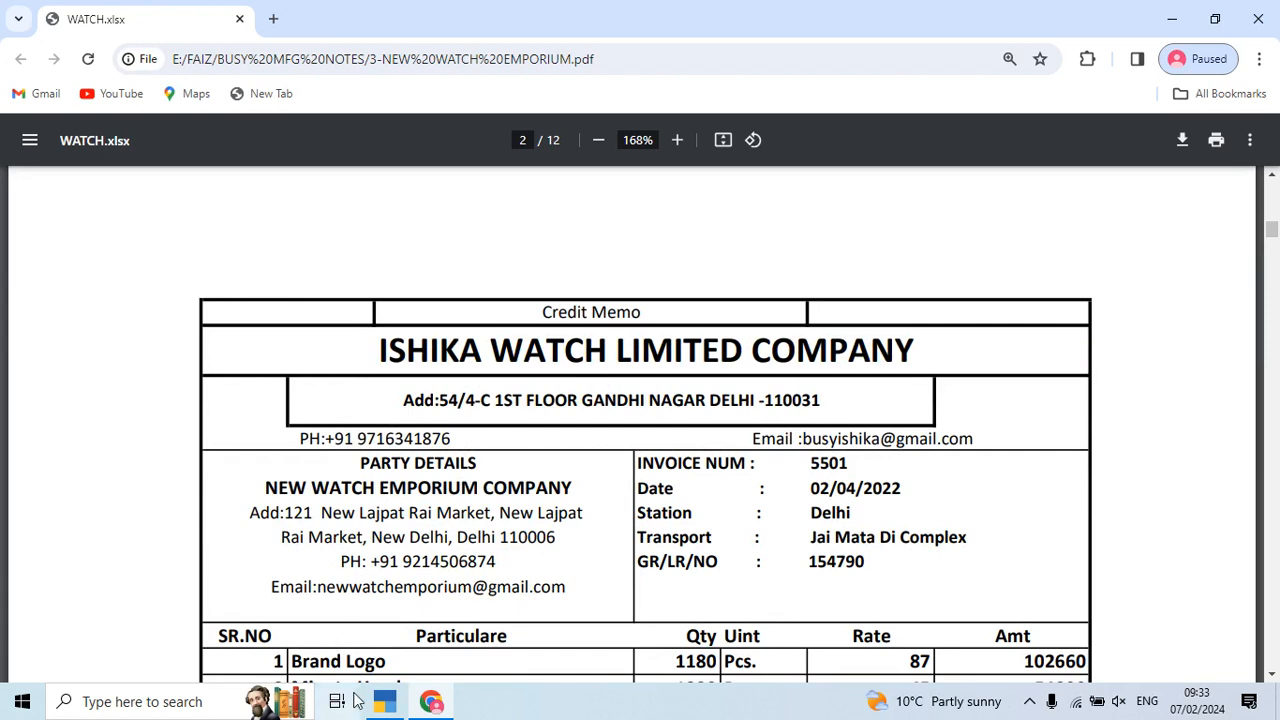
# - Switch to TallyPrime and enable Cost Centres in the company features of NEW WATCH EMPORIUM COMPANY
pyautogui.click(384, 701)
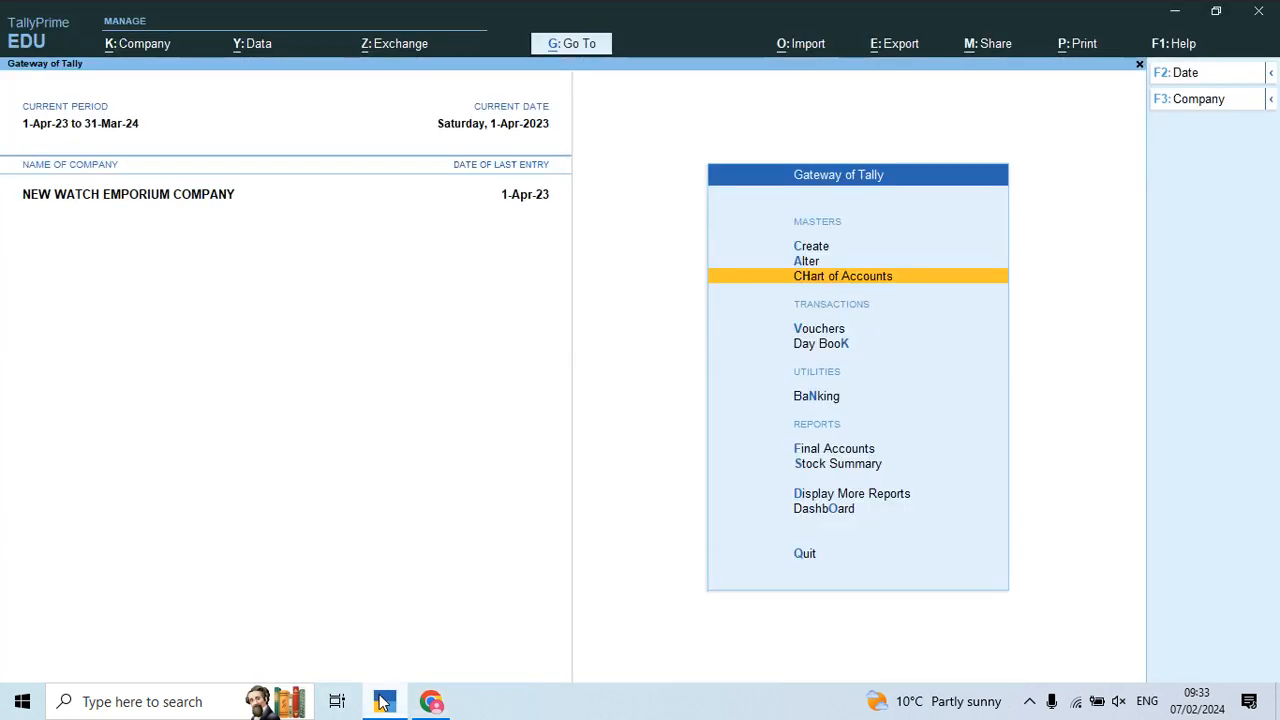
pyautogui.press('F11')
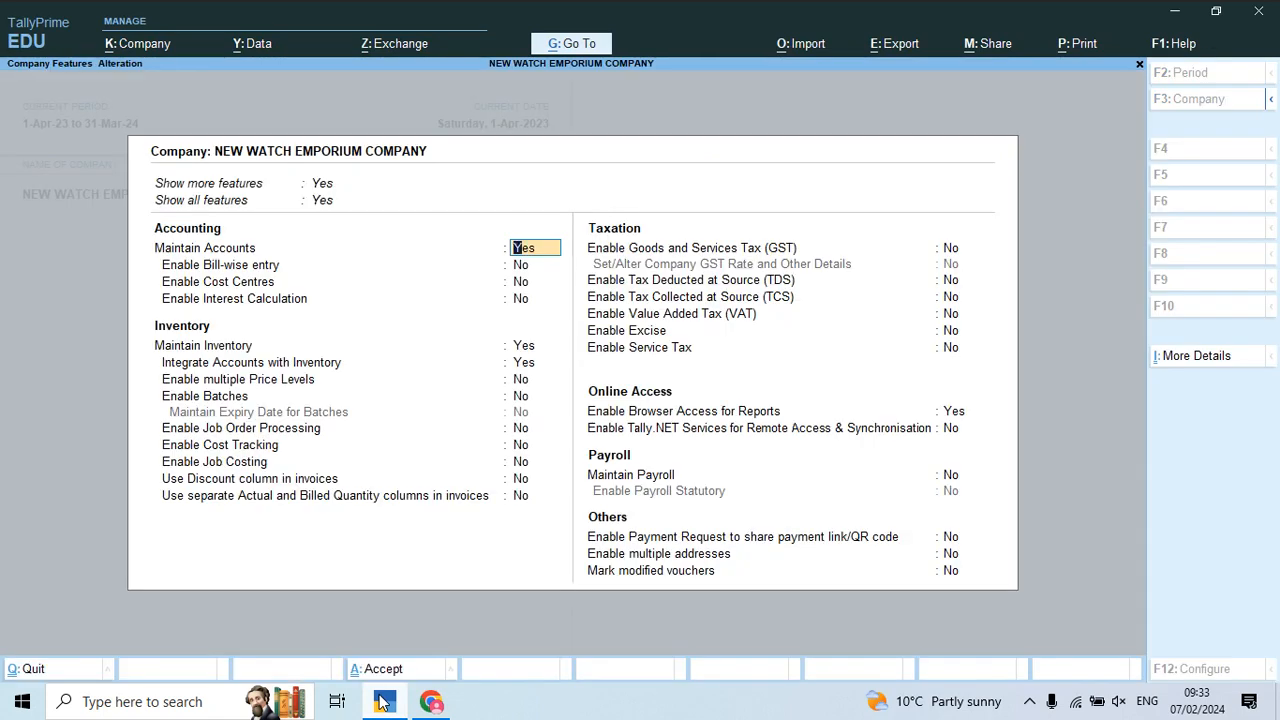
pyautogui.press('Return')
pyautogui.press('Return')
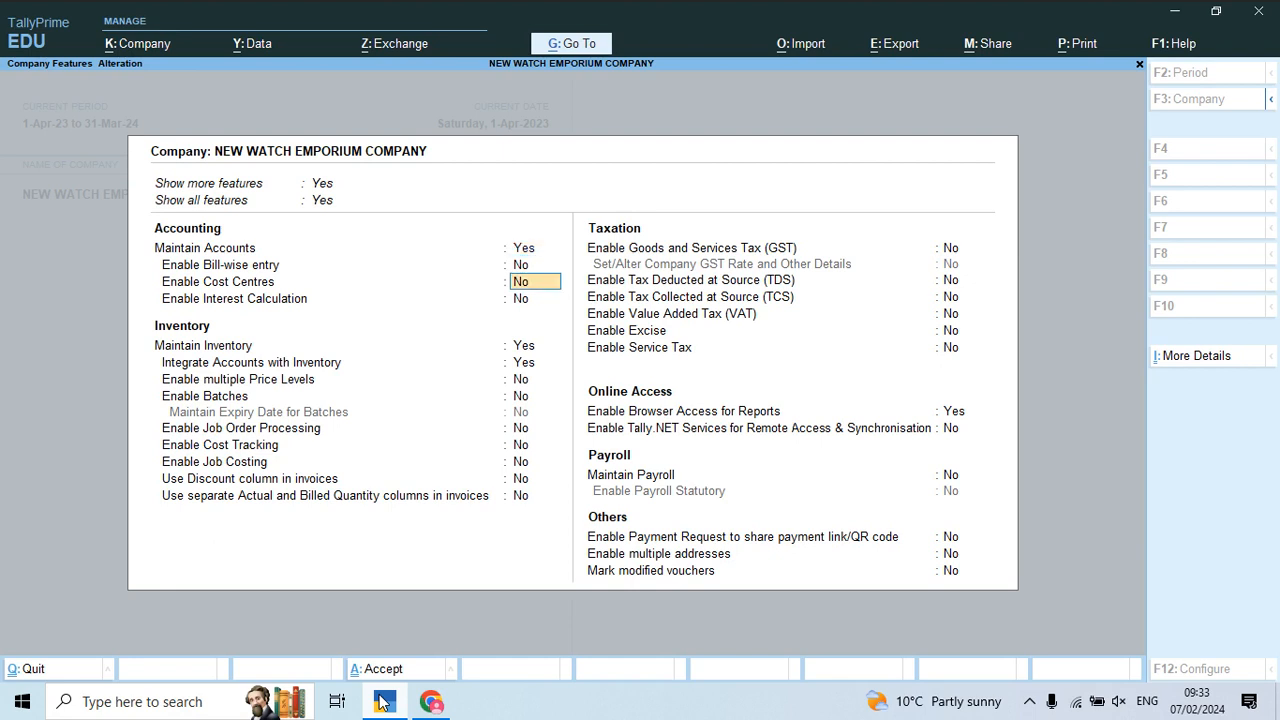
pyautogui.write('y')
pyautogui.press('Return')
# - Enable Job Order Processing among the inventory features, leaving batches and multiple price levels disabled
pyautogui.press('Return')
pyautogui.press('Return')
pyautogui.press('Return')
pyautogui.press('Return')
pyautogui.press('Return')
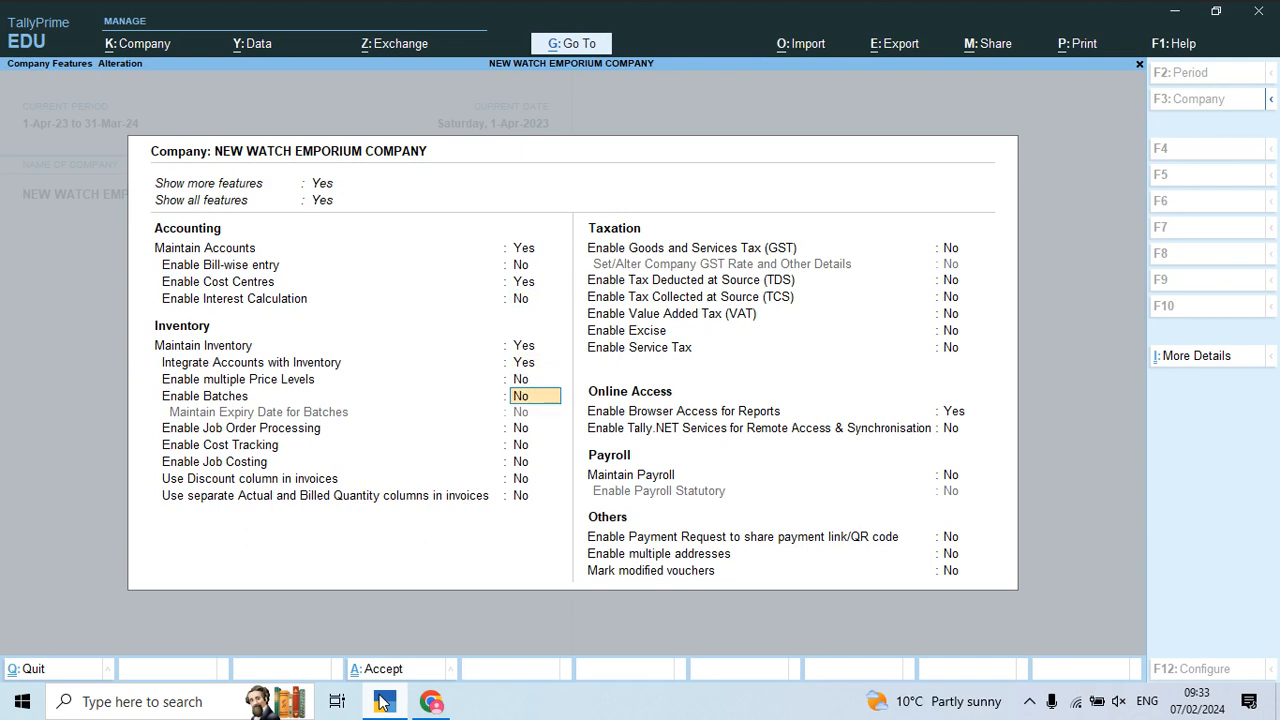
pyautogui.write('y')
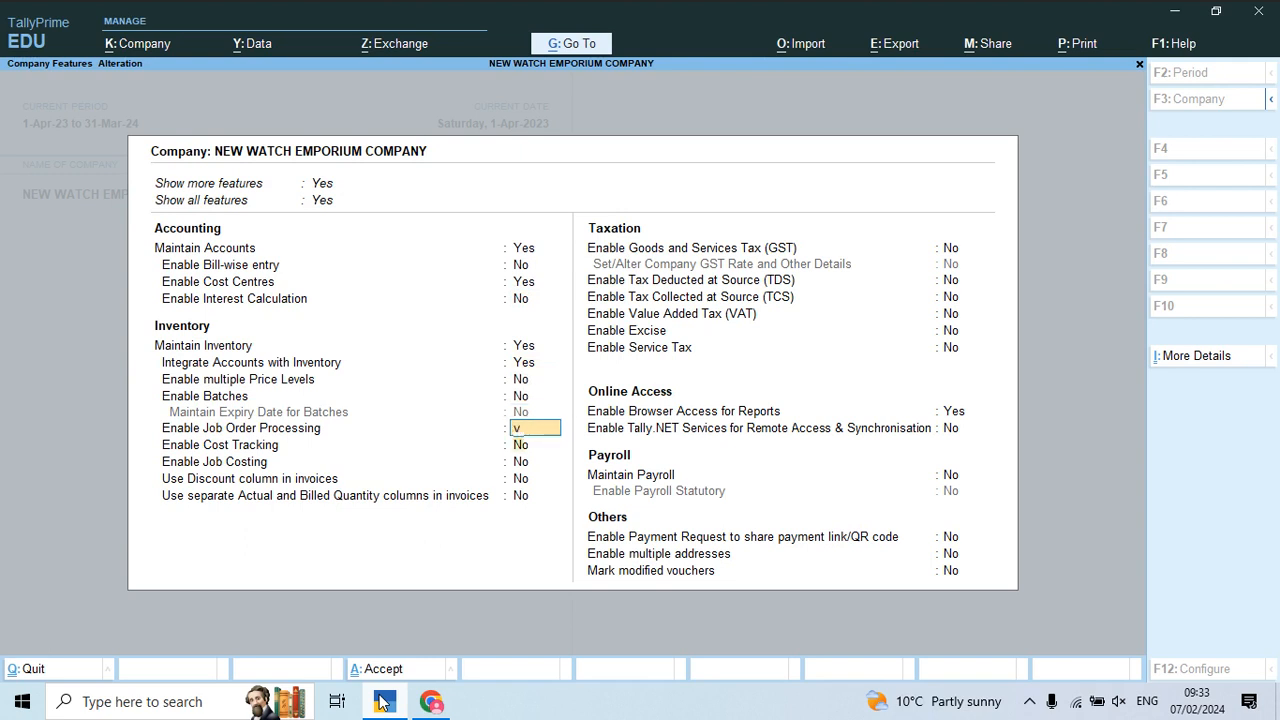
pyautogui.press('Return')
# - Enable Cost Tracking and Job Costing in the inventory features and save the company features
pyautogui.write('y')
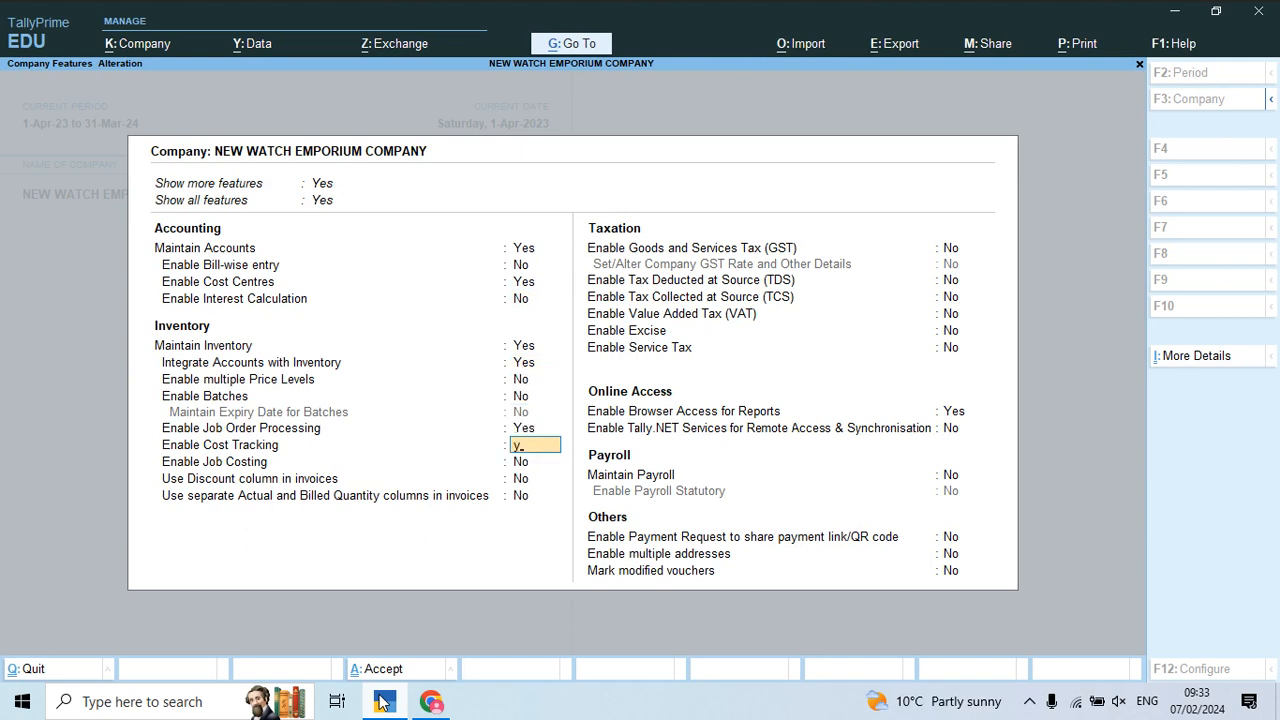
pyautogui.press('Return')
pyautogui.press('Up')
pyautogui.write('y')
pyautogui.press('Return')
pyautogui.write('y')
pyautogui.press('Return')
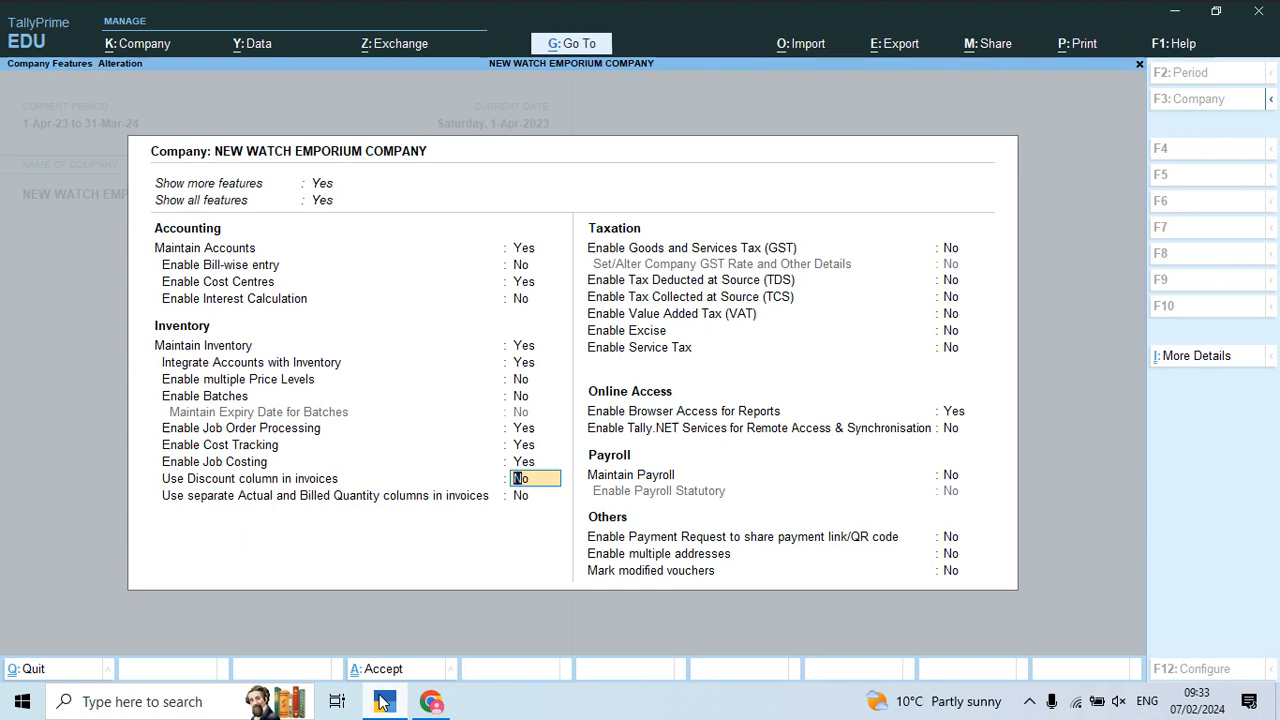
pyautogui.press('ctrl')
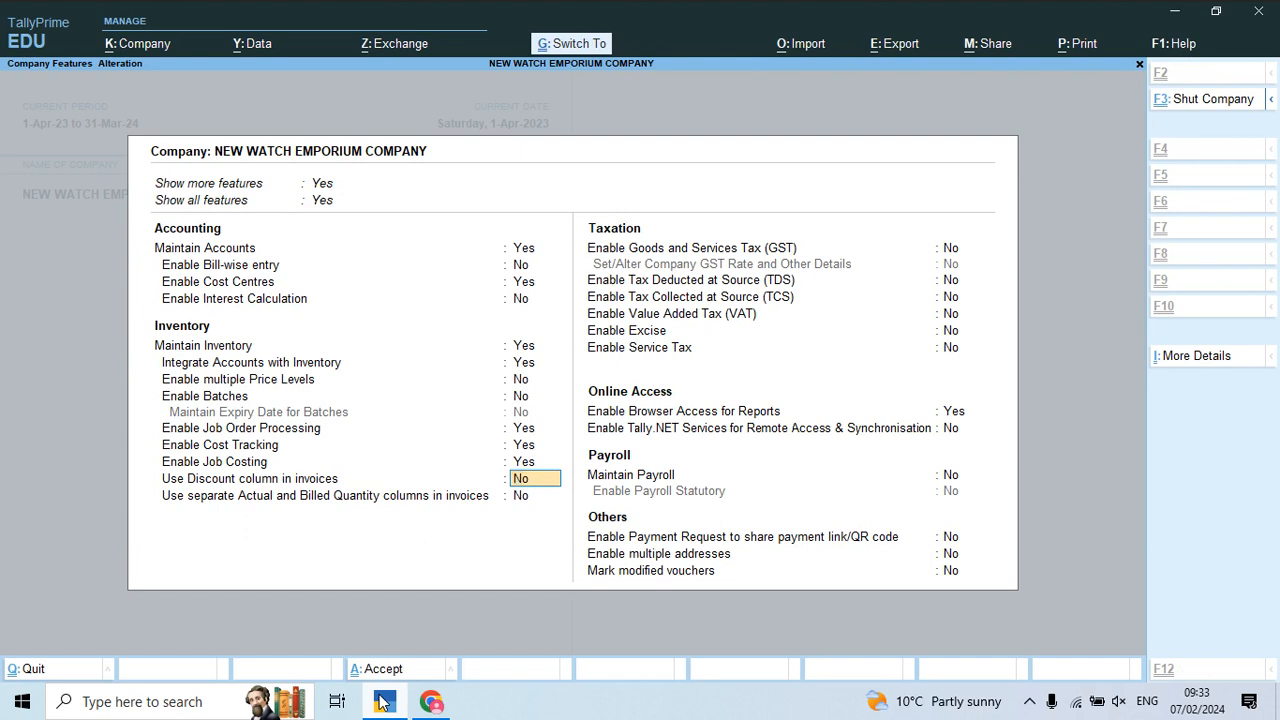
pyautogui.hotkey('ctrl', 'a')
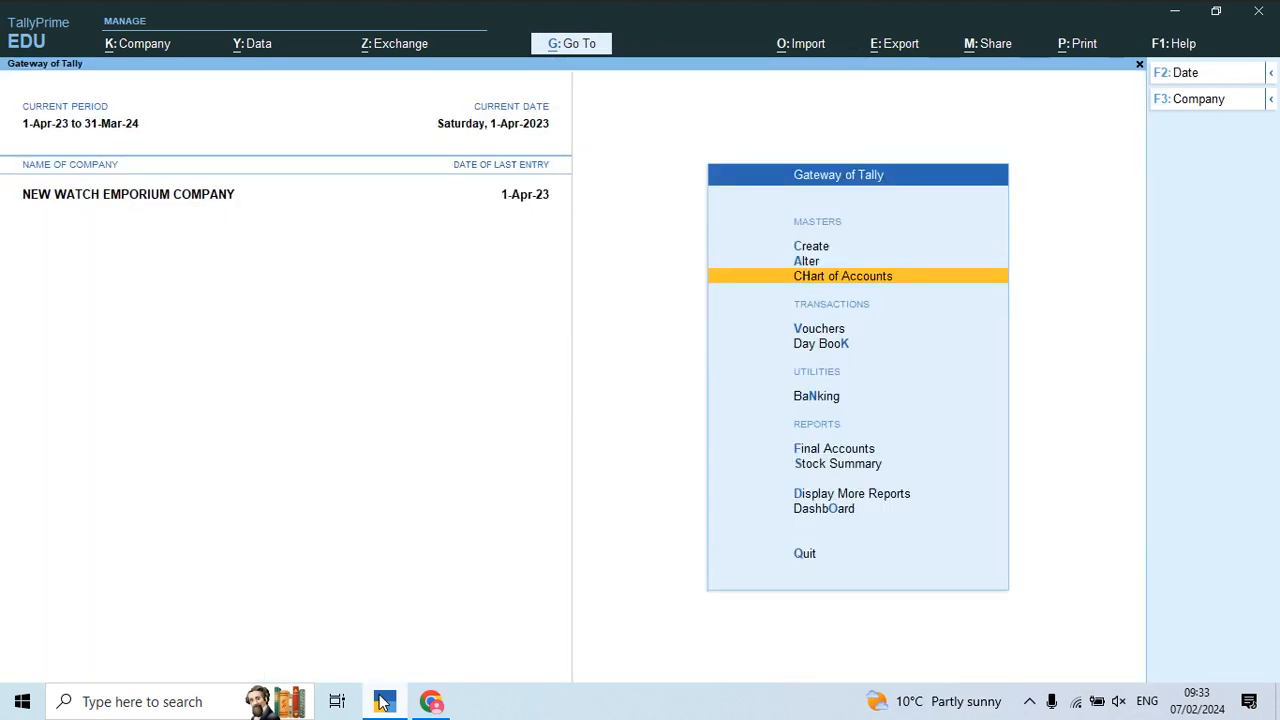
# - Open the ISHIKA WATCH LIMITED COMPANY purchase voucher from the Day Book and compare it with the supplier's PDF invoice
pyautogui.press('Down')
pyautogui.press('Down')
pyautogui.press('Return')
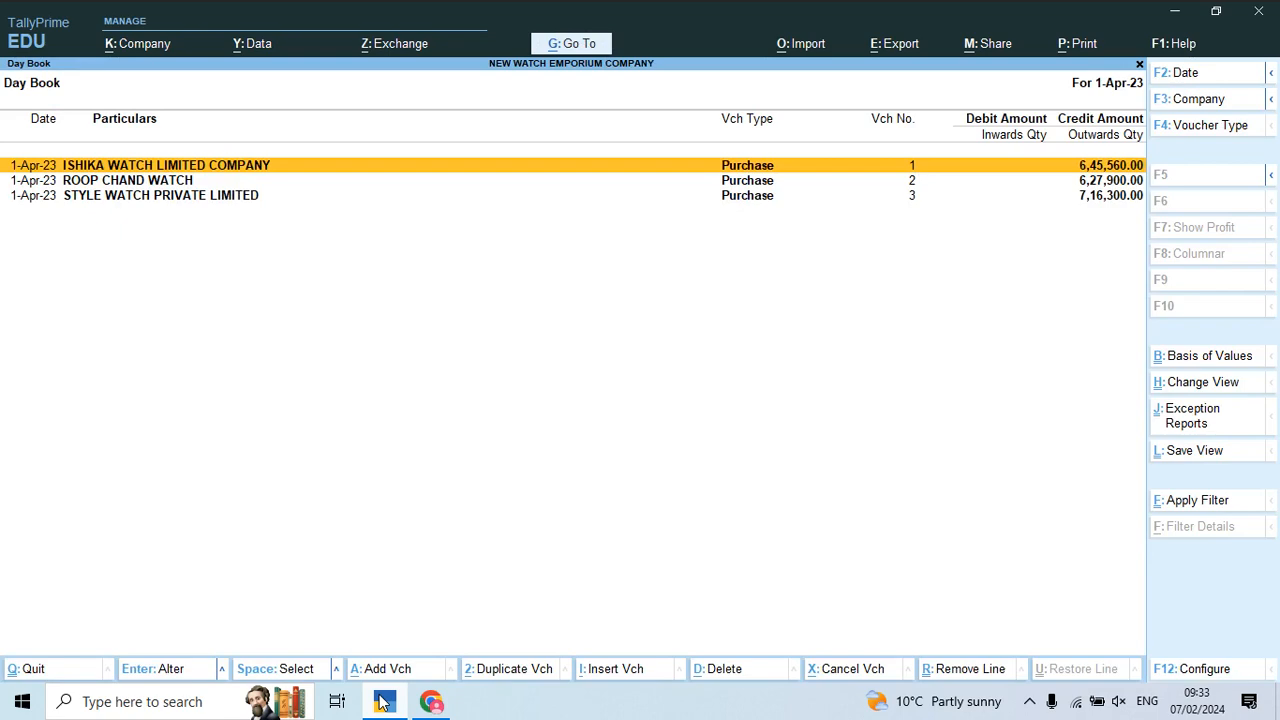
pyautogui.press('Return')
pyautogui.hotkey('alt', 'Tab')
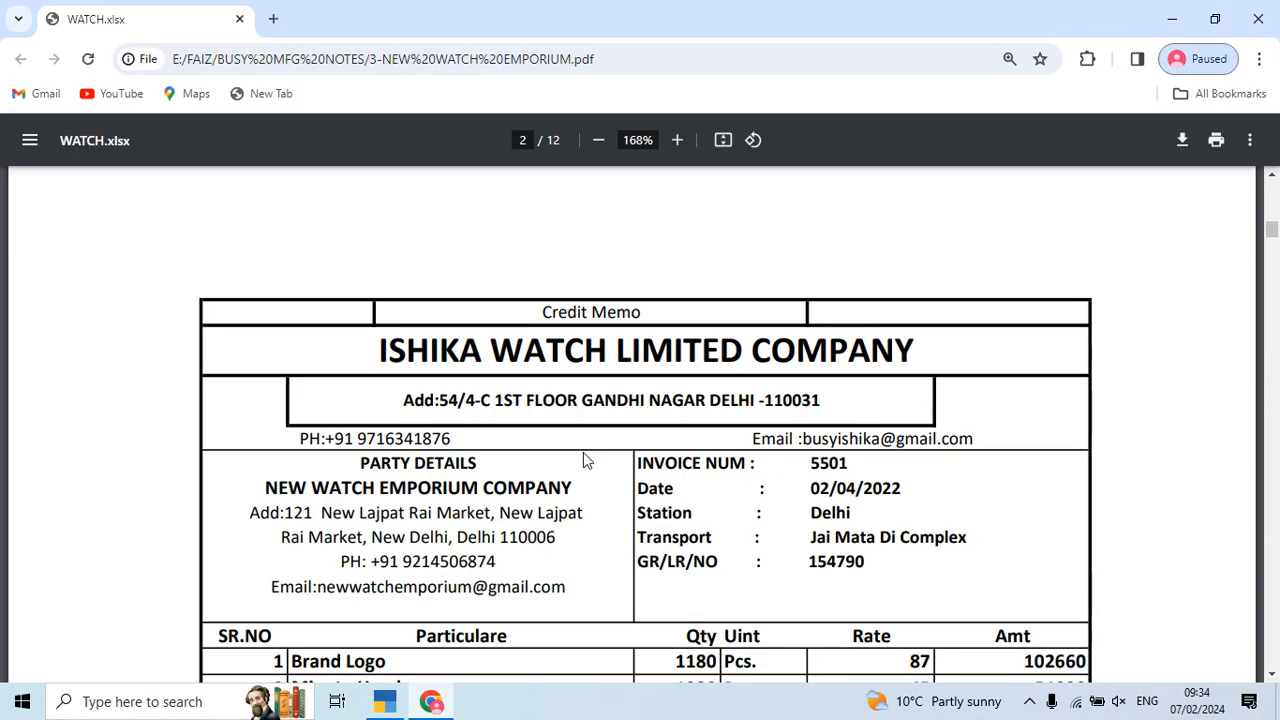
pyautogui.hotkey('alt', 'Tab')
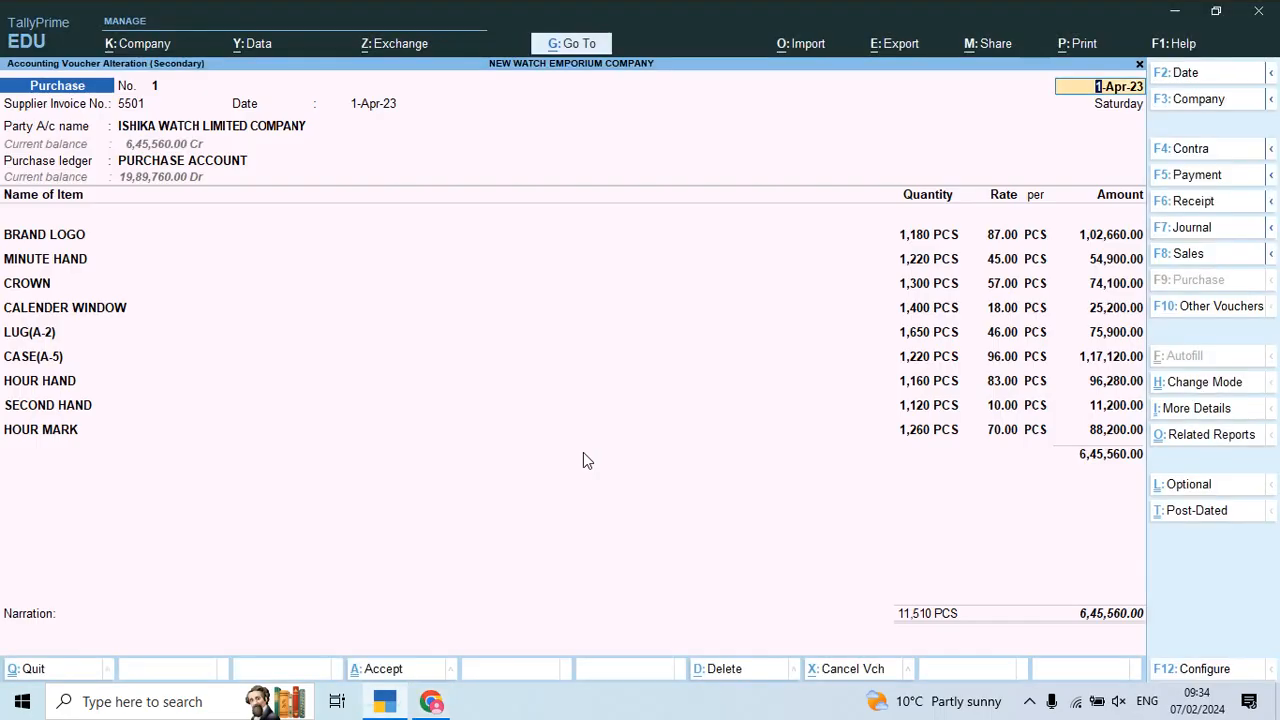
# - Check the cost centre setting in the voucher's ISHIKA WATCH LIMITED COMPANY party ledger and accept the ledger as it is
pyautogui.press('Return')
pyautogui.press('Return')
pyautogui.press('Return')
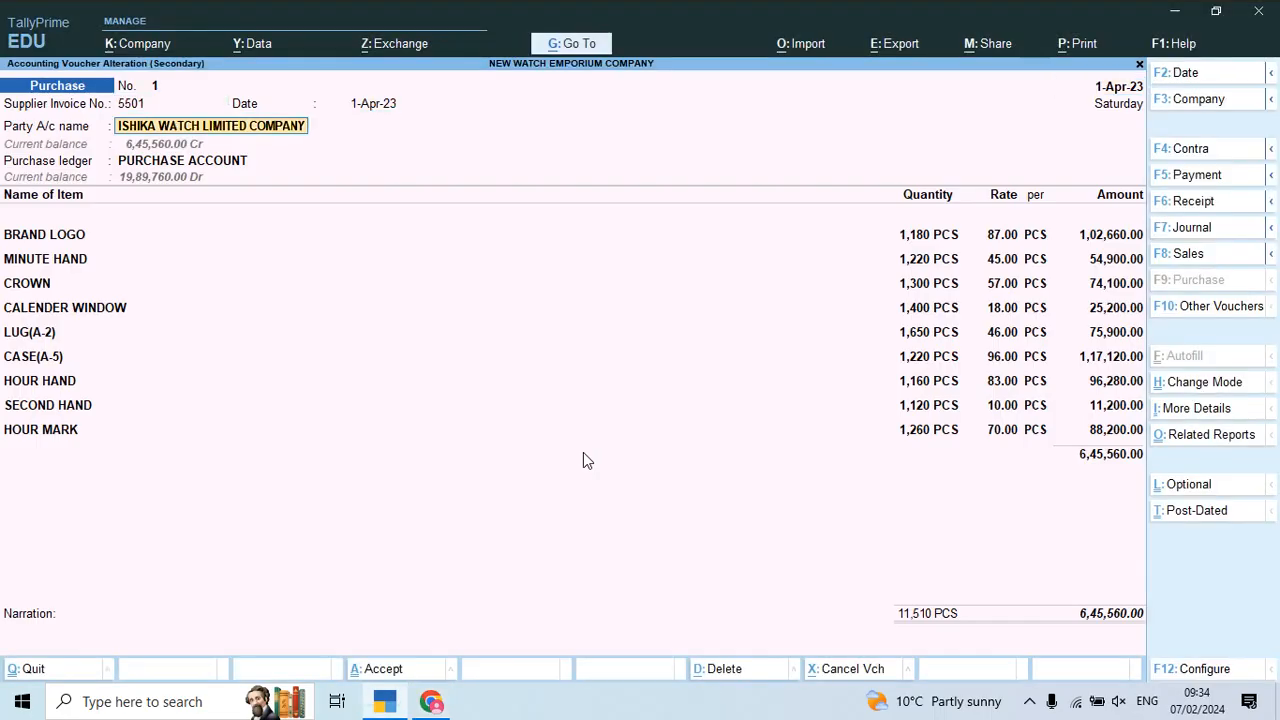
pyautogui.hotkey('ctrl', 'Return')
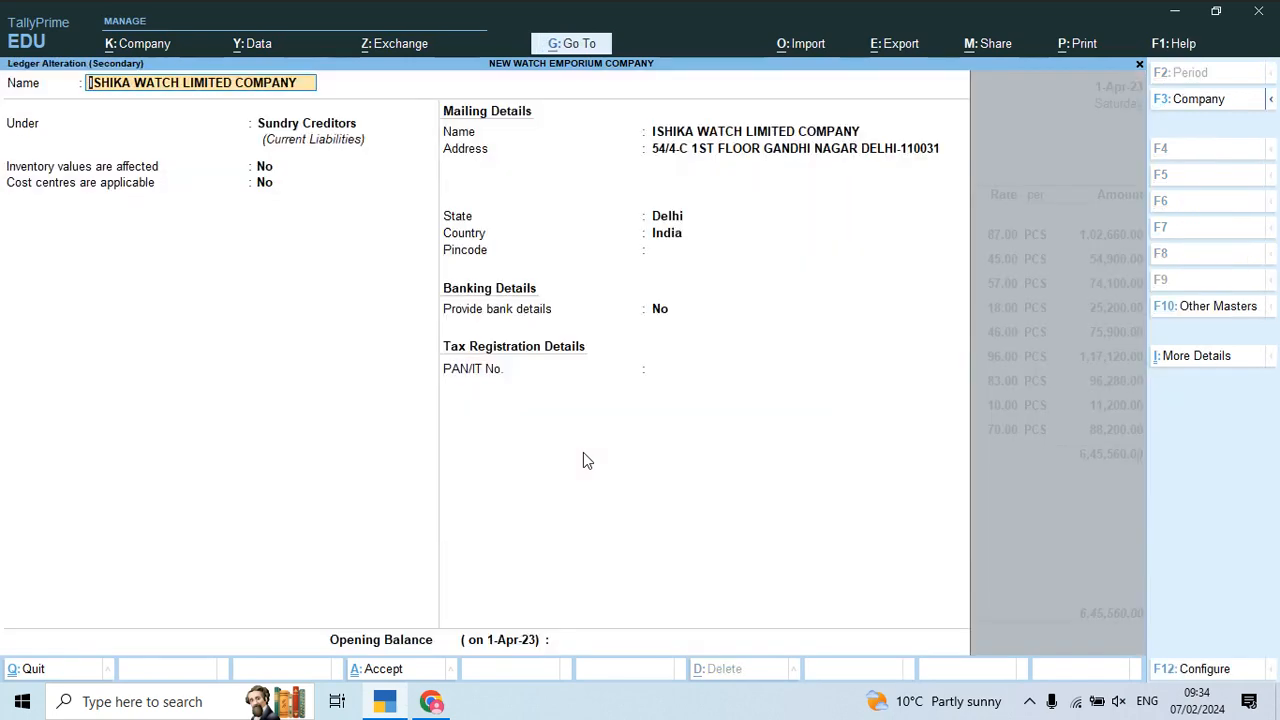
pyautogui.press('Return')
pyautogui.press('Return')
pyautogui.press('Return')
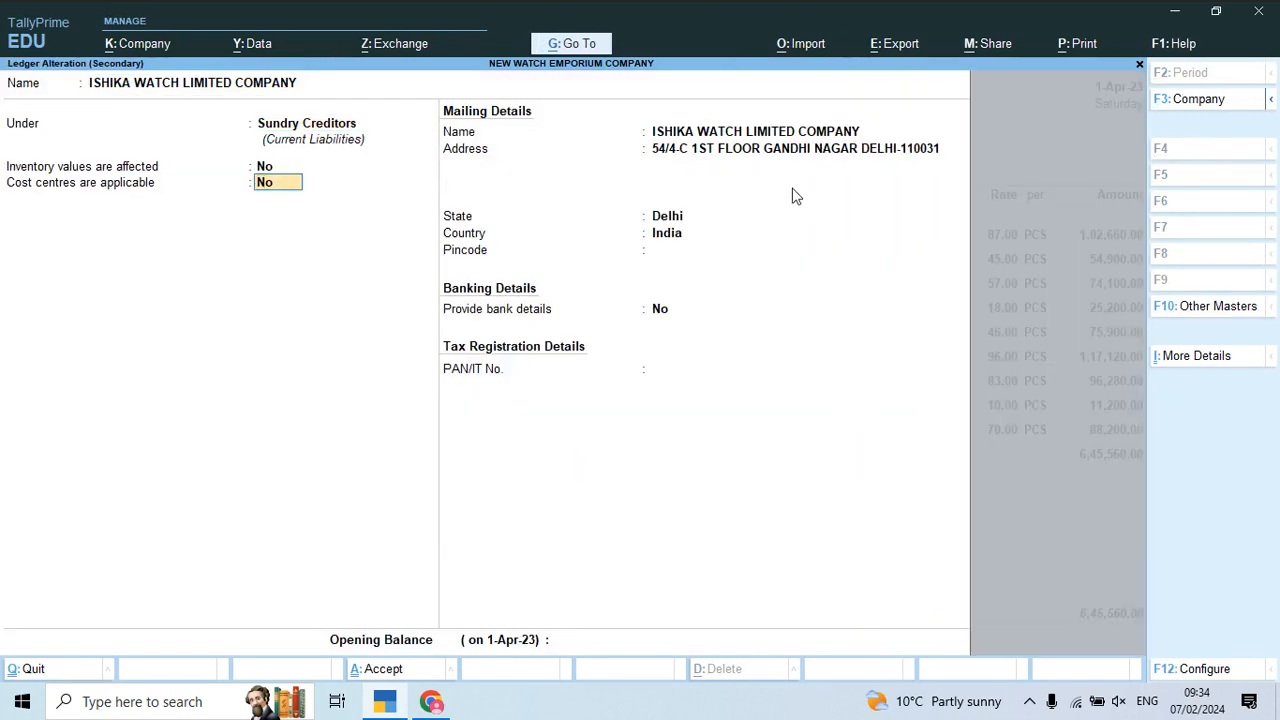
pyautogui.hotkey('ctrl', 'a')
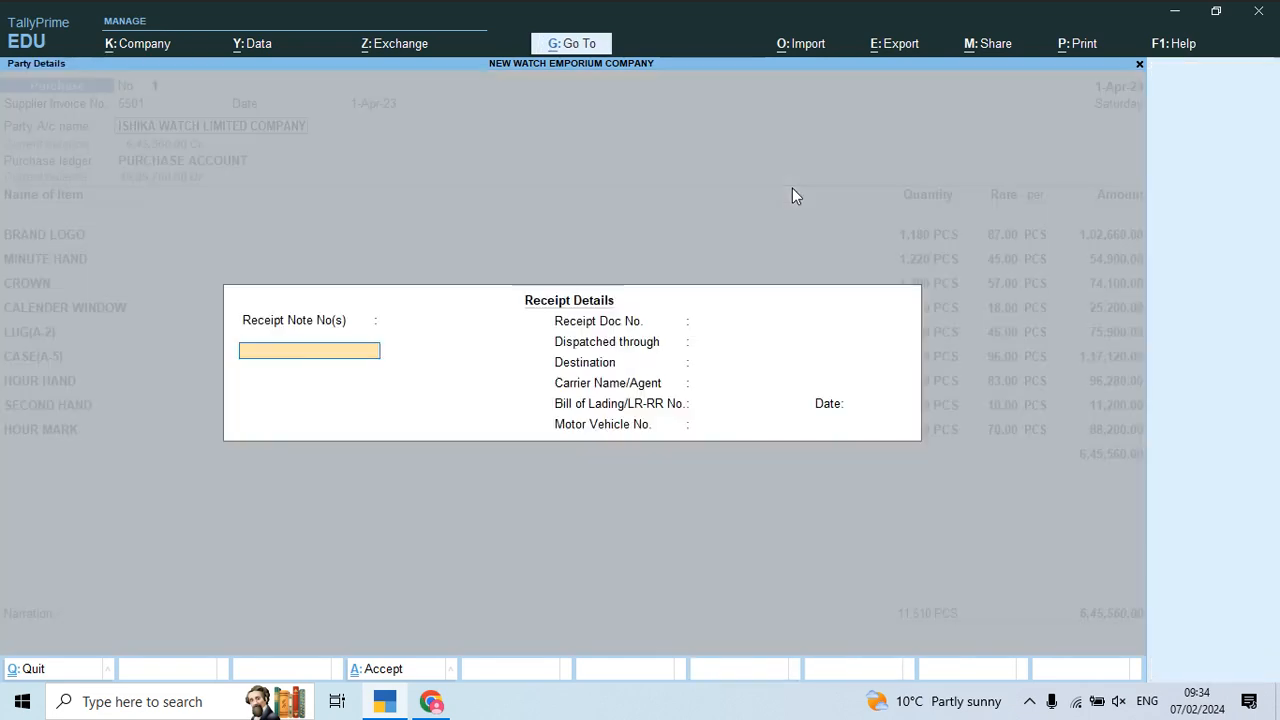
# - Accept the voucher's receipt and party details, and open the PURCHASE ACCOUNT ledger for alteration
pyautogui.hotkey('ctrl', 'a')
pyautogui.press('Return')
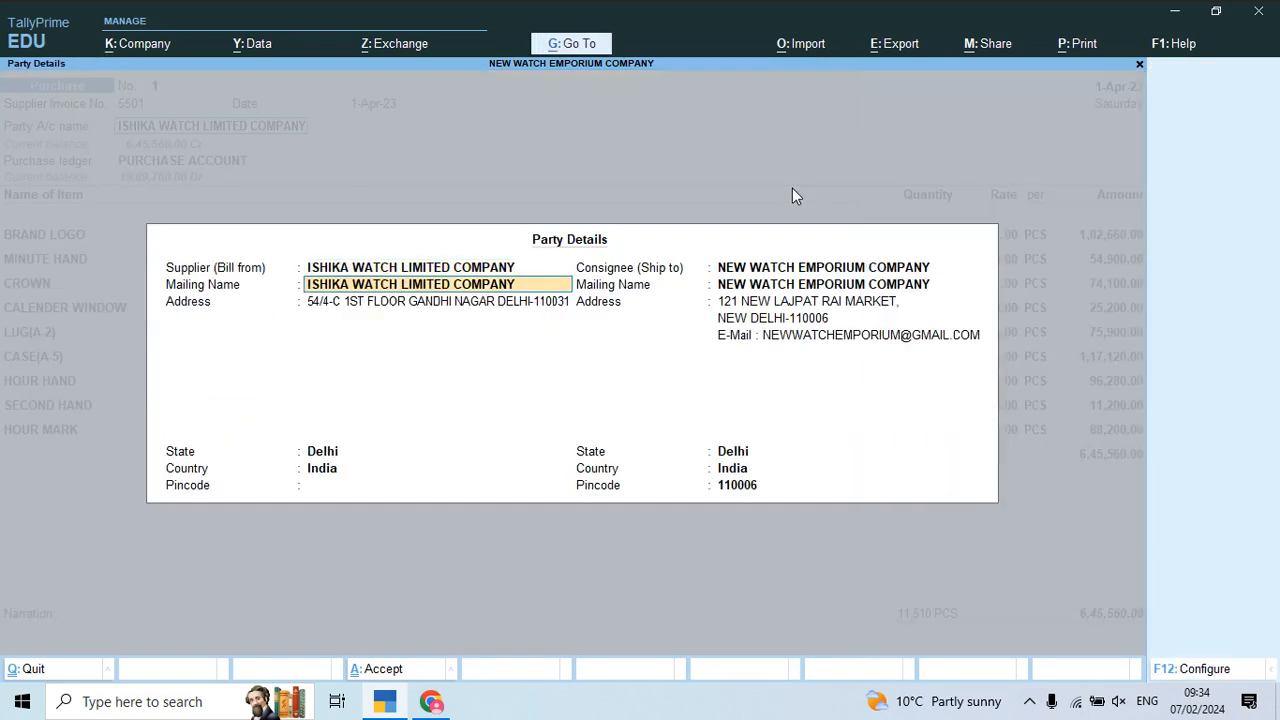
pyautogui.hotkey('ctrl', 'a')
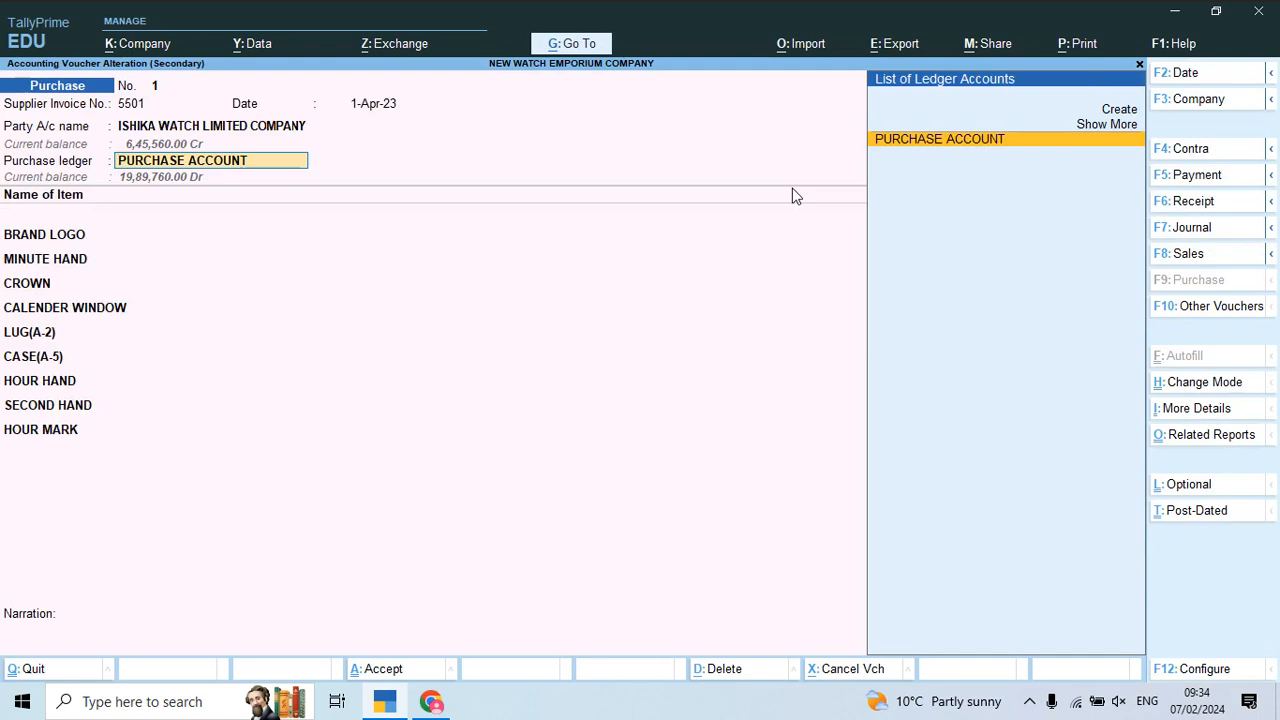
pyautogui.hotkey('ctrl', 'Return')
pyautogui.press('Return')
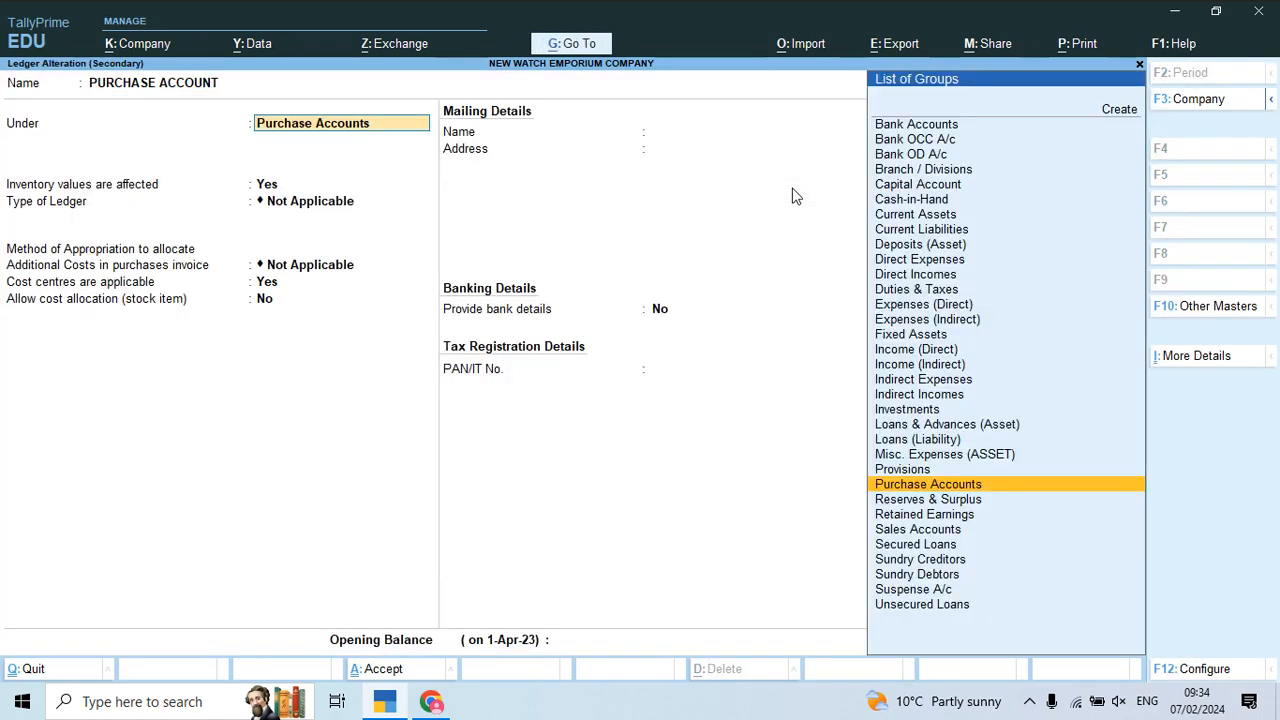
# - Review the general, cost and party options in the PURCHASE ACCOUNT ledger's configuration and accept them as they are
pyautogui.press('F12')
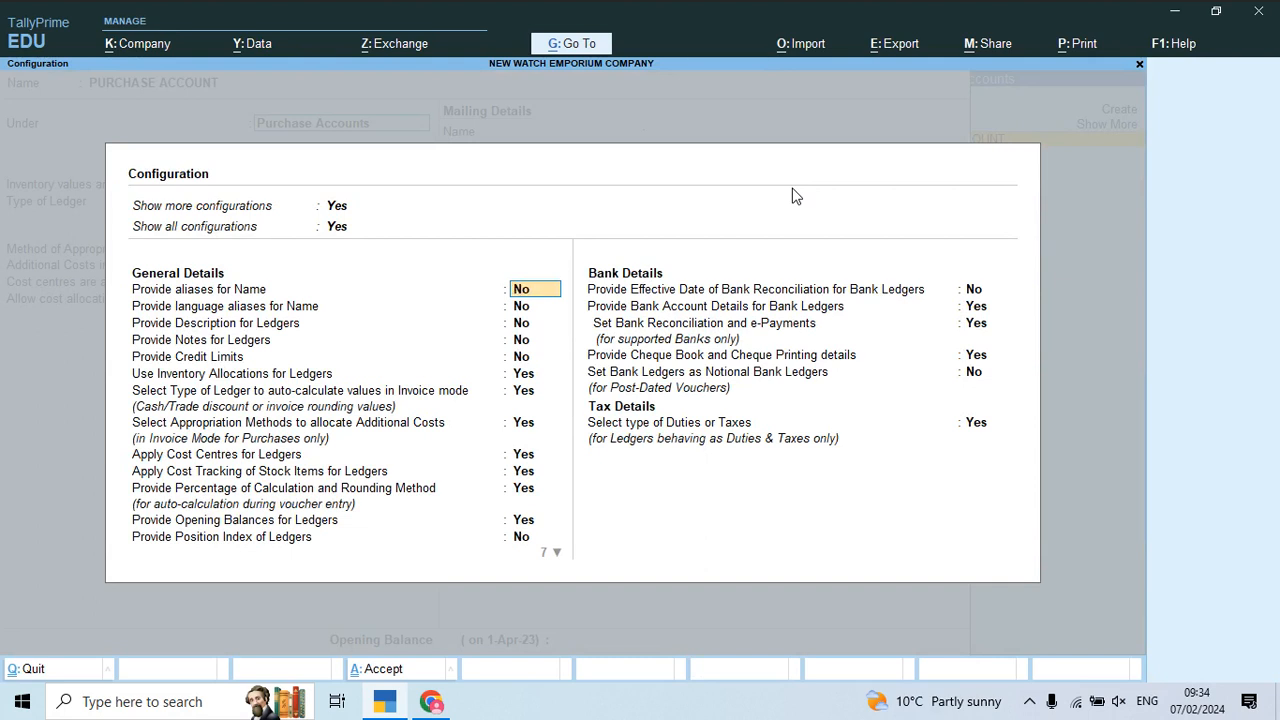
pyautogui.press('Return')
pyautogui.press('Return')
pyautogui.press('Return')
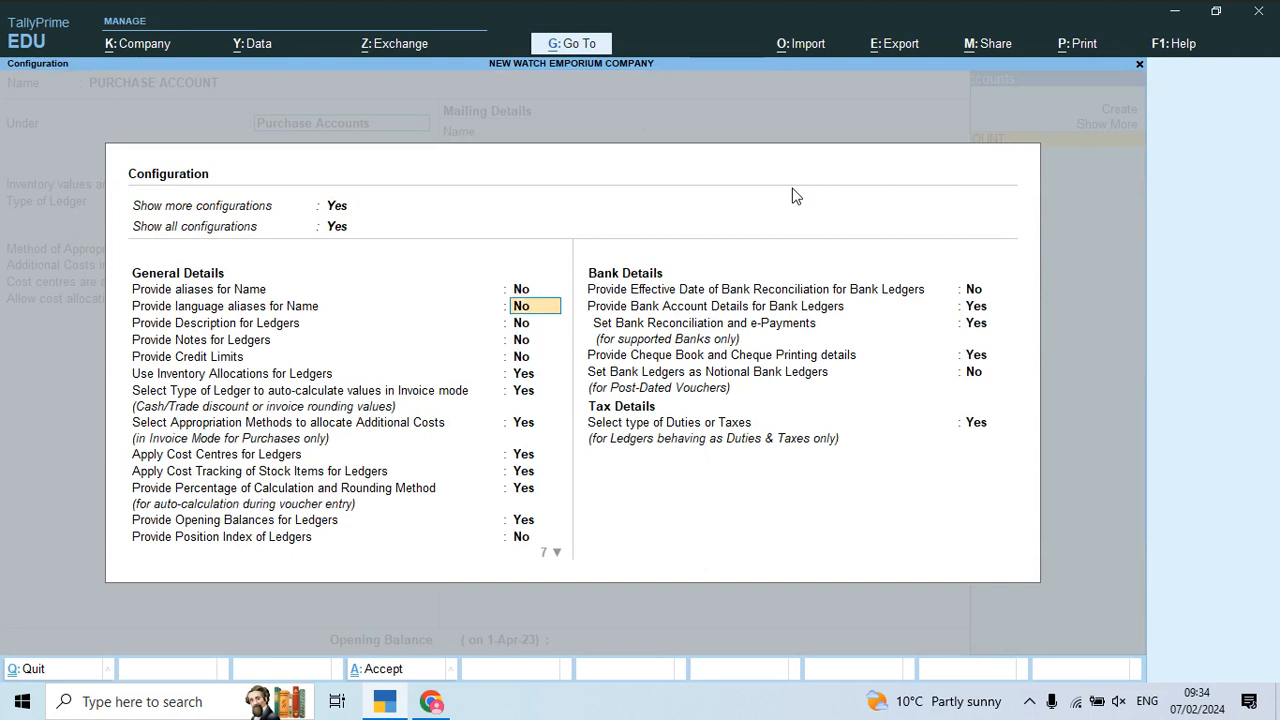
pyautogui.press('Return')
pyautogui.press('Return')
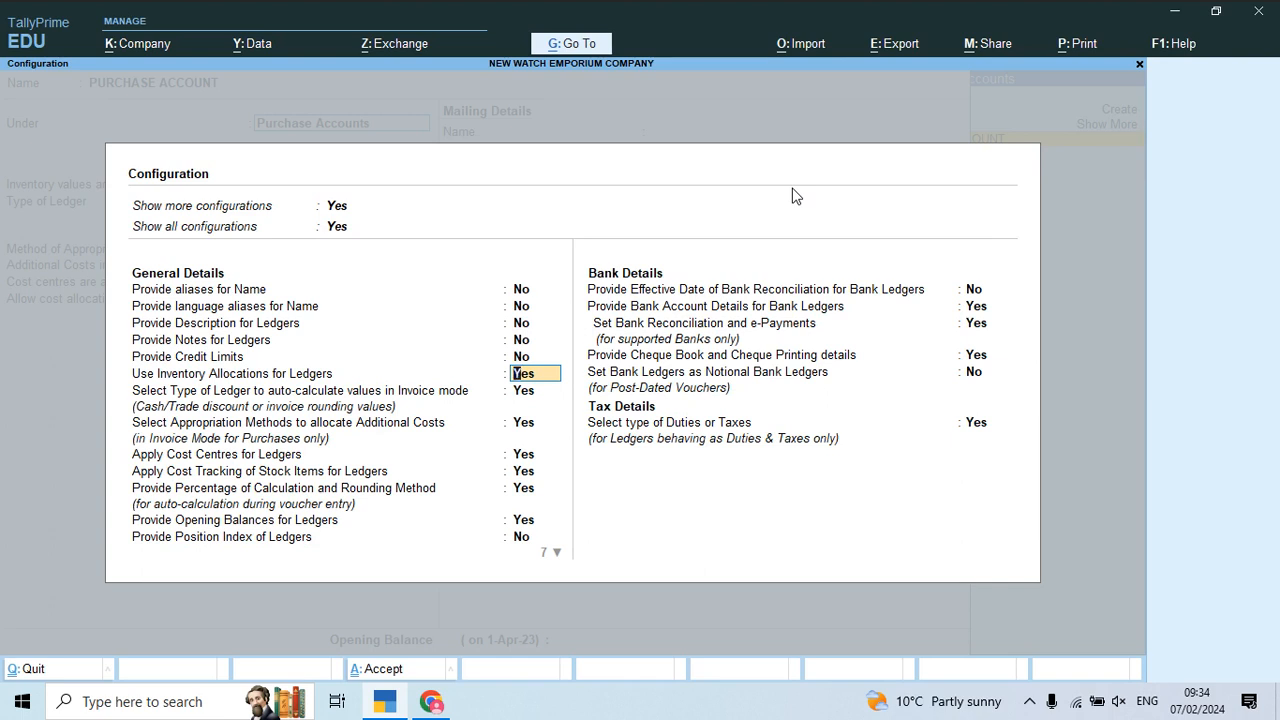
pyautogui.press('Return')
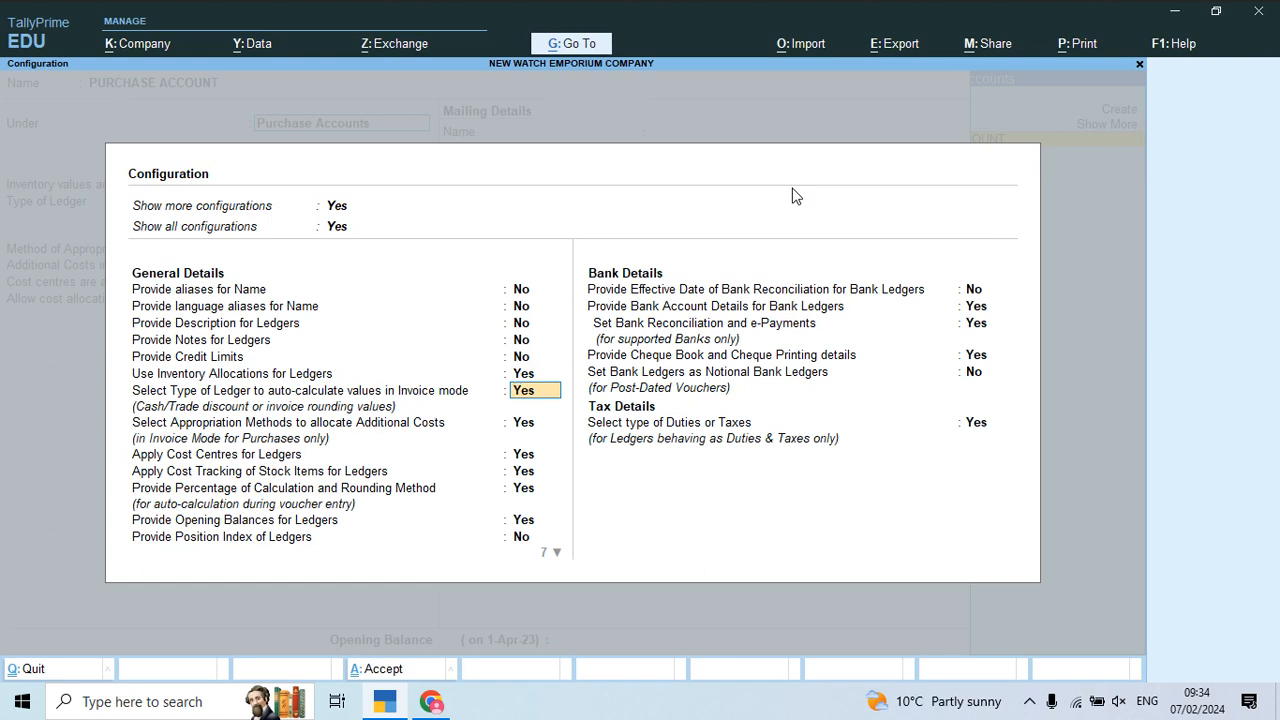
pyautogui.press('Return')
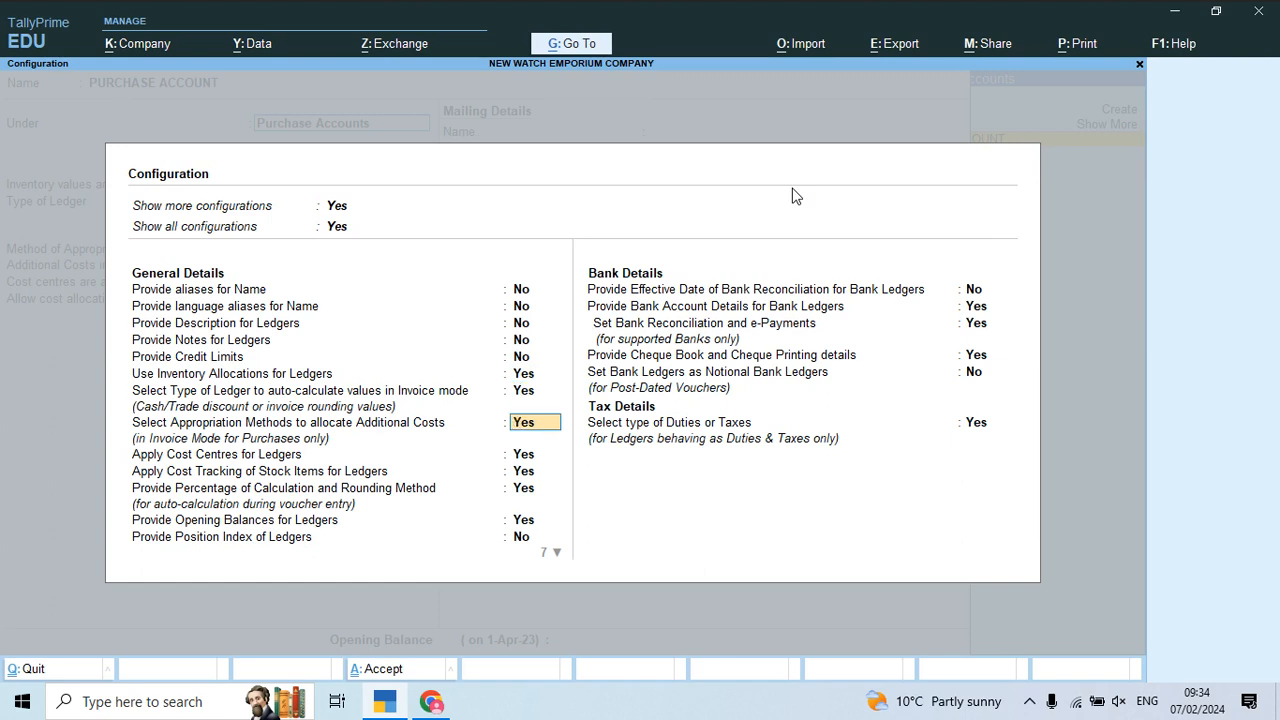
pyautogui.press('Return')
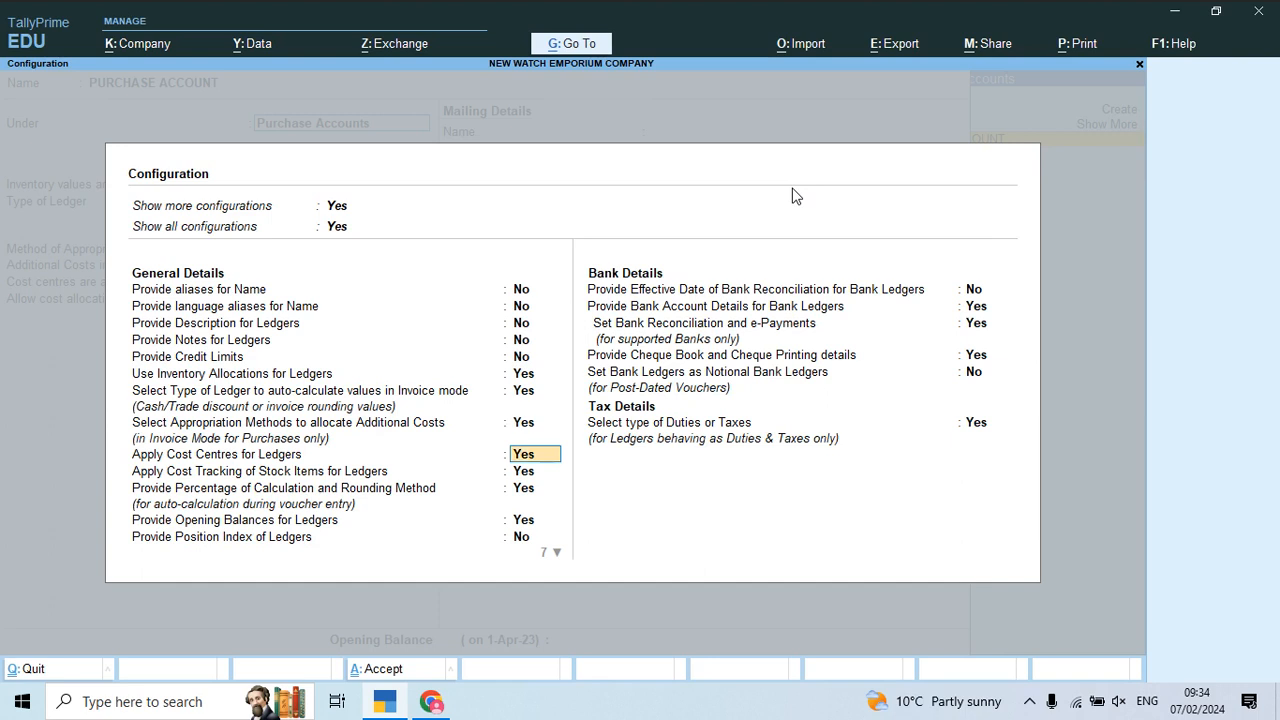
pyautogui.press('Return')
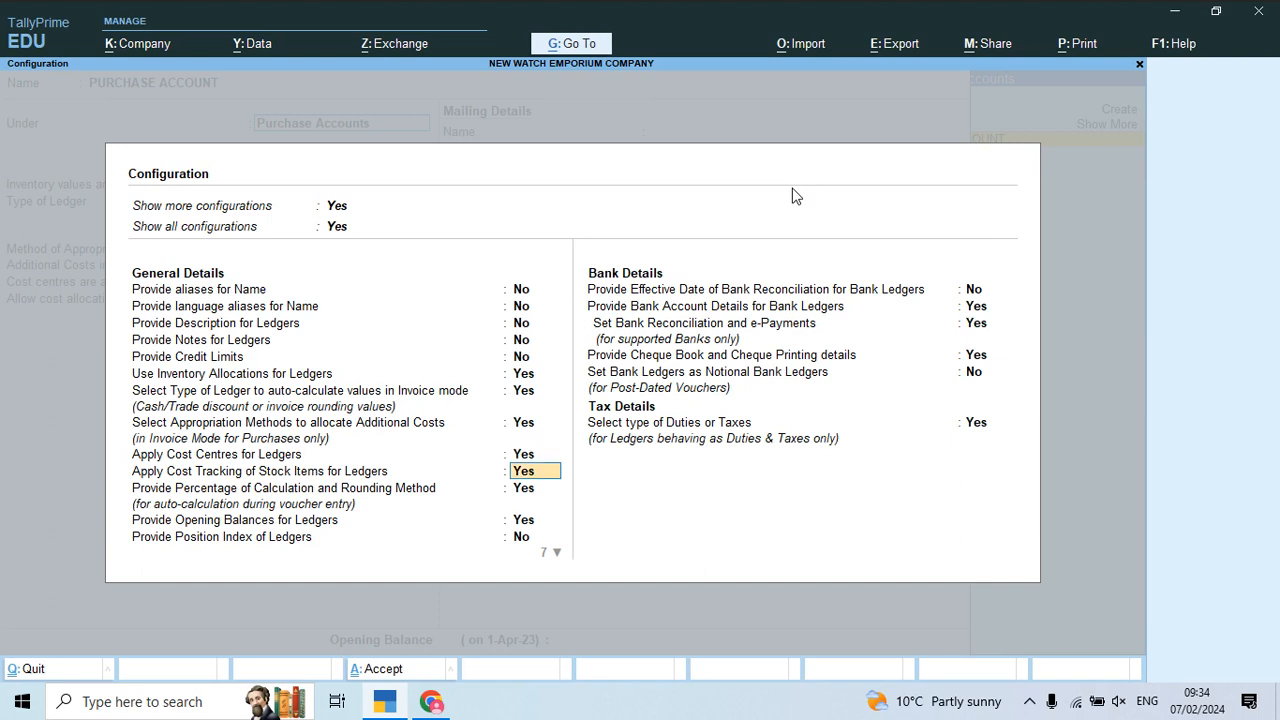
pyautogui.press('Return')
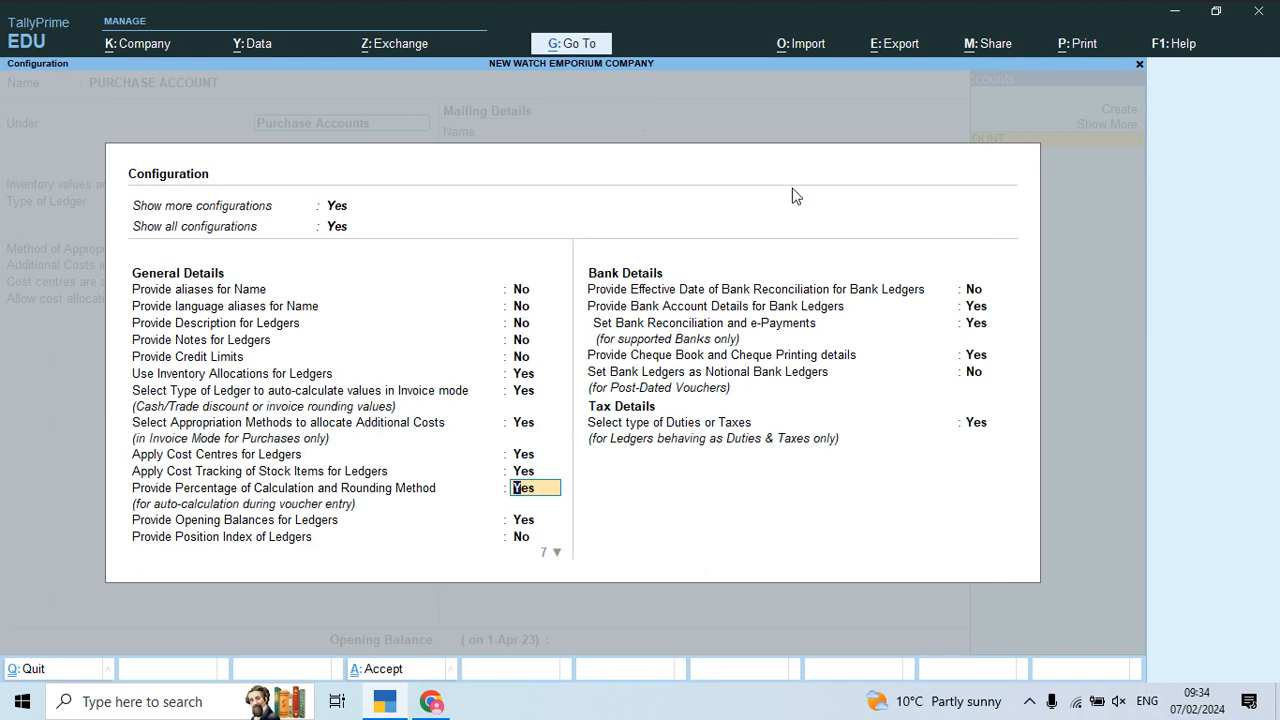
pyautogui.press('Return')
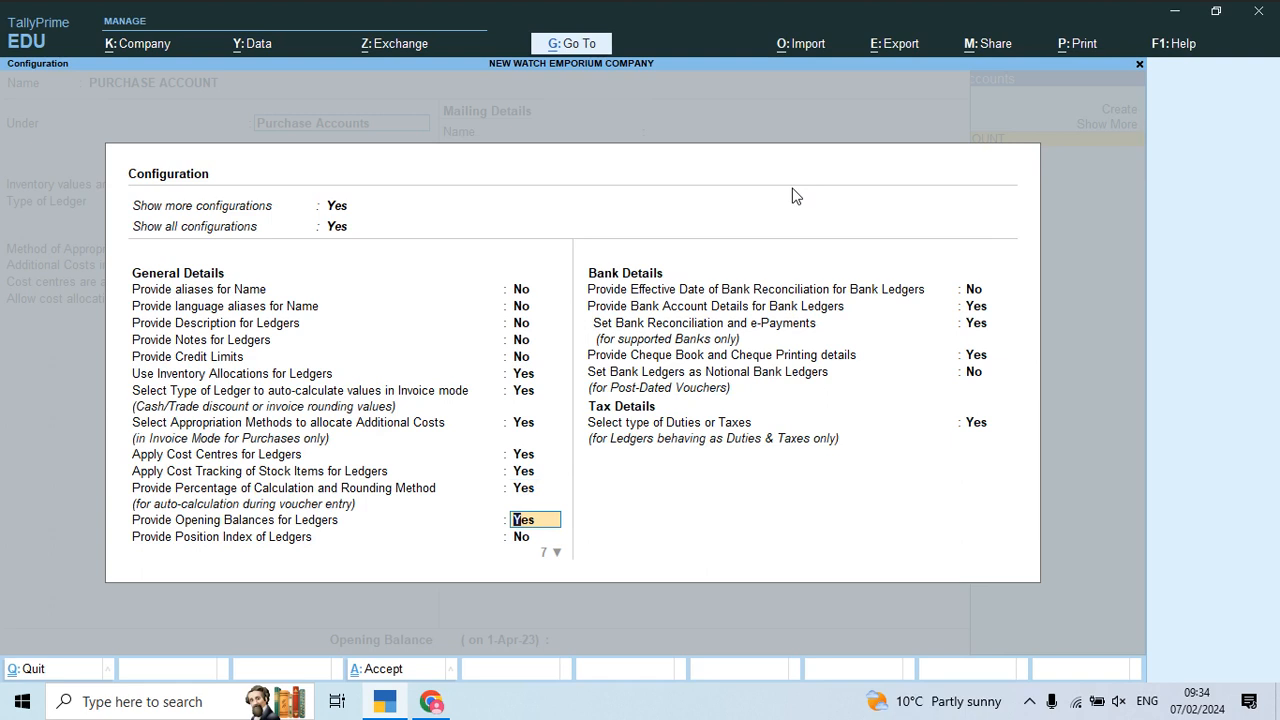
pyautogui.press('Return')
pyautogui.press('Return')
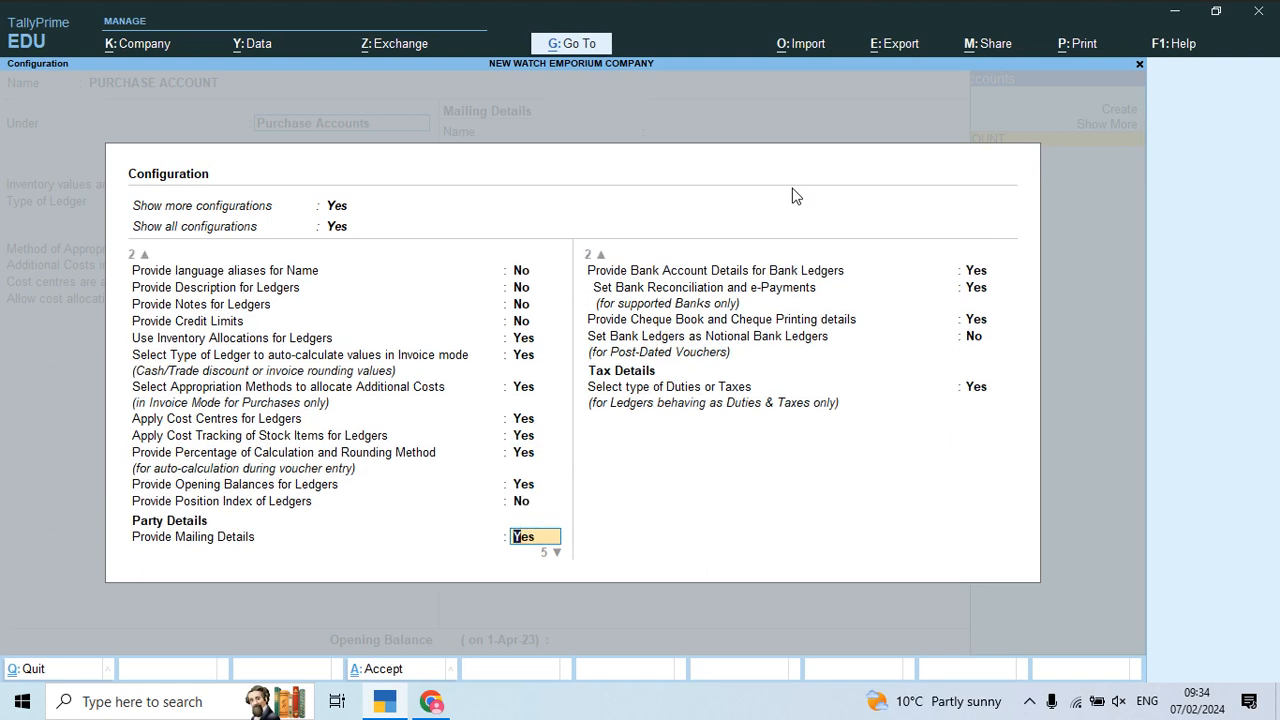
pyautogui.press('Return')
pyautogui.press('Return')
pyautogui.press('Return')
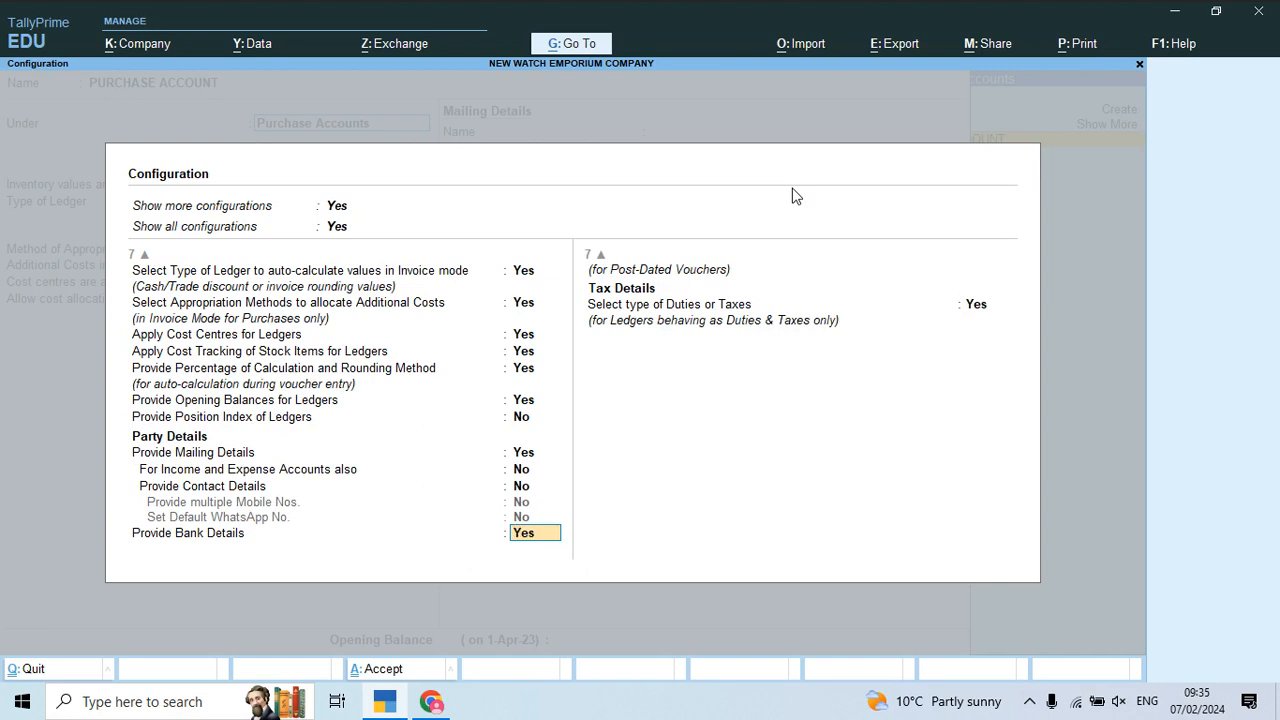
pyautogui.hotkey('ctrl', 'a')
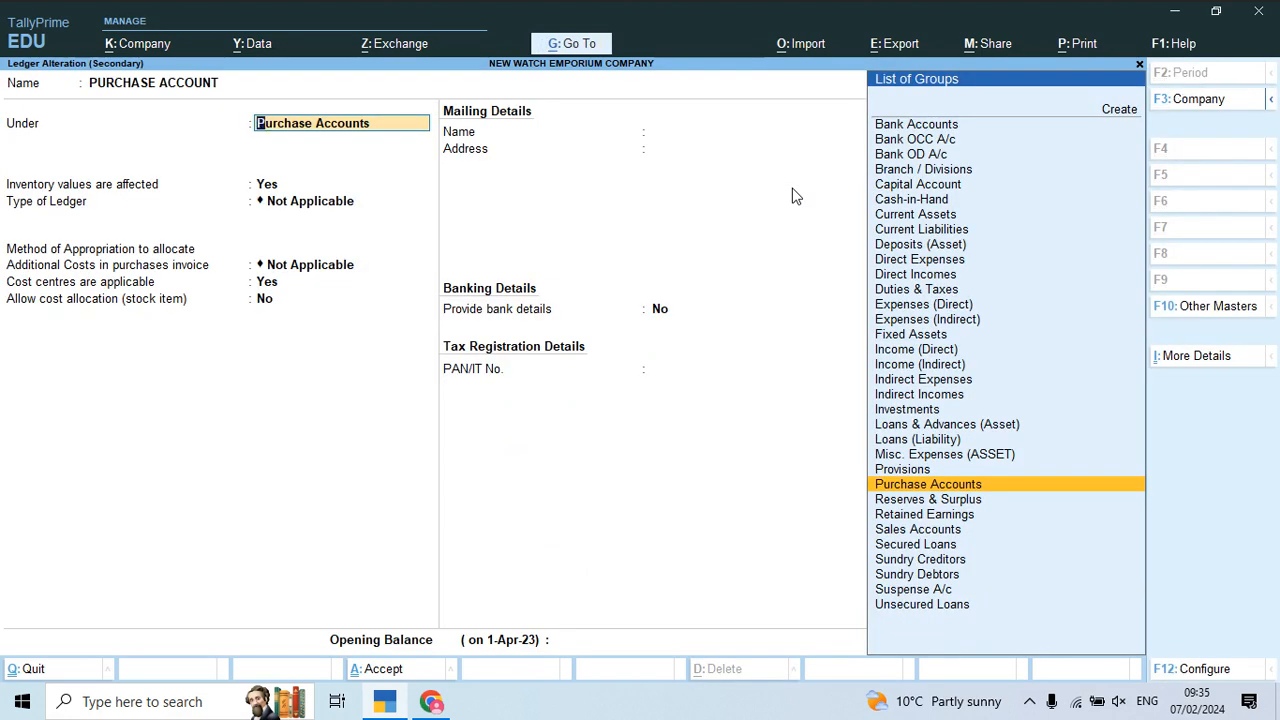
# - Set the PURCHASE ACCOUNT ledger's method for allocating additional costs in purchase invoices to Appropriate by Value
pyautogui.press('Return')
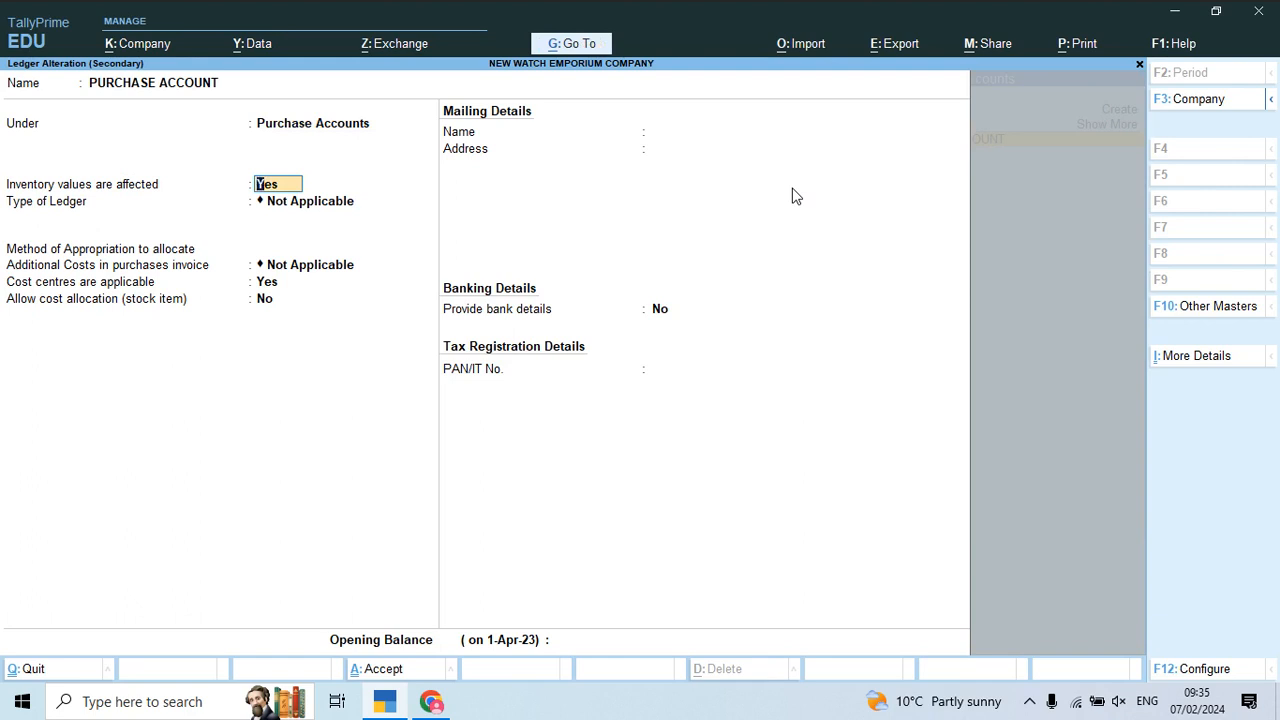
pyautogui.press('Return')
pyautogui.press('Return')
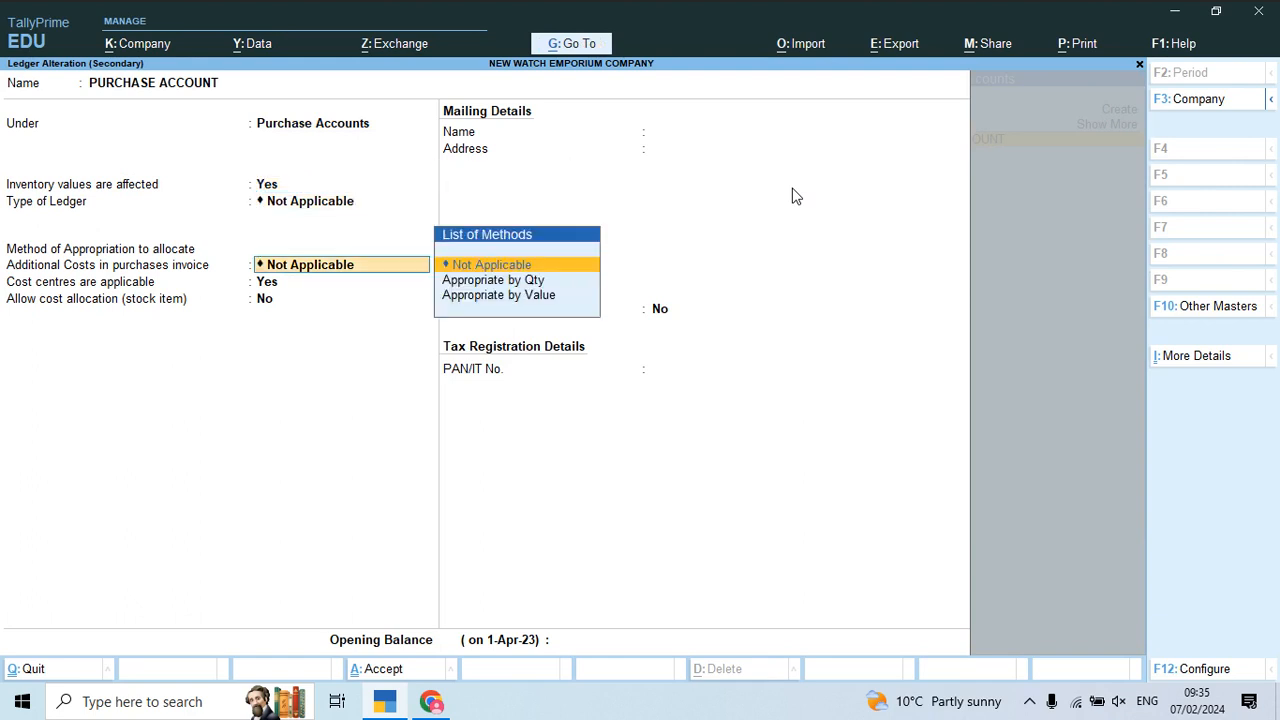
pyautogui.press('Down')
pyautogui.press('Down')
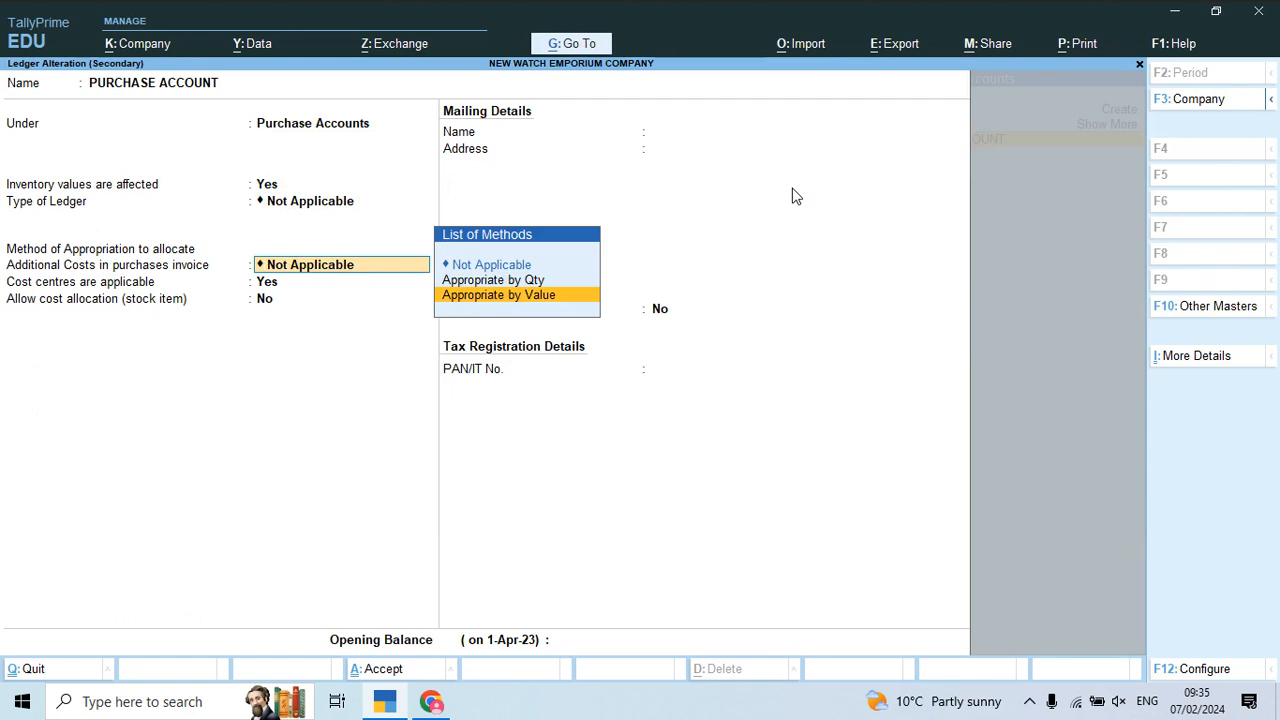
pyautogui.press('Return')
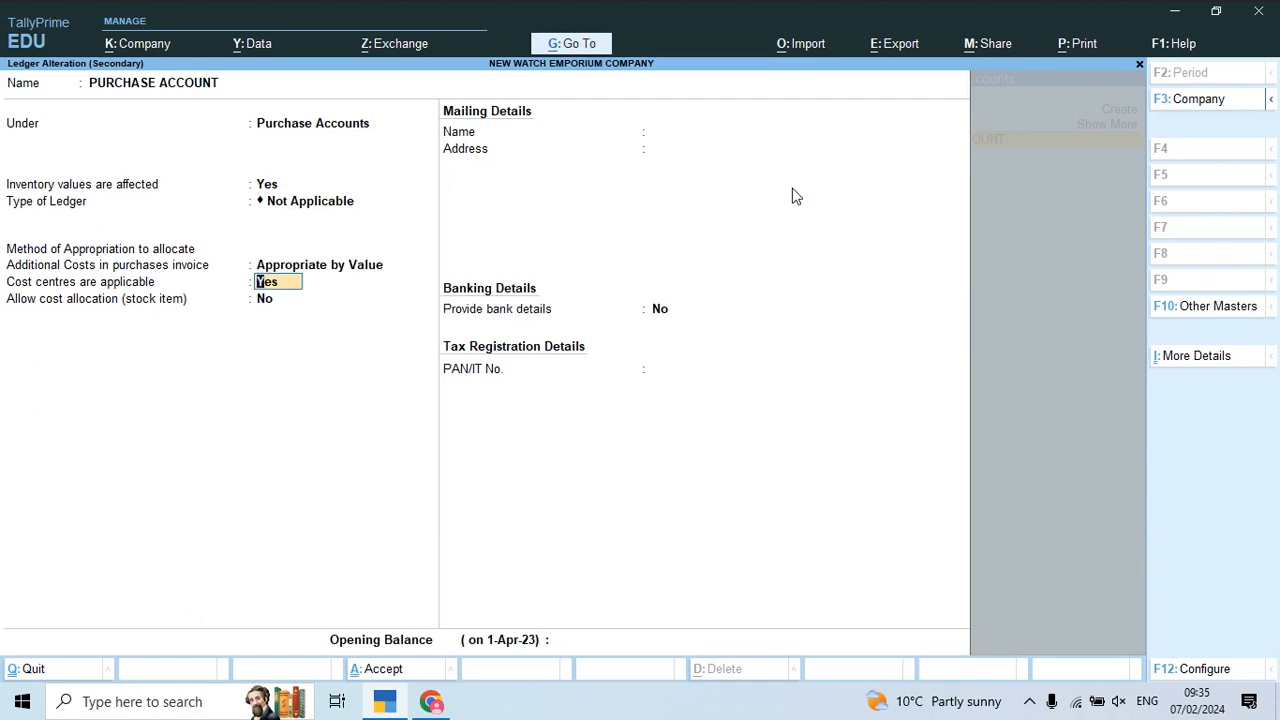
# - Set cost centres applicable to No and stock item cost allocation to Yes, and save the PURCHASE ACCOUNT ledger
pyautogui.write('n')
pyautogui.press('Return')
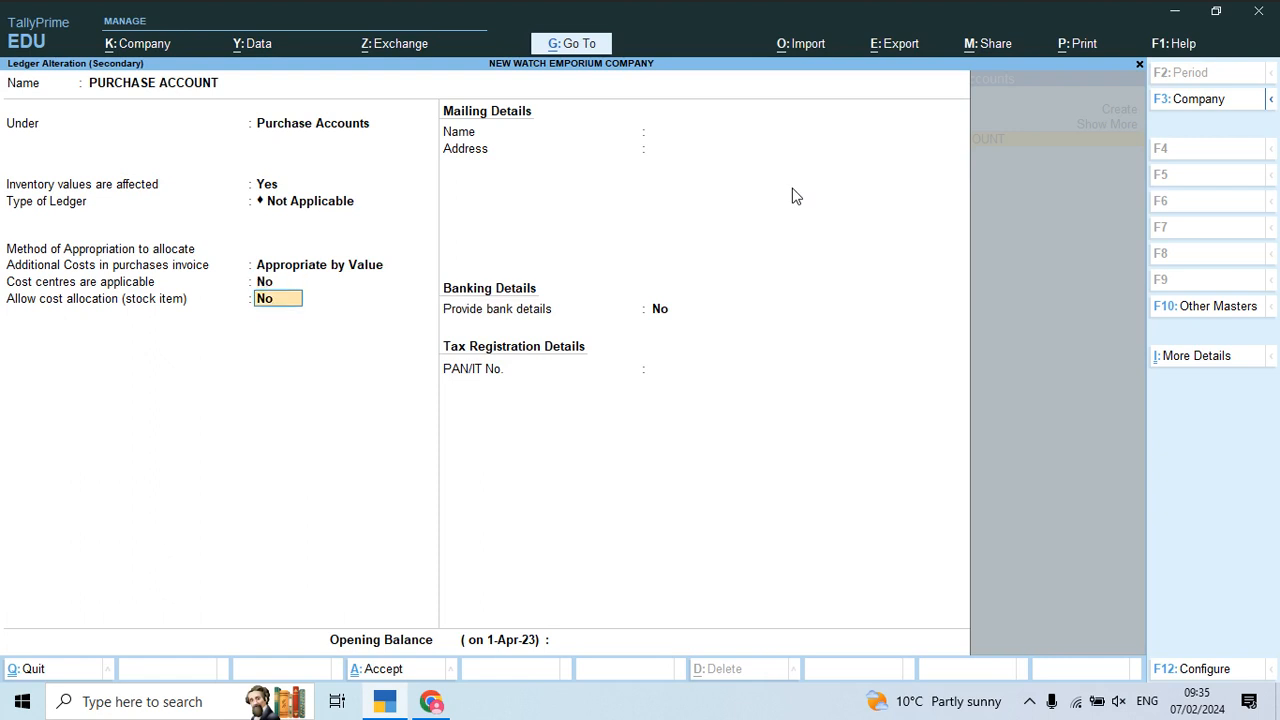
pyautogui.write('y')
pyautogui.press('Return')
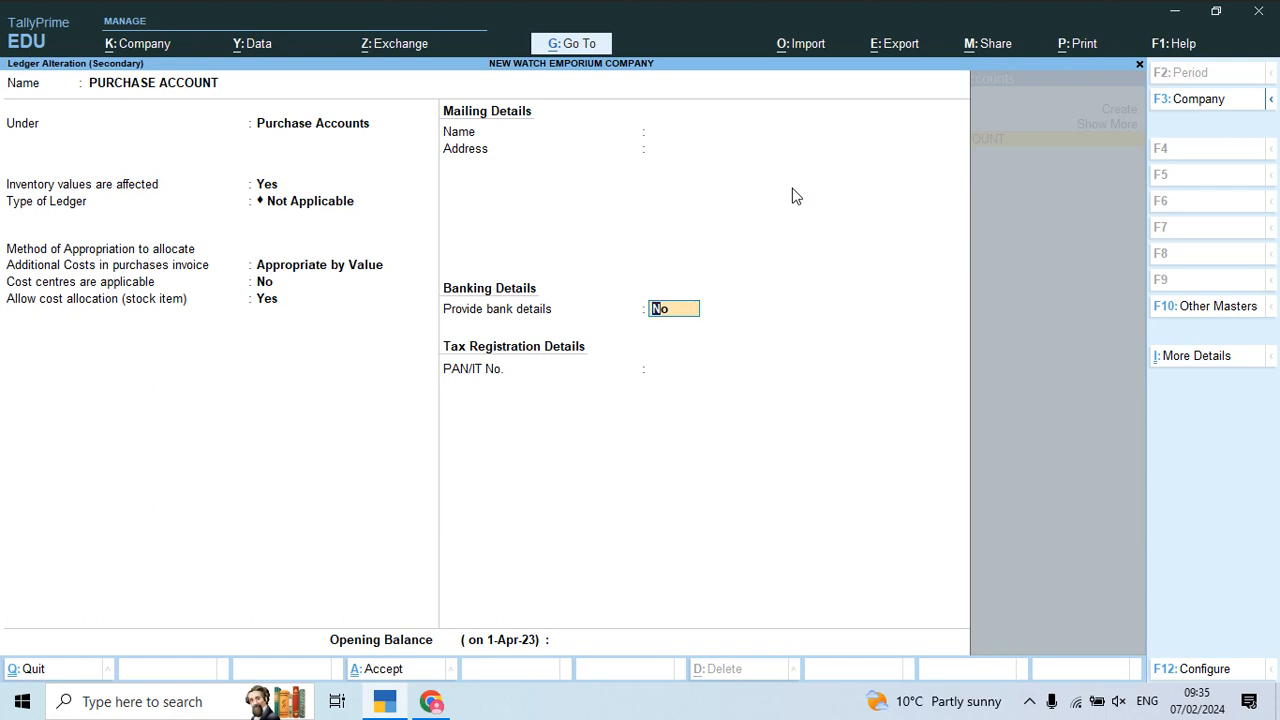
pyautogui.press('Return')
pyautogui.press('Return')
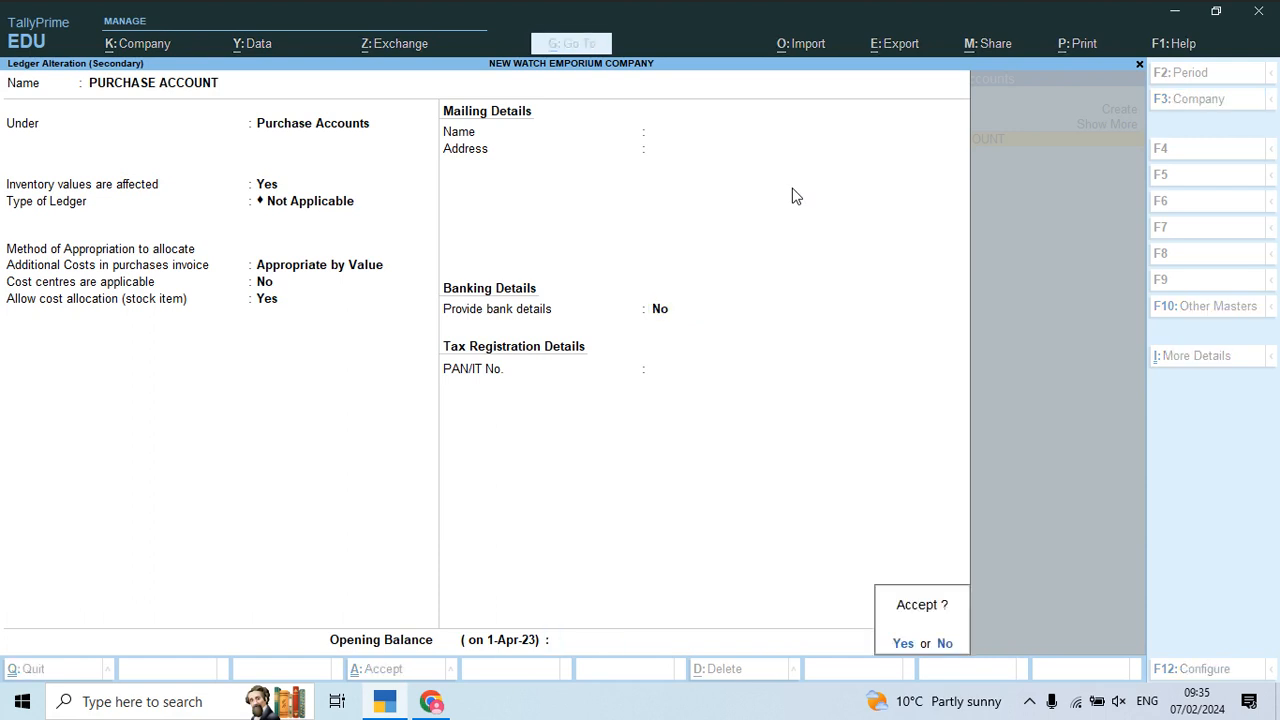
pyautogui.press('Return')
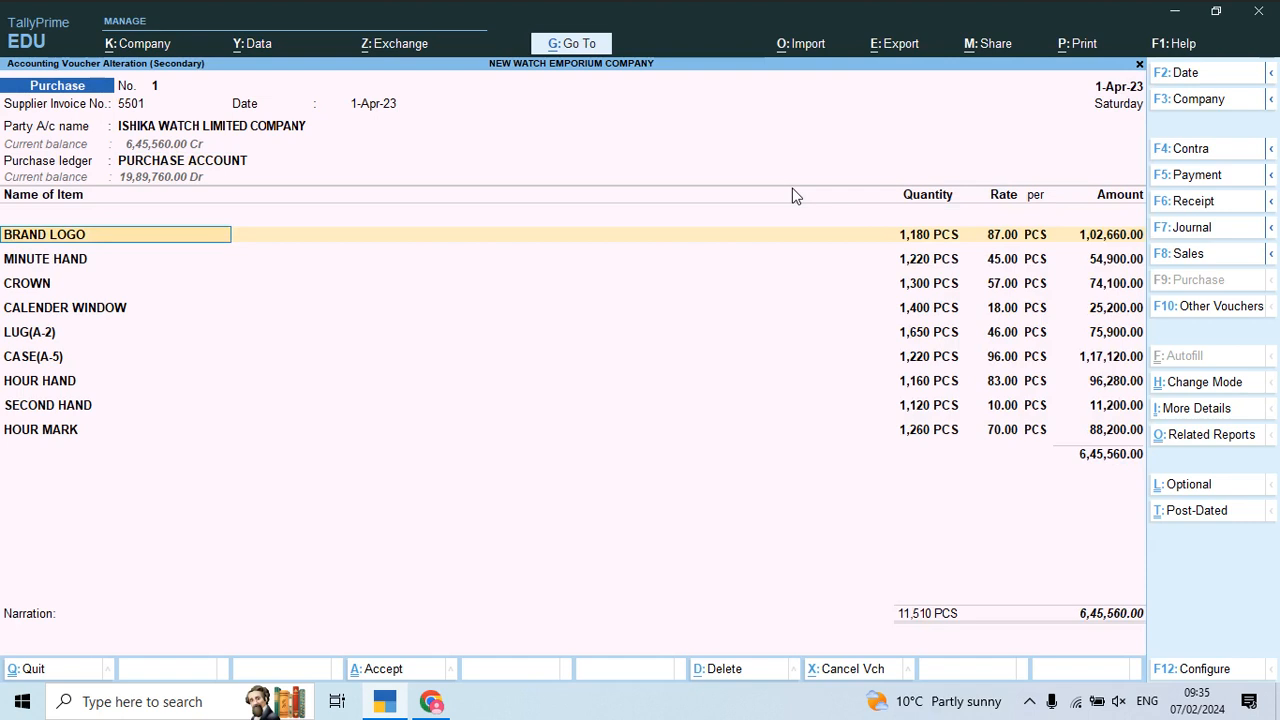
# - Check the BRAND LOGO stock item's Raw Material group and cost tracking setting, accepting both masters as they are
pyautogui.hotkey('ctrl', 'Return')
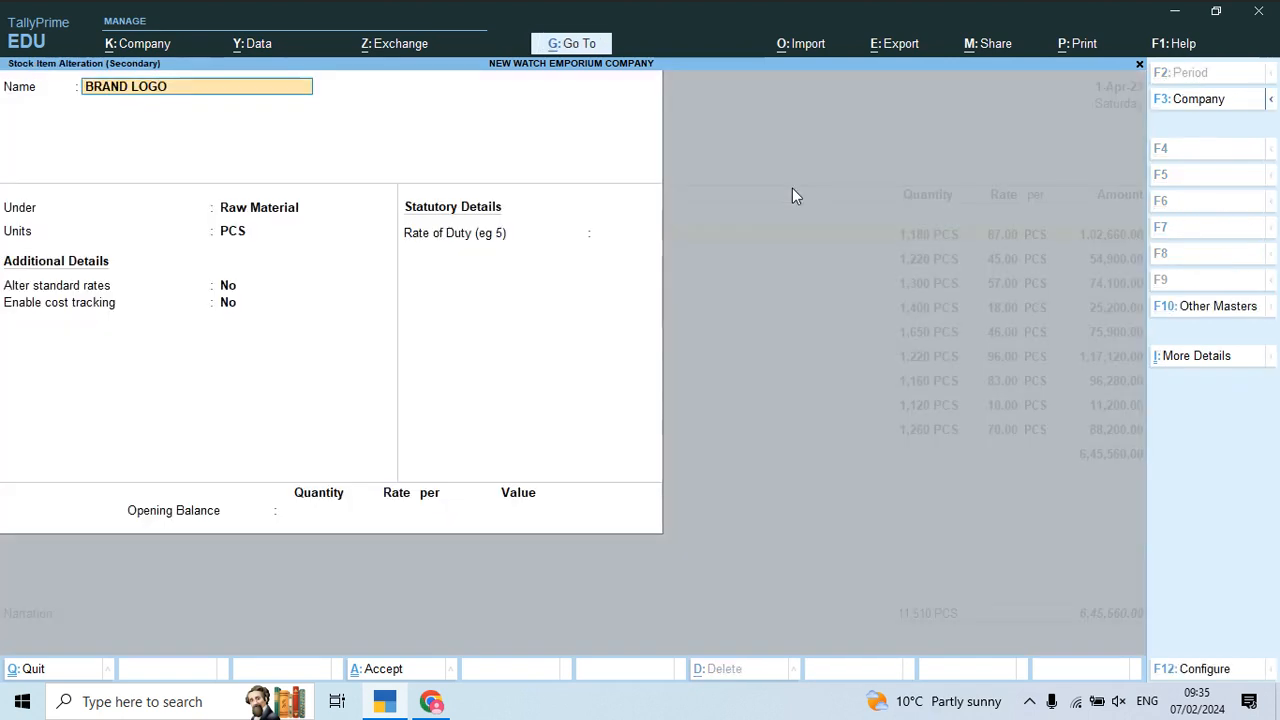
pyautogui.press('Return')
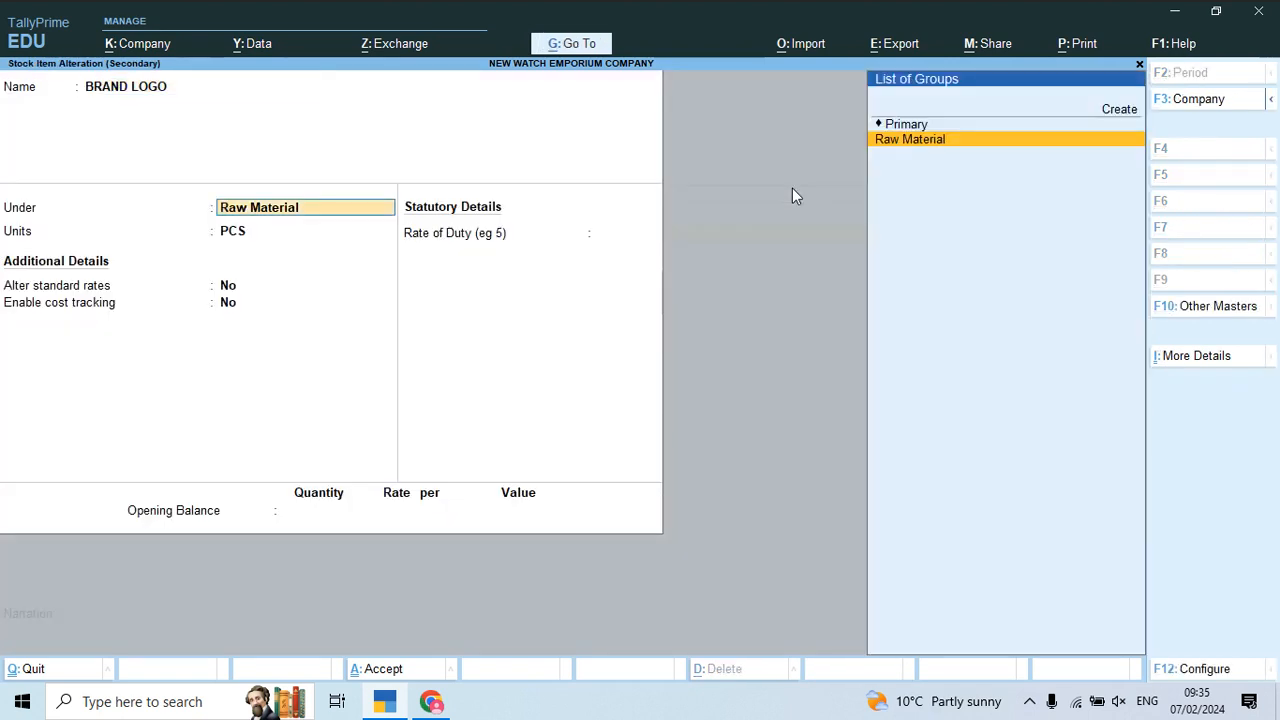
pyautogui.press('ctrl')
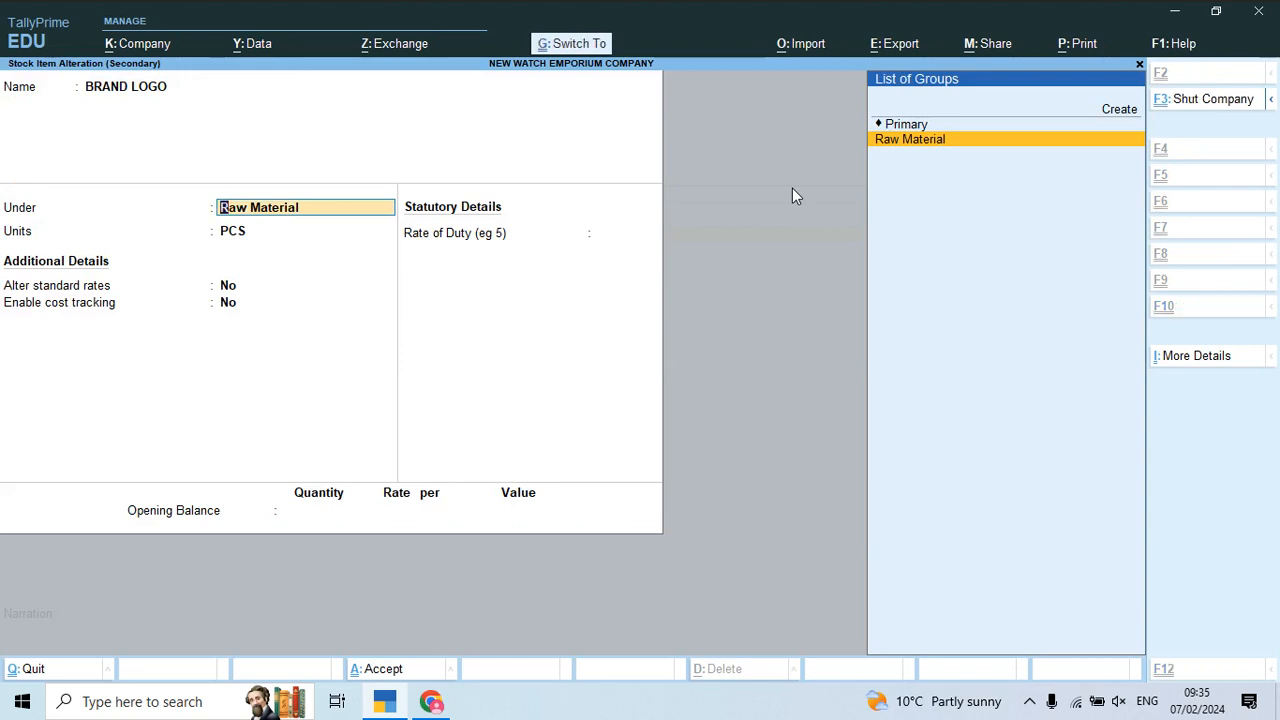
pyautogui.hotkey('ctrl', 'Return')
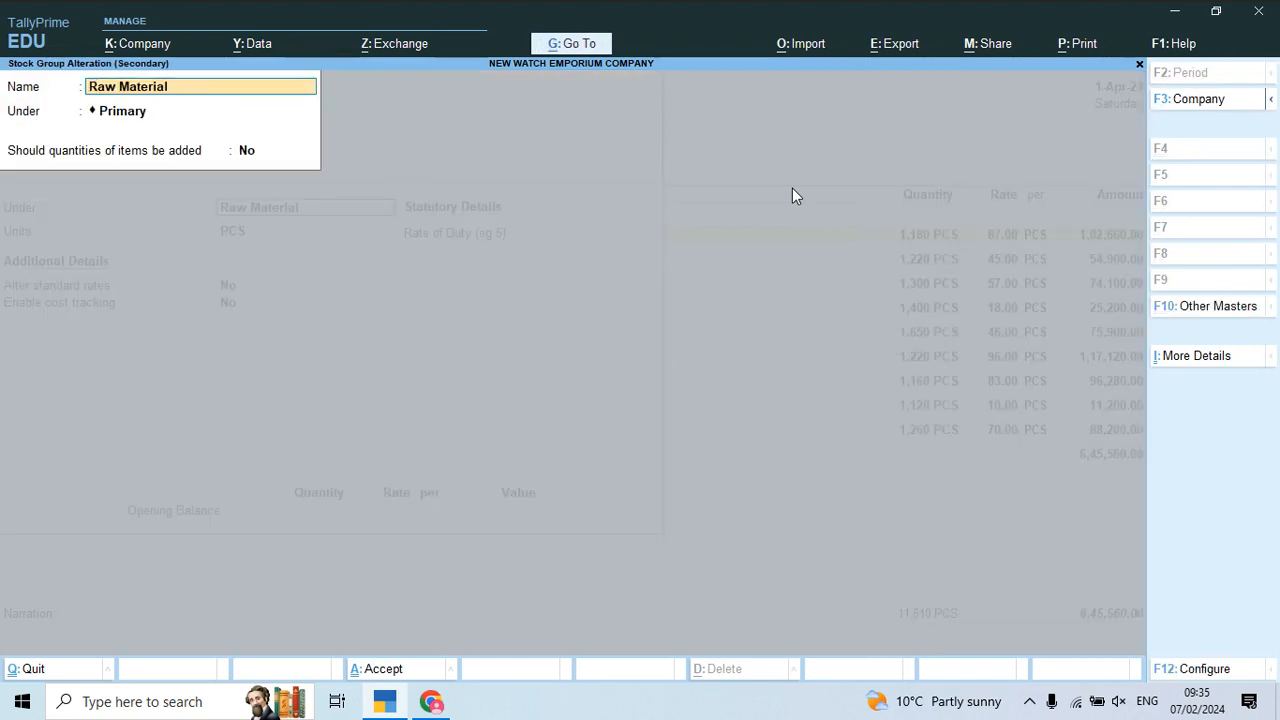
pyautogui.press('Return')
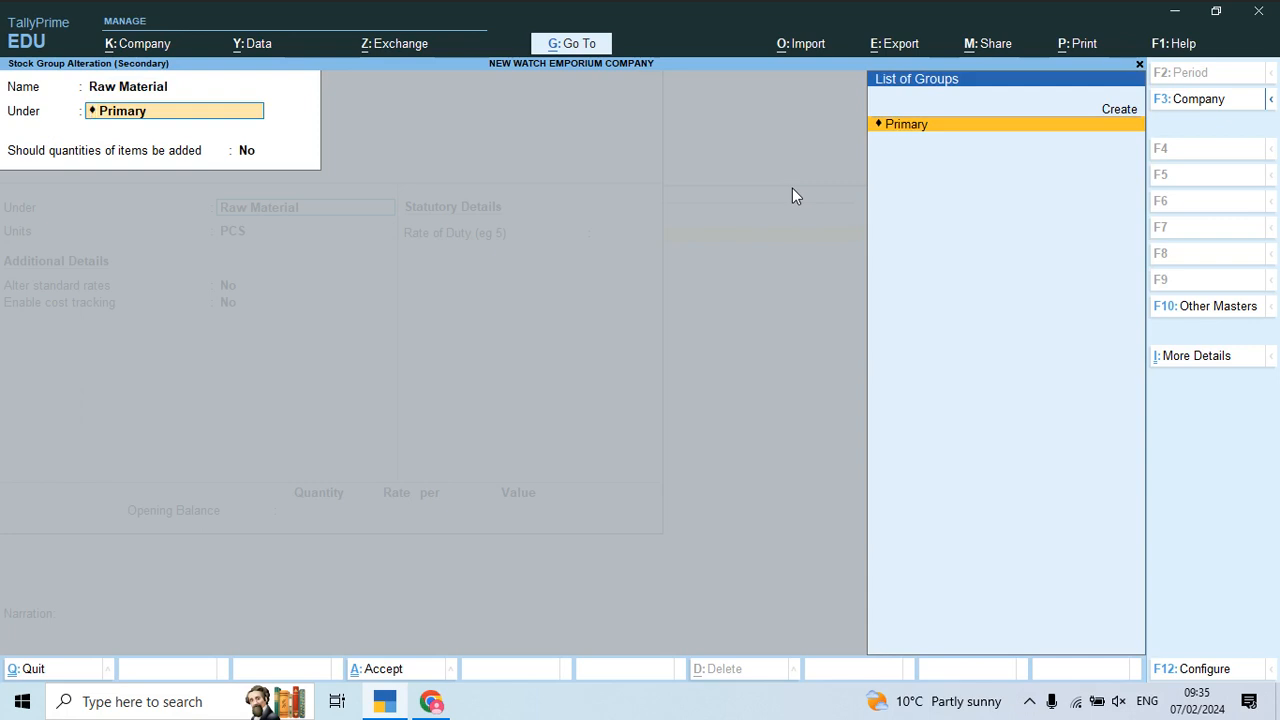
pyautogui.press('Return')
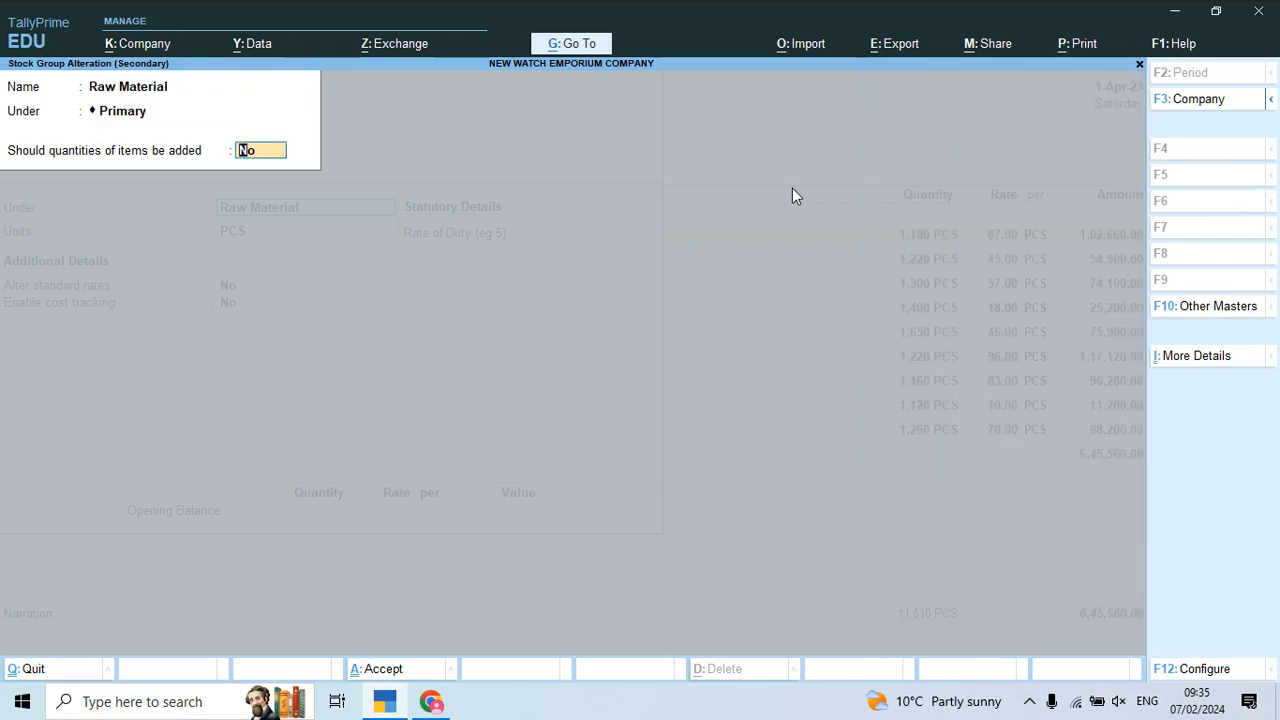
pyautogui.press('Return')
pyautogui.press('Return')
pyautogui.press('Return')
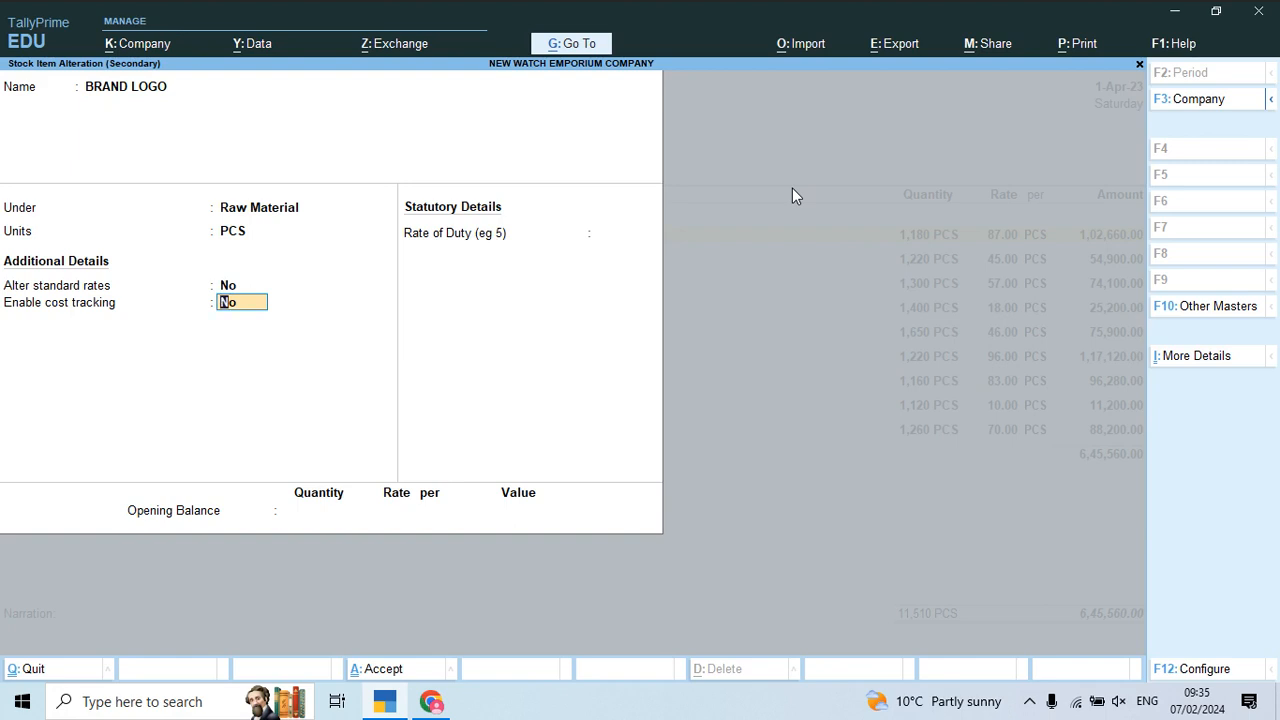
pyautogui.press('Return')
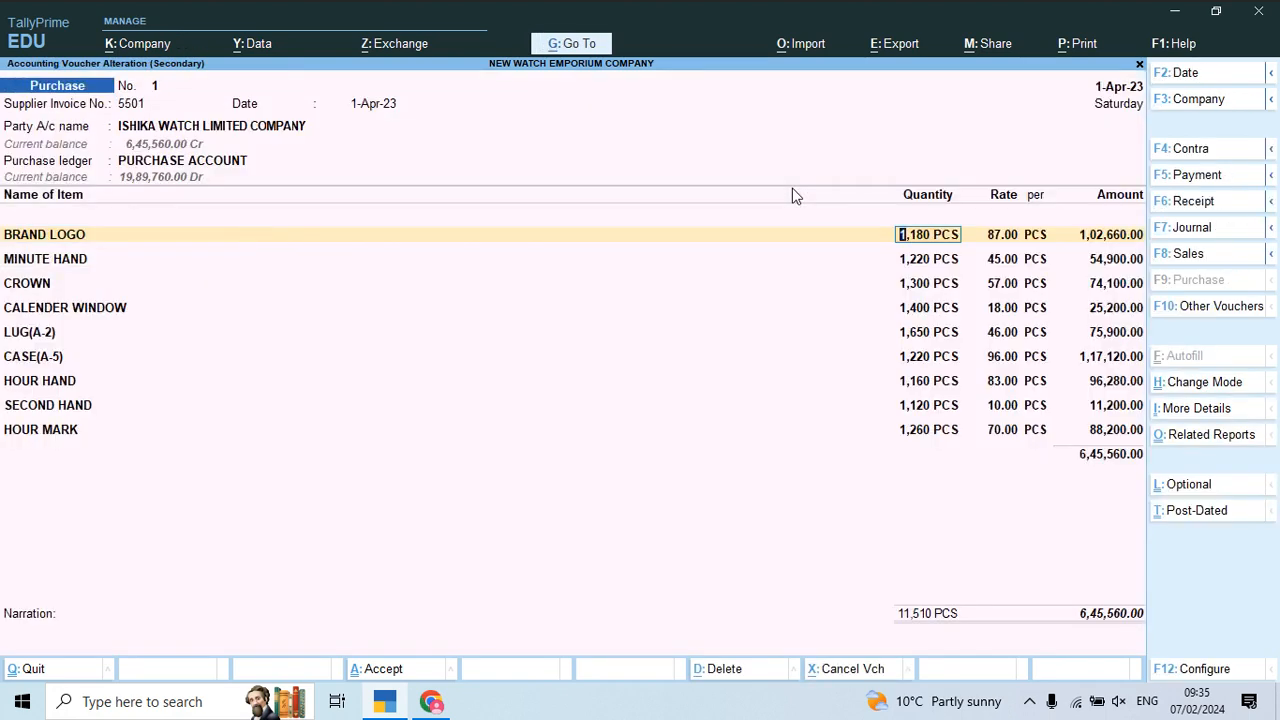
# - Check the item lines, discount and additional charges on the supplier's PDF invoice in Chrome and return to the TallyPrime voucher
pyautogui.press('Return')
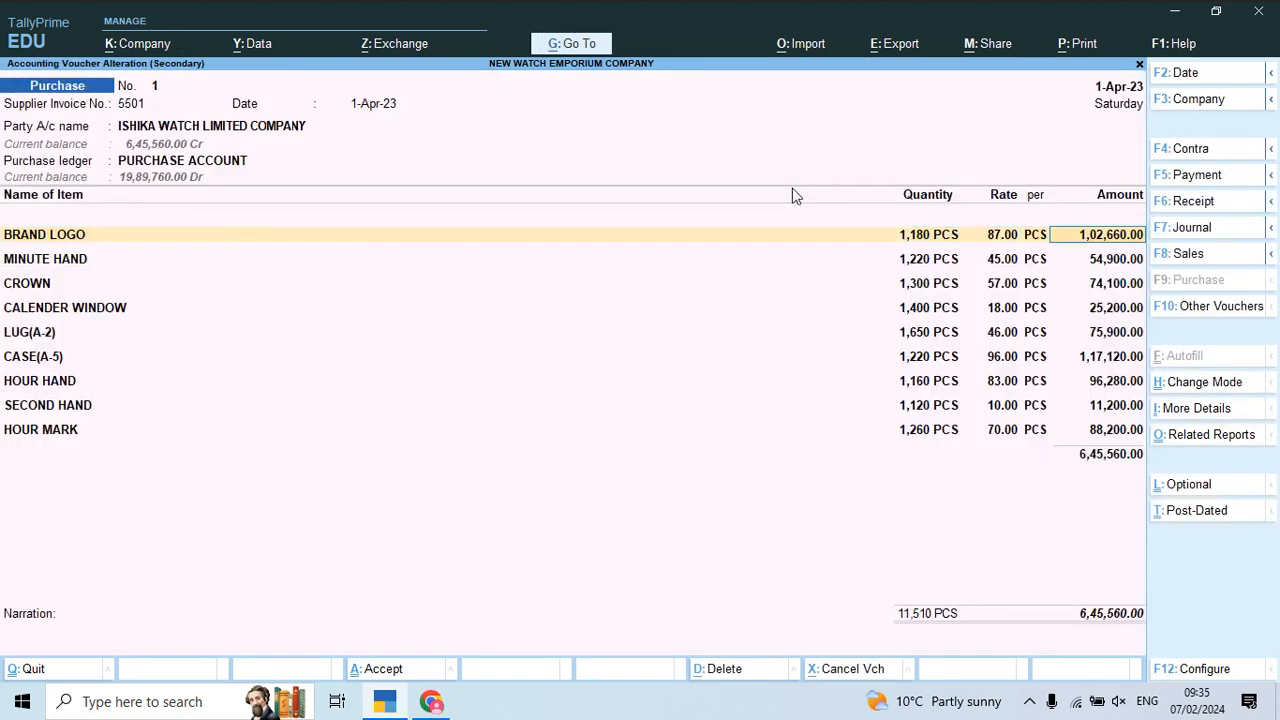
pyautogui.hotkey('alt', 'Tab')
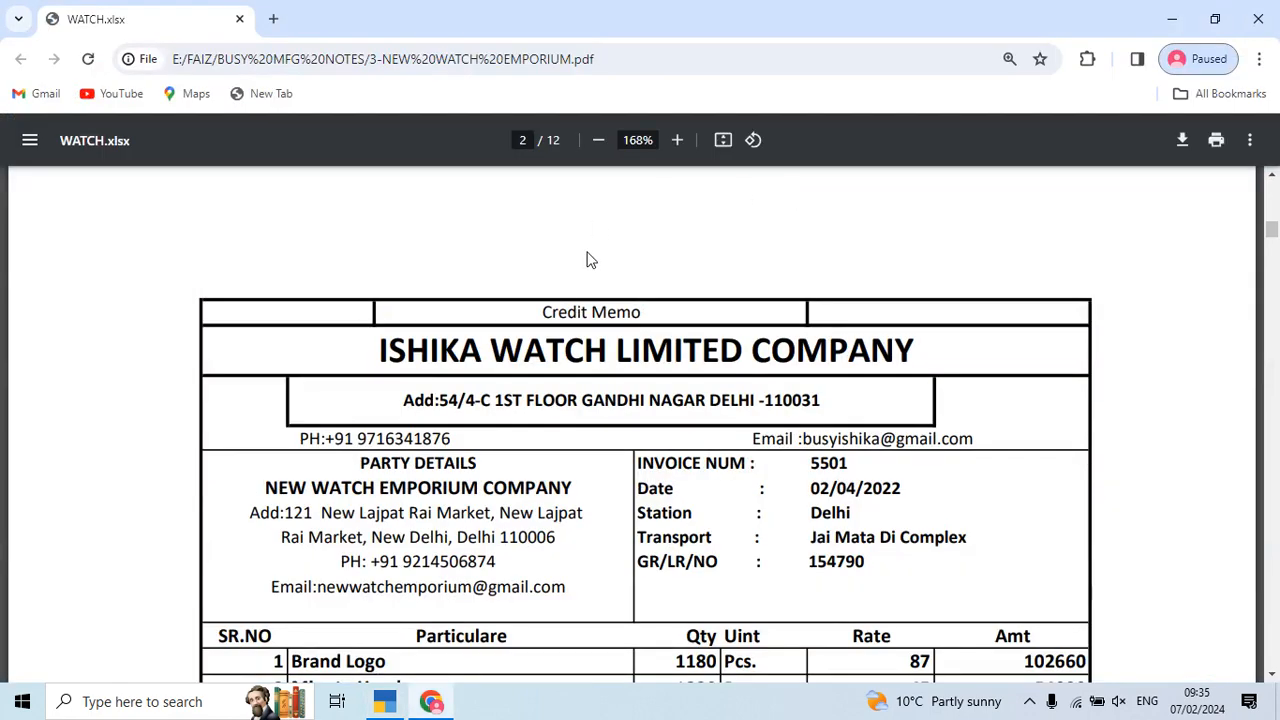
pyautogui.click(820, 449)
pyautogui.scroll(-5, 820, 449)
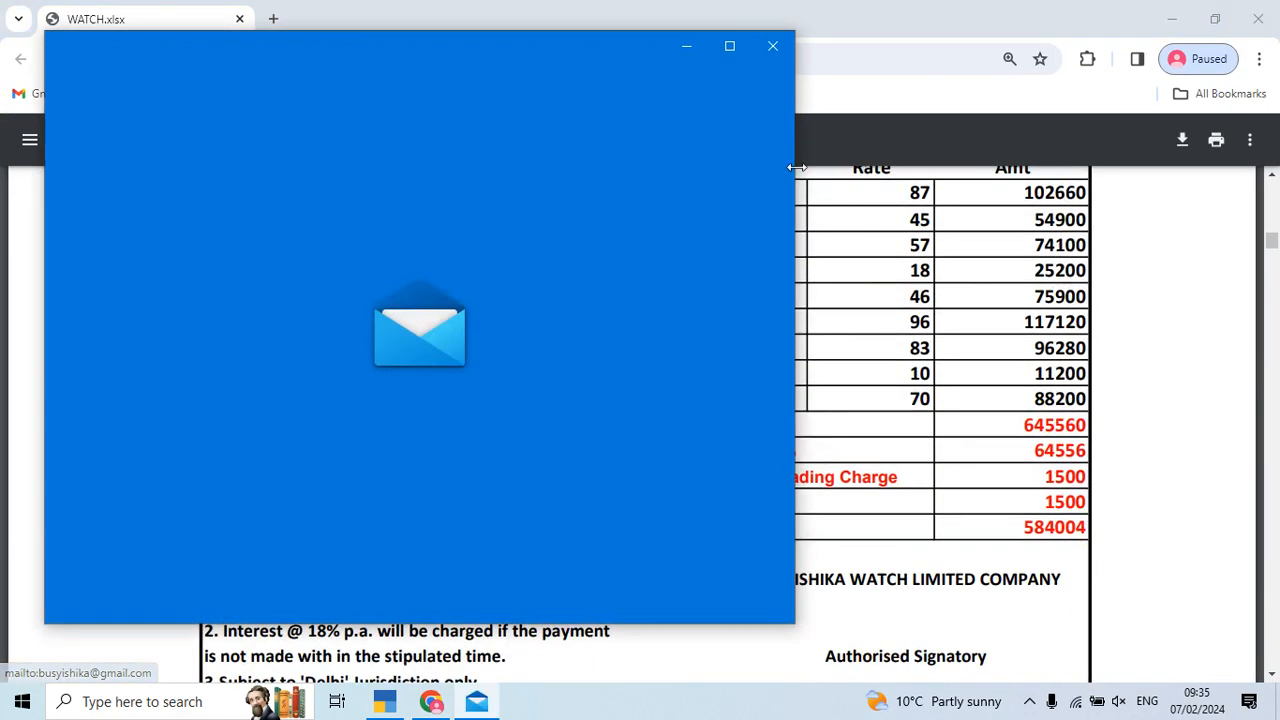
pyautogui.click(775, 48)
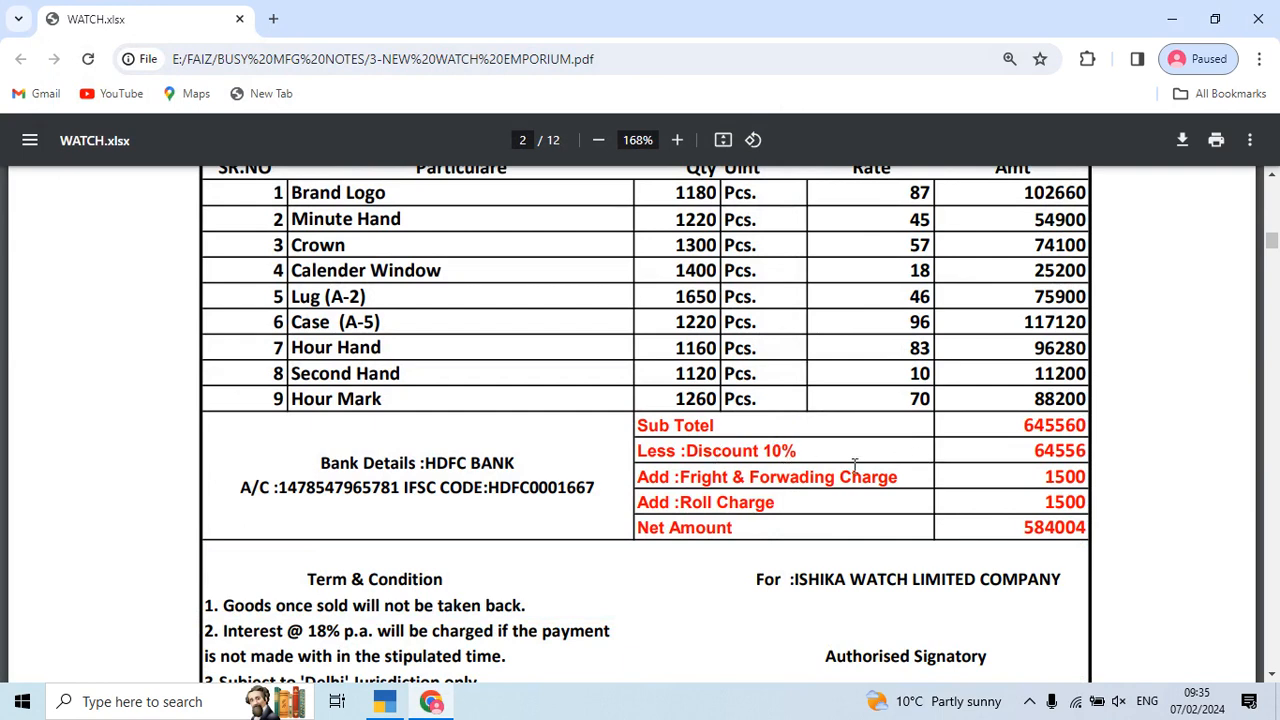
pyautogui.hotkey('alt', 'Tab')
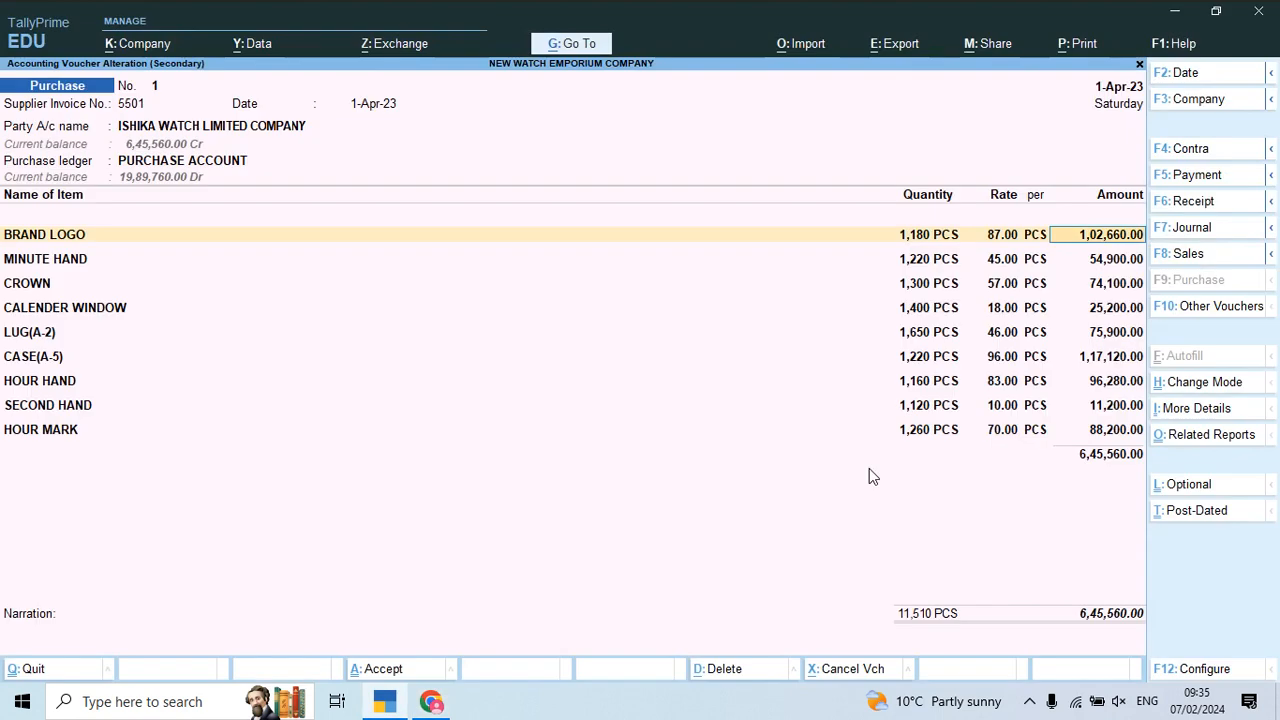
# - Add the DISCOUNT RECEVED ledger as a line below the stock items in the purchase voucher
pyautogui.click(87, 440)
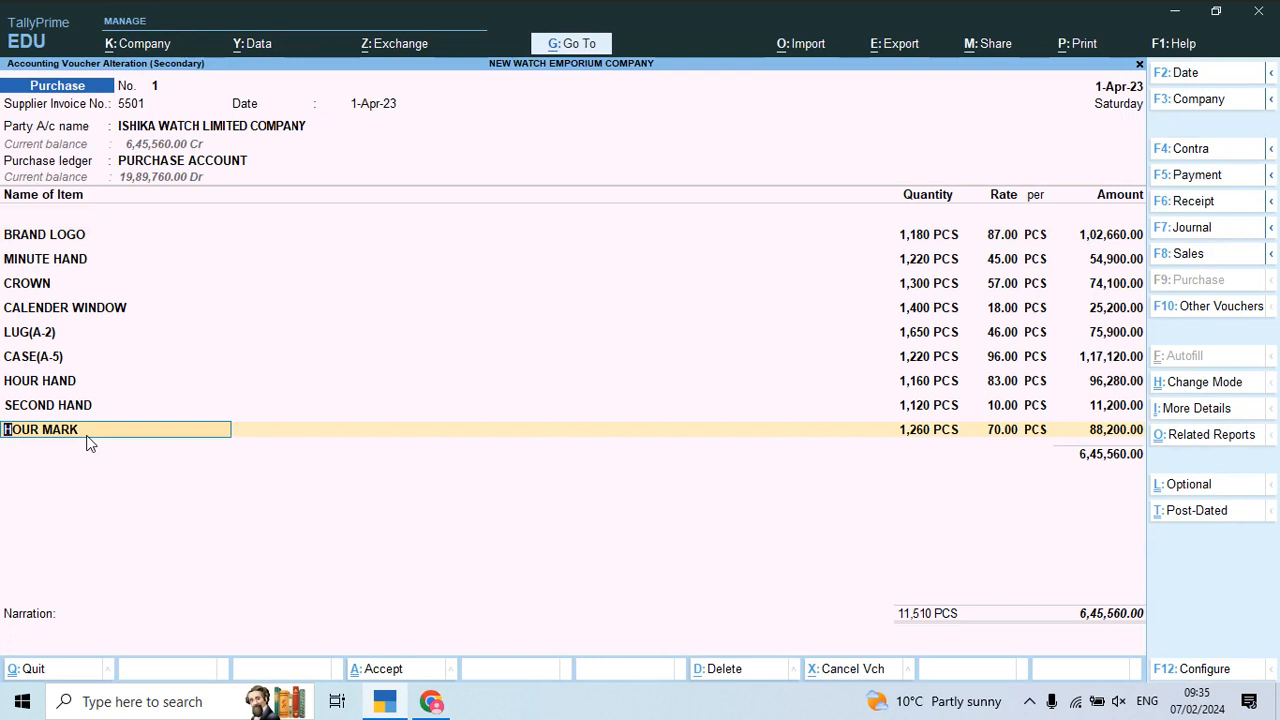
pyautogui.press('Return')
pyautogui.press('Return')
pyautogui.press('Return')
pyautogui.press('Return')
pyautogui.press('Return')
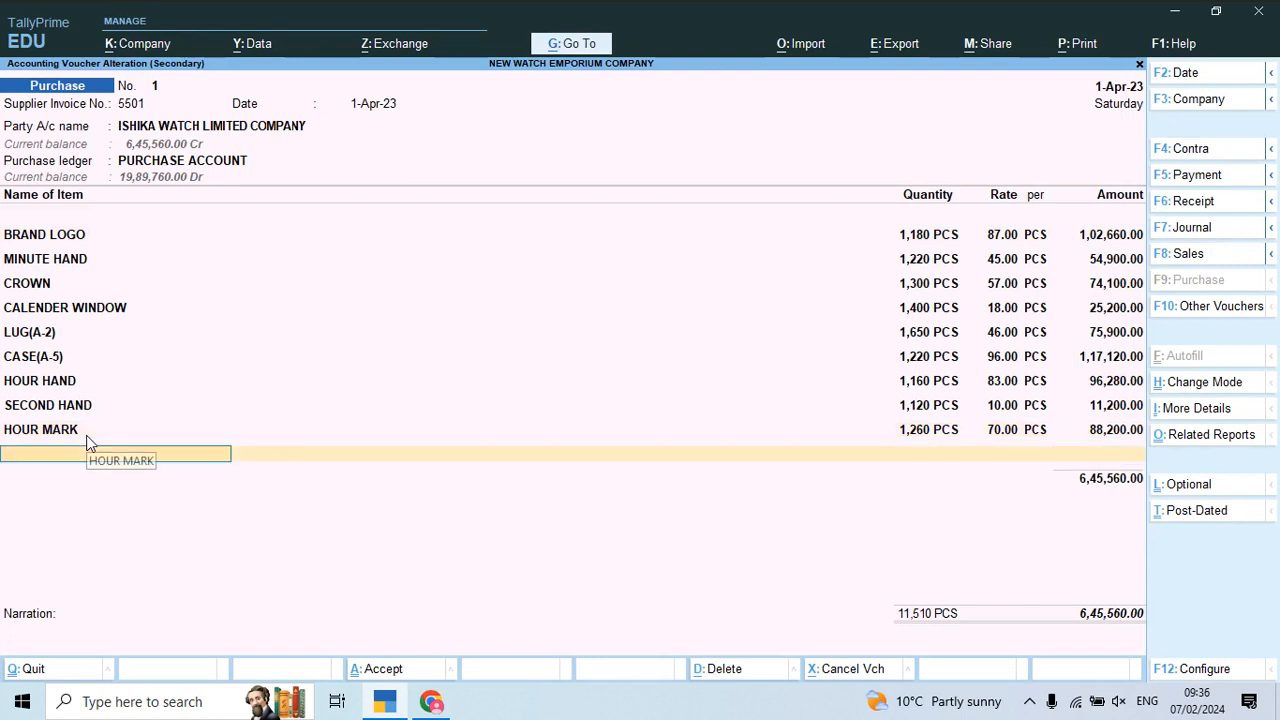
pyautogui.press('Down')
pyautogui.press('Down')
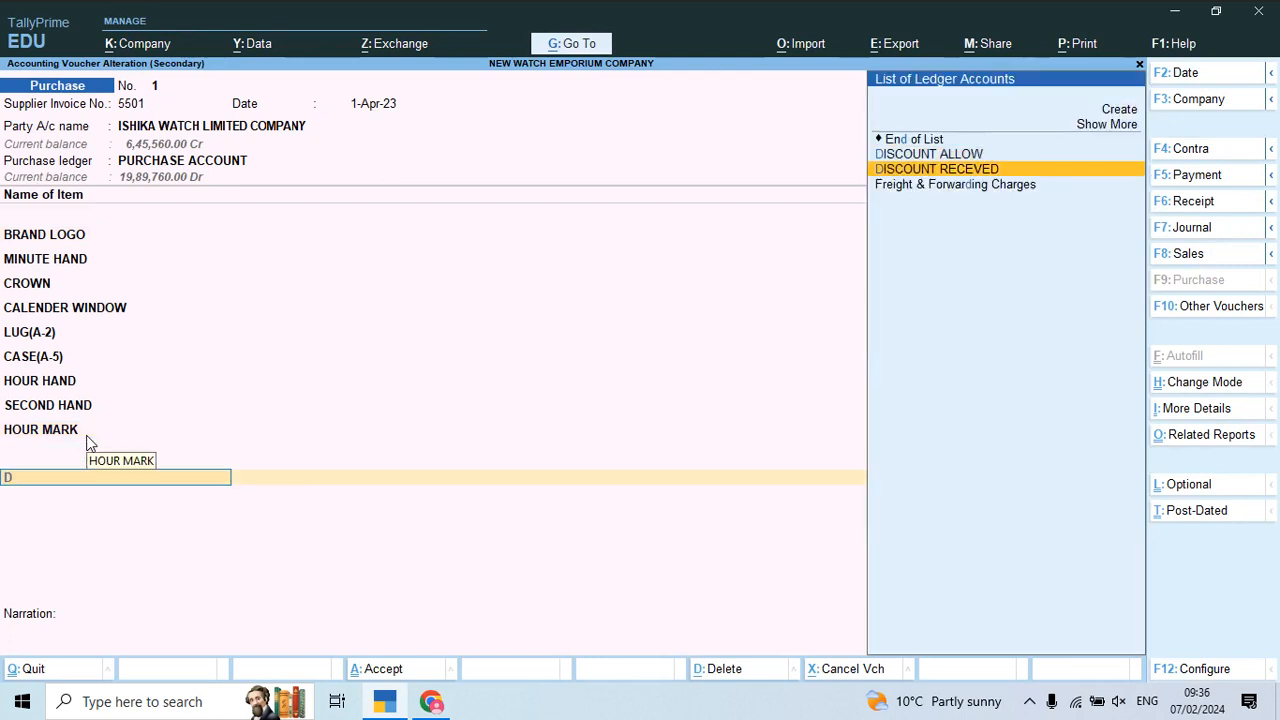
pyautogui.press('Return')
# - In the DISCOUNT RECEVED ledger master, set inventory values affected to Yes and the additional cost method to Appropriate by Value
pyautogui.hotkey('ctrl', 'Return')
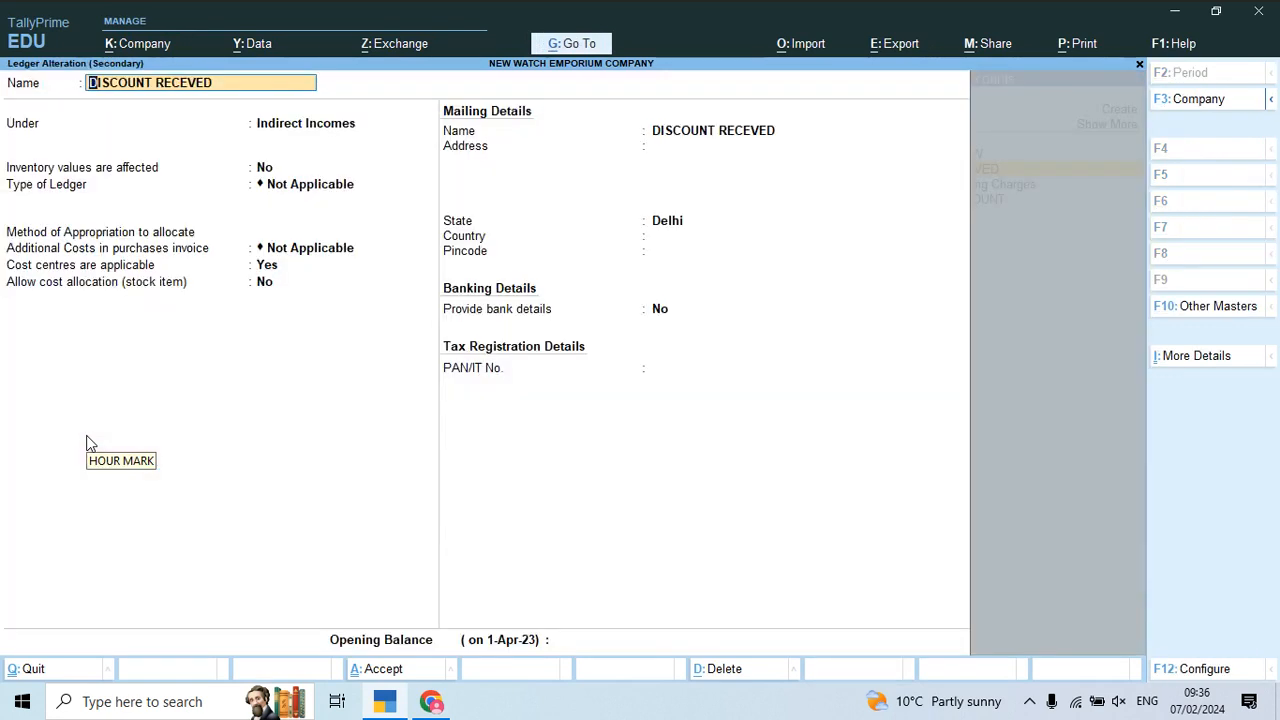
pyautogui.press('Return')
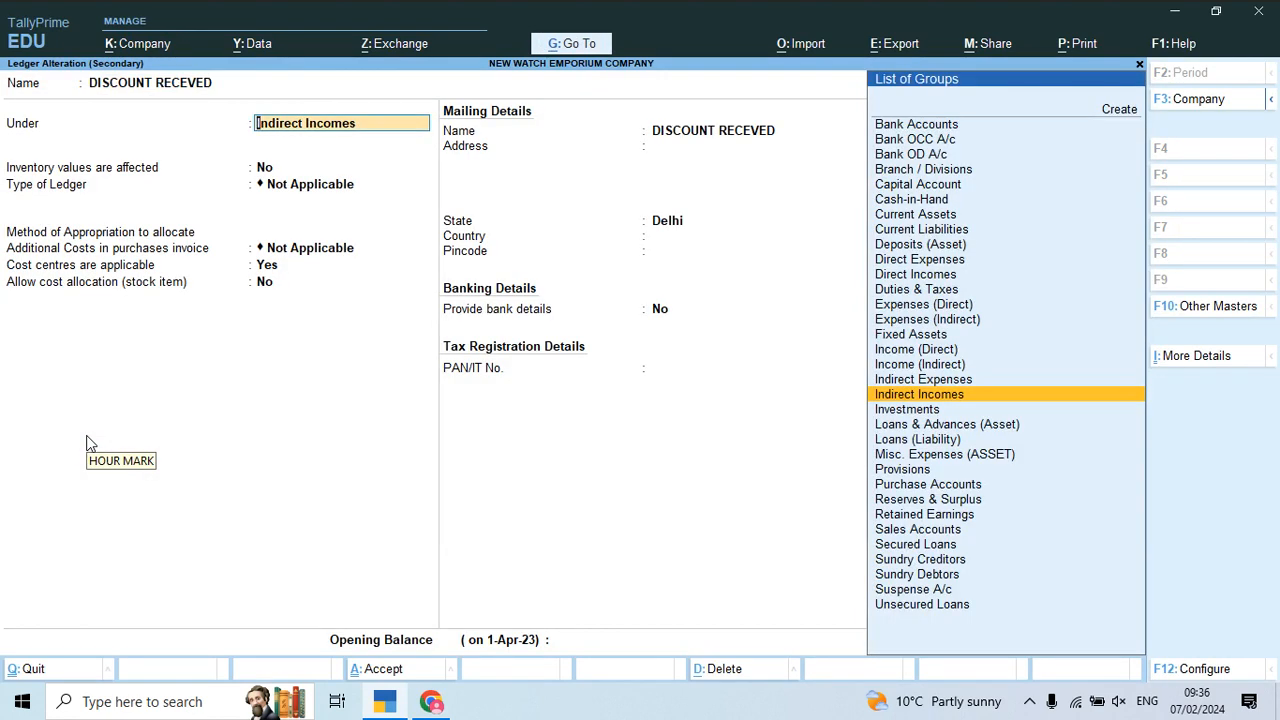
pyautogui.press('Return')
pyautogui.write('y')
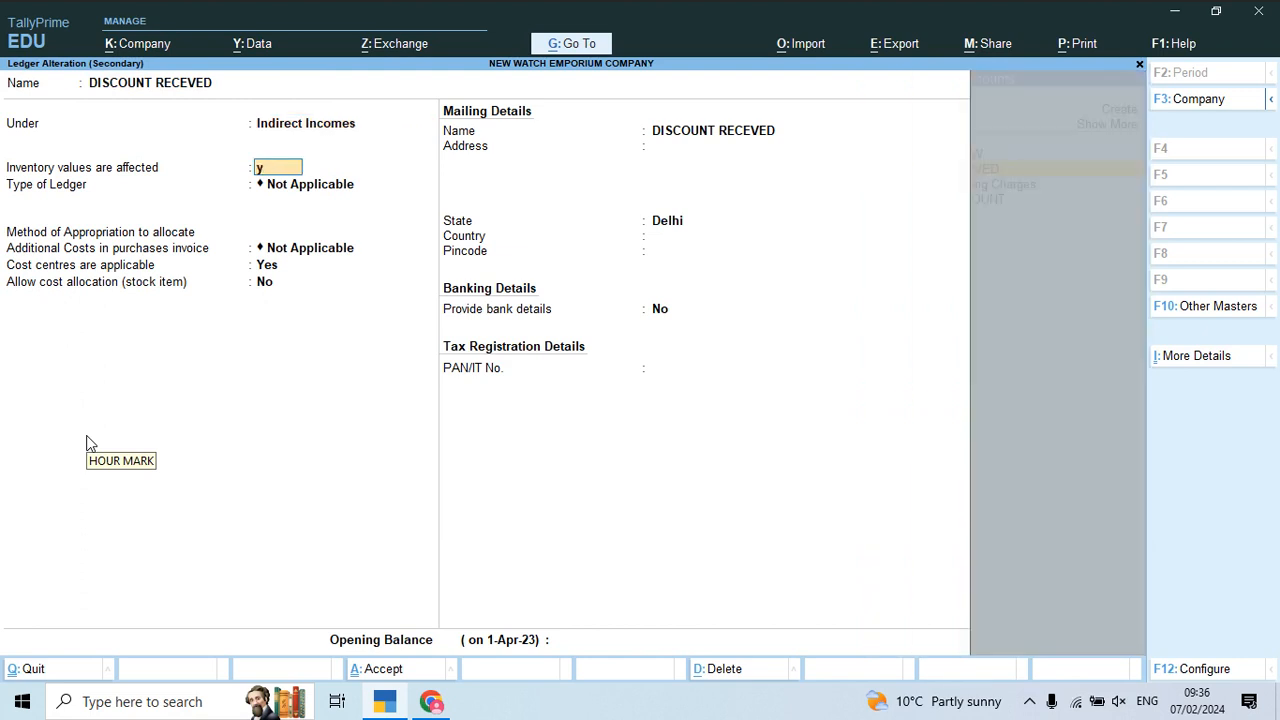
pyautogui.press('Return')
pyautogui.press('Return')
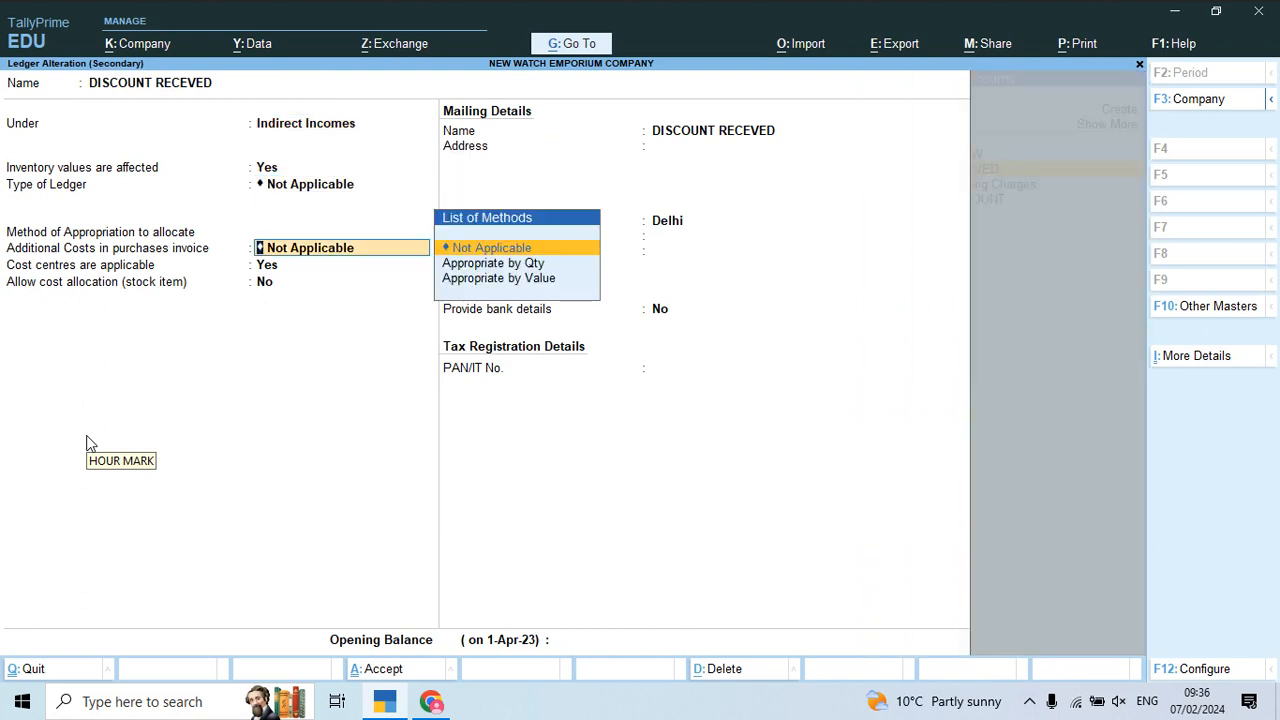
pyautogui.press('Down')
pyautogui.press('Down')
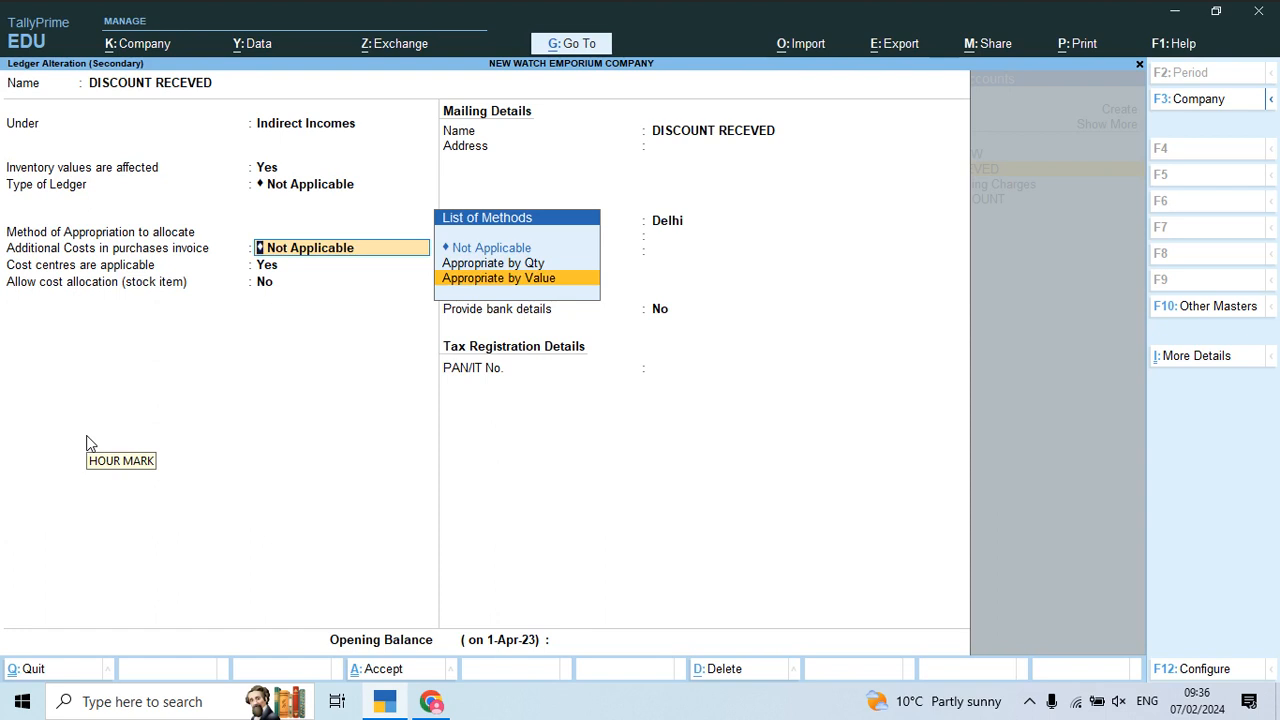
pyautogui.press('Return')
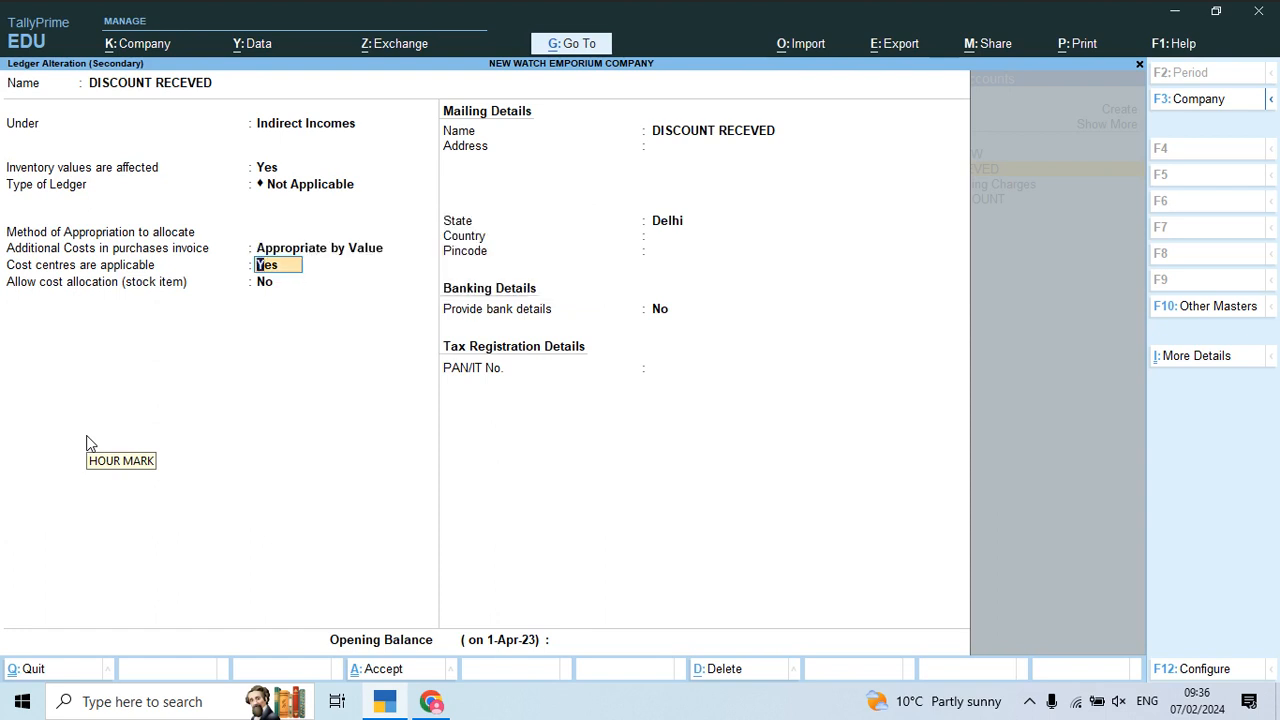
# - Set cost centres applicable to No and stock item cost allocation to Yes, and save the DISCOUNT RECEVED ledger
pyautogui.write('n')
pyautogui.press('Return')
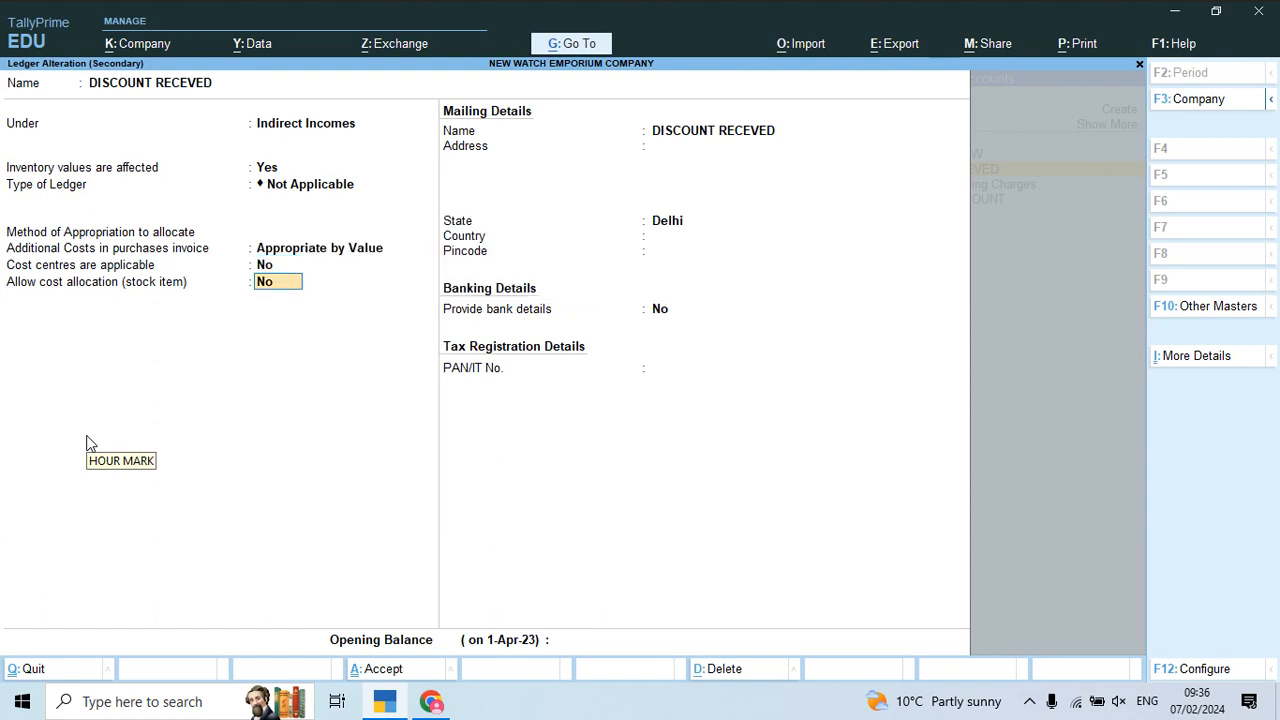
pyautogui.write('y')
pyautogui.press('Return')
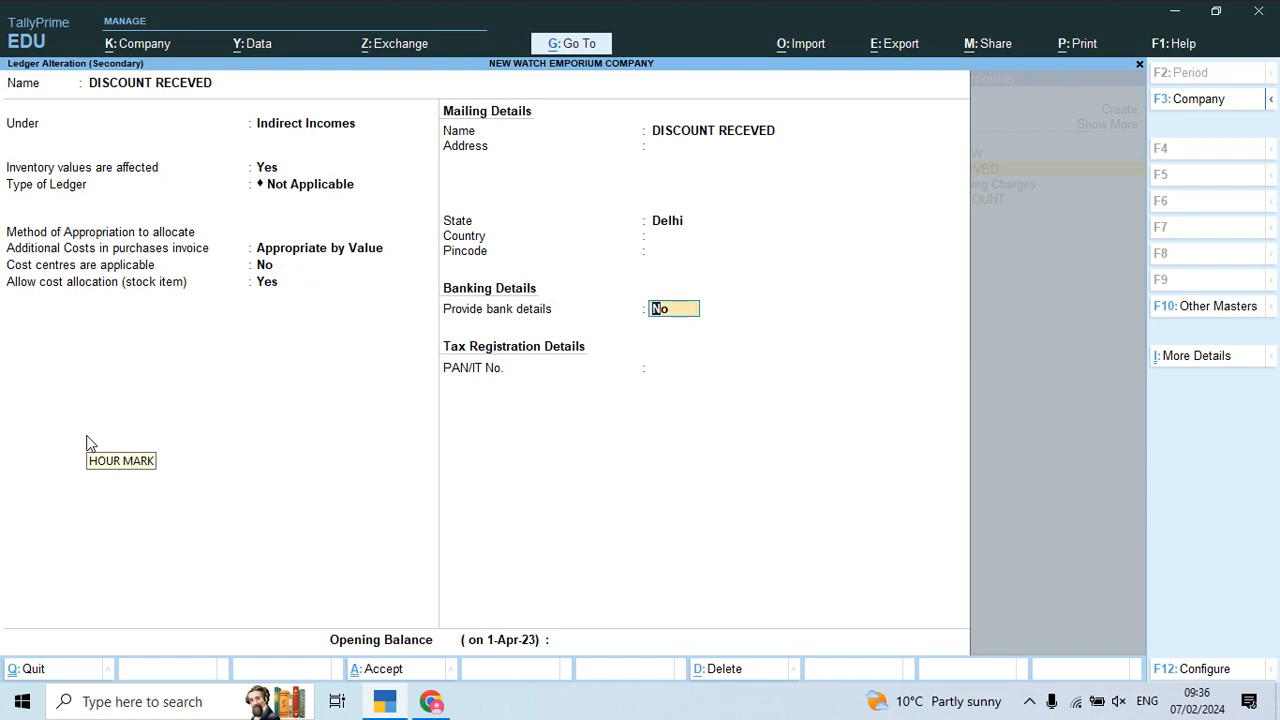
pyautogui.press('ctrl')
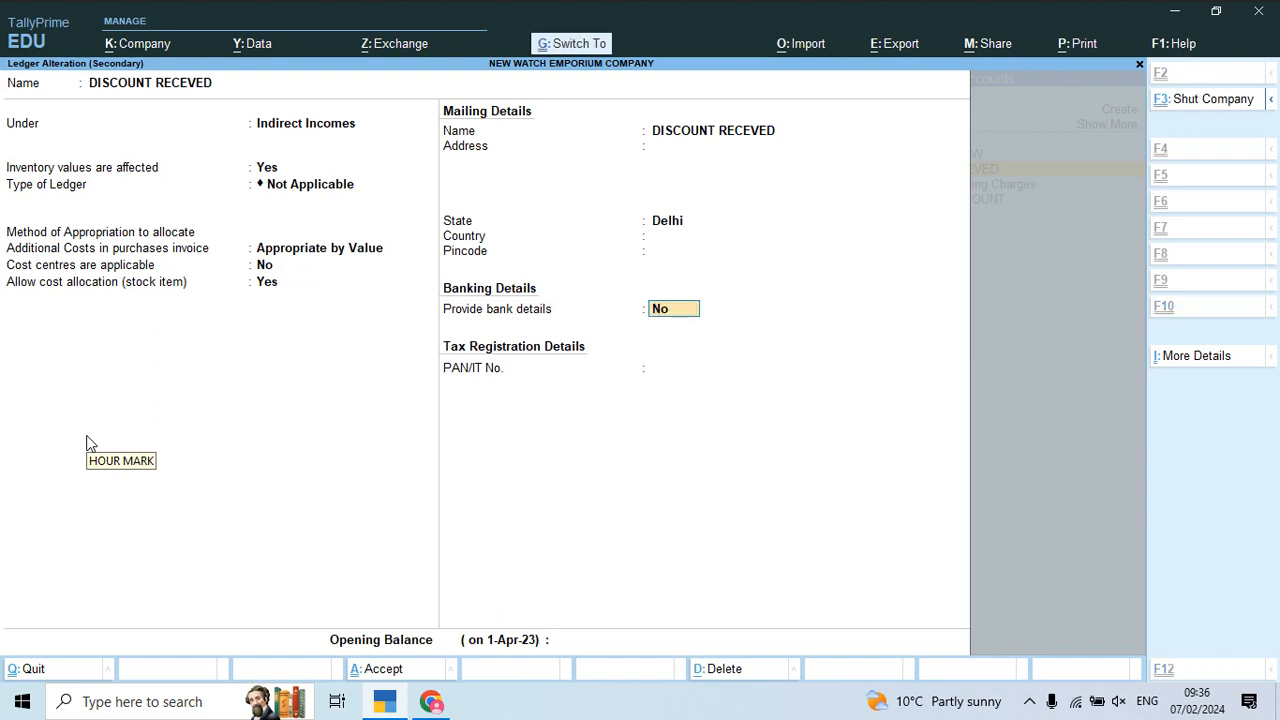
pyautogui.hotkey('ctrl', 'a')
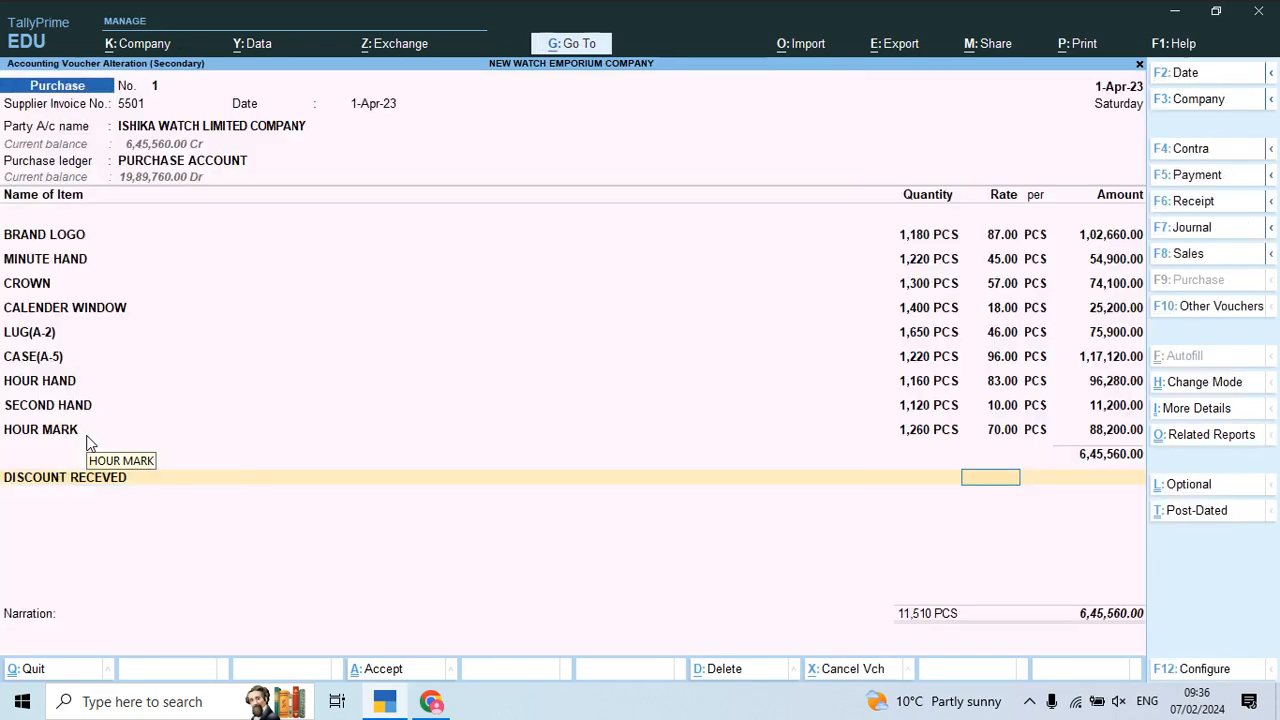
# - Set the discount line's rate to -10 % in the purchase voucher
pyautogui.hotkey('alt', 'Tab')
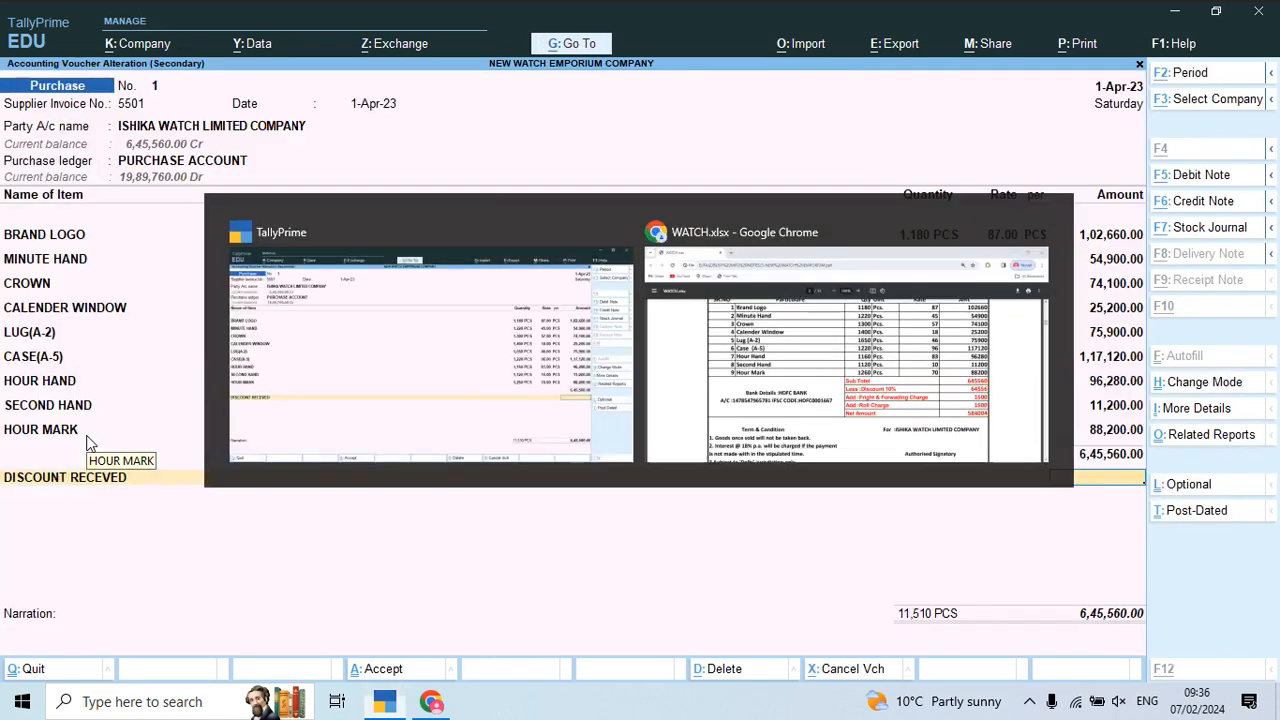
pyautogui.hotkey('alt', 'Tab')
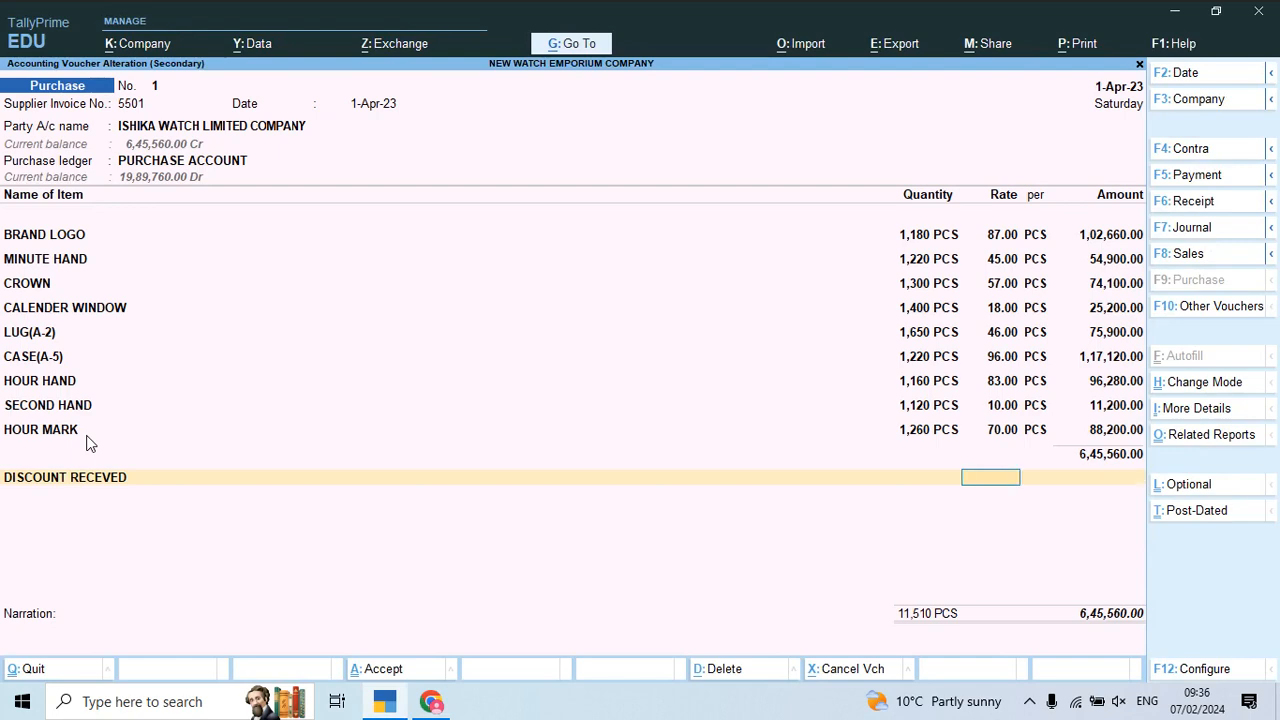
pyautogui.write('-10')
pyautogui.press('Return')
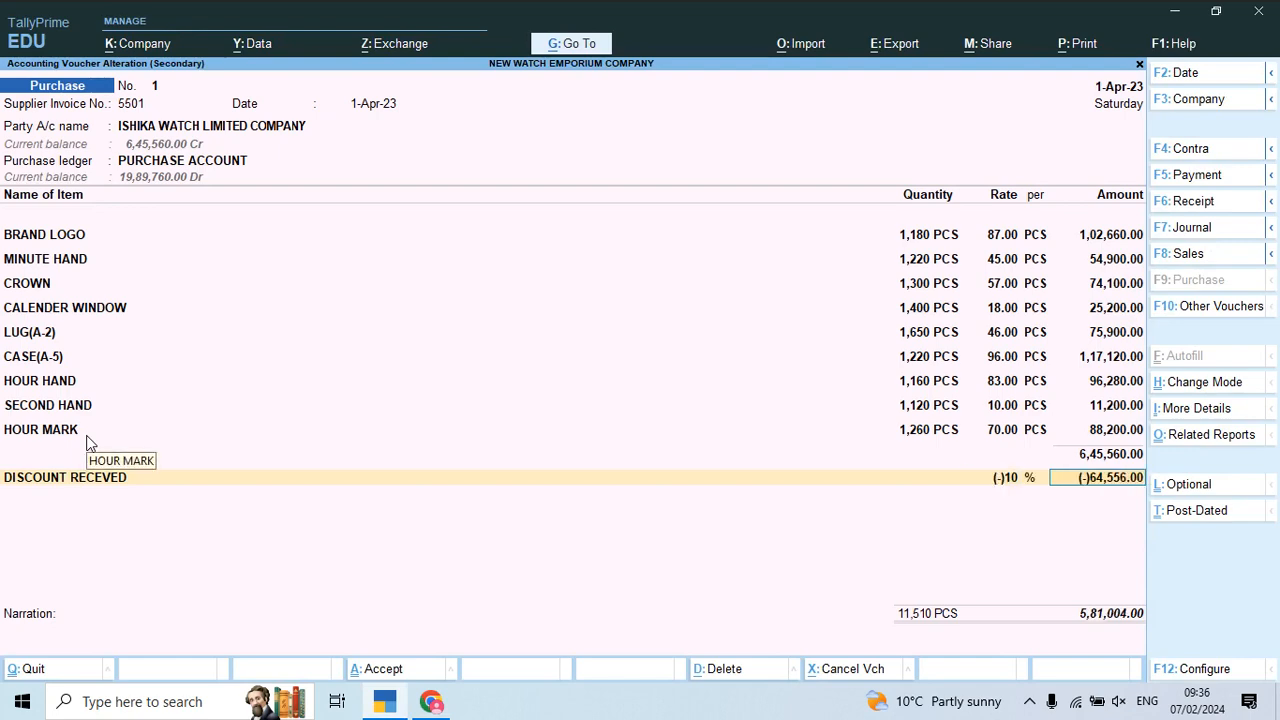
pyautogui.press('Return')
# - Add a Freight & Forwarding Charges line of 3,000 to the voucher, checking the charges on the supplier's PDF invoice in Chrome
pyautogui.hotkey('alt', 'Tab')
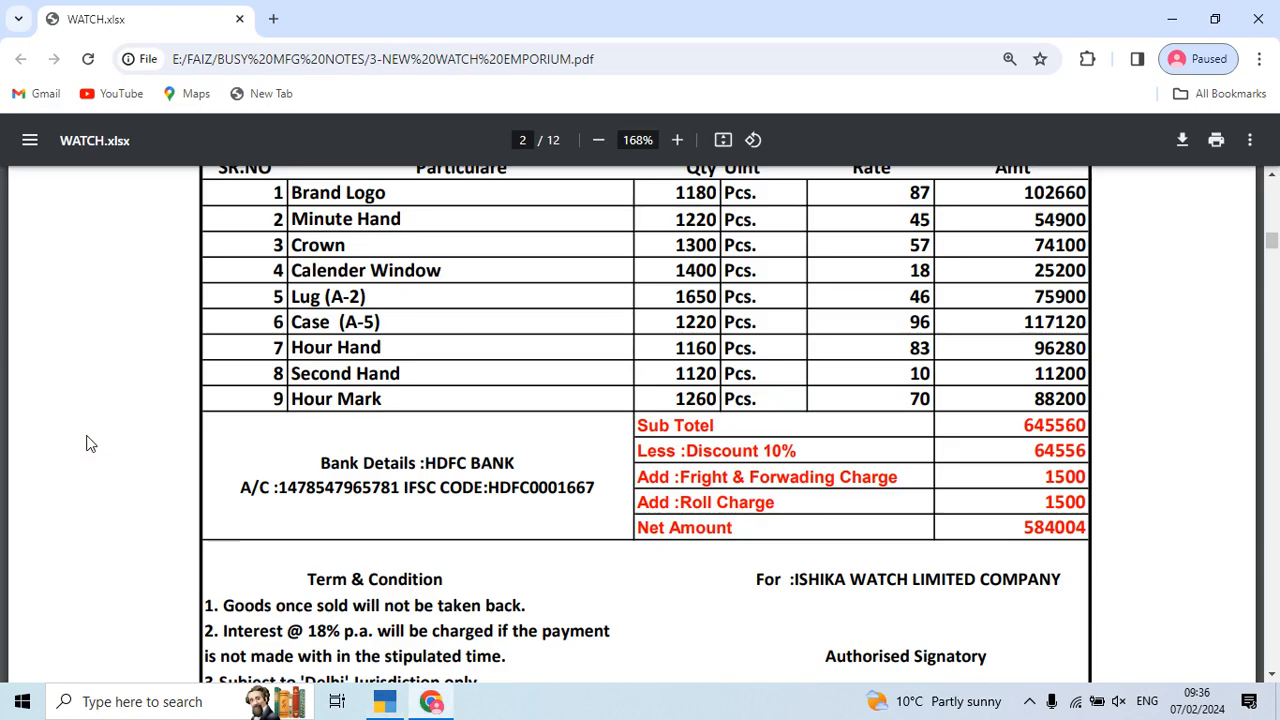
pyautogui.hotkey('alt', 'Tab')
pyautogui.write('Fr')
pyautogui.press('Return')
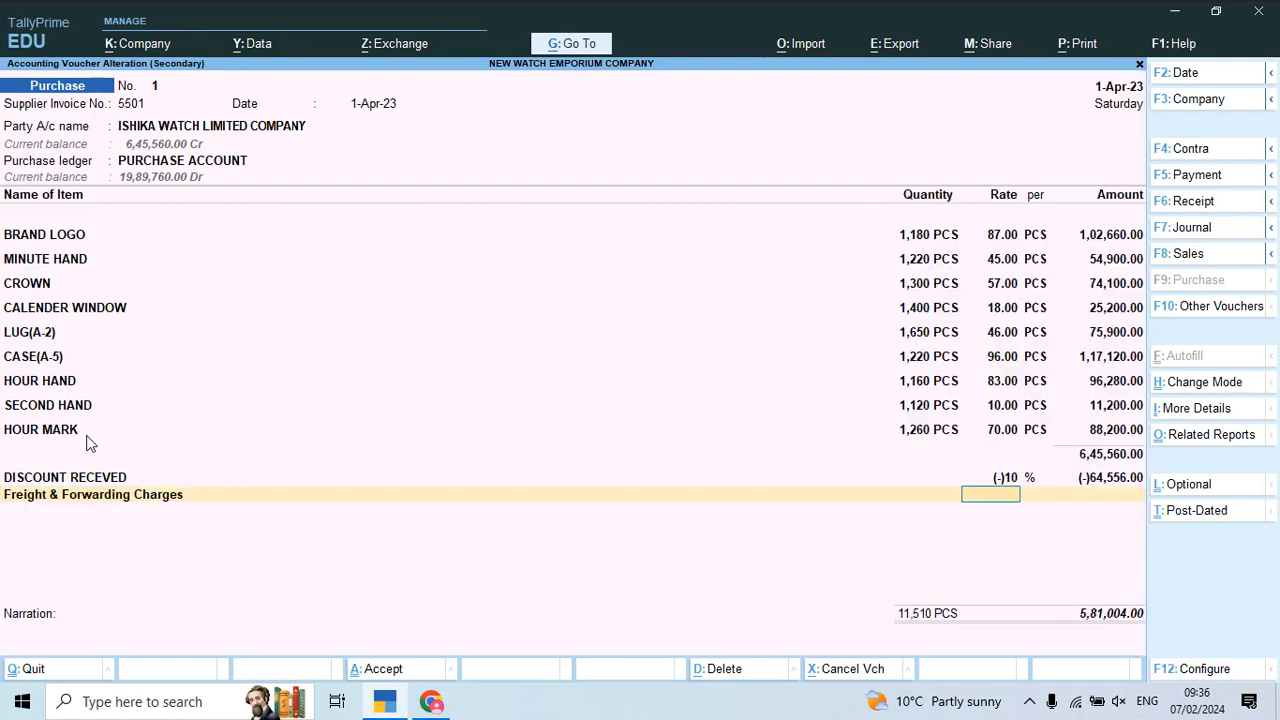
pyautogui.hotkey('alt', 'Tab')
pyautogui.hotkey('alt', 'Tab')
pyautogui.write('30')
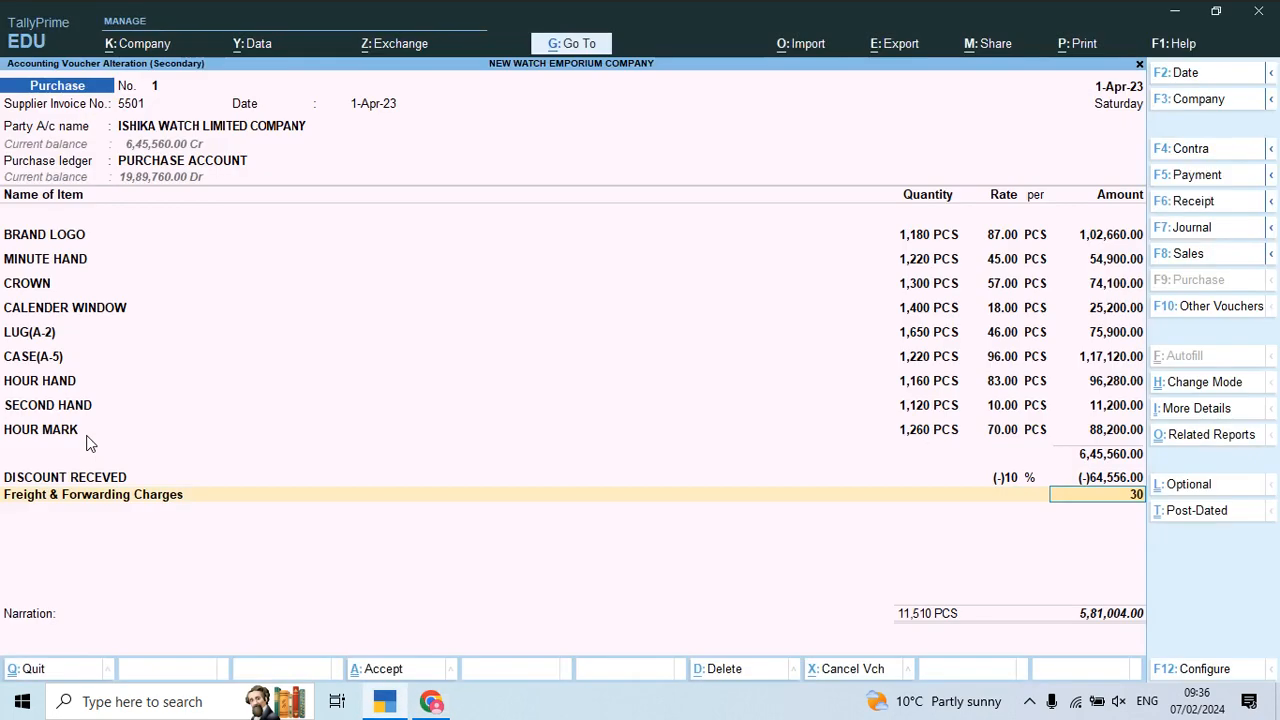
pyautogui.write('00')
pyautogui.press('Return')
pyautogui.hotkey('alt', 'Tab')
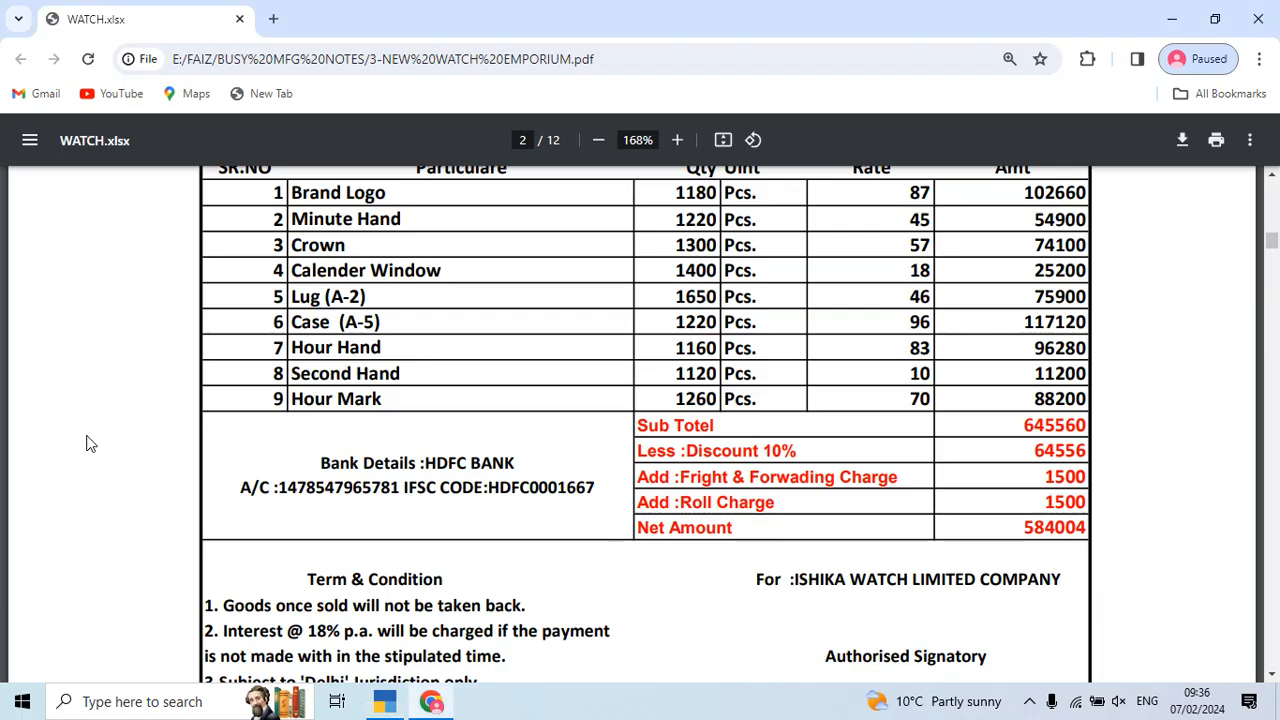
pyautogui.hotkey('alt', 'Tab')
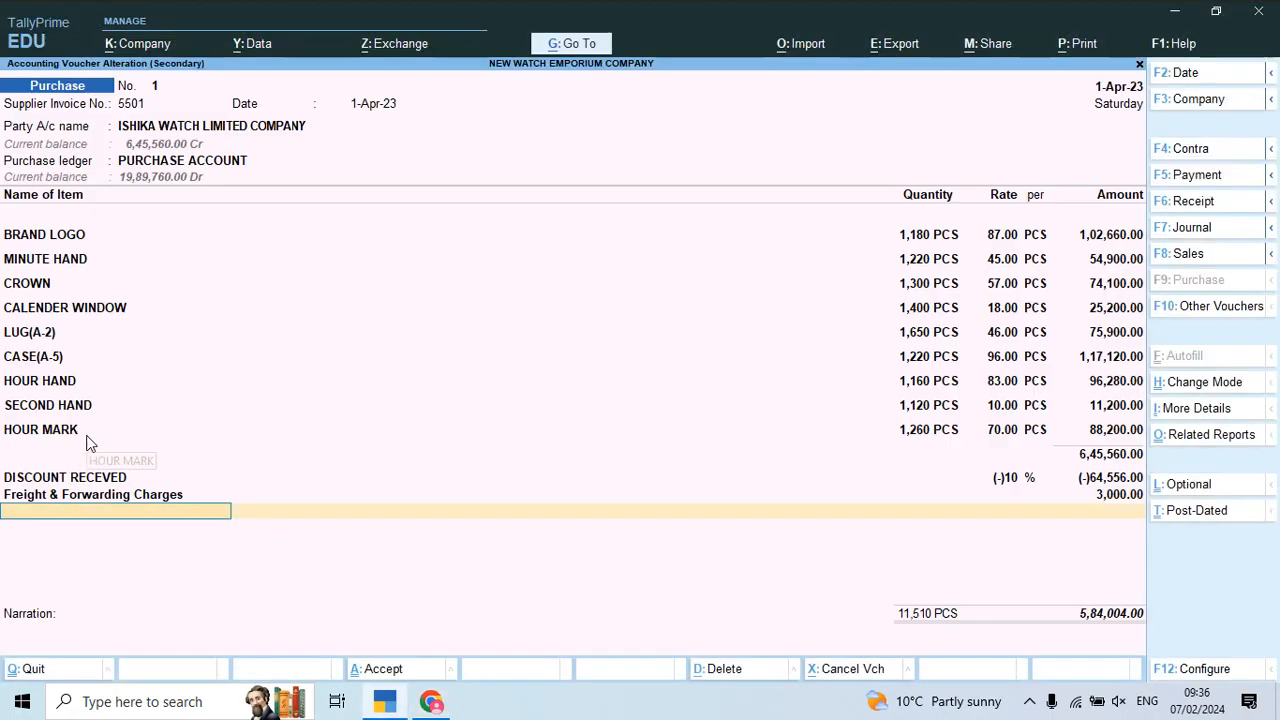
# - In the Freight & Forwarding Charges ledger master, set inventory values affected to Yes and the additional cost method to Appropriate by Value
pyautogui.press('BackSpace')
pyautogui.press('BackSpace')
pyautogui.hotkey('ctrl', 'Return')
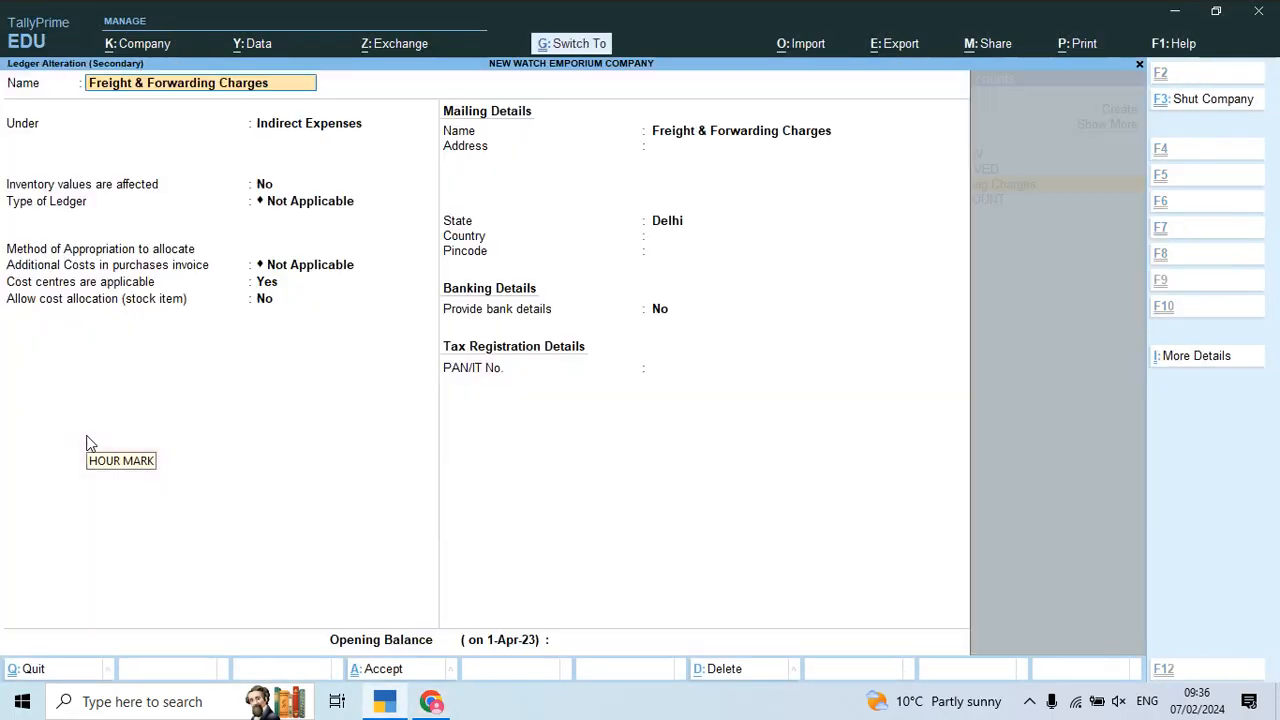
pyautogui.press('Return')
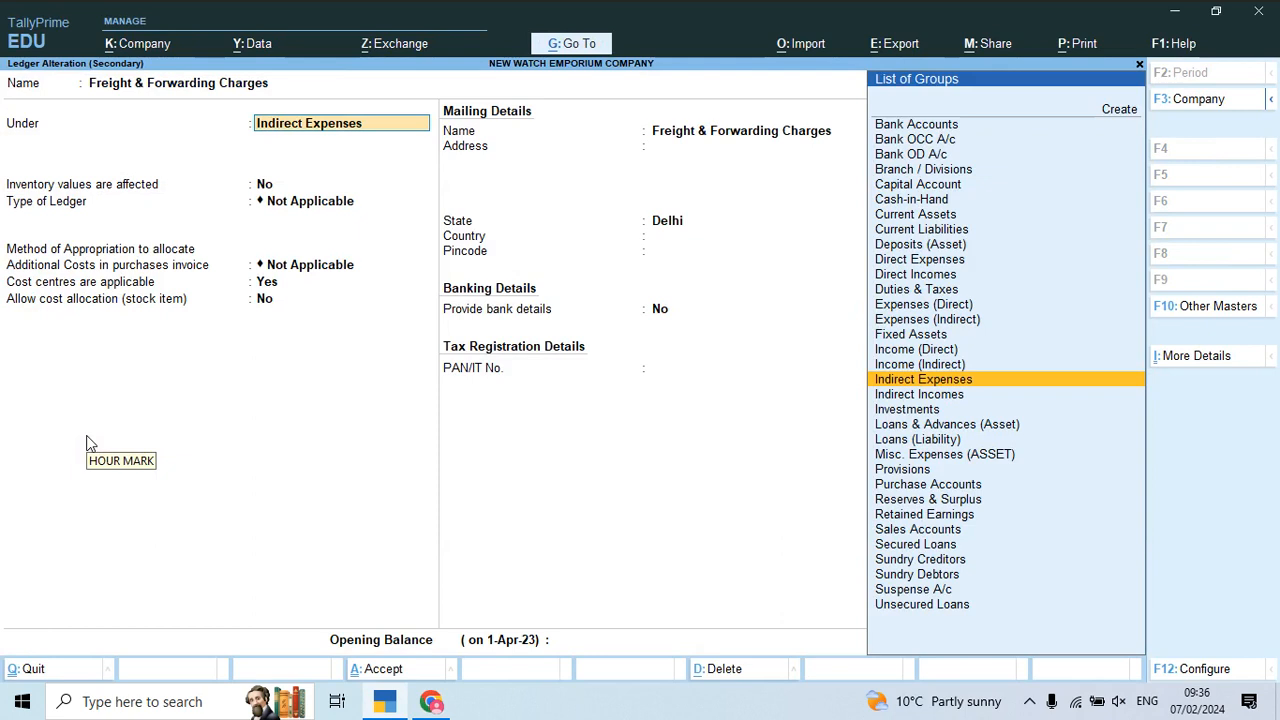
pyautogui.press('Return')
pyautogui.write('y')
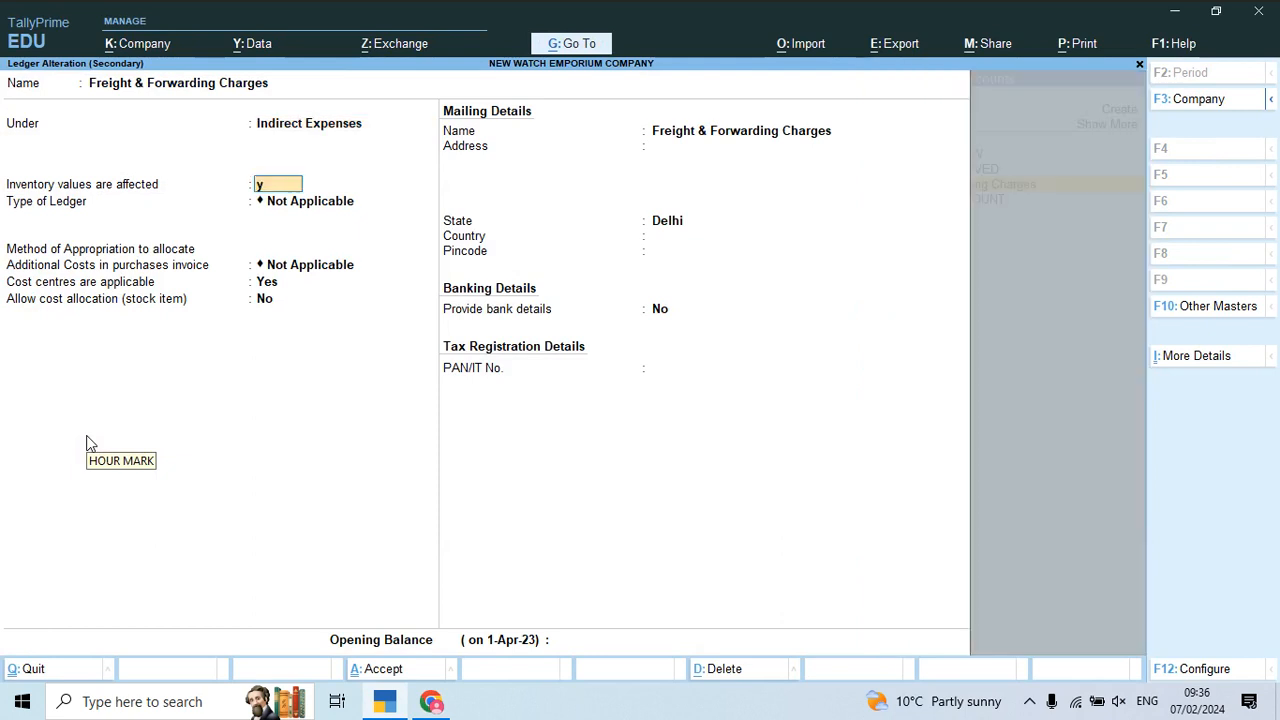
pyautogui.press('Return')
pyautogui.press('Return')
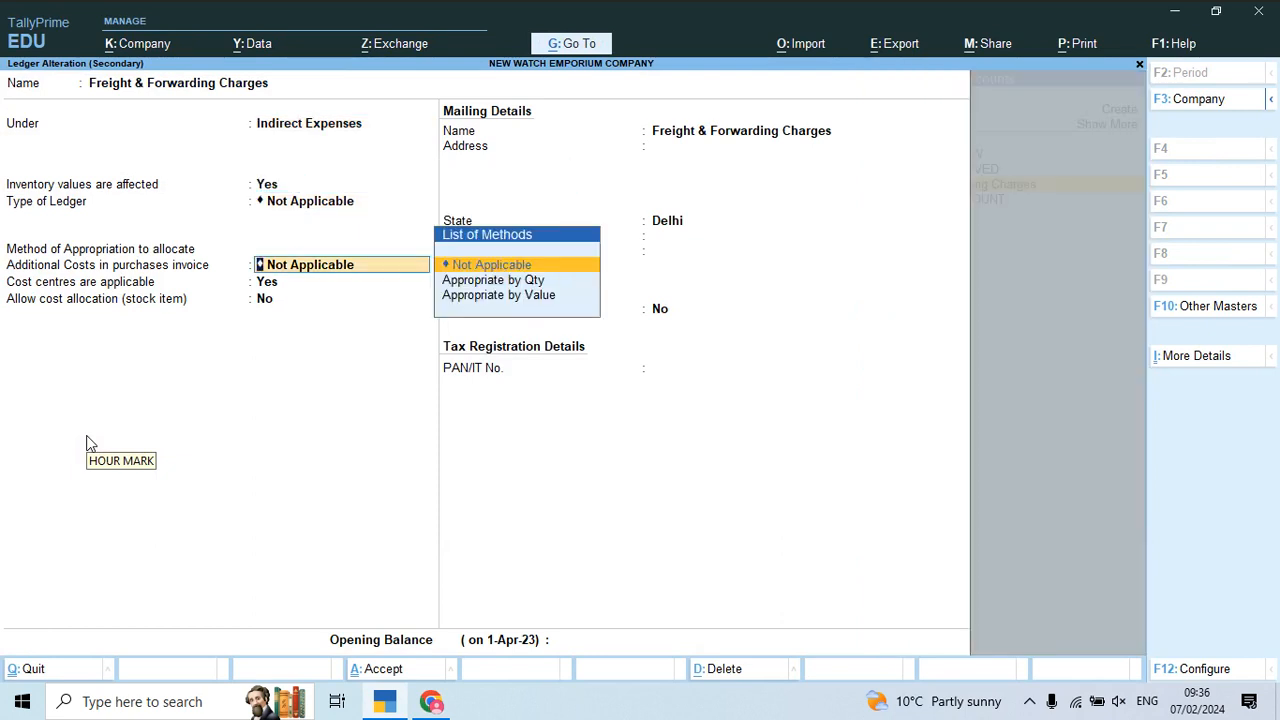
pyautogui.press('Down')
pyautogui.press('Down')
pyautogui.press('Return')
# - Set cost centres applicable to No and stock item cost allocation to Yes, and save the Freight & Forwarding Charges ledger
pyautogui.write('n')
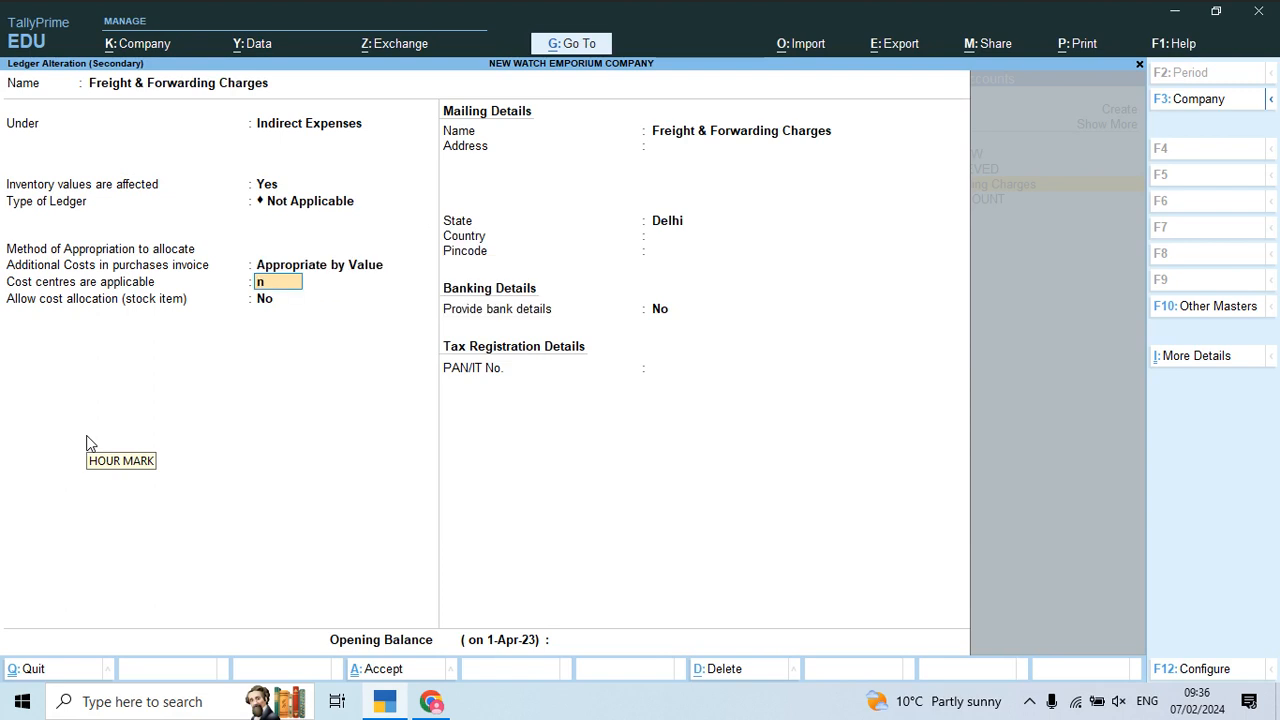
pyautogui.press('Return')
pyautogui.write('y')
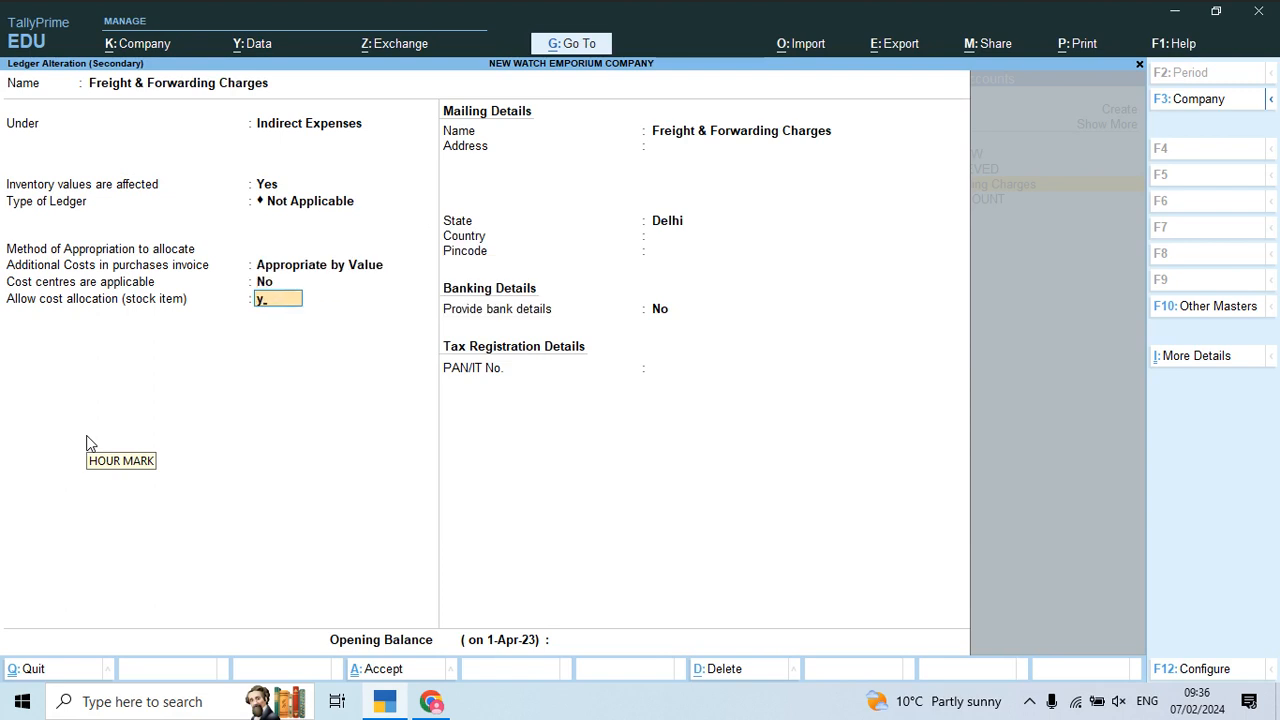
pyautogui.press('Return')
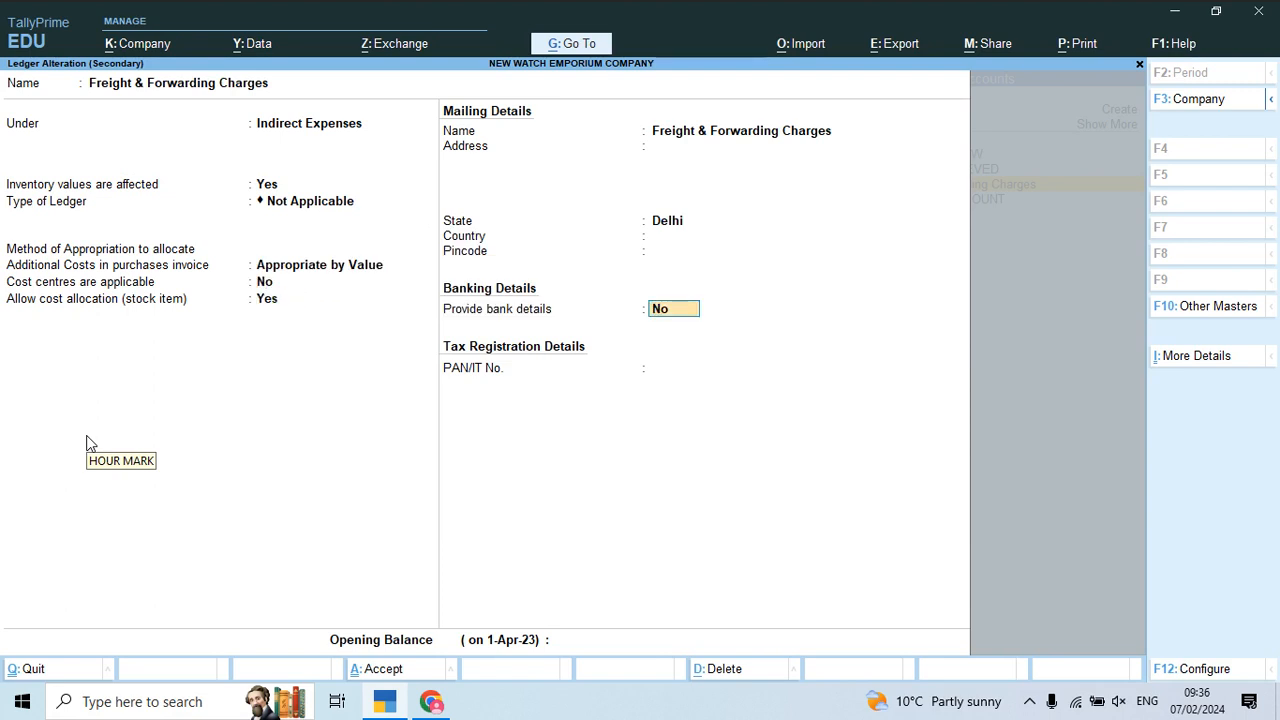
pyautogui.press('Return')
pyautogui.press('Return')
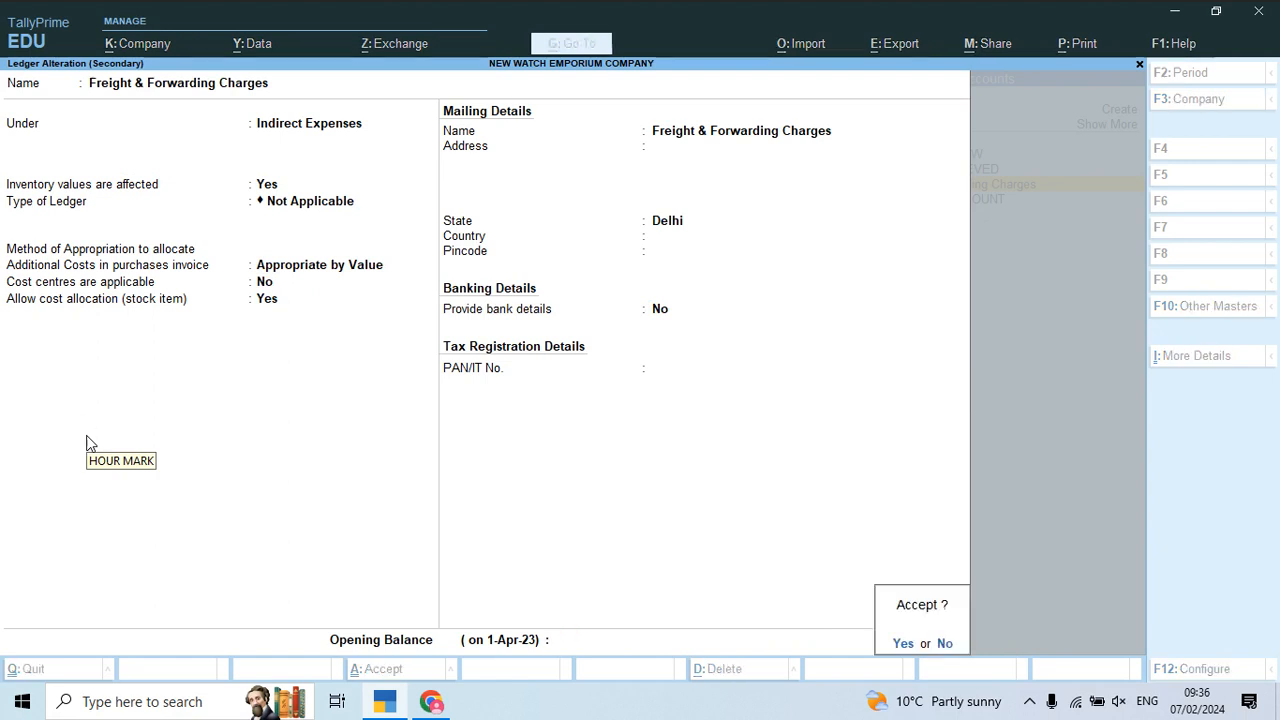
pyautogui.press('Return')
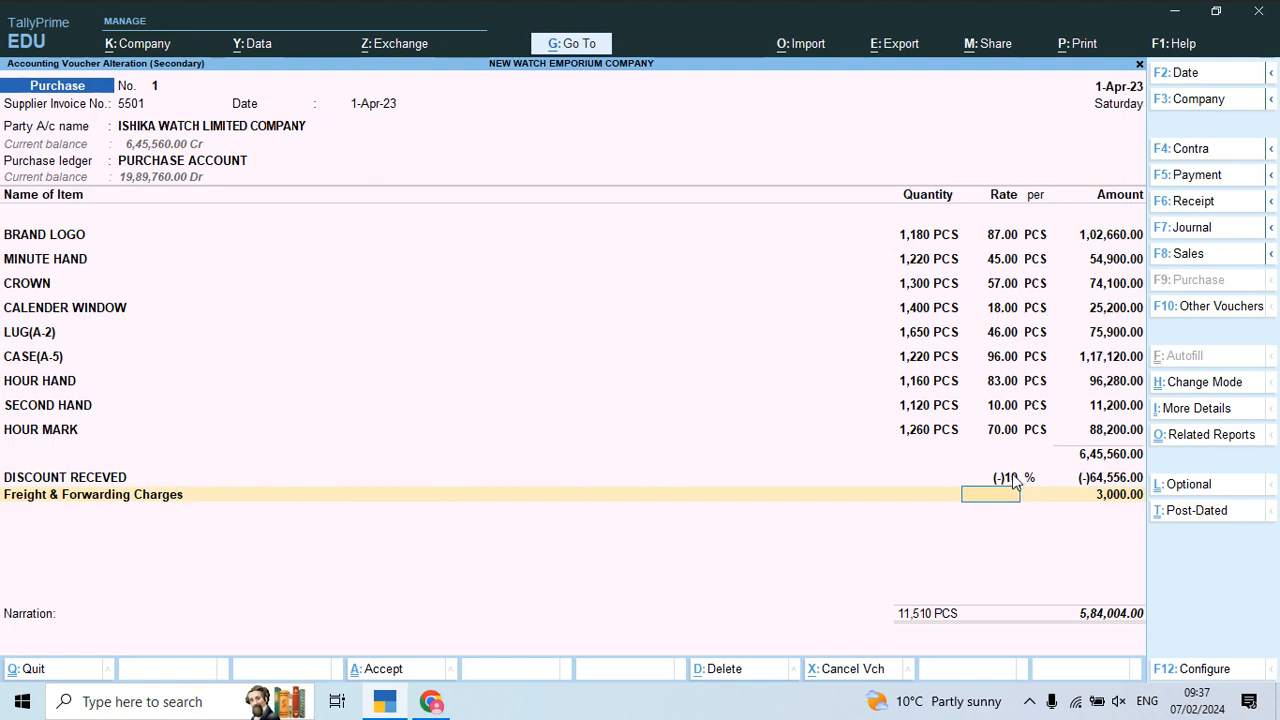
# - Review the inventory and cost allocation settings of the DISCOUNT RECEVED ledger and accept the master as it is
pyautogui.click(101, 480)
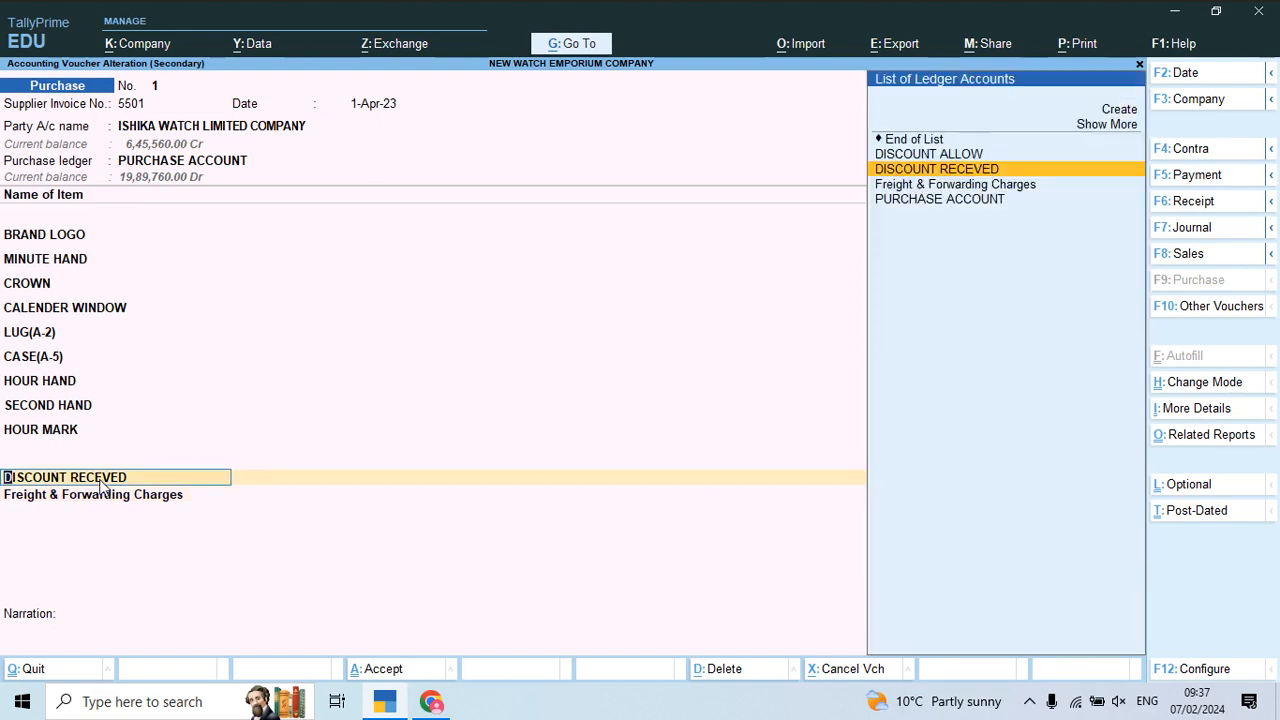
pyautogui.hotkey('ctrl', 'Return')
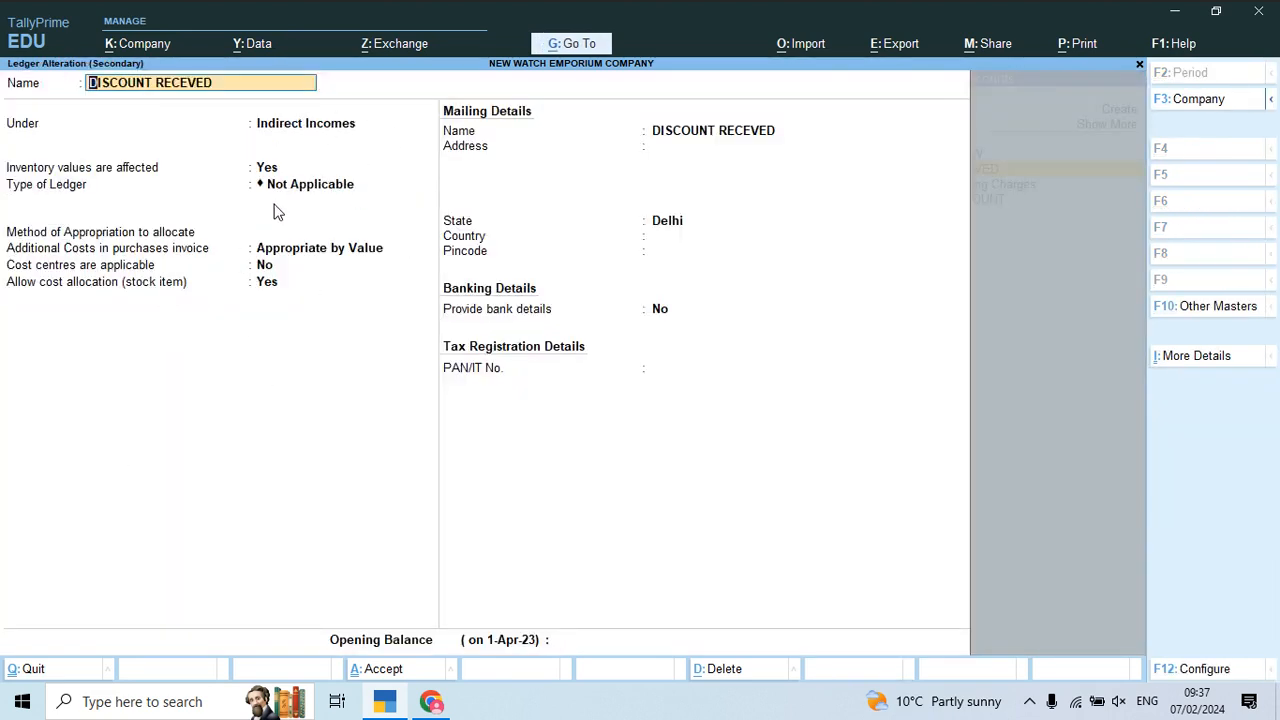
pyautogui.press('ctrl')
pyautogui.hotkey('ctrl', 'a')
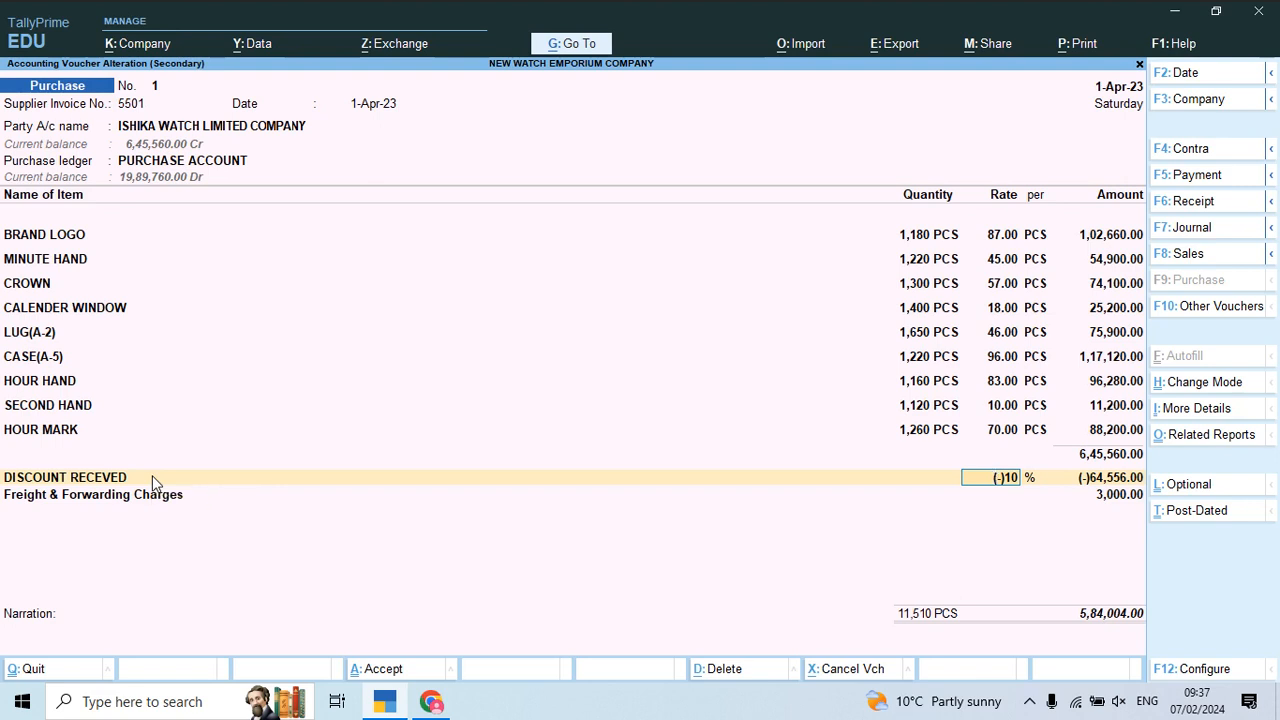
# - Check the discount, charges and net amount on the supplier's PDF invoice in Chrome and return to the TallyPrime voucher
pyautogui.hotkey('alt', 'Tab')
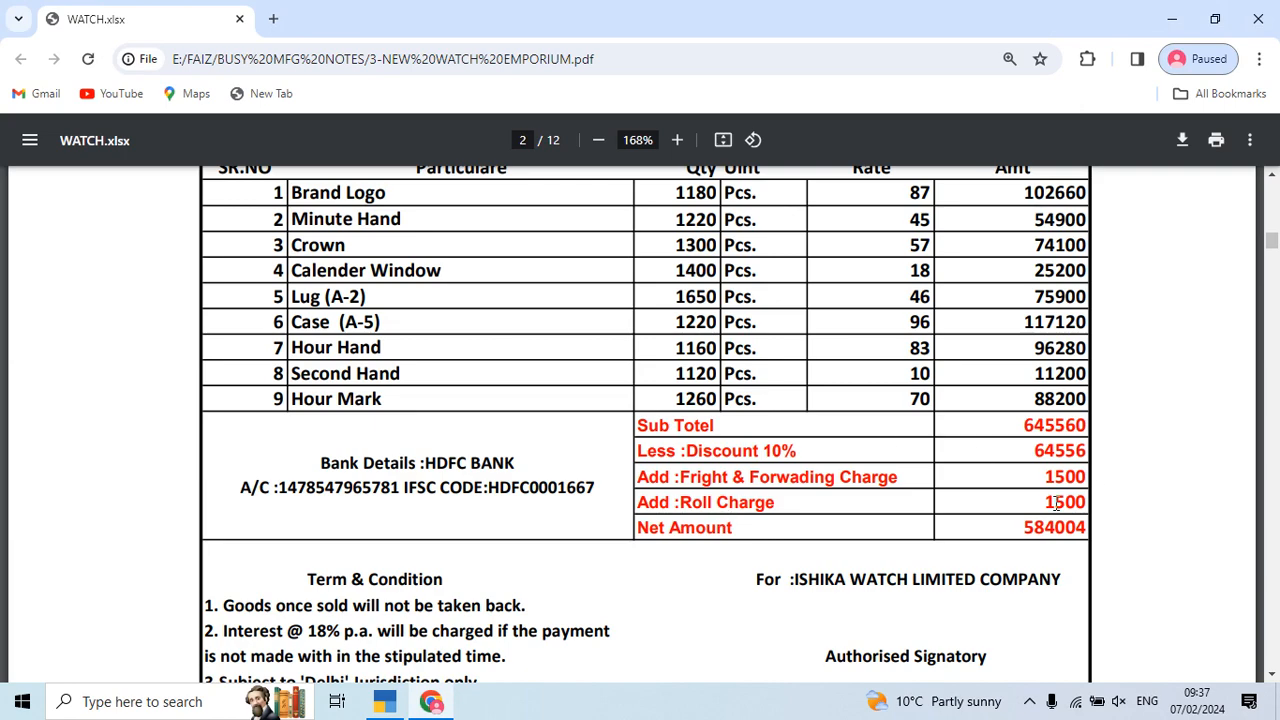
pyautogui.scroll(-2, 1056, 503)
pyautogui.hotkey('alt', 'Tab')
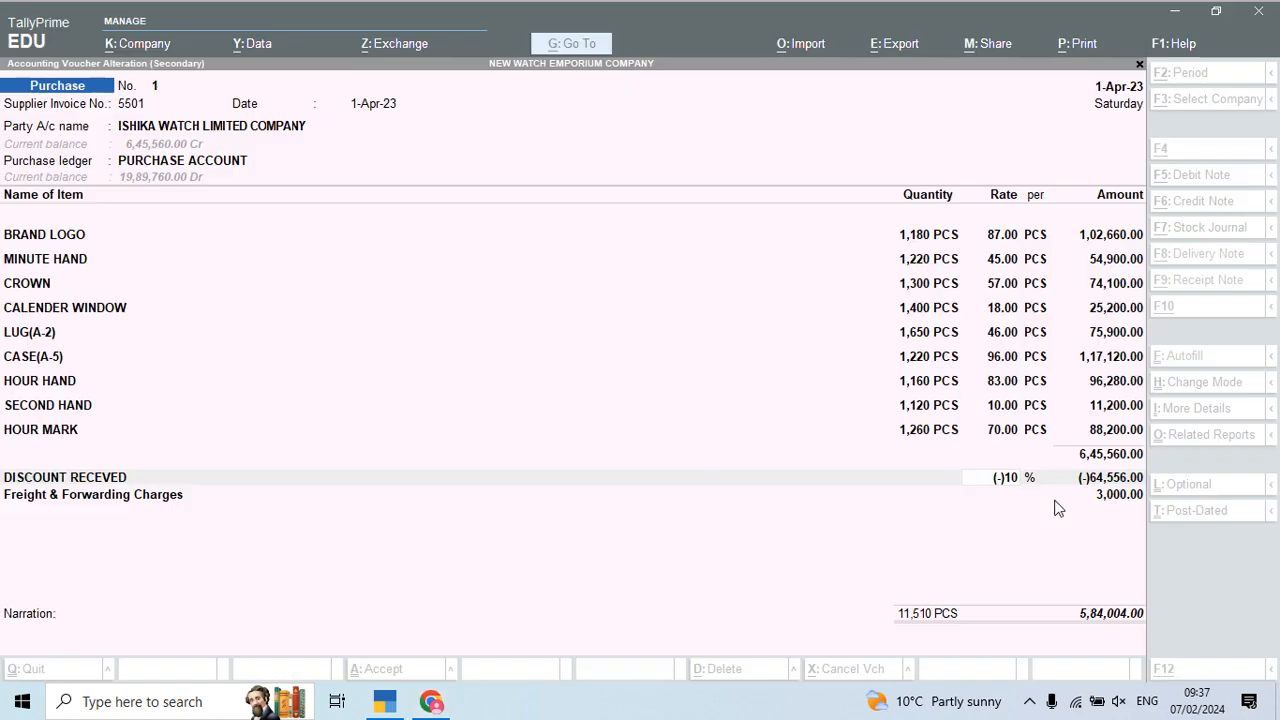
# - Accept the discount and freight lines as entered and save the ISHIKA WATCH LIMITED COMPANY purchase voucher
pyautogui.press('Return')
pyautogui.press('Return')
pyautogui.press('Return')
pyautogui.press('Return')
pyautogui.press('Return')
pyautogui.press('Return')
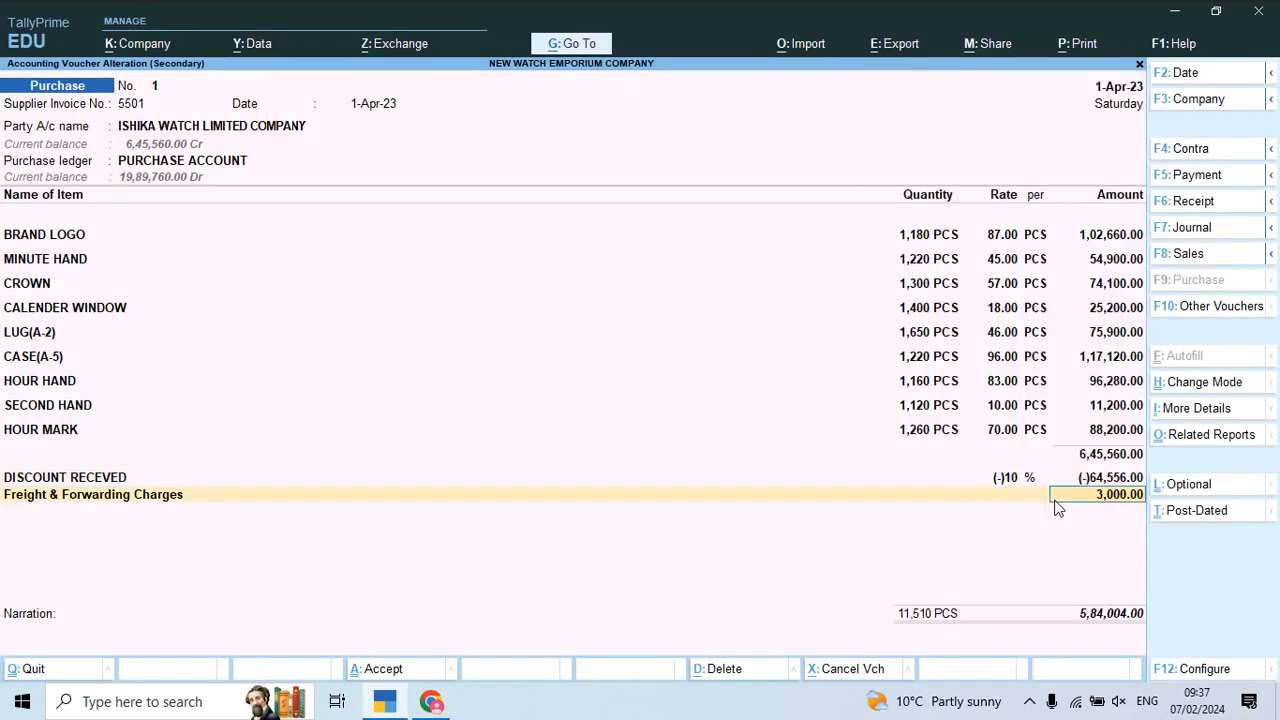
pyautogui.press('Return')
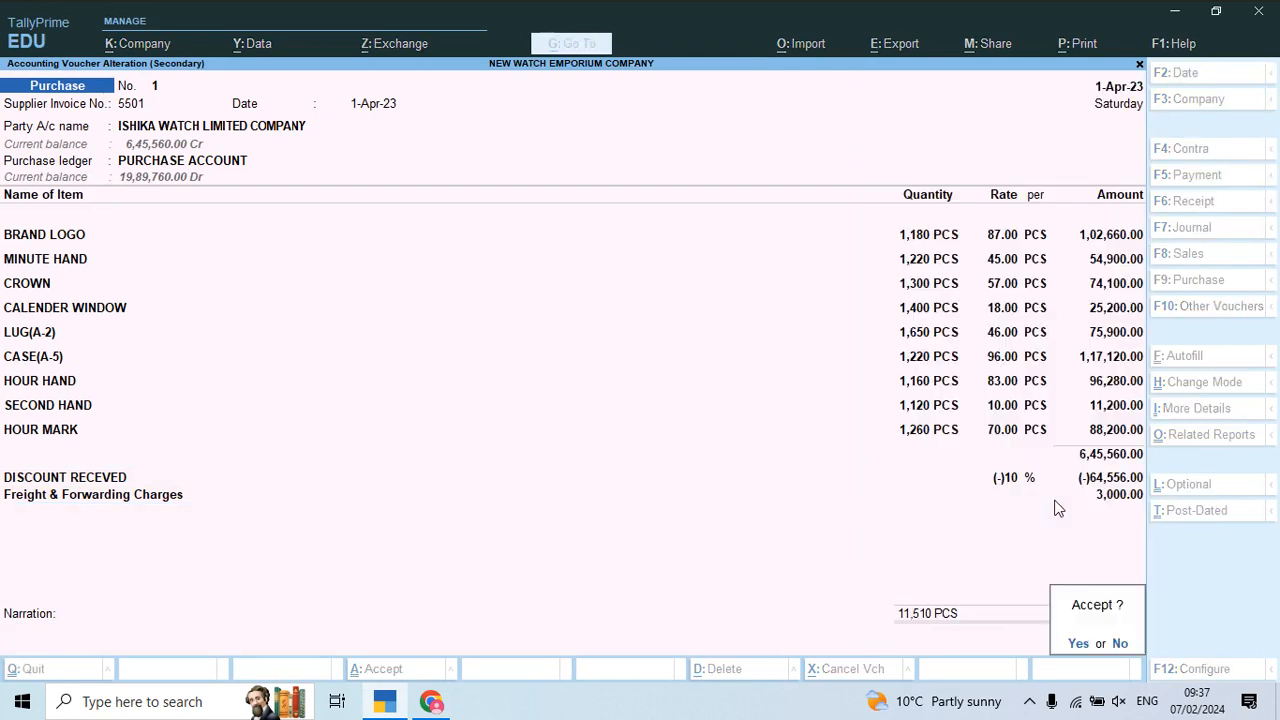
pyautogui.press('Return')
# - Open the ROOP CHAND WATCH purchase voucher from the Day Book and check the discount and freight on its PDF invoice in Chrome
pyautogui.press('Down')
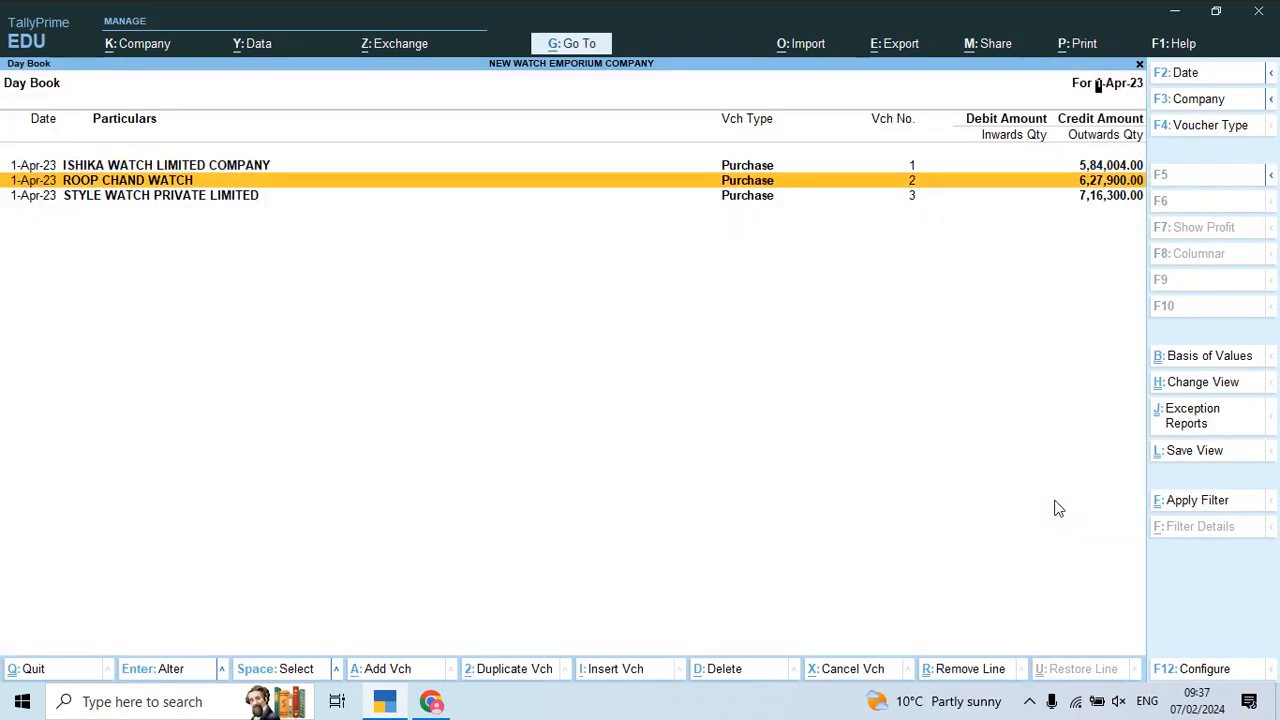
pyautogui.press('Return')
pyautogui.hotkey('alt', 'Tab')
pyautogui.scroll(-5, 674, 381)
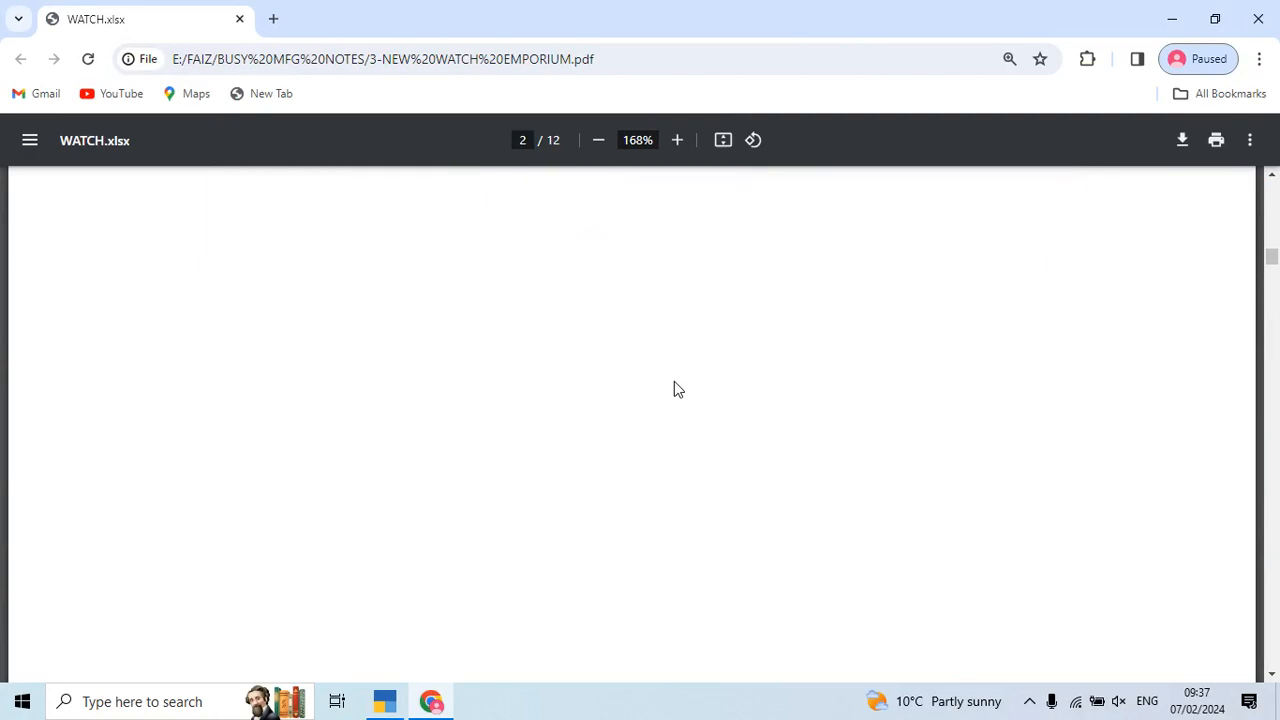
pyautogui.scroll(-12, 674, 389)
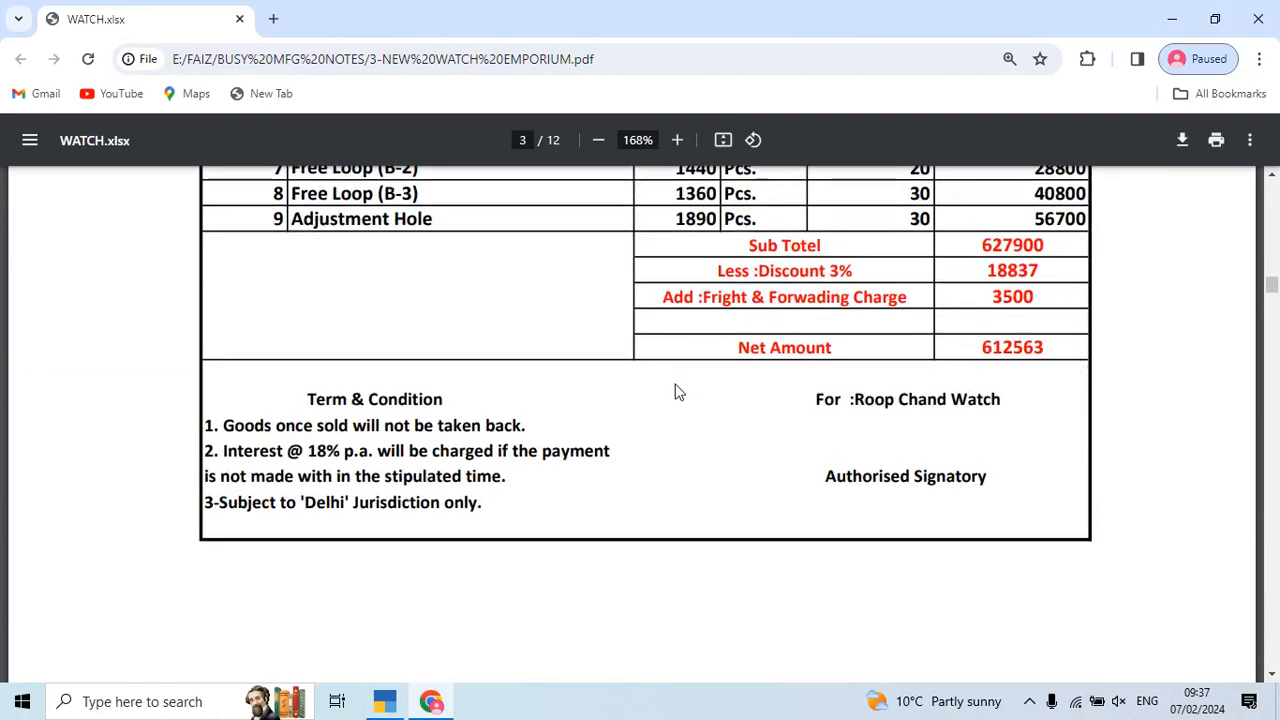
pyautogui.scroll(4, 674, 391)
pyautogui.hotkey('alt', 'Tab')
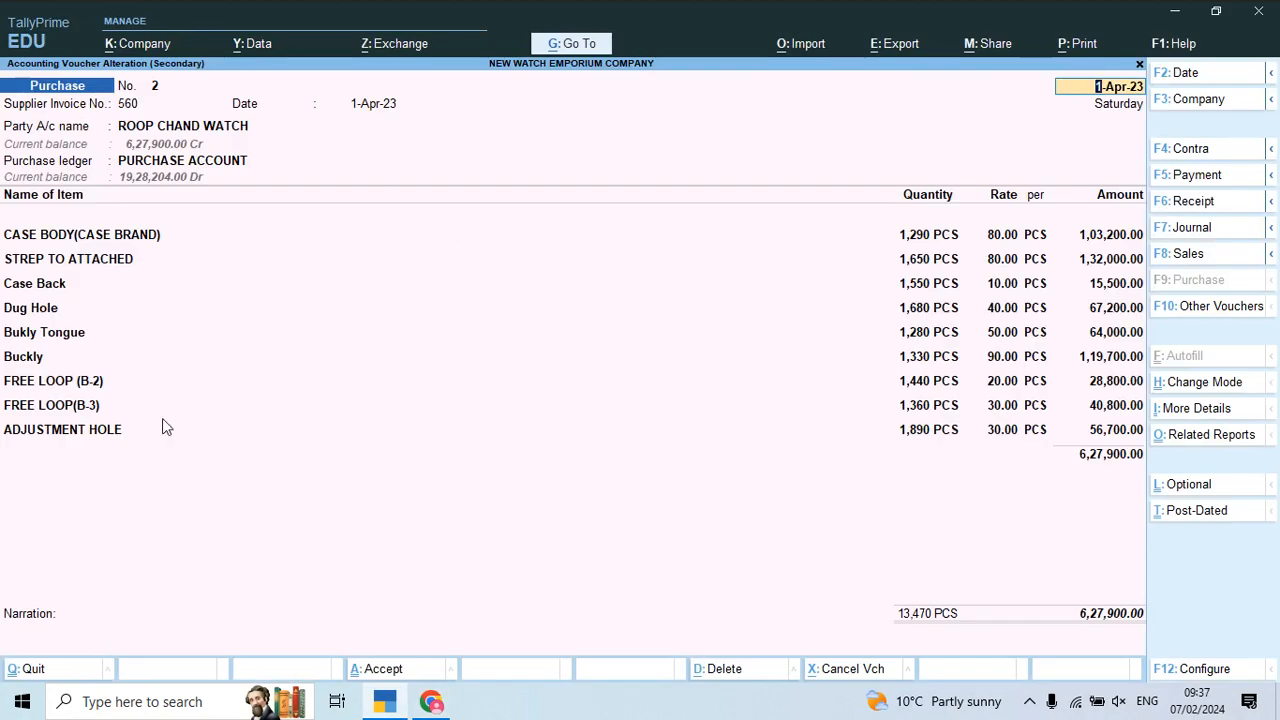
# - Below the ADJUSTMENT HOLE item in the TallyPrime voucher, add the DISCOUNT RECEVED ledger at minus 3%, as on the invoice
pyautogui.click(134, 429)
pyautogui.press('Return')
pyautogui.press('Return')
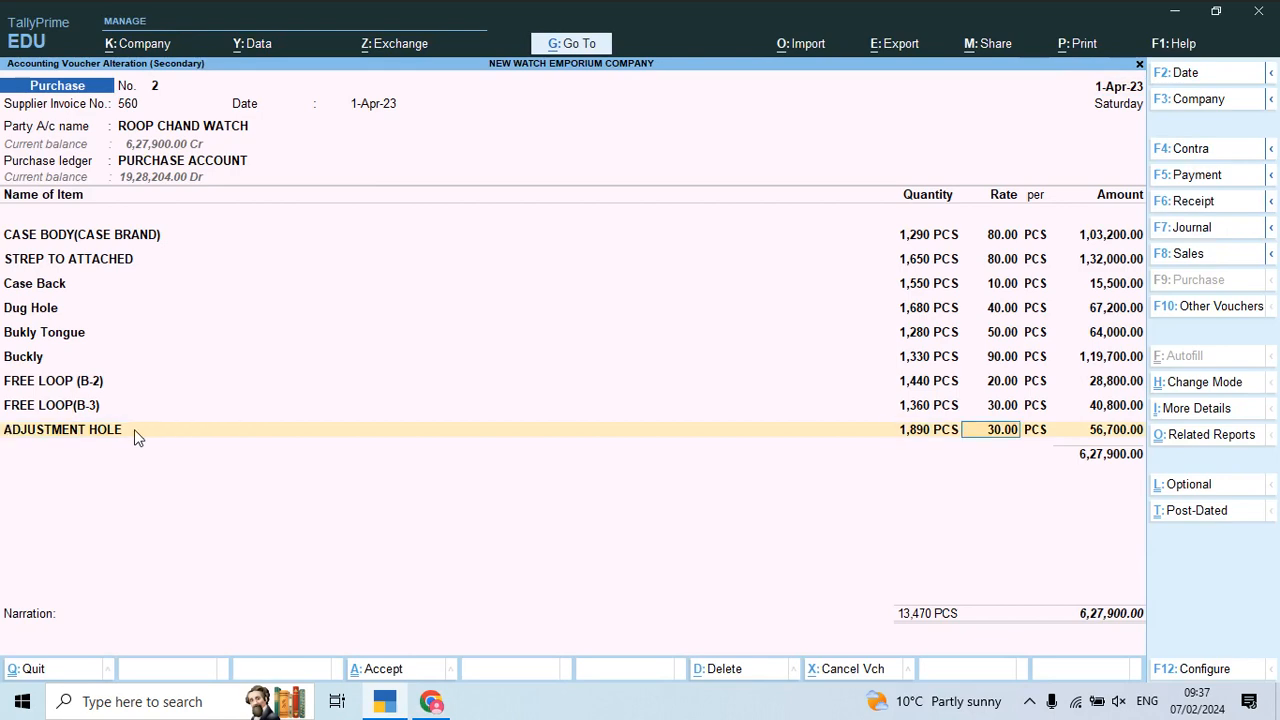
pyautogui.press('Return')
pyautogui.press('Return')
pyautogui.press('Return')
pyautogui.hotkey('alt', 'Tab')
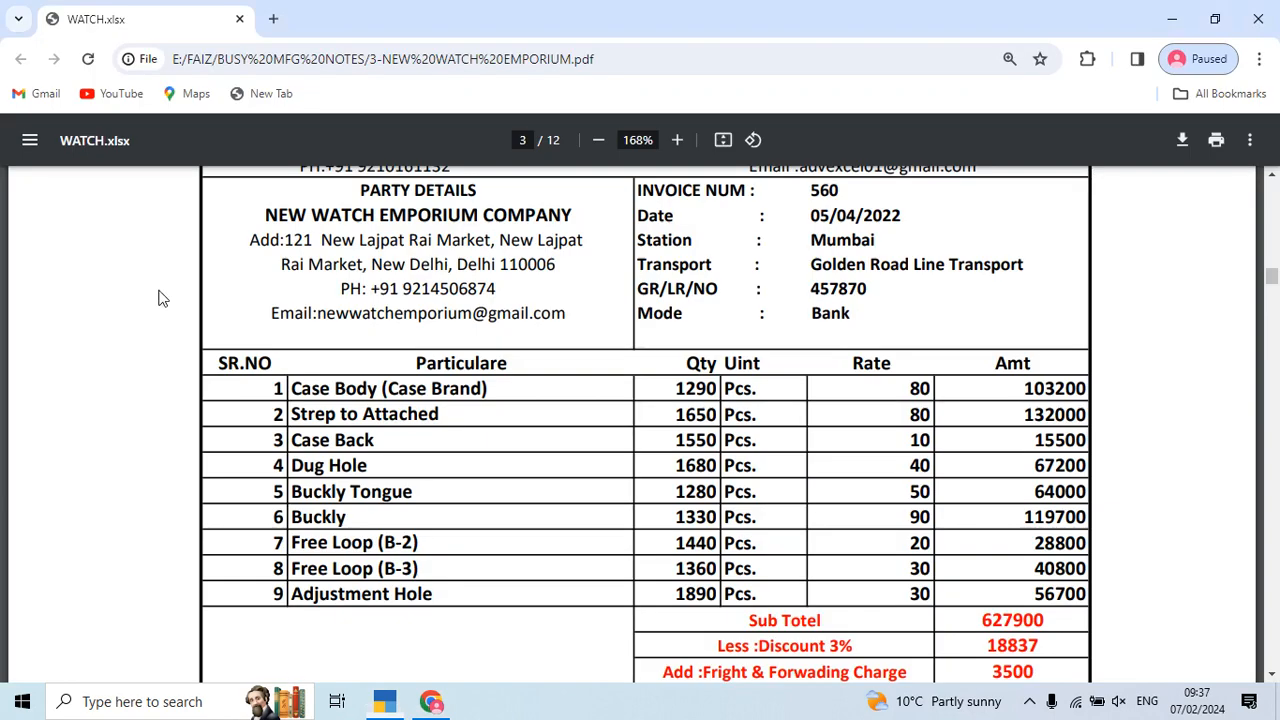
pyautogui.scroll(-4, 573, 362)
pyautogui.hotkey('alt', 'Tab')
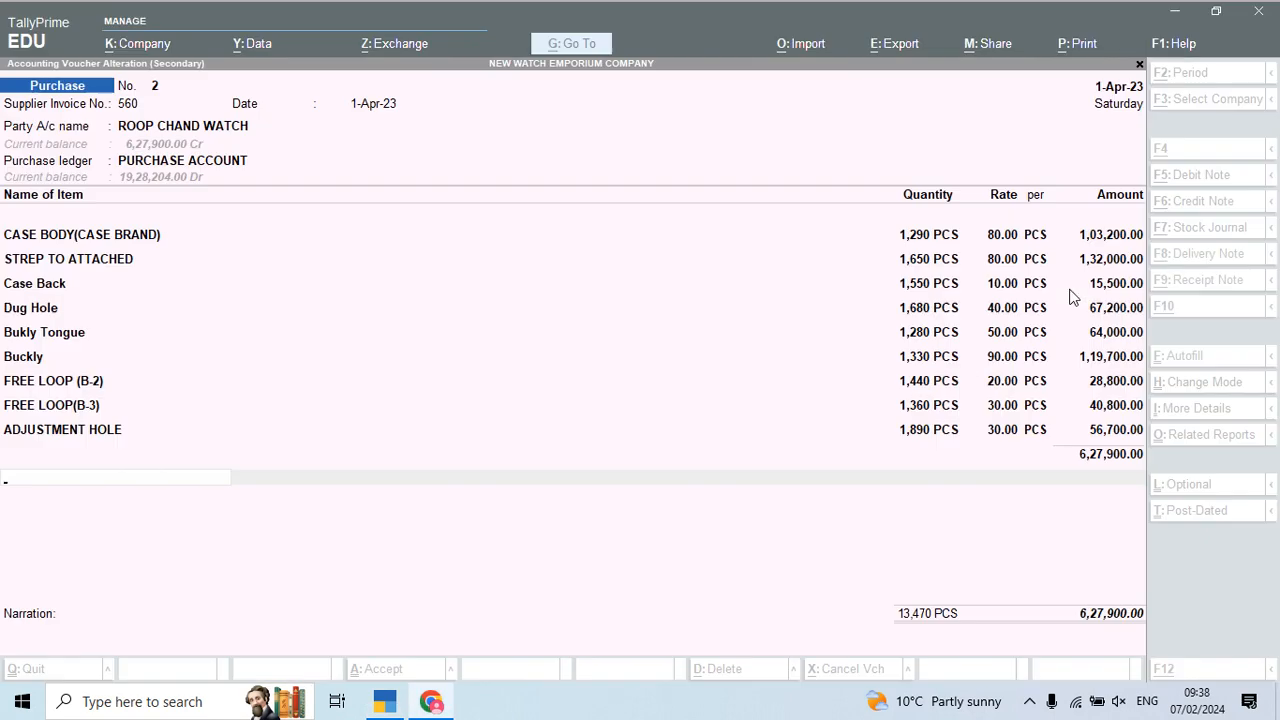
pyautogui.write('Dis')
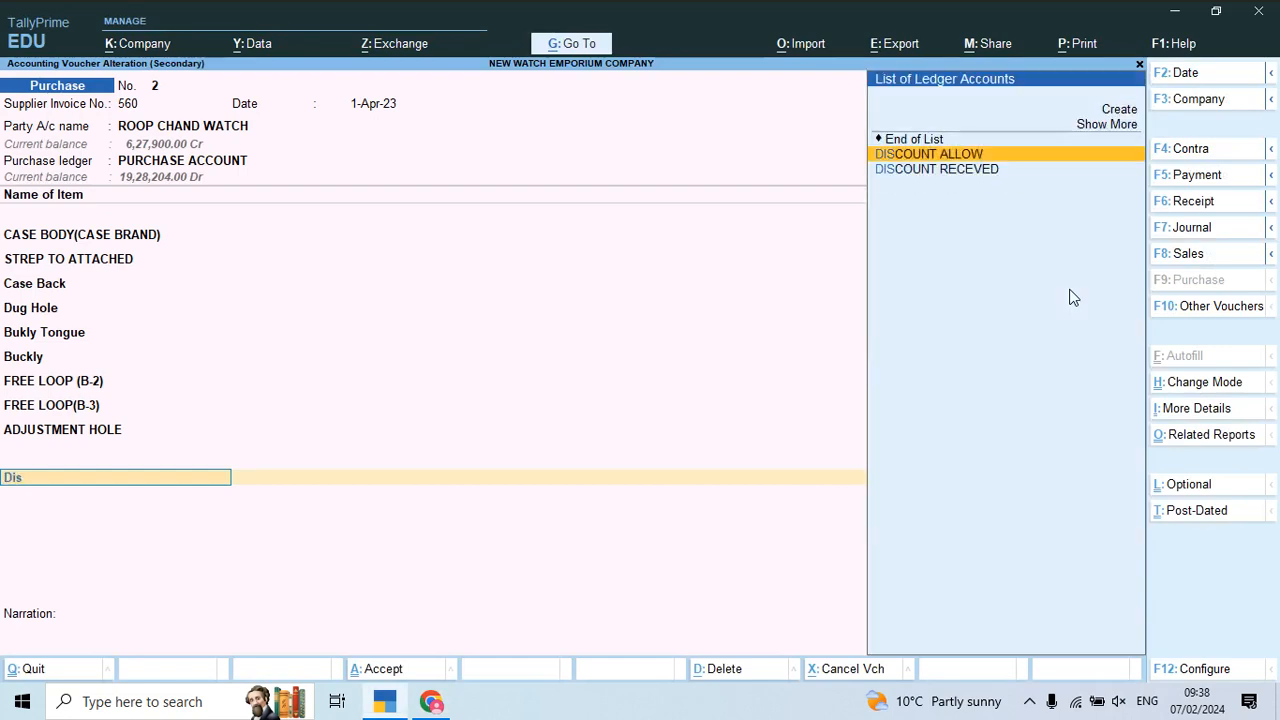
pyautogui.press('Down')
pyautogui.press('Return')
pyautogui.write('3')
pyautogui.press('Return')
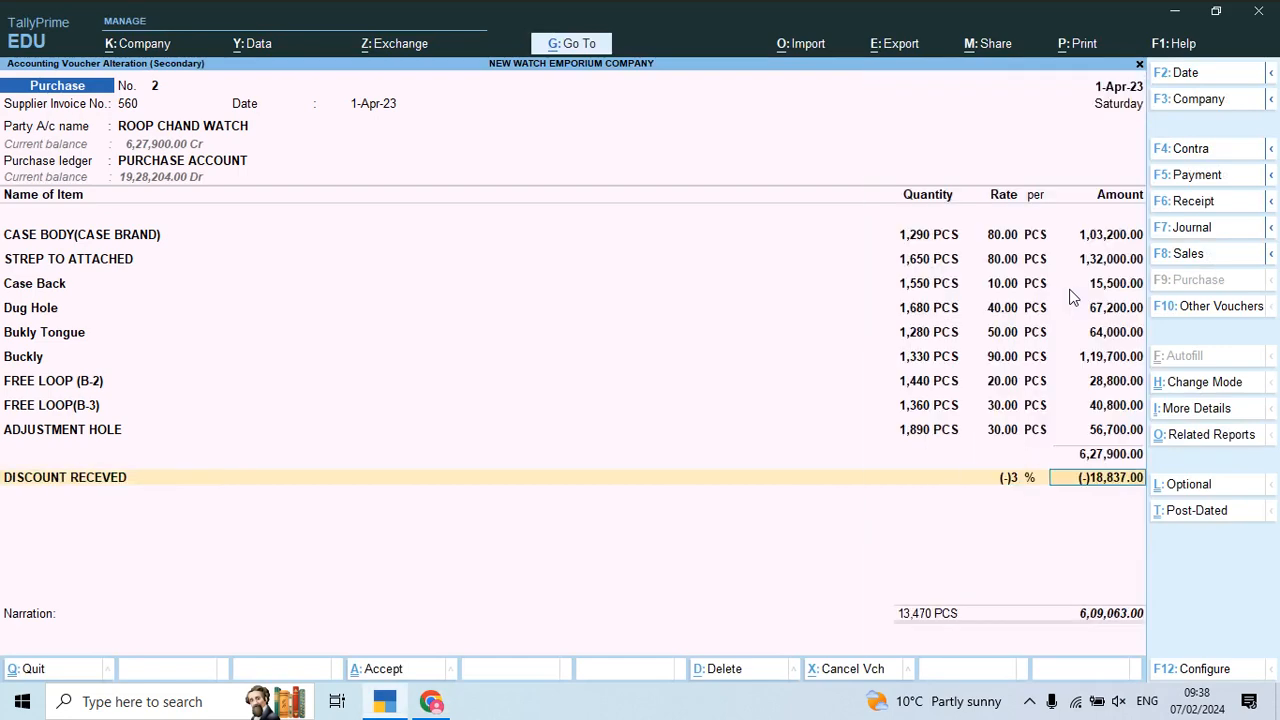
pyautogui.press('Return')
# - Add the Freight & Forwarding Charges ledger with an amount of 3,500 below the discount line
pyautogui.hotkey('alt', 'Tab')
pyautogui.hotkey('alt', 'Tab')
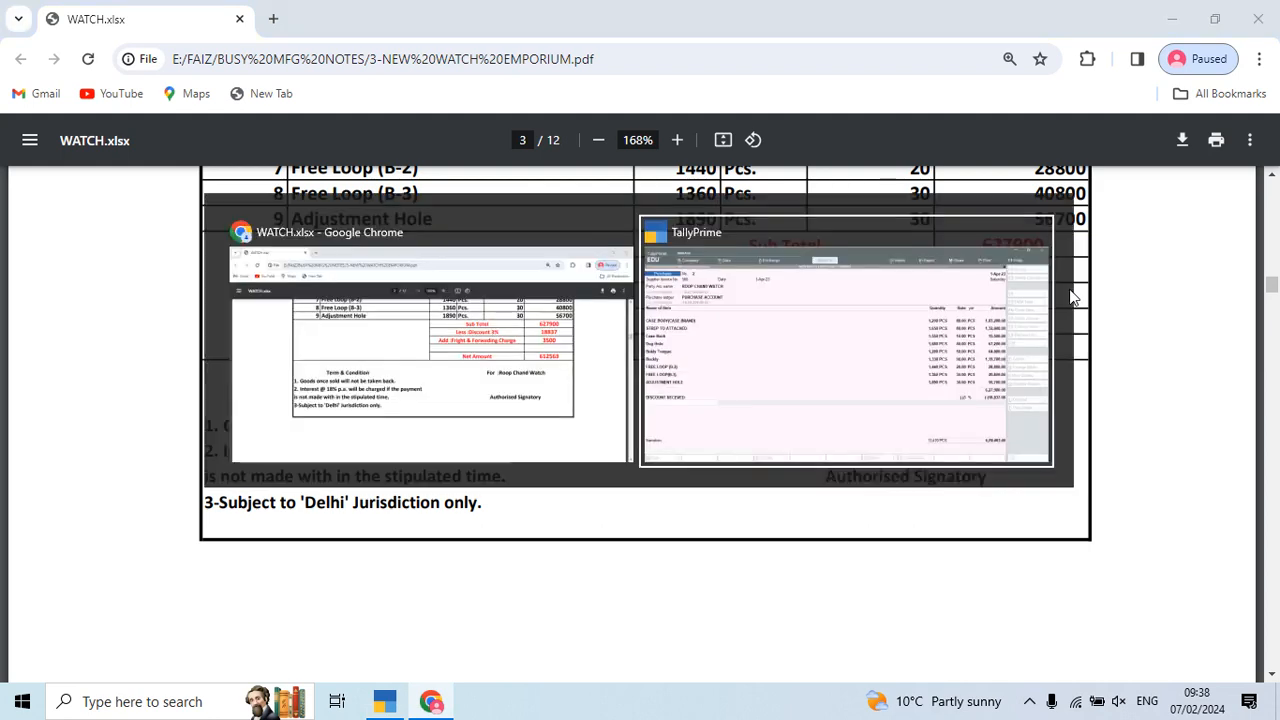
pyautogui.write('Fr')
pyautogui.press('Return')
pyautogui.press('Return')
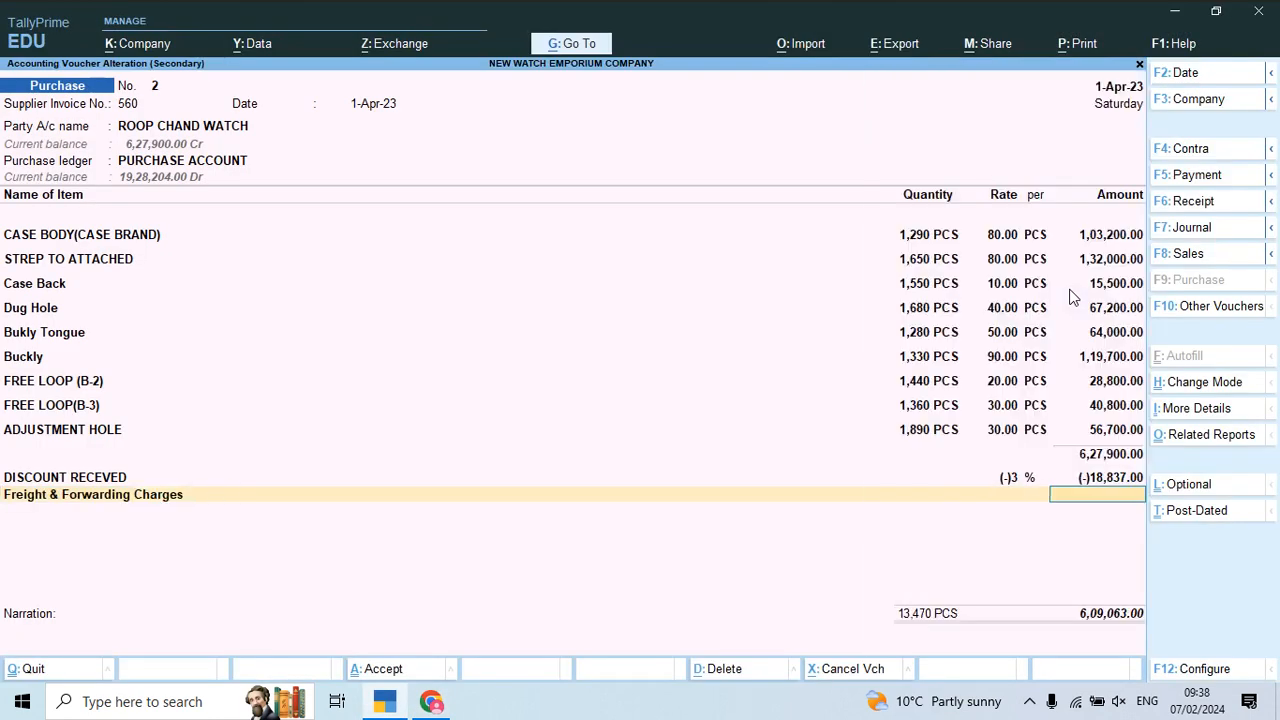
pyautogui.write('3500')
pyautogui.press('Return')
# - Compare the voucher total with the net amount on the PDF invoice in Chrome, and save the ROOP CHAND WATCH voucher in TallyPrime
pyautogui.hotkey('alt', 'Tab')
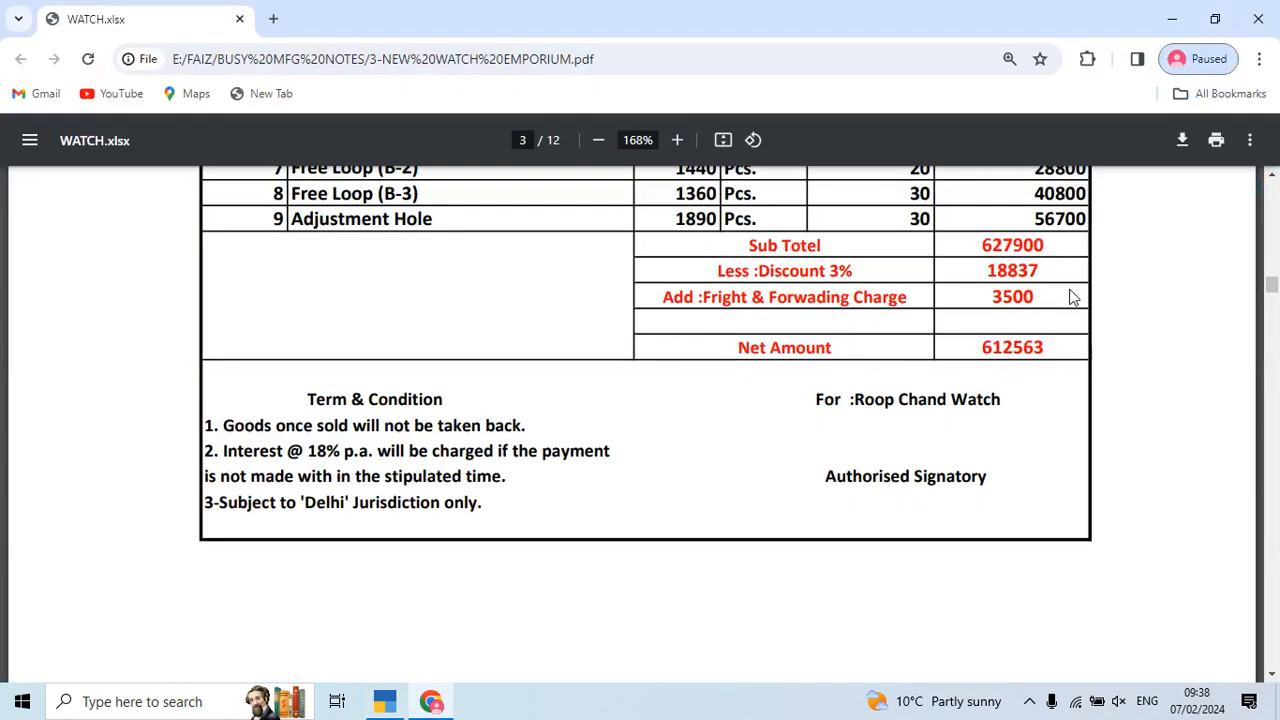
pyautogui.hotkey('ctrl', 'a')
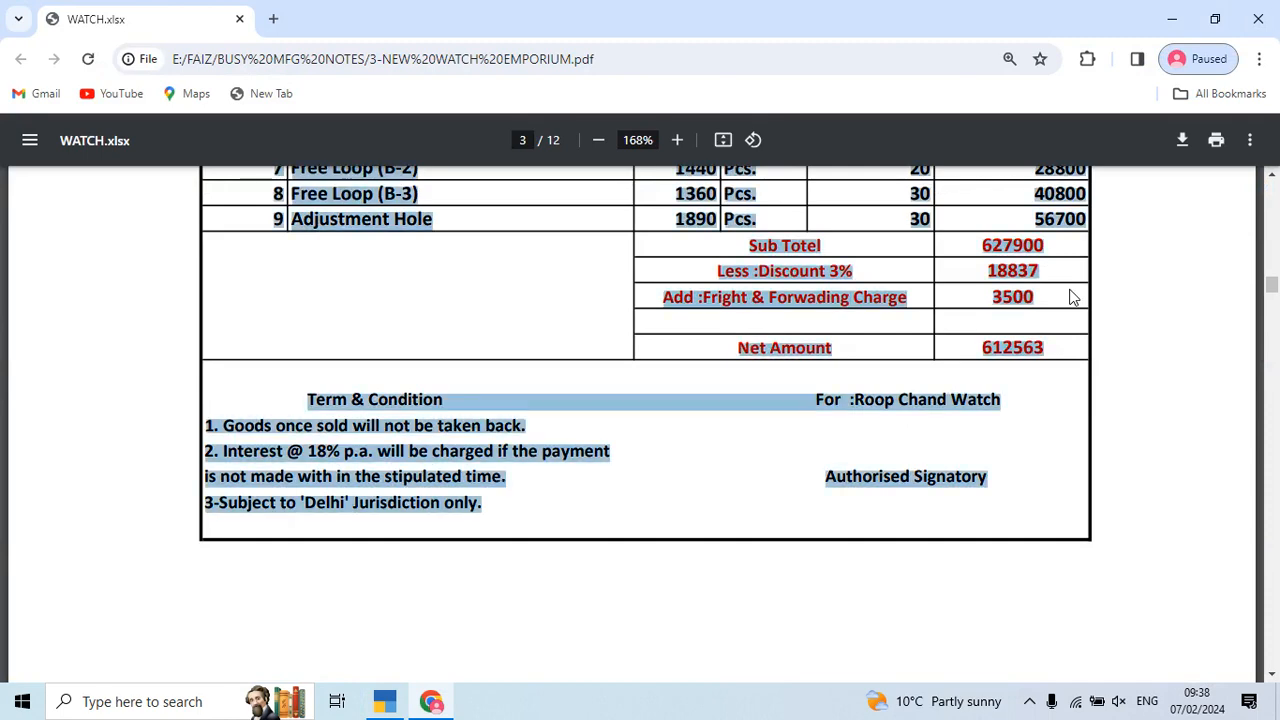
pyautogui.hotkey('alt', 'Tab')
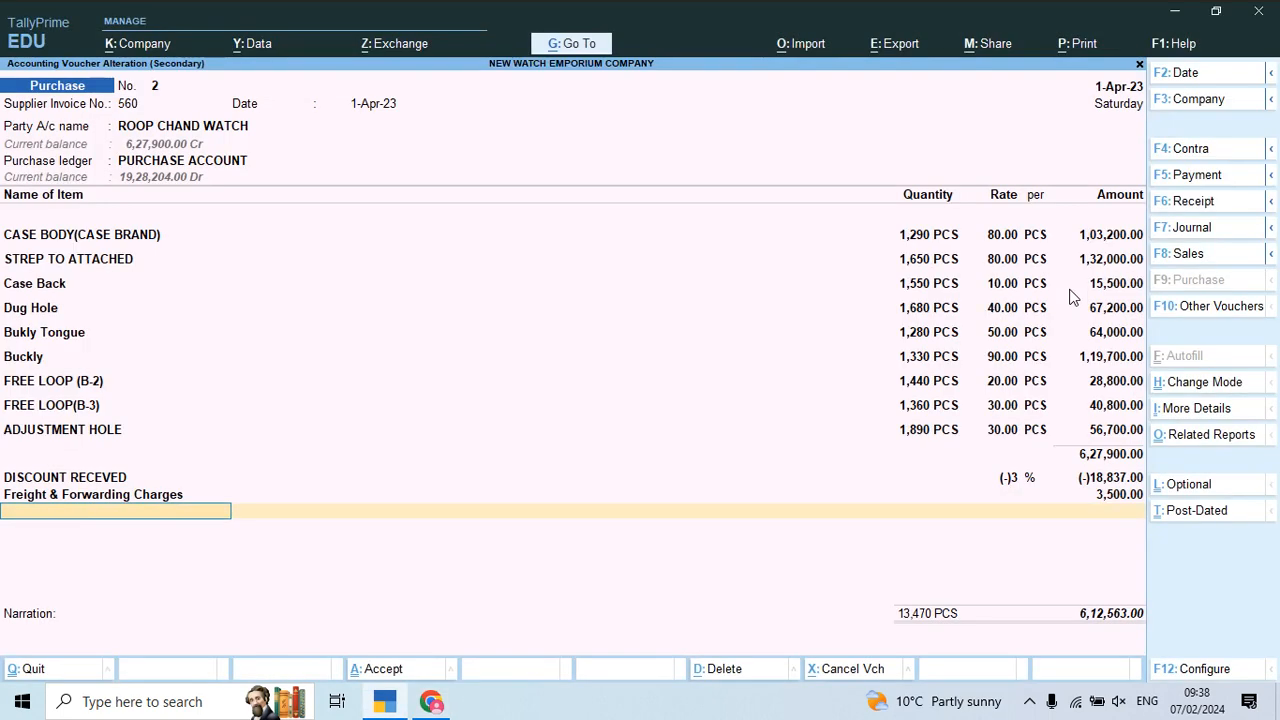
pyautogui.hotkey('ctrl', 'a')
# - Open the STYLE WATCH PRIVATE LIMITED purchase voucher and check the discount, insurance and round-off on its PDF invoice in Chrome
pyautogui.press('Down')
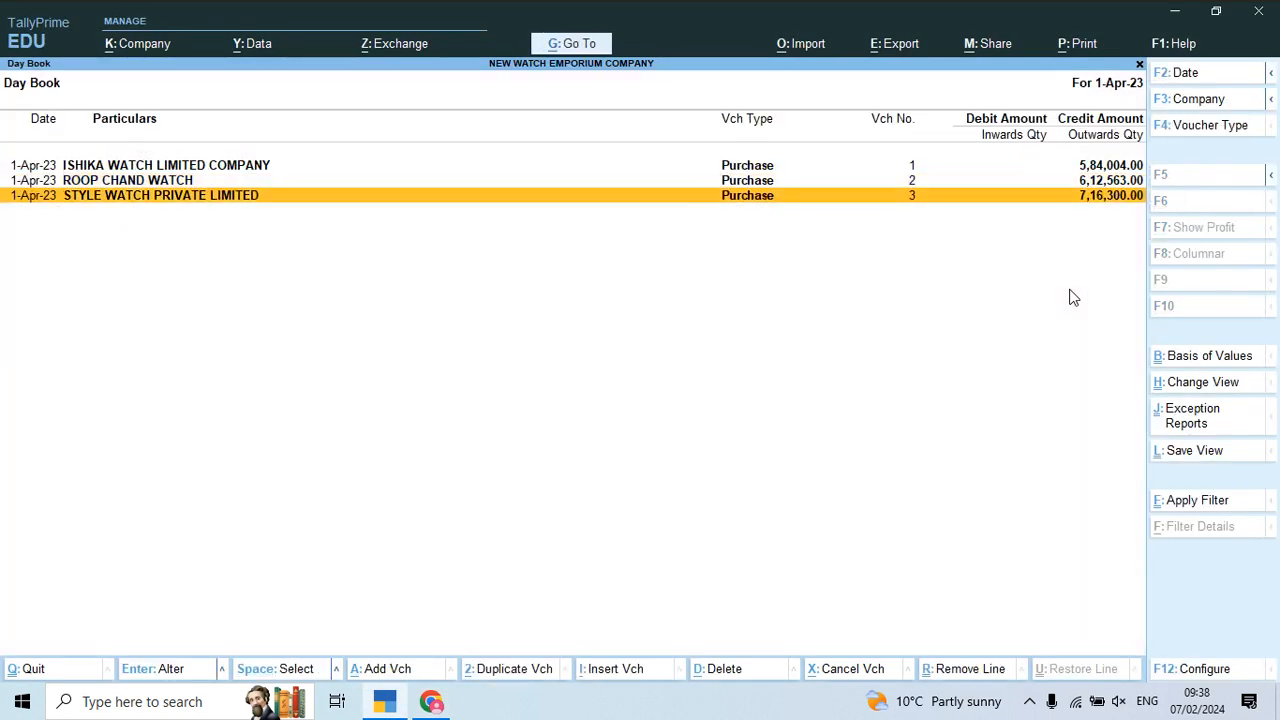
pyautogui.press('Return')
pyautogui.hotkey('alt', 'Tab')
pyautogui.scroll(3, 722, 465)
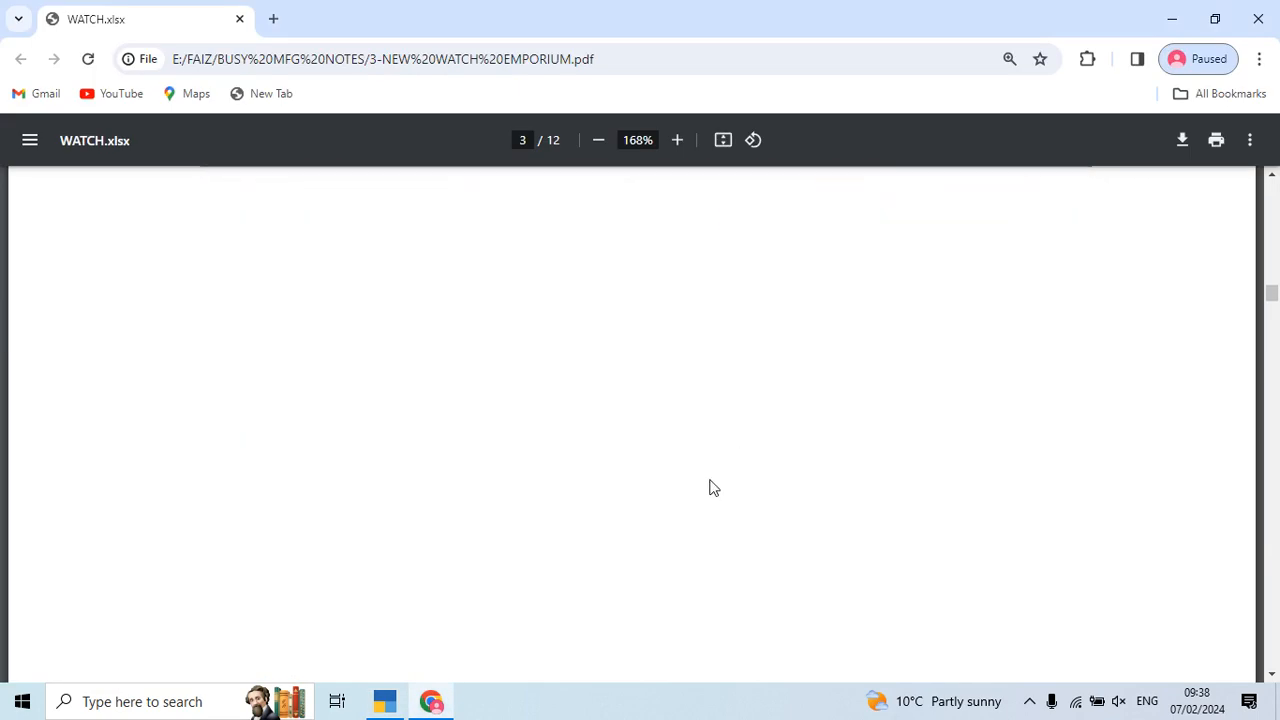
pyautogui.scroll(-10, 713, 490)
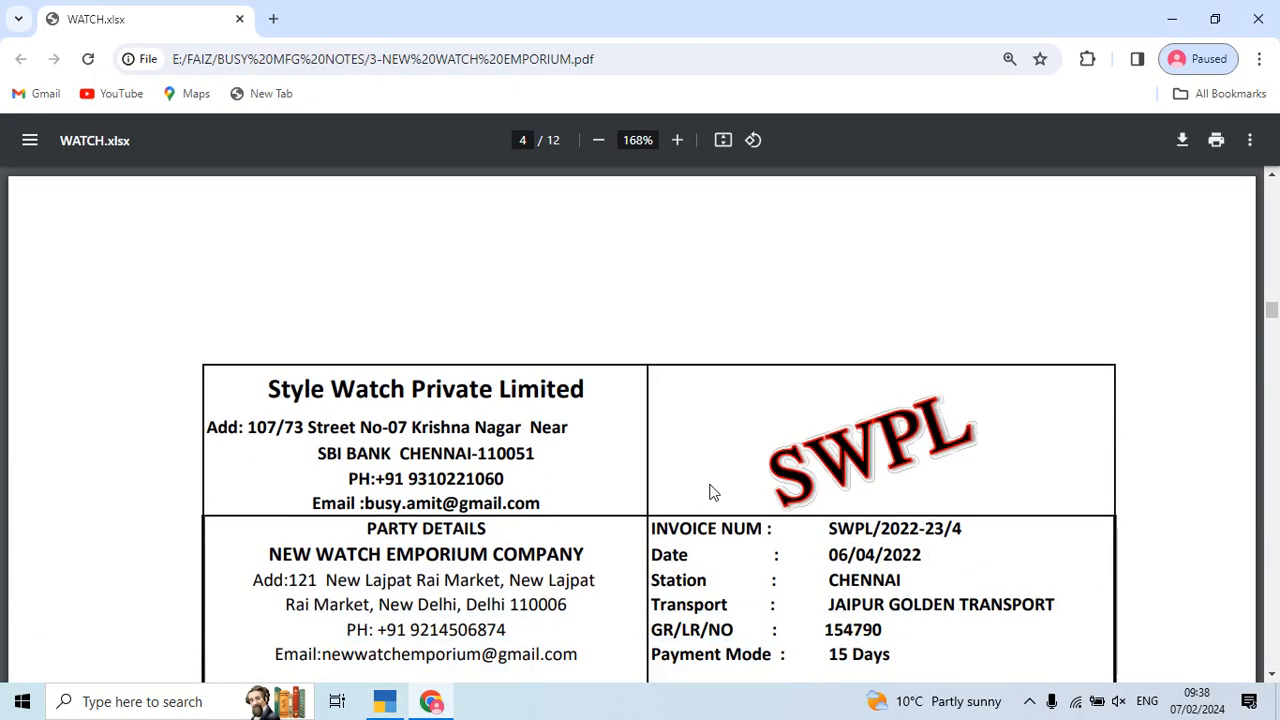
pyautogui.scroll(-5, 713, 490)
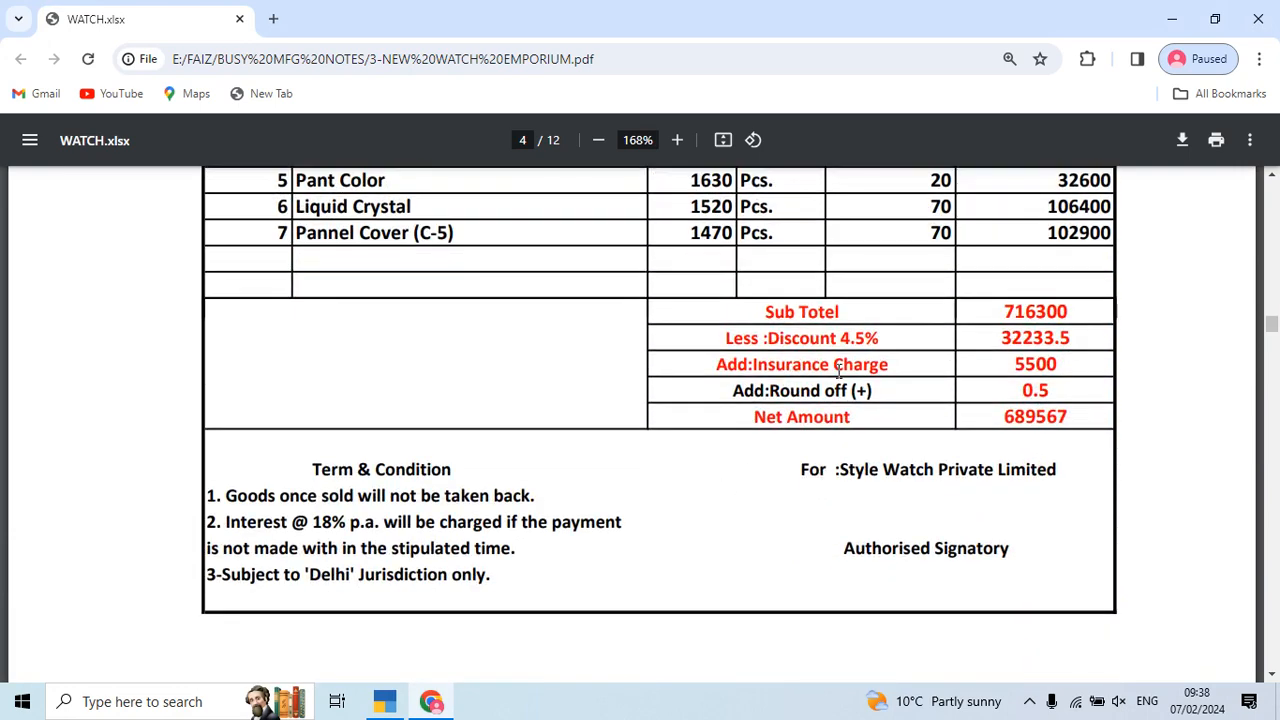
pyautogui.hotkey('alt', 'Tab')
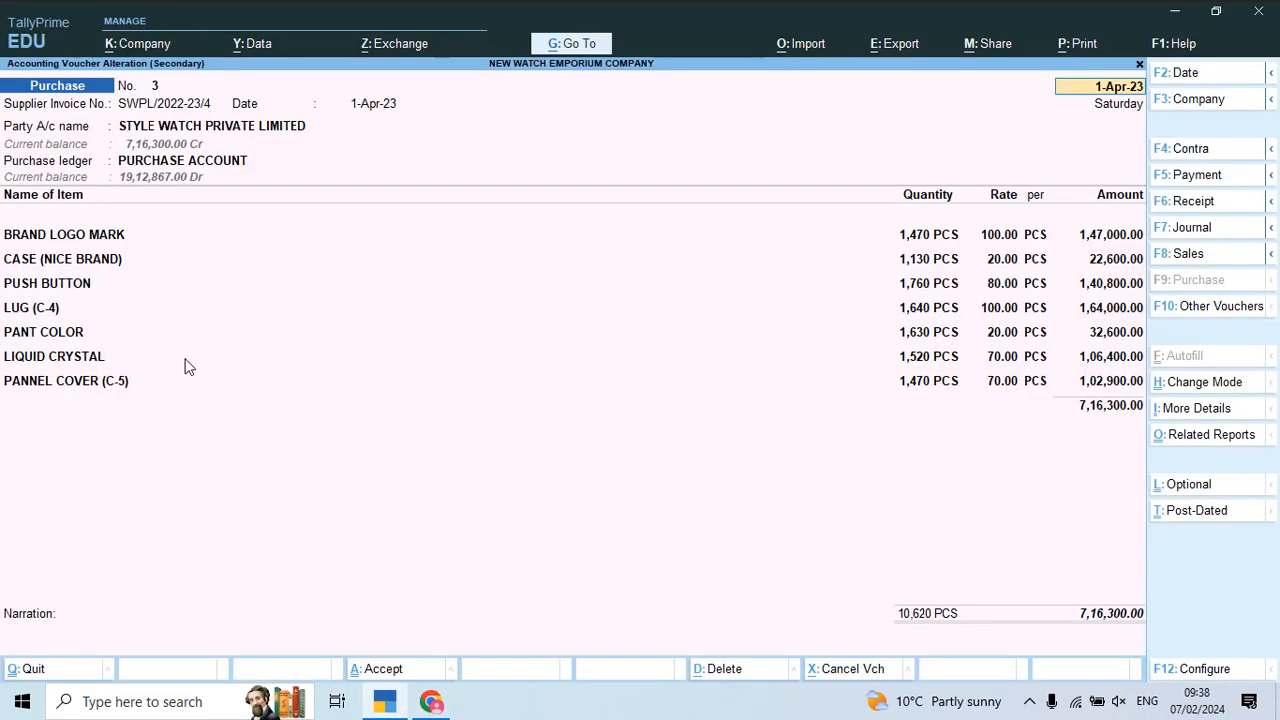
# - Below the PANNEL COVER (C-5) item, add the DISCOUNT RECEVED ledger at minus 4.5%
pyautogui.click(66, 378)
pyautogui.press('Return')
pyautogui.press('Return')
pyautogui.press('Return')
pyautogui.press('Return')
pyautogui.press('Return')
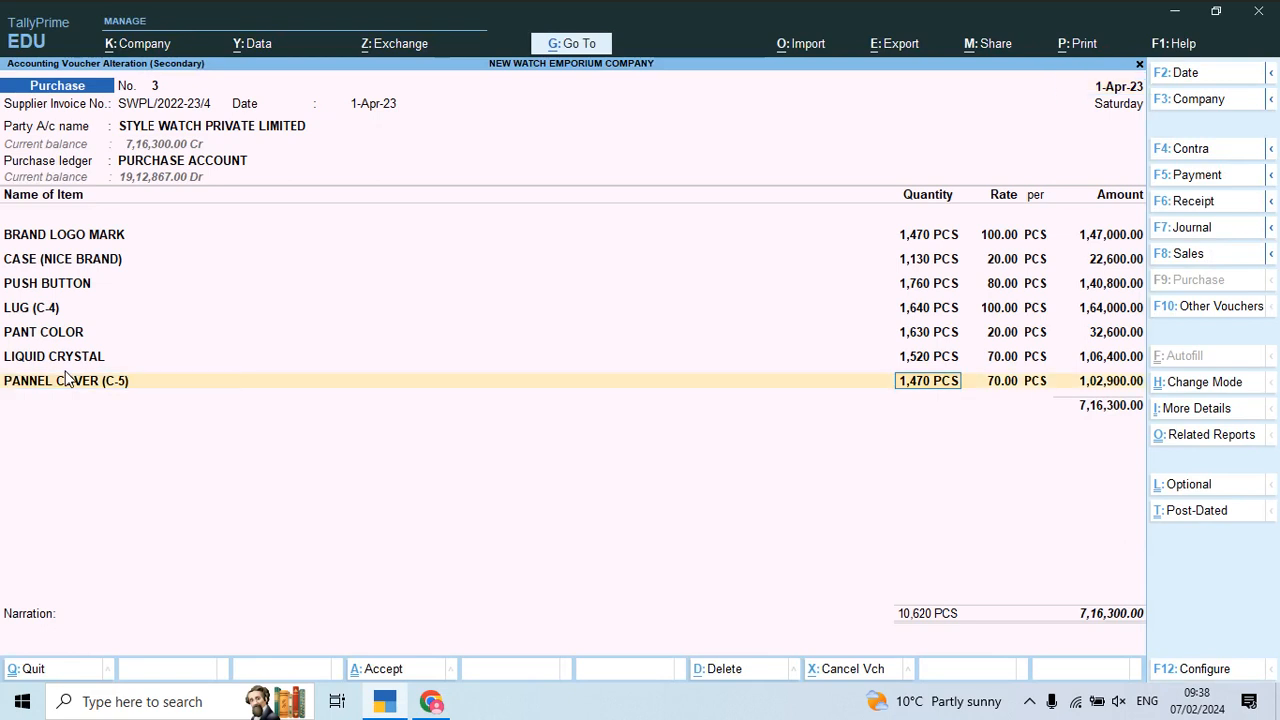
pyautogui.press('Return')
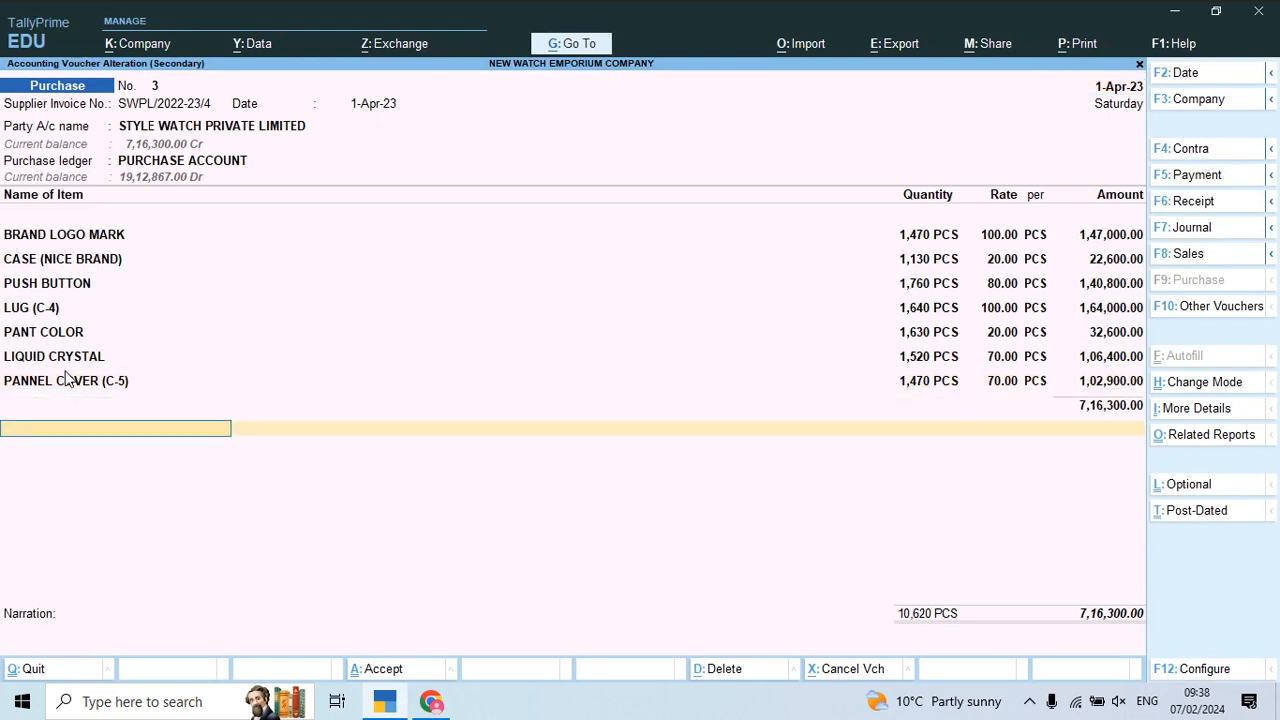
pyautogui.write('Dis')
pyautogui.press('Down')
pyautogui.press('Down')
pyautogui.press('Return')
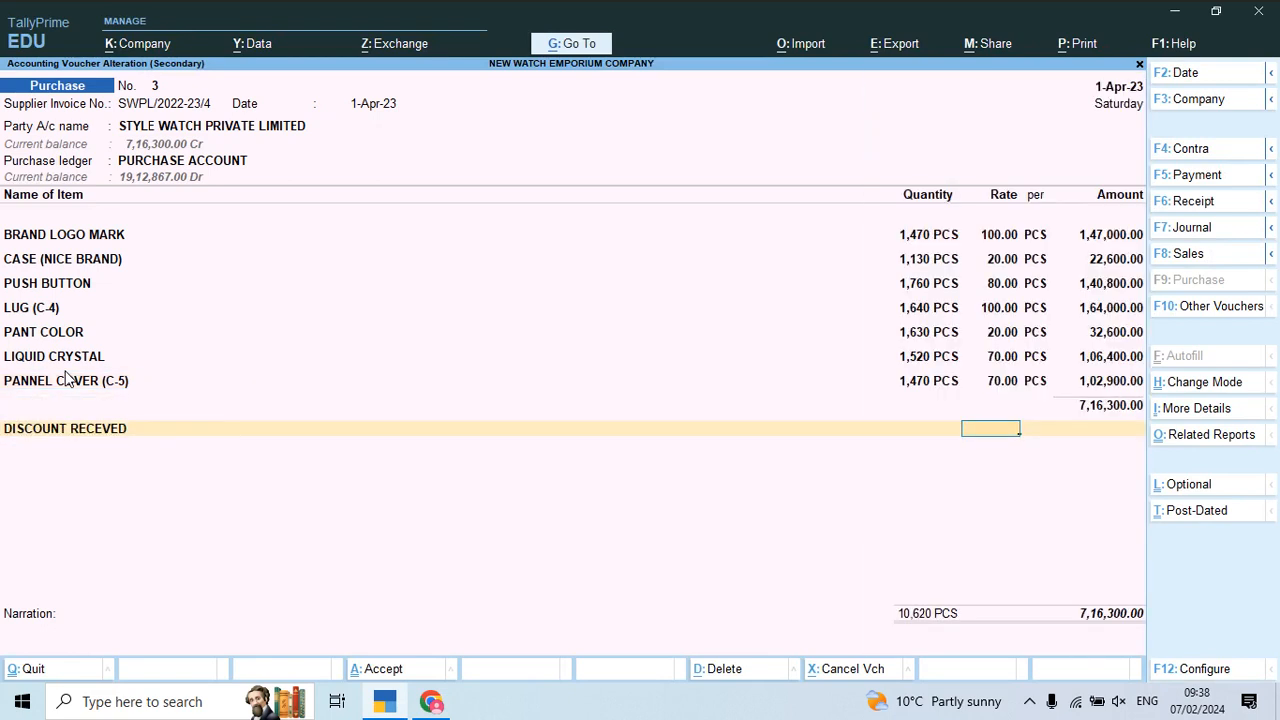
pyautogui.write('-4.5')
pyautogui.press('Return')
pyautogui.press('Return')
# - Check the insurance charge on the PDF invoice in Chrome and enter it in the voucher as Freight & Forwarding Charges of 5,500
pyautogui.hotkey('alt', 'Tab')
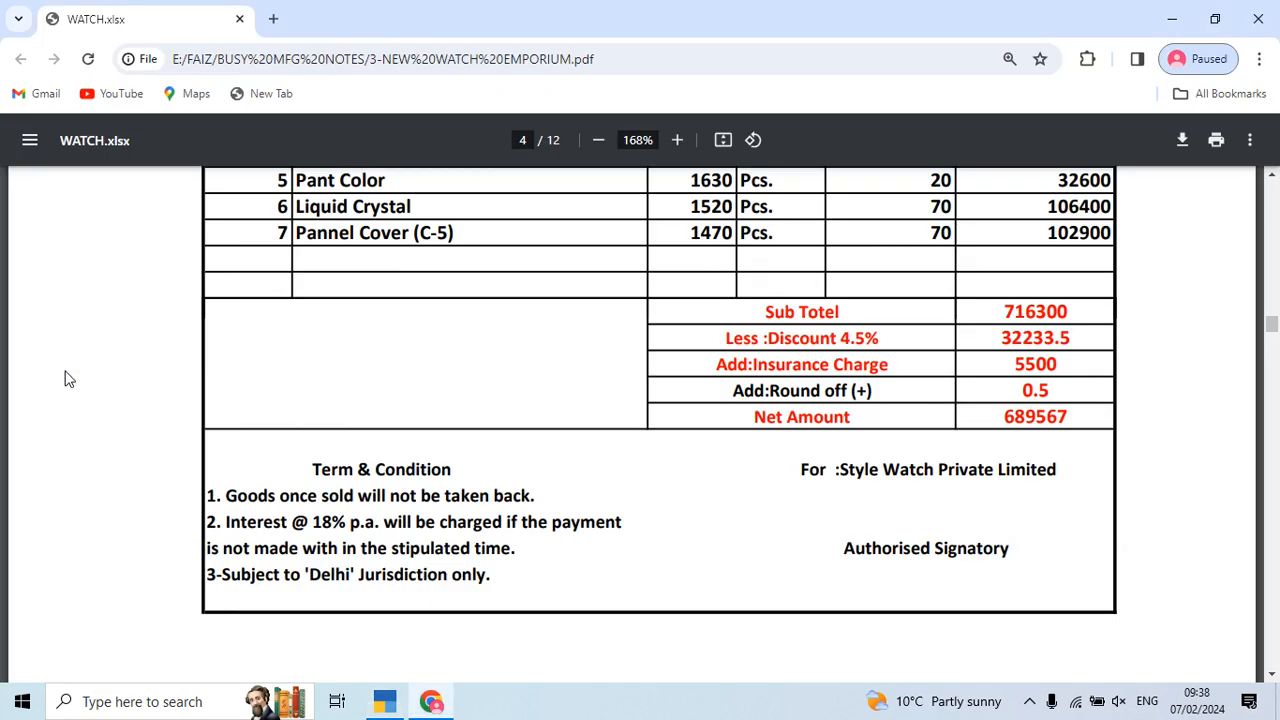
pyautogui.hotkey('alt', 'Tab')
pyautogui.write('F')
pyautogui.press('Return')
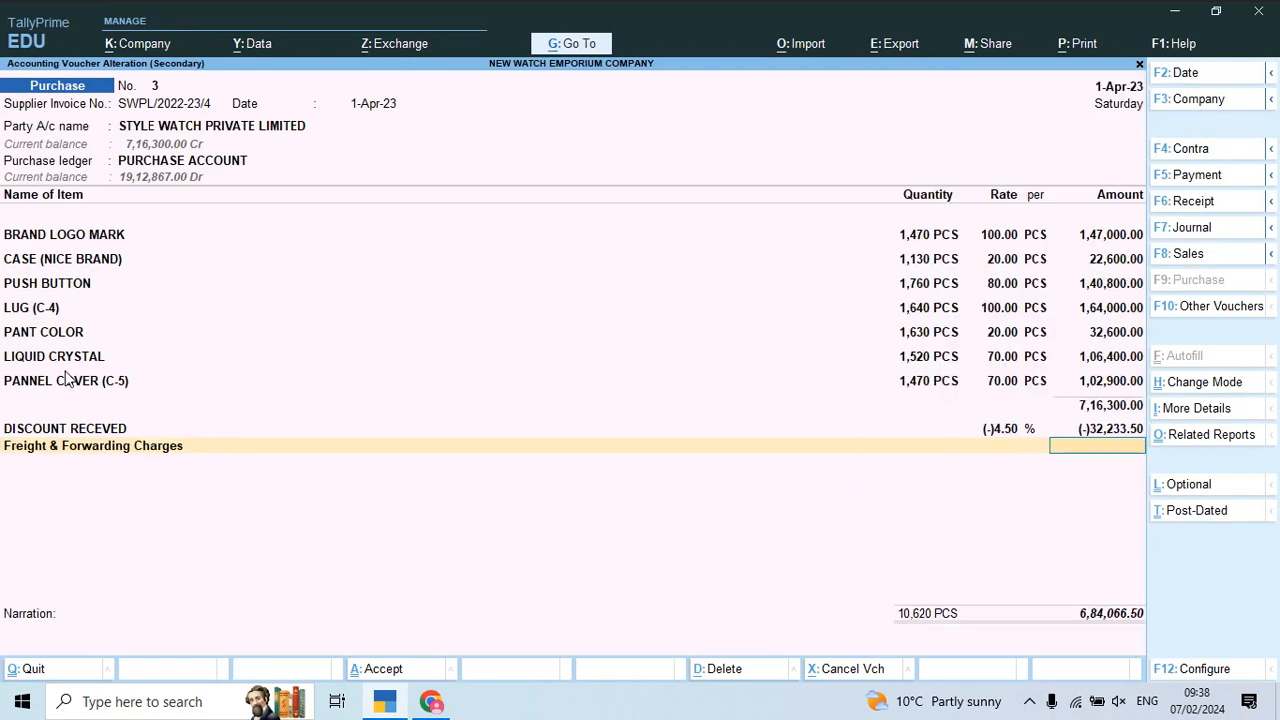
pyautogui.write('5500')
pyautogui.press('Return')
# - Check the invoice's round-off line and create a ledger named Round Off under Indirect Expenses from within the voucher
pyautogui.hotkey('alt', 'Tab')
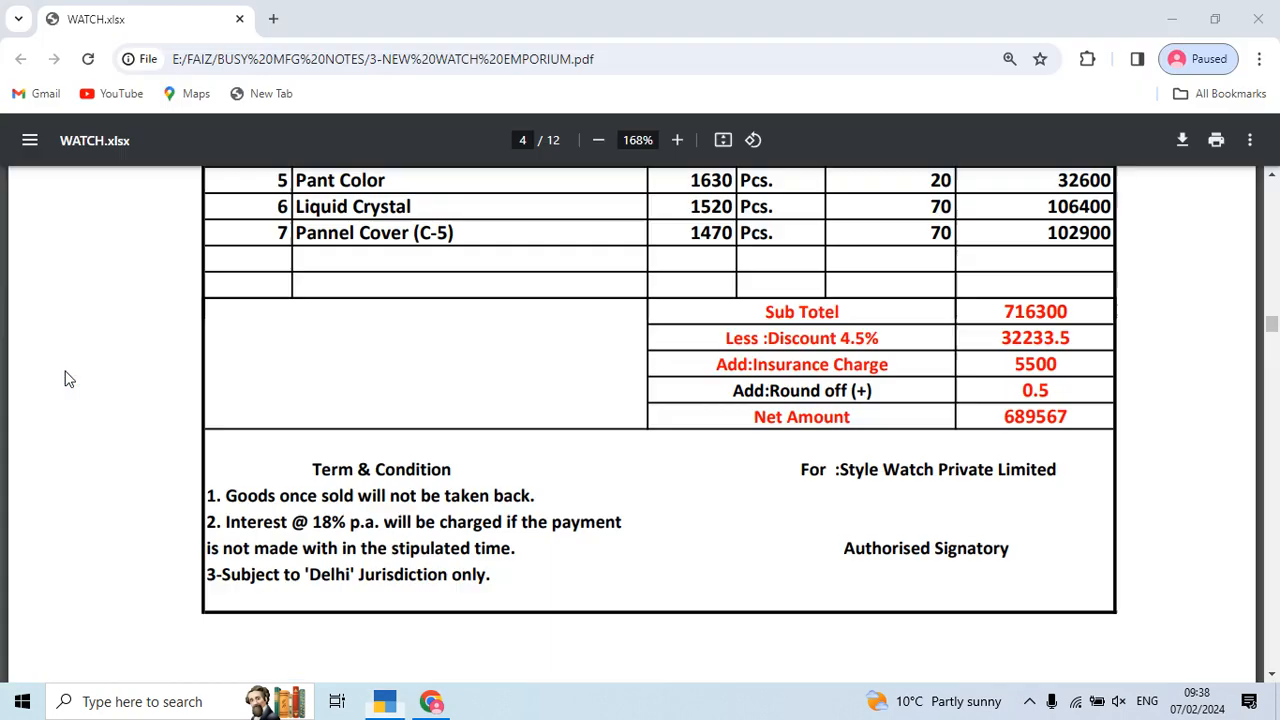
pyautogui.hotkey('alt', 'Tab')
pyautogui.write('R')
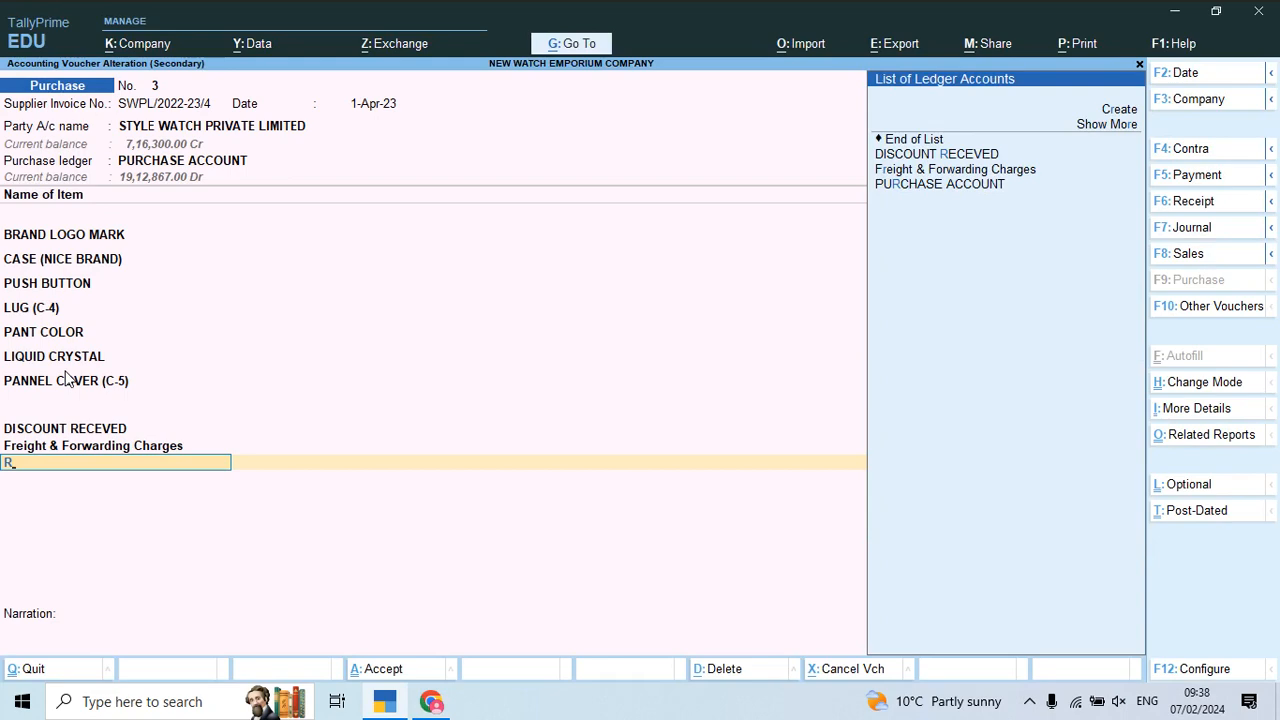
pyautogui.hotkey('alt', 'c')
pyautogui.write('Round')
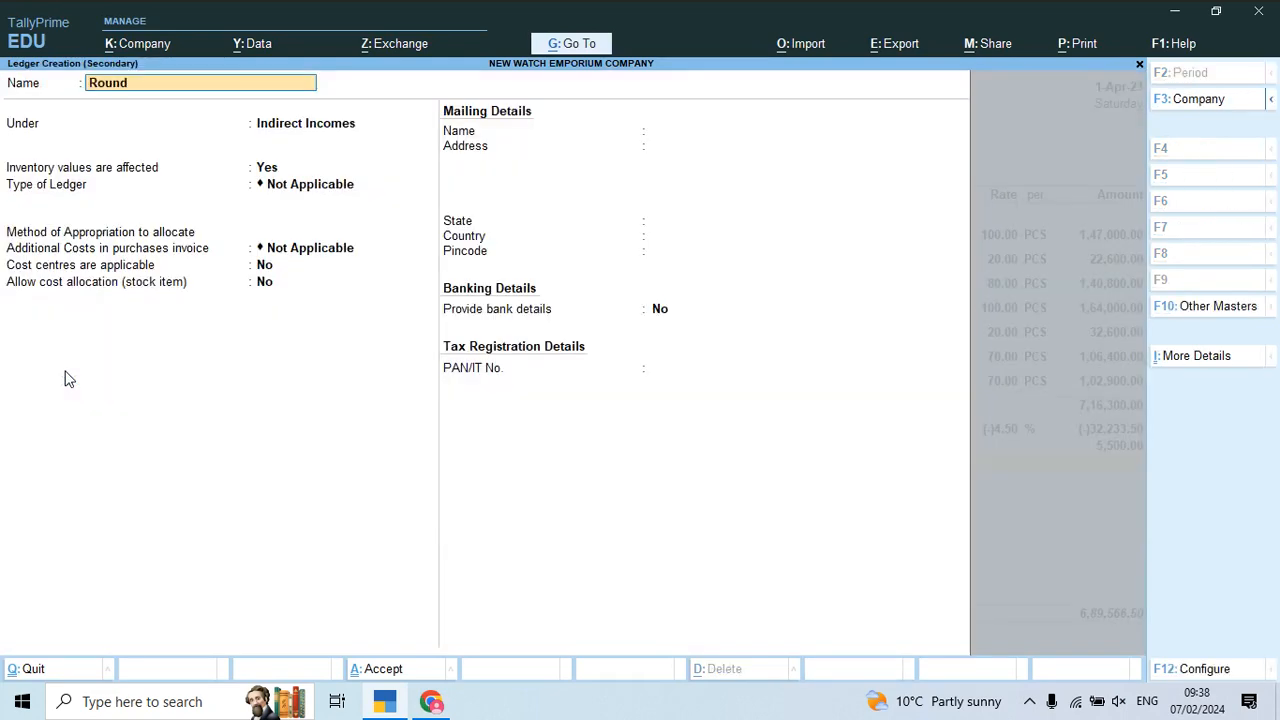
pyautogui.write(' Off')
pyautogui.press('Return')
pyautogui.write('Ex')
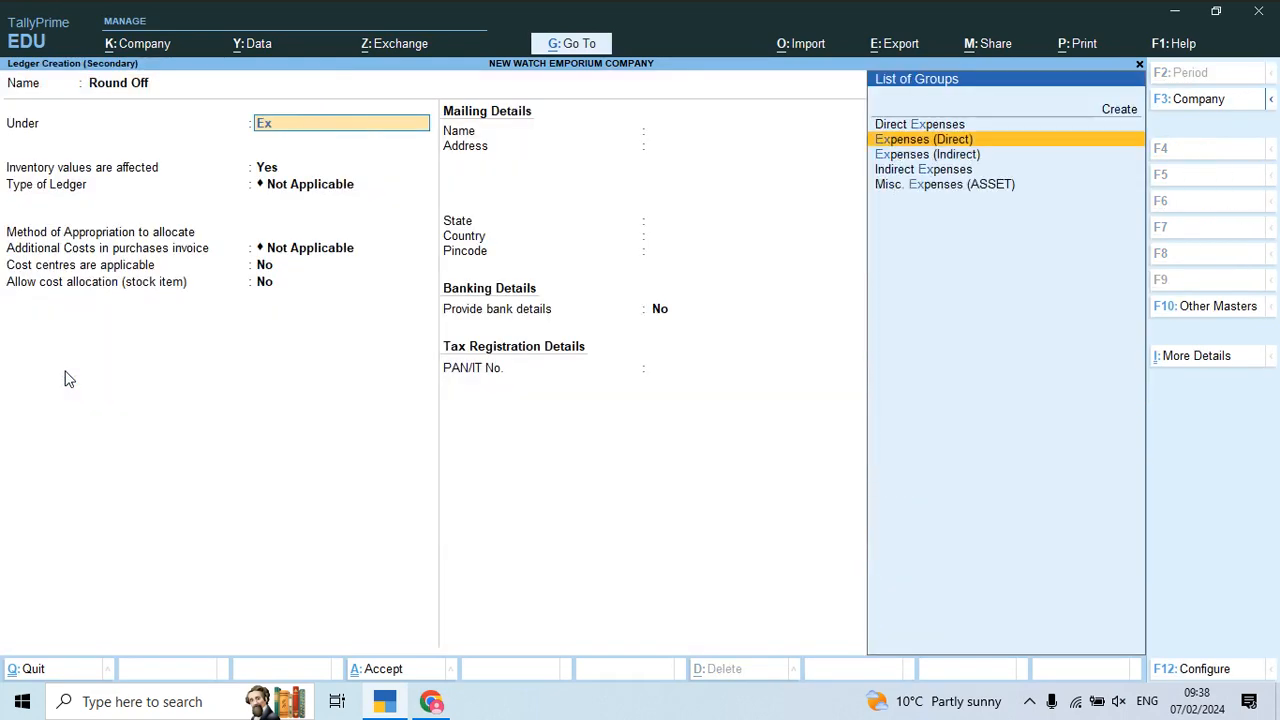
pyautogui.press('Down')
pyautogui.press('Return')
# - Keep inventory values affected at Yes and set the Round Off ledger's type to Invoice Rounding
pyautogui.press('Return')
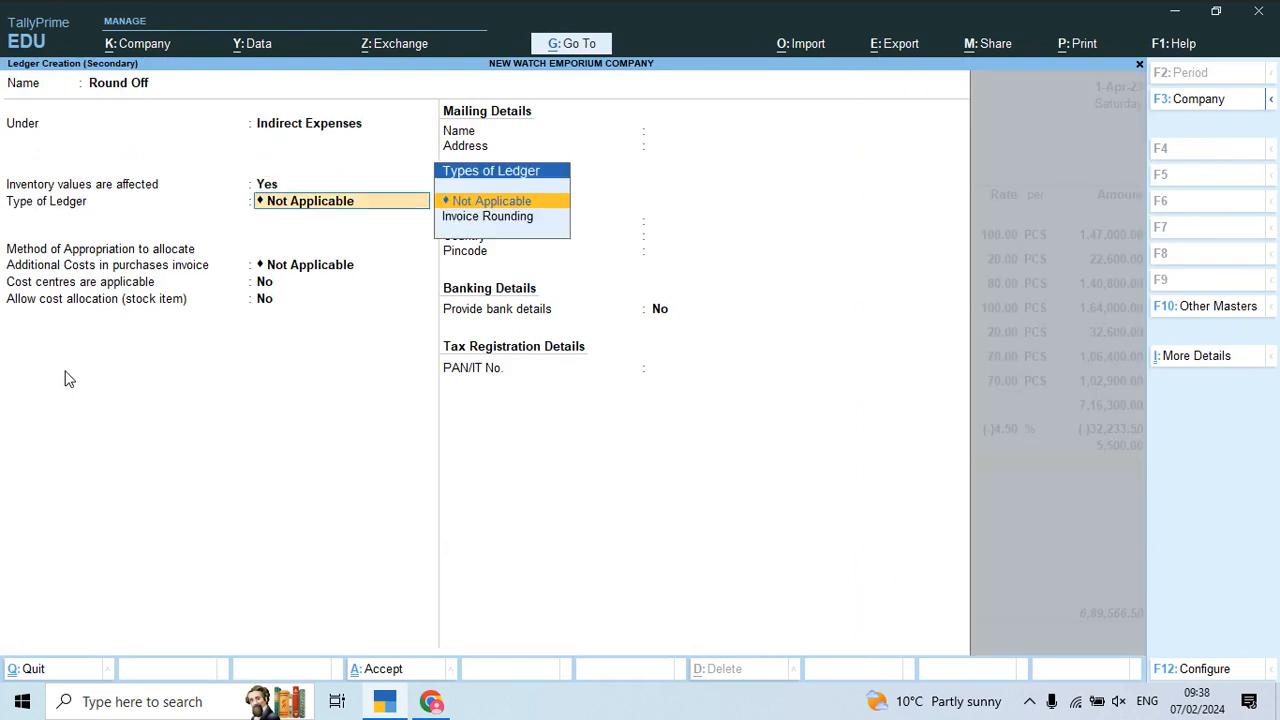
pyautogui.press('Return')
pyautogui.press('BackSpace')
pyautogui.press('Down')
pyautogui.press('Return')
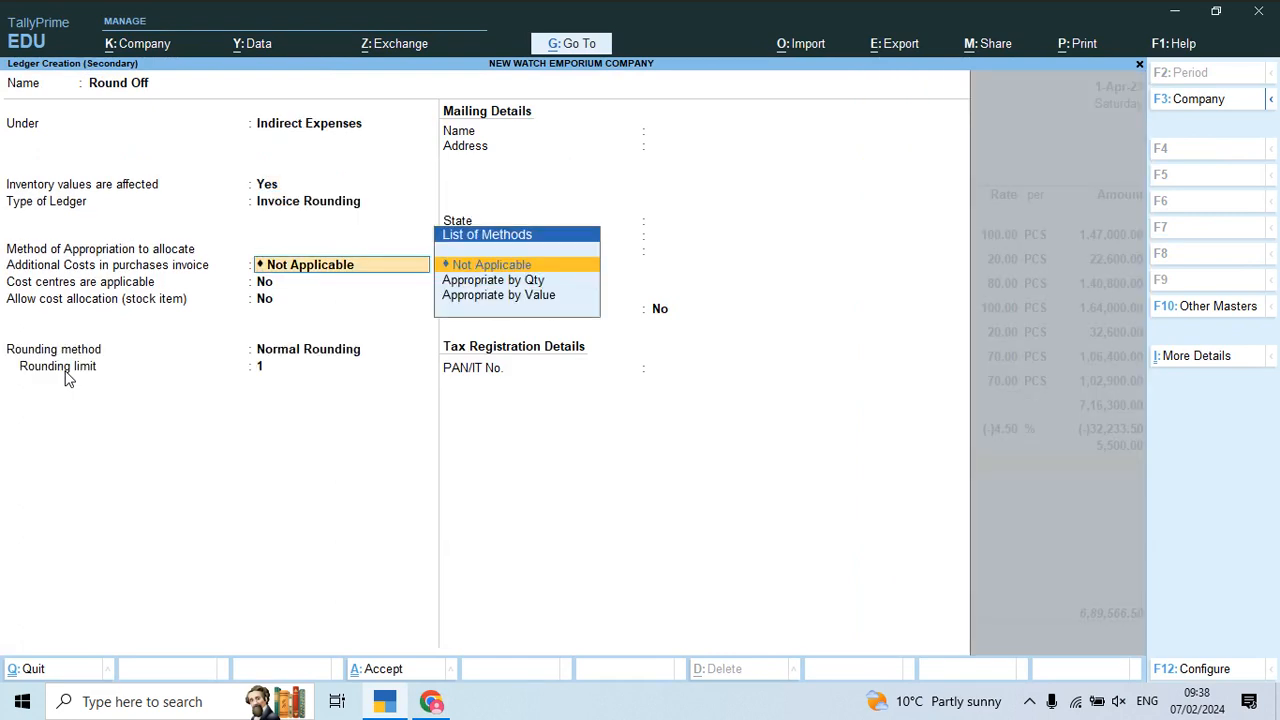
# - Set the additional cost method to Appropriate by Value and stock item cost allocation to Yes, and save the Round Off ledger
pyautogui.press('Down')
pyautogui.press('Down')
pyautogui.press('Return')
pyautogui.press('Return')
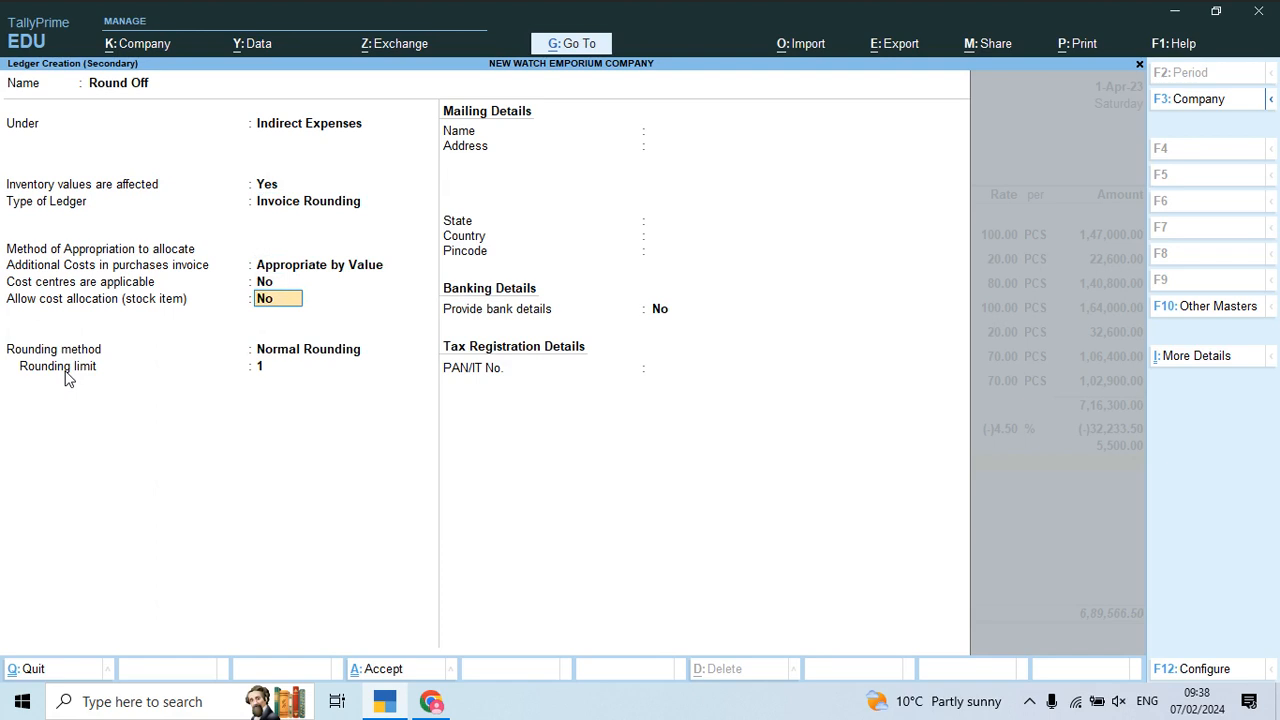
pyautogui.press('y')
pyautogui.press('Return')
pyautogui.hotkey('ctrl', 'a')
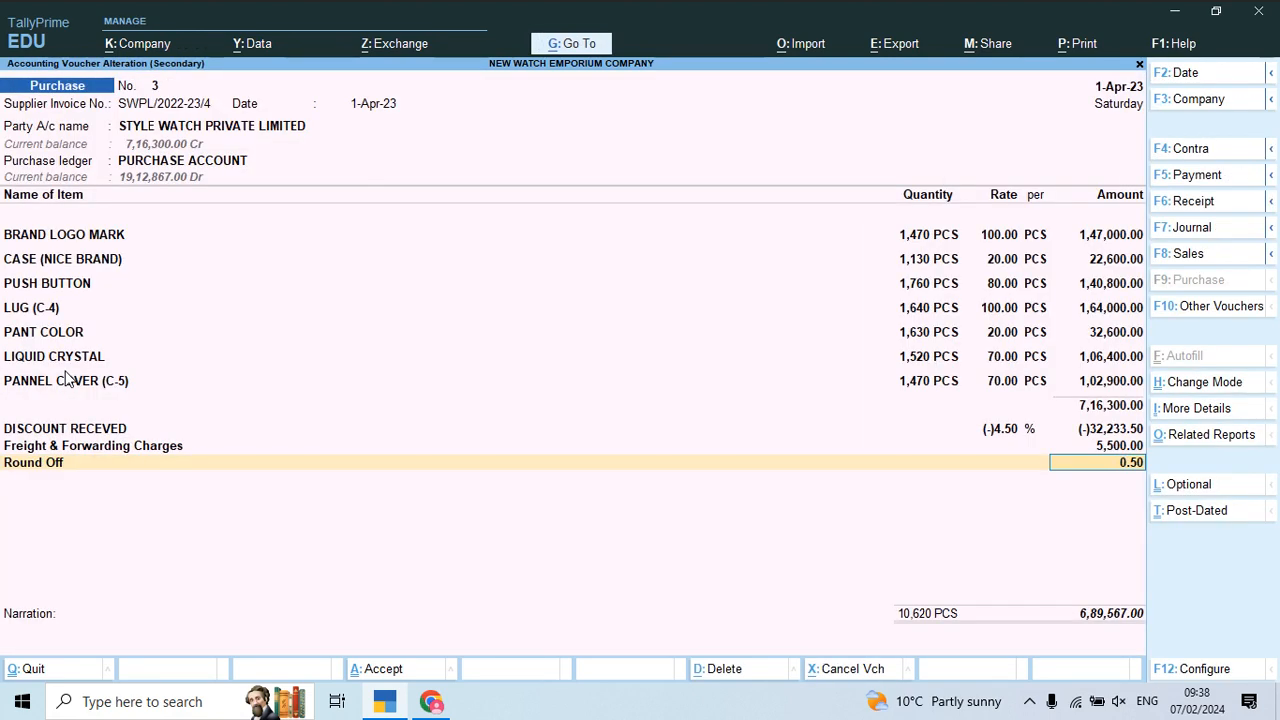
# - Check the voucher against the net amount on the PDF invoice in Chrome, and save the Style Watch Private Limited purchase voucher in TallyPrime
pyautogui.hotkey('alt', 'Tab')
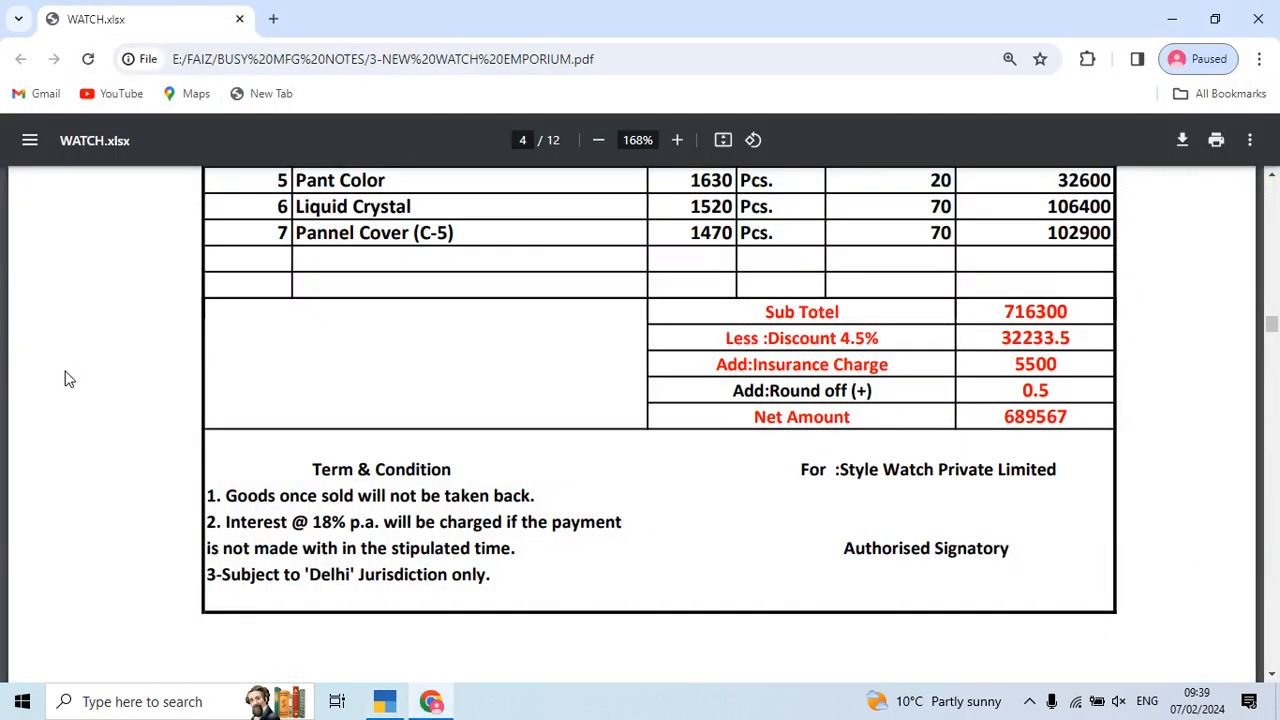
pyautogui.hotkey('alt', 'Tab')
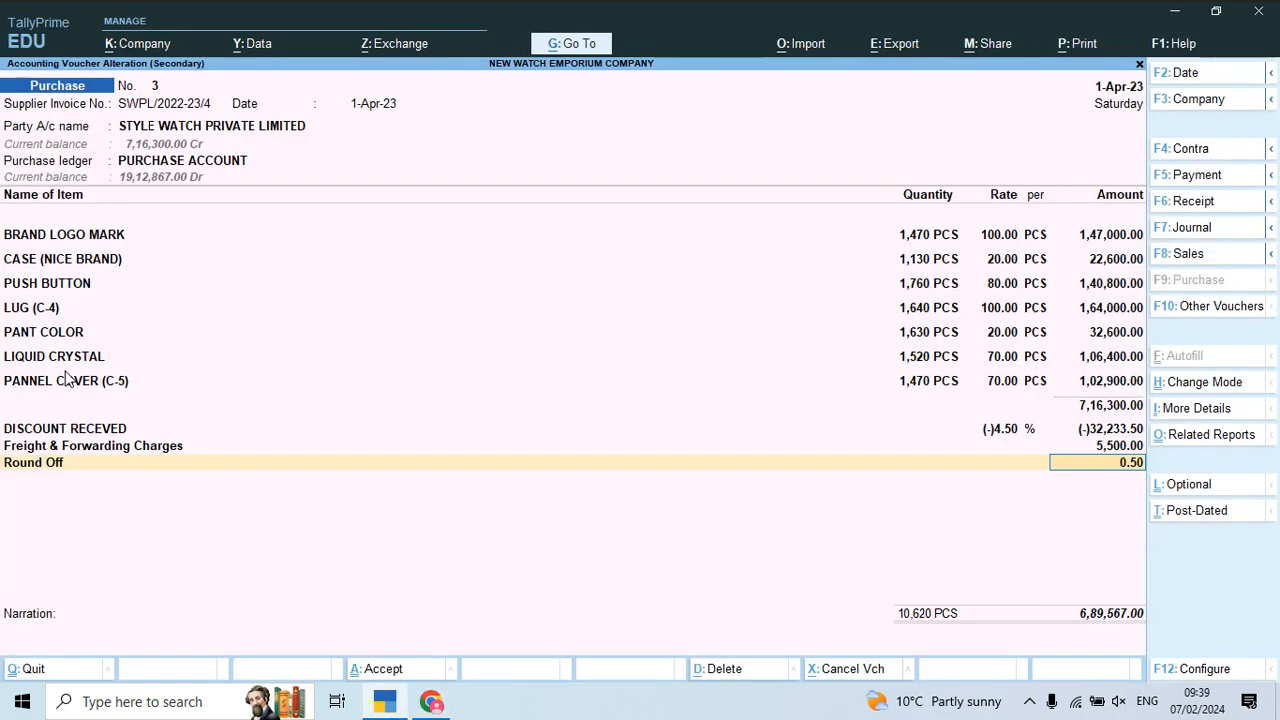
pyautogui.press('Return')
pyautogui.press('Return')
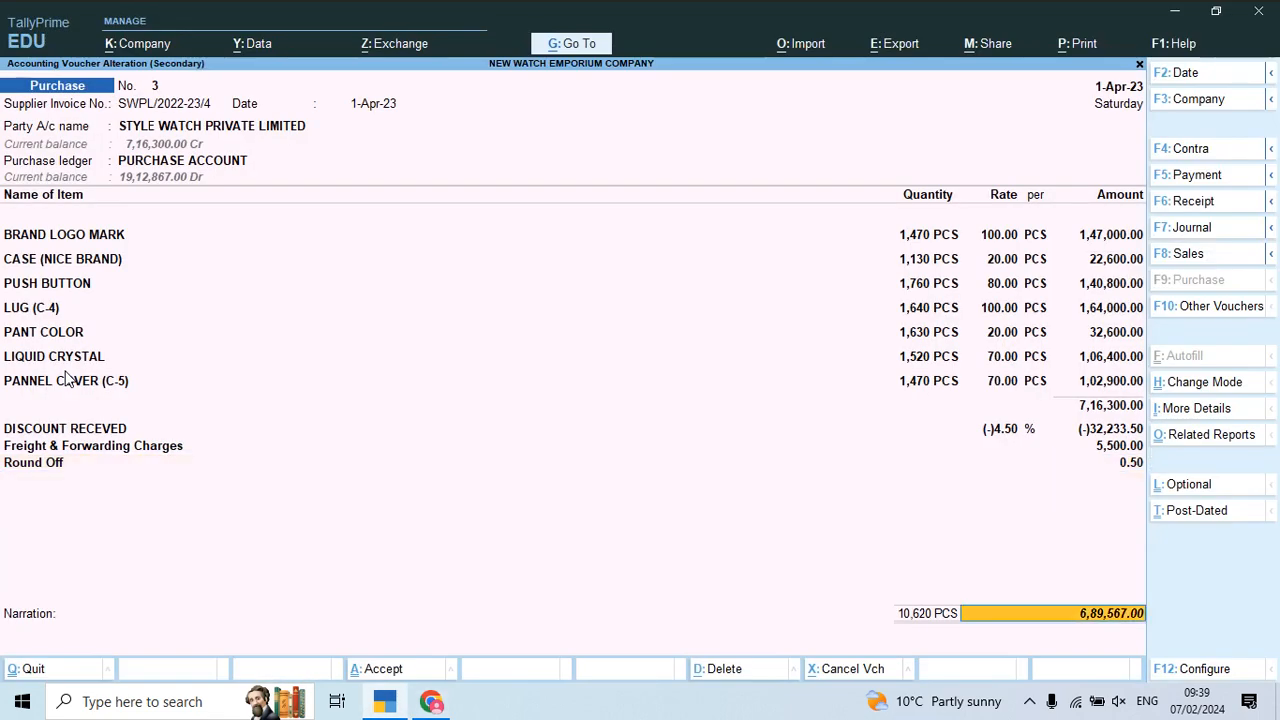
pyautogui.press('Return')
pyautogui.press('Return')
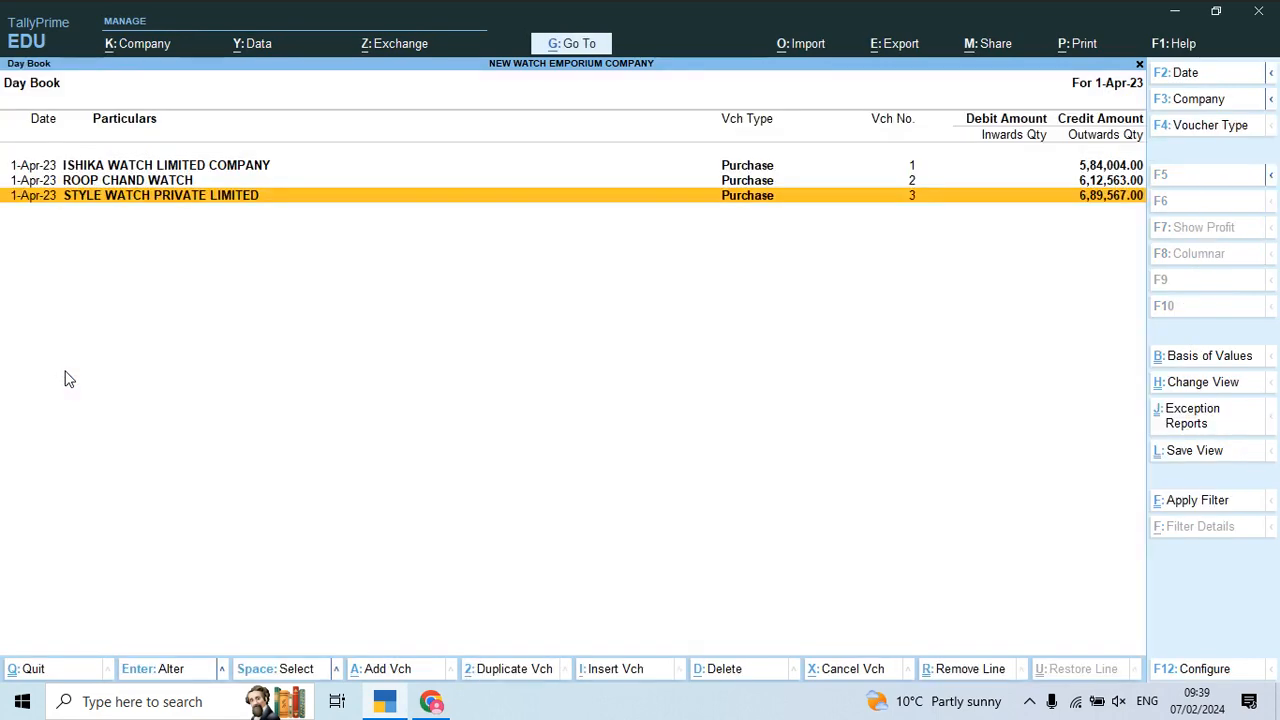
# - Examine the Production Manufacturing page of the PDF in Chrome, including its BOM name, item, quantity, other expenses and raw materials consumed
pyautogui.hotkey('alt', 'Tab')
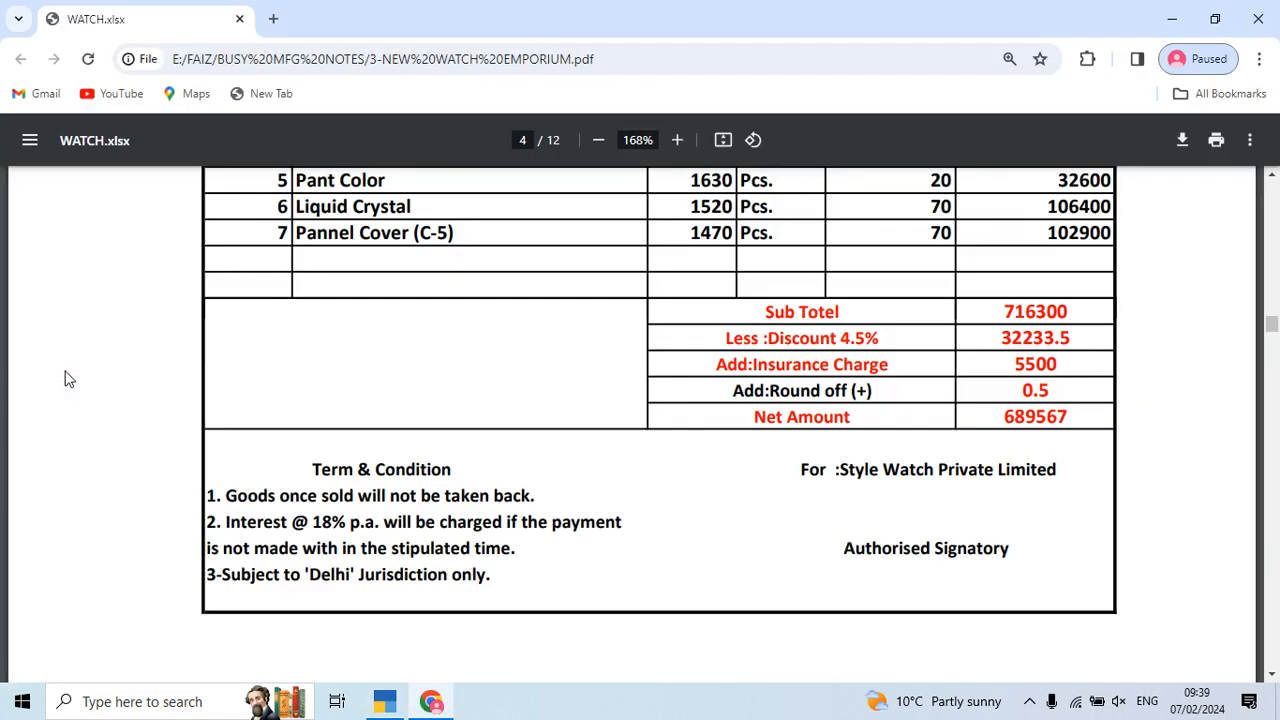
pyautogui.scroll(-5, 372, 316)
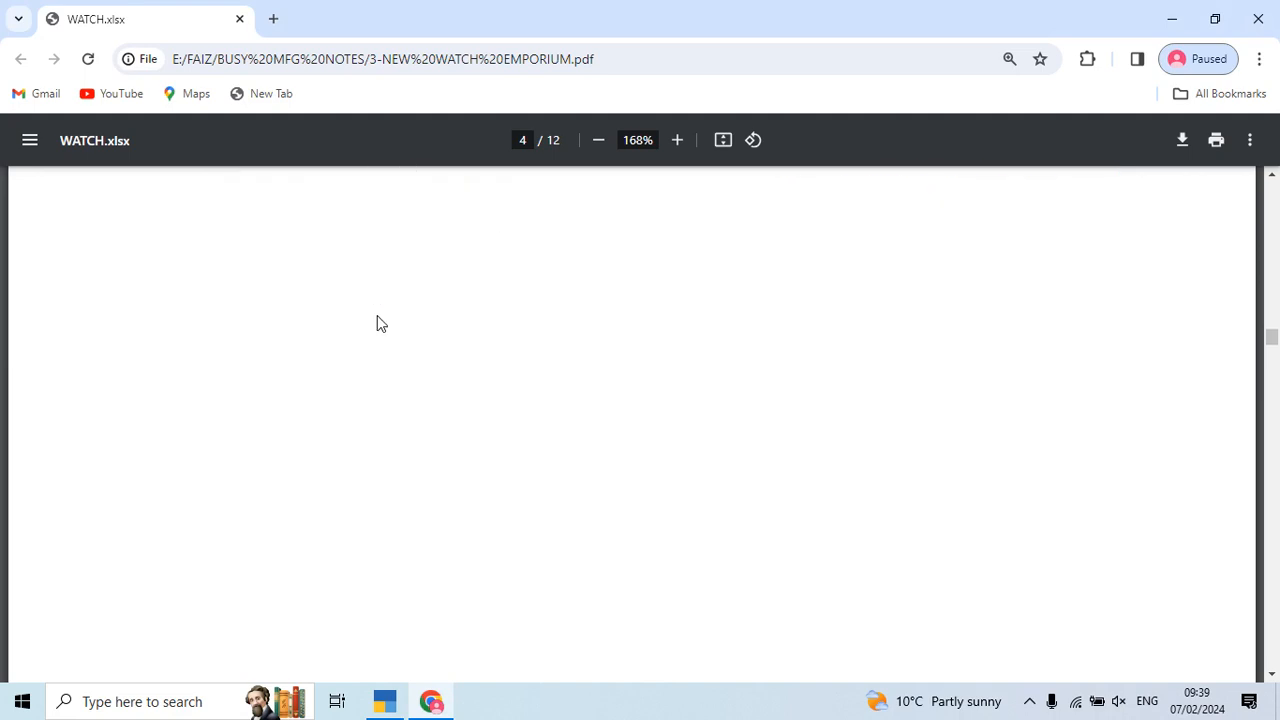
pyautogui.scroll(-5, 378, 322)
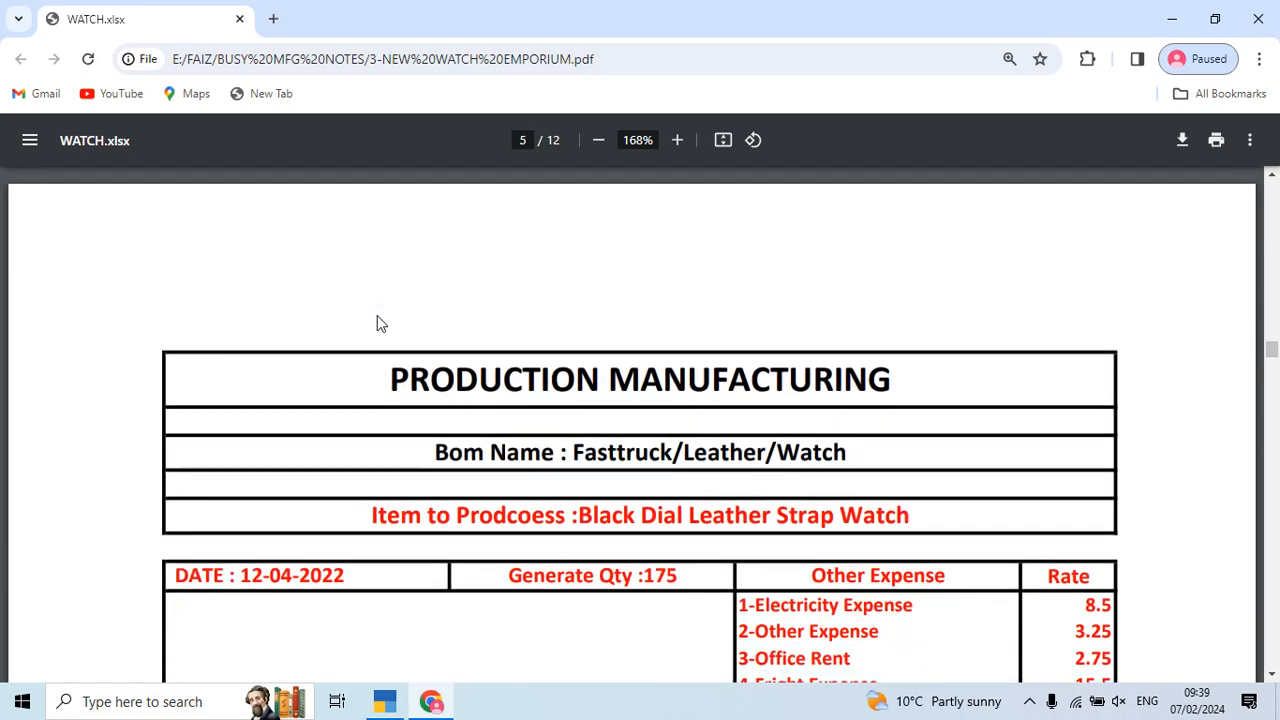
pyautogui.scroll(-3, 378, 322)
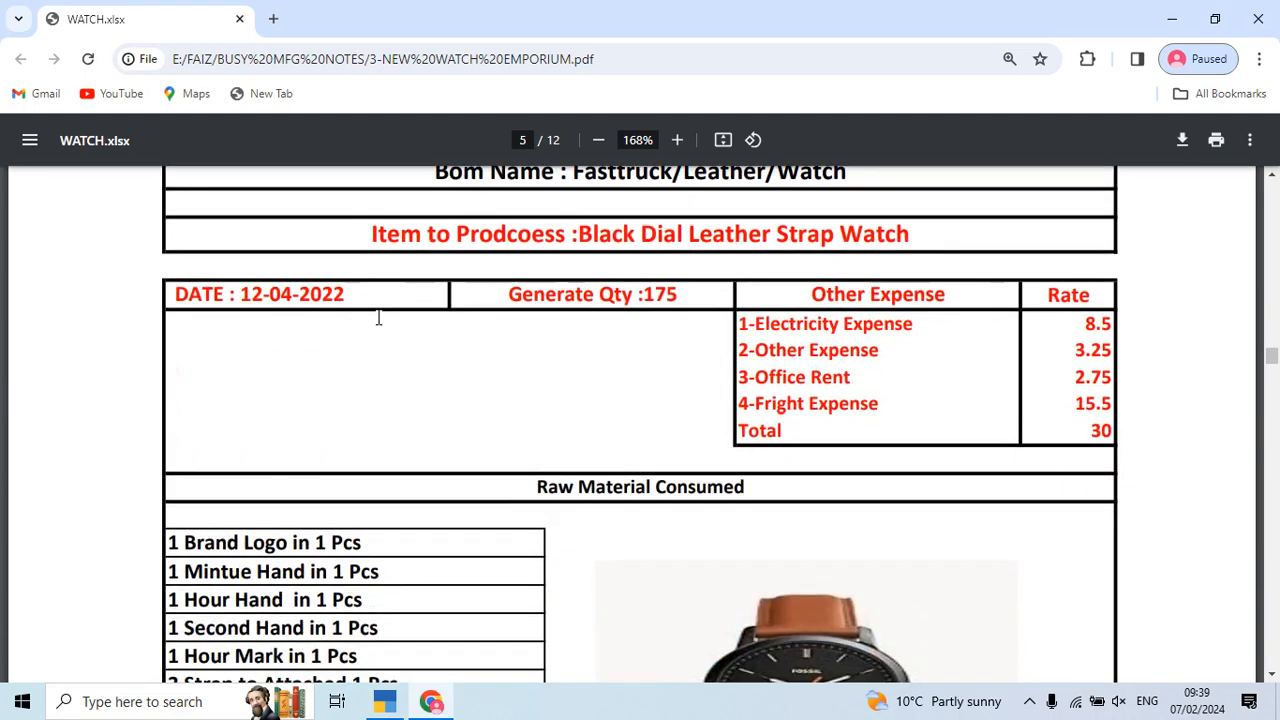
pyautogui.scroll(2, 378, 320)
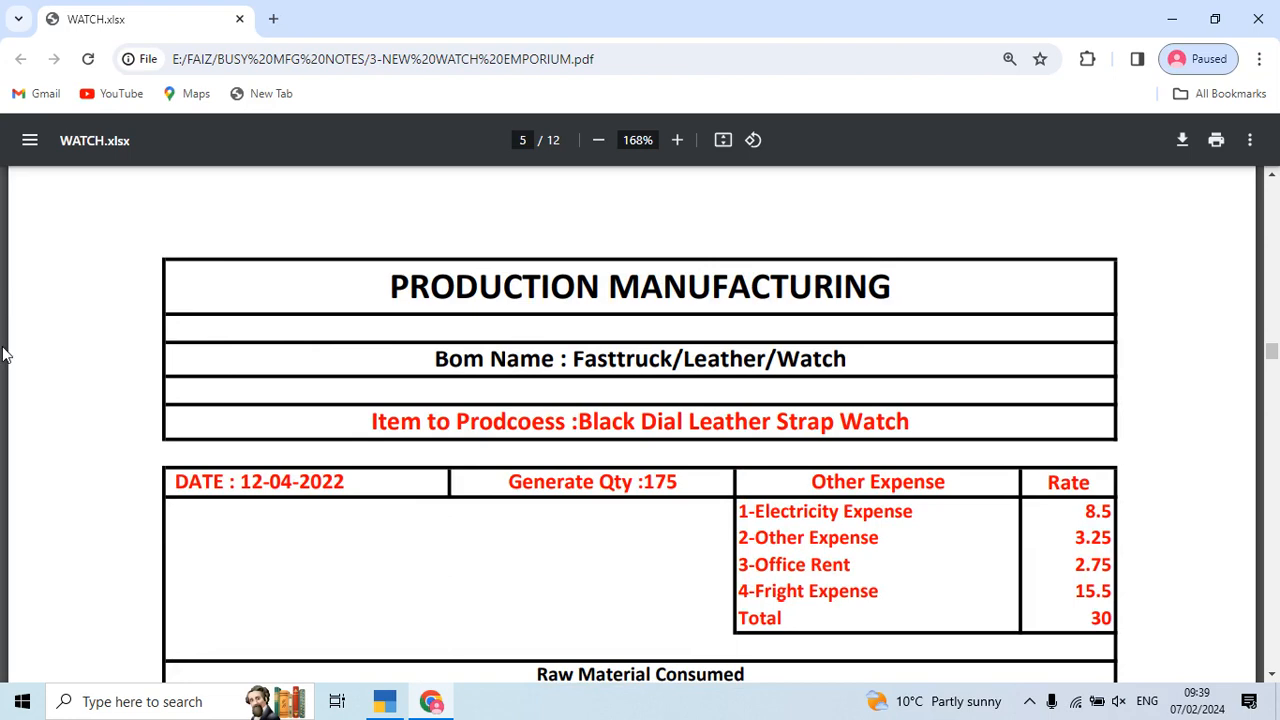
pyautogui.scroll(5, 235, 475)
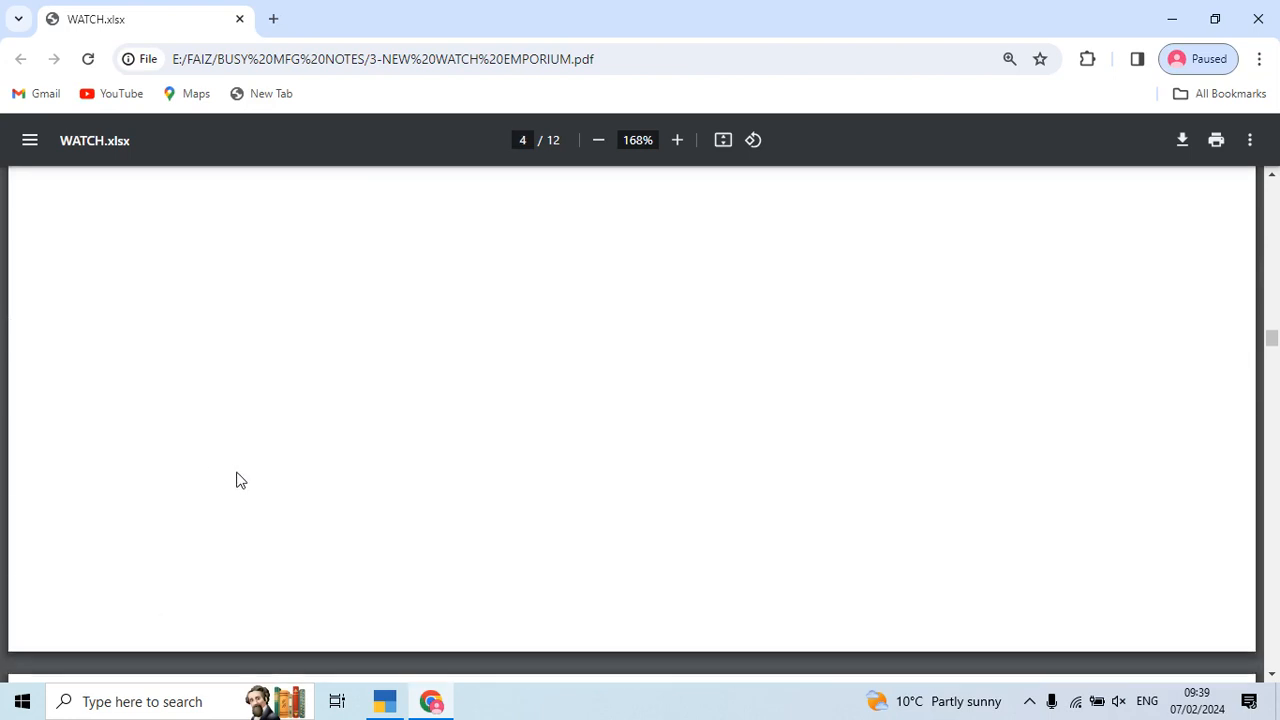
pyautogui.scroll(-3, 236, 481)
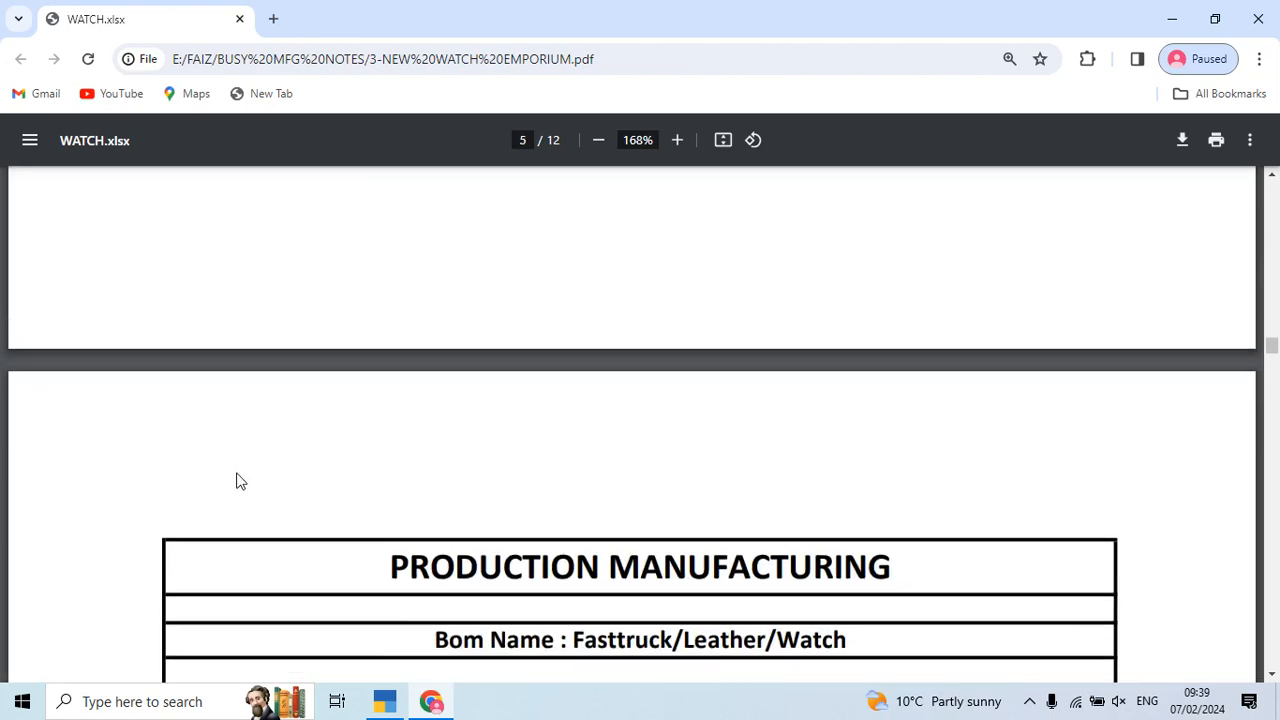
pyautogui.scroll(-3, 236, 481)
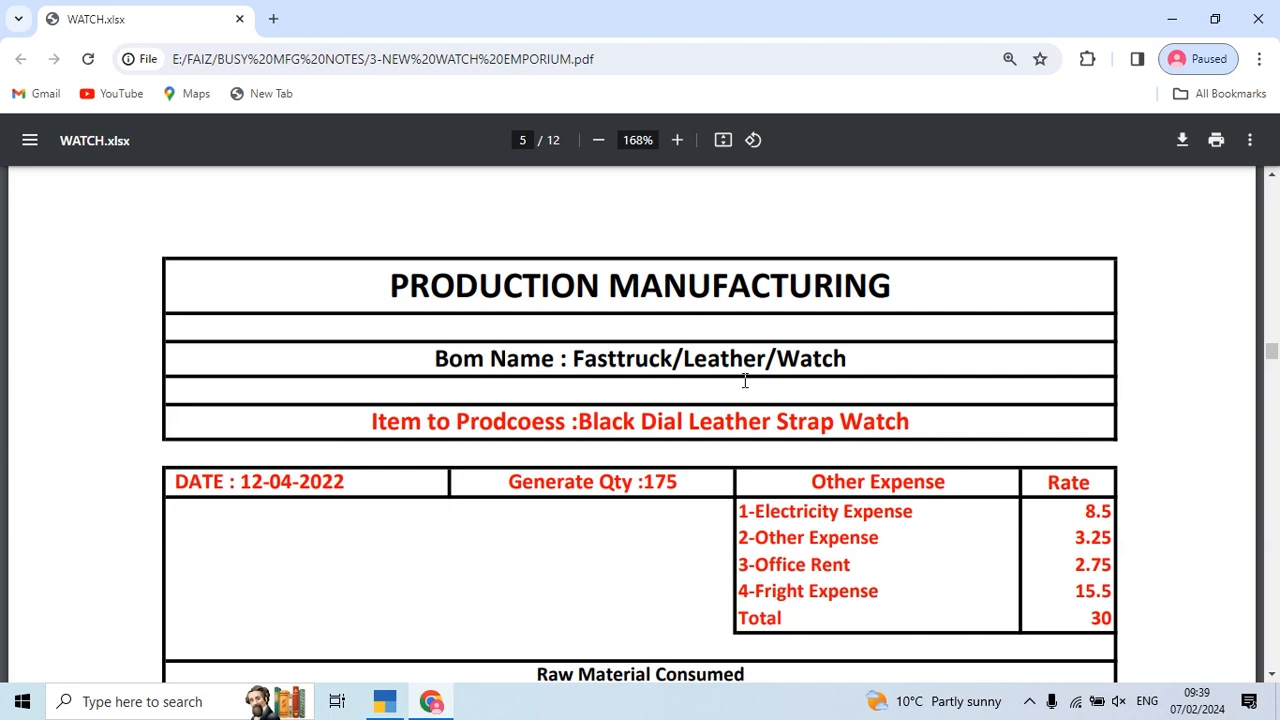
pyautogui.scroll(-1, 745, 380)
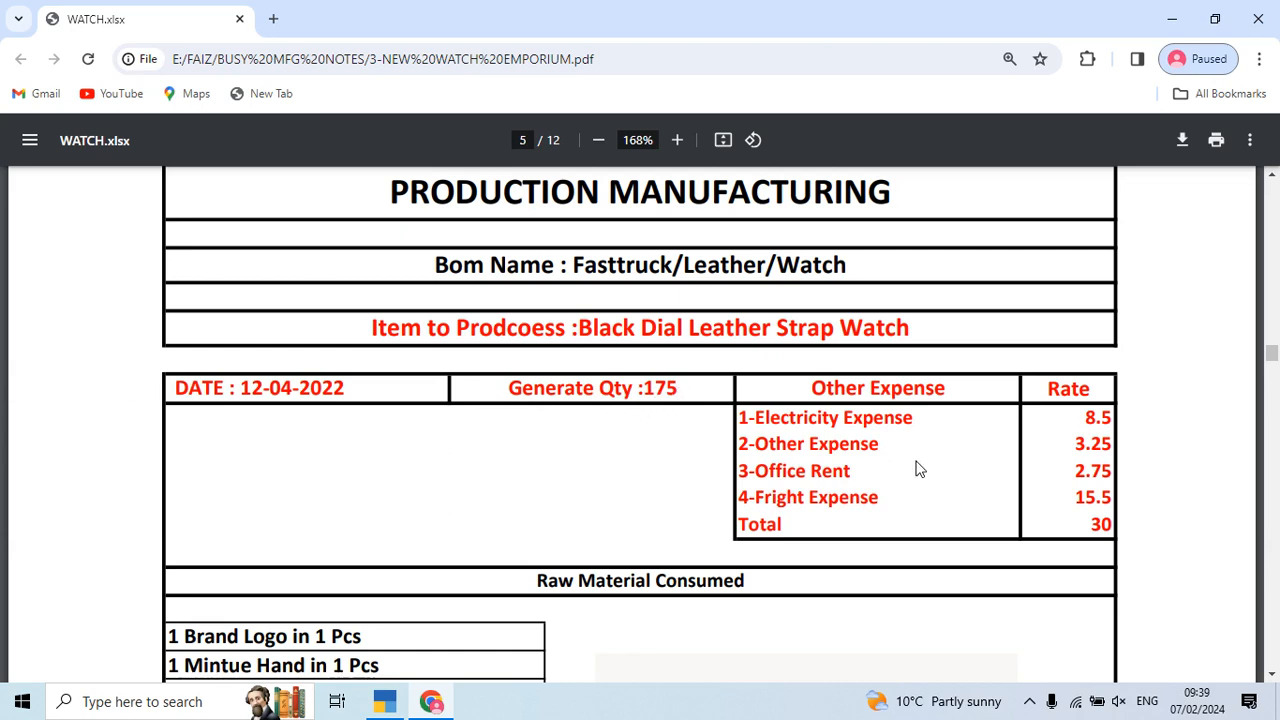
pyautogui.scroll(-2, 914, 466)
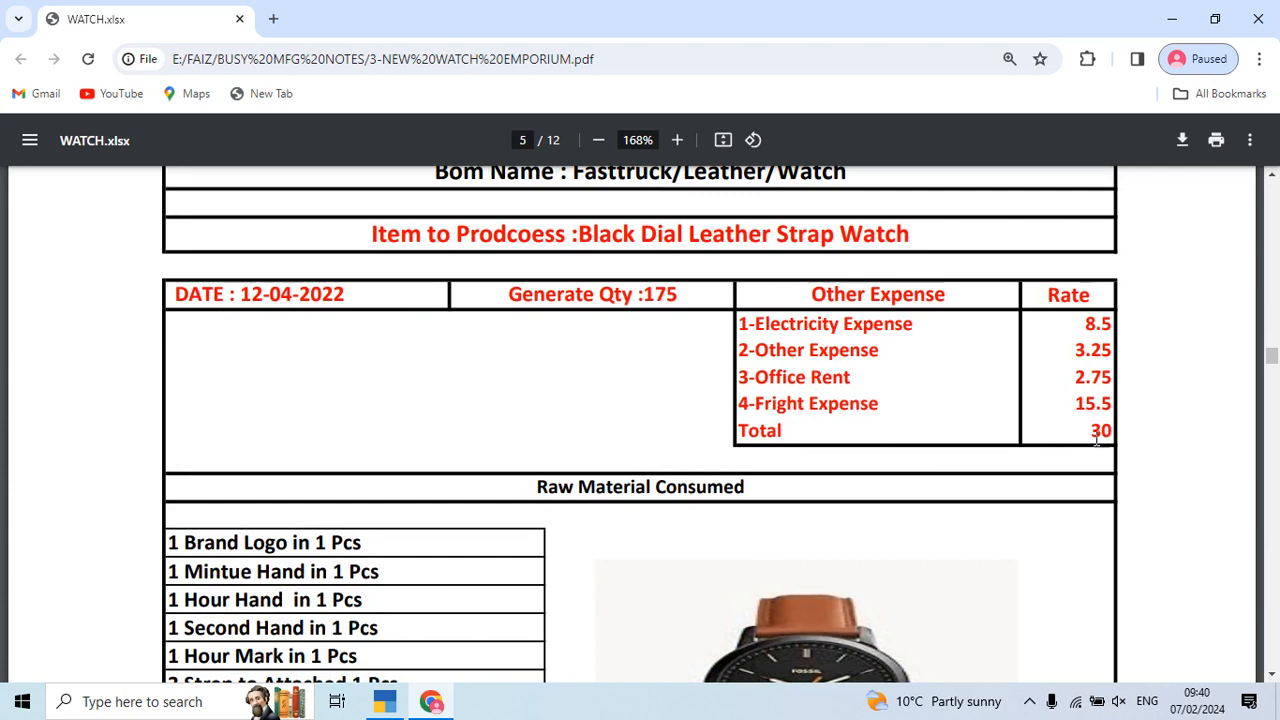
pyautogui.scroll(-2, 1105, 435)
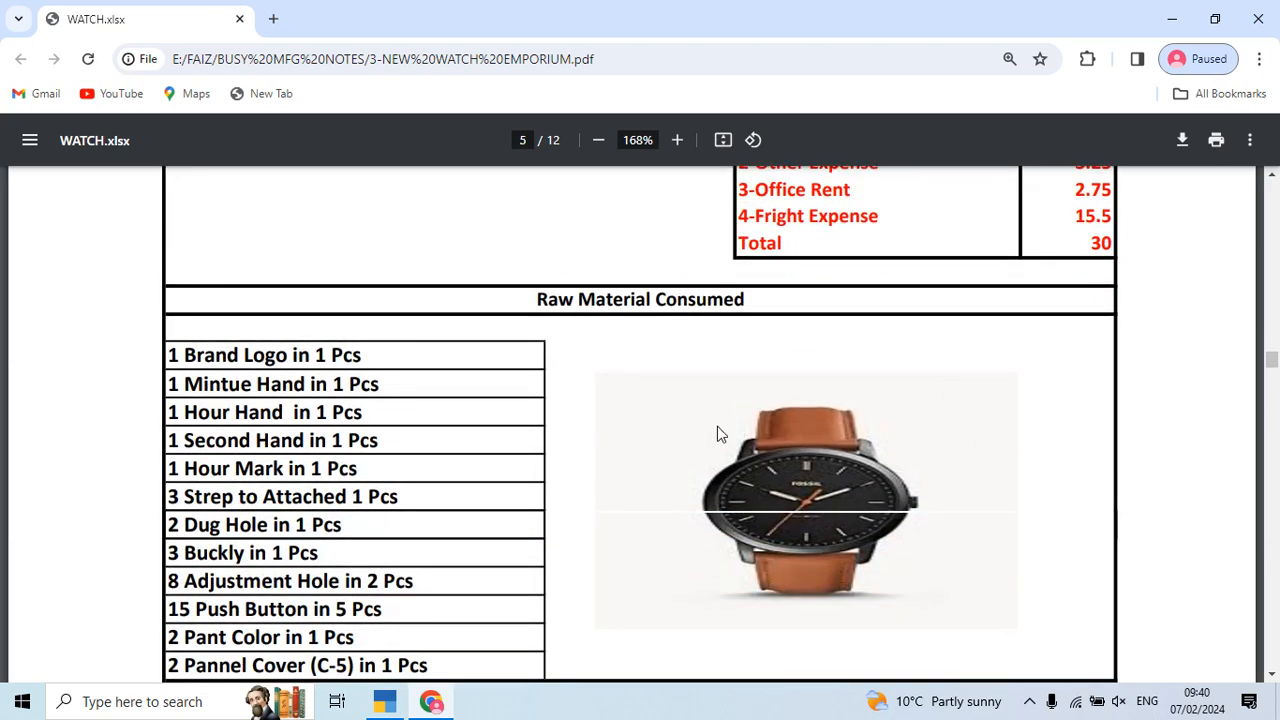
pyautogui.scroll(-1, 872, 488)
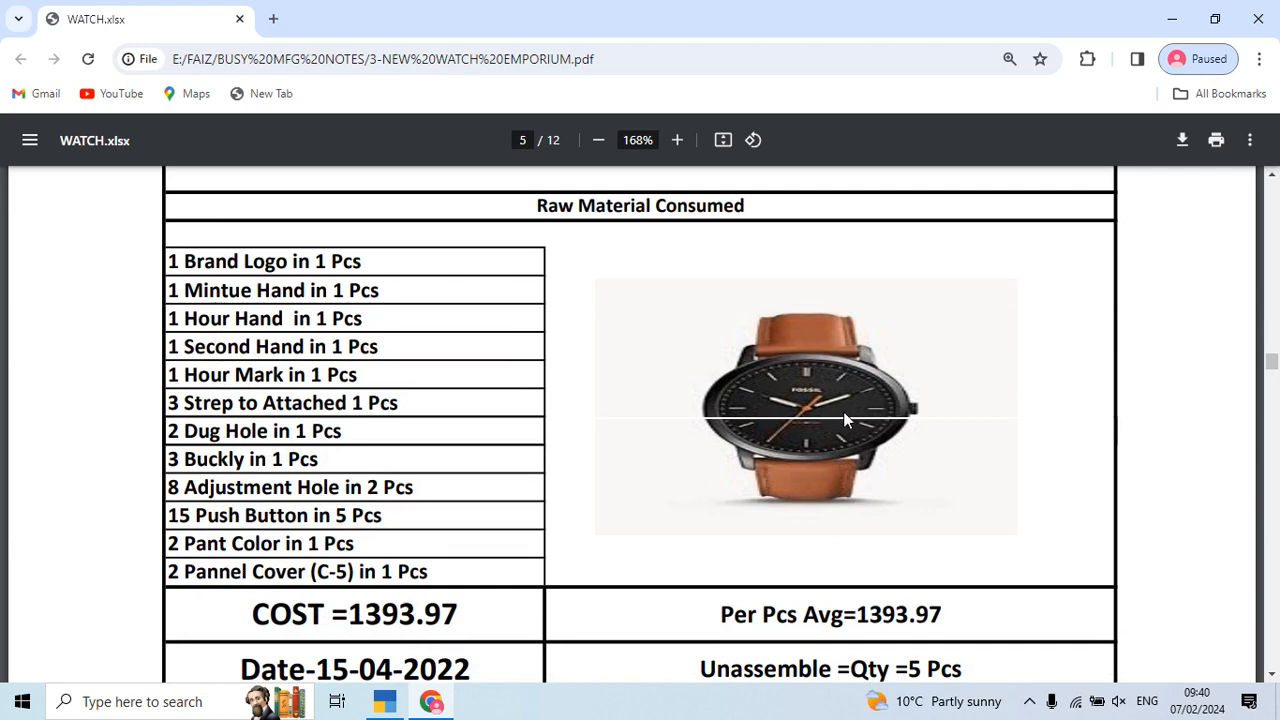
# - Return to TallyPrime, leave the Day Book and start creating a new voucher type master
pyautogui.hotkey('alt', 'Tab')
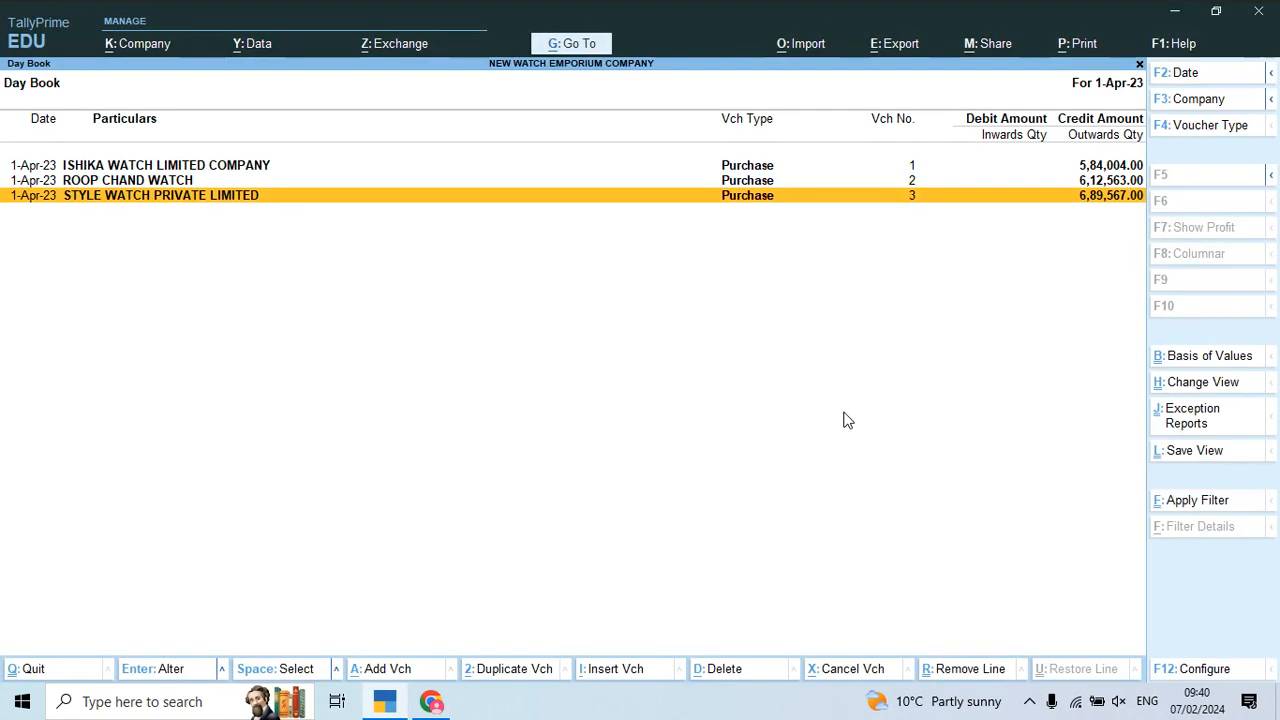
pyautogui.press('Escape')
pyautogui.press('Up')
pyautogui.press('Up')
pyautogui.press('Up')
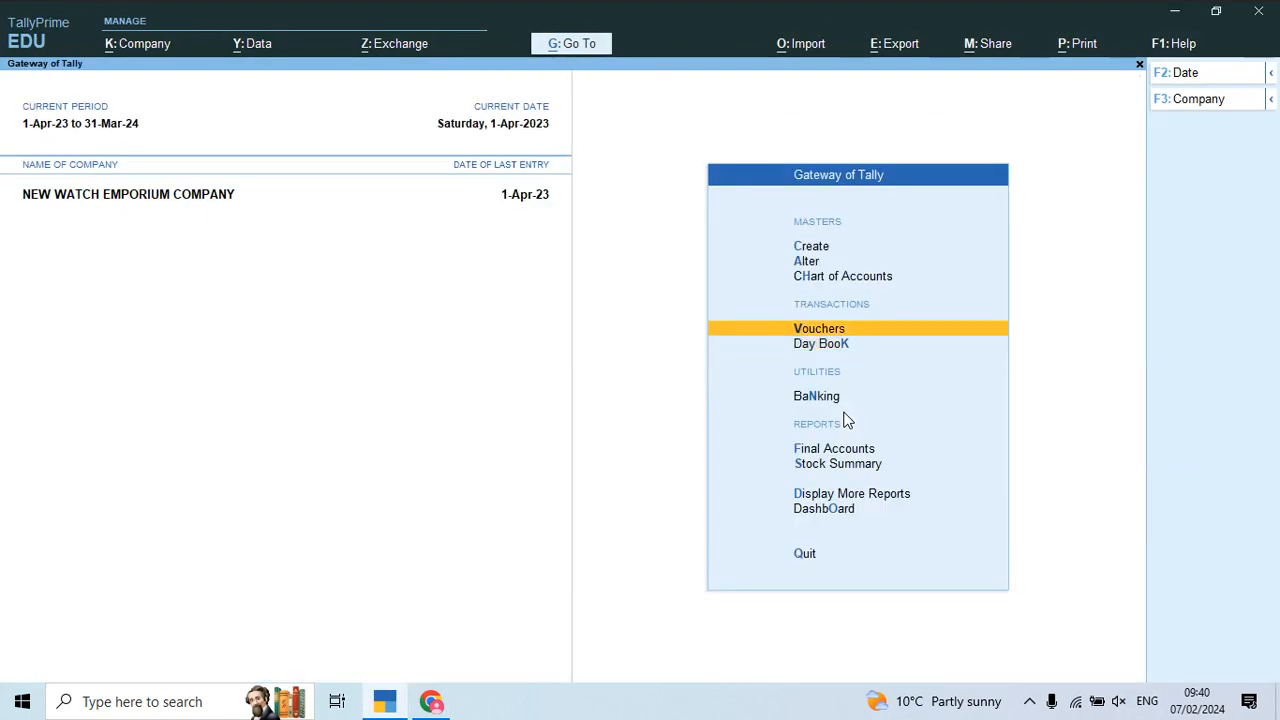
pyautogui.press('Up')
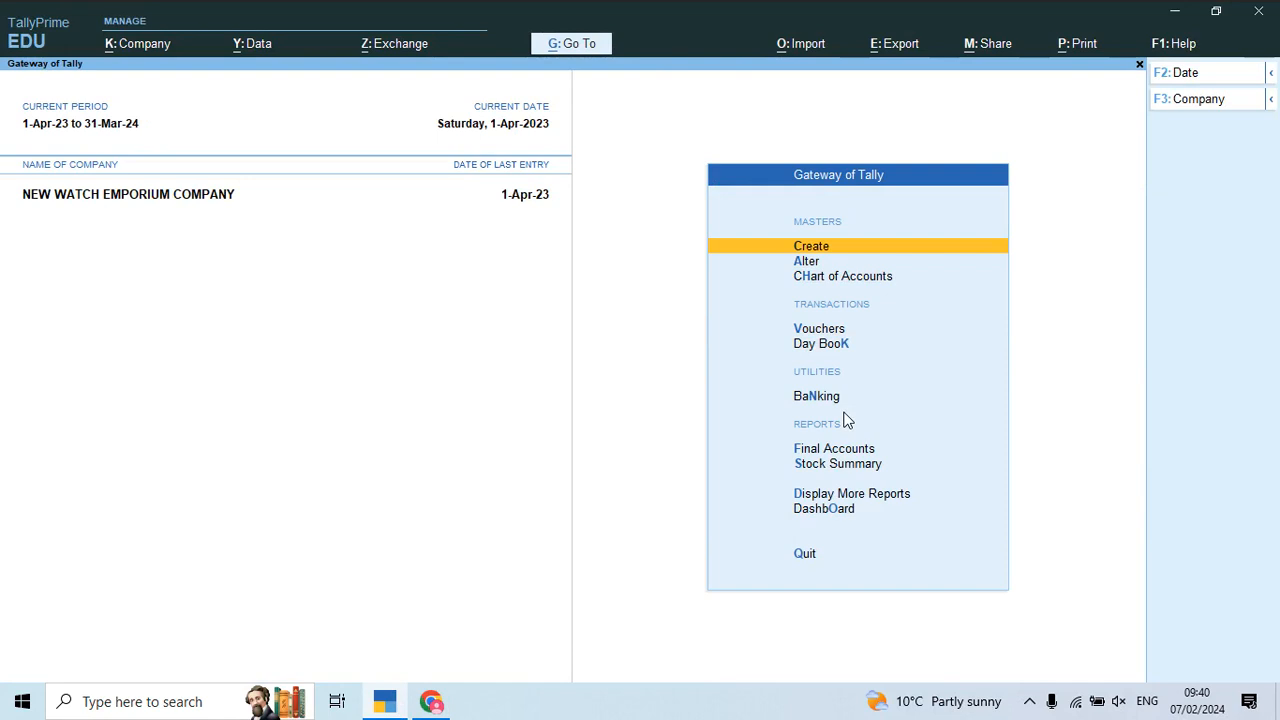
pyautogui.press('Return')
pyautogui.press('Down')
pyautogui.press('Down')
pyautogui.press('Down')
pyautogui.press('Down')
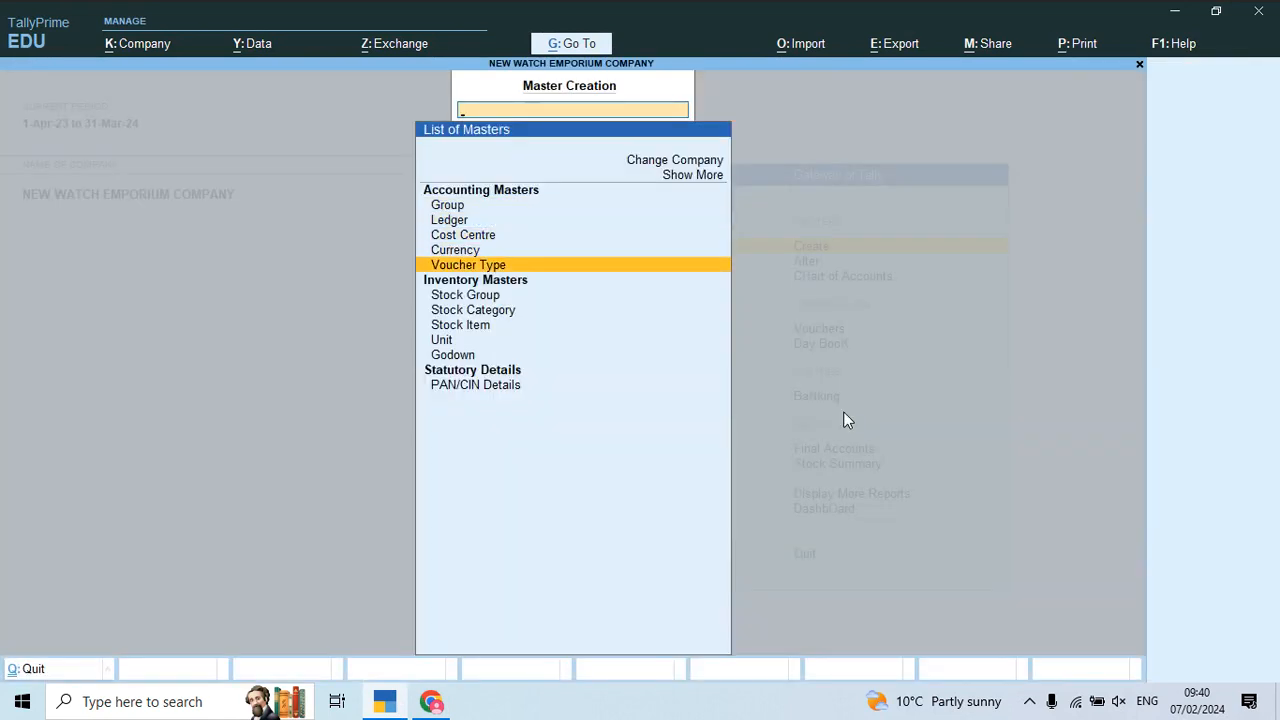
pyautogui.press('Return')
# - Copy the heading PRODUCTION MANUFACTURING from the PDF in Chrome and paste it as the new voucher type's name in TallyPrime
pyautogui.hotkey('alt', 'Tab')
pyautogui.scroll(3, 843, 432)
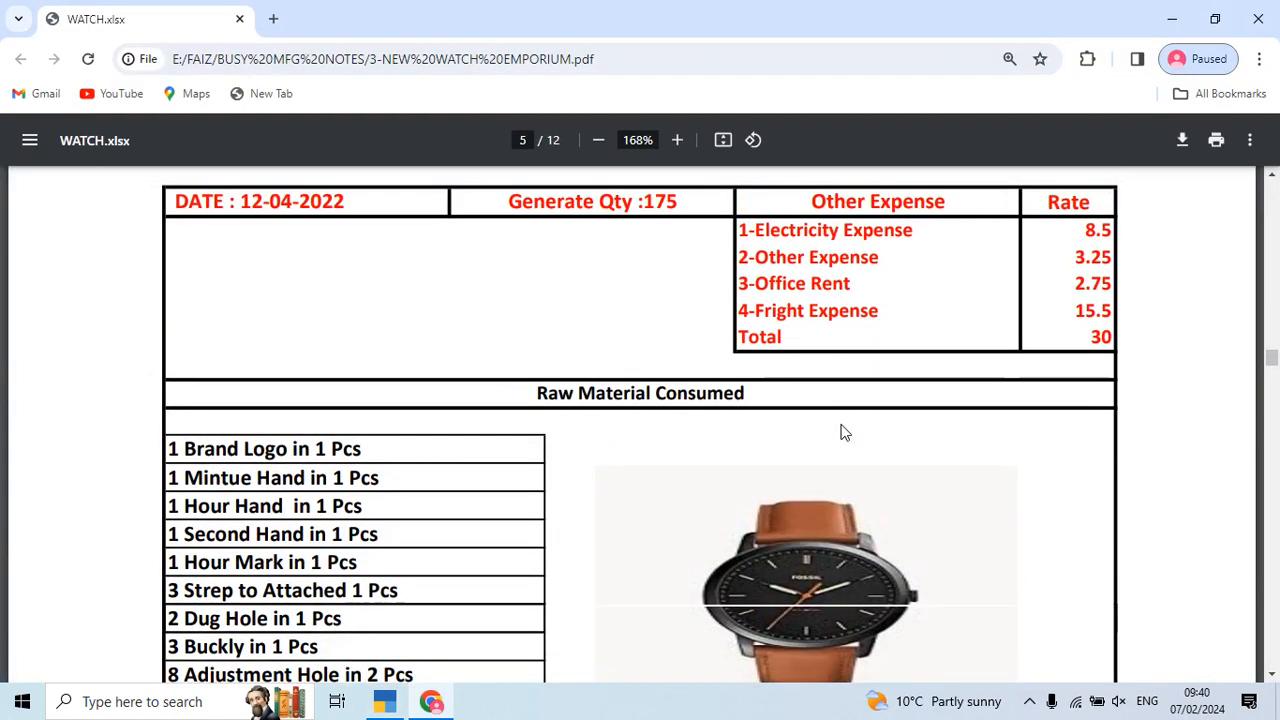
pyautogui.scroll(3, 843, 432)
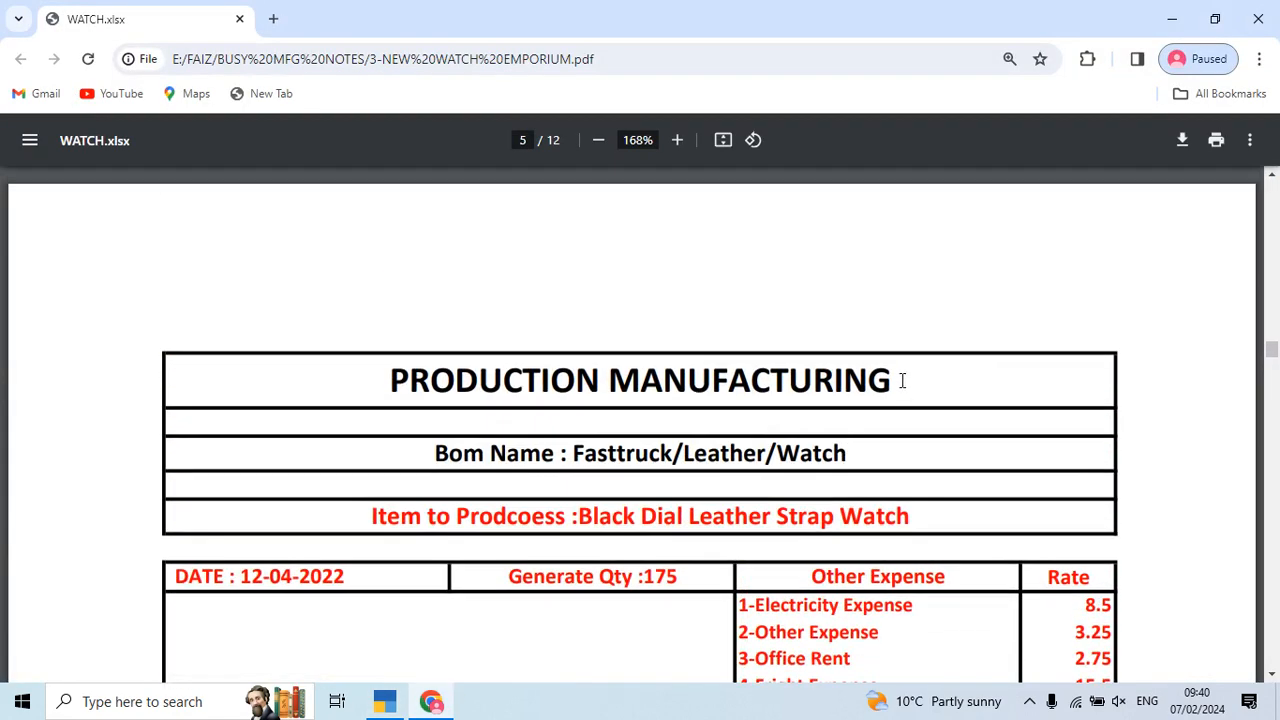
pyautogui.moveTo(812, 380); pyautogui.dragTo(768, 380)
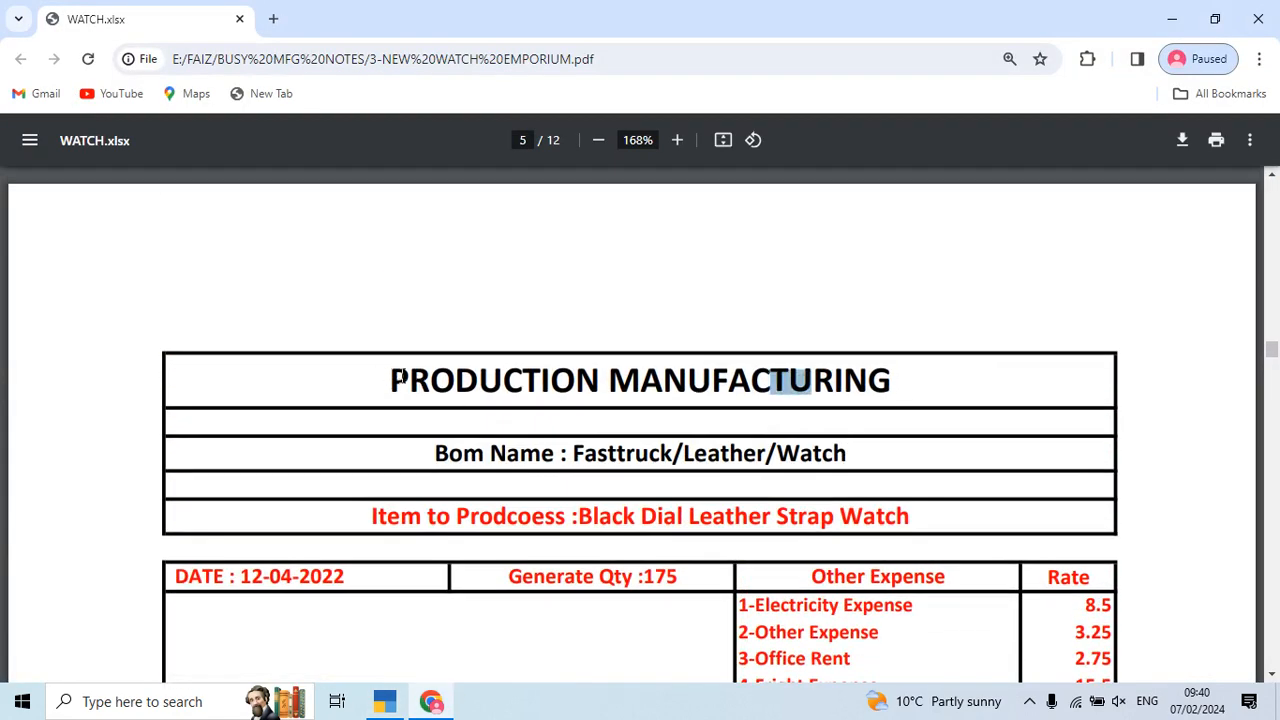
pyautogui.moveTo(398, 378); pyautogui.dragTo(930, 394)
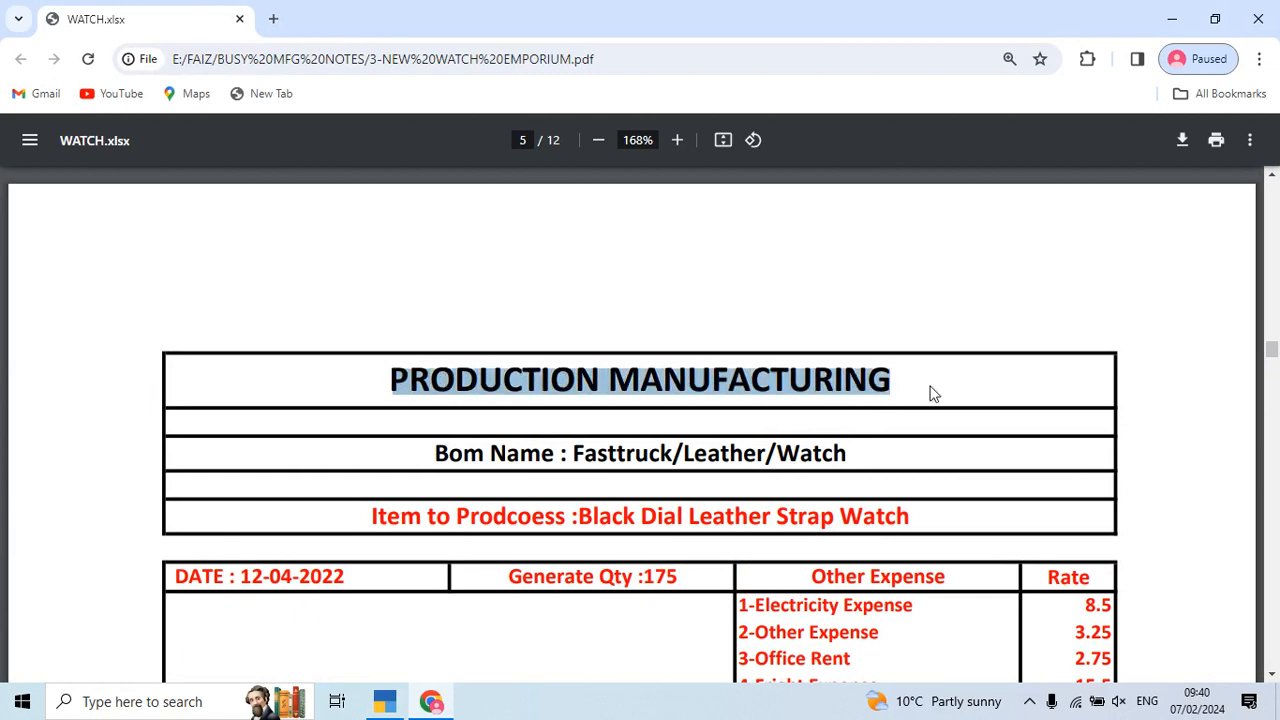
pyautogui.hotkey('ctrl', 'c')
pyautogui.hotkey('alt', 'Tab')
pyautogui.hotkey('ctrl', 'v')
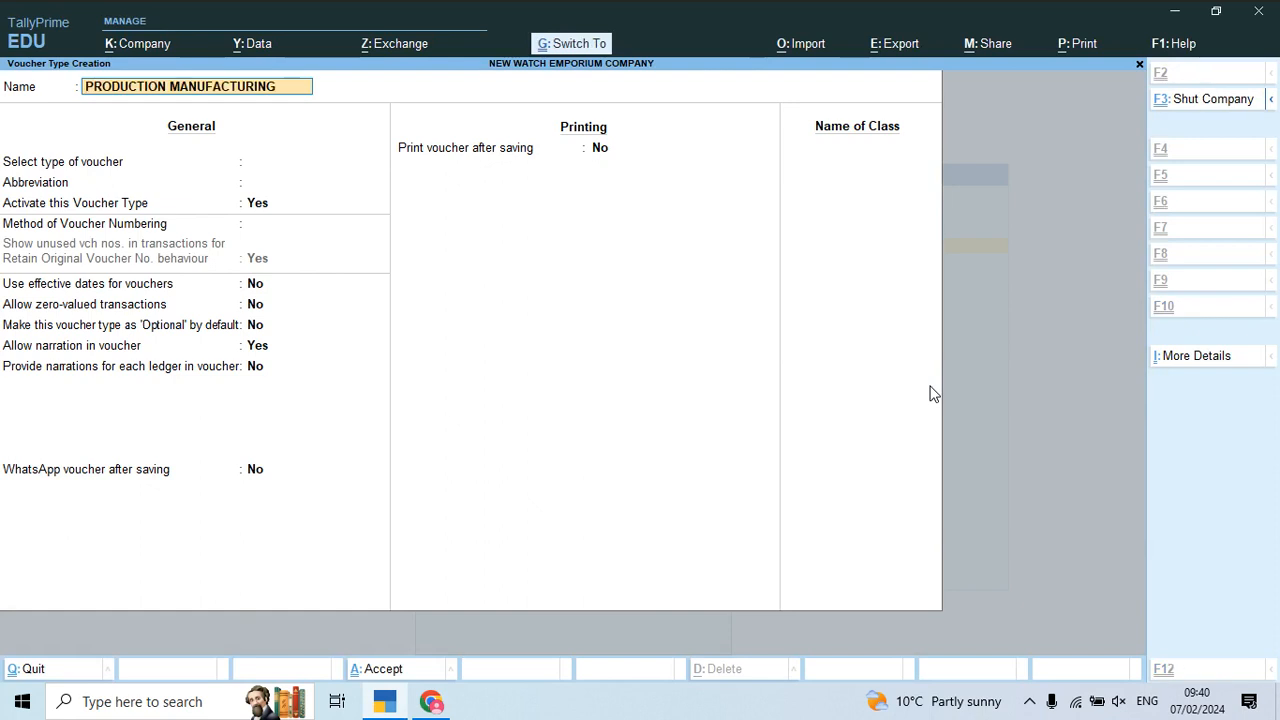
# - Base the voucher type on Stock Journal with Automatic numbering, retaining original voucher numbers and keeping additional numbering details at No
pyautogui.press('Return')
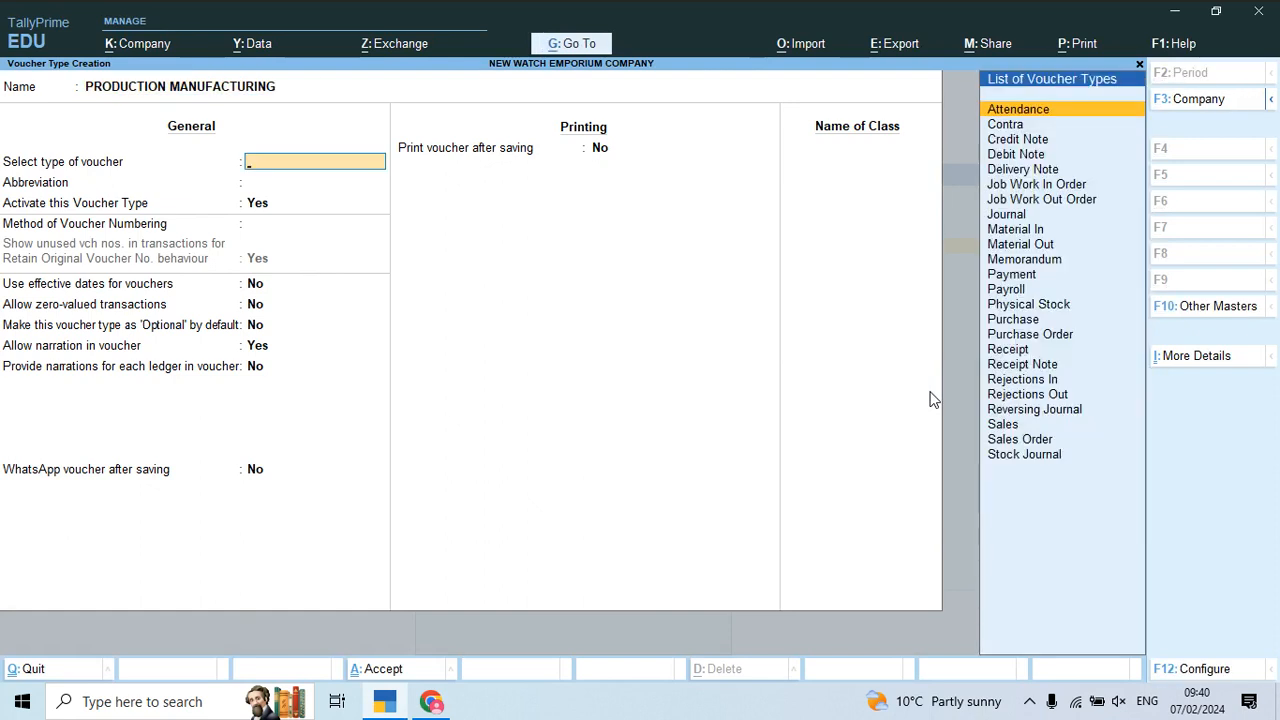
pyautogui.write('Stoc')
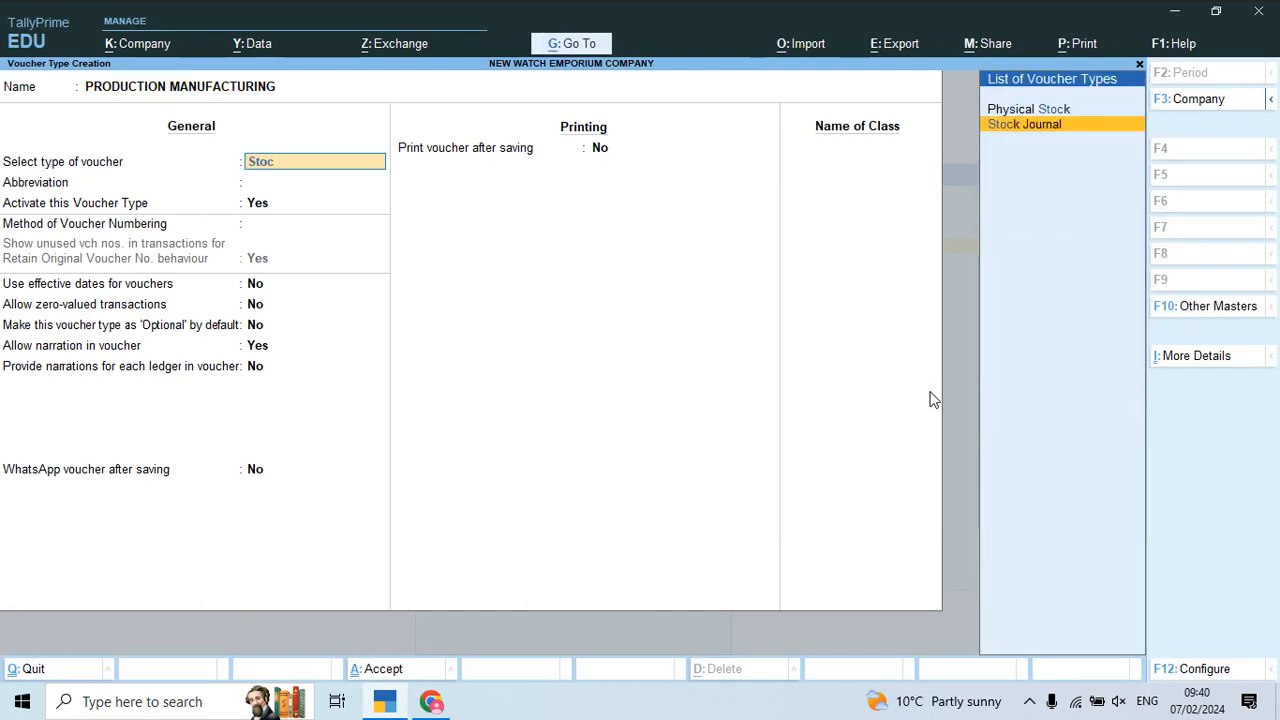
pyautogui.press('Return')
pyautogui.press('Return')
pyautogui.press('Return')
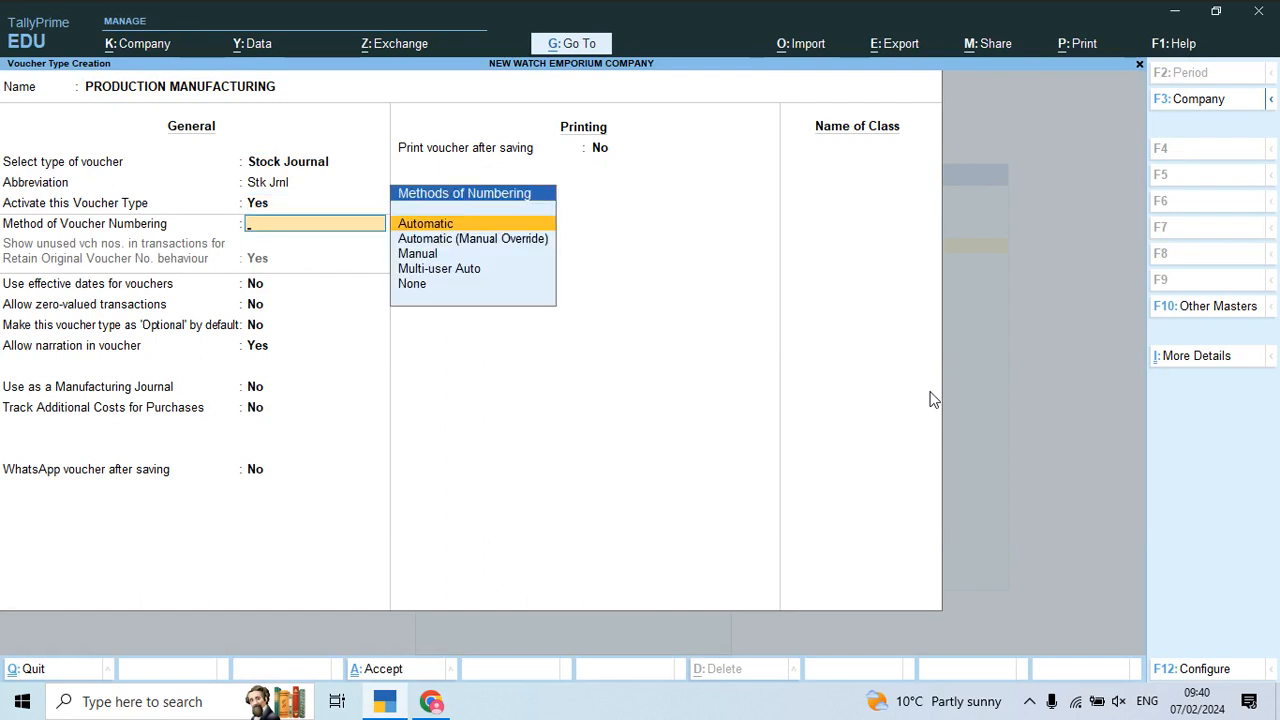
pyautogui.press('Return')
pyautogui.press('Return')
pyautogui.press('Return')
pyautogui.press('Return')
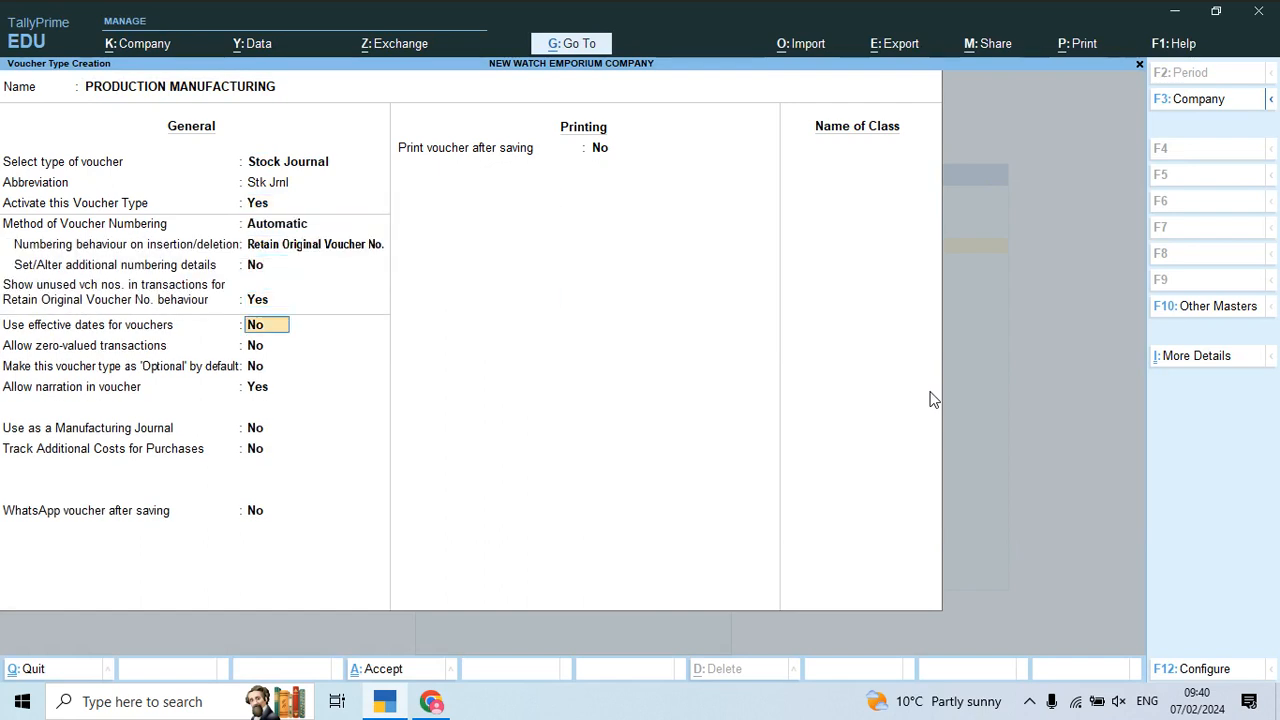
# - Keep the effective date, zero-value, optional and narration defaults, and set Use as a Manufacturing Journal to Yes
pyautogui.press('Return')
pyautogui.press('Return')
pyautogui.press('Return')
pyautogui.press('Return')
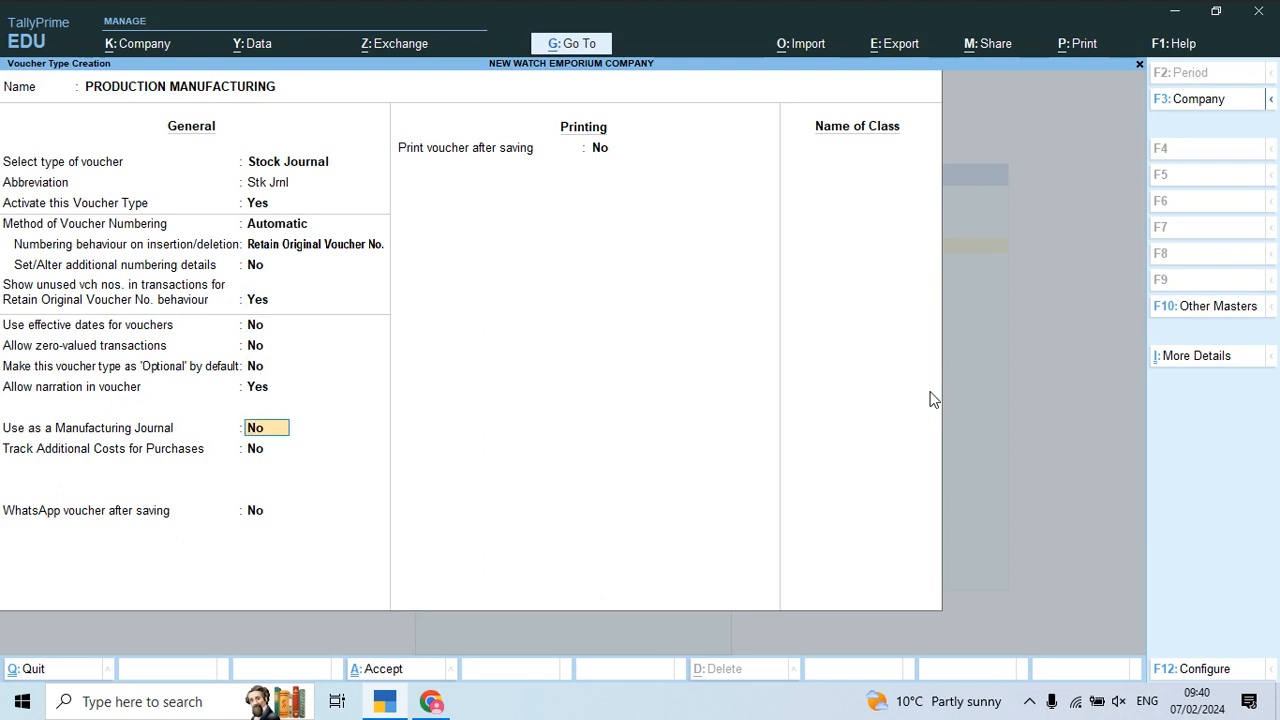
pyautogui.write('y')
pyautogui.press('Return')
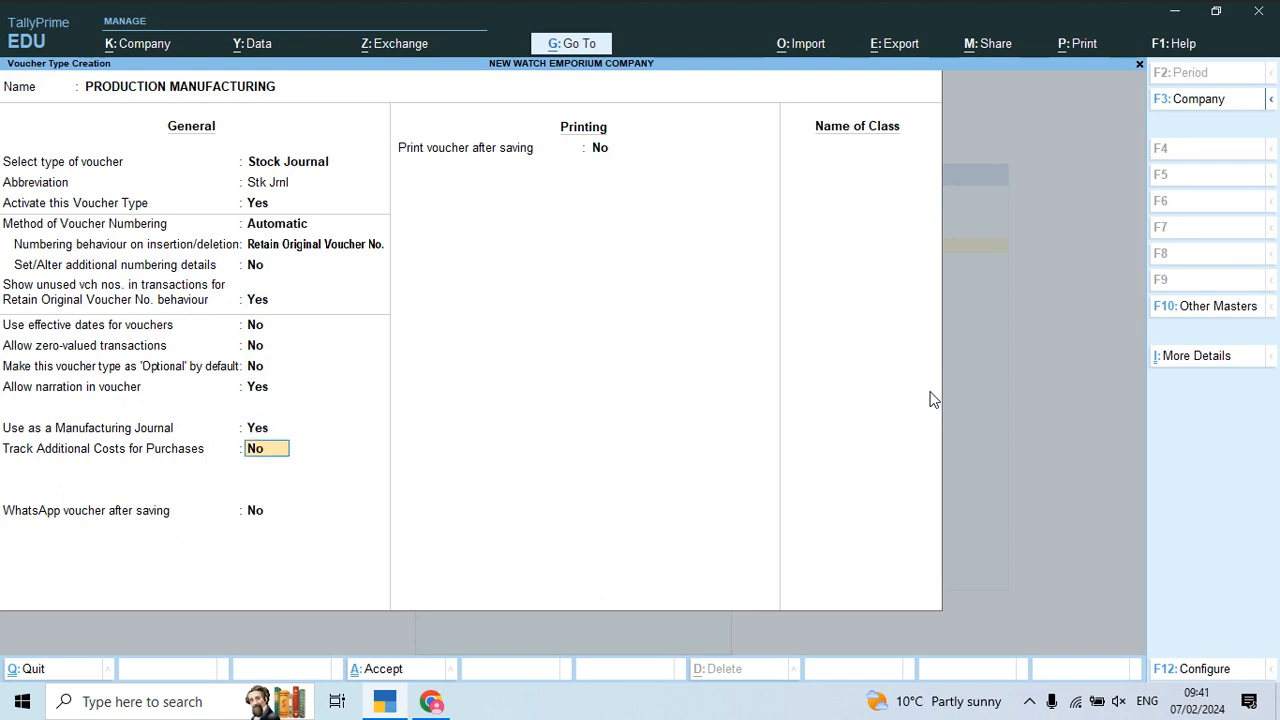
# - Set Track Additional Costs for Purchases to Yes, leave printing after saving at No, and save the voucher type
pyautogui.write('y')
pyautogui.press('Up')
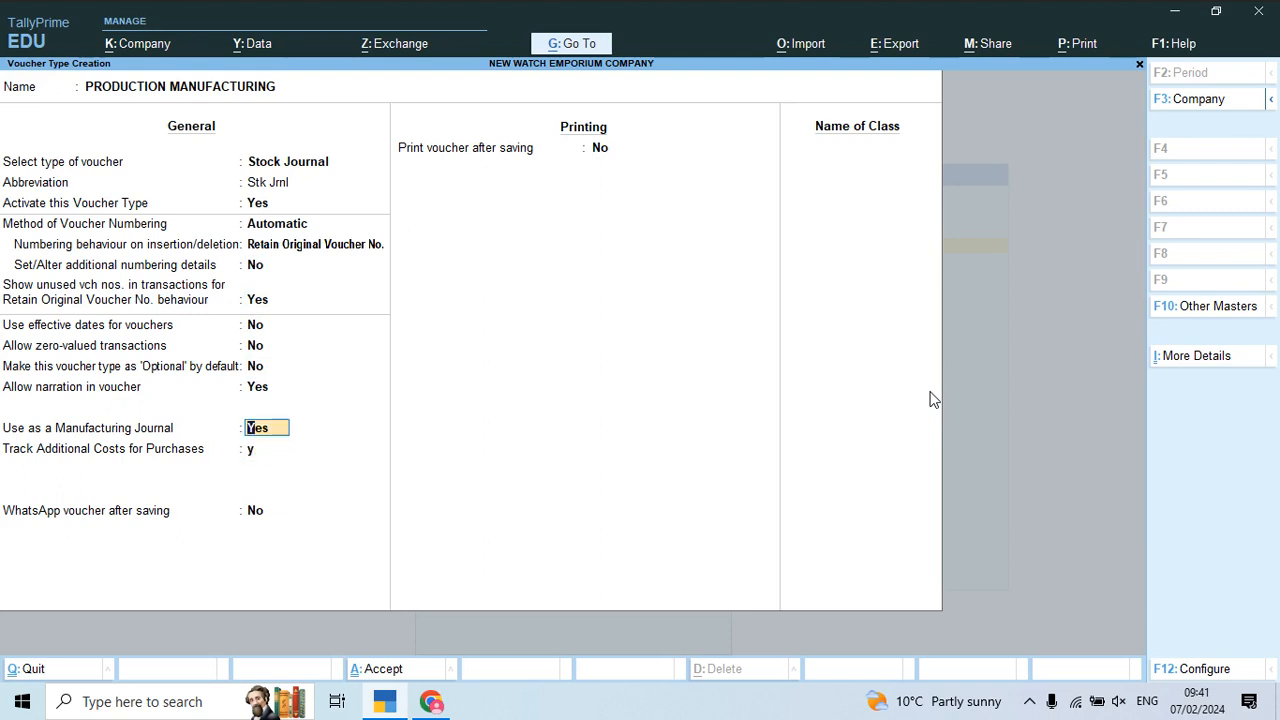
pyautogui.press('Return')
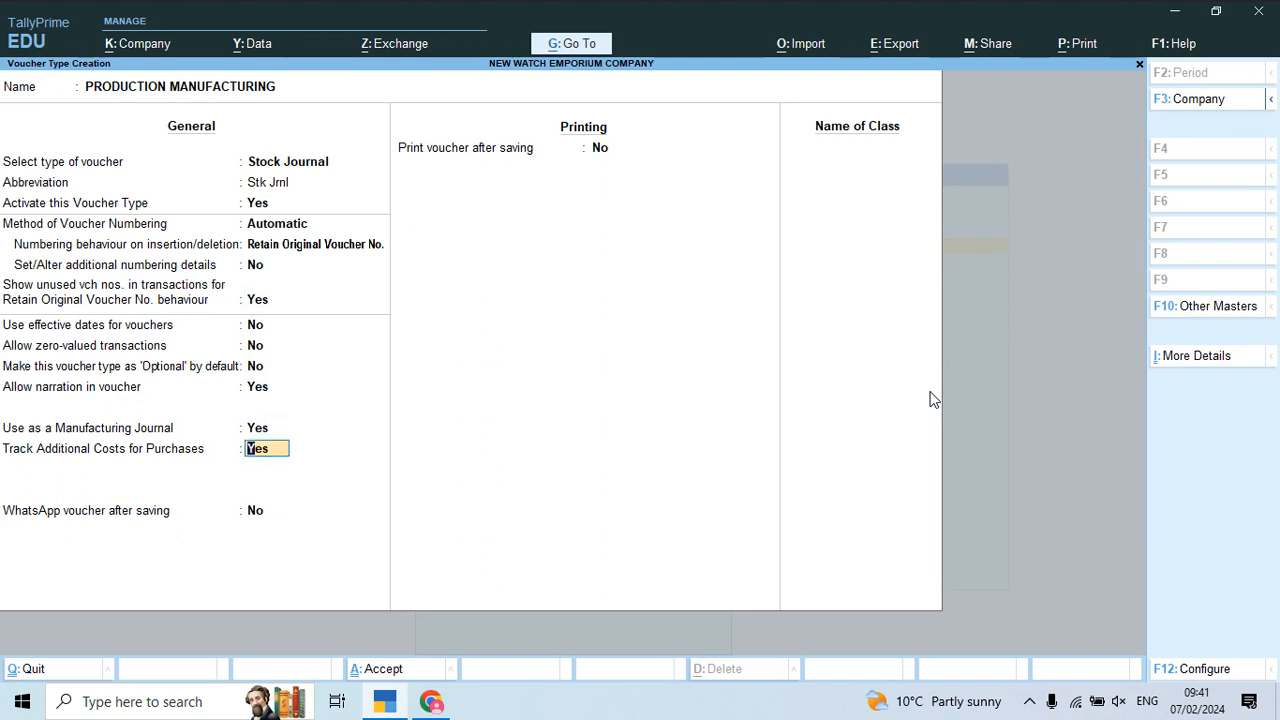
pyautogui.press('Return')
pyautogui.press('Return')
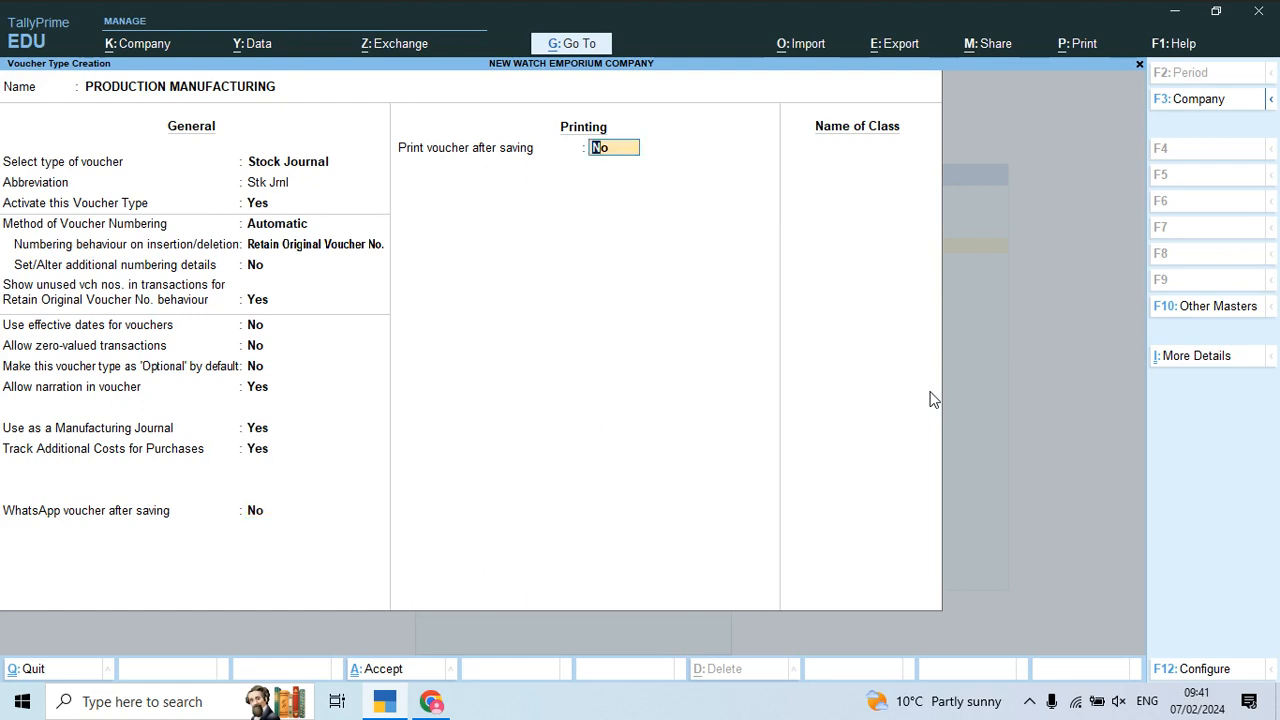
pyautogui.press('Return')
pyautogui.press('Return')
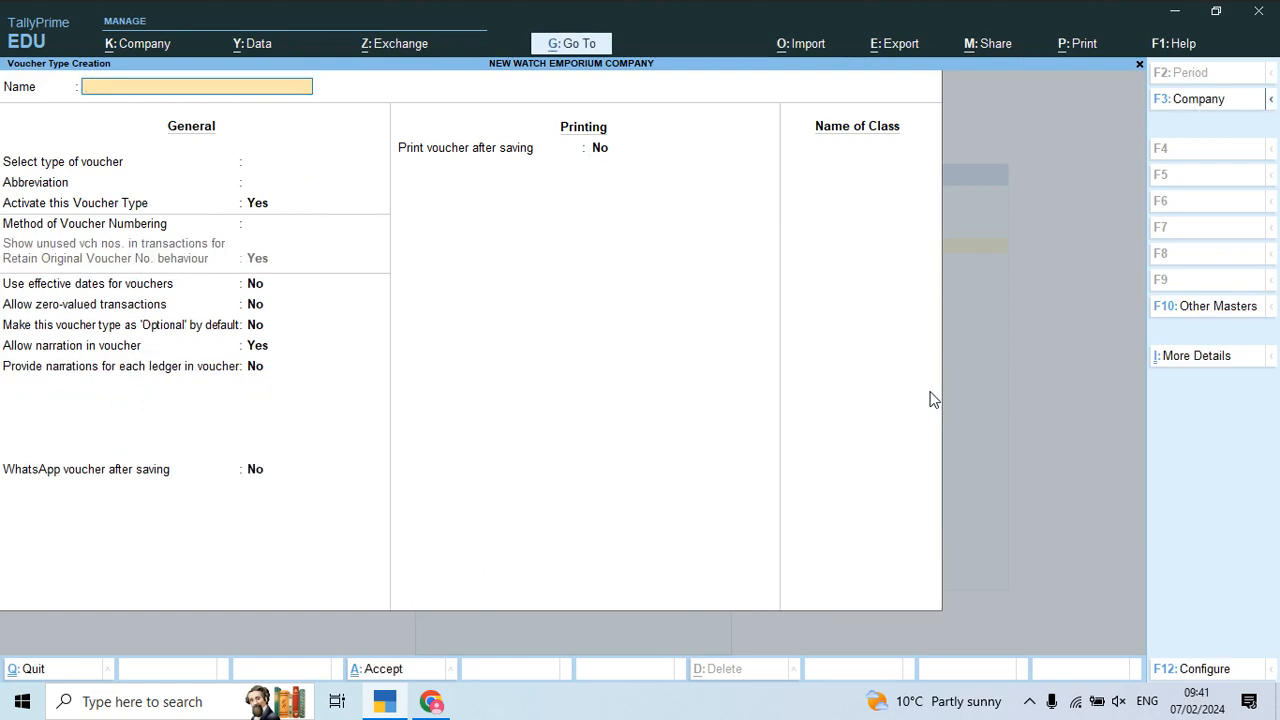
# - Leave the blank voucher type form and start creating a new Stock Item inventory master
pyautogui.press('Escape')
pyautogui.press('Escape')
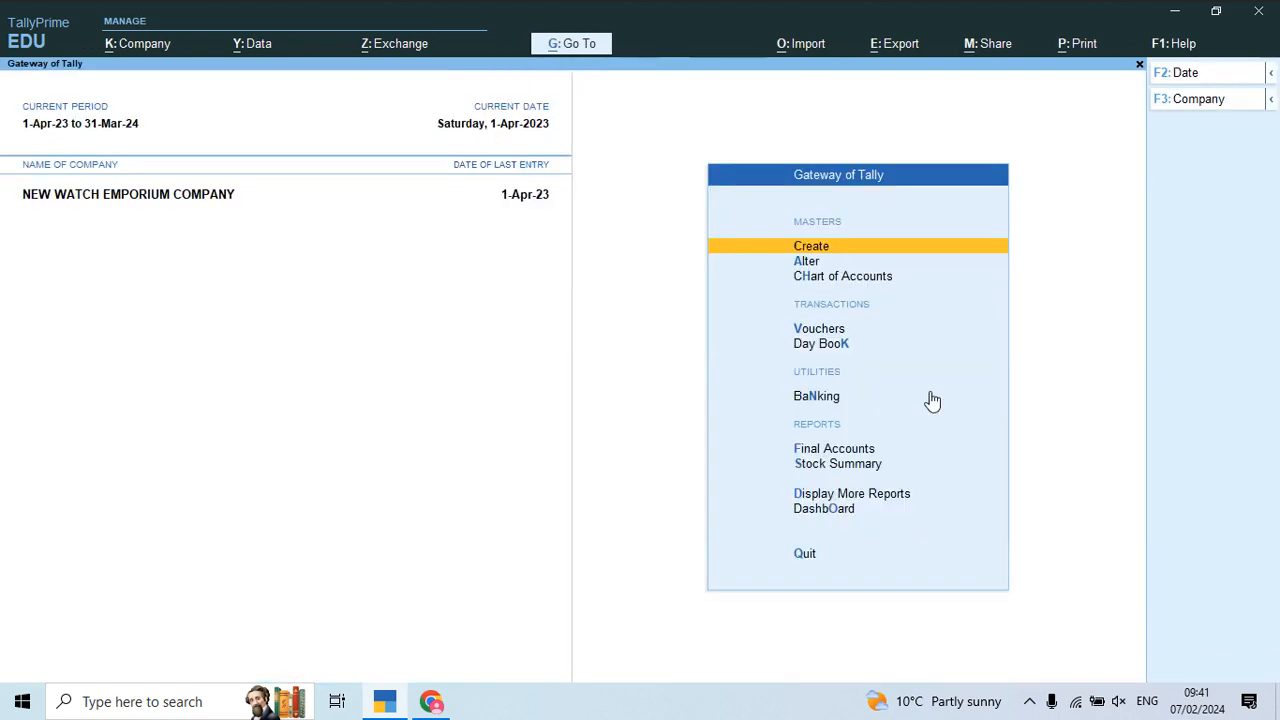
pyautogui.press('Return')
pyautogui.press('Down')
pyautogui.press('Down')
pyautogui.press('Down')
pyautogui.press('Down')
pyautogui.press('Down')
pyautogui.press('Down')
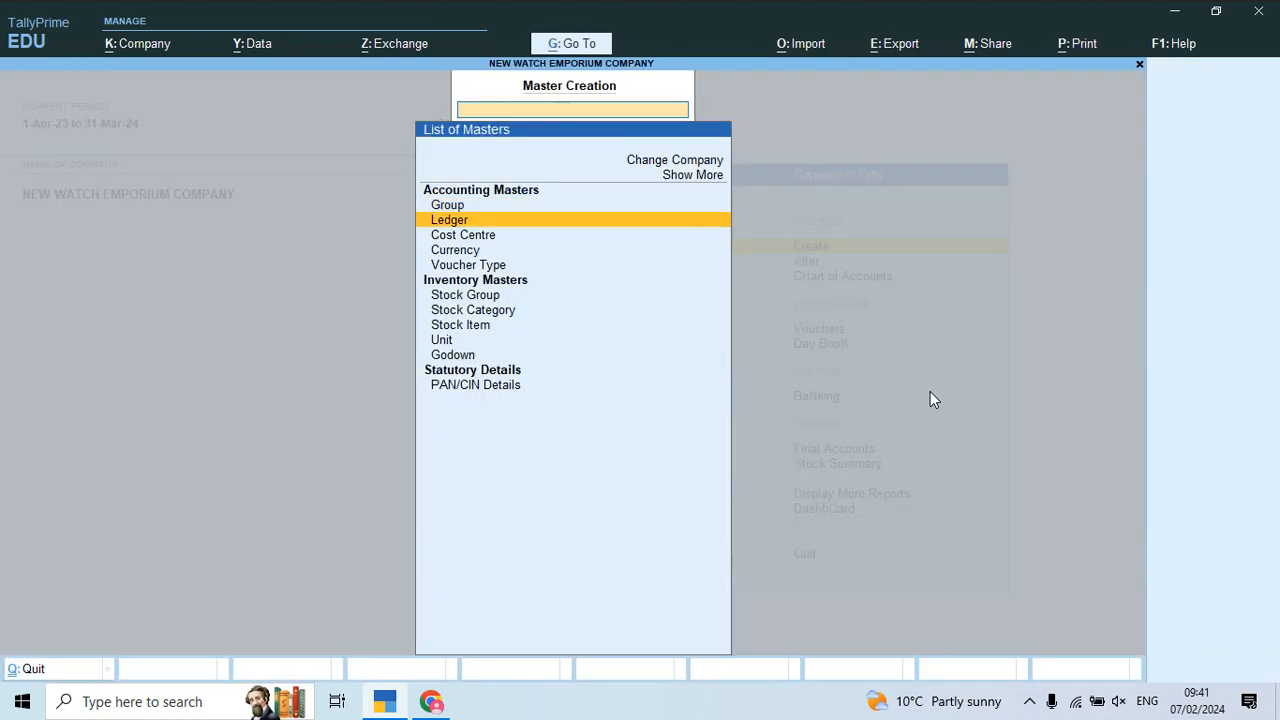
pyautogui.press('Down')
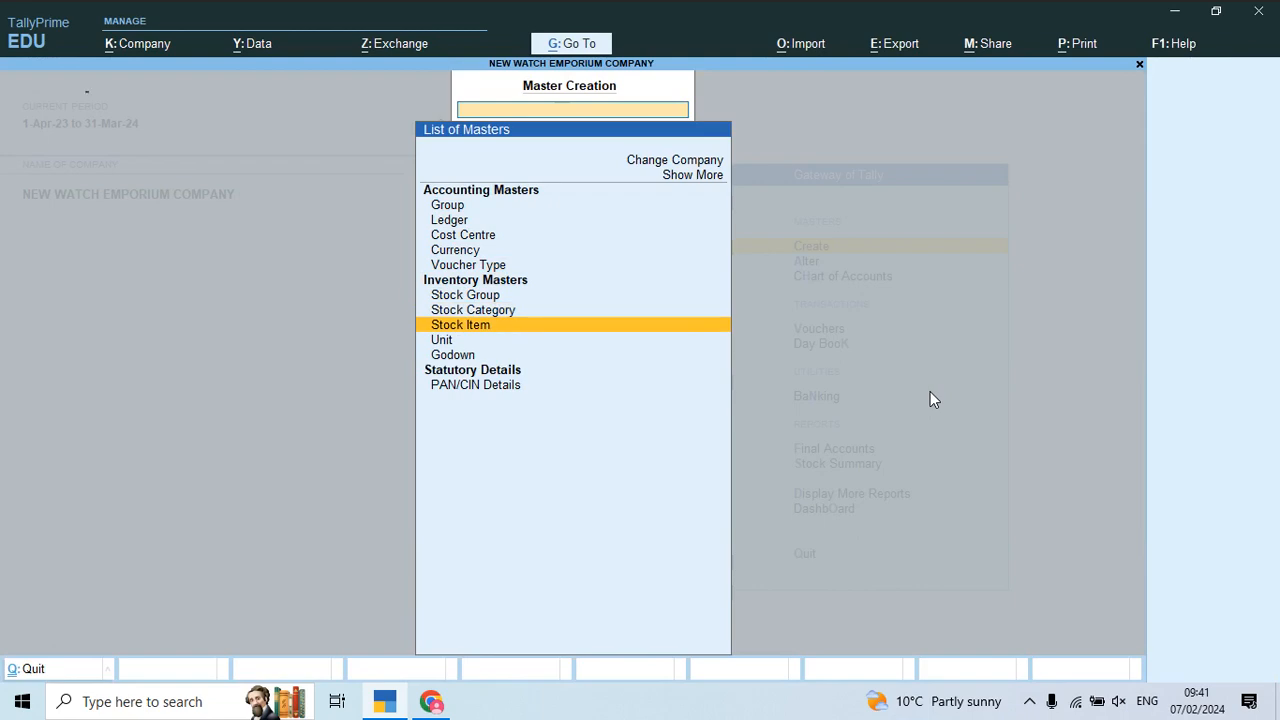
pyautogui.press('Return')
# - Copy Black Dial Leather Strap Watch from the PDF in Chrome and paste it as the stock item's name in TallyPrime
pyautogui.hotkey('alt', 'Tab')
pyautogui.click(844, 454)
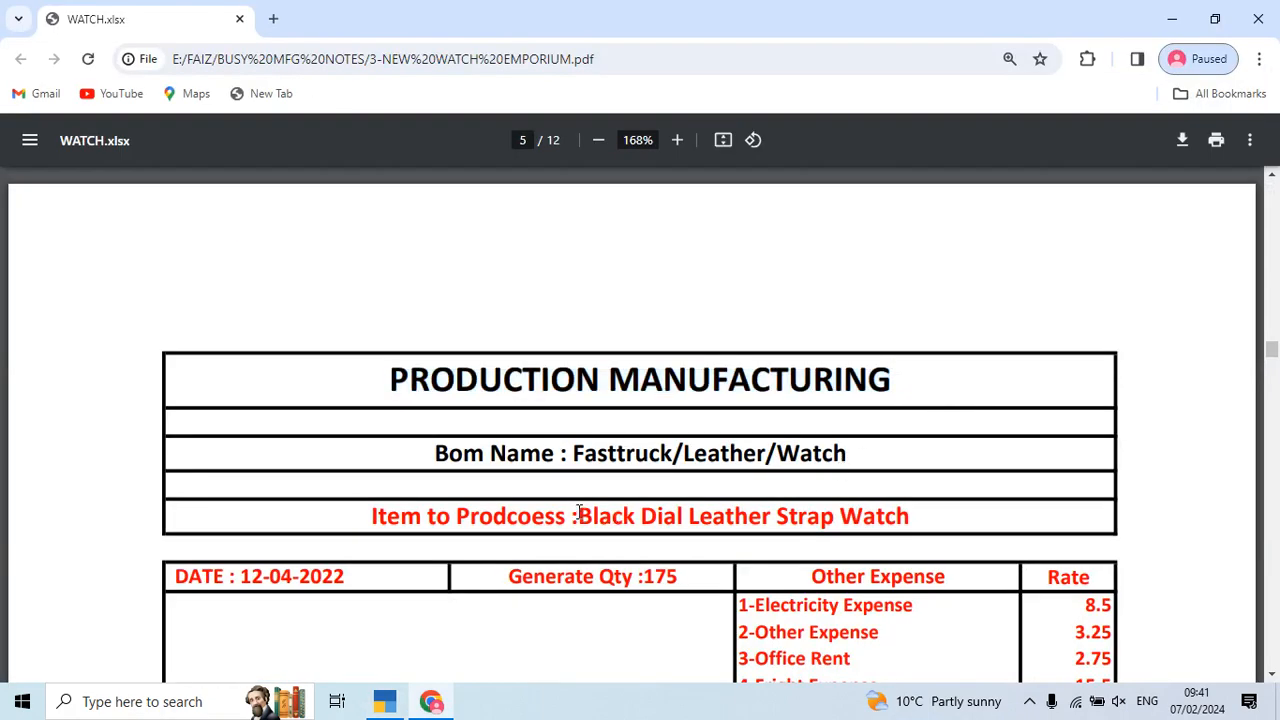
pyautogui.moveTo(578, 512); pyautogui.dragTo(682, 515)
pyautogui.click(946, 518)
pyautogui.moveTo(910, 516); pyautogui.dragTo(588, 516)
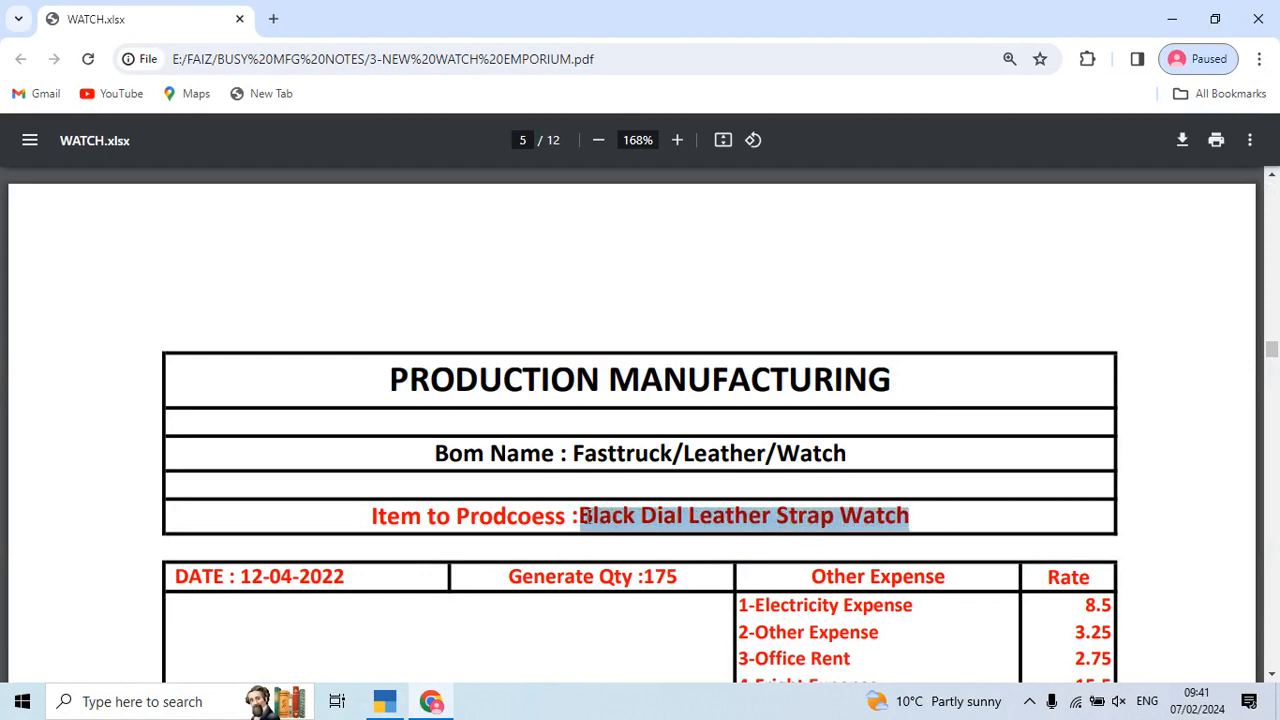
pyautogui.scroll(-1, 1190, 556)
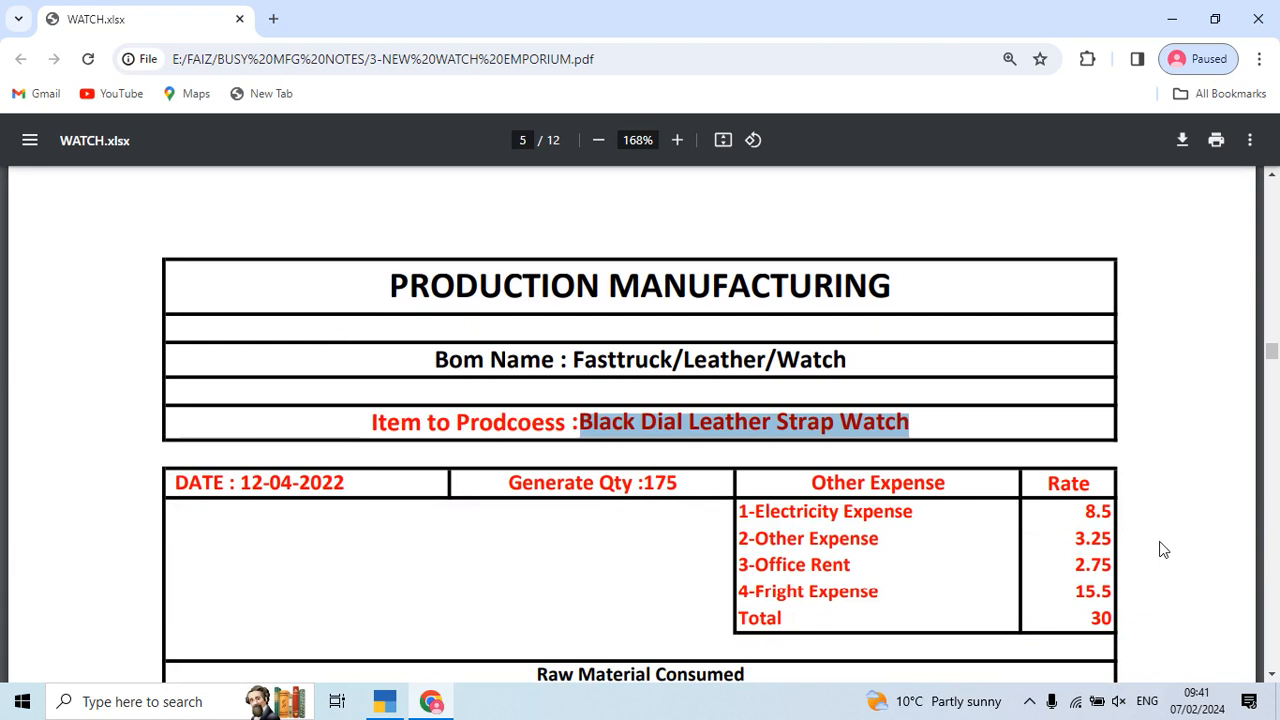
pyautogui.hotkey('alt', 'Tab')
pyautogui.hotkey('ctrl', 'alt', 'v')
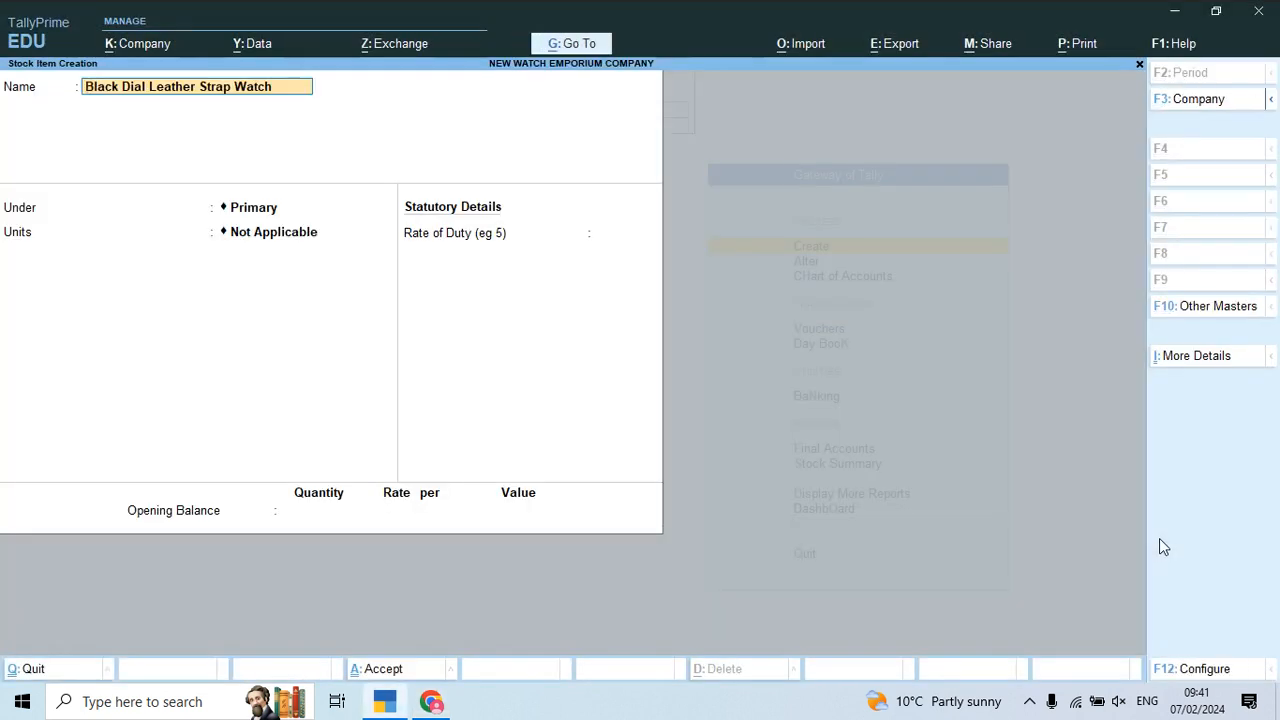
pyautogui.press('Return')
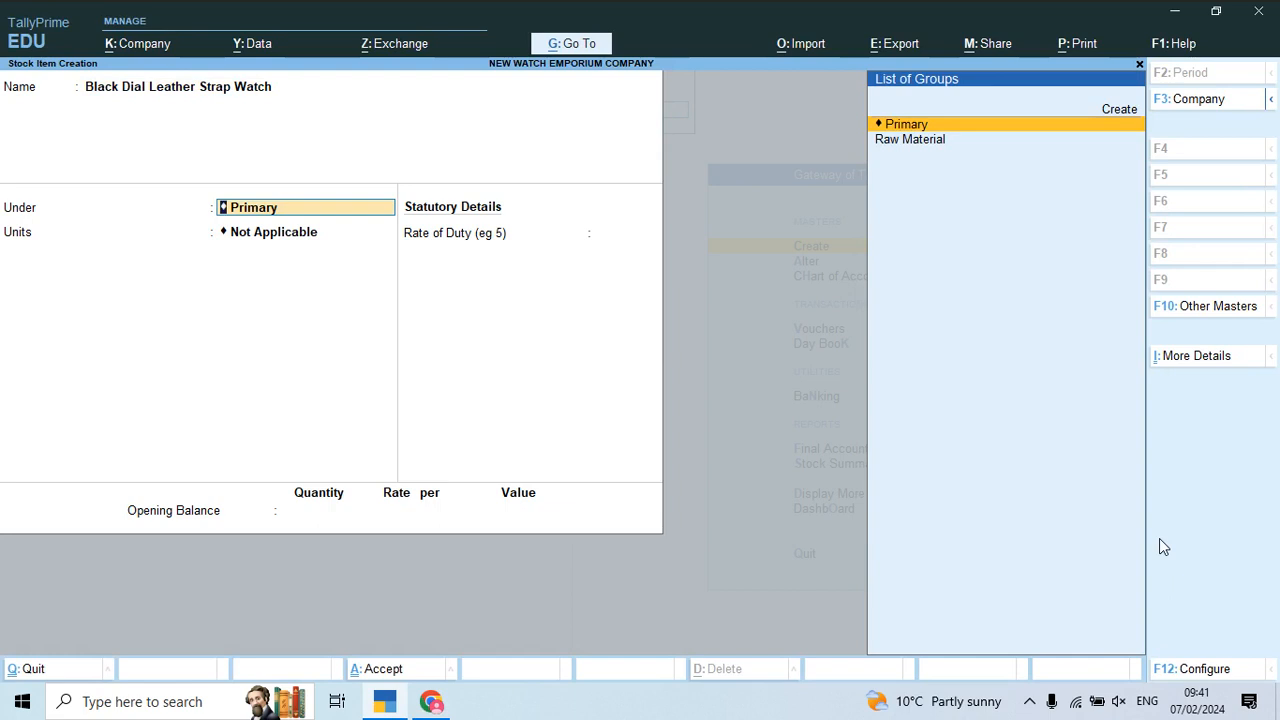
# - Create a stock group named Finish Goods under Primary for this item, leaving the adding of item quantities at No
pyautogui.hotkey('alt', 'c')
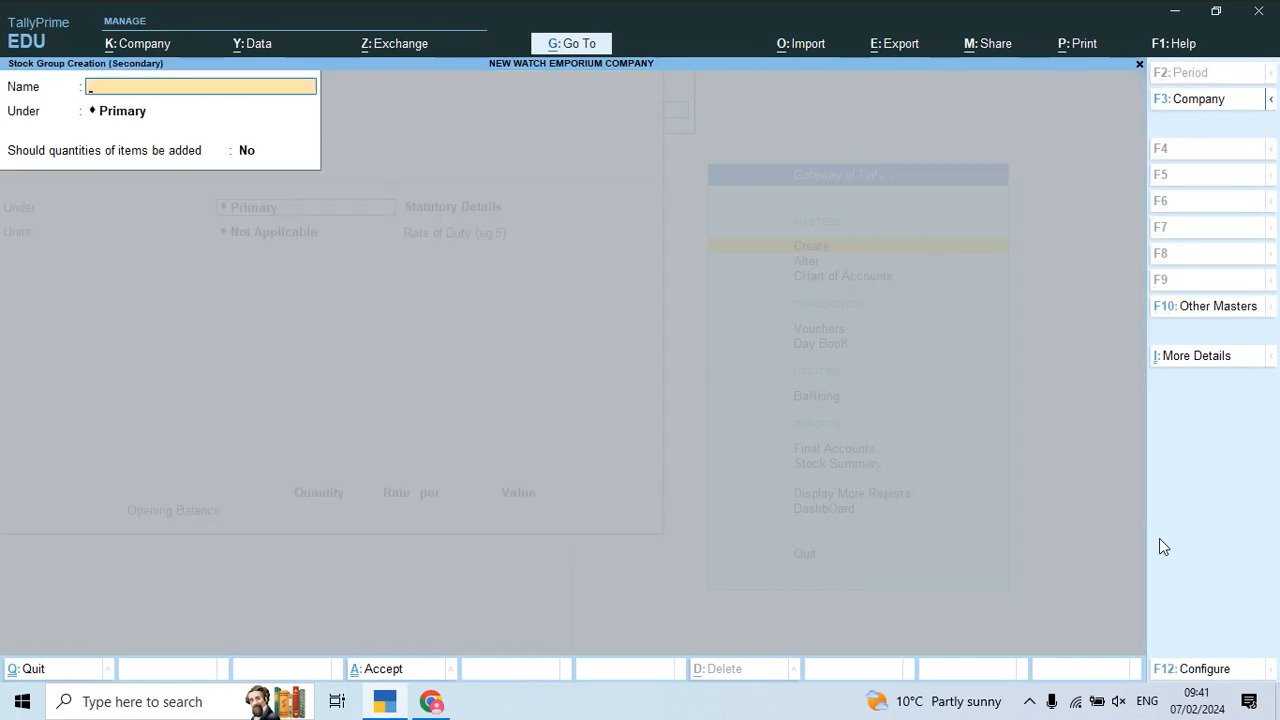
pyautogui.write('Finish Goods')
pyautogui.press('Return')
pyautogui.press('Return')
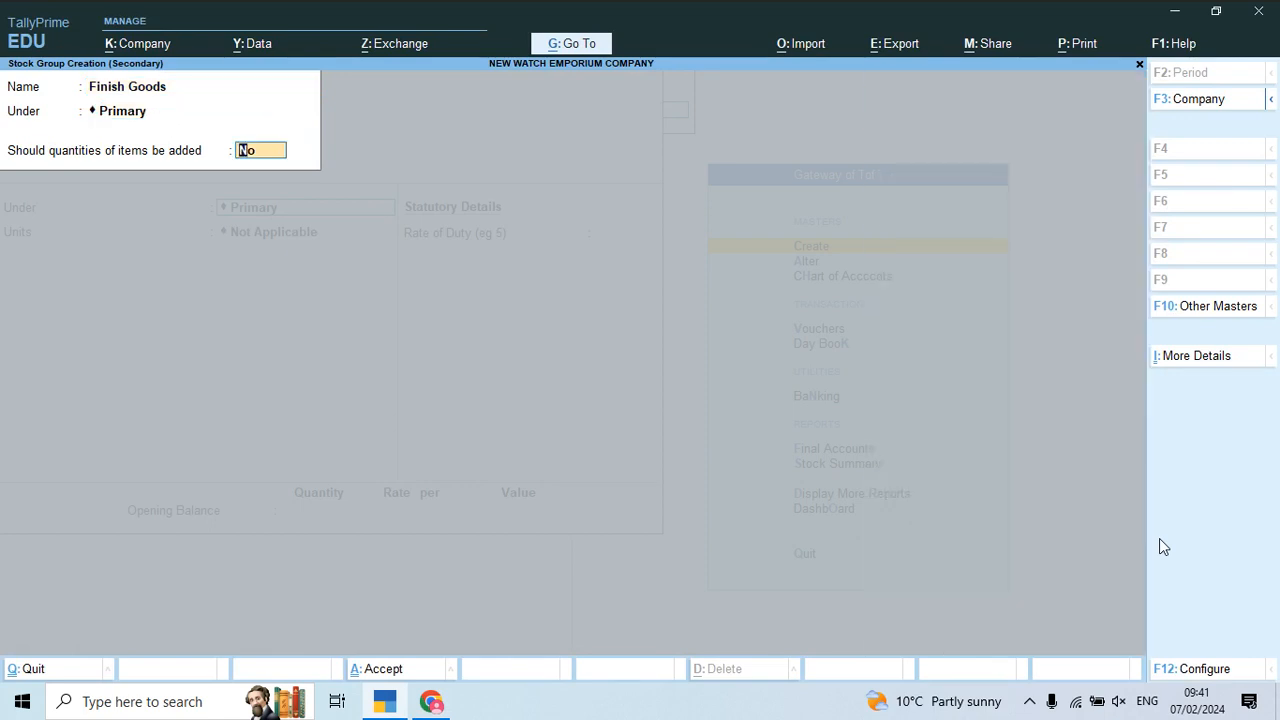
pyautogui.press('Return')
# - Place the stock item under Finish Goods and set its units to PCS
pyautogui.press('Return')
pyautogui.press('Down')
pyautogui.press('Down')
pyautogui.press('Down')
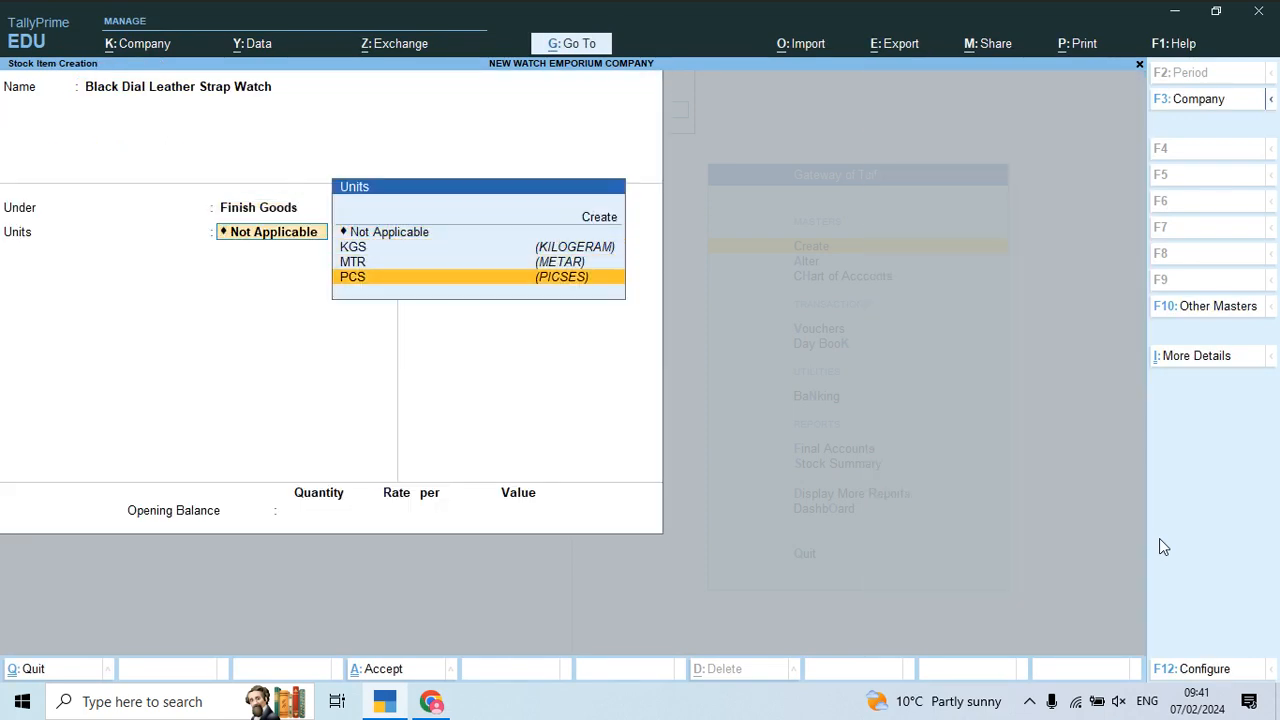
pyautogui.press('Return')
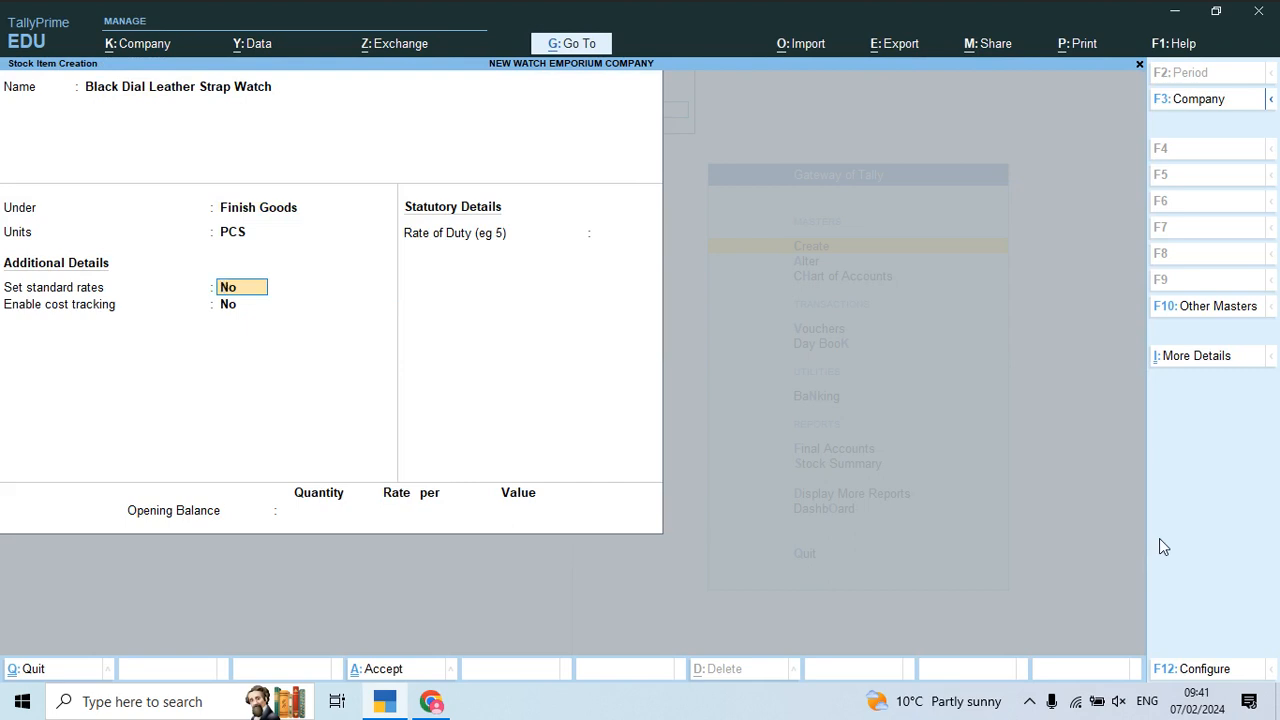
# - Set Components List (Bill of Materials) in Stock Items to Yes in the stock item configuration and accept it
pyautogui.press('F12')
pyautogui.press('Down')
pyautogui.press('Down')
pyautogui.press('Down')
pyautogui.press('Down')
pyautogui.press('Down')
pyautogui.press('Down')
pyautogui.press('Down')
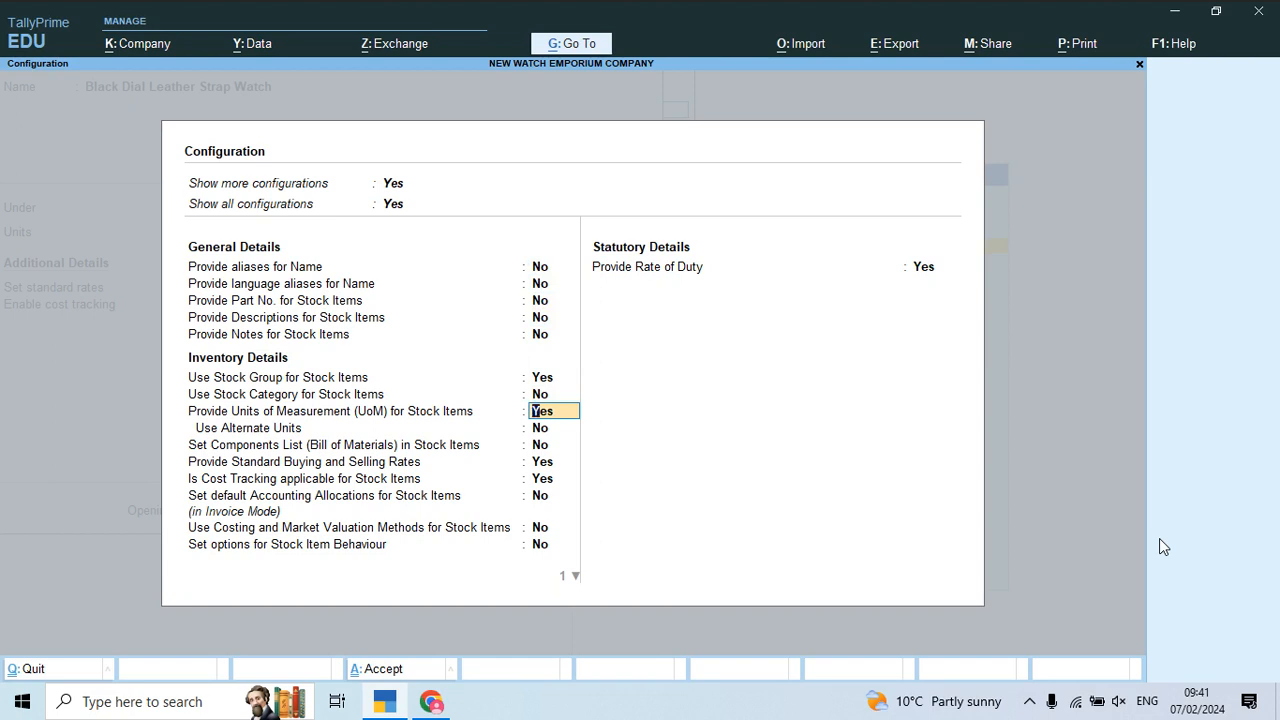
pyautogui.press('Down')
pyautogui.press('Down')
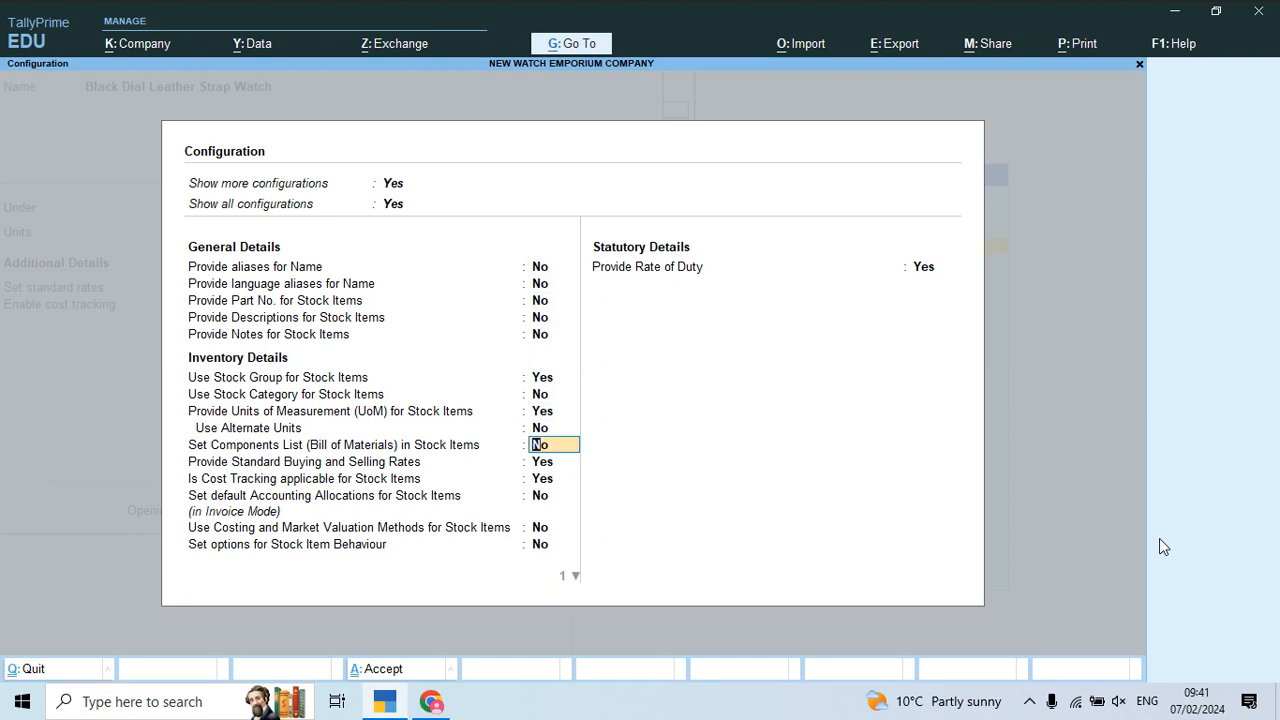
pyautogui.write('y')
pyautogui.press('Return')
pyautogui.press('Up')
pyautogui.hotkey('ctrl', 'a')
# - Set the item's components (BOM) to Yes and name the BOM Fasttruck/Leather/Watch, copied from the PDF in Chrome
pyautogui.press('Up')
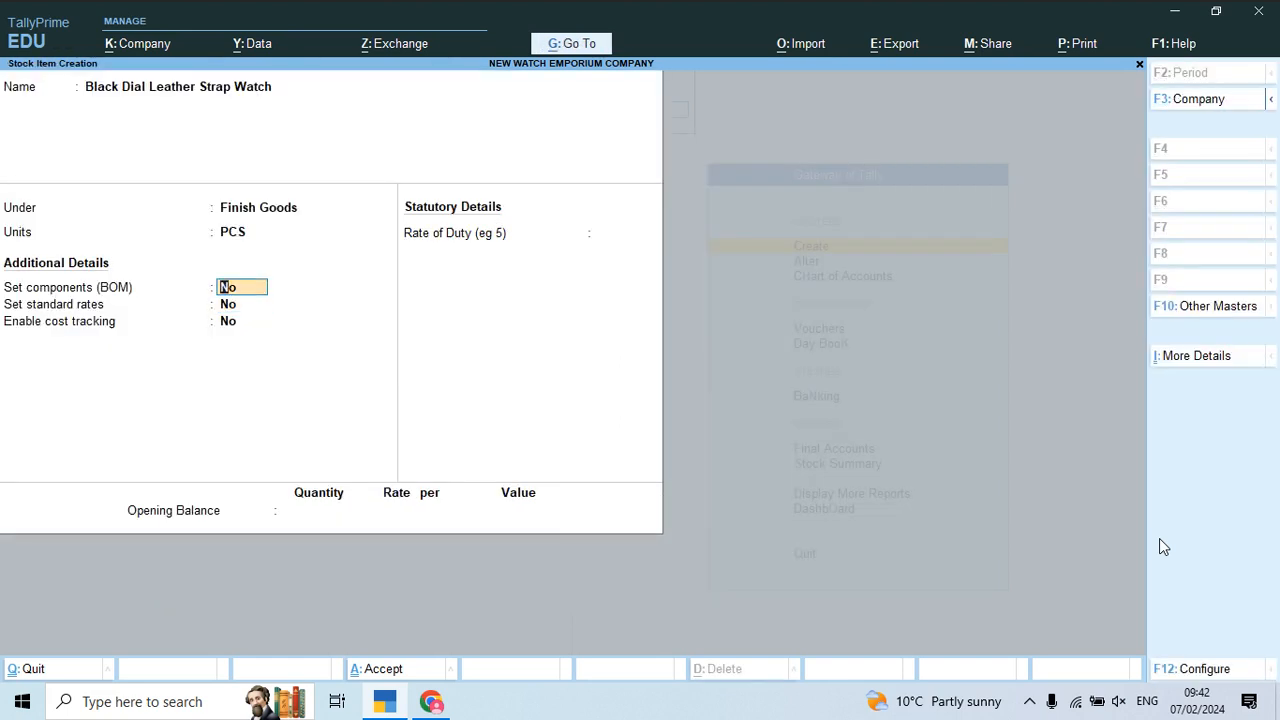
pyautogui.write('y')
pyautogui.press('Return')
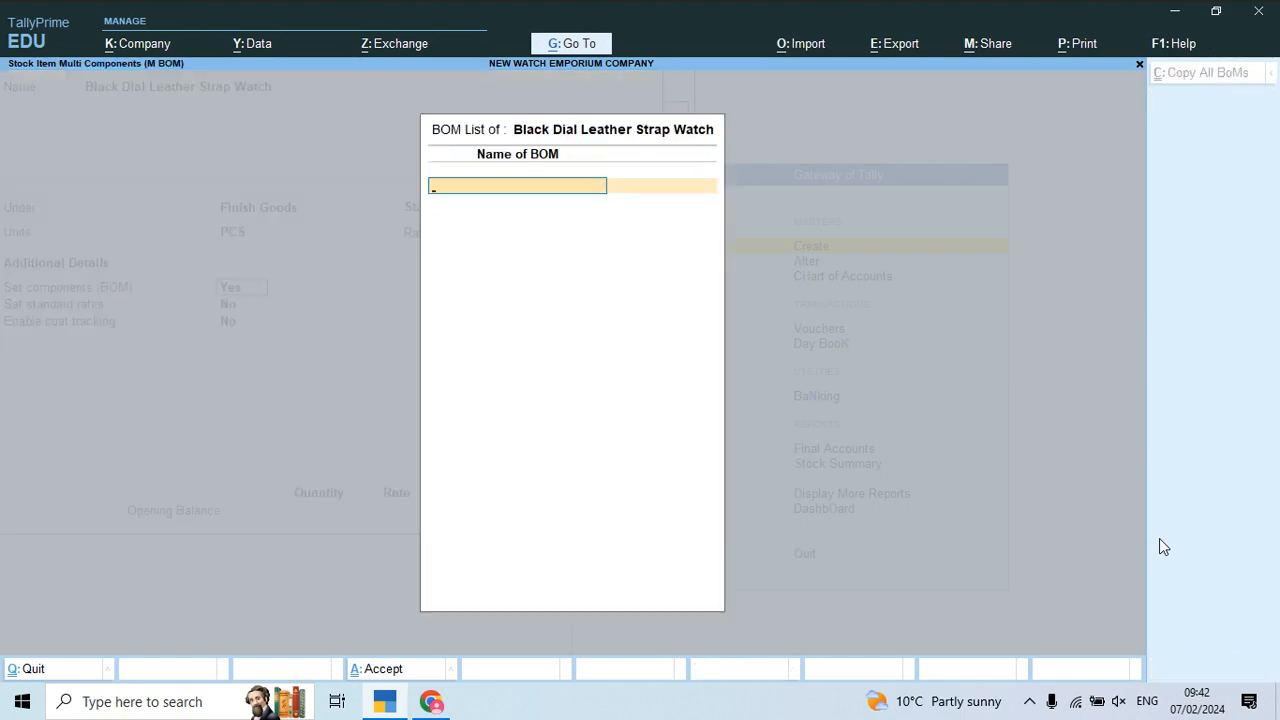
pyautogui.hotkey('alt', 'Tab')
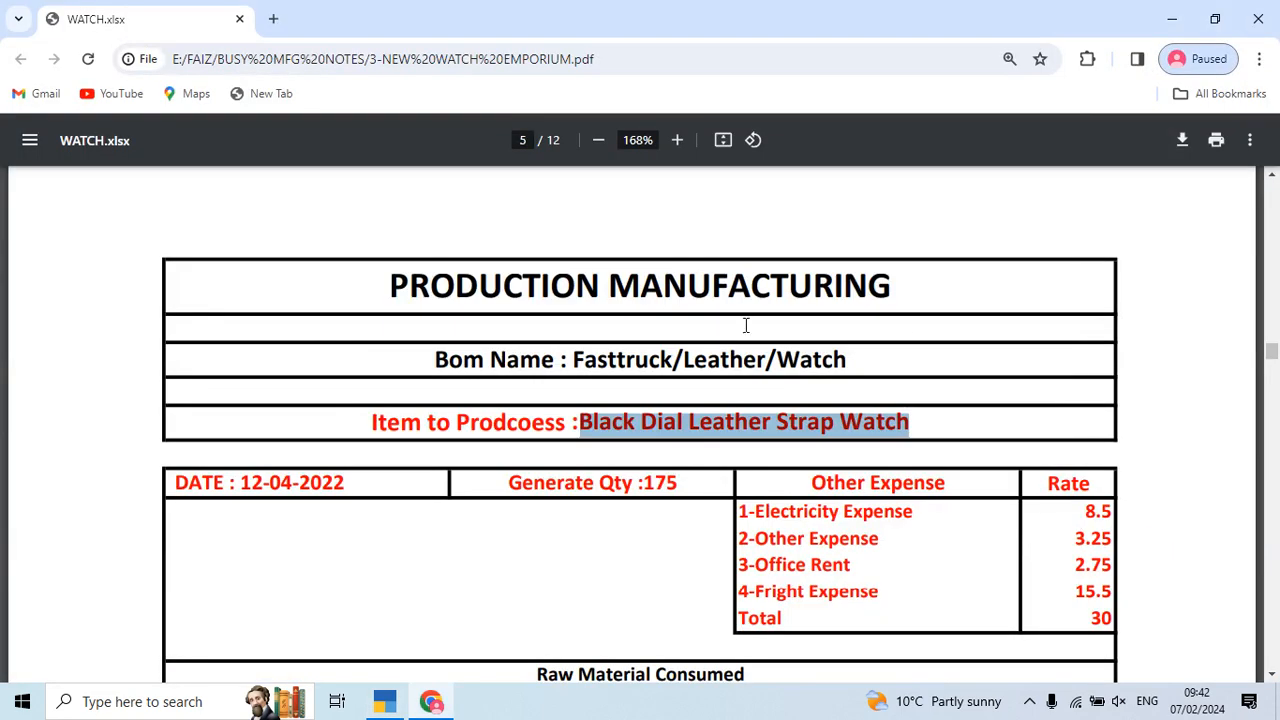
pyautogui.moveTo(574, 359); pyautogui.dragTo(862, 358)
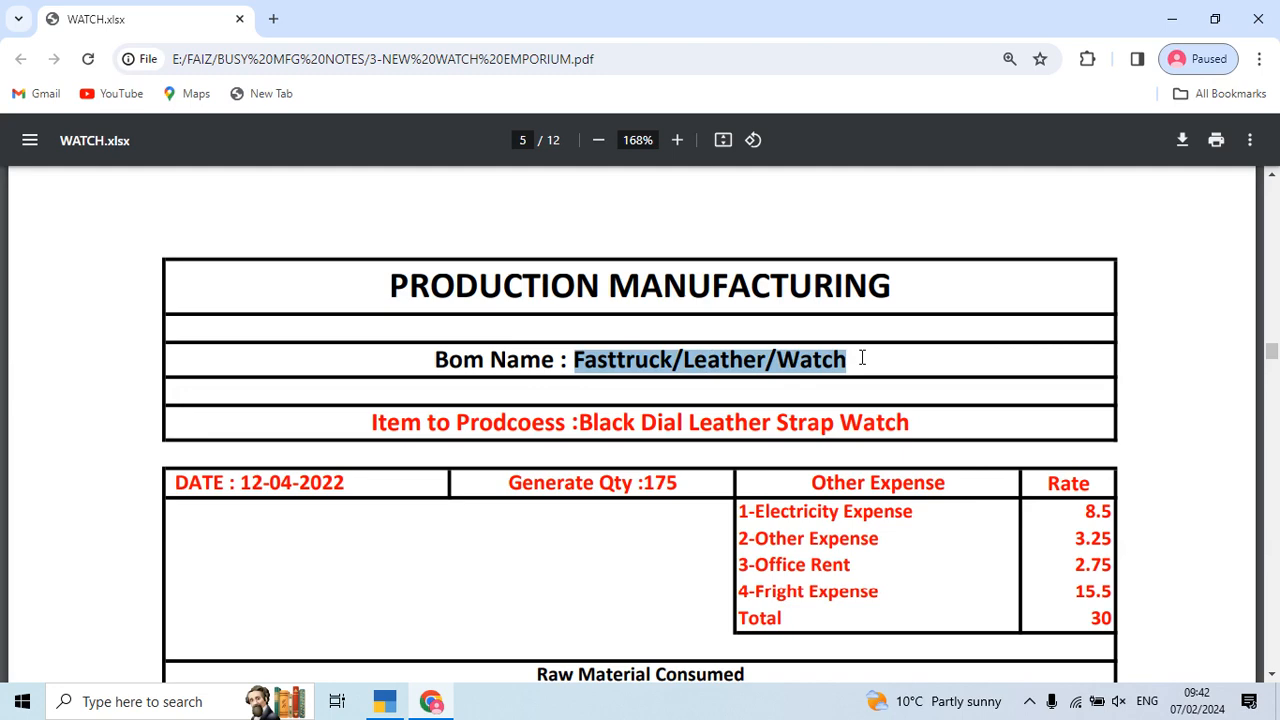
pyautogui.hotkey('ctrl', 'c')
pyautogui.hotkey('alt', 'Tab')
pyautogui.hotkey('ctrl', 'alt', 'v')
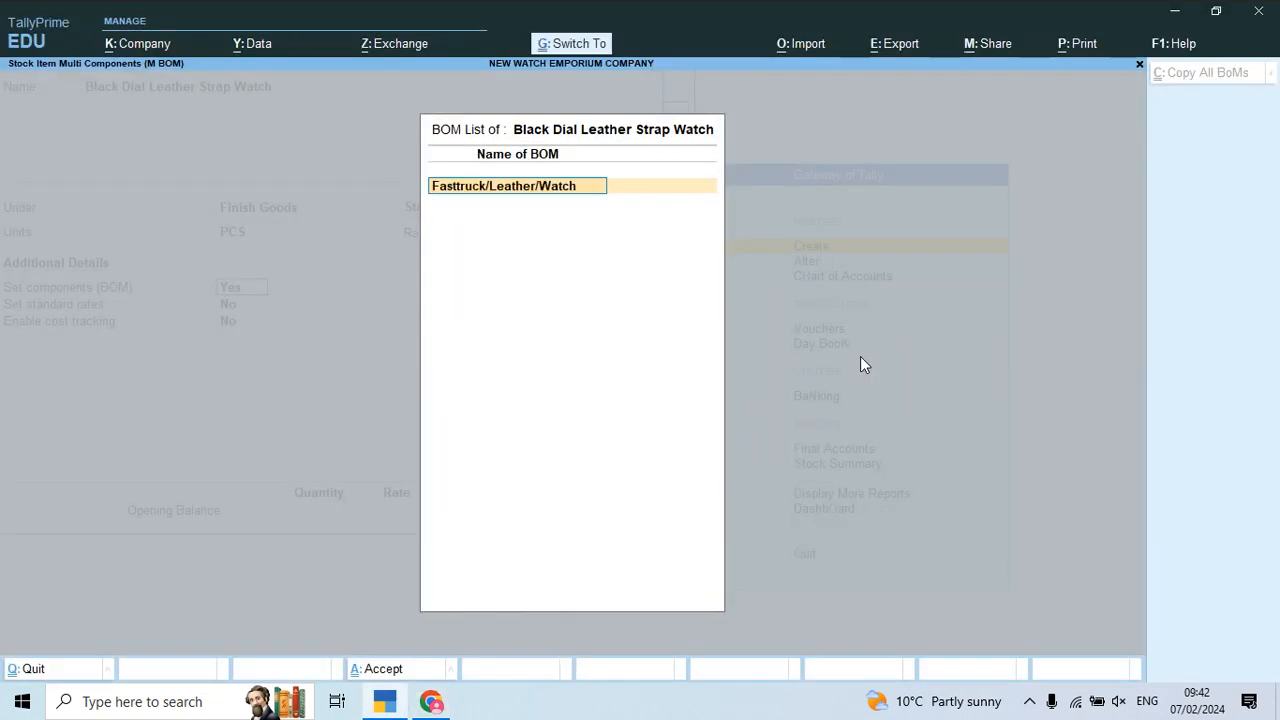
pyautogui.press('Return')
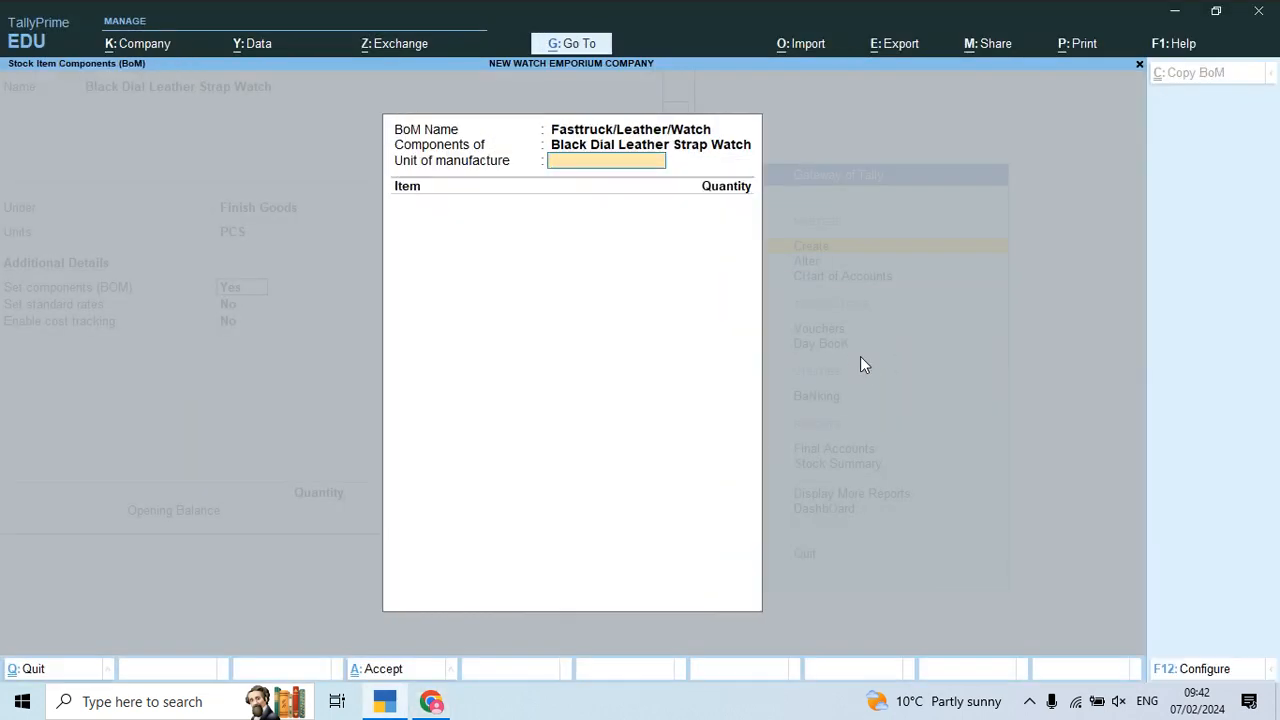
# - Set the unit of manufacture to 1 PCS and add 1 PCS of BRAND LOGO from the PDF's Raw Material Consumed list in Chrome
pyautogui.write('1')
pyautogui.press('Return')
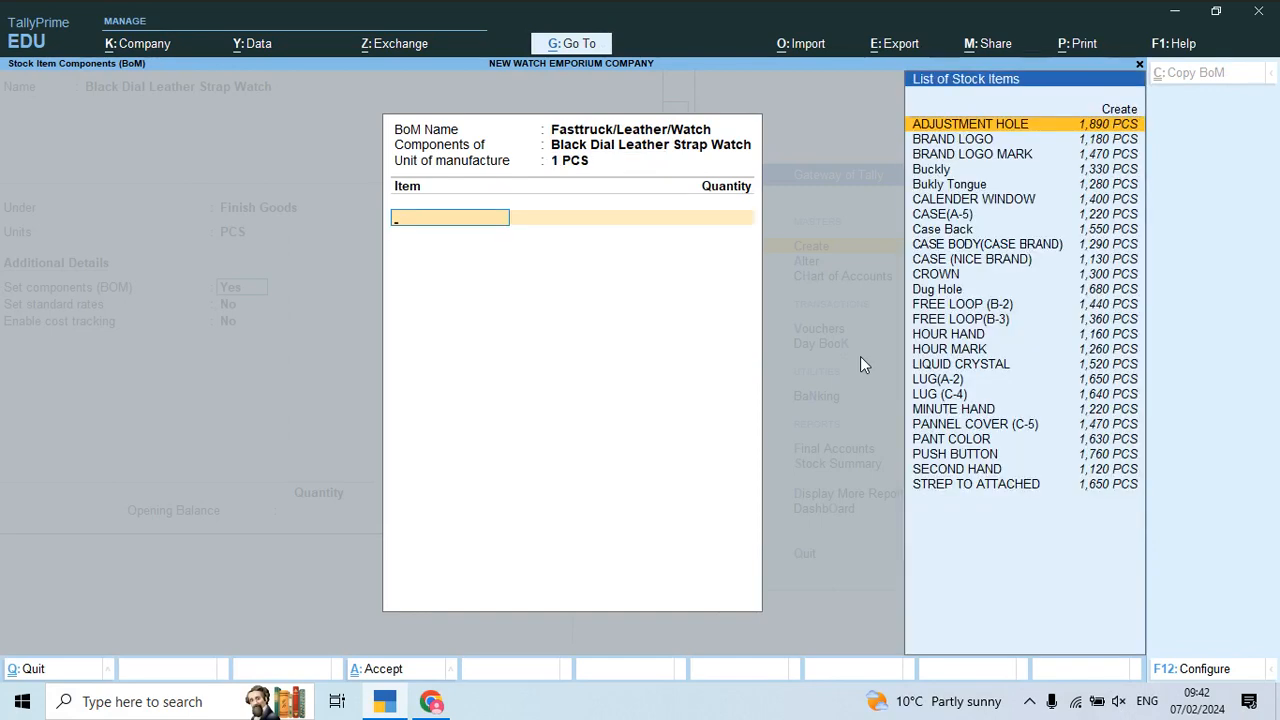
pyautogui.hotkey('alt', 'Tab')
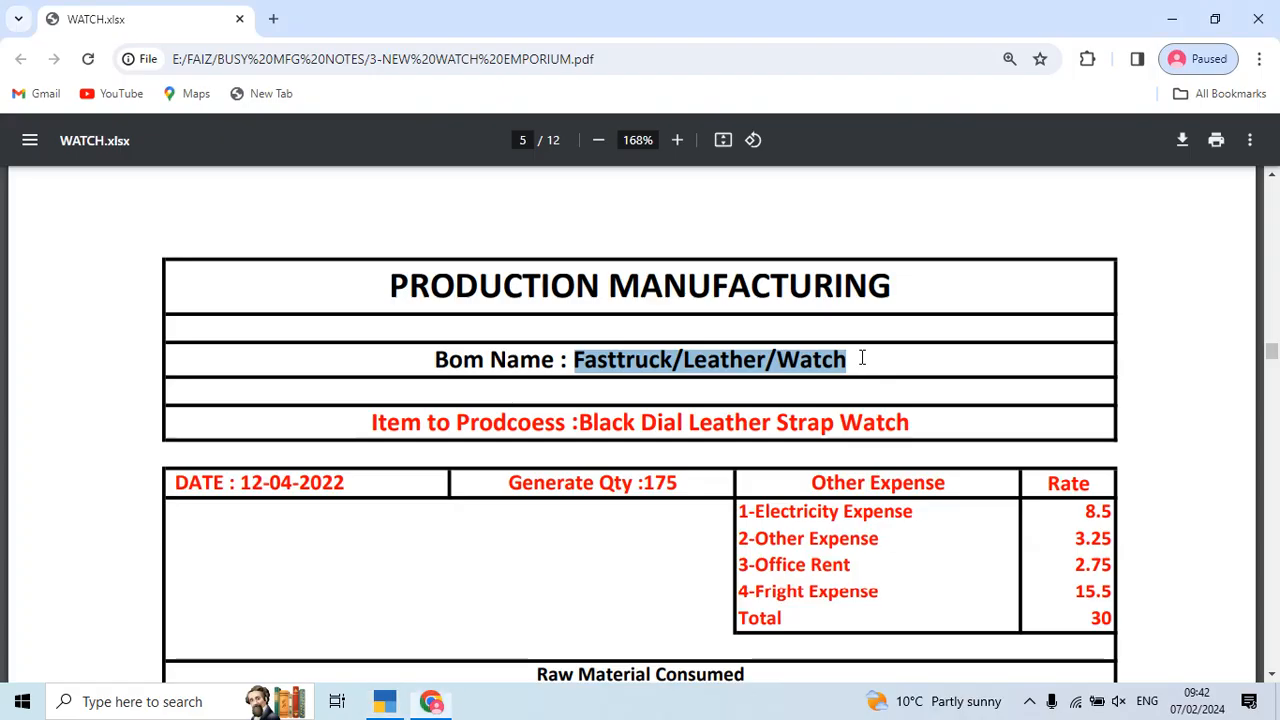
pyautogui.scroll(-2, 748, 420)
pyautogui.scroll(-2, 748, 420)
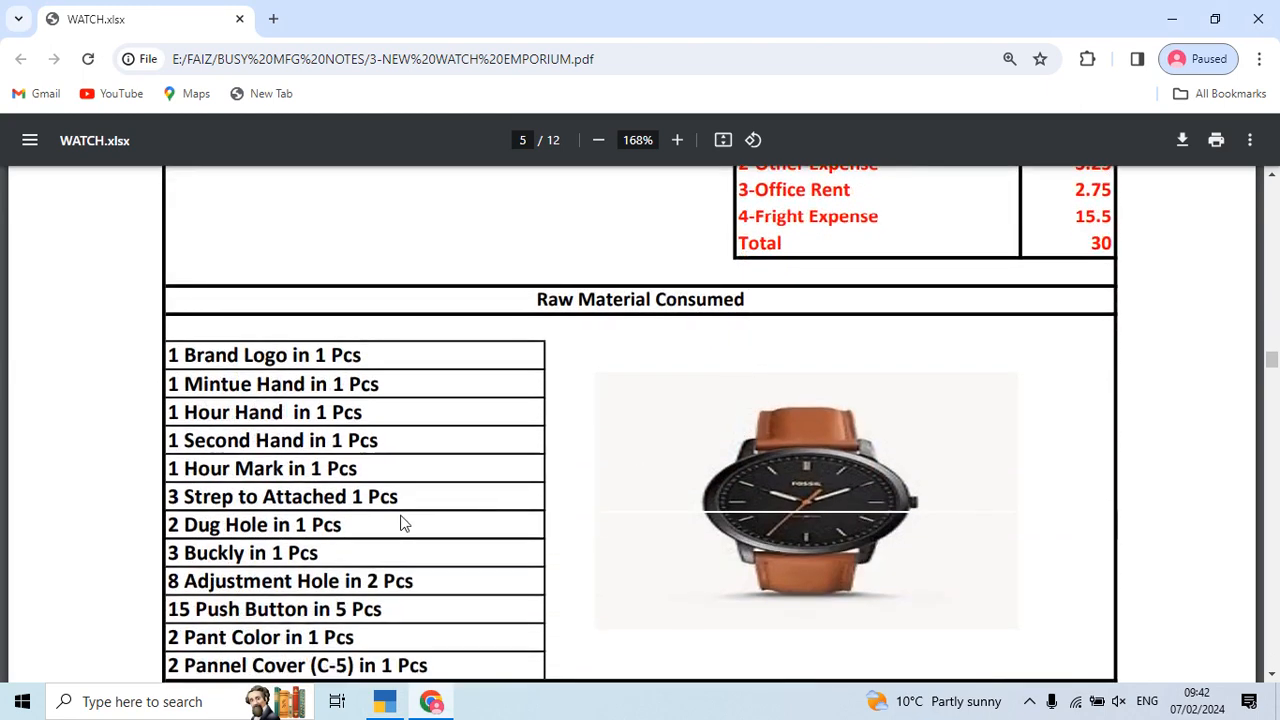
pyautogui.scroll(-1, 348, 428)
pyautogui.scroll(-1, 348, 428)
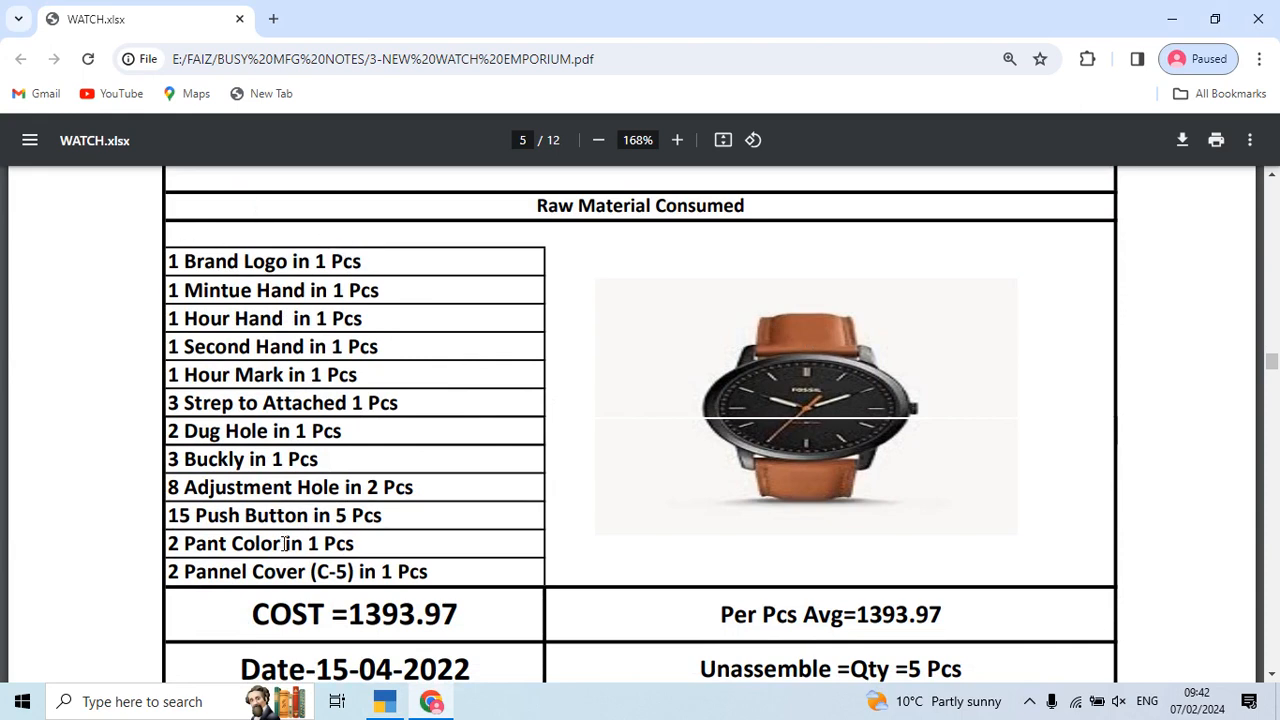
pyautogui.hotkey('alt', 'Tab')
pyautogui.write('Bra')
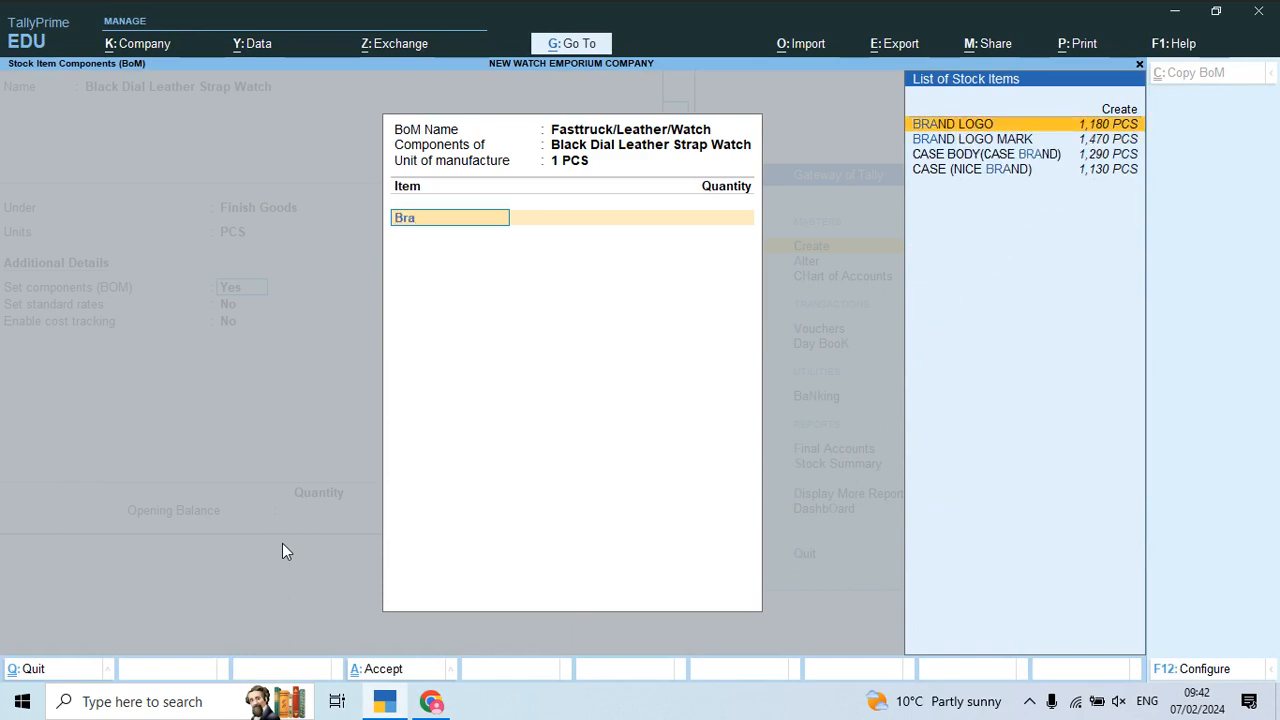
pyautogui.press('Return')
pyautogui.write('1')
pyautogui.press('Return')
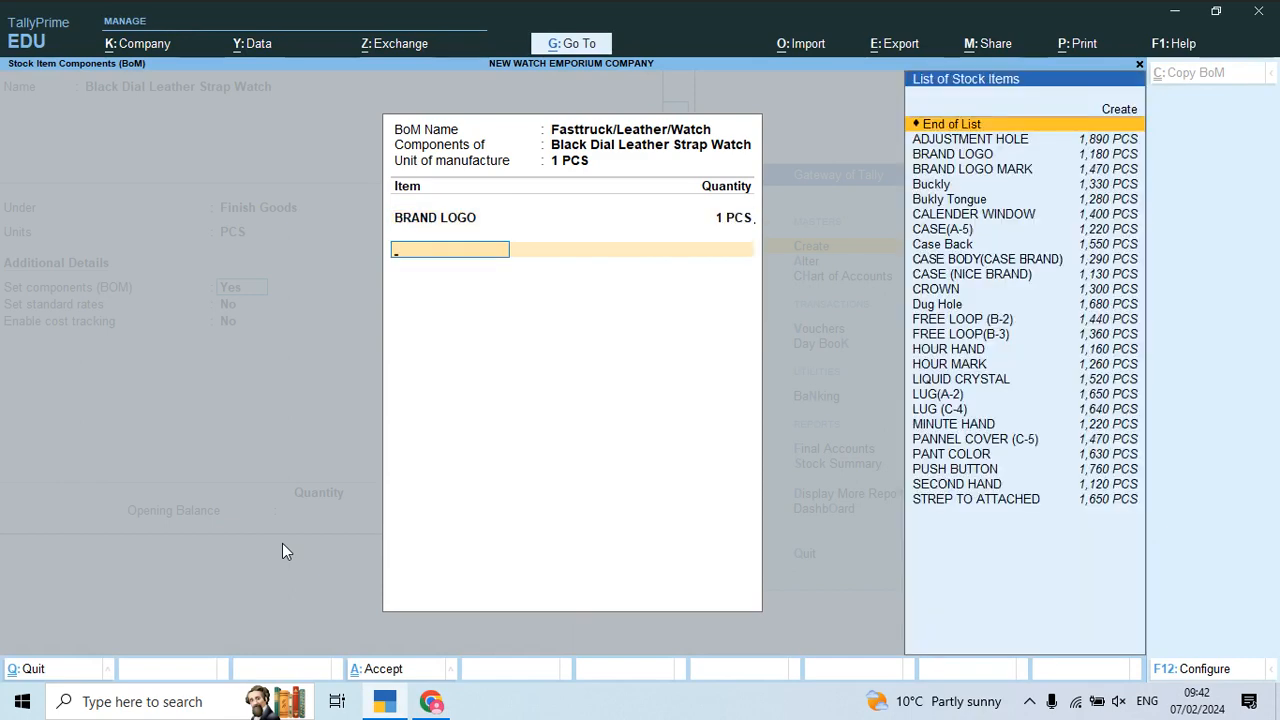
# - Add 1 PCS of MINUTE HAND to the BOM, checking the component list in the Chrome PDF
pyautogui.hotkey('alt', 'Tab')
pyautogui.hotkey('alt', 'Tab')
pyautogui.write('Min')
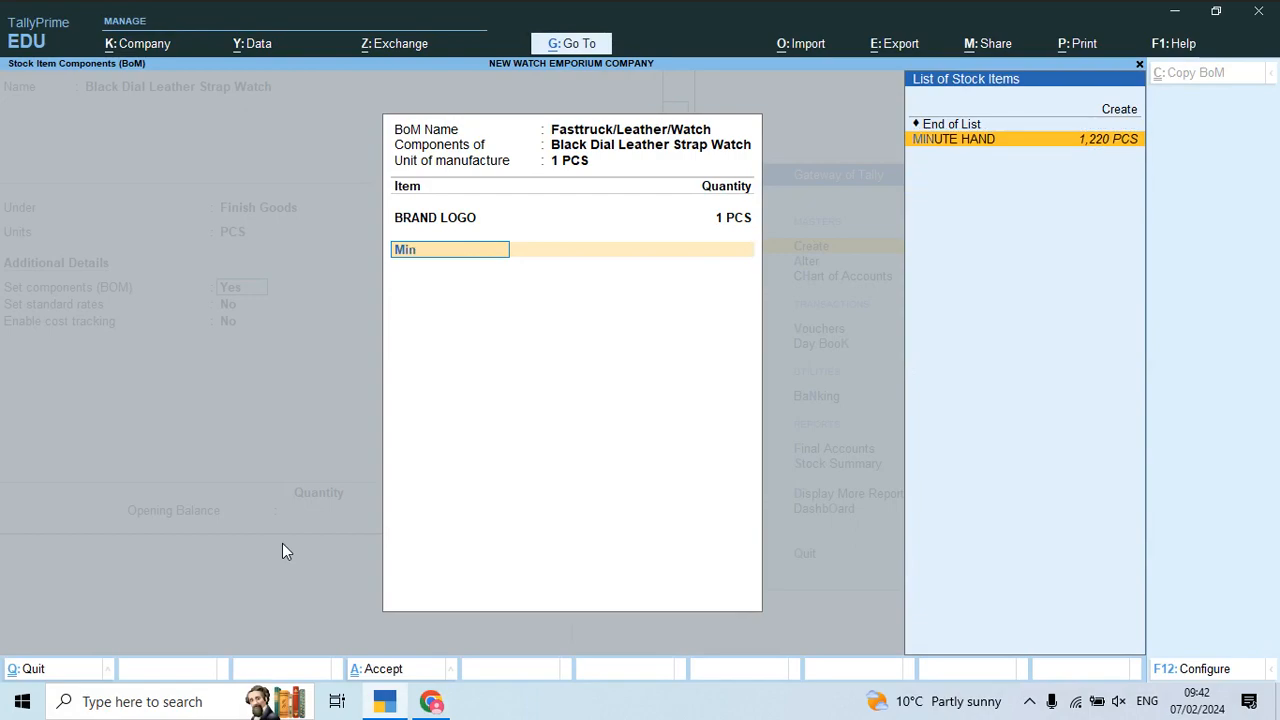
pyautogui.press('Return')
pyautogui.write('1')
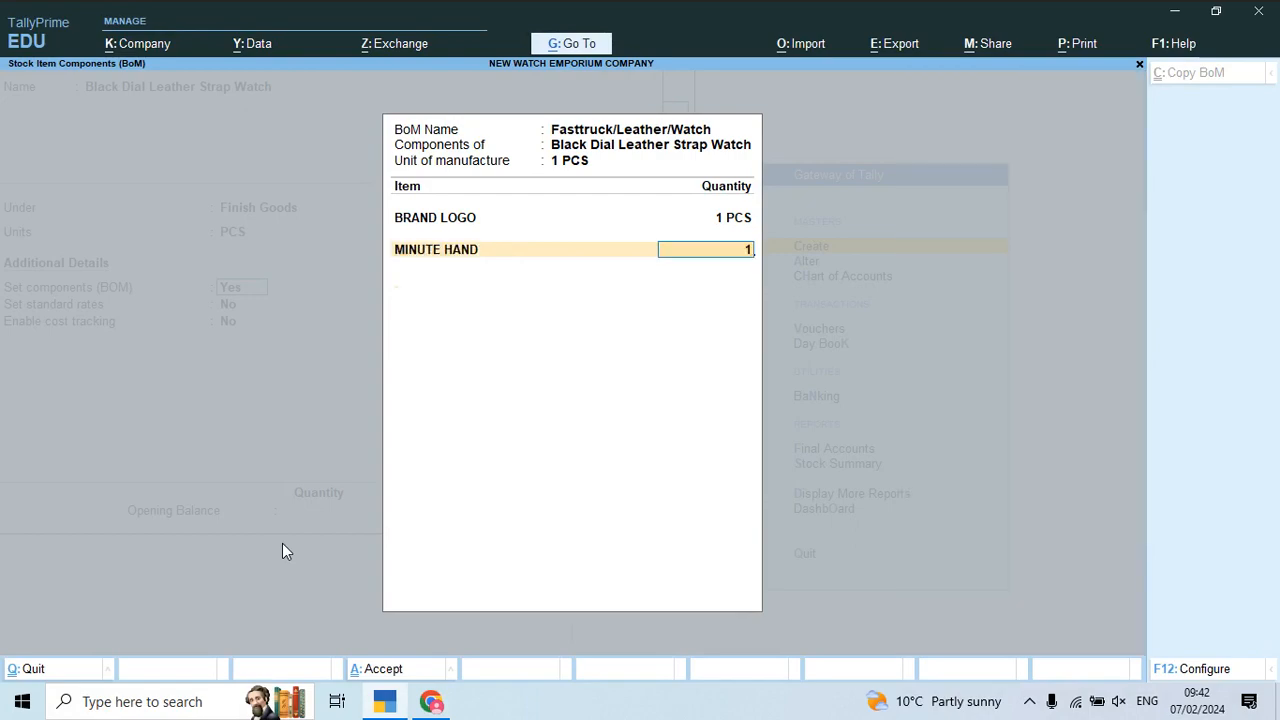
pyautogui.press('Return')
# - Add 1 PCS of HOUR HAND to the BOM, checking the component list in the Chrome PDF
pyautogui.hotkey('alt', 'Tab')
pyautogui.hotkey('alt', 'Tab')
pyautogui.write('Hou')
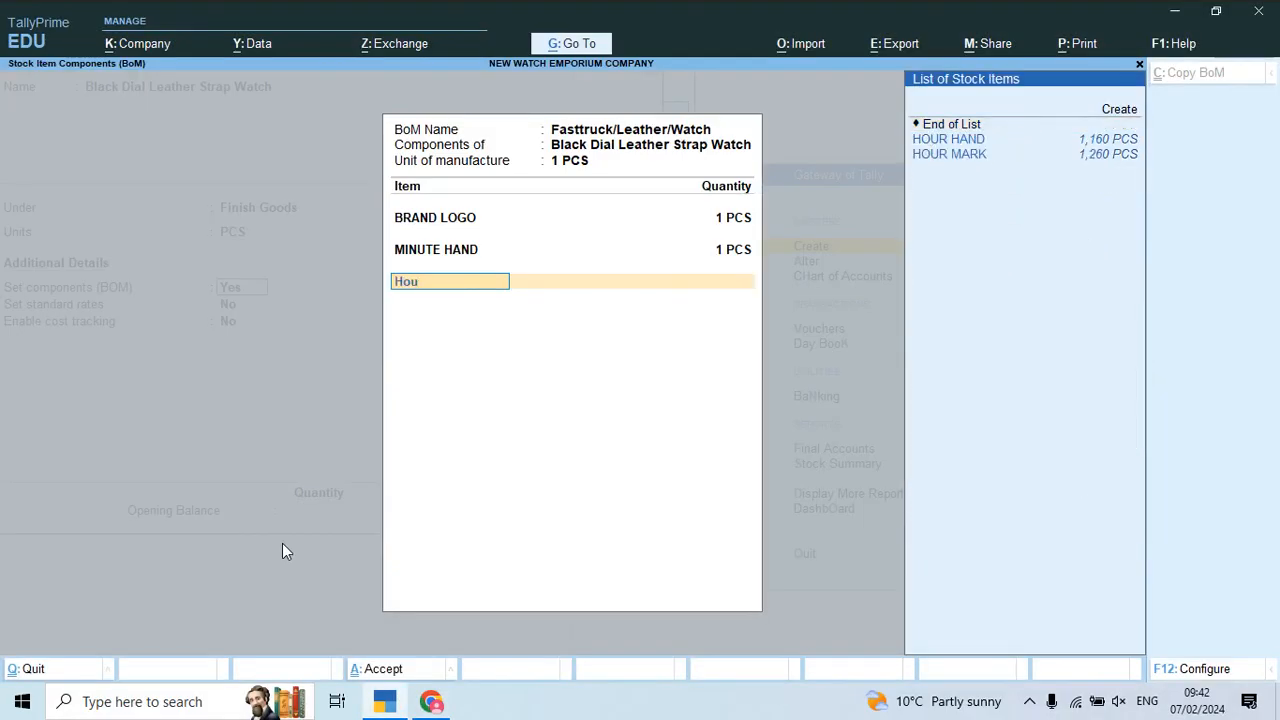
pyautogui.press('Return')
pyautogui.write('1')
pyautogui.press('Return')
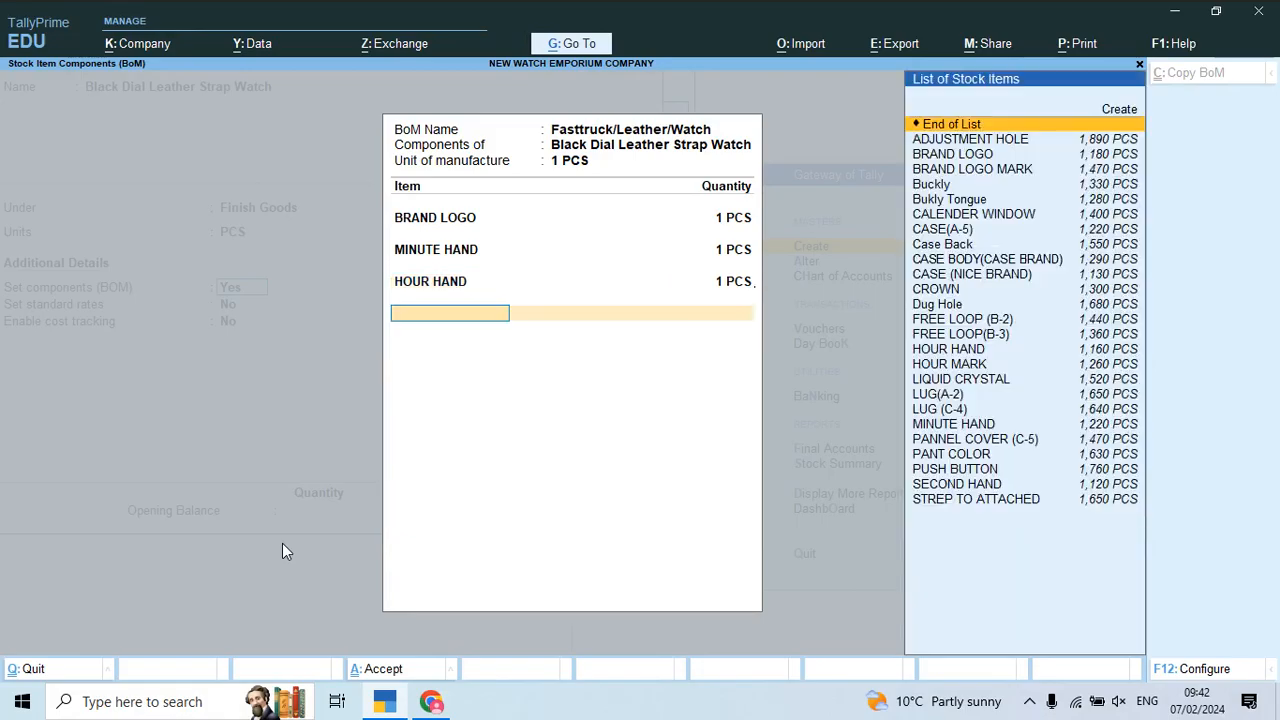
# - Add 1 PCS of SECOND HAND to the BOM, checking the component list in the Chrome PDF
pyautogui.hotkey('alt', 'Tab')
pyautogui.hotkey('alt', 'Tab')
pyautogui.write('Se')
pyautogui.press('Return')
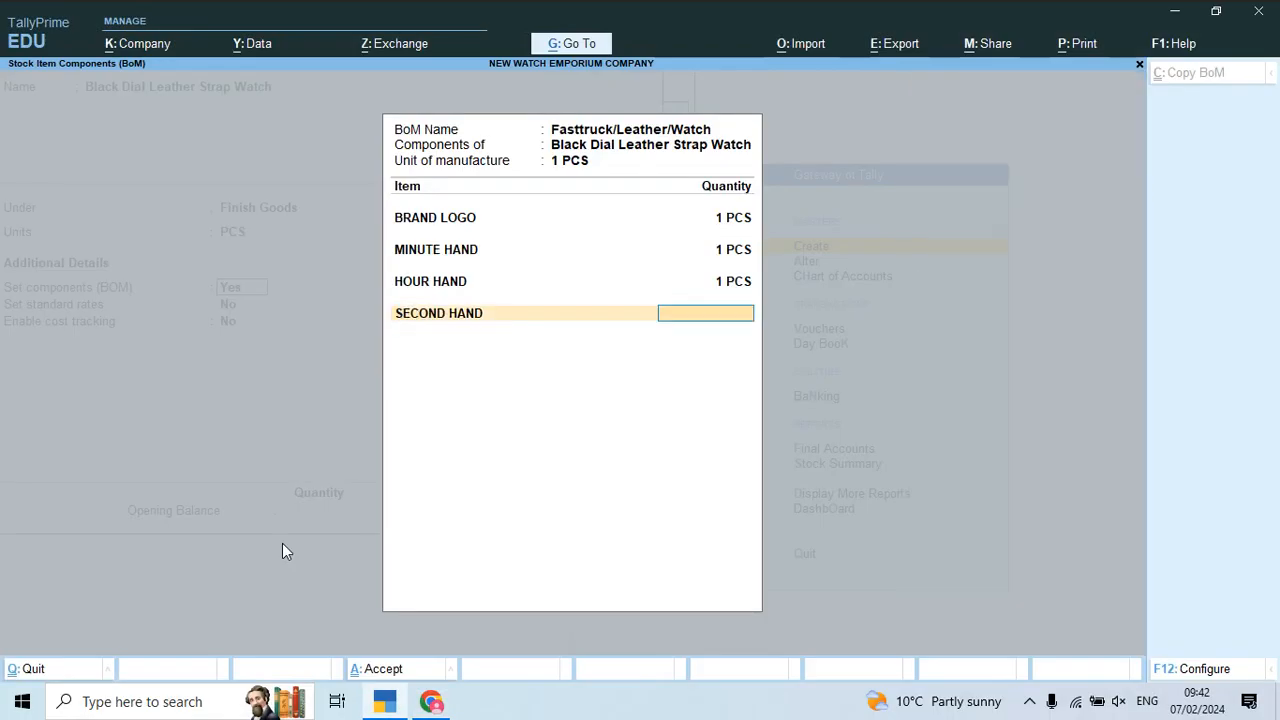
pyautogui.write('1')
pyautogui.press('Return')
# - Add 1 PCS of HOUR MARK to the BOM, checking the component list in the Chrome PDF
pyautogui.hotkey('alt', 'Tab')
pyautogui.hotkey('alt', 'Tab')
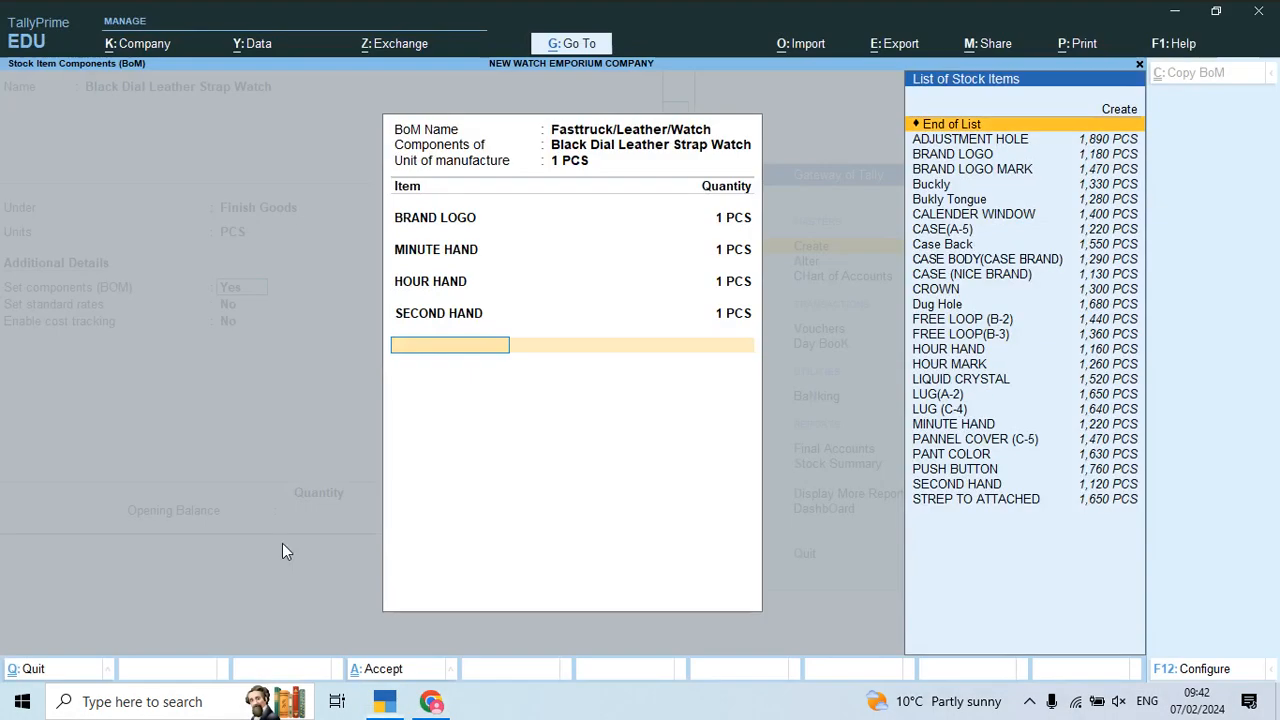
pyautogui.write('Hour')
pyautogui.press('Down')
pyautogui.press('Return')
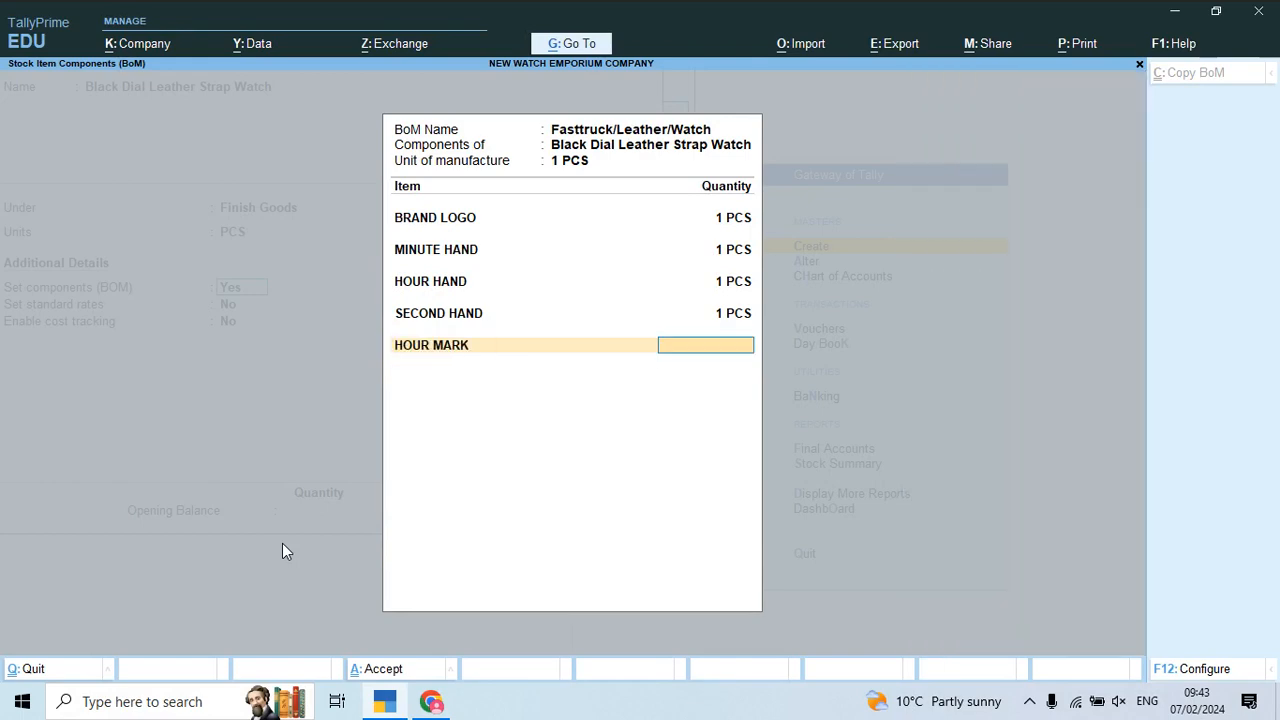
pyautogui.write('1')
pyautogui.press('Return')
# - Add 3 PCS of STREP TO ATTACHED to the BOM, checking the component list in the Chrome PDF
pyautogui.hotkey('alt', 'Tab')
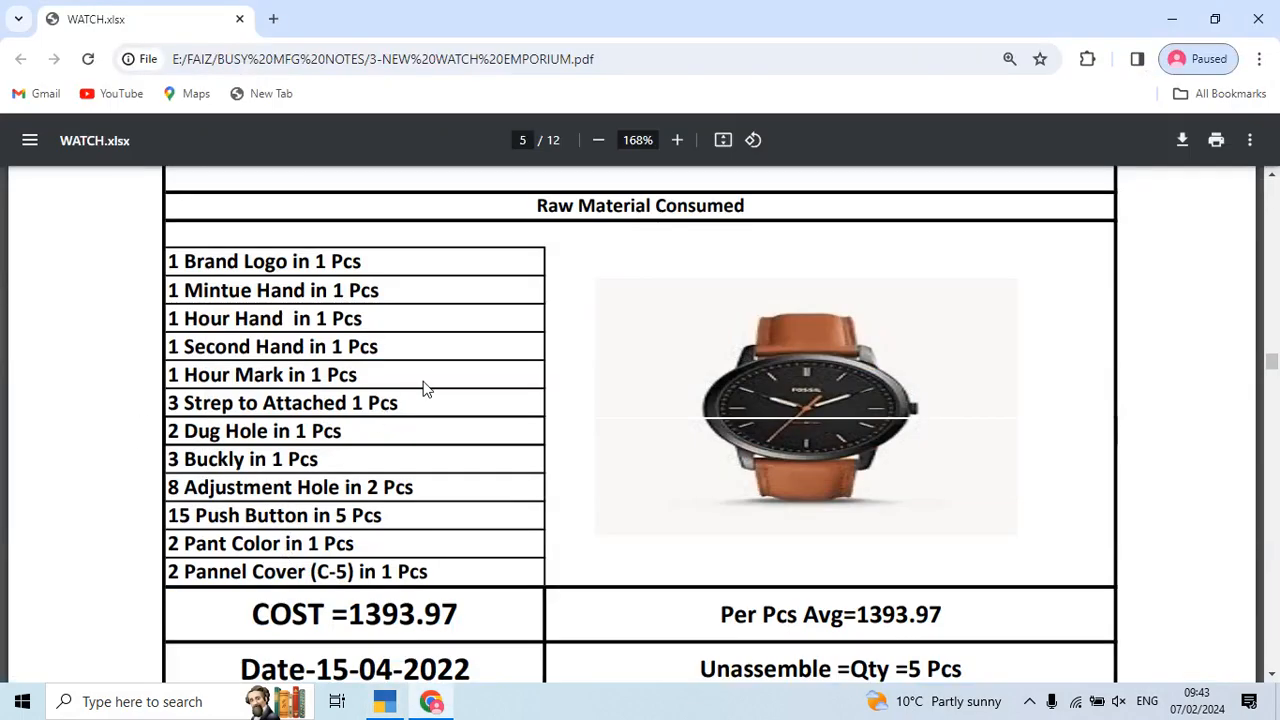
pyautogui.scroll(-1, 423, 387)
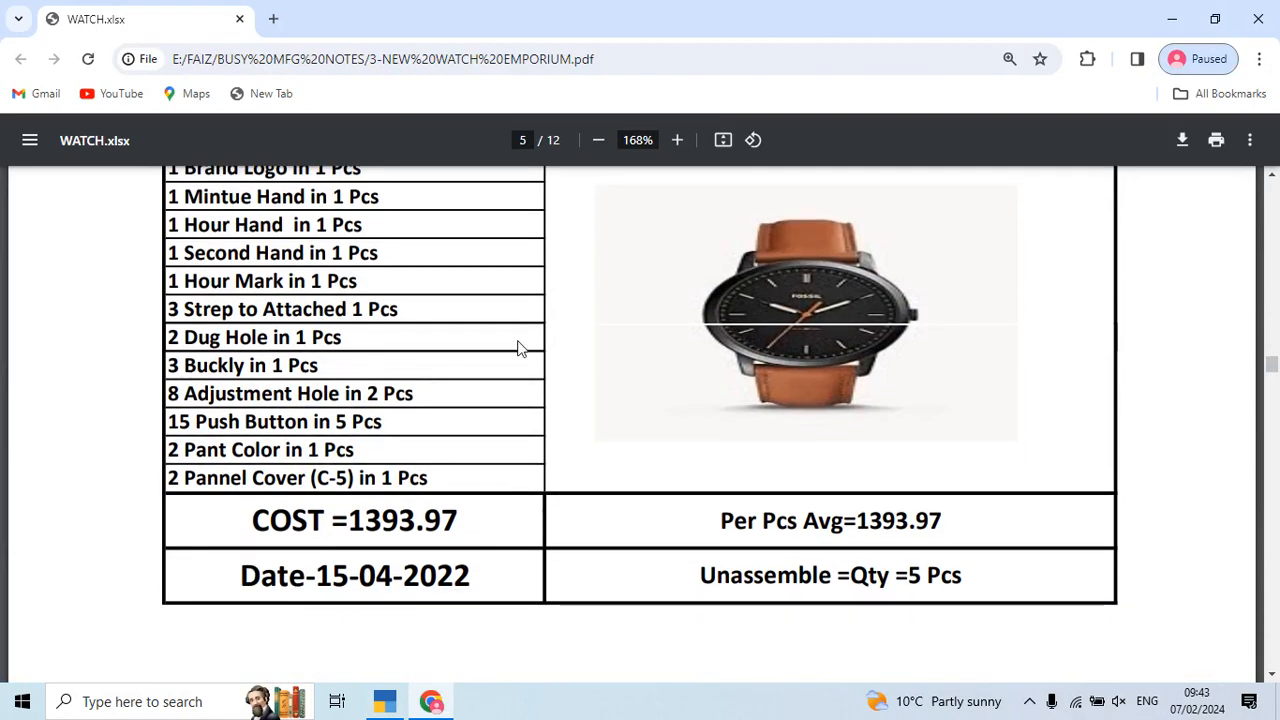
pyautogui.hotkey('alt', 'Tab')
pyautogui.write('St')
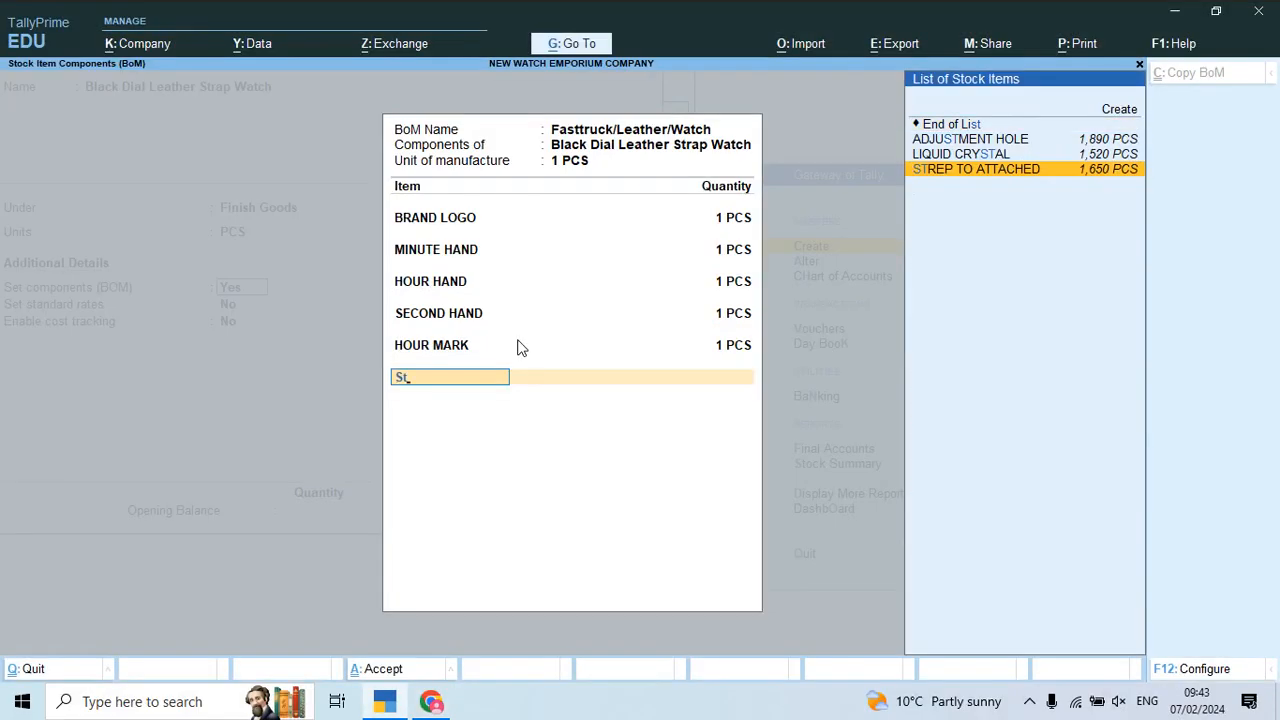
pyautogui.press('Return')
pyautogui.write('3')
pyautogui.press('Return')
# - Add 2 PCS of Dug Hole to the BOM, checking the component list in the Chrome PDF
pyautogui.hotkey('alt', 'Tab')
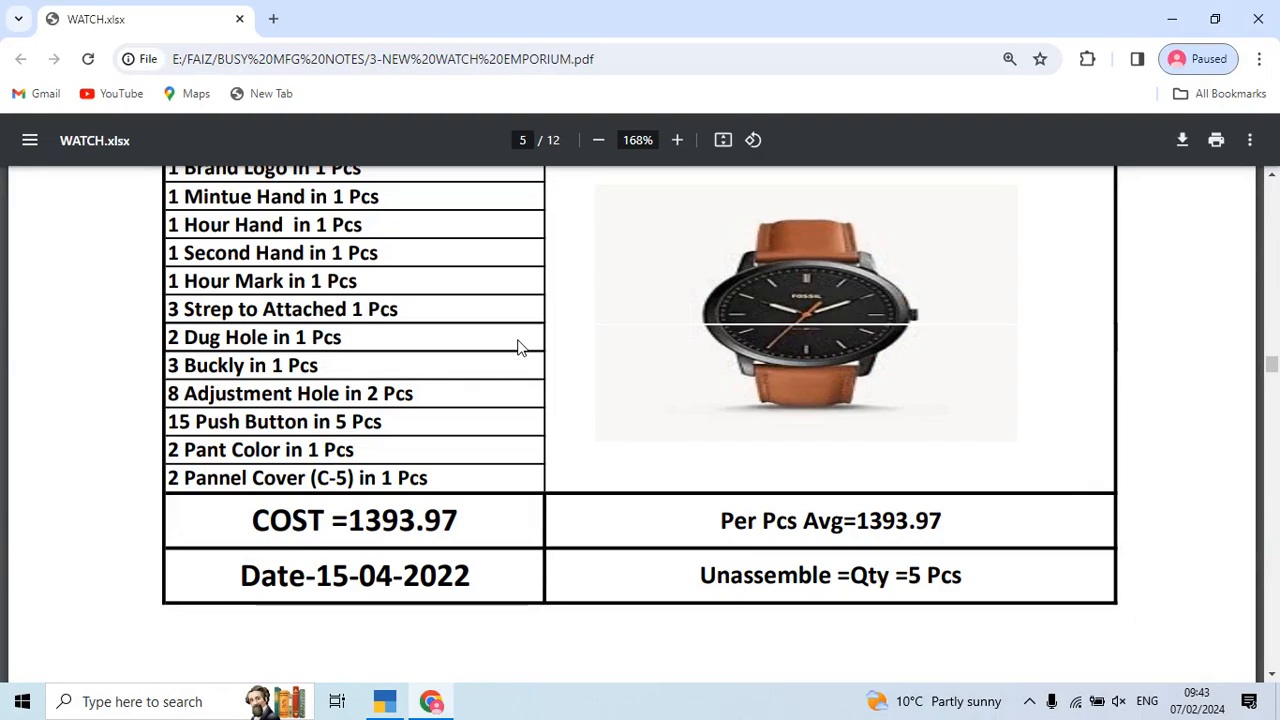
pyautogui.hotkey('alt', 'Tab')
pyautogui.write('Dug')
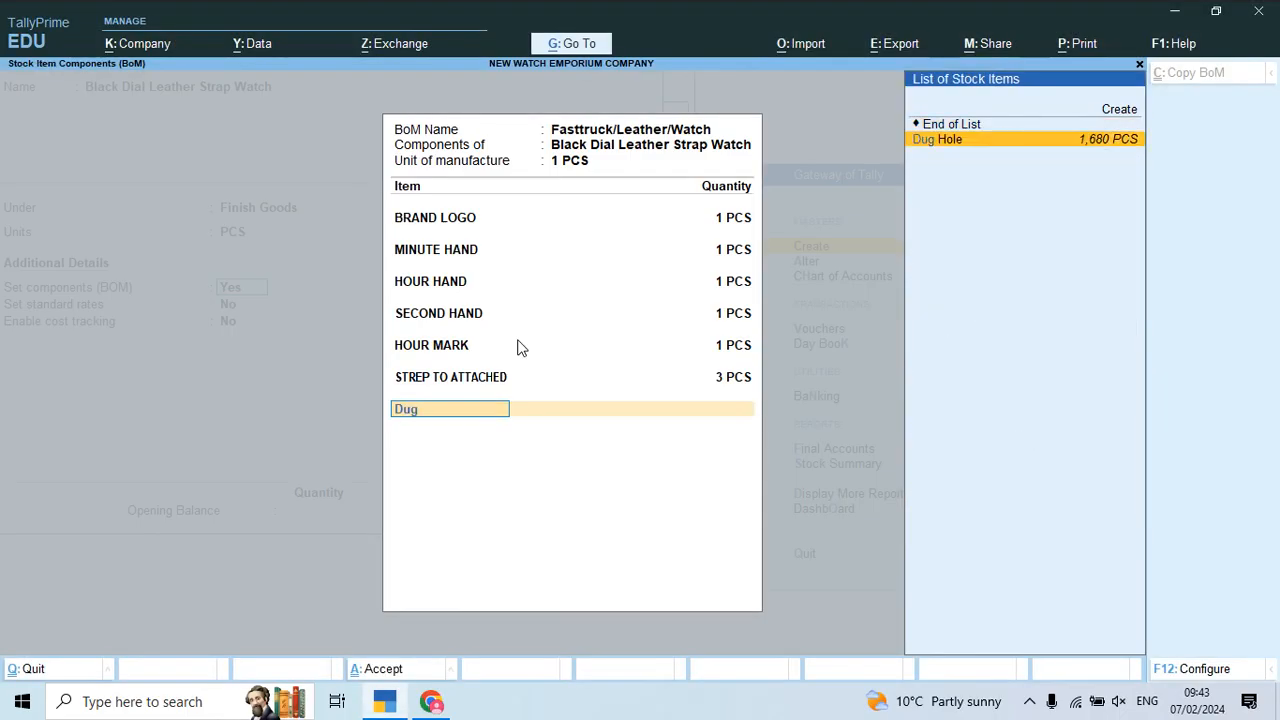
pyautogui.hotkey('alt', 'Tab')
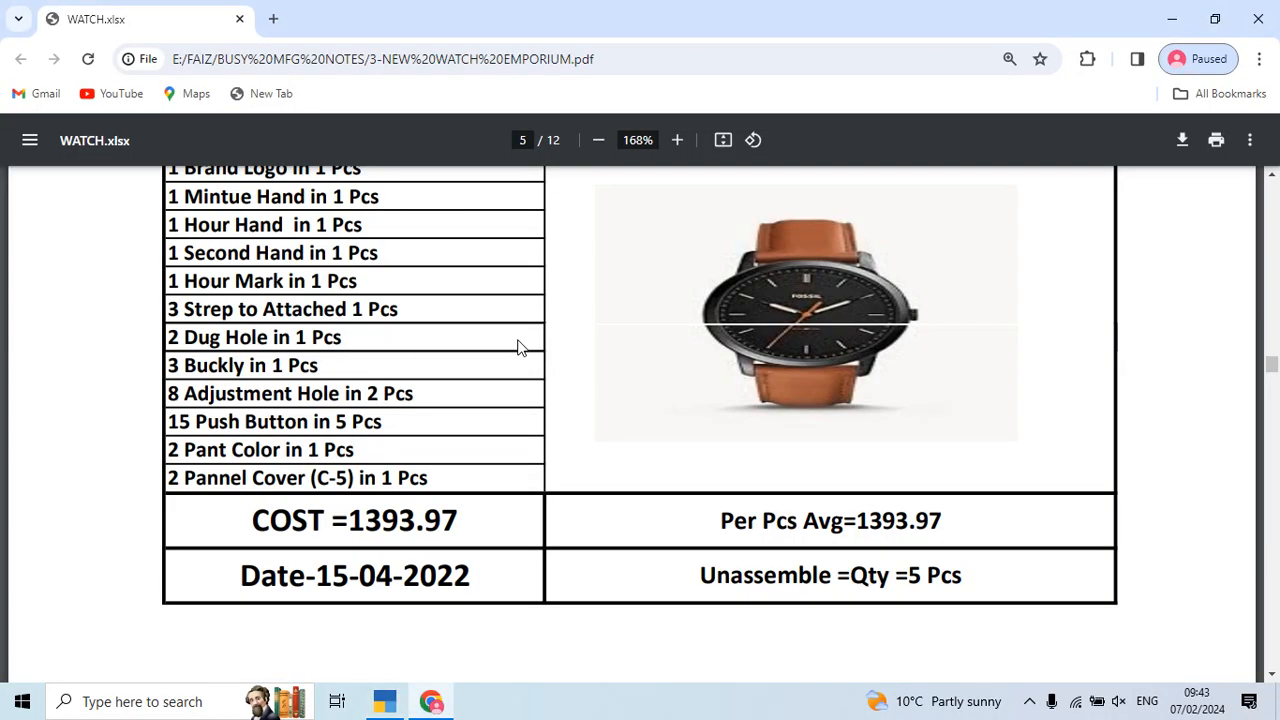
pyautogui.hotkey('alt', 'Tab')
pyautogui.press('Return')
pyautogui.write('2')
pyautogui.press('Return')
# - Add 3 PCS of Buckly to the BOM, checking the component list in the Chrome PDF
pyautogui.write('B')
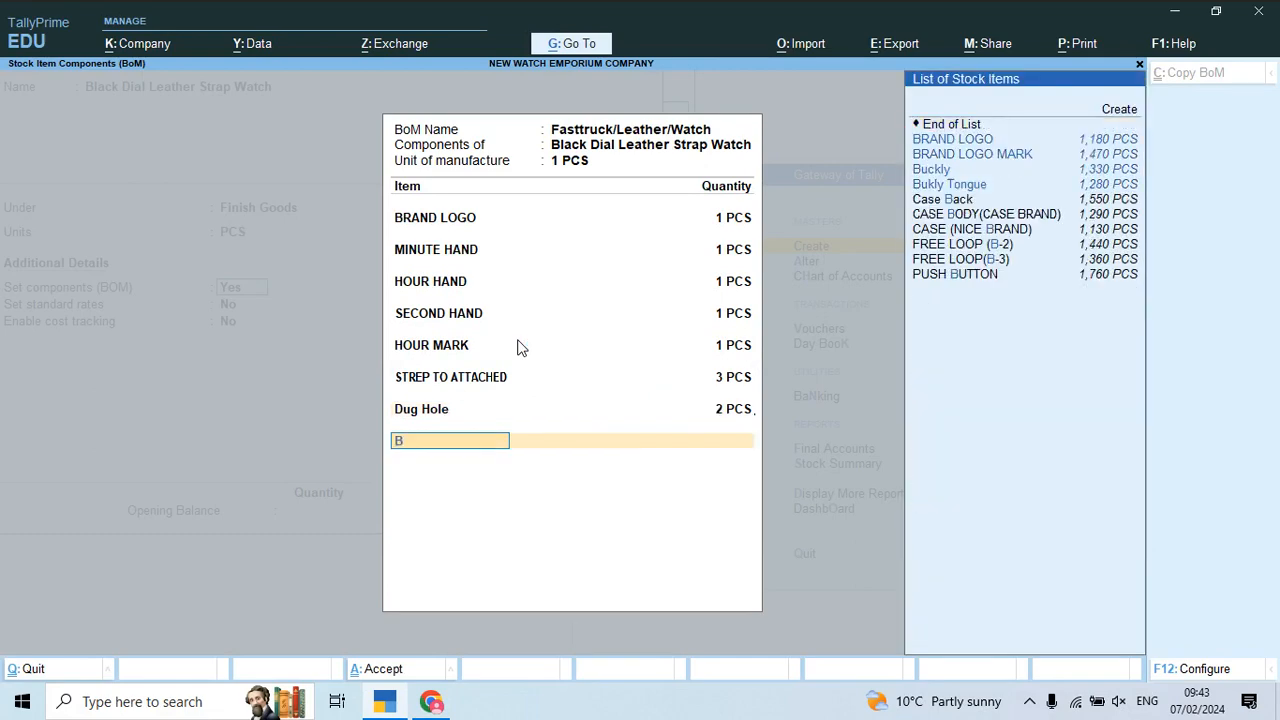
pyautogui.write('u')
pyautogui.hotkey('alt', 'Tab')
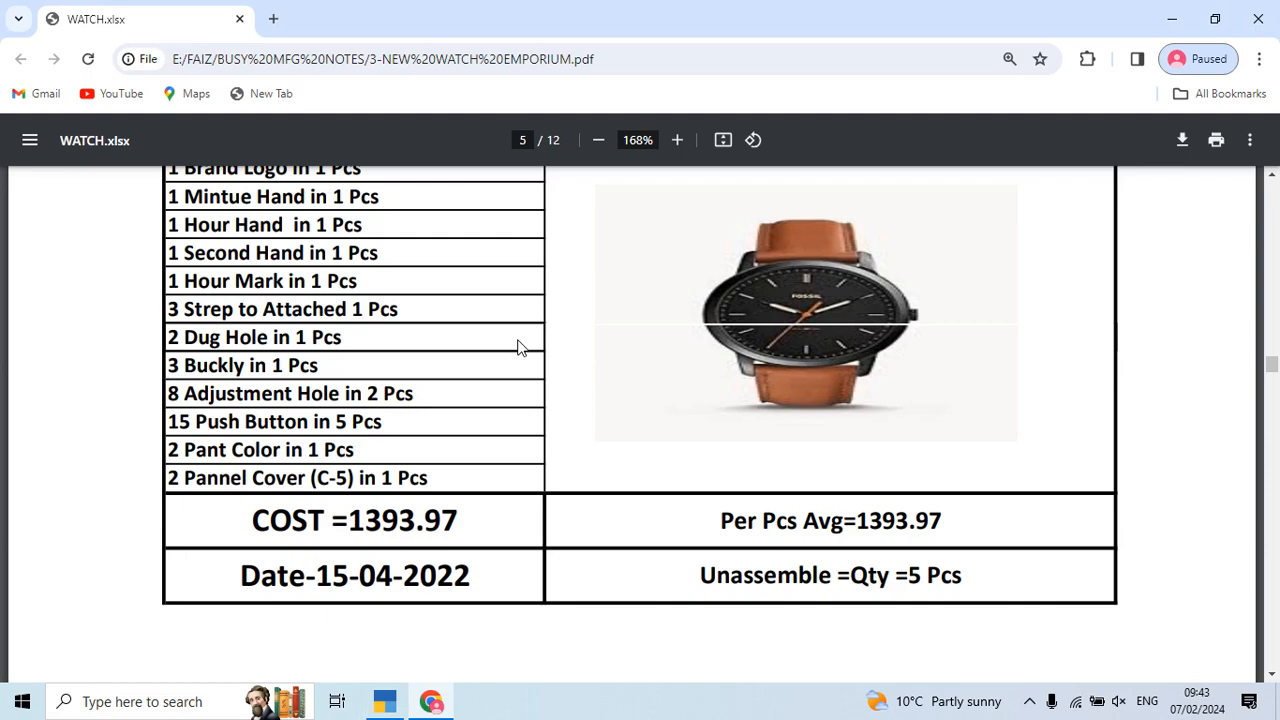
pyautogui.hotkey('alt', 'Tab')
pyautogui.write('3')
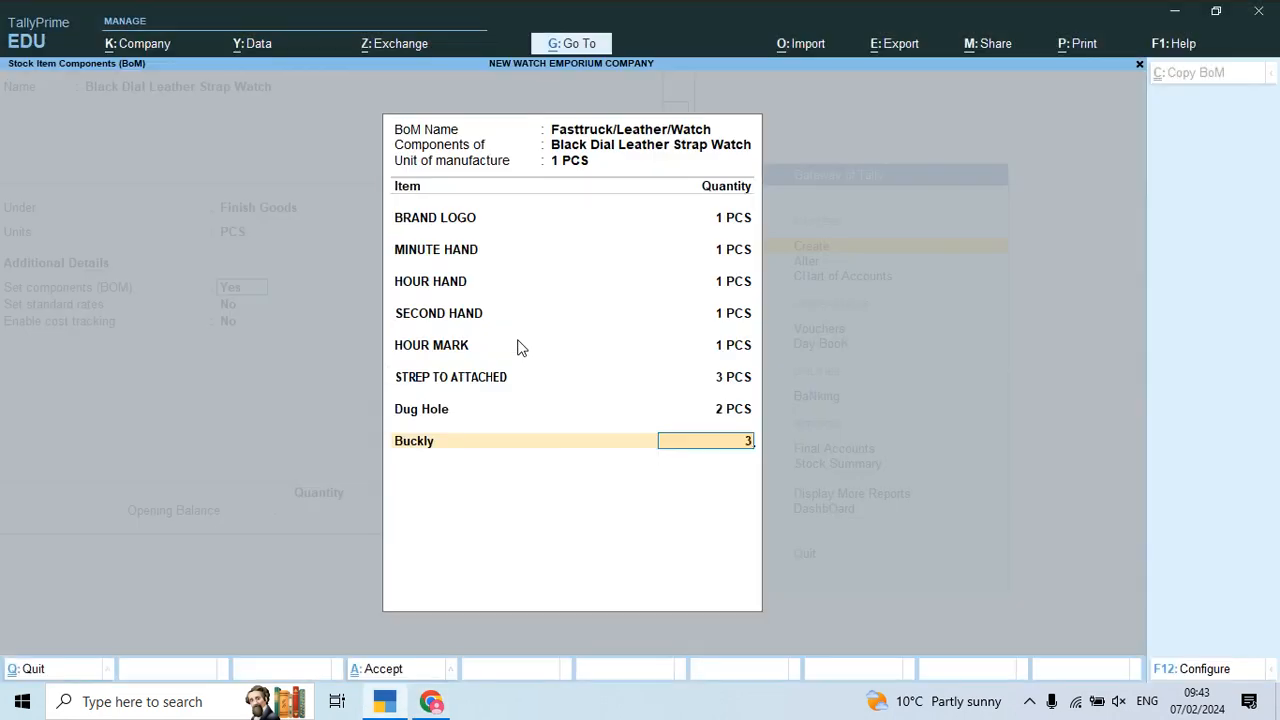
pyautogui.press('Return')
# - Add 4 PCS of ADJUSTMENT HOLE to the BOM, checking the component list in the Chrome PDF
pyautogui.hotkey('alt', 'Tab')
pyautogui.hotkey('alt', 'Tab')
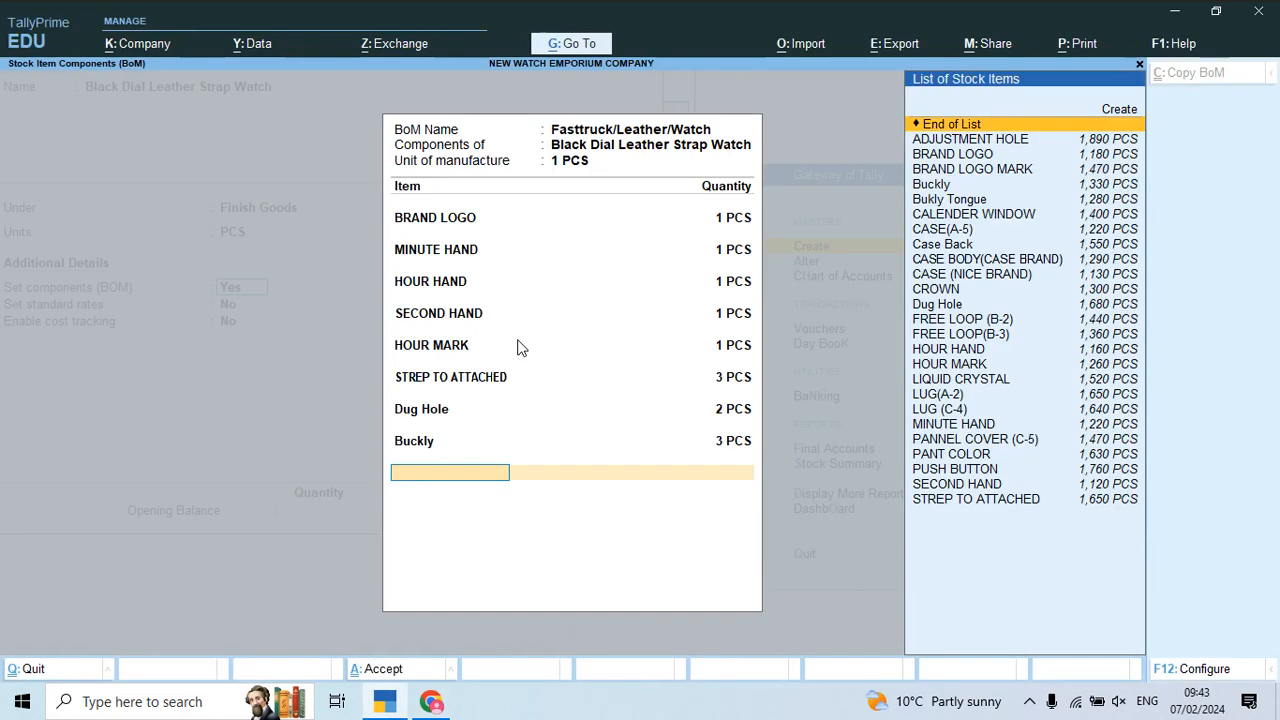
pyautogui.write('Adj')
pyautogui.press('Return')
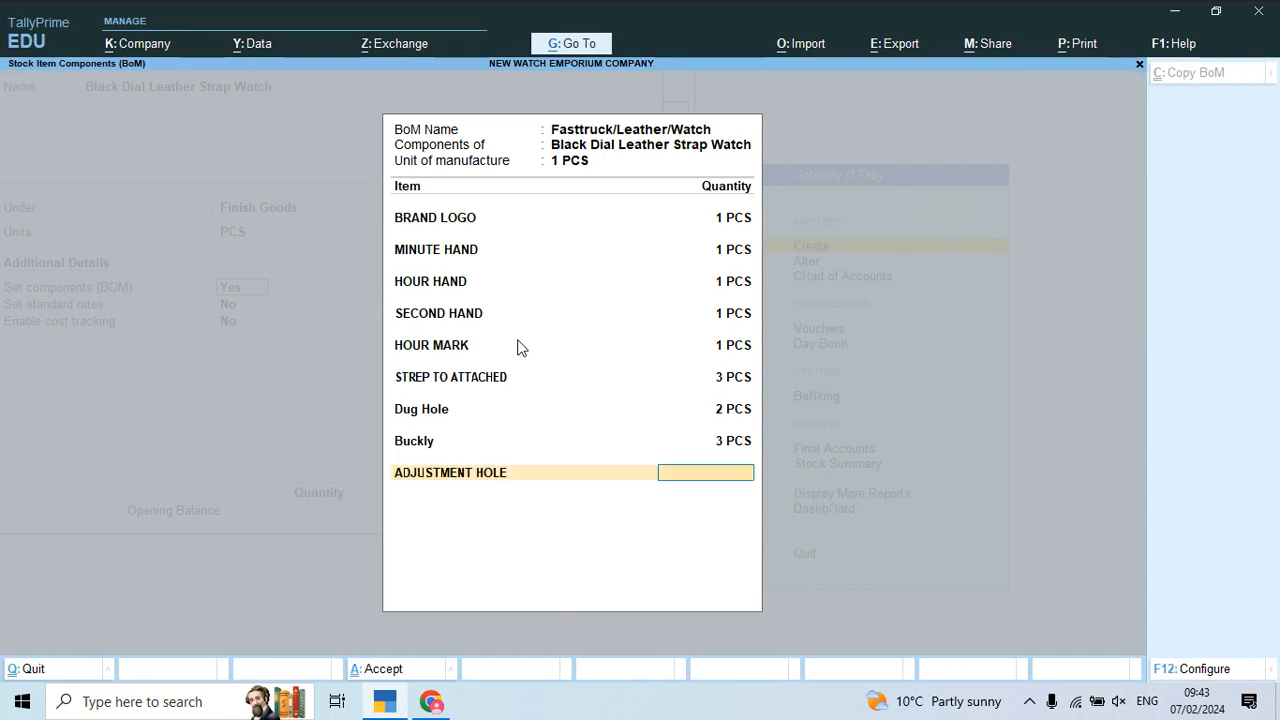
pyautogui.hotkey('alt', 'Tab')
pyautogui.hotkey('alt', 'Tab')
pyautogui.press('Return')
# - Add 3 PCS of PUSH BUTTON to the BOM, checking the component list in the Chrome PDF
pyautogui.write('s')
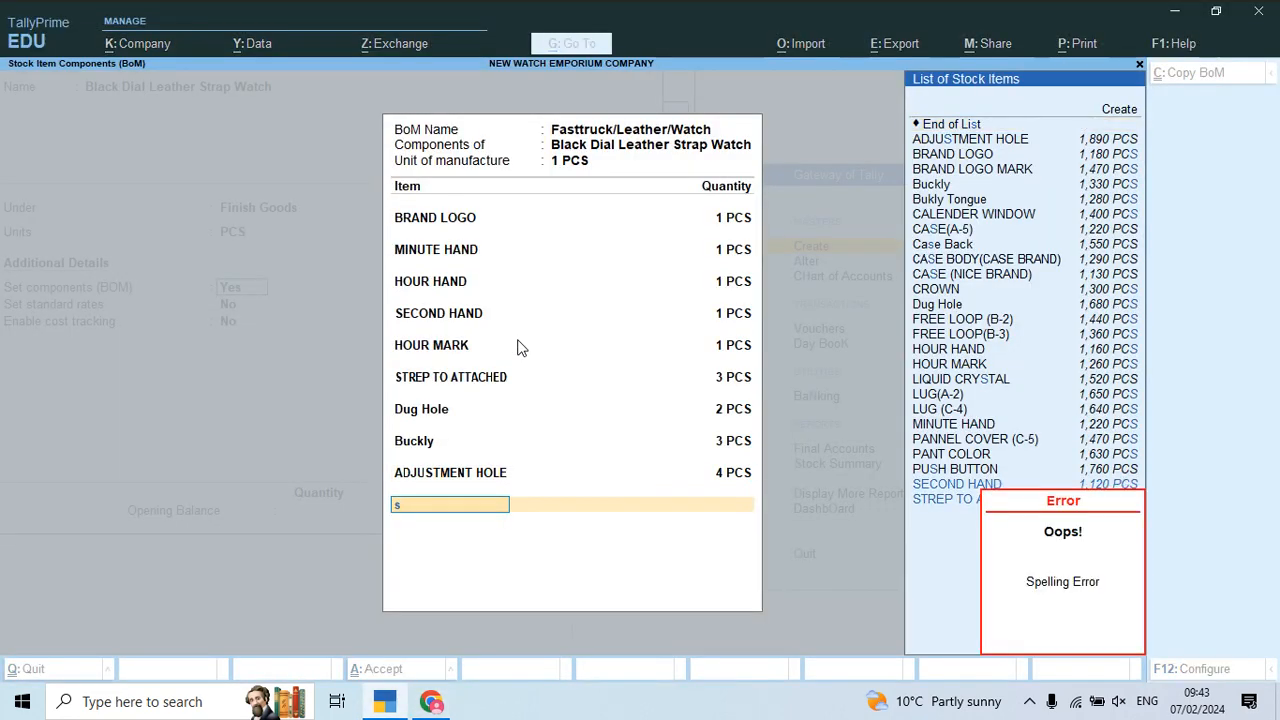
pyautogui.press('Escape')
pyautogui.press('p')
pyautogui.press('Escape')
pyautogui.press('p')
pyautogui.press('Escape')
pyautogui.press('BackSpace')
pyautogui.write('pus')
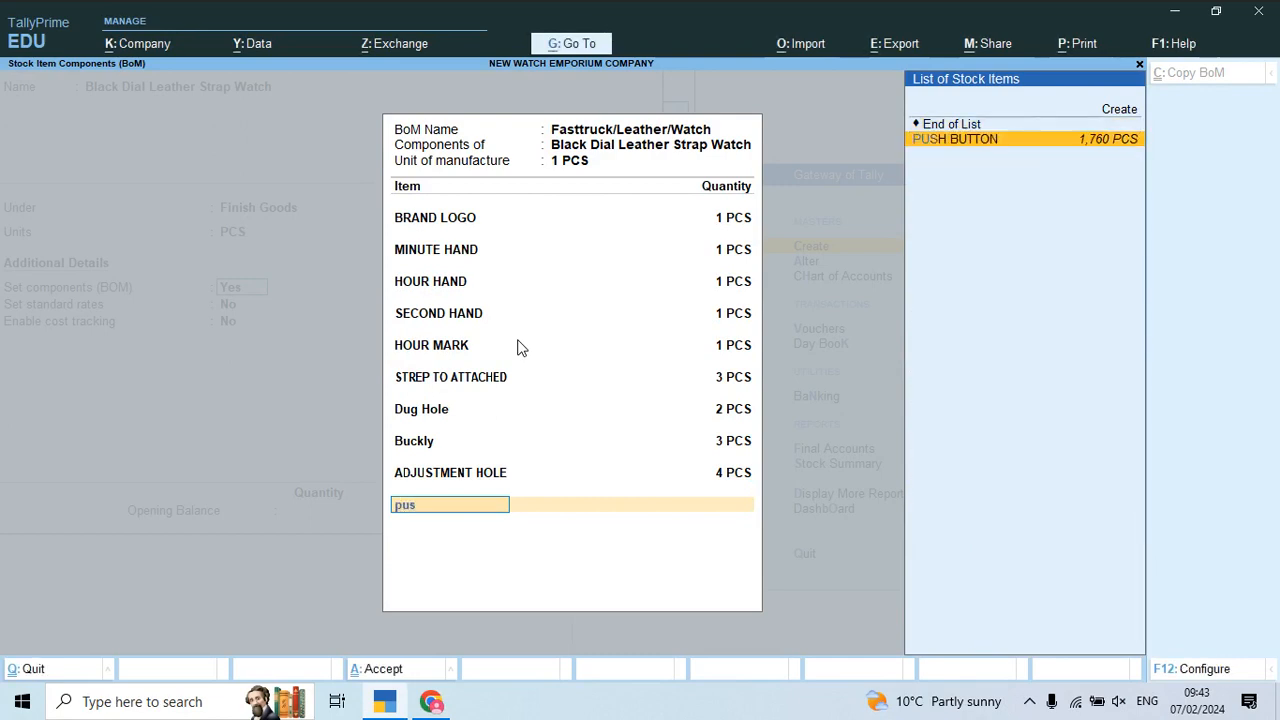
pyautogui.press('Return')
pyautogui.hotkey('alt', 'Tab')
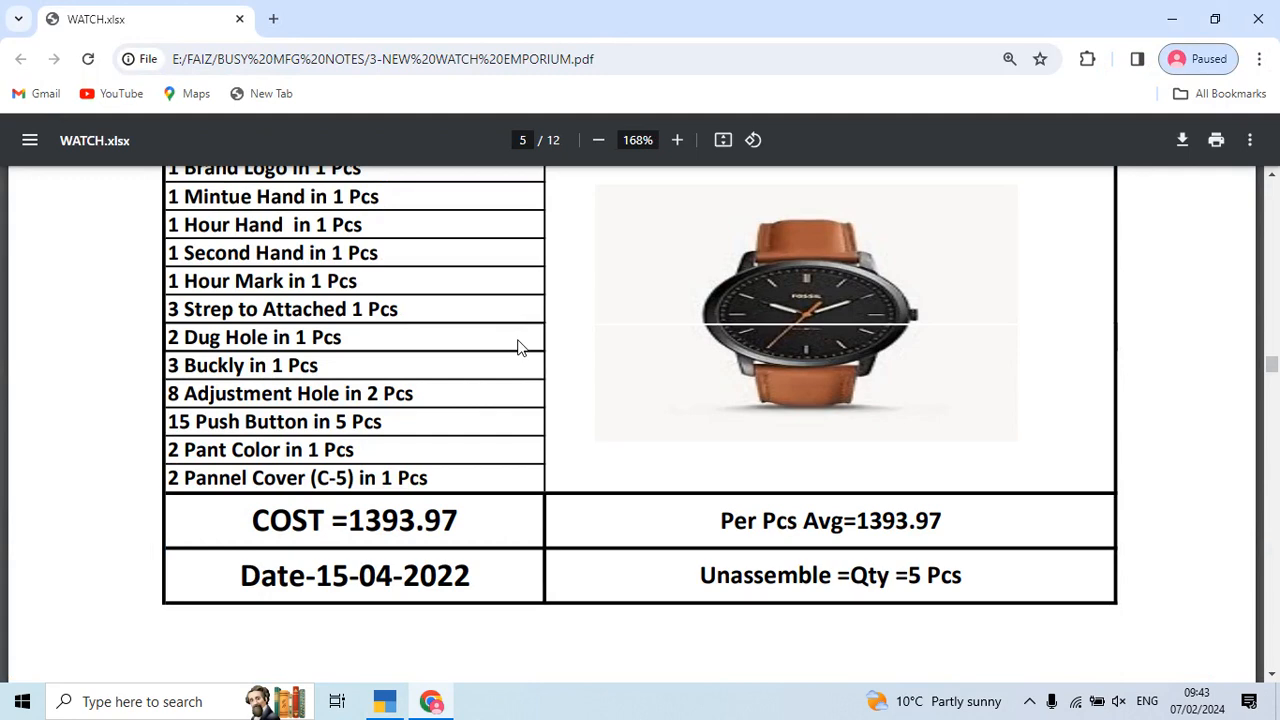
pyautogui.hotkey('alt', 'Tab')
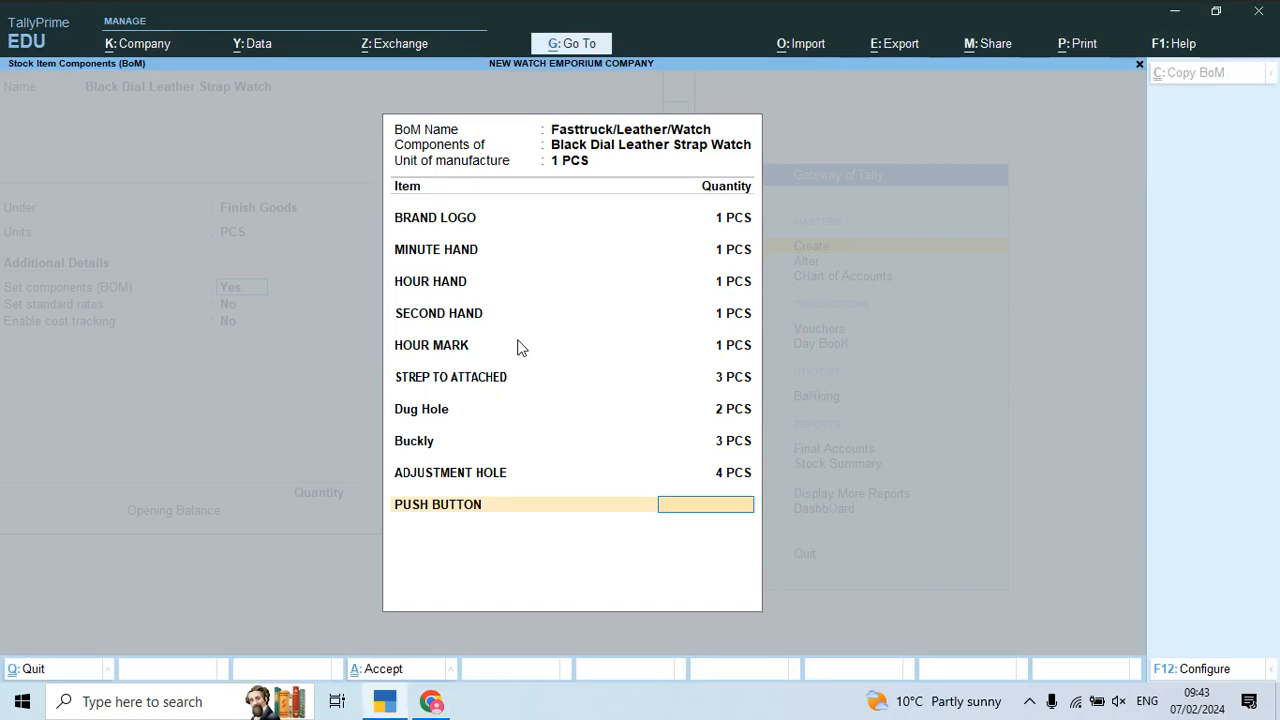
pyautogui.hotkey('alt', 'Tab')
pyautogui.hotkey('alt', 'Tab')
pyautogui.write('3')
pyautogui.press('Return')
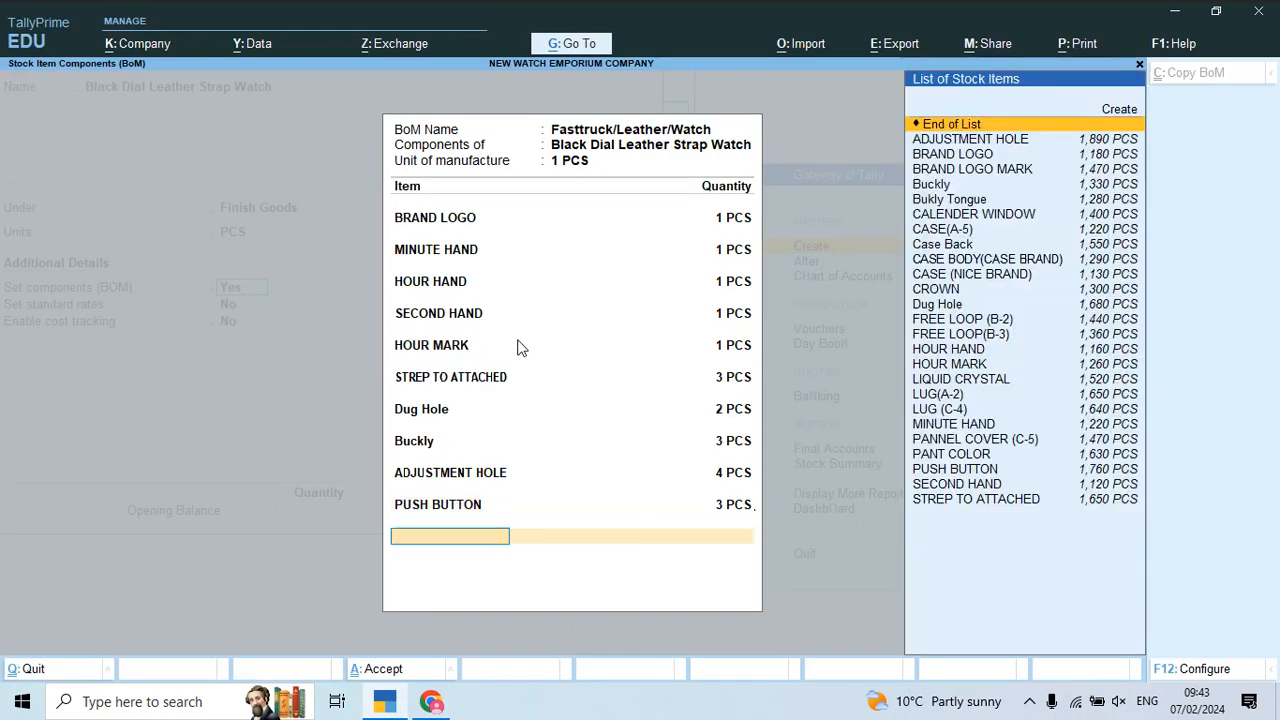
# - Add 2 PCS of PANT COLOR to the BOM, checking the component list in the Chrome PDF
pyautogui.hotkey('alt', 'Tab')
pyautogui.hotkey('alt', 'Tab')
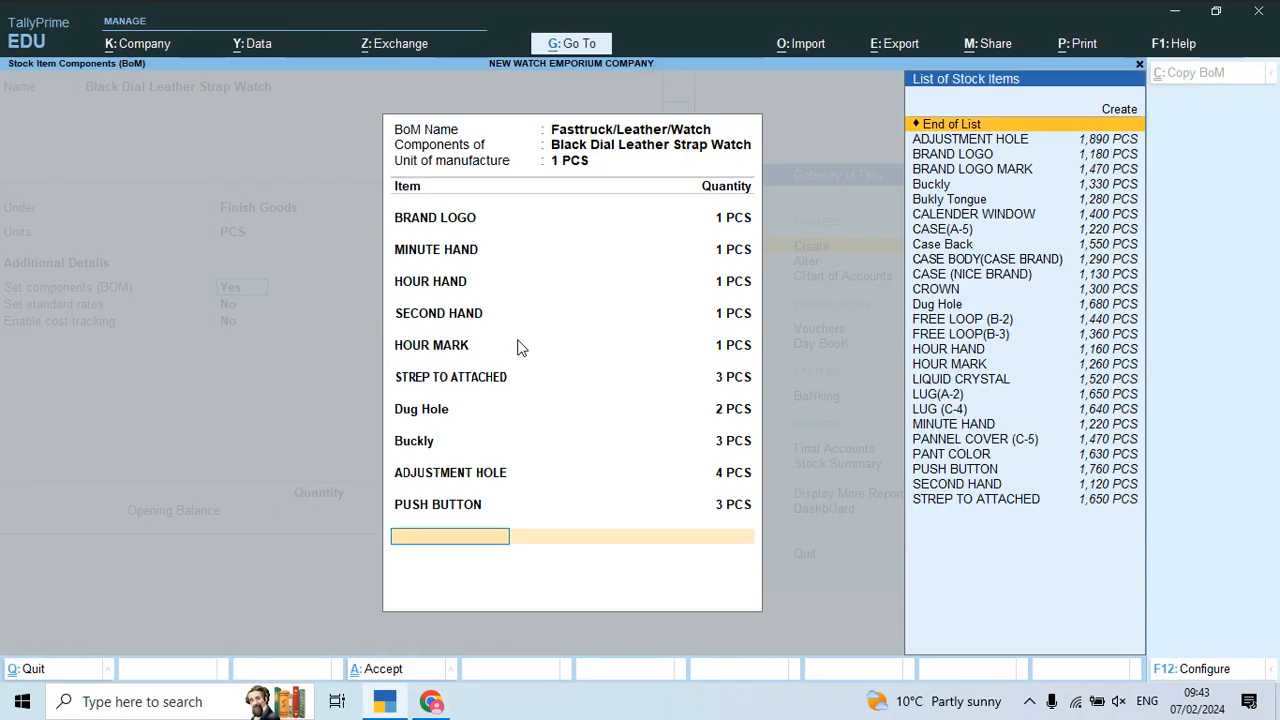
pyautogui.write('Pan')
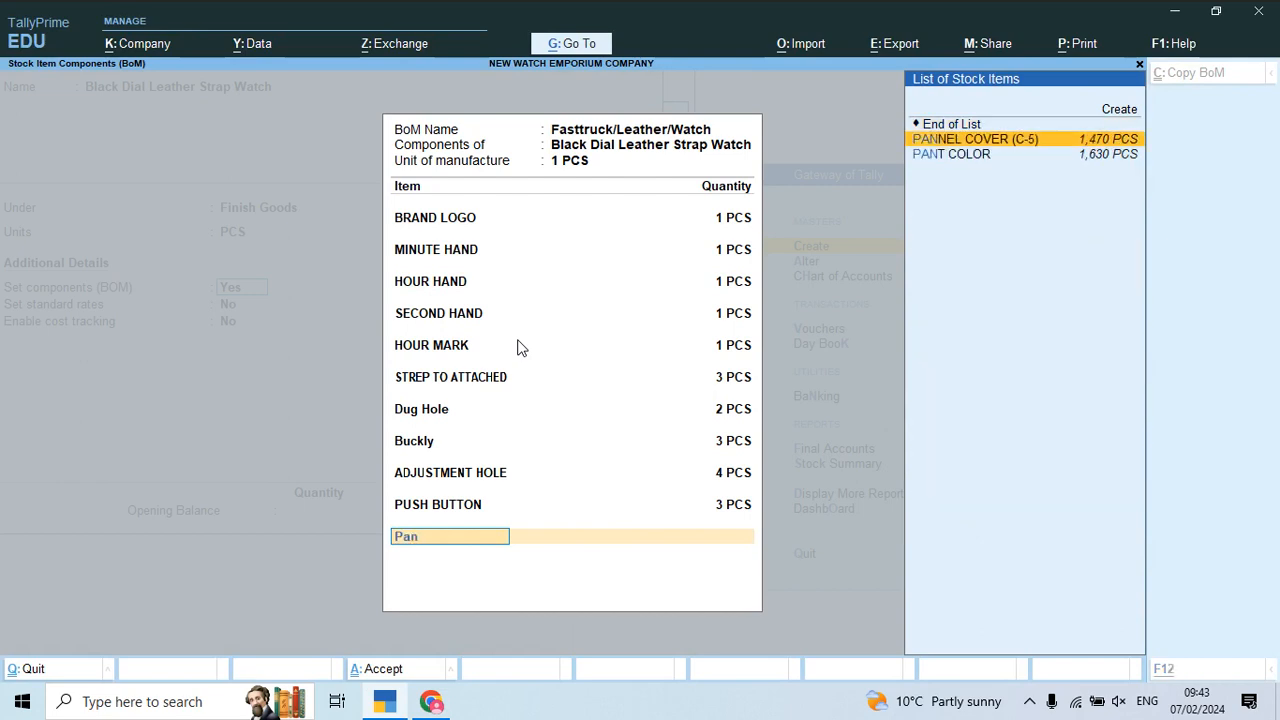
pyautogui.hotkey('alt', 'Tab')
pyautogui.hotkey('alt', 'Tab')
pyautogui.press('Down')
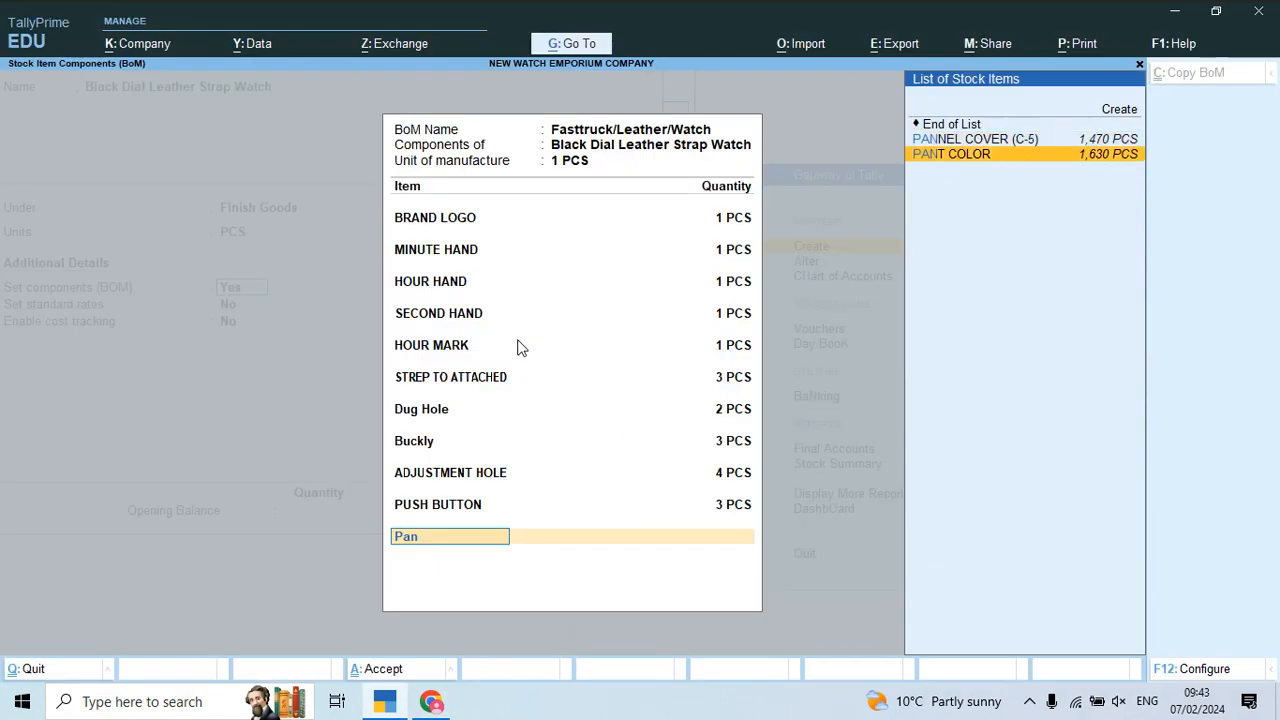
pyautogui.press('Return')
pyautogui.hotkey('alt', 'Tab')
pyautogui.hotkey('alt', 'Tab')
pyautogui.write('2')
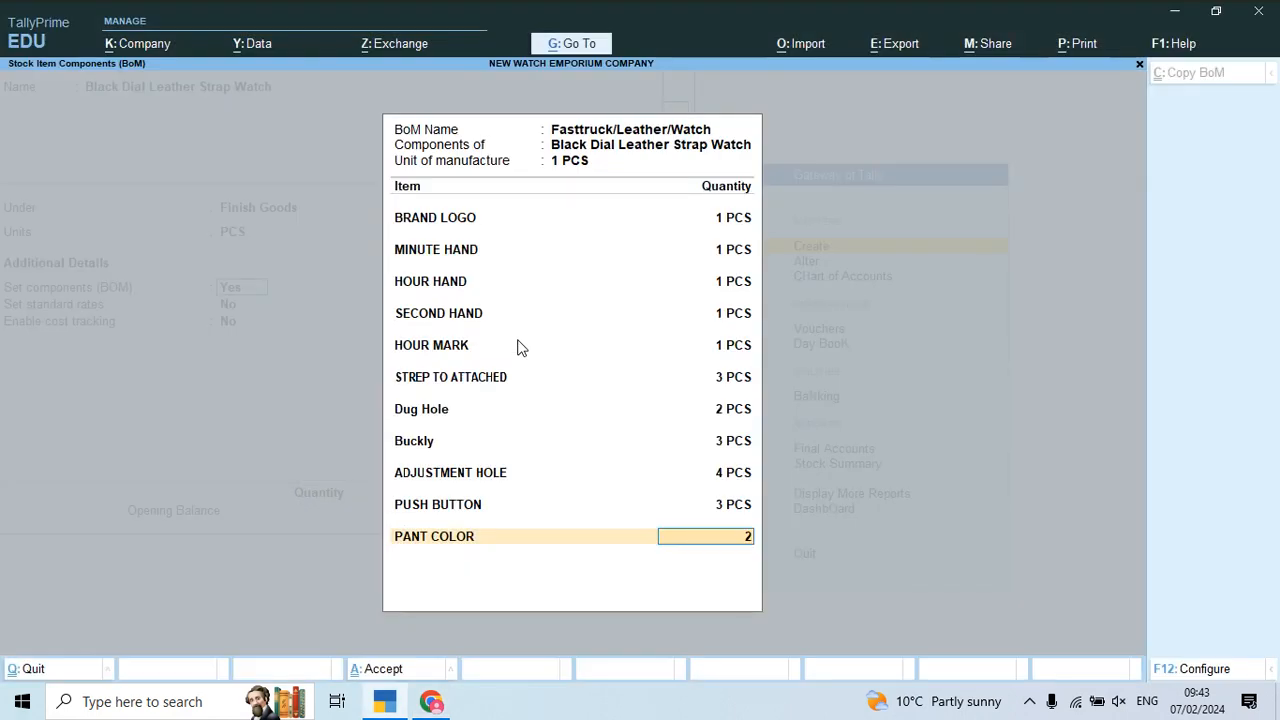
pyautogui.press('Return')
# - Add 2 PCS of PANNEL COVER (C-5) to the BOM, checking the component list in the Chrome PDF
pyautogui.write('Pan')
pyautogui.press('Down')
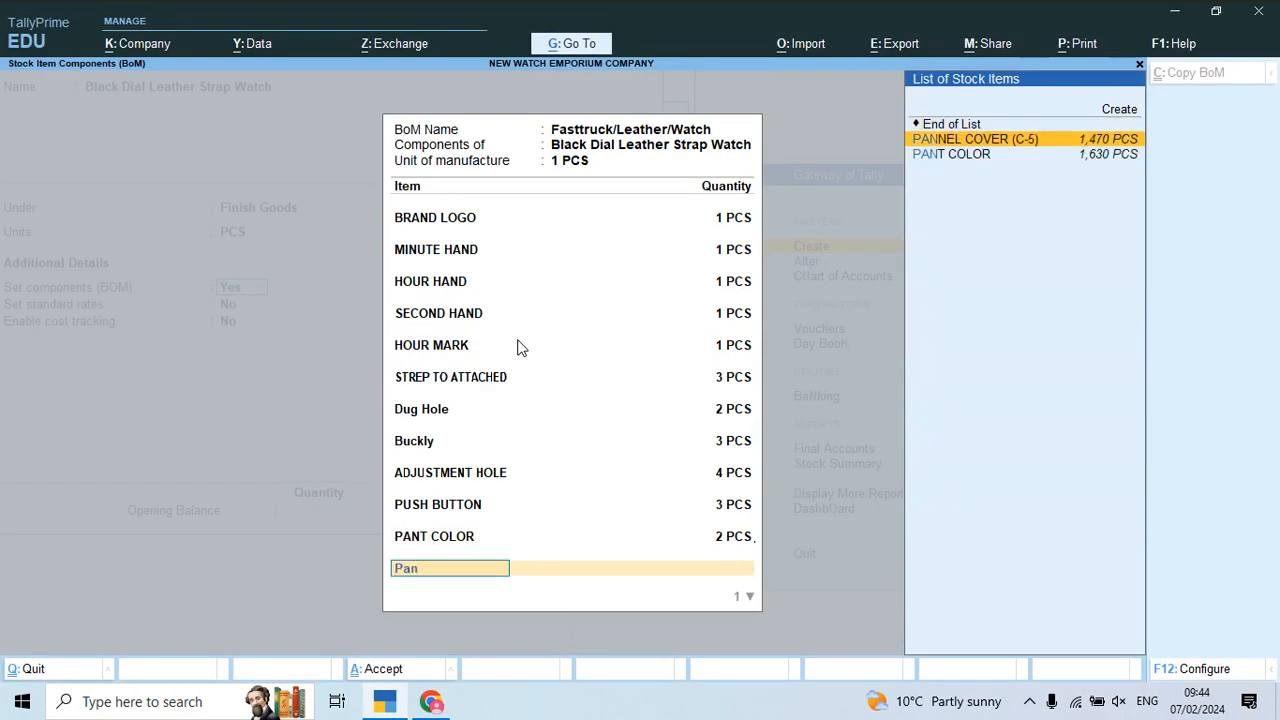
pyautogui.press('Return')
pyautogui.hotkey('alt', 'Tab')
pyautogui.hotkey('alt', 'Tab')
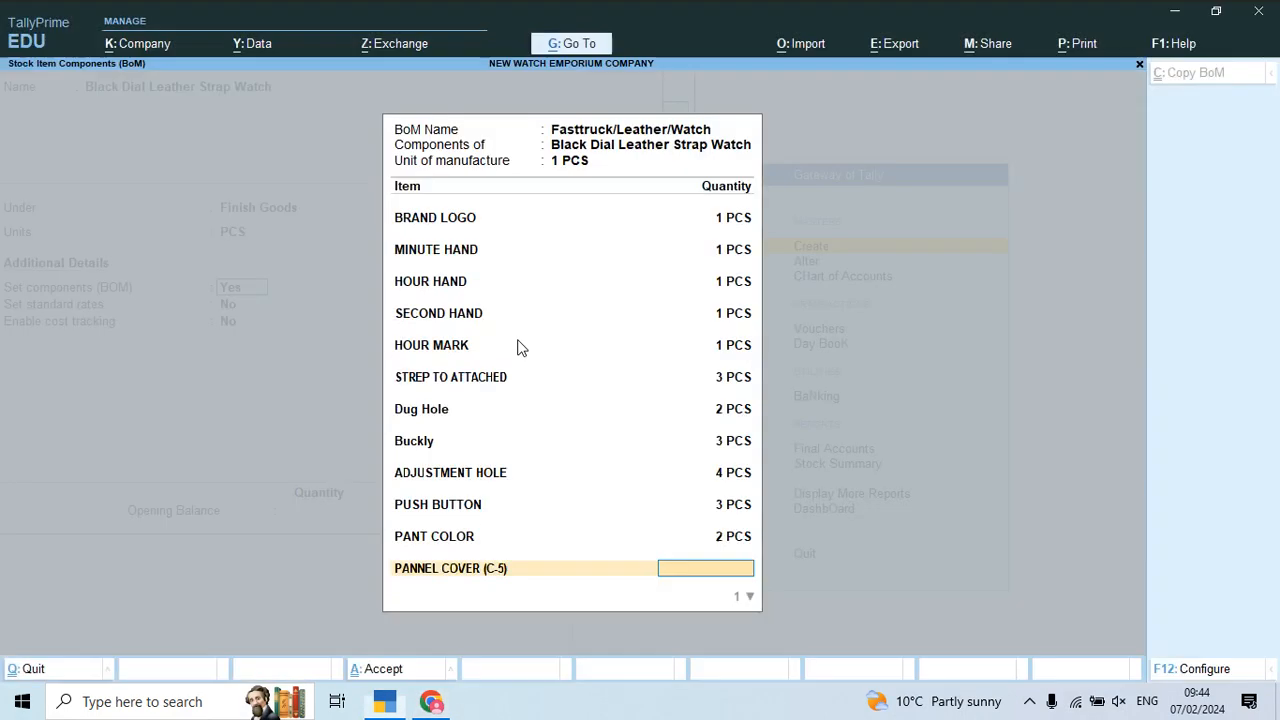
pyautogui.write('2')
pyautogui.press('Return')
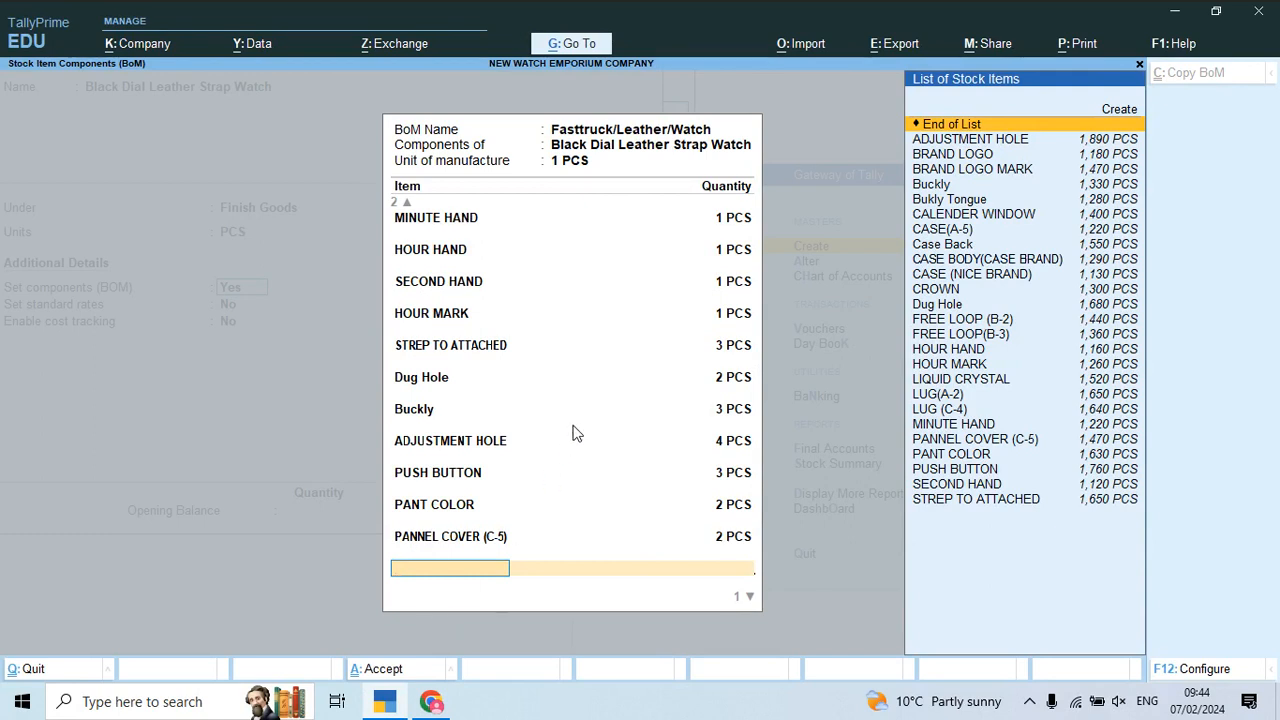
# - Finish the Fasttruck/Leather/Watch component list and save the Black Dial Leather Strap Watch stock item
pyautogui.press('Return')
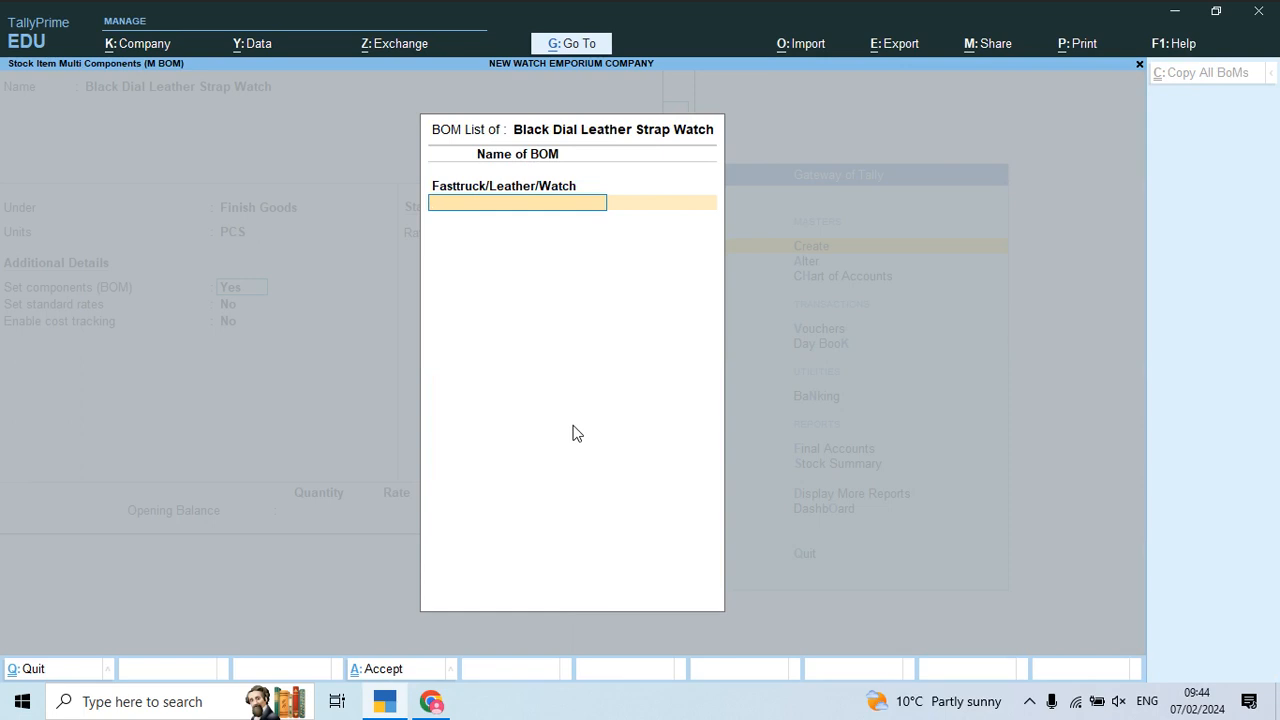
pyautogui.press('Return')
pyautogui.press('Return')
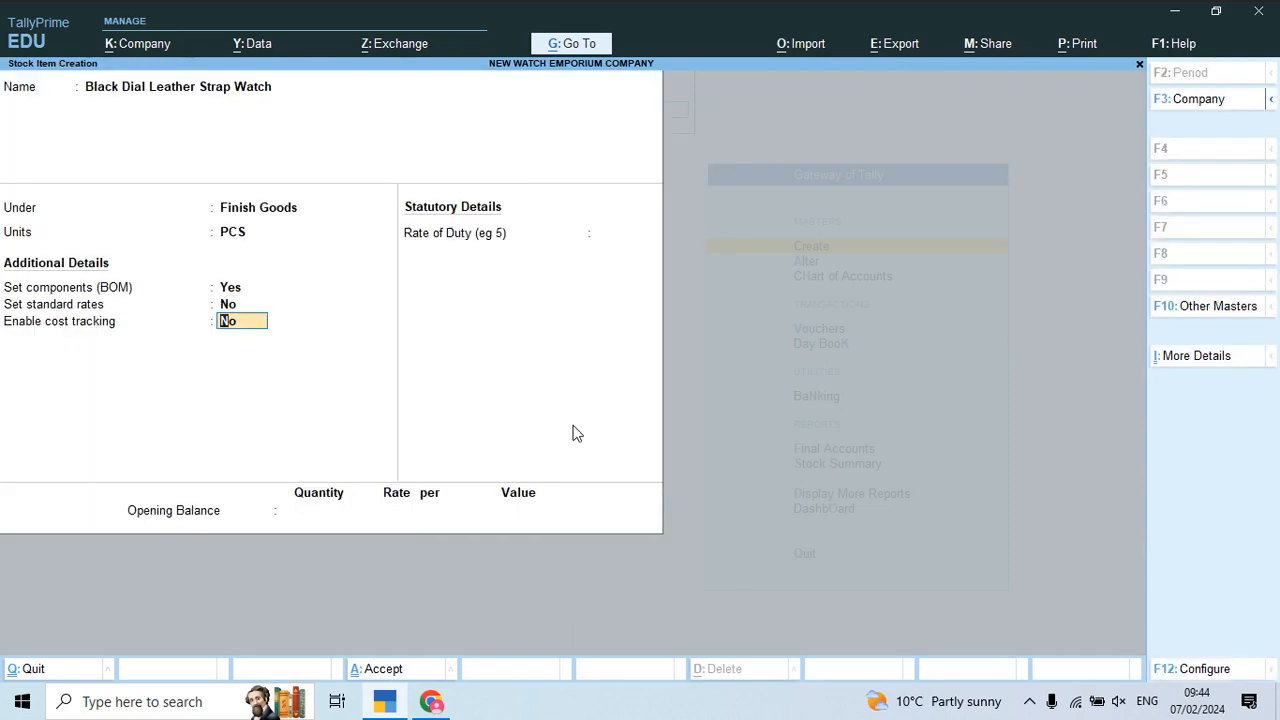
pyautogui.press('Return')
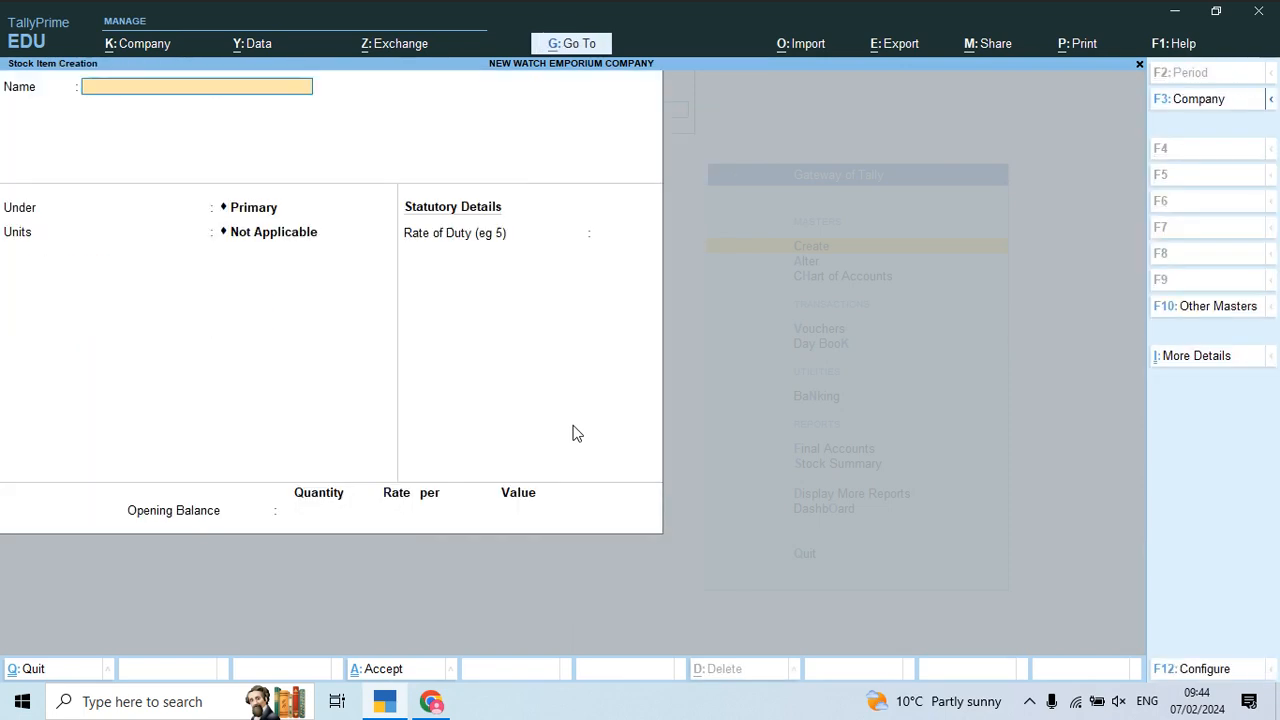
# - Copy the item name SportFasttruck/Silicone/01 from page 6 of the Chrome PDF into the new stock item's name in TallyPrime
pyautogui.hotkey('alt', 'Tab')
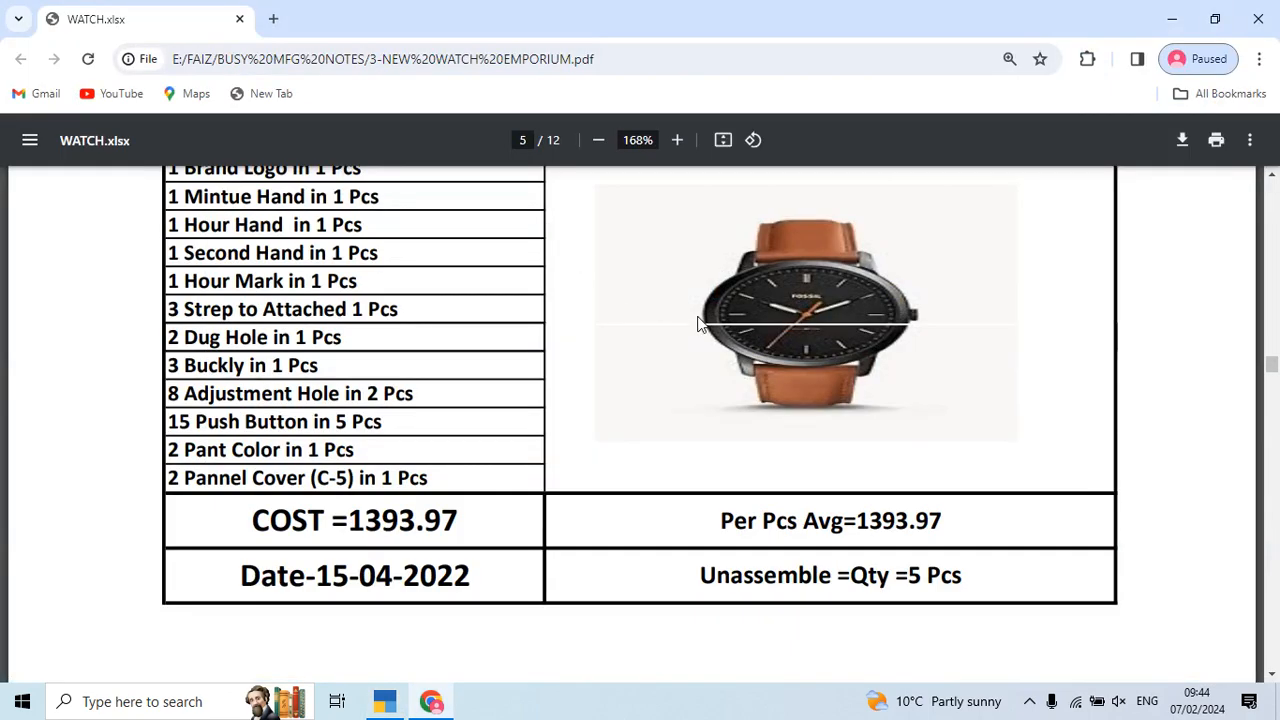
pyautogui.scroll(-3, 702, 324)
pyautogui.scroll(-10, 702, 322)
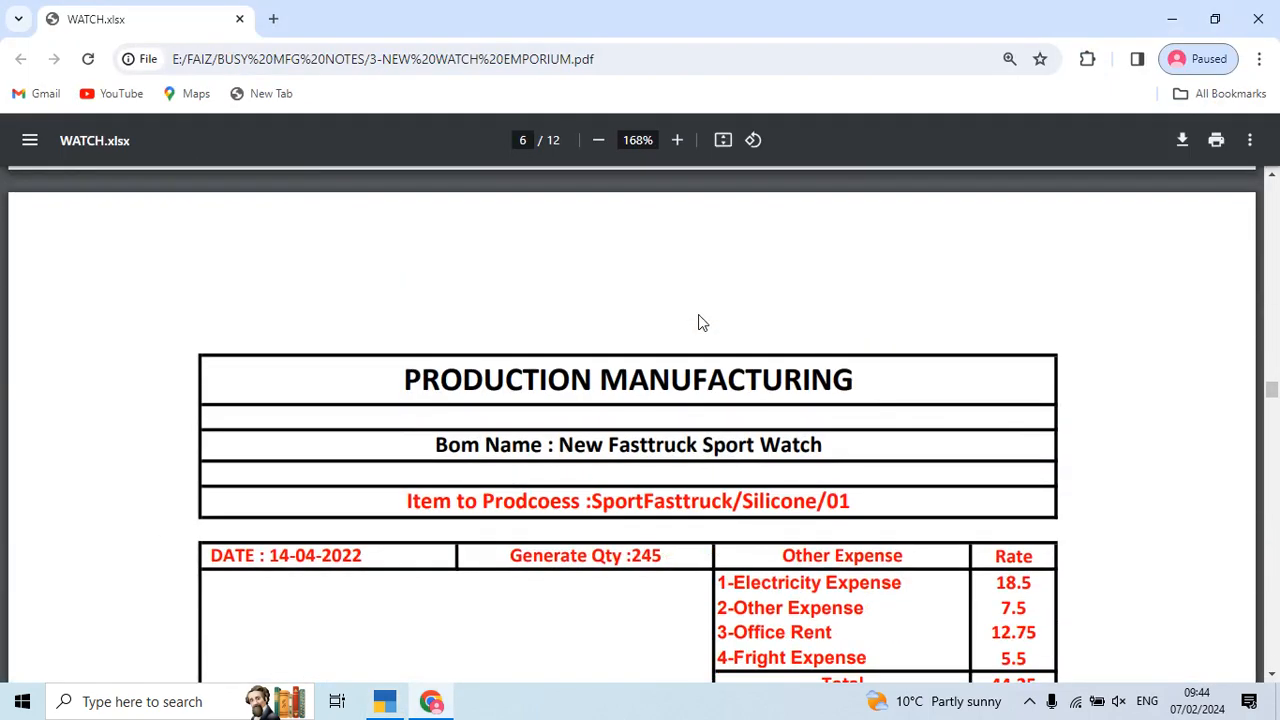
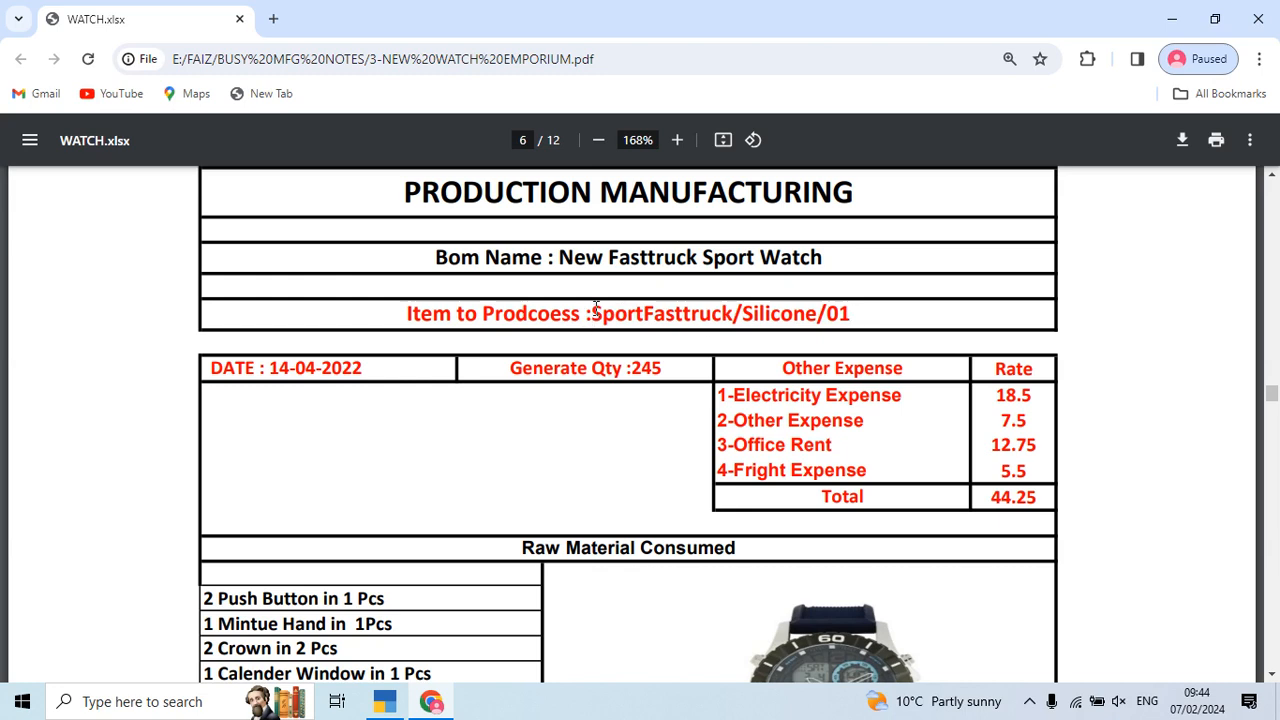
pyautogui.moveTo(595, 308); pyautogui.dragTo(861, 302)
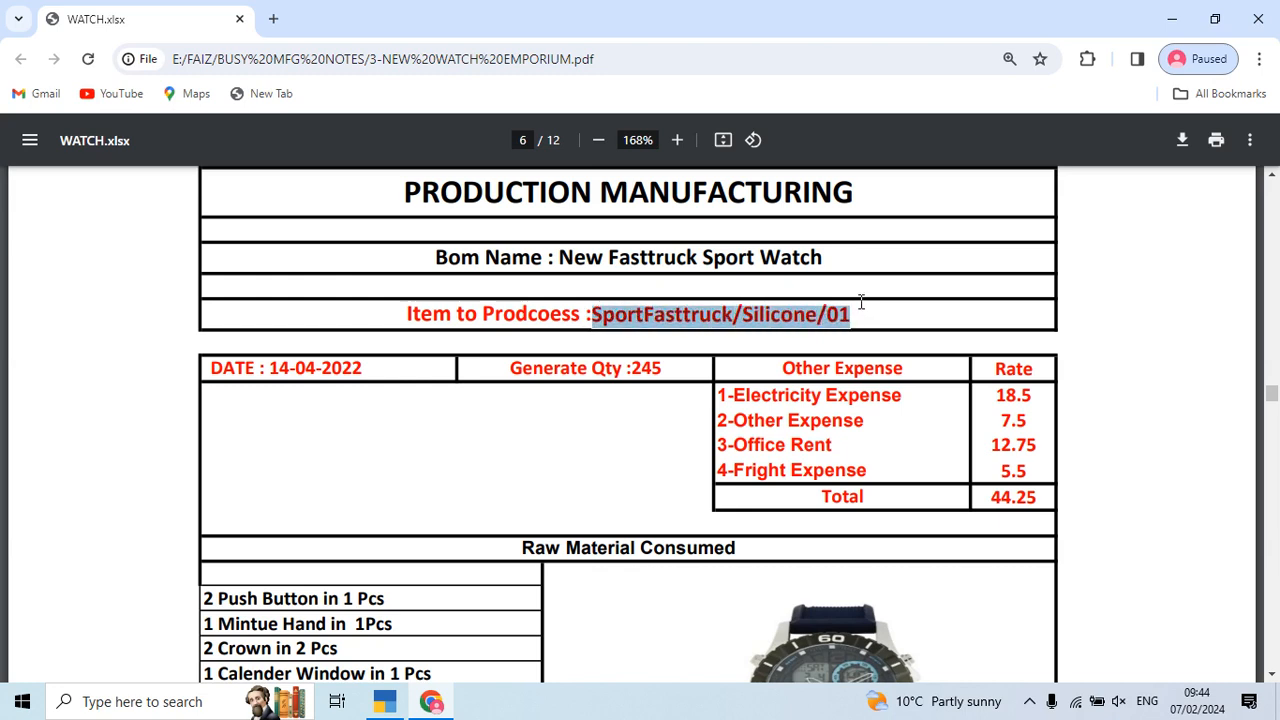
pyautogui.hotkey('ctrl', 'c')
pyautogui.hotkey('alt', 'Tab')
pyautogui.hotkey('ctrl', 'v')
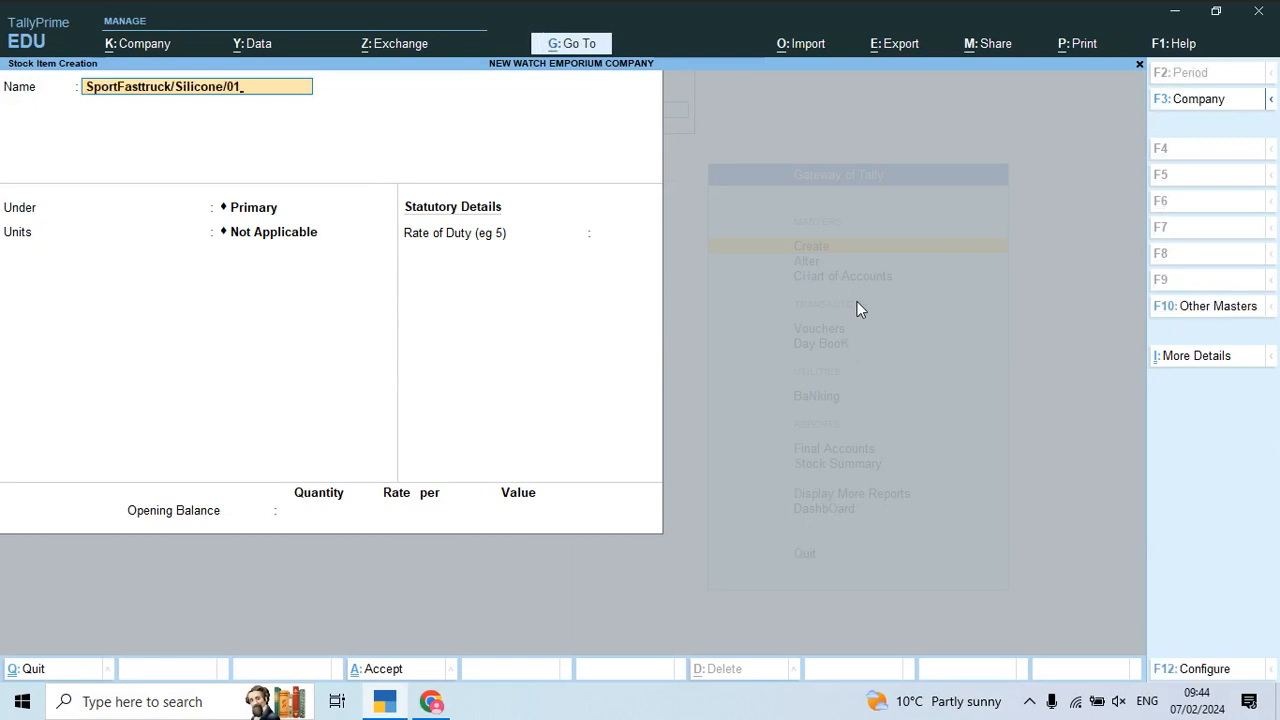
# - Place the new stock item under Finish Goods and choose PCS as its unit
pyautogui.press('Return')
pyautogui.press('Down')
pyautogui.press('Return')
pyautogui.press('Down')
pyautogui.press('Down')
pyautogui.press('Down')
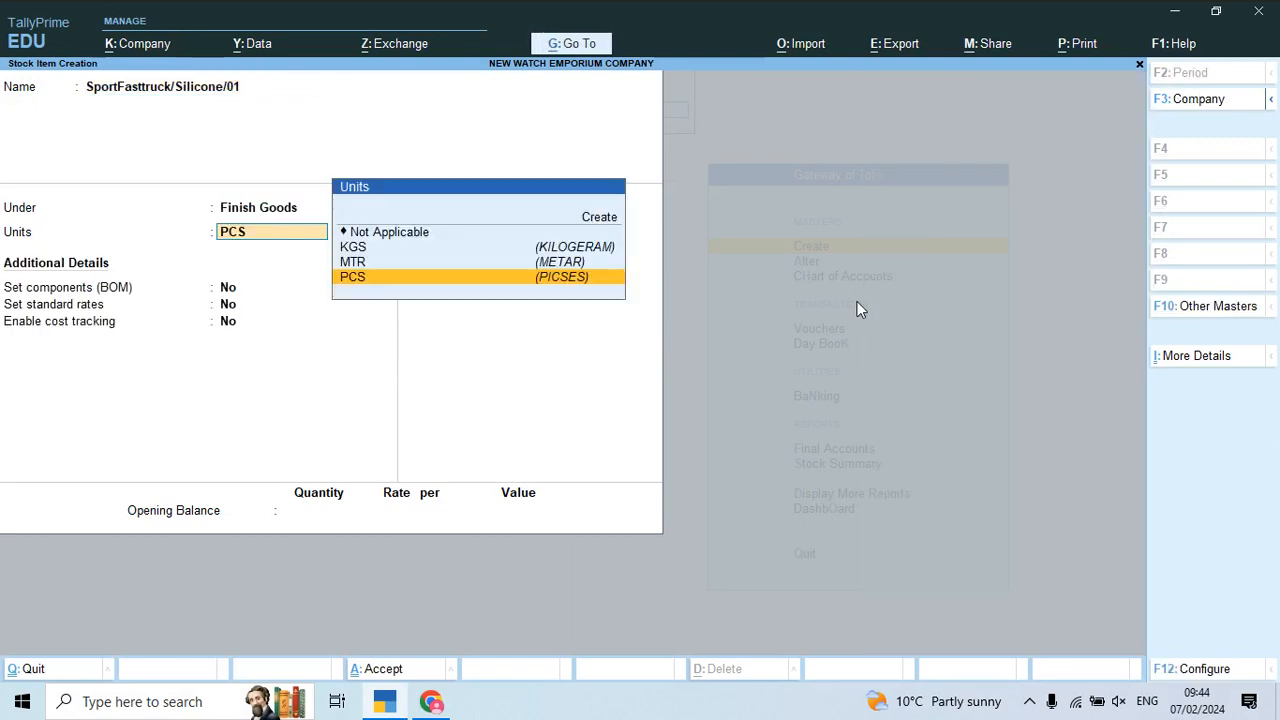
# - Set components (BOM) to Yes for SportFasttruck/Silicone/01 and open its BOM list
pyautogui.press('BackSpace')
pyautogui.press('BackSpace')
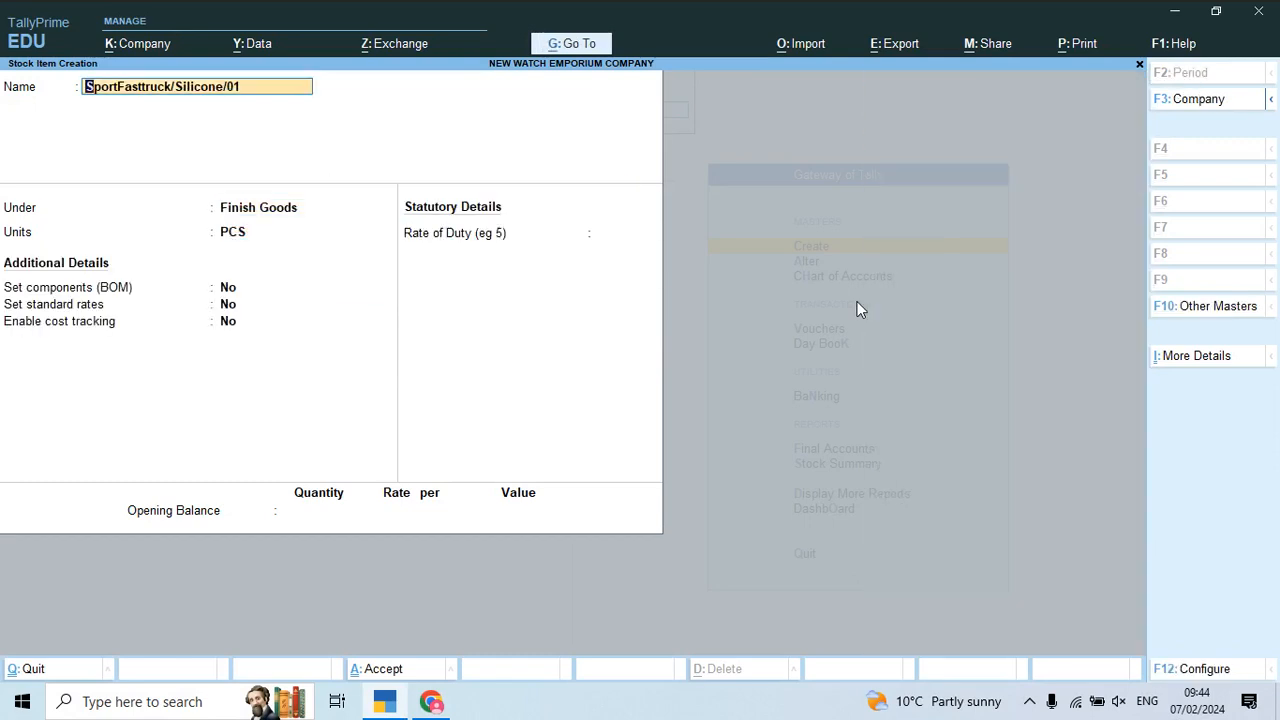
pyautogui.press('Return')
pyautogui.press('Return')
pyautogui.press('Return')
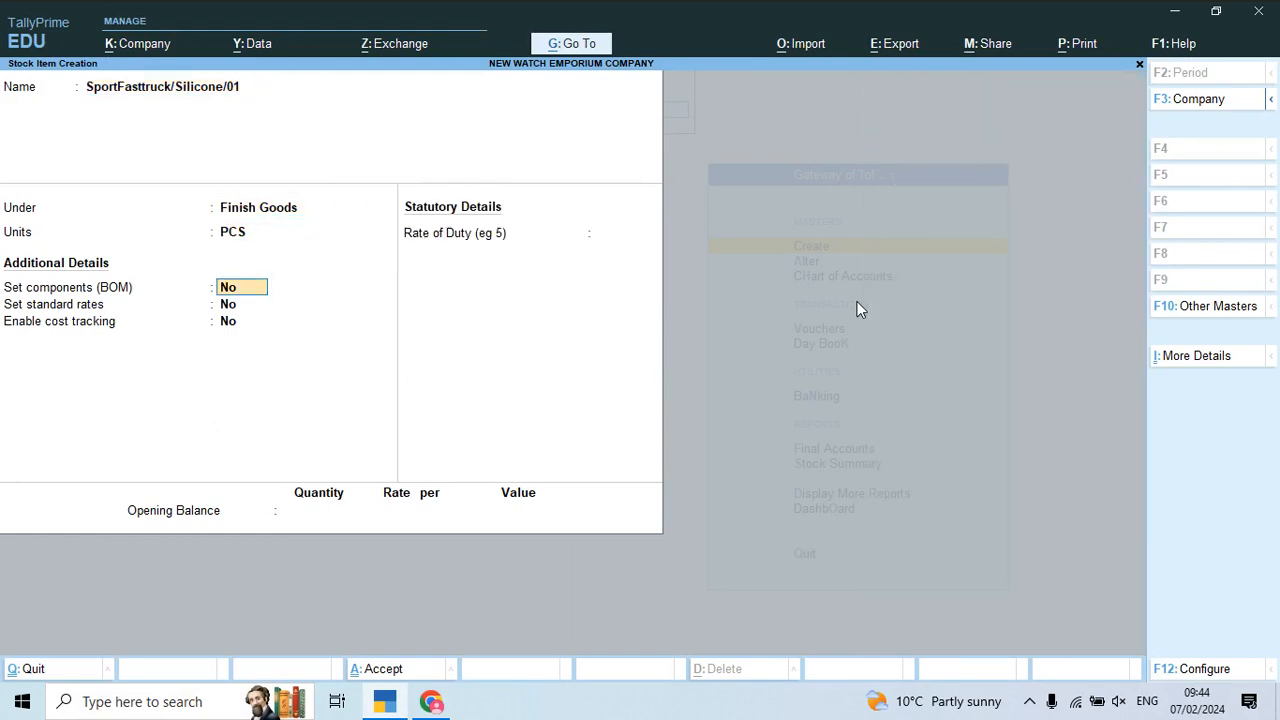
pyautogui.write('y')
pyautogui.press('Return')
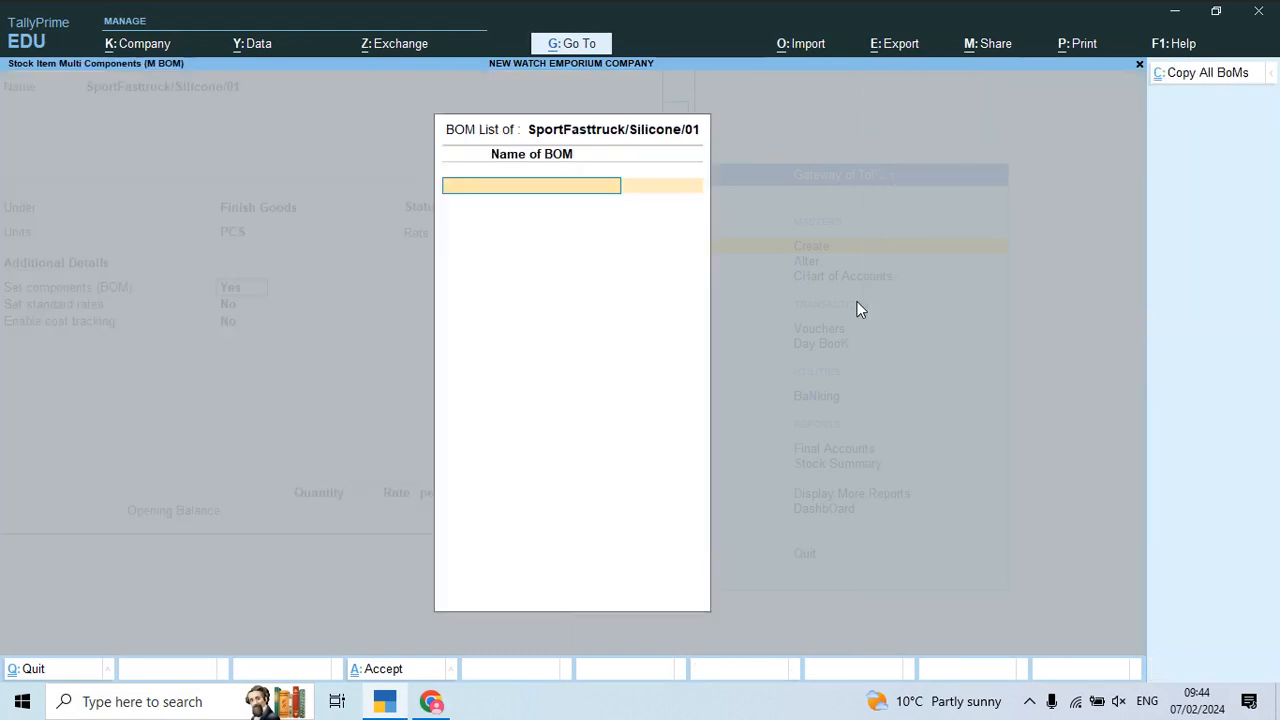
# - Copy the BOM name New Fasttruck Sport Watch from the Chrome PDF into TallyPrime's BOM list and set its unit of manufacture to 1 PCS
pyautogui.hotkey('alt', 'Tab')
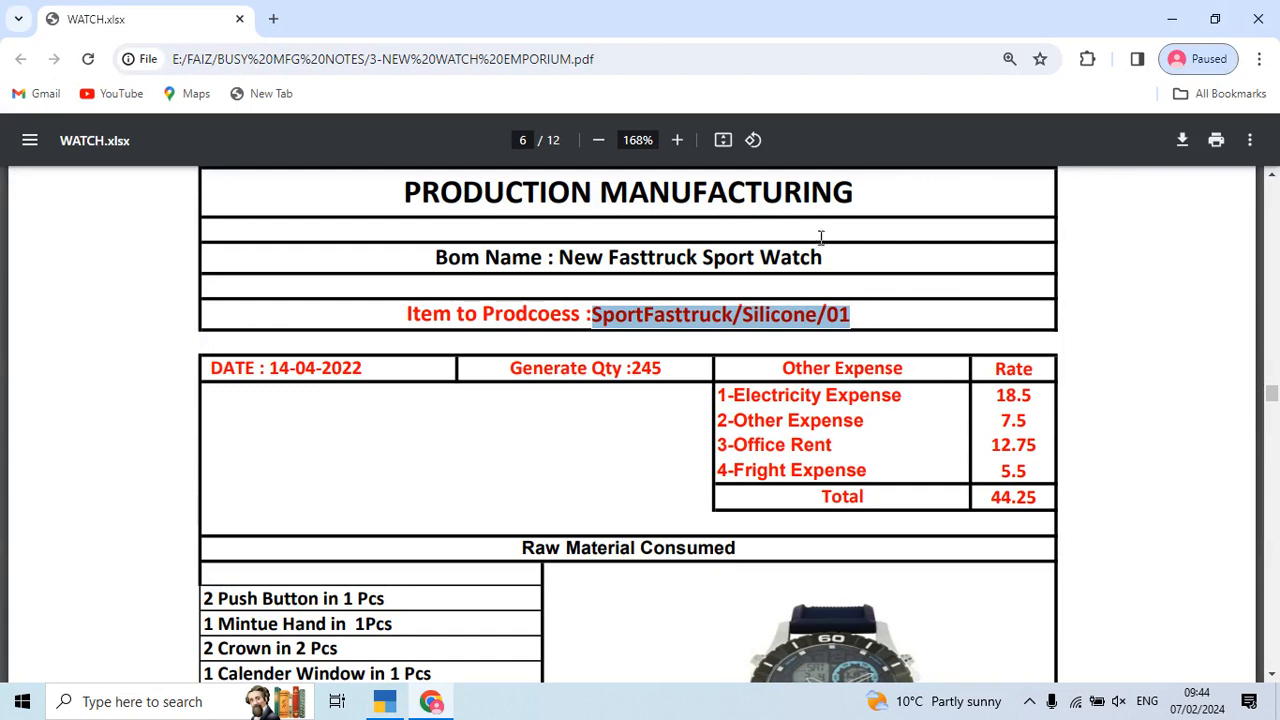
pyautogui.moveTo(822, 258); pyautogui.dragTo(567, 252)
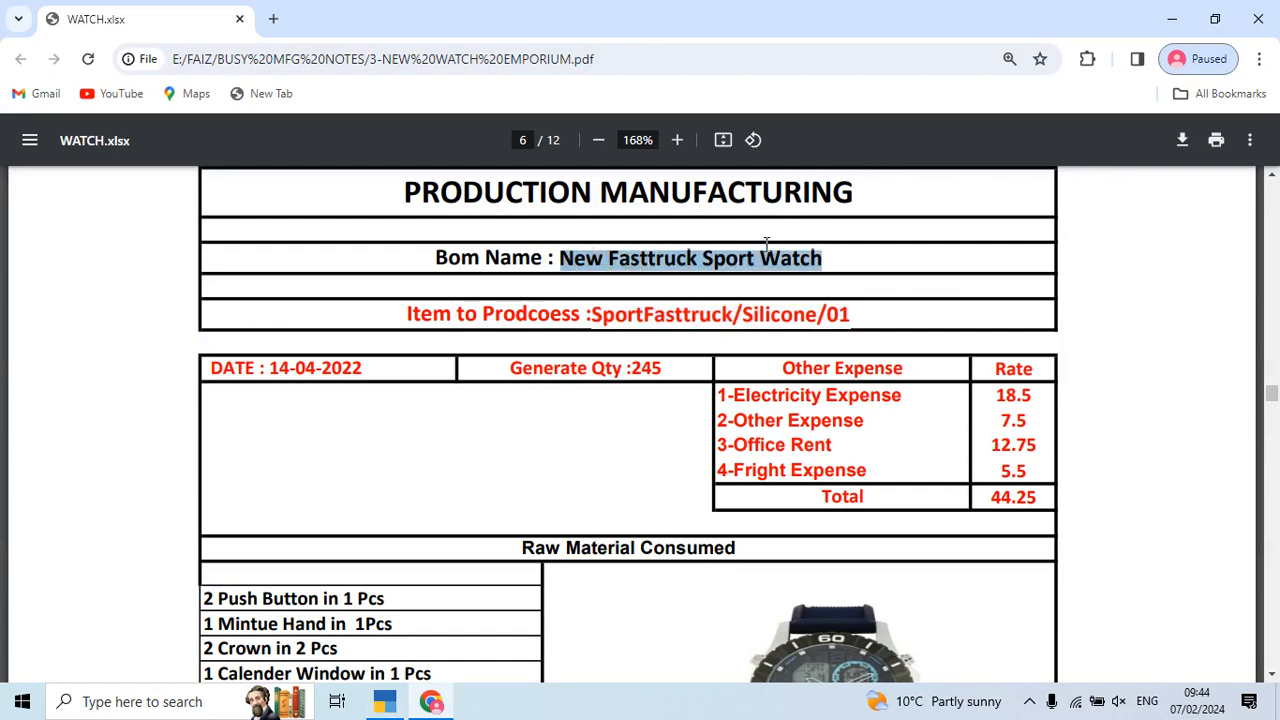
pyautogui.hotkey('alt', 'Tab')
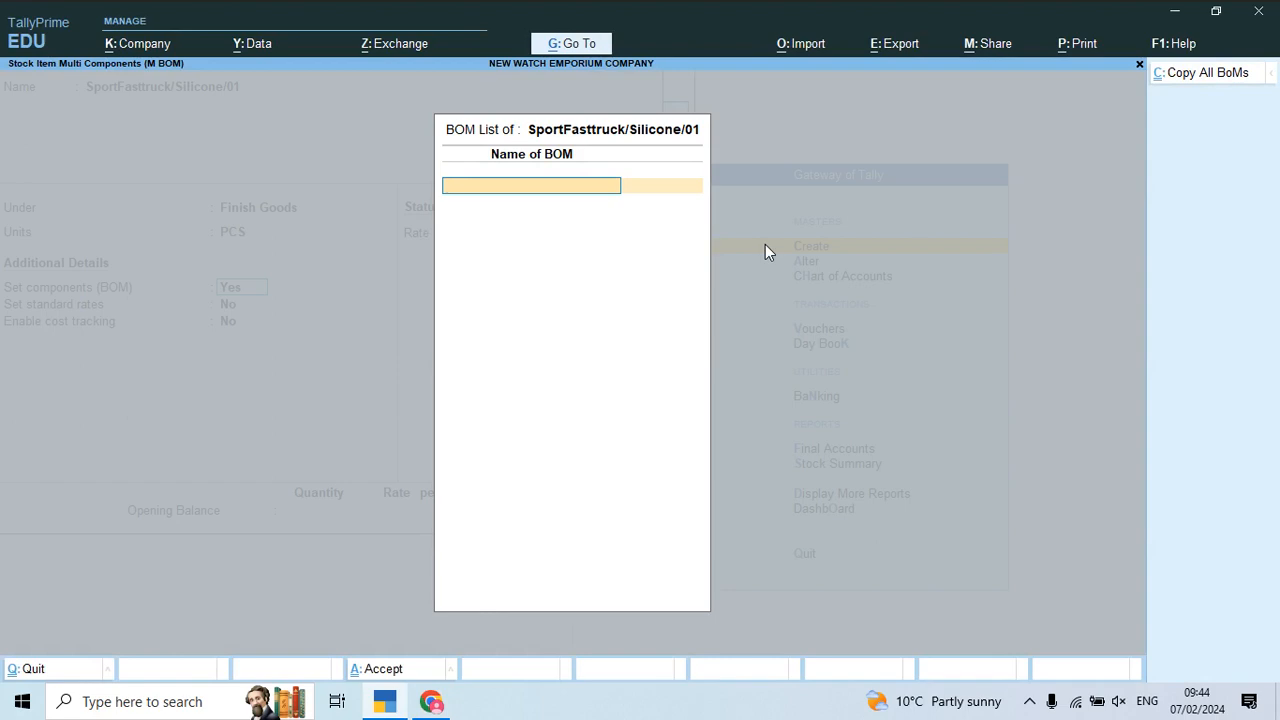
pyautogui.hotkey('ctrl', 'v')
pyautogui.press('Return')
pyautogui.write('1')
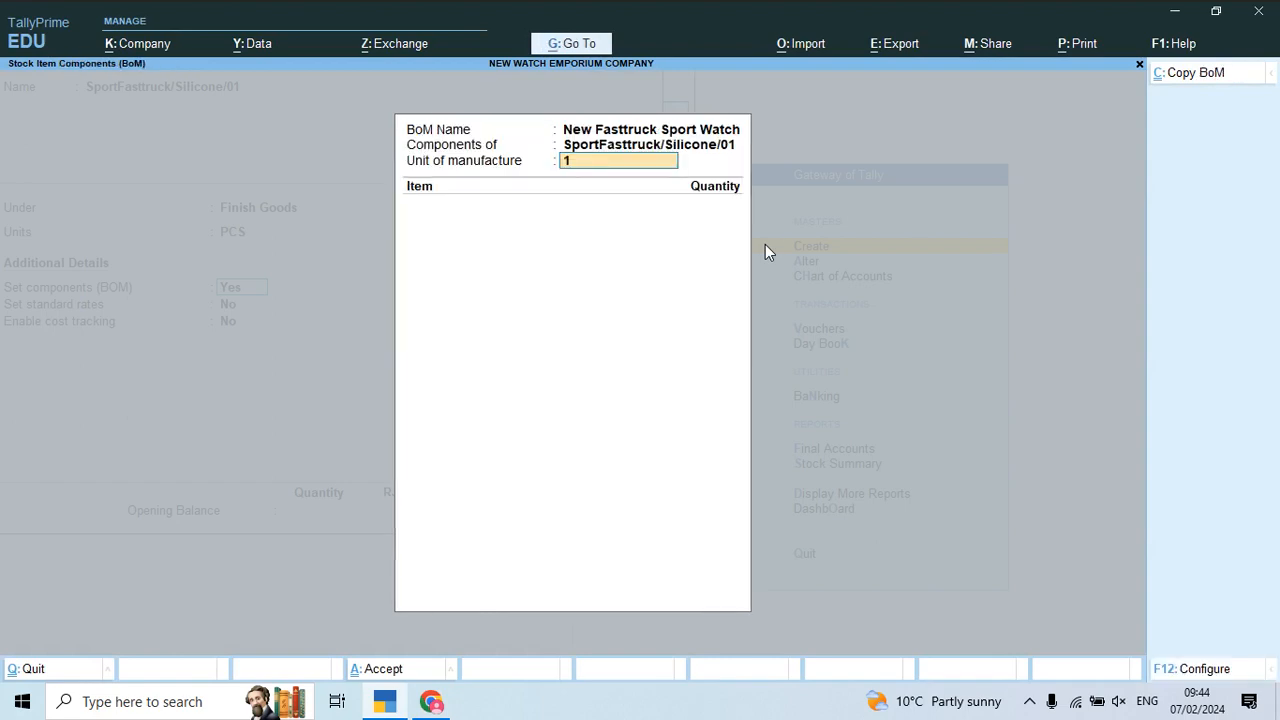
pyautogui.press('Return')
# - Check the Raw Material Consumed list in the Chrome PDF and add PUSH BUTTON with quantity 2 PCS to the BOM in TallyPrime
pyautogui.hotkey('alt', 'Tab')
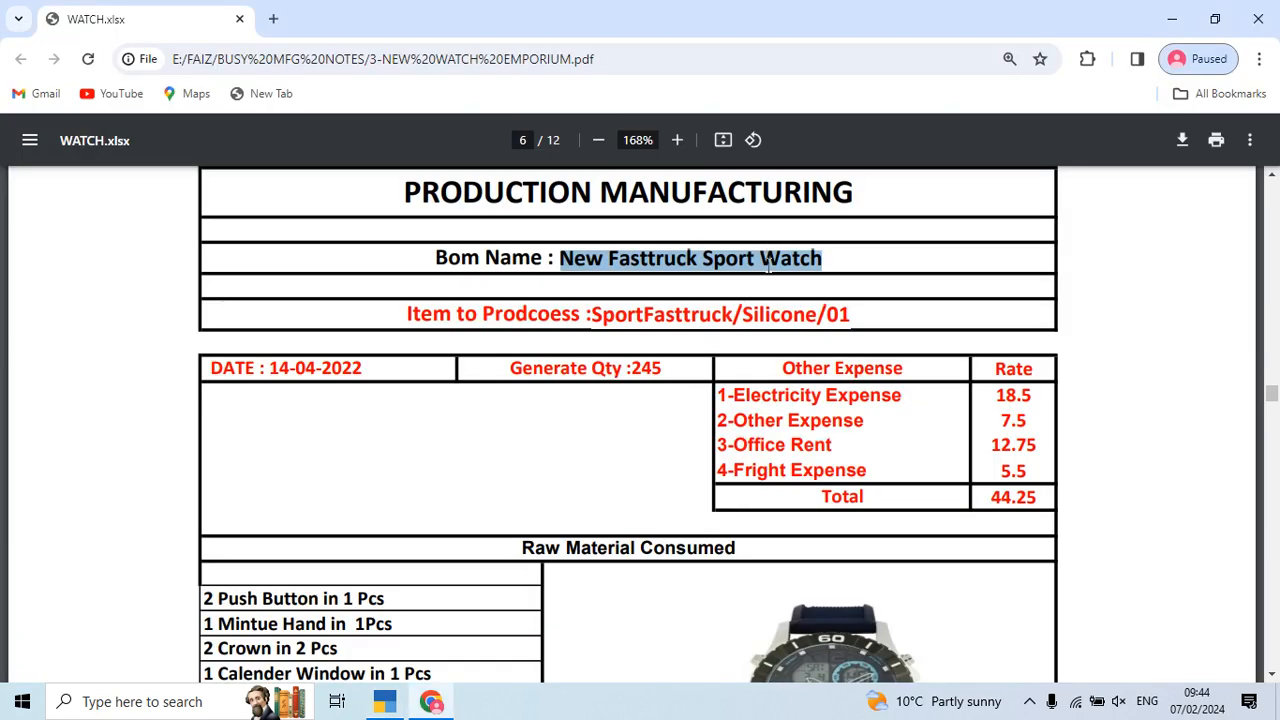
pyautogui.scroll(-4, 694, 378)
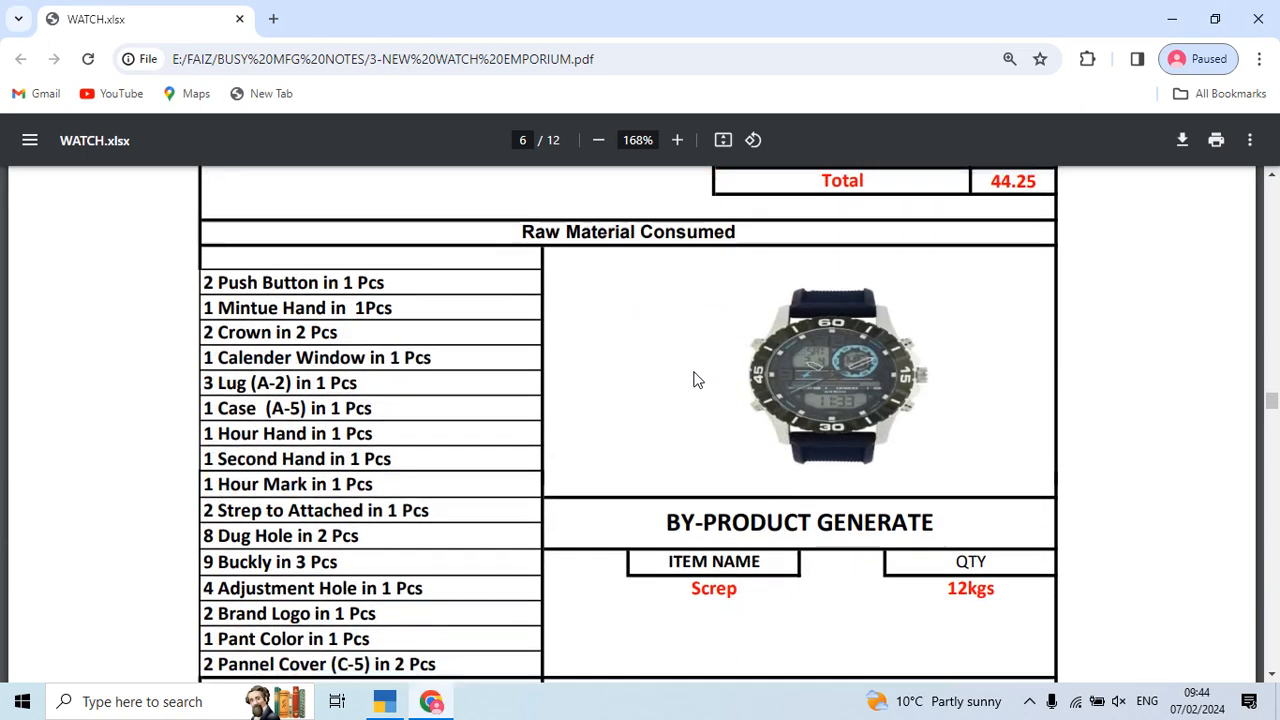
pyautogui.scroll(2, 694, 378)
pyautogui.scroll(-2, 697, 378)
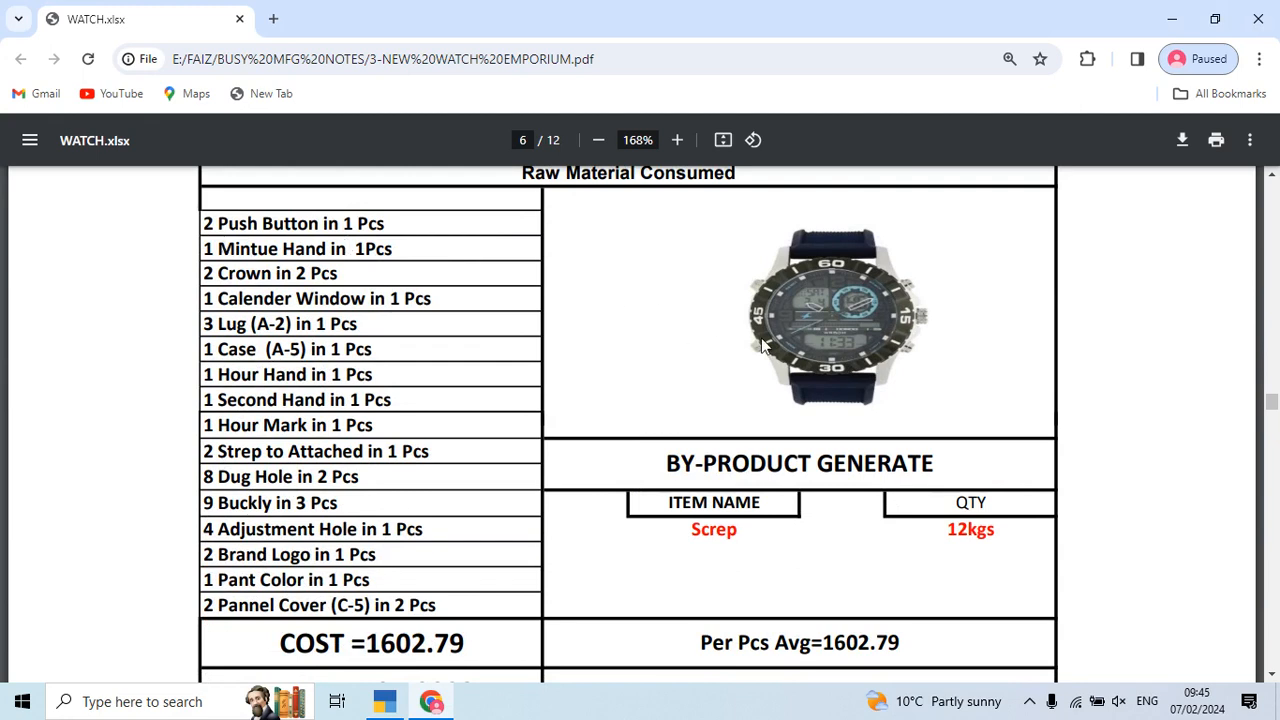
pyautogui.hotkey('alt', 'Tab')
pyautogui.write('Pus')
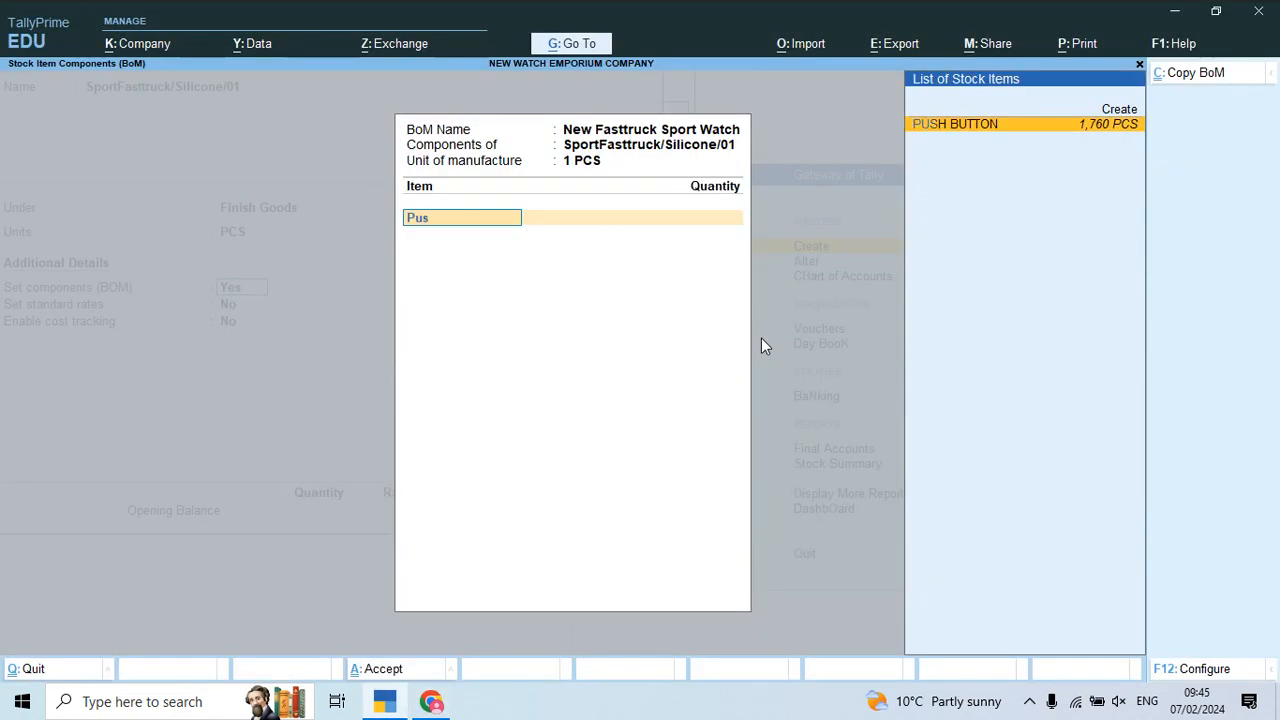
pyautogui.press('Return')
pyautogui.hotkey('alt', 'Tab')
pyautogui.hotkey('alt', 'Tab')
pyautogui.write('2')
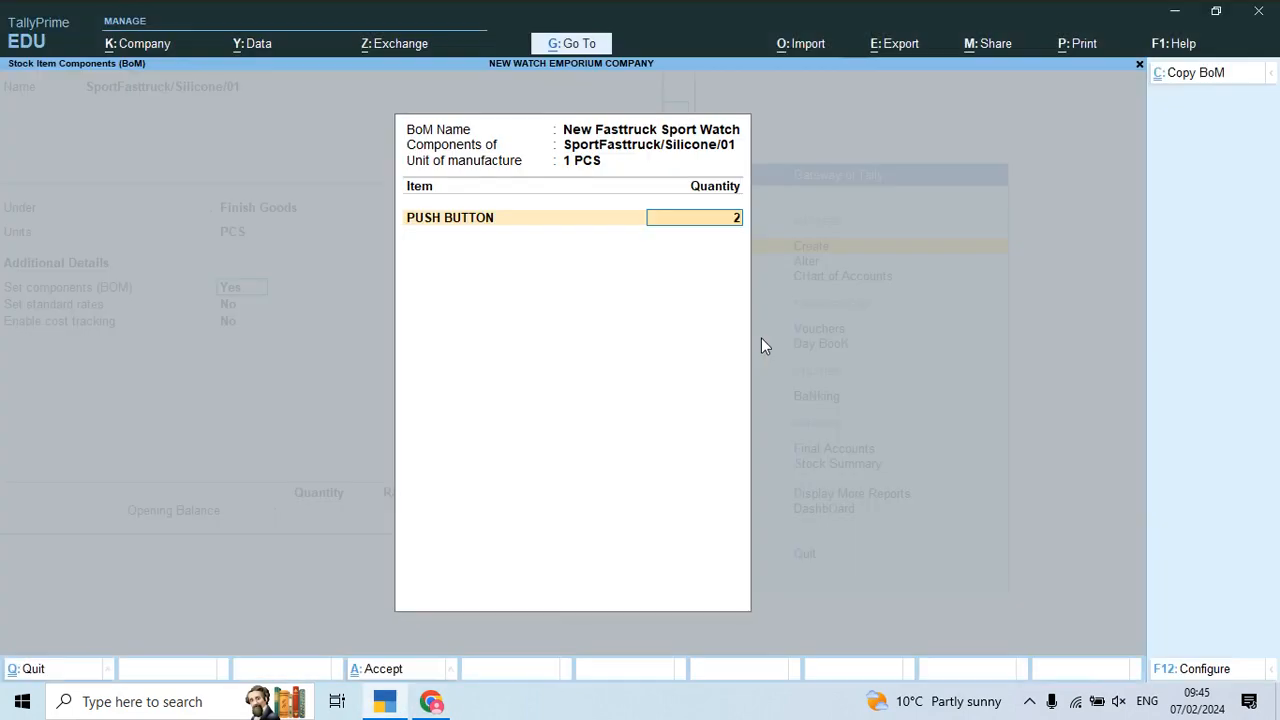
pyautogui.press('Return')
# - Add MINUTE HAND with quantity 1 PCS as the second component of the New Fasttruck Sport Watch BOM
pyautogui.write('Min')
pyautogui.press('Return')
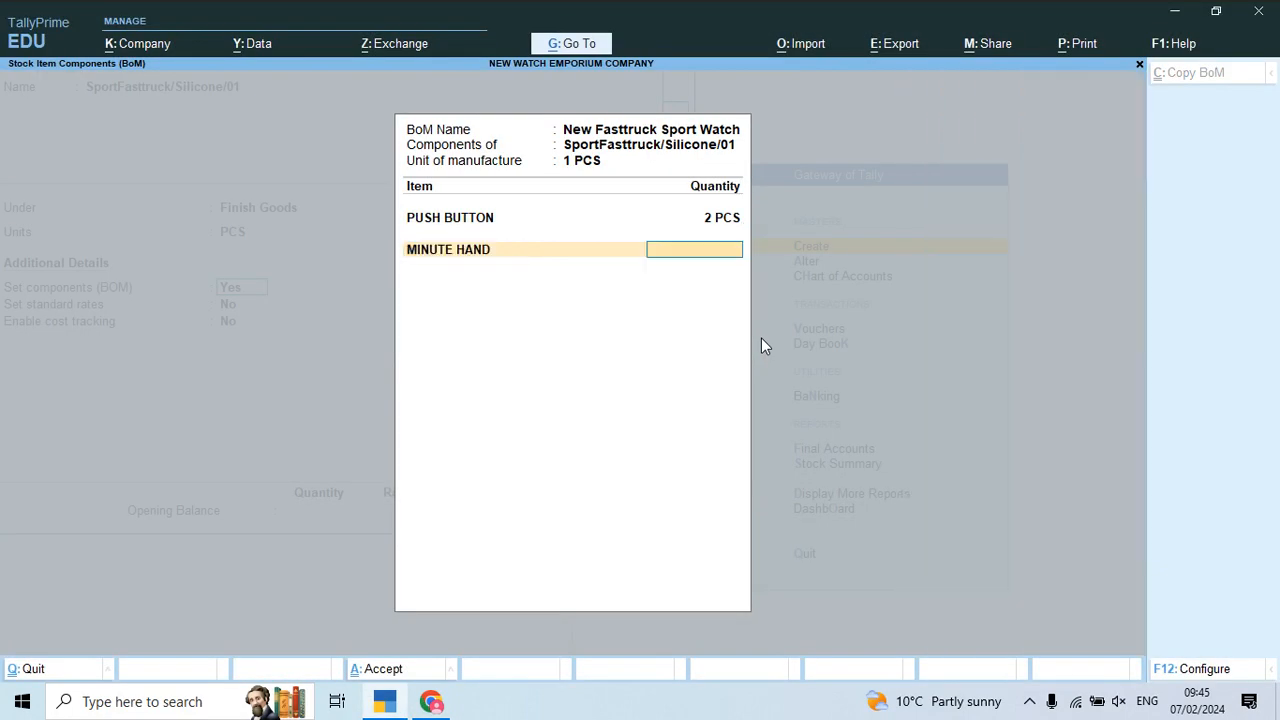
pyautogui.write('1')
pyautogui.press('Return')
# - Check the Chrome PDF's raw material list and add CROWN with quantity 1 PCS to the BOM in TallyPrime
pyautogui.hotkey('alt', 'Tab')
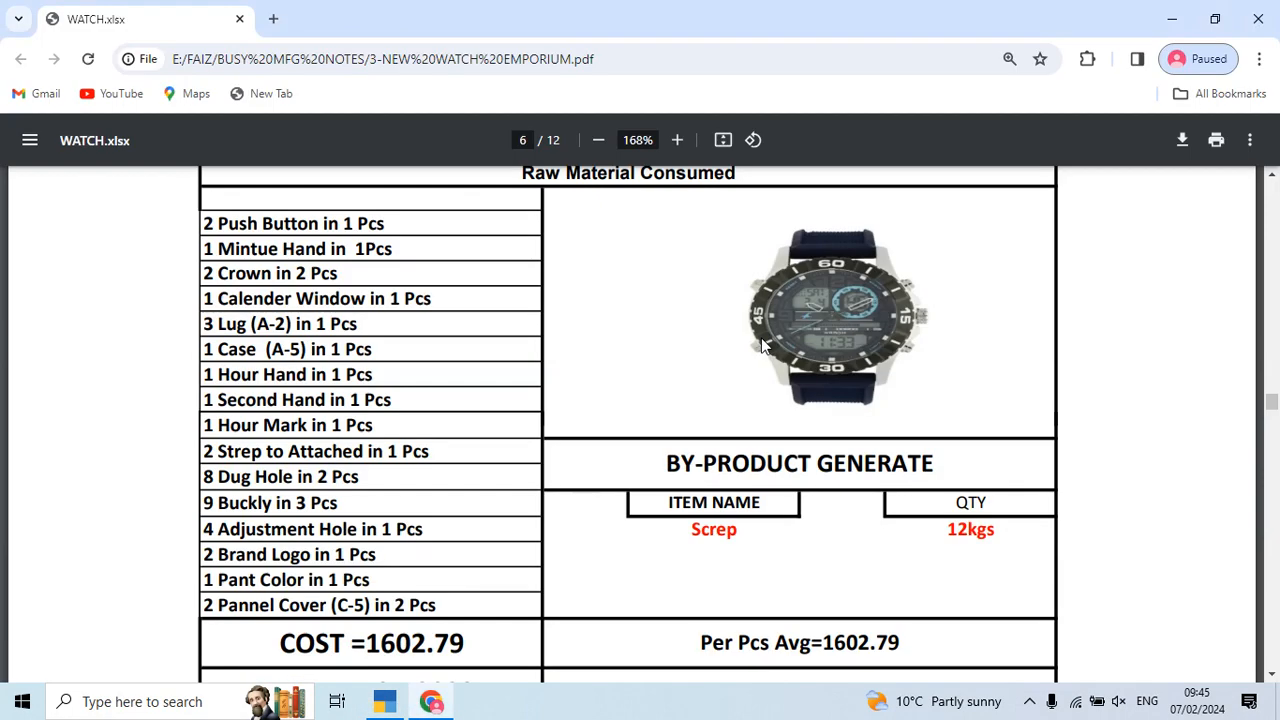
pyautogui.hotkey('alt', 'Tab')
pyautogui.write('Cr')
pyautogui.hotkey('alt', 'Tab')
pyautogui.hotkey('alt', 'Tab')
pyautogui.press('Return')
pyautogui.write('2 PCS')
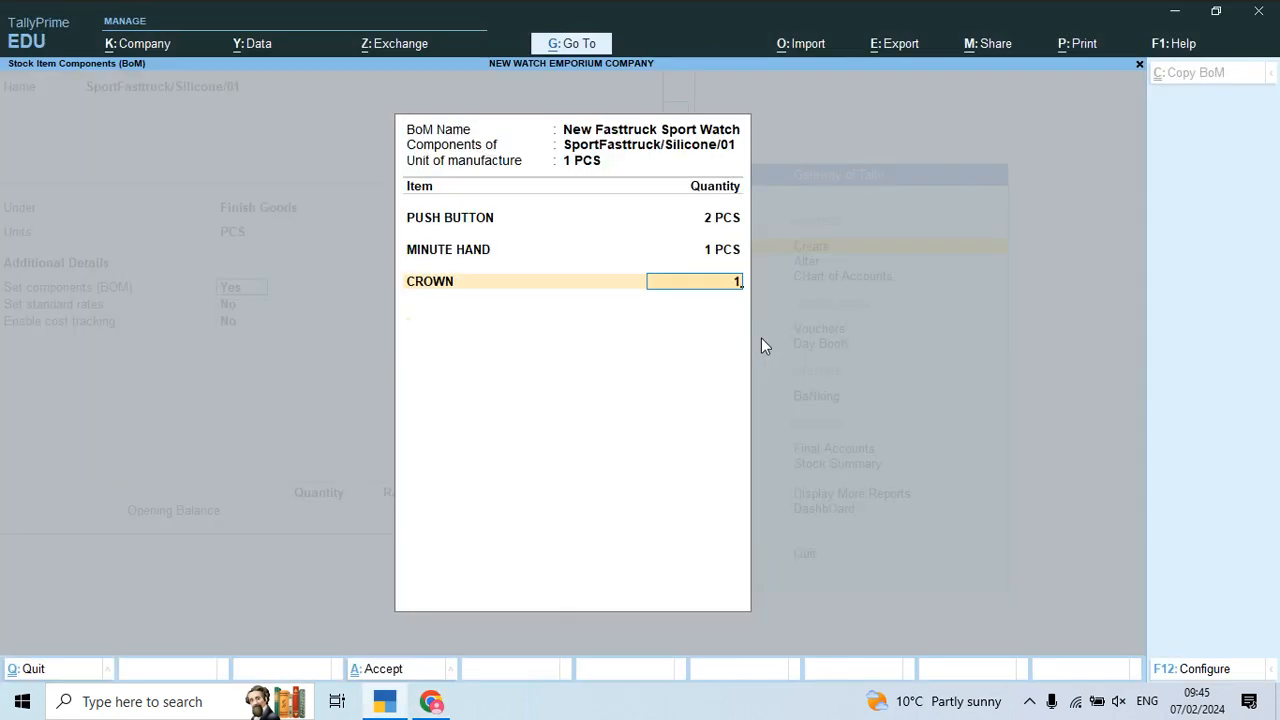
# - Consult the Chrome PDF again and add CALENDER WINDOW with quantity 1 PCS to the component list in TallyPrime
pyautogui.hotkey('alt', 'Tab')
pyautogui.hotkey('alt', 'Tab')
pyautogui.write('Ca')
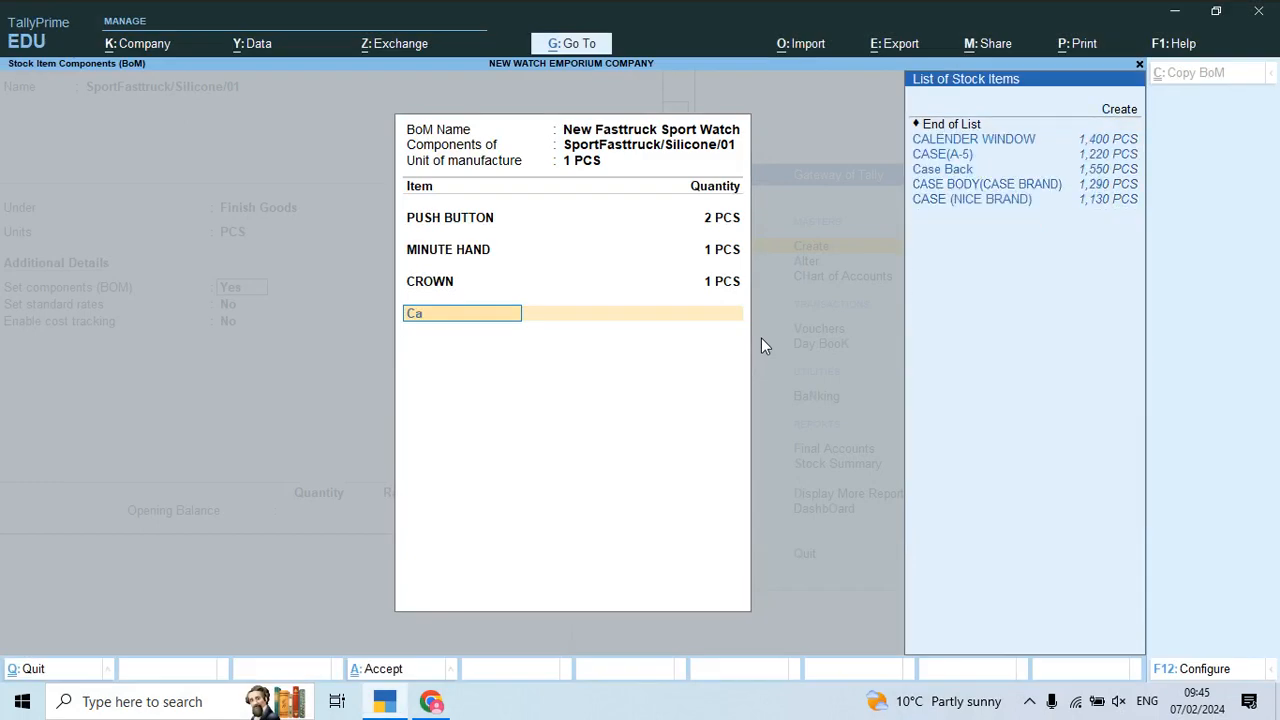
pyautogui.press('Return')
pyautogui.hotkey('alt', 'Tab')
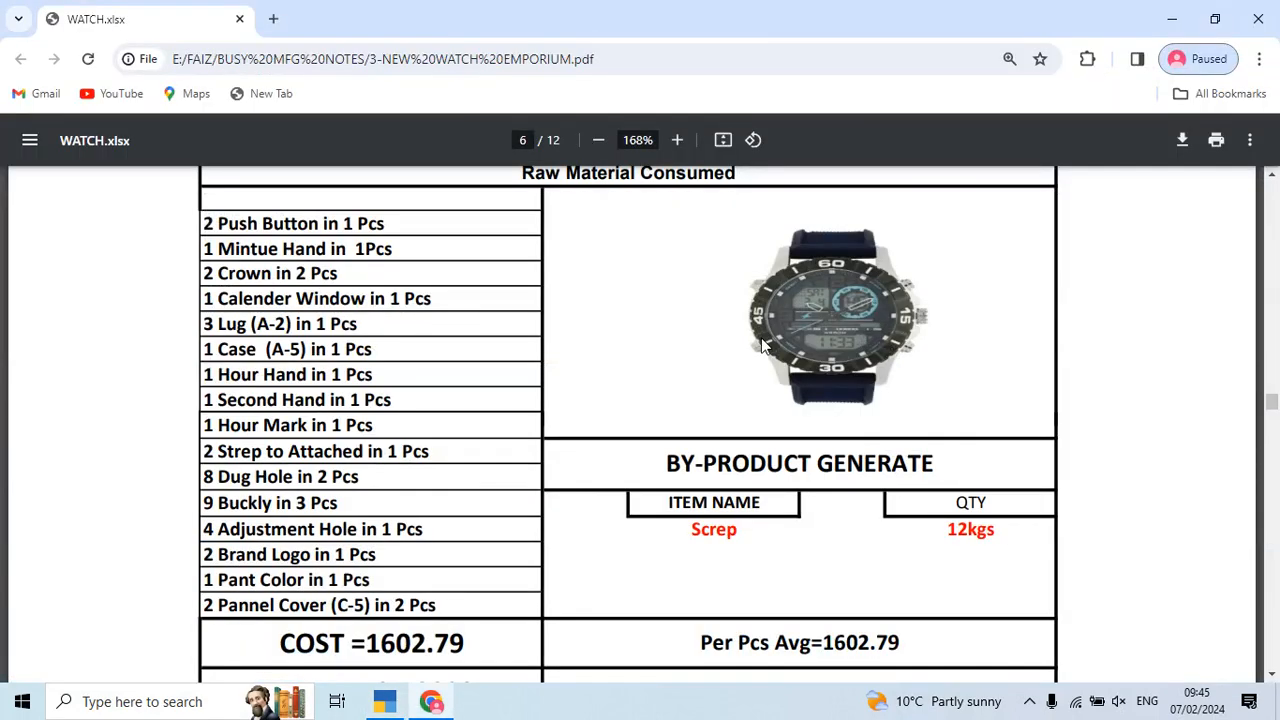
pyautogui.hotkey('alt', 'Tab')
pyautogui.write('1')
pyautogui.press('Return')
# - Add the Lug (A-2) component to the New Fasttruck Sport Watch BOM
pyautogui.write('Lug')
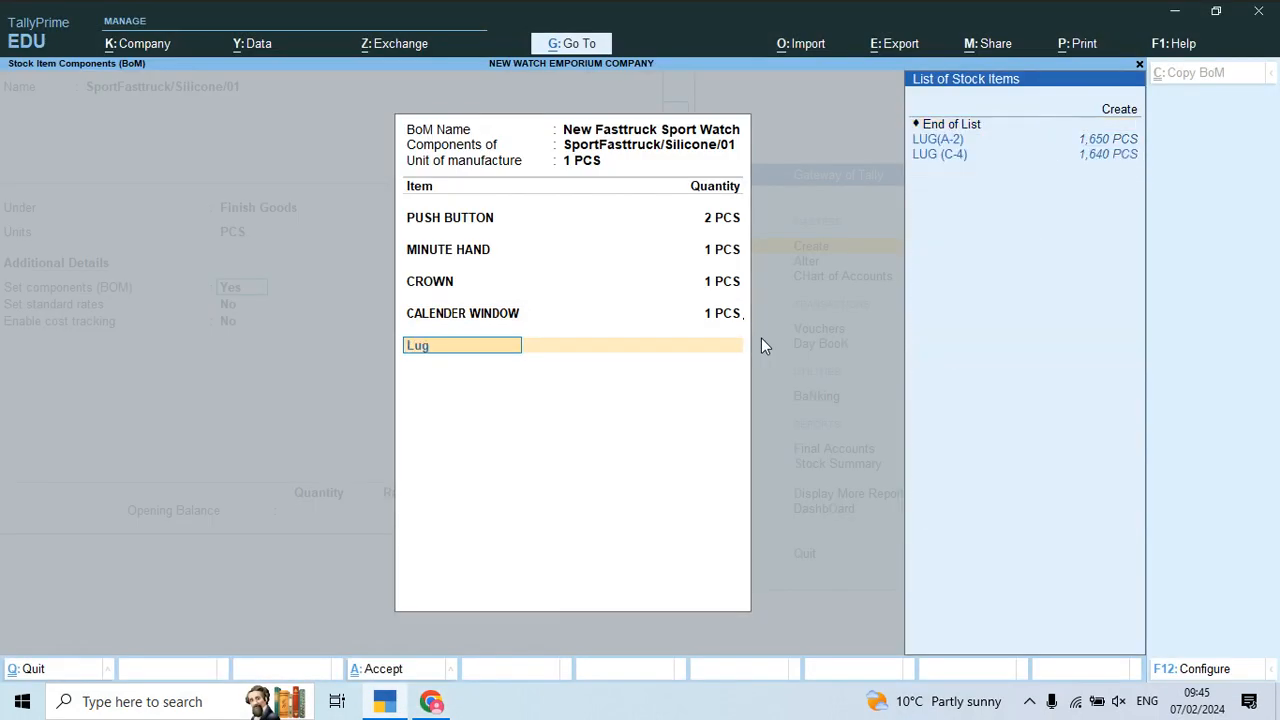
# - Add LUG(A-2) with a quantity of 3 PCS to the New Fasttruck Sport Watch bill of materials
pyautogui.press('Return')
pyautogui.hotkey('alt', 'Tab')
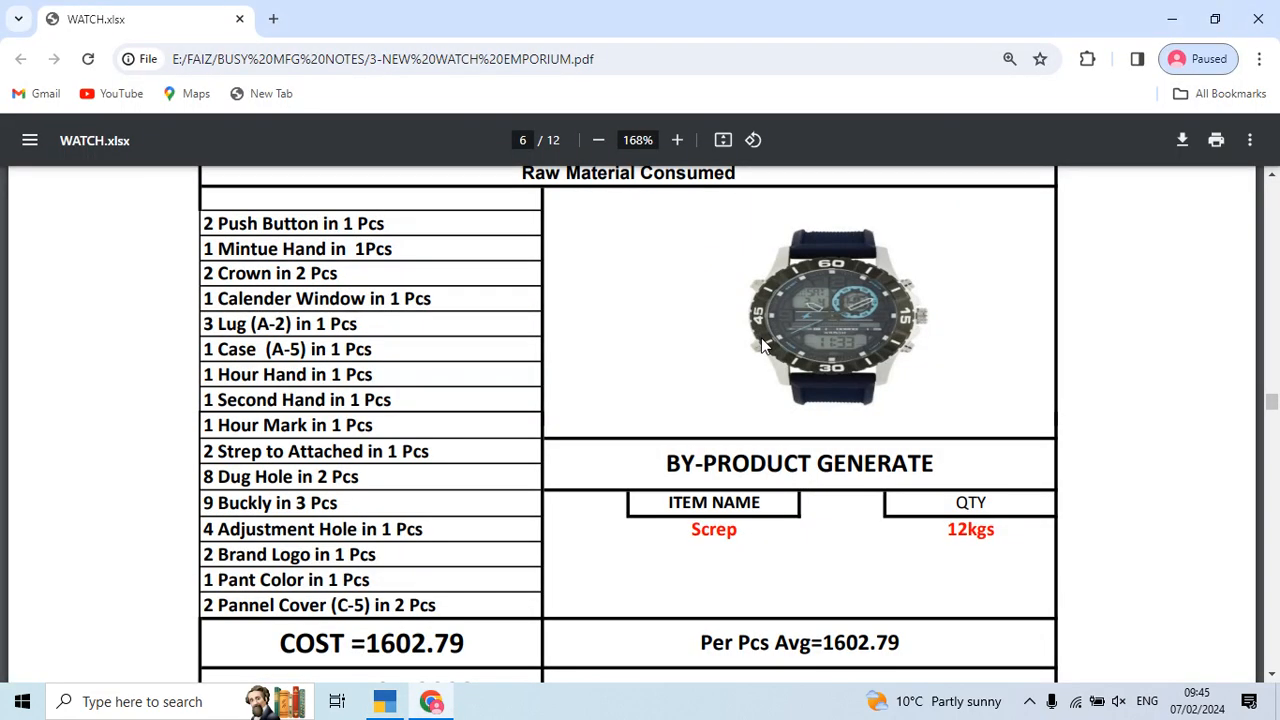
pyautogui.hotkey('alt', 'Tab')
pyautogui.write('3')
pyautogui.press('Return')
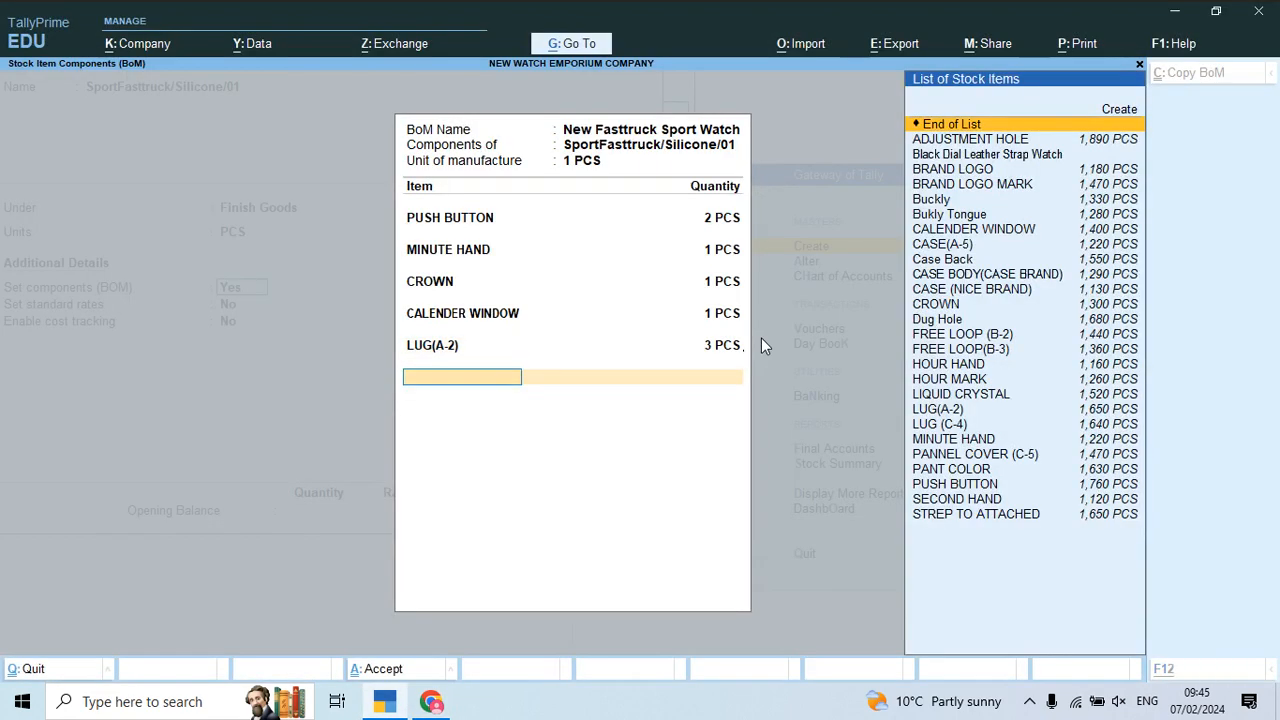
# - Add CASE(A-5) as the next component, with a quantity of 1 PCS
pyautogui.hotkey('alt', 'Tab')
pyautogui.hotkey('alt', 'Tab')
pyautogui.write('cs')
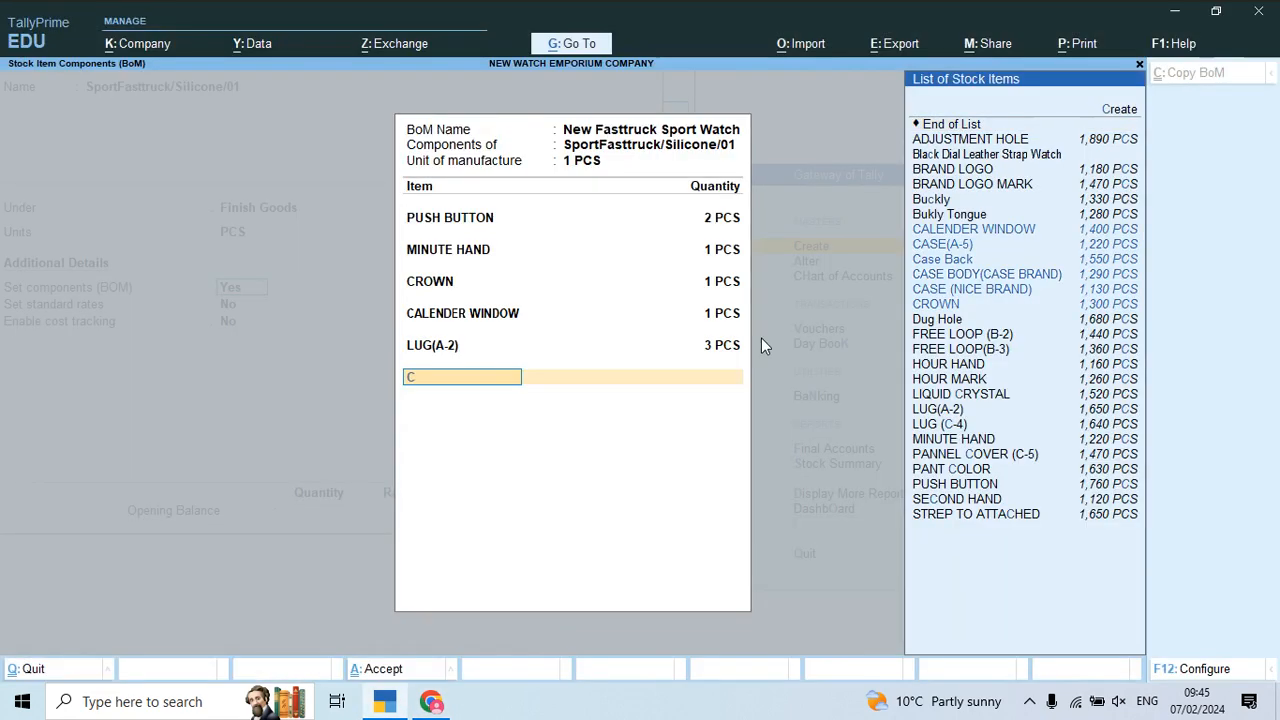
pyautogui.press('BackSpace')
pyautogui.write('ase')
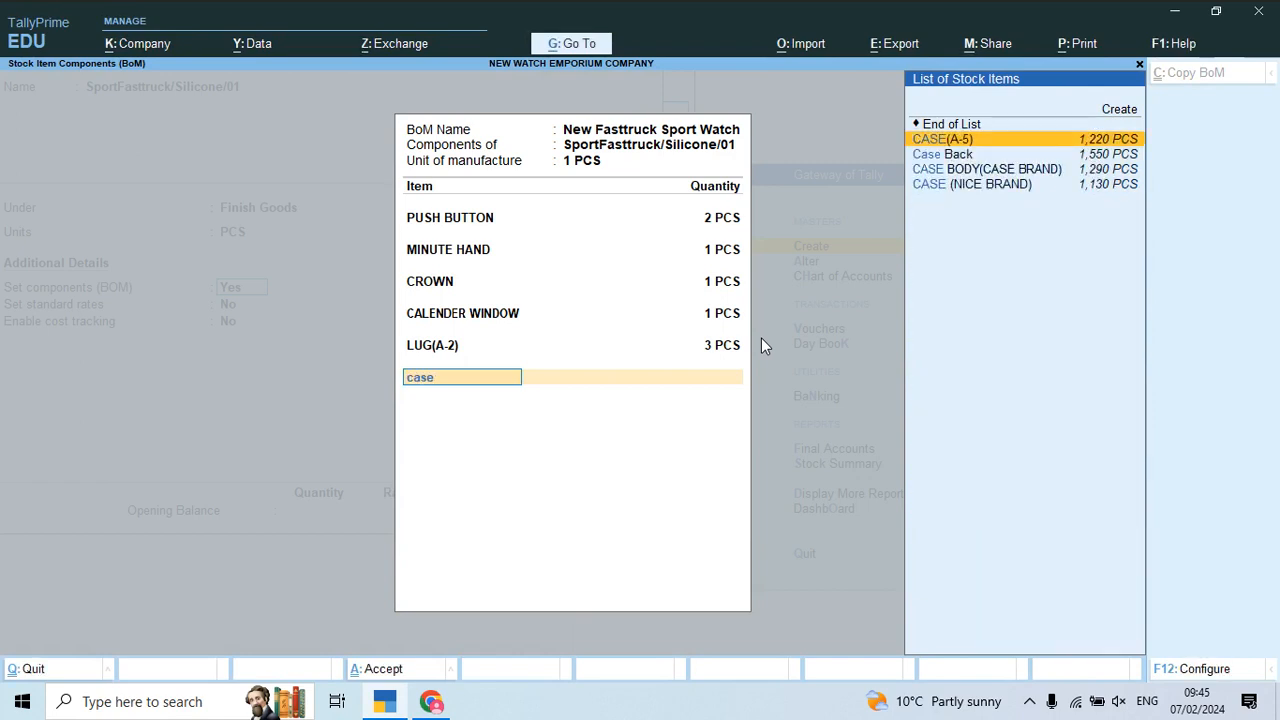
pyautogui.press('Return')
pyautogui.write('1')
pyautogui.press('Return')
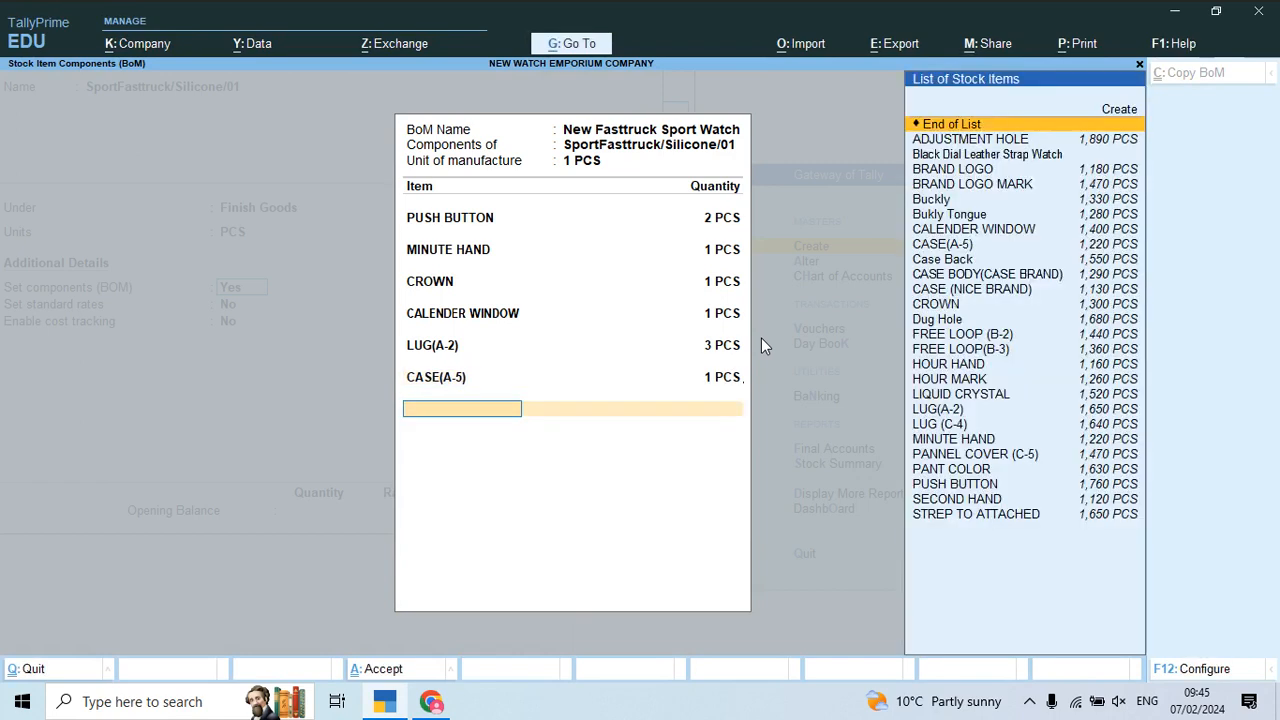
# - Add HOUR HAND as a component with the 1 PCS quantity given in the raw material list
pyautogui.hotkey('alt', 'Tab')
pyautogui.hotkey('alt', 'Tab')
pyautogui.write('Hour')
pyautogui.press('Return')
pyautogui.hotkey('alt', 'Tab')
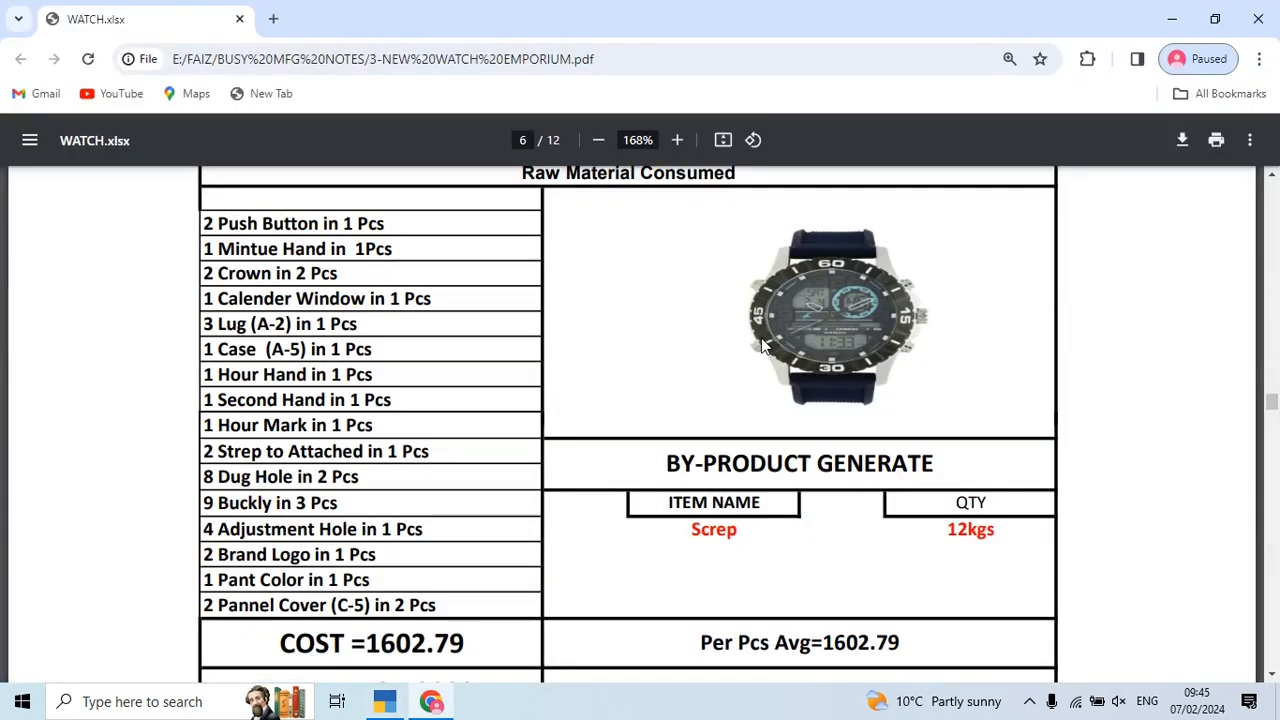
pyautogui.hotkey('alt', 'Tab')
pyautogui.write('1')
pyautogui.press('Return')
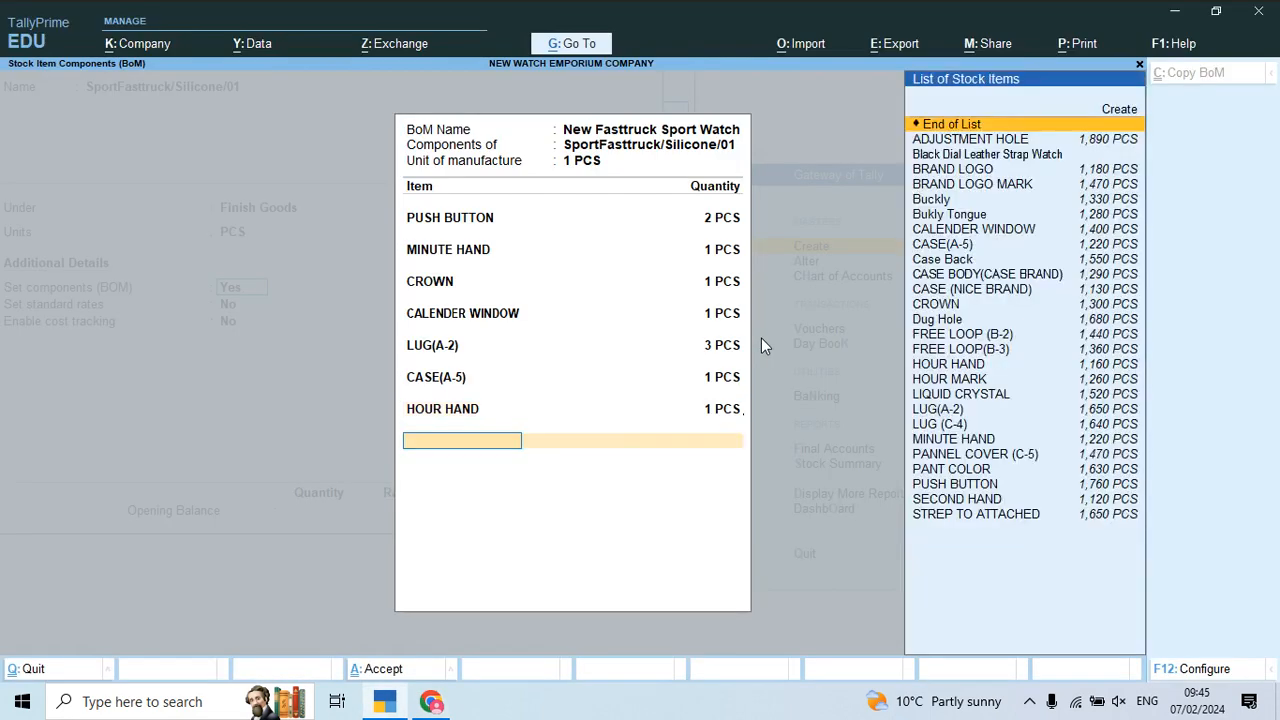
# - Add SECOND HAND to the bill of materials with a quantity of 1 PCS
pyautogui.write('Sec')
pyautogui.press('Return')
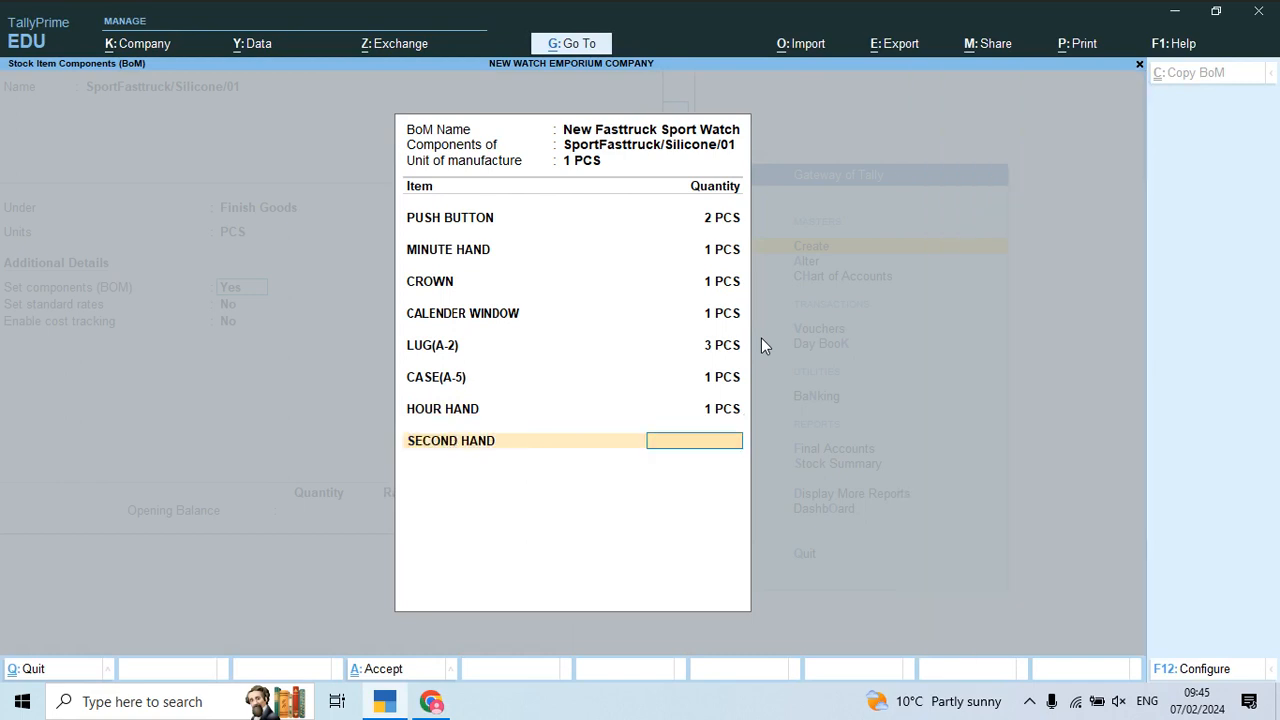
pyautogui.hotkey('alt', 'Tab')
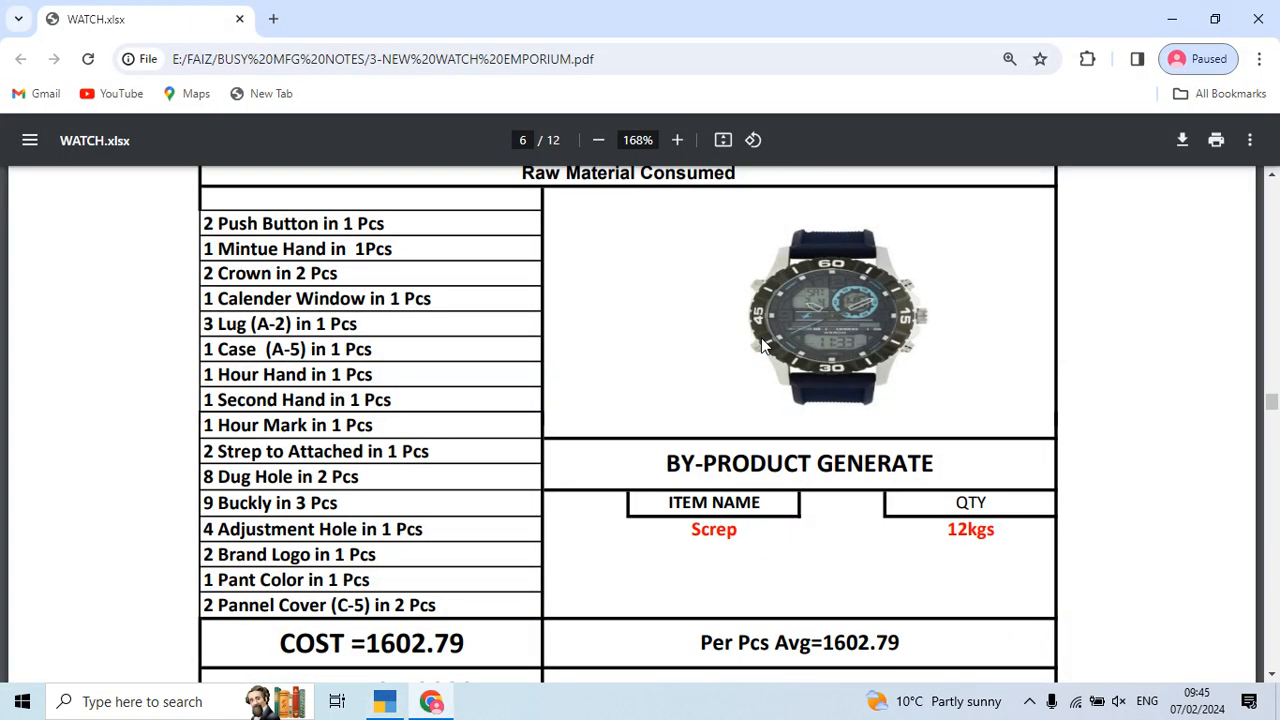
pyautogui.hotkey('alt', 'Tab')
pyautogui.write('1')
pyautogui.press('Return')
# - Add HOUR MARK to the bill of materials with a quantity of 1 PCS
pyautogui.write('H')
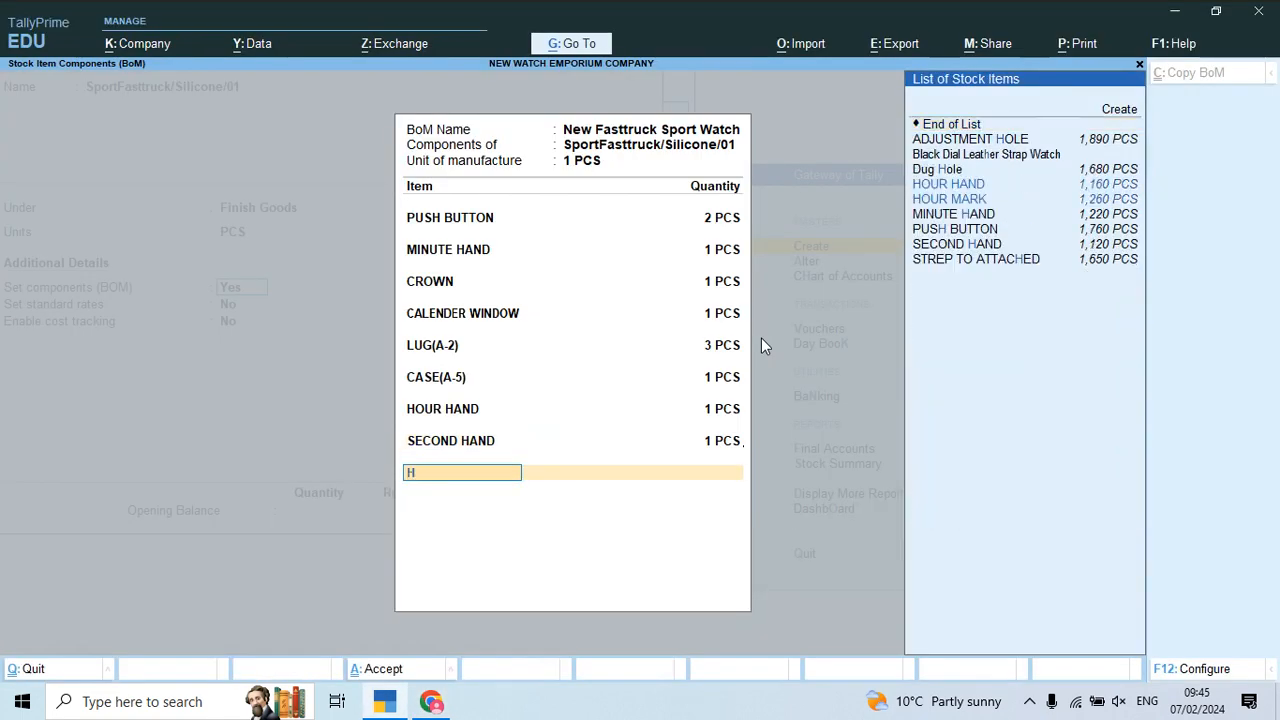
pyautogui.write('our')
pyautogui.press('Down')
pyautogui.press('Down')
pyautogui.press('Return')
pyautogui.hotkey('alt', 'Tab')
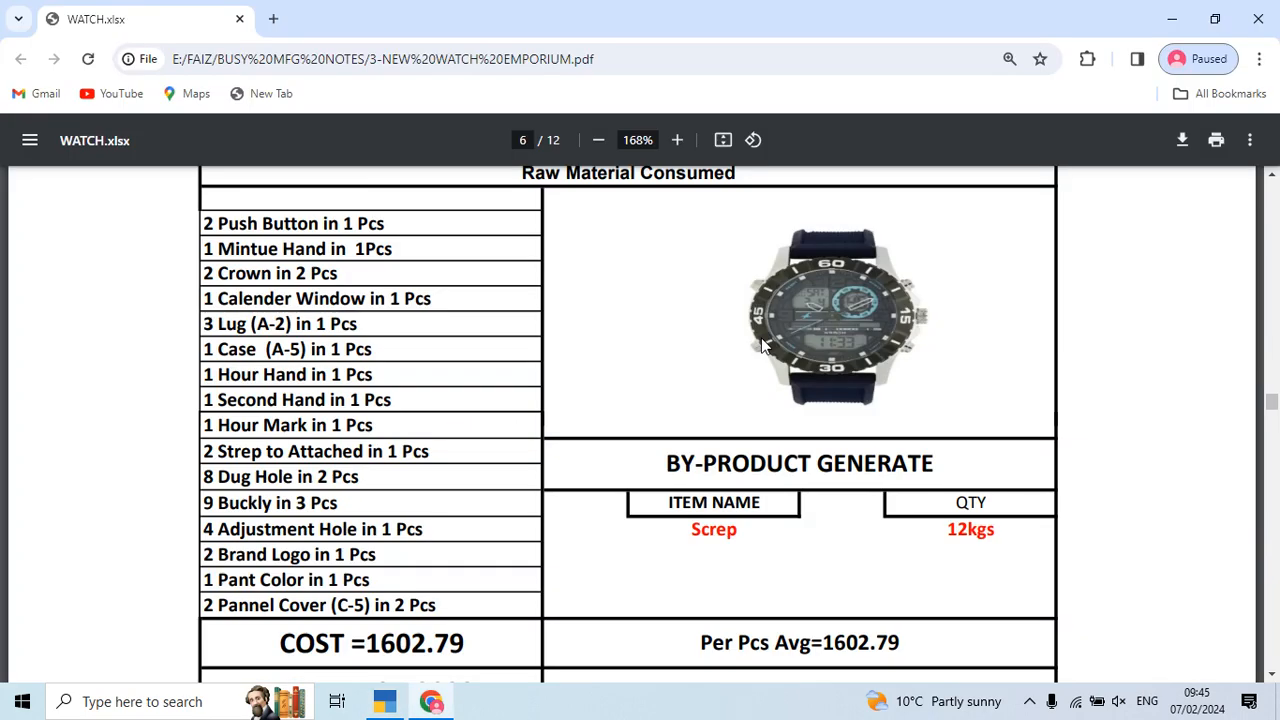
pyautogui.hotkey('alt', 'Tab')
pyautogui.write('1')
pyautogui.press('Return')
# - Add STREP TO ATTACHED to the component list with a quantity of 2 PCS
pyautogui.hotkey('alt', 'Tab')
pyautogui.hotkey('alt', 'Tab')
pyautogui.write('St')
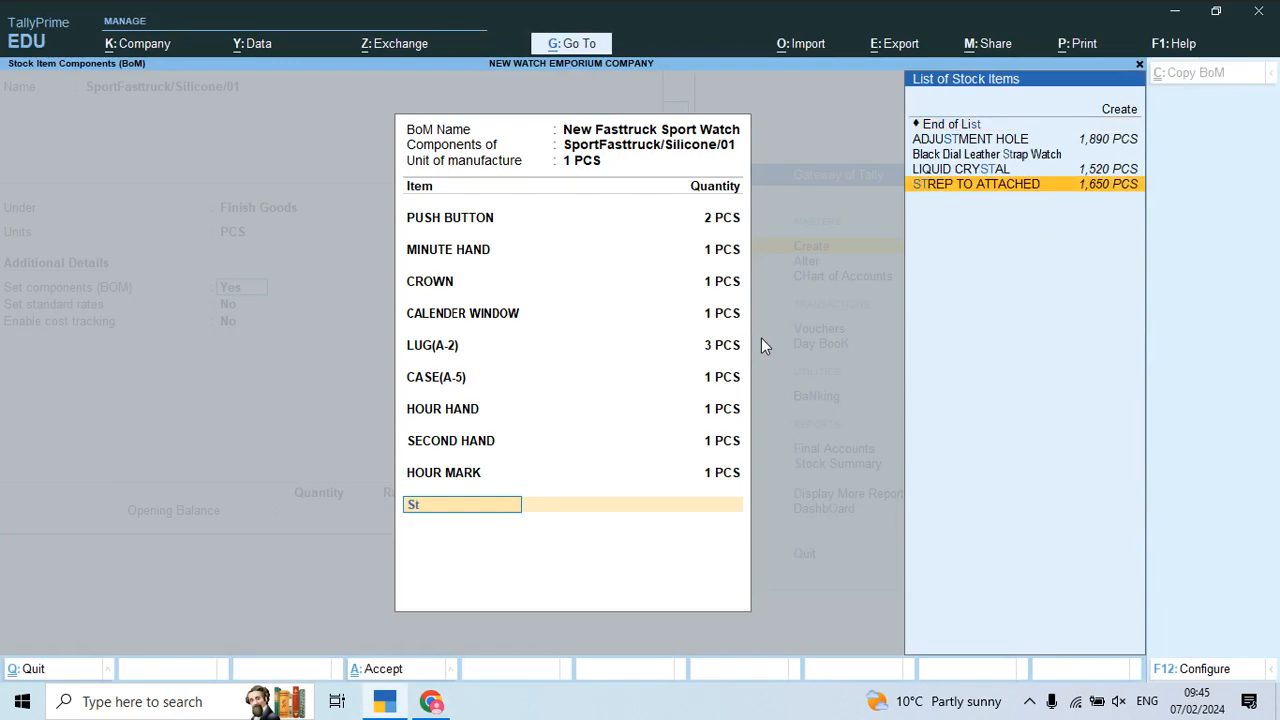
pyautogui.press('Return')
pyautogui.write('2')
pyautogui.press('Return')
# - Add Dug Hole as a component with a per-piece quantity of 4 PCS, based on the raw material list
pyautogui.hotkey('alt', 'Tab')
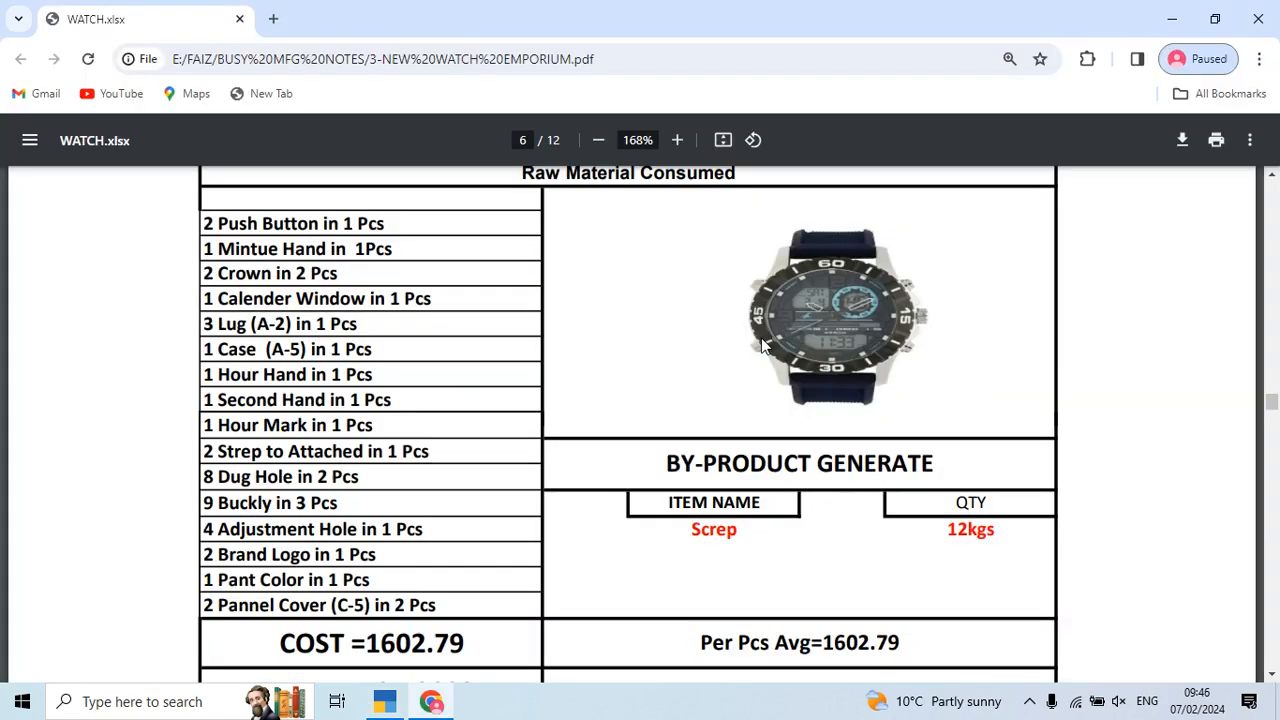
pyautogui.hotkey('alt', 'Tab')
pyautogui.write('Du')
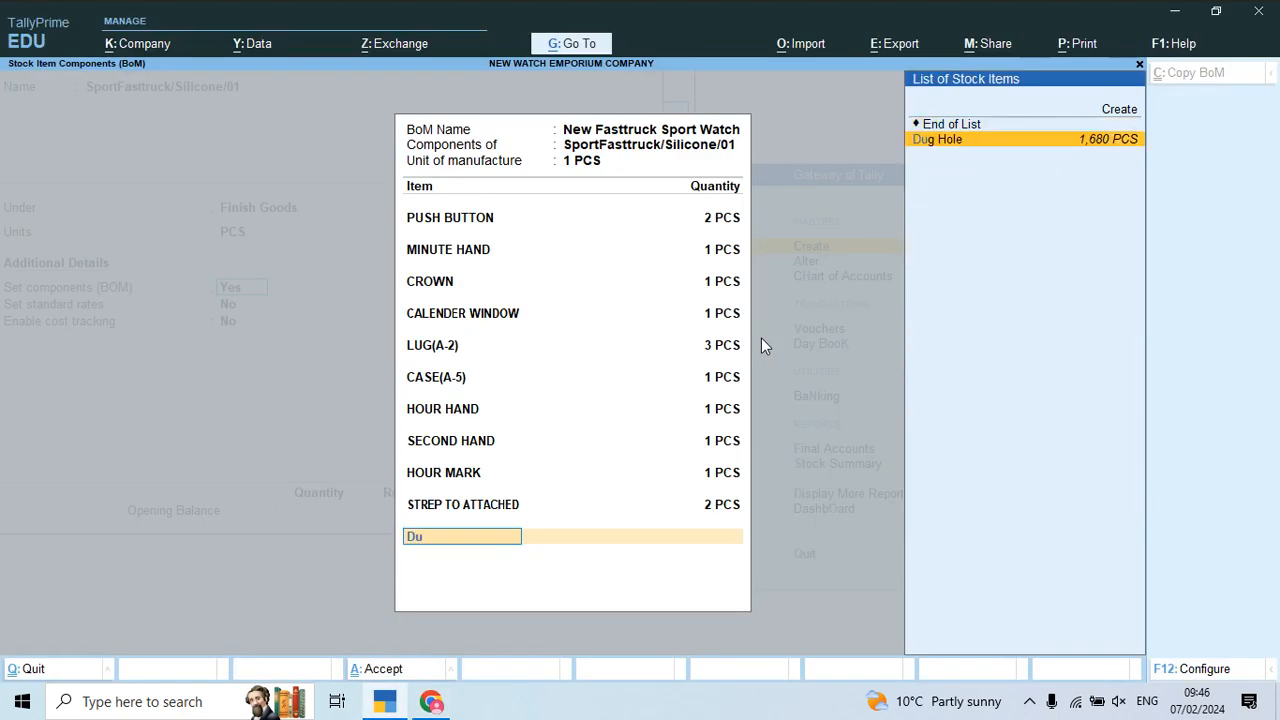
pyautogui.press('Return')
pyautogui.hotkey('alt', 'Tab')
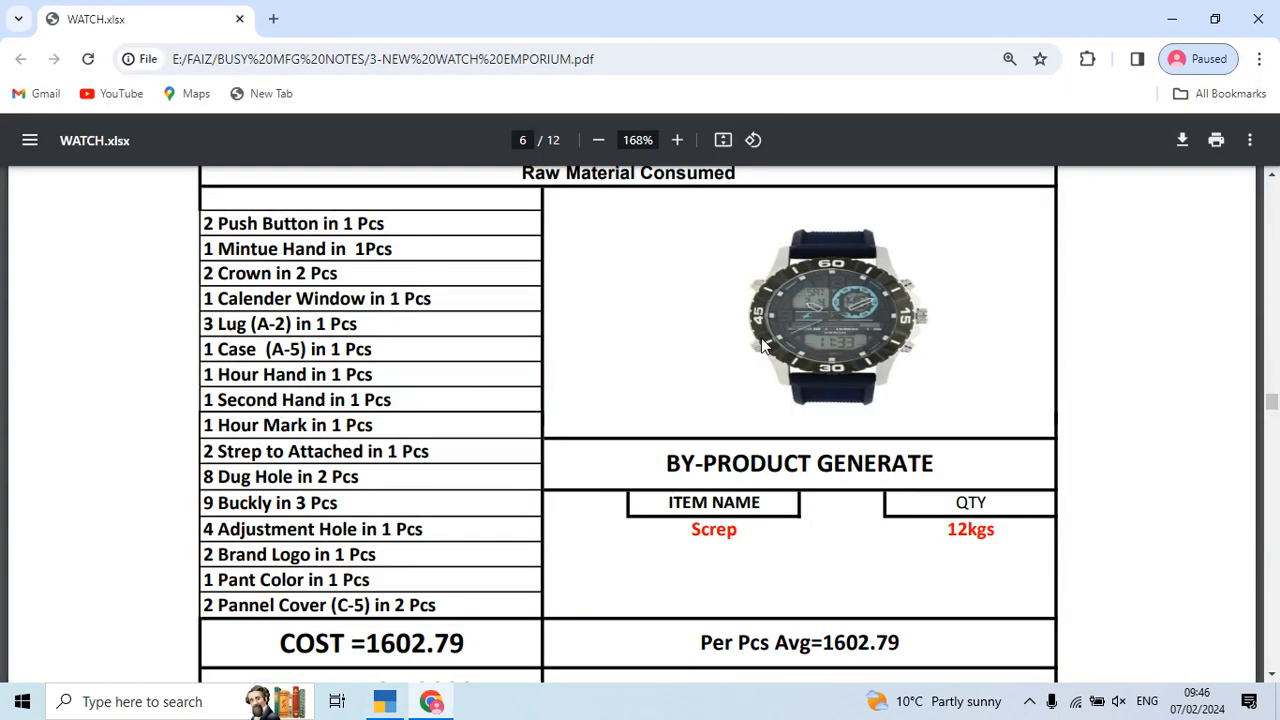
pyautogui.hotkey('alt', 'Tab')
pyautogui.write('4')
# - Add Buckly to the component list with a per-piece quantity of 3 PCS
pyautogui.hotkey('alt', 'Tab')
pyautogui.hotkey('alt', 'Tab')
pyautogui.write('Bu')
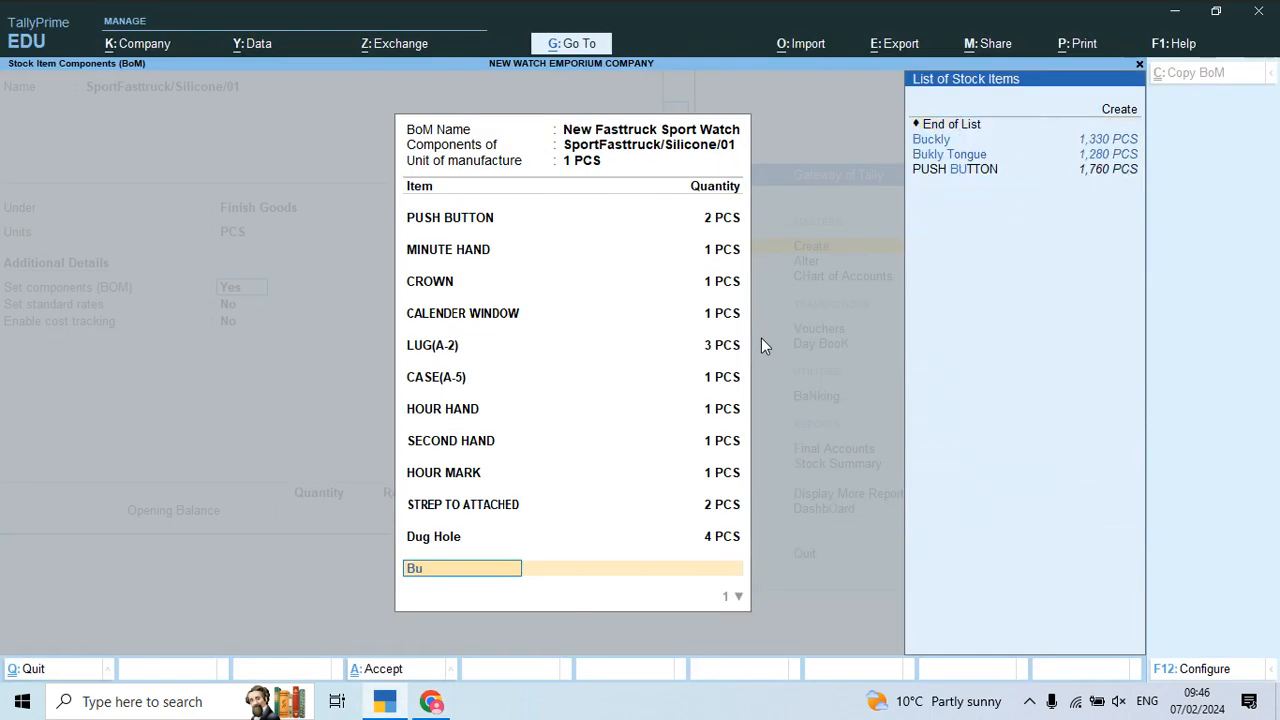
pyautogui.press('Return')
pyautogui.press('Return')
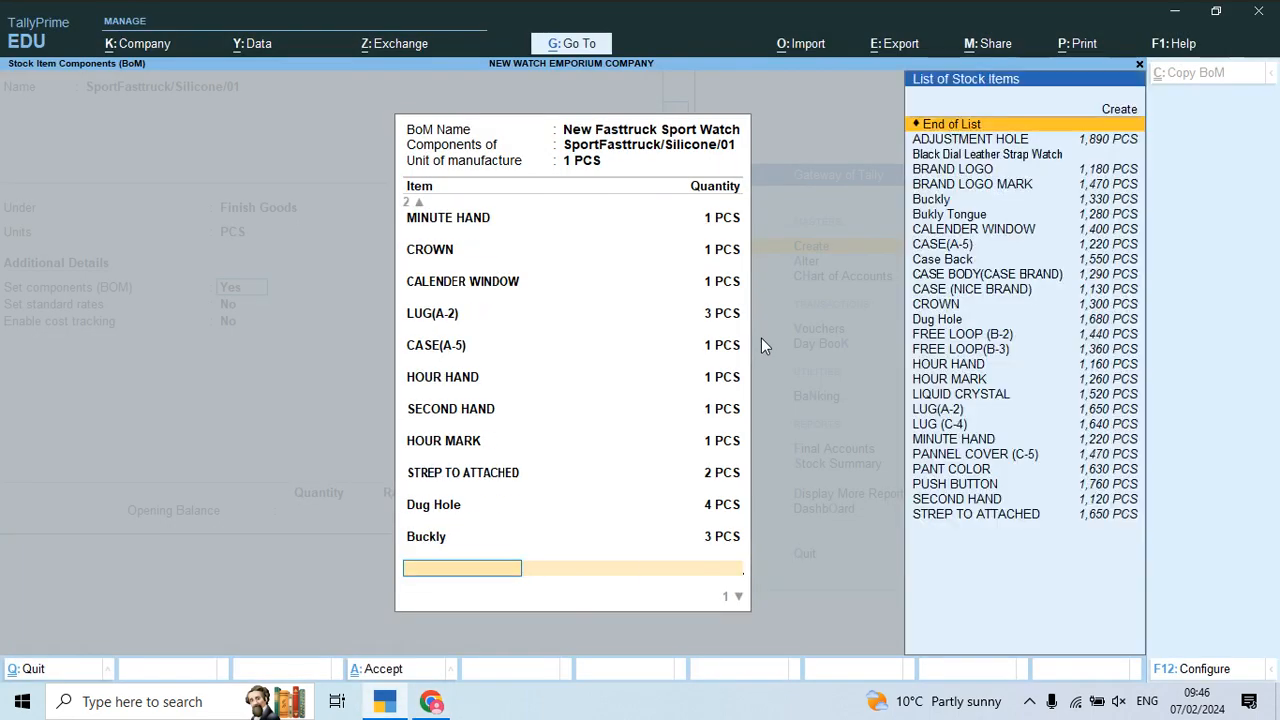
# - Add ADJUSTMENT HOLE to the component list with a quantity of 4 PCS
pyautogui.hotkey('alt', 'Tab')
pyautogui.hotkey('alt', 'Tab')
pyautogui.write('adj')
pyautogui.press('Return')
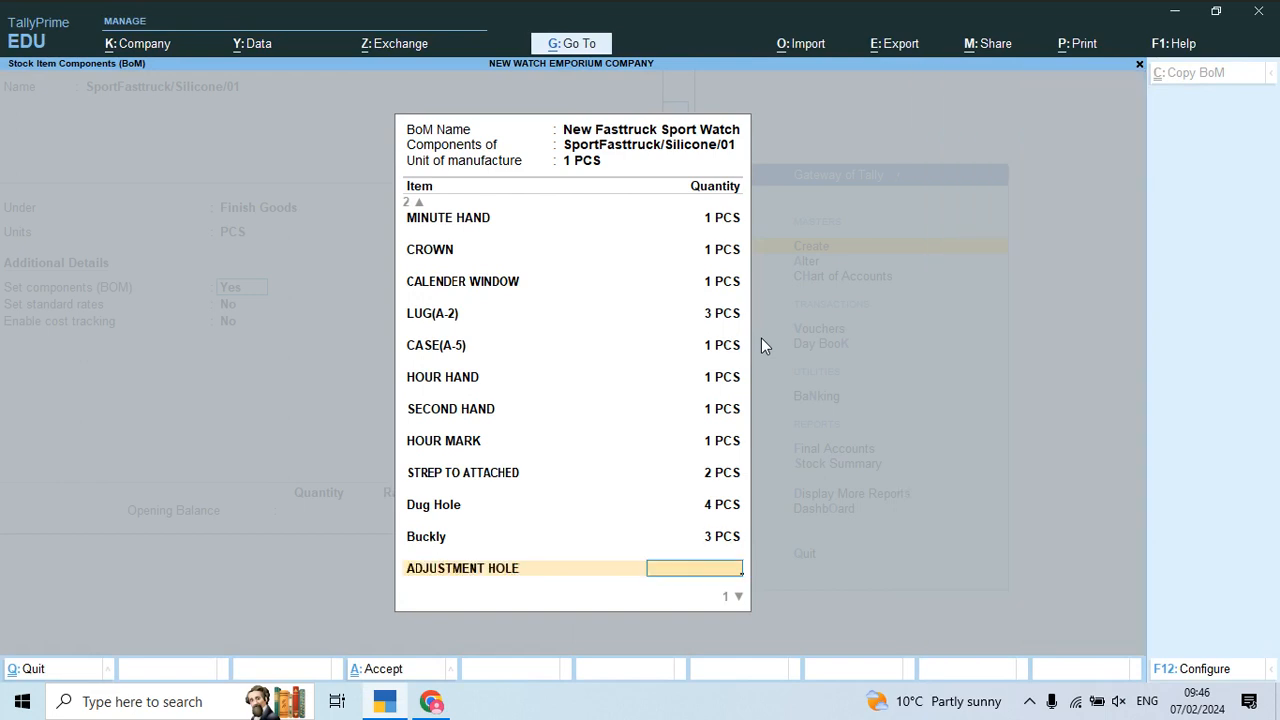
pyautogui.write('4')
pyautogui.press('Return')
# - Add BRAND LOGO to the bill of materials with a quantity of 2 PCS
pyautogui.hotkey('alt', 'Tab')
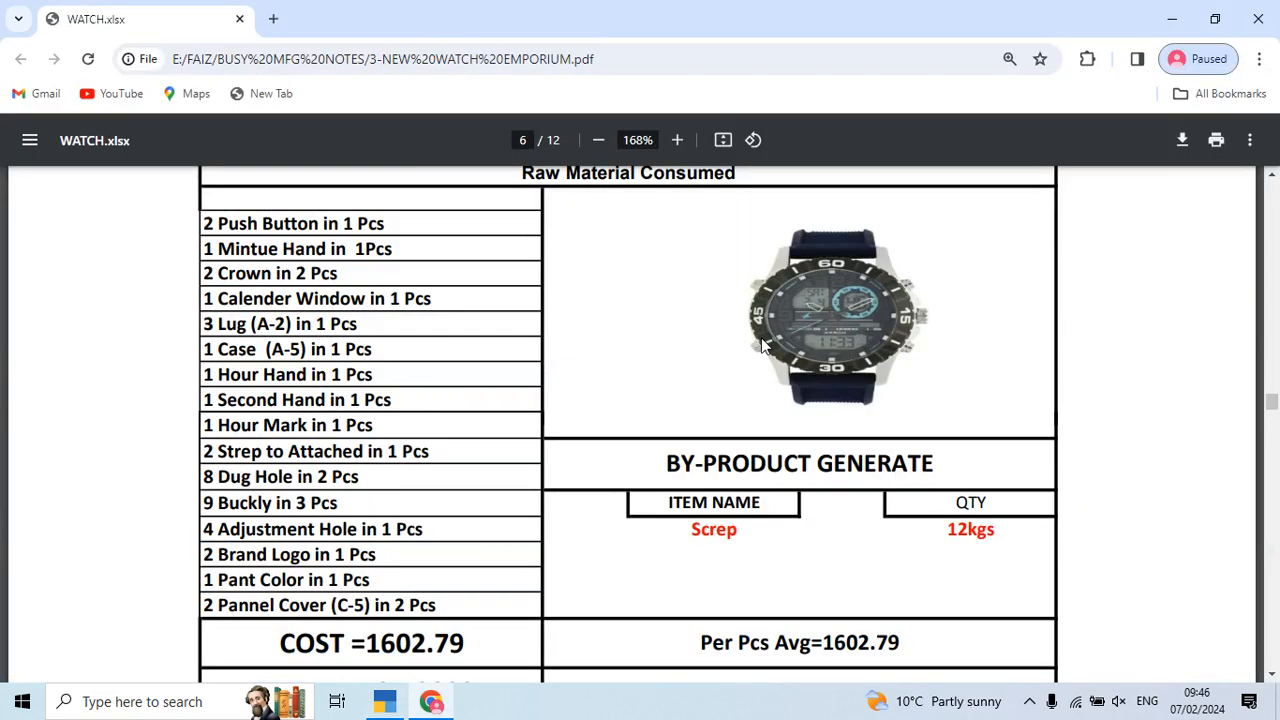
pyautogui.hotkey('alt', 'Tab')
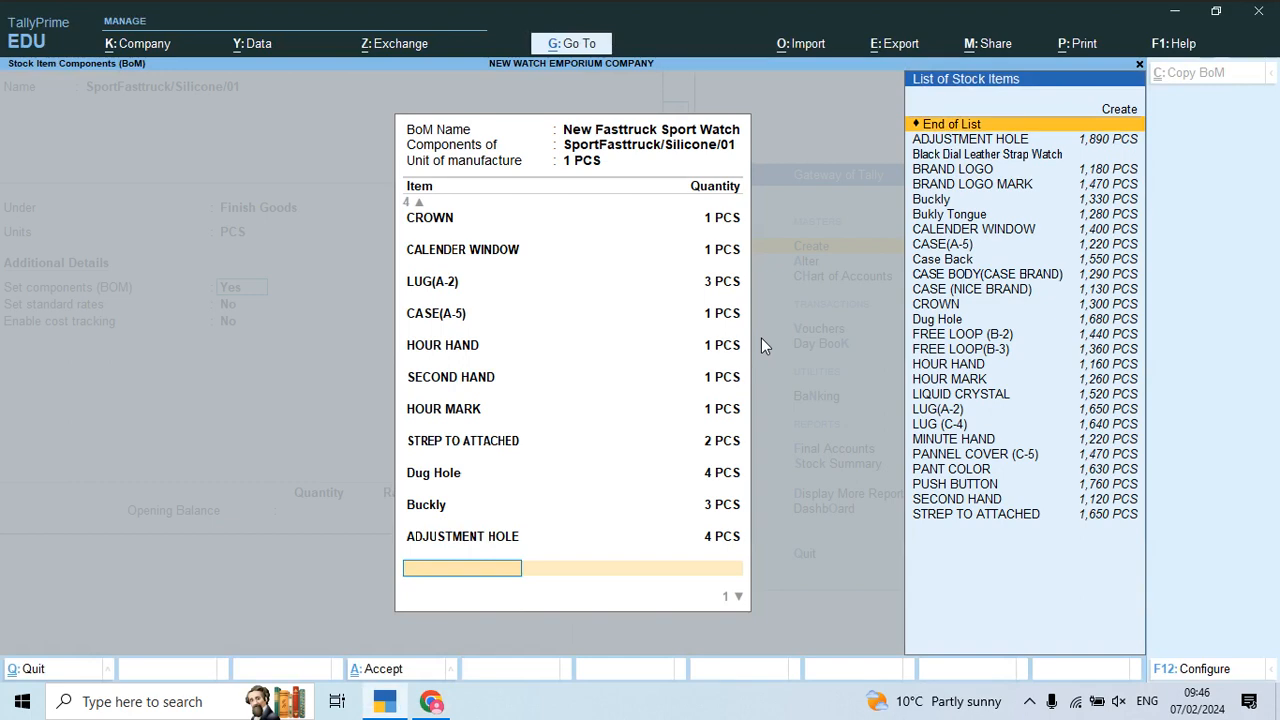
pyautogui.write('R')
pyautogui.press('Down')
pyautogui.press('Down')
pyautogui.press('Return')
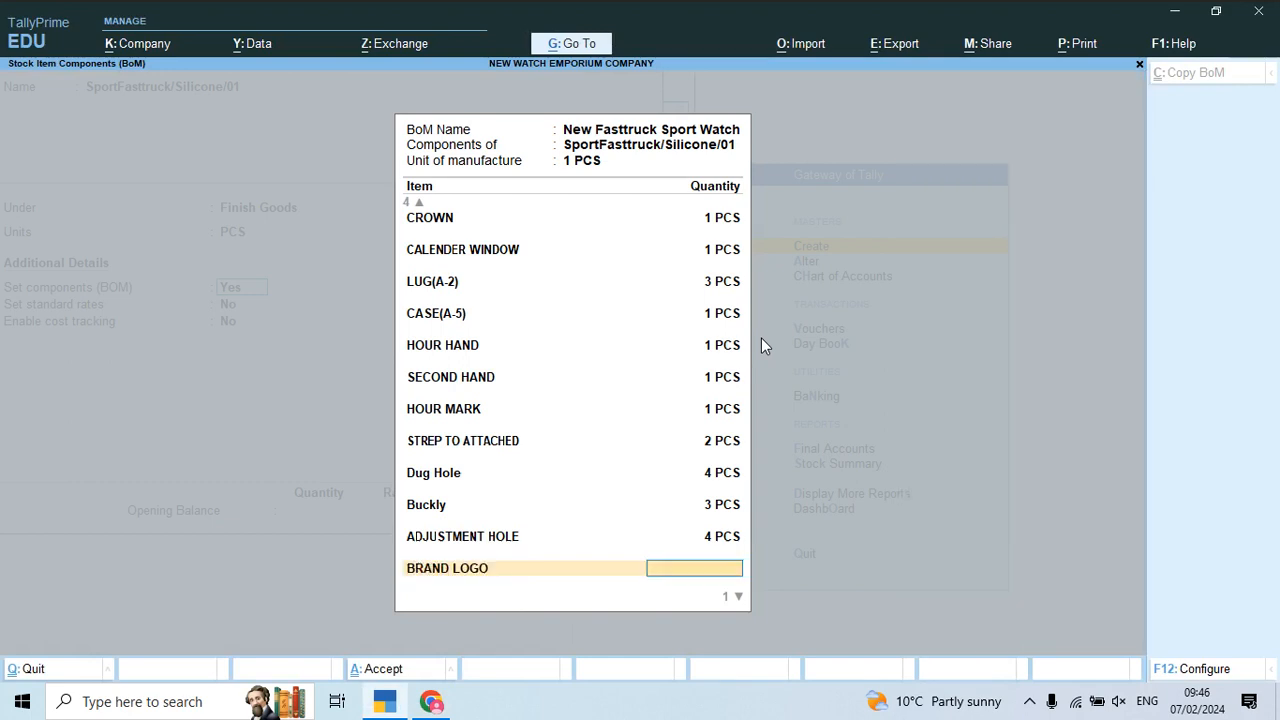
pyautogui.write('2')
pyautogui.press('Return')
# - Add PANT COLOR to the bill of materials with a quantity of 1 PCS
pyautogui.hotkey('alt', 'Tab')
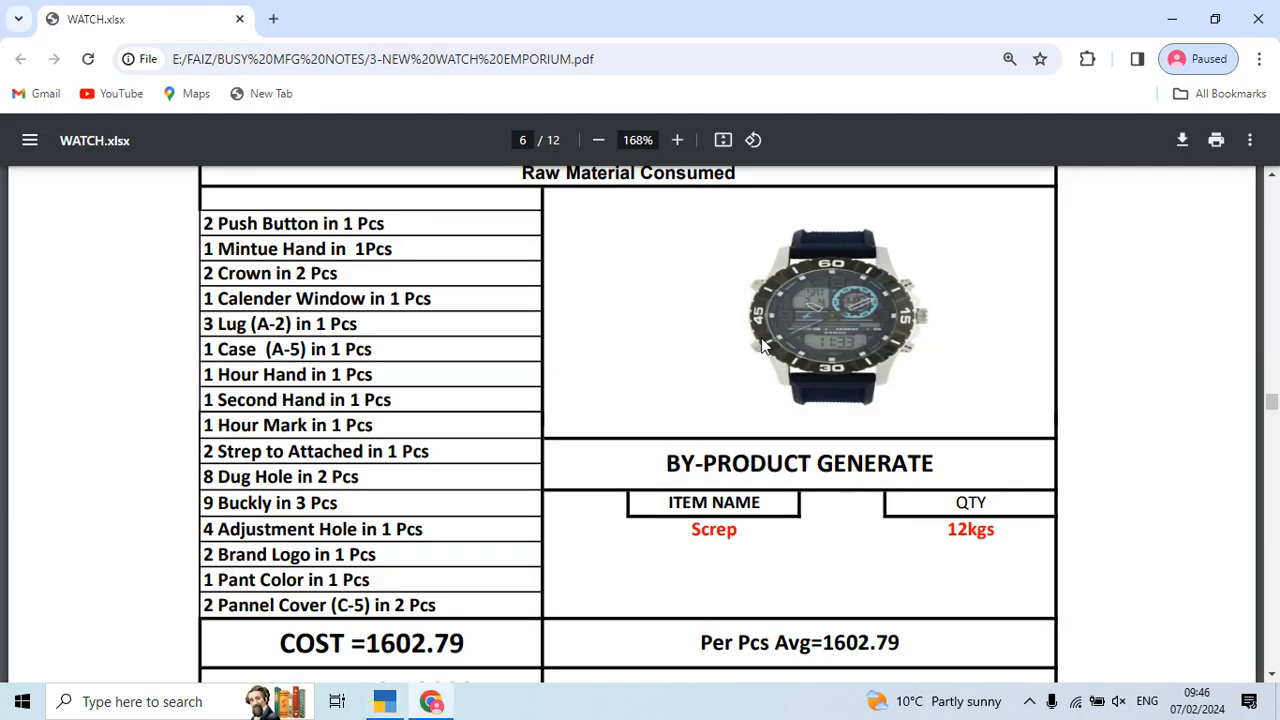
pyautogui.hotkey('alt', 'Tab')
pyautogui.write('Pan')
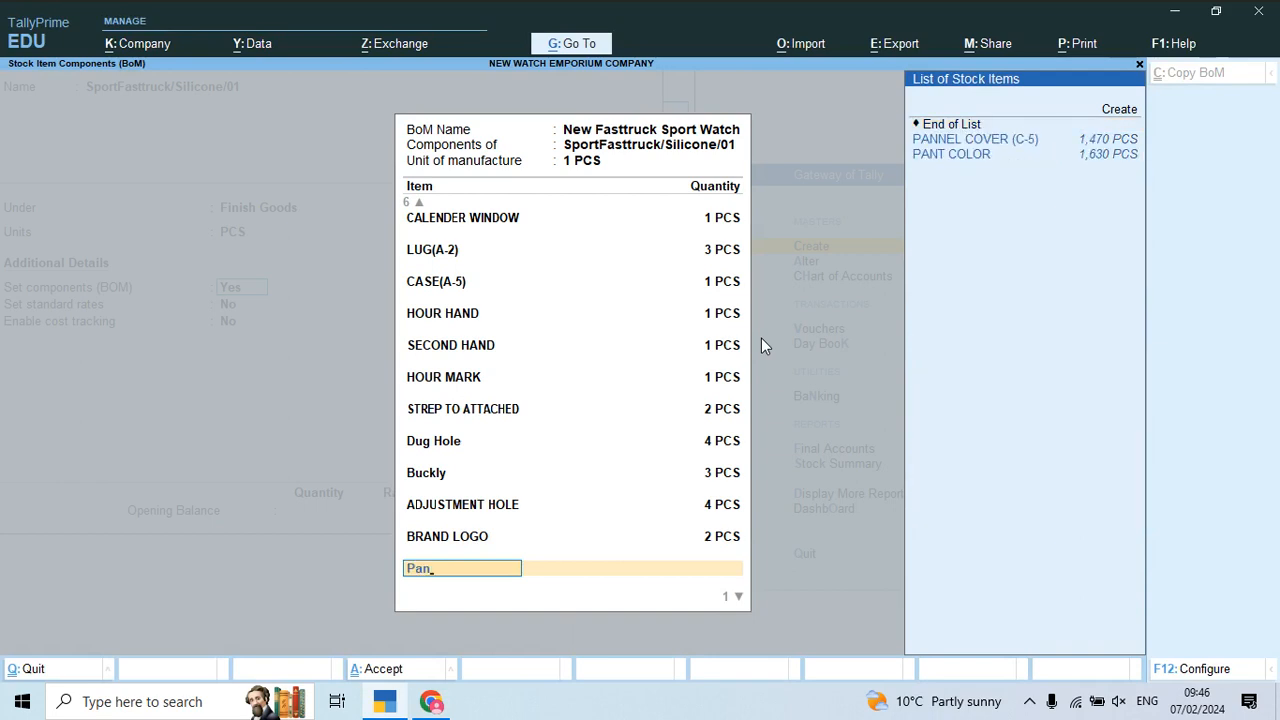
pyautogui.hotkey('alt', 'Tab')
pyautogui.hotkey('alt', 'Tab')
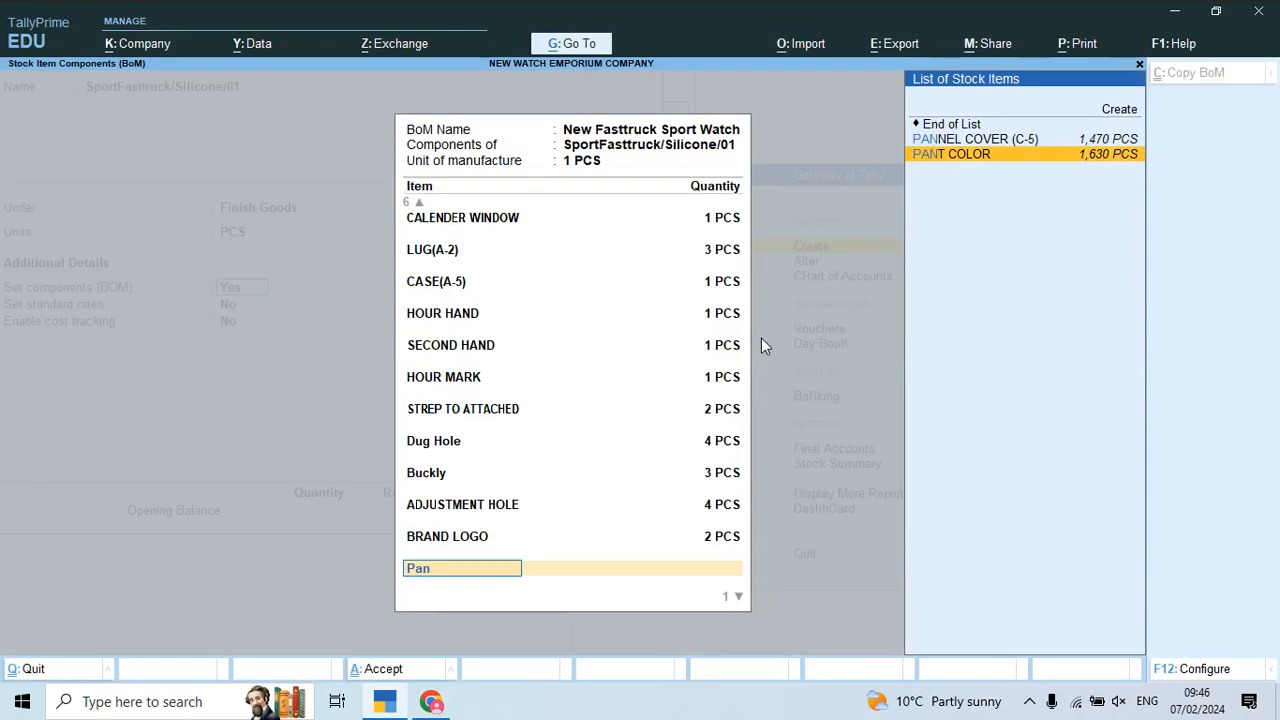
pyautogui.press('Return')
pyautogui.write('1')
pyautogui.press('Return')
# - Add PANNEL COVER (C-5) as the last component, with a quantity of 2 PCS
pyautogui.hotkey('alt', 'Tab')
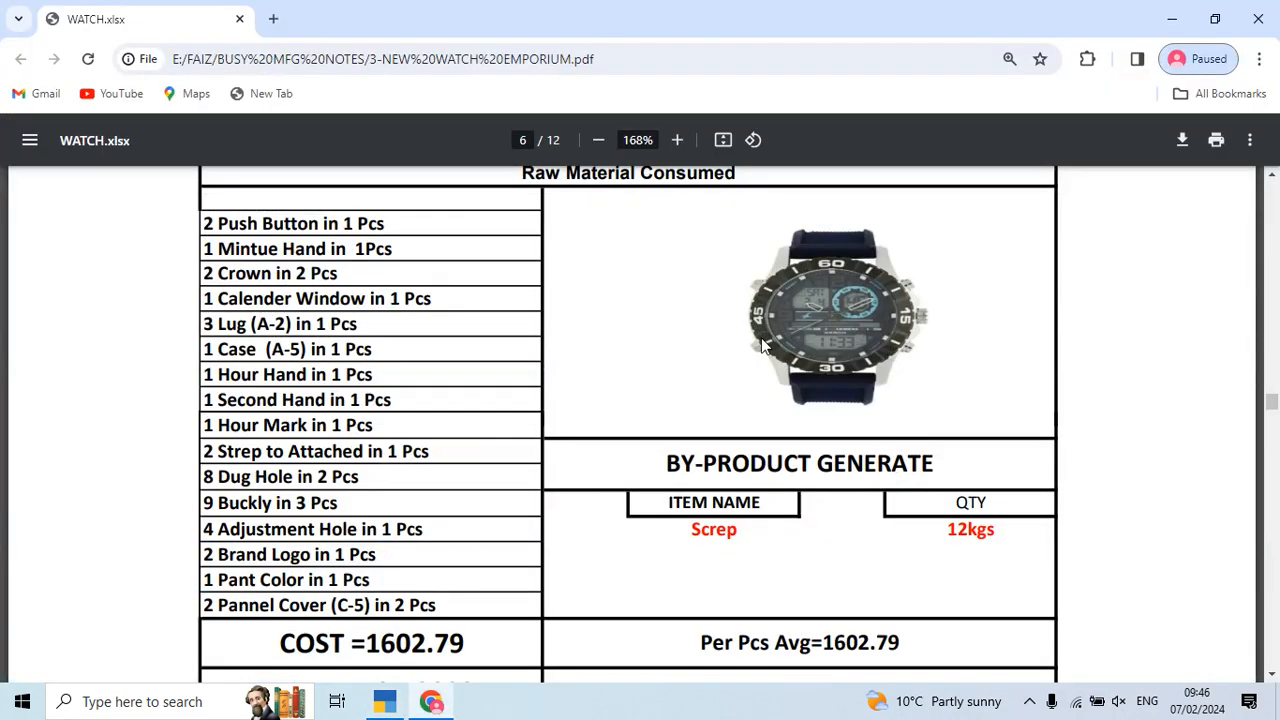
pyautogui.hotkey('alt', 'Tab')
pyautogui.write('p')
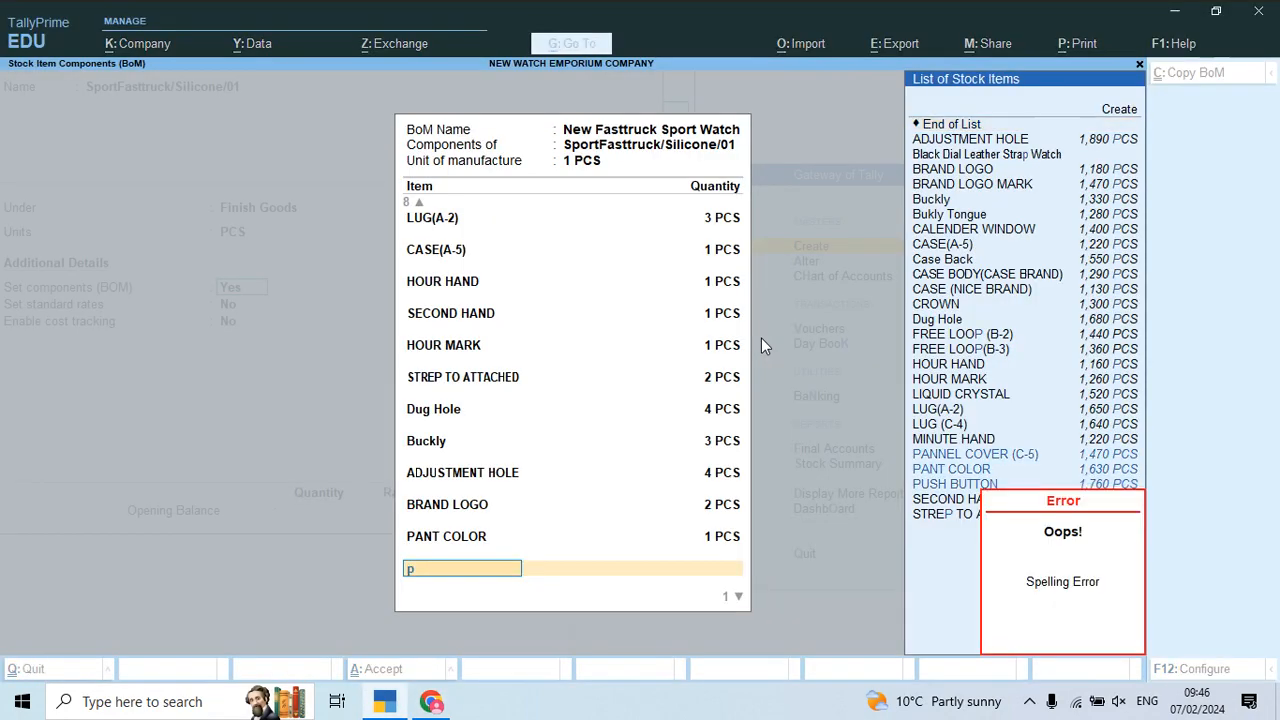
pyautogui.write('an')
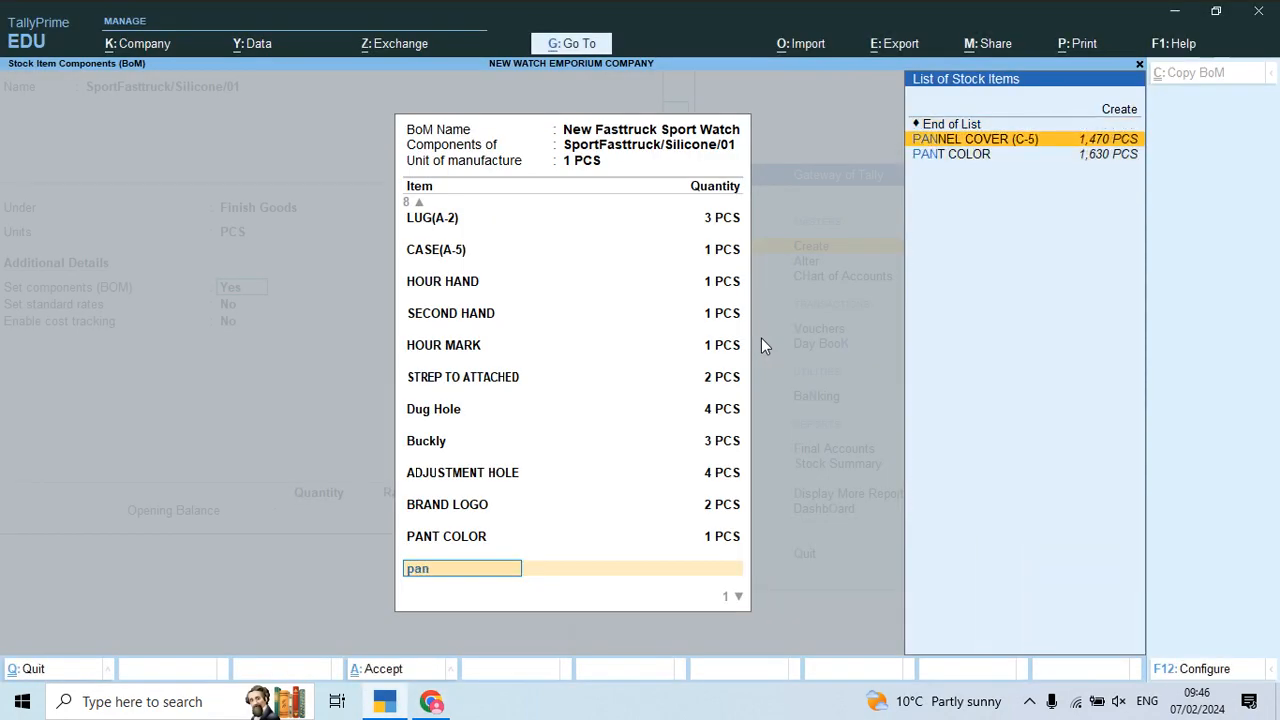
pyautogui.hotkey('alt', 'Tab')
pyautogui.hotkey('alt', 'Tab')
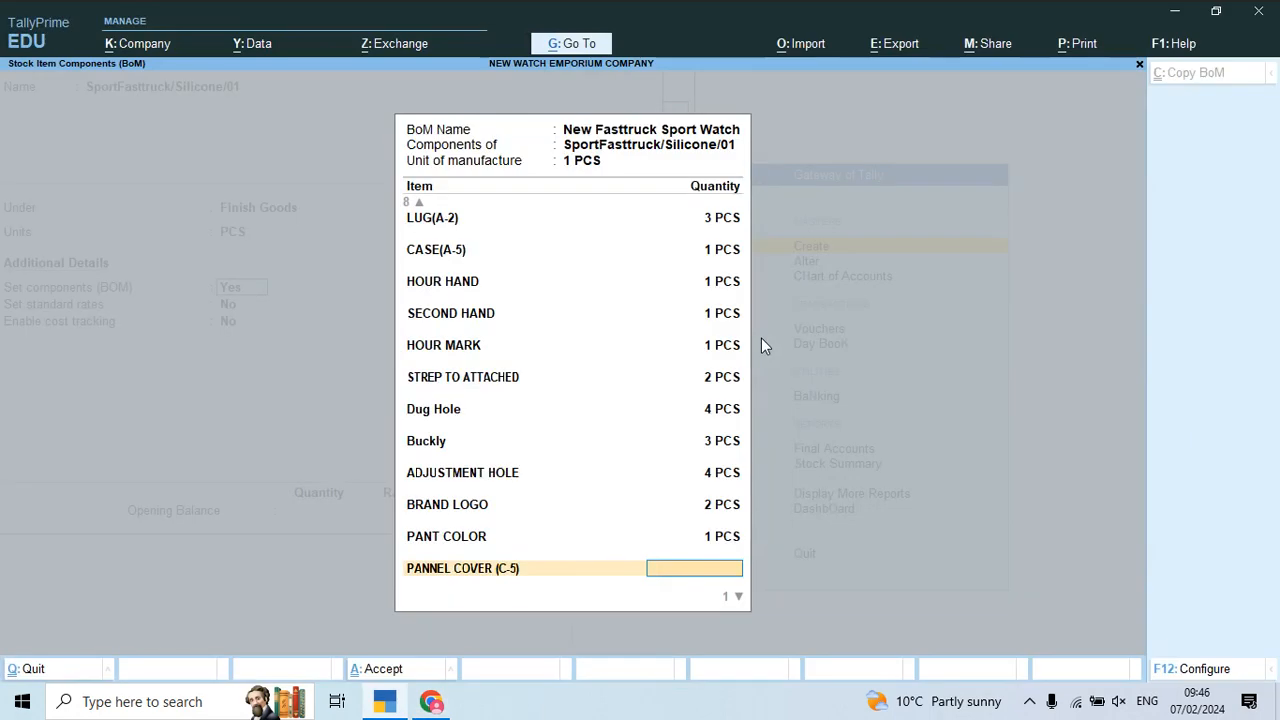
pyautogui.hotkey('alt', 'Tab')
pyautogui.hotkey('alt', 'Tab')
pyautogui.write('2')
pyautogui.press('Return')
# - Check the components against the raw material list, finish the bill of materials and save the stock item SportFasttruck/Silicone/01
pyautogui.hotkey('alt', 'Tab')
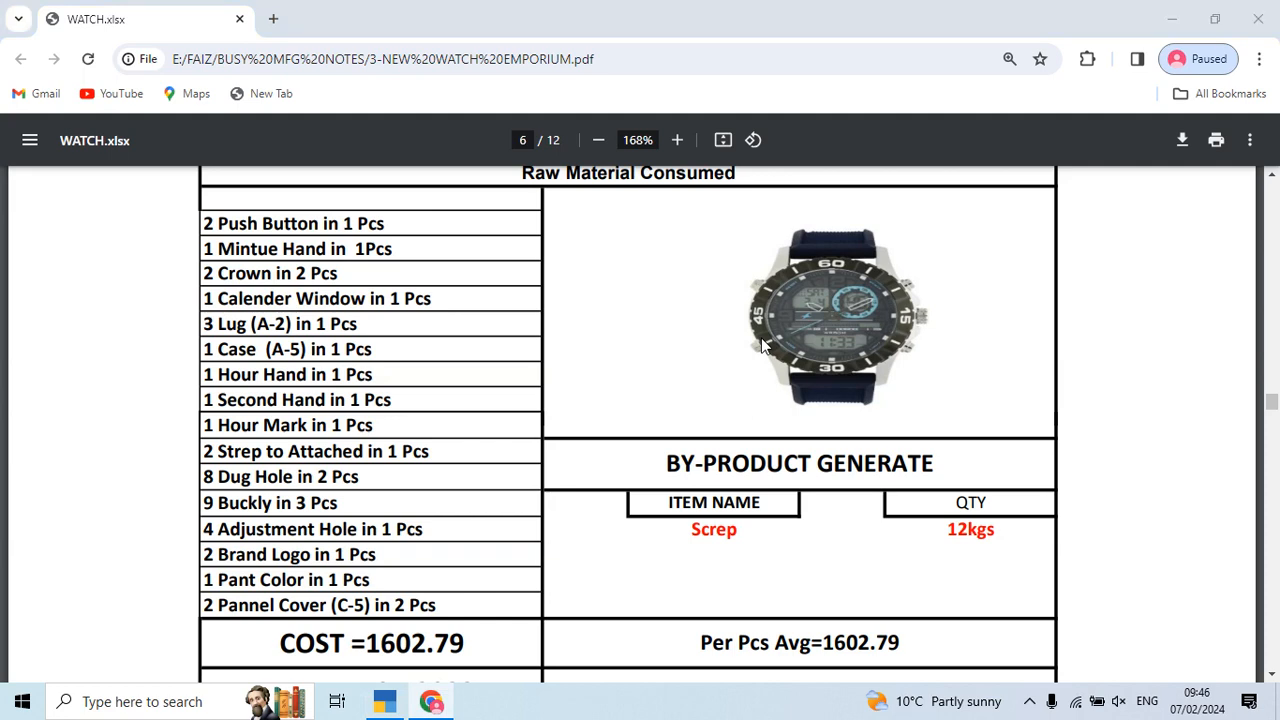
pyautogui.hotkey('alt', 'Tab')
pyautogui.press('Return')
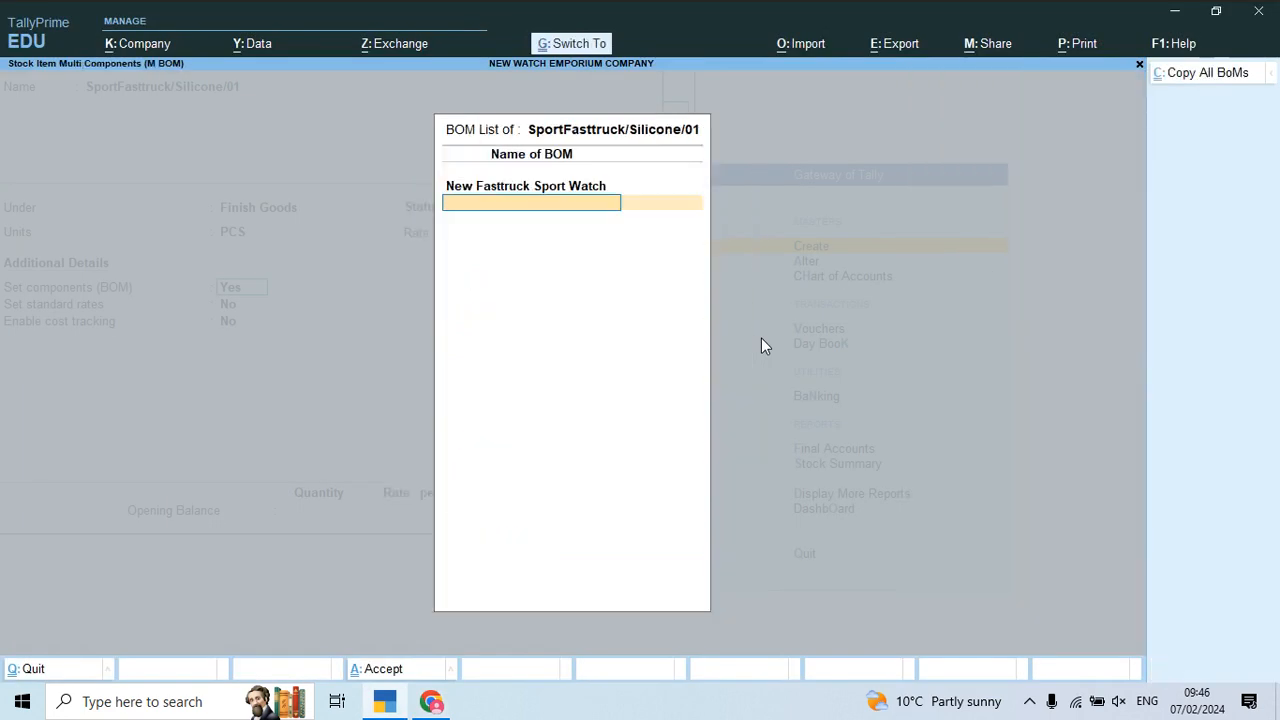
pyautogui.press('Return')
pyautogui.hotkey('ctrl', 'a')
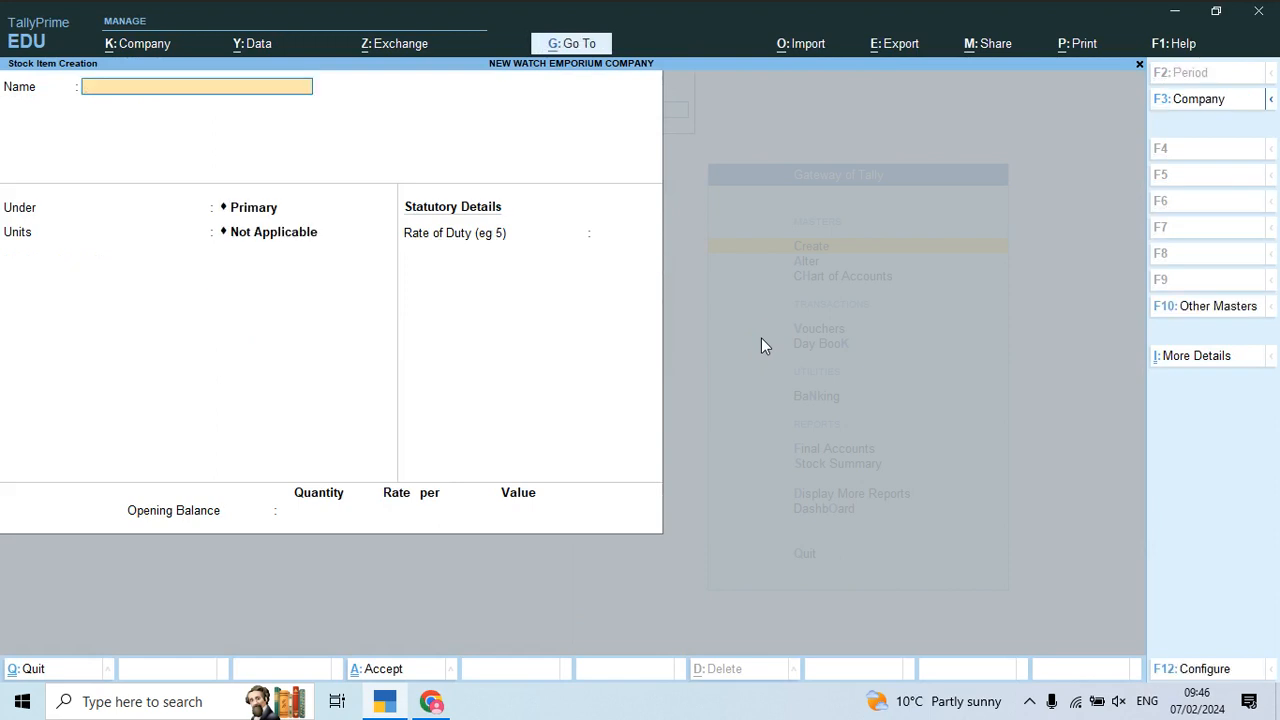
# - Review the by-product and other expense details in the watch PDF, and leave stock item creation
pyautogui.hotkey('alt', 'Tab')
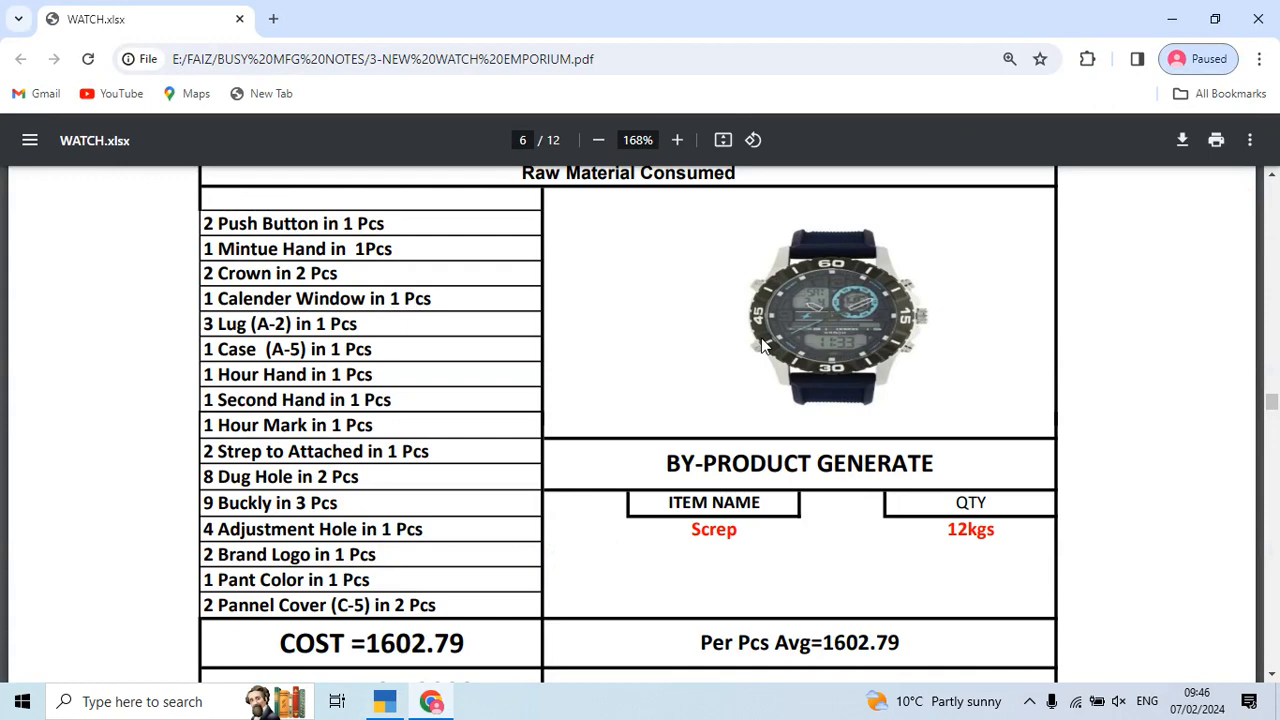
pyautogui.scroll(-5, 698, 391)
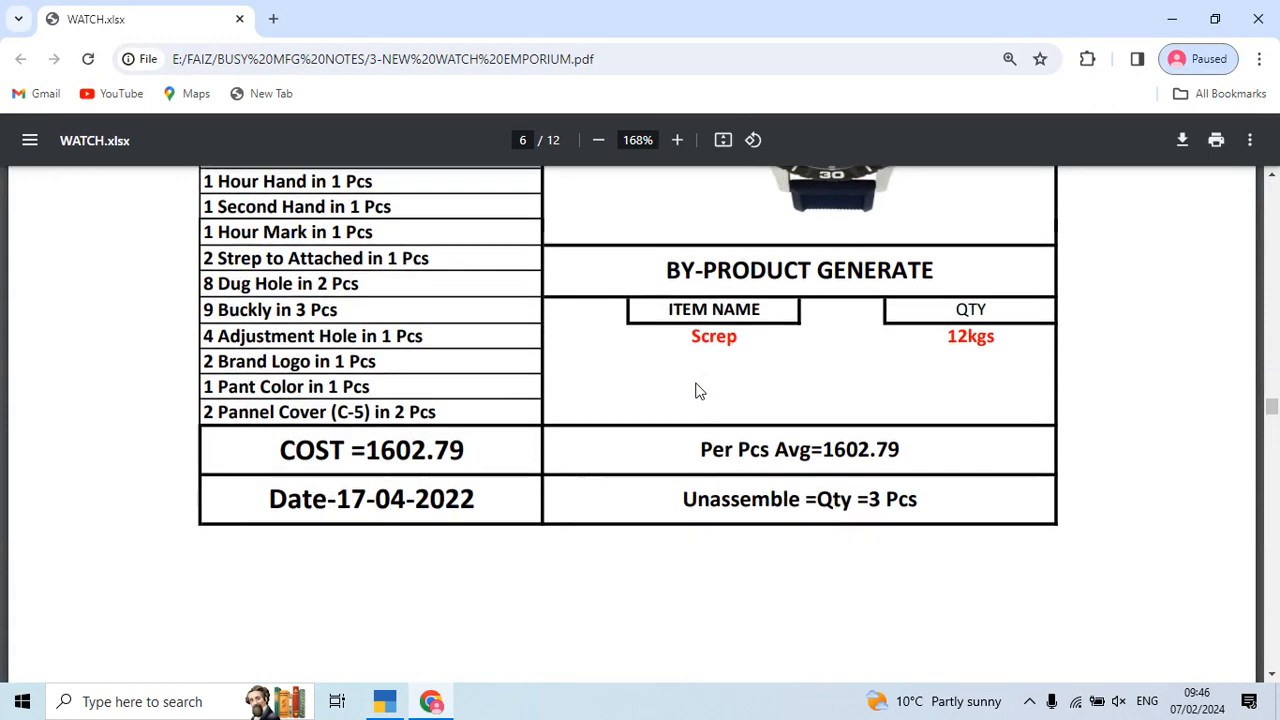
pyautogui.scroll(8, 698, 391)
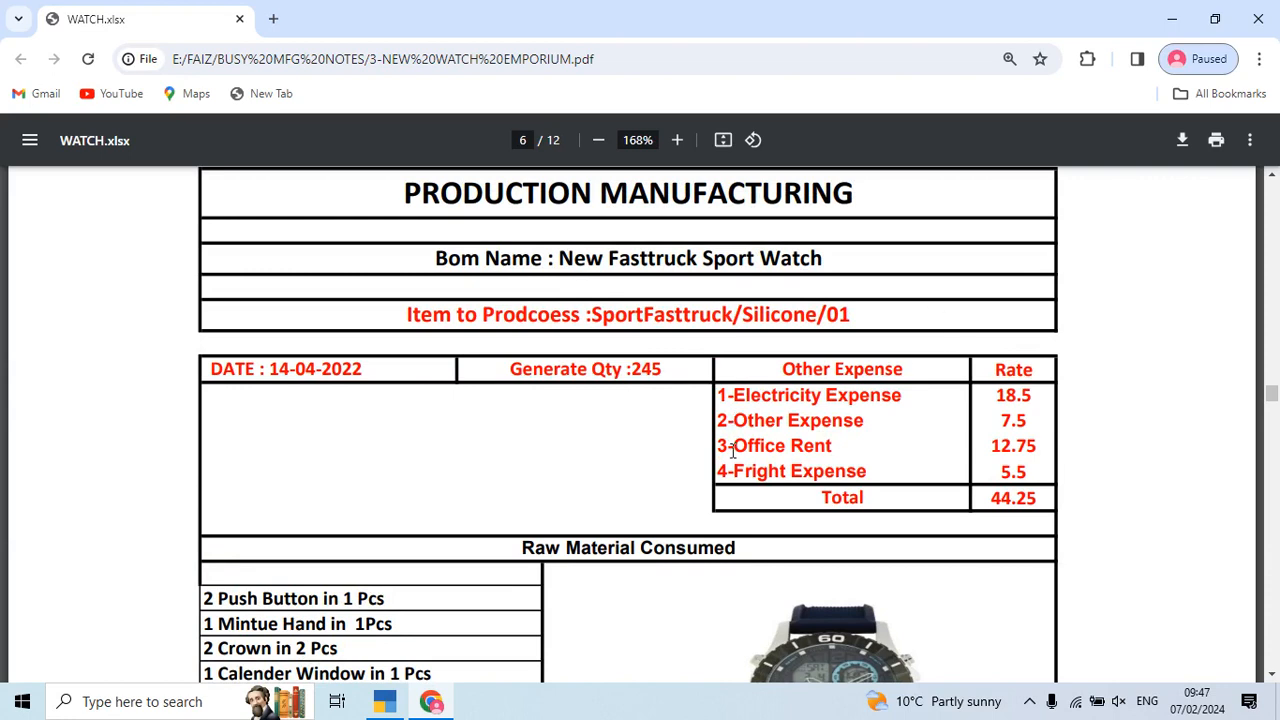
pyautogui.hotkey('alt', 'Tab')
pyautogui.press('Escape')
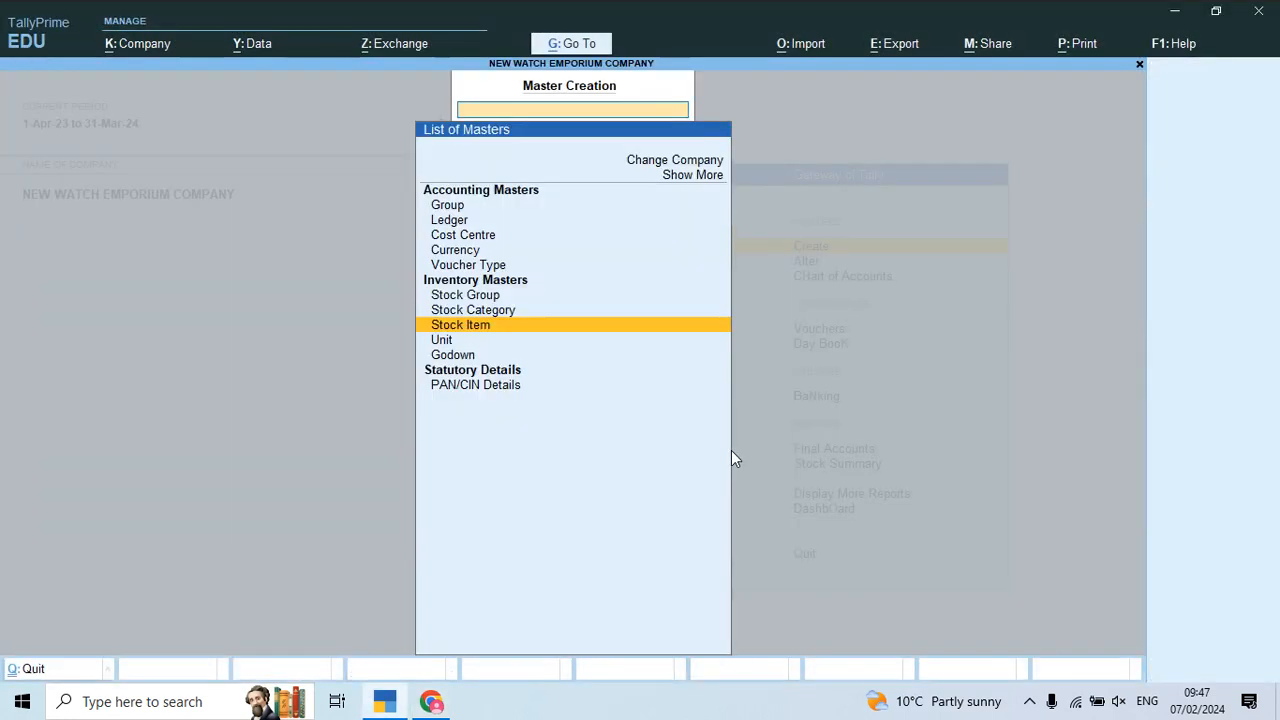
# - Open voucher entry from the Gateway of Tally and change the voucher type to PRODUCTION MANUFACTURING
pyautogui.press('Escape')
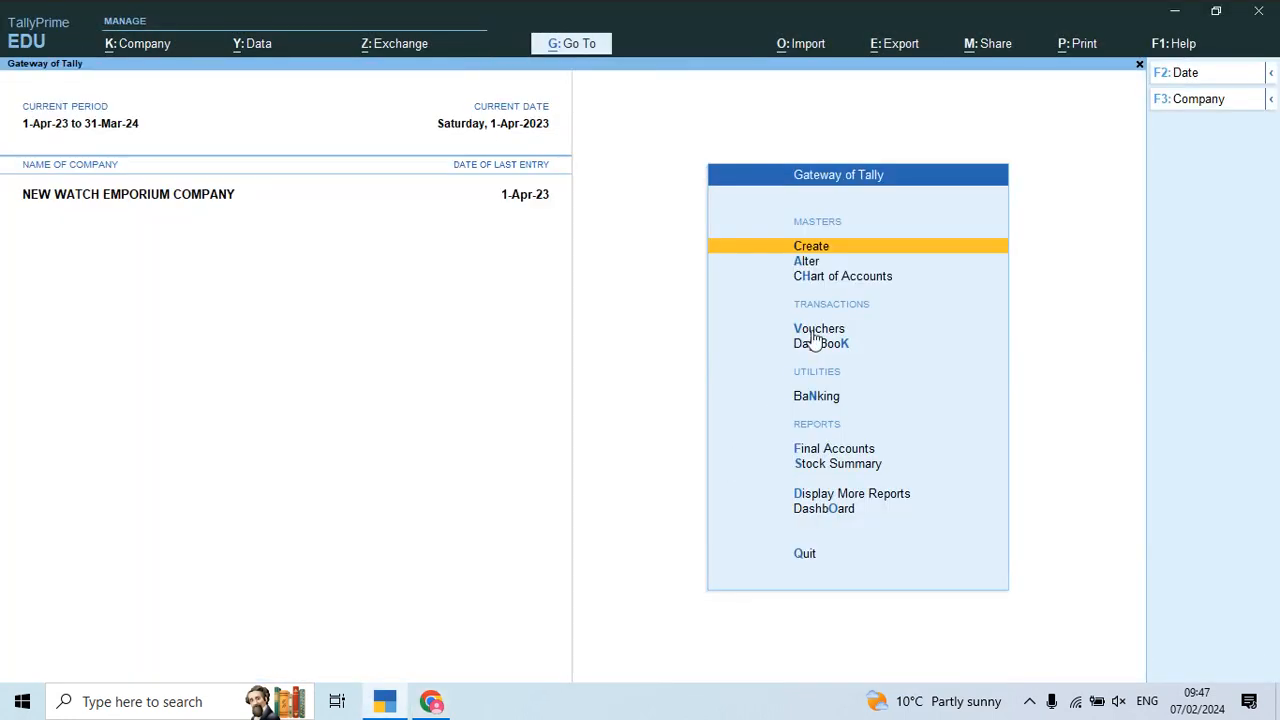
pyautogui.press('Down')
pyautogui.press('Down')
pyautogui.press('Down')
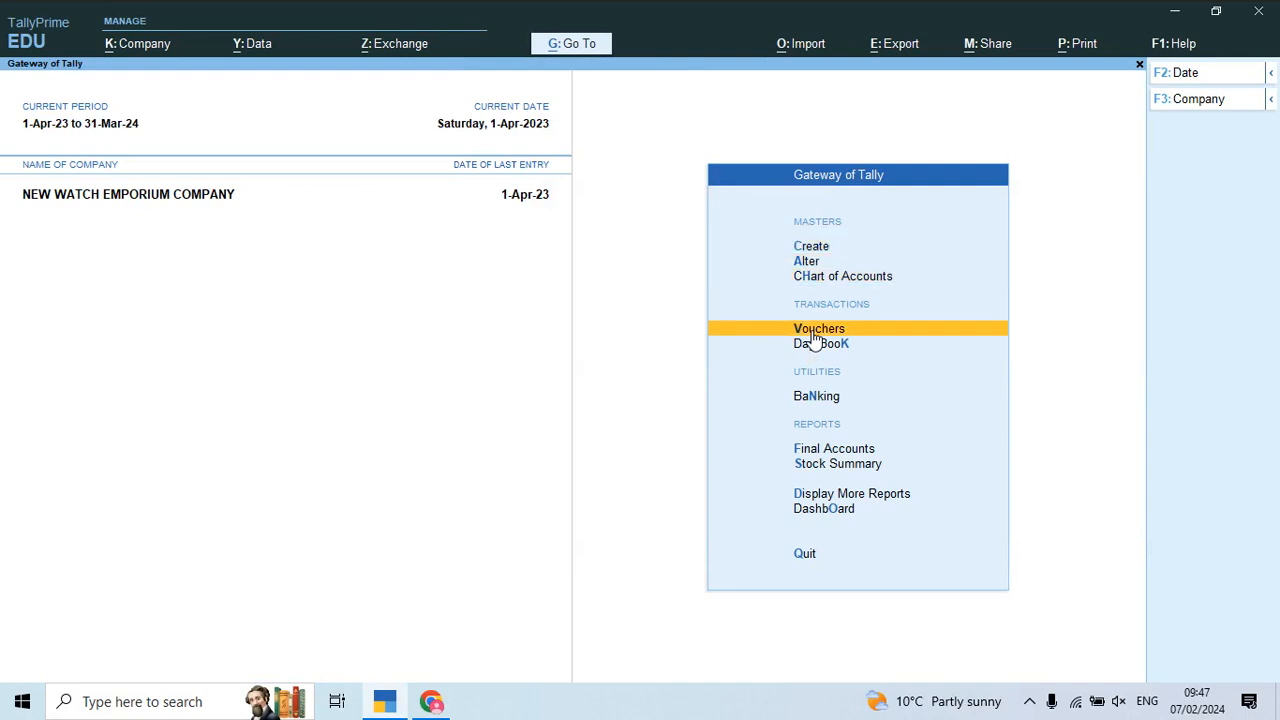
pyautogui.press('Return')
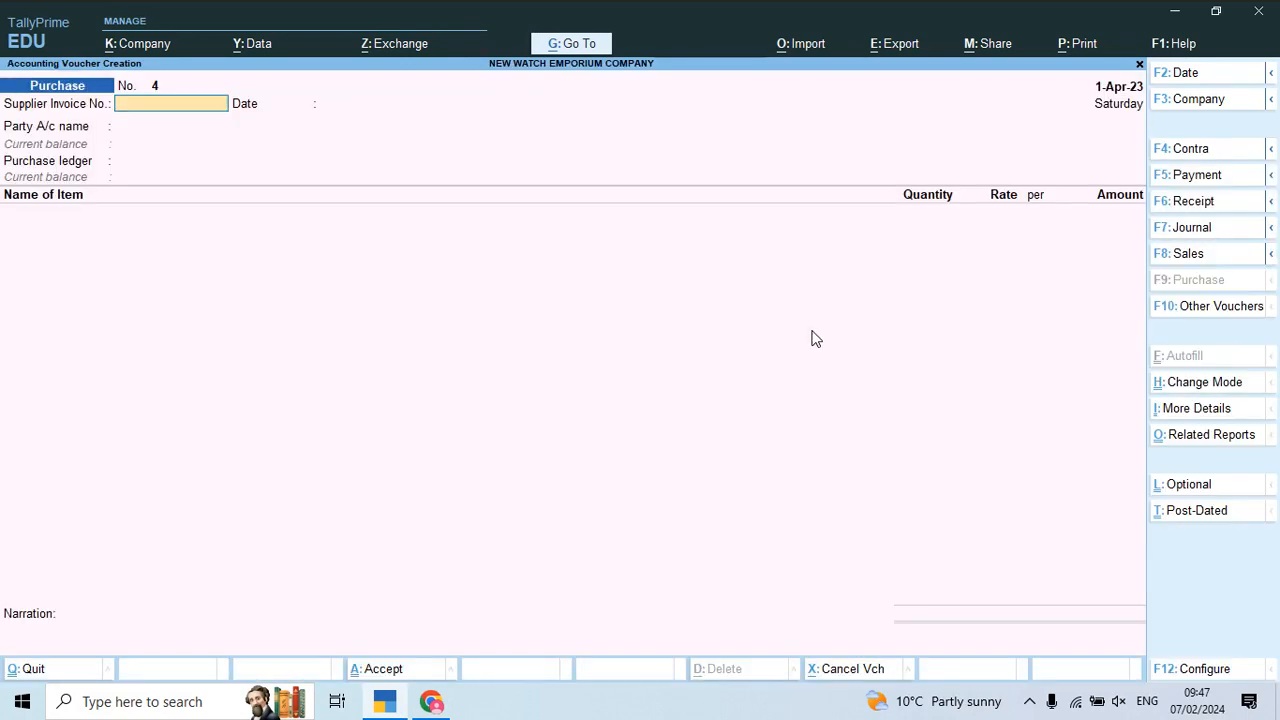
pyautogui.click(1190, 311)
pyautogui.press('Down')
pyautogui.press('Down')
pyautogui.press('Down')
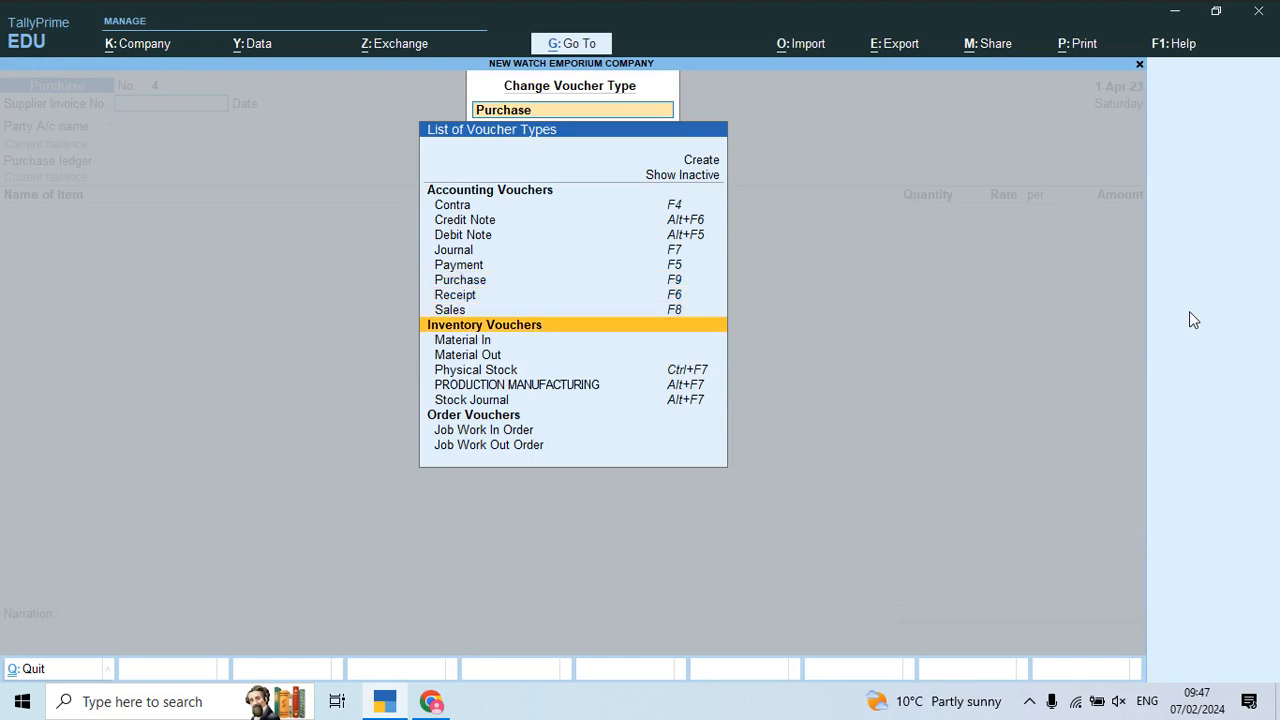
pyautogui.press('Down')
pyautogui.press('Down')
pyautogui.press('Down')
pyautogui.press('Down')
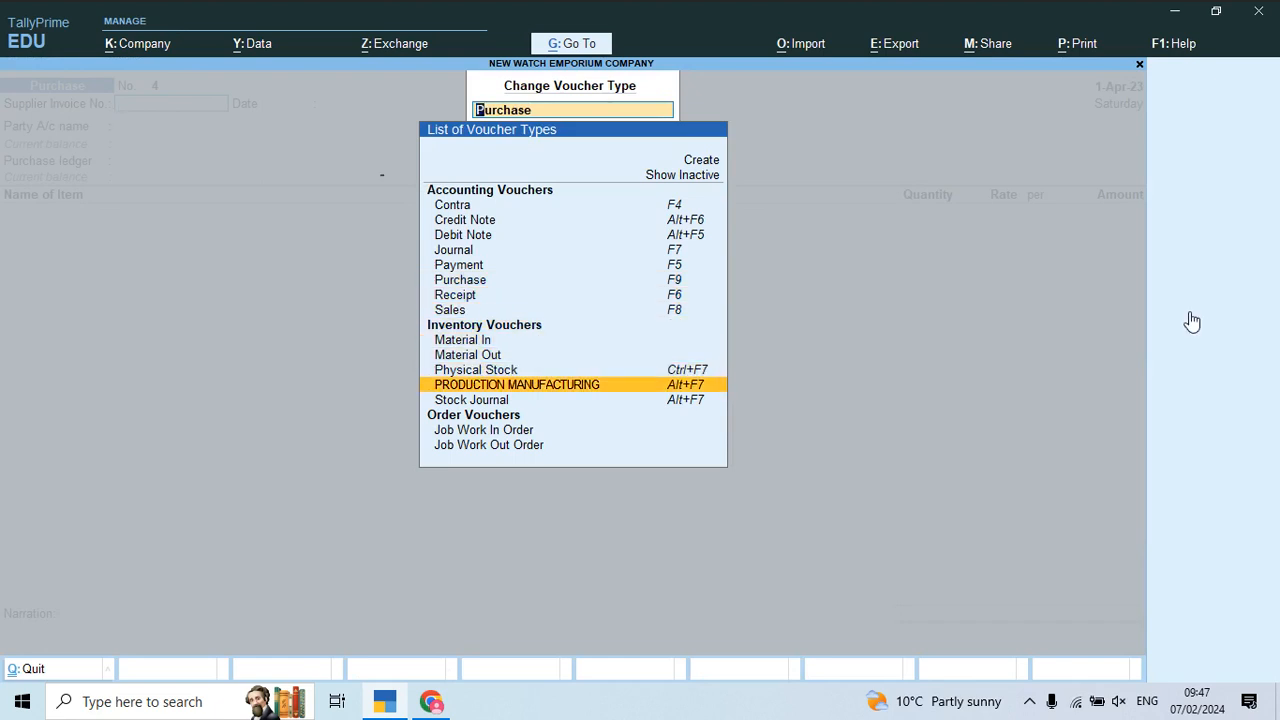
pyautogui.press('Return')
# - Find the first production item in the watch PDF and choose Black Dial Leather Strap Watch with BOM Fasttruck/Leather/Watch as the product
pyautogui.hotkey('alt', 'Tab')
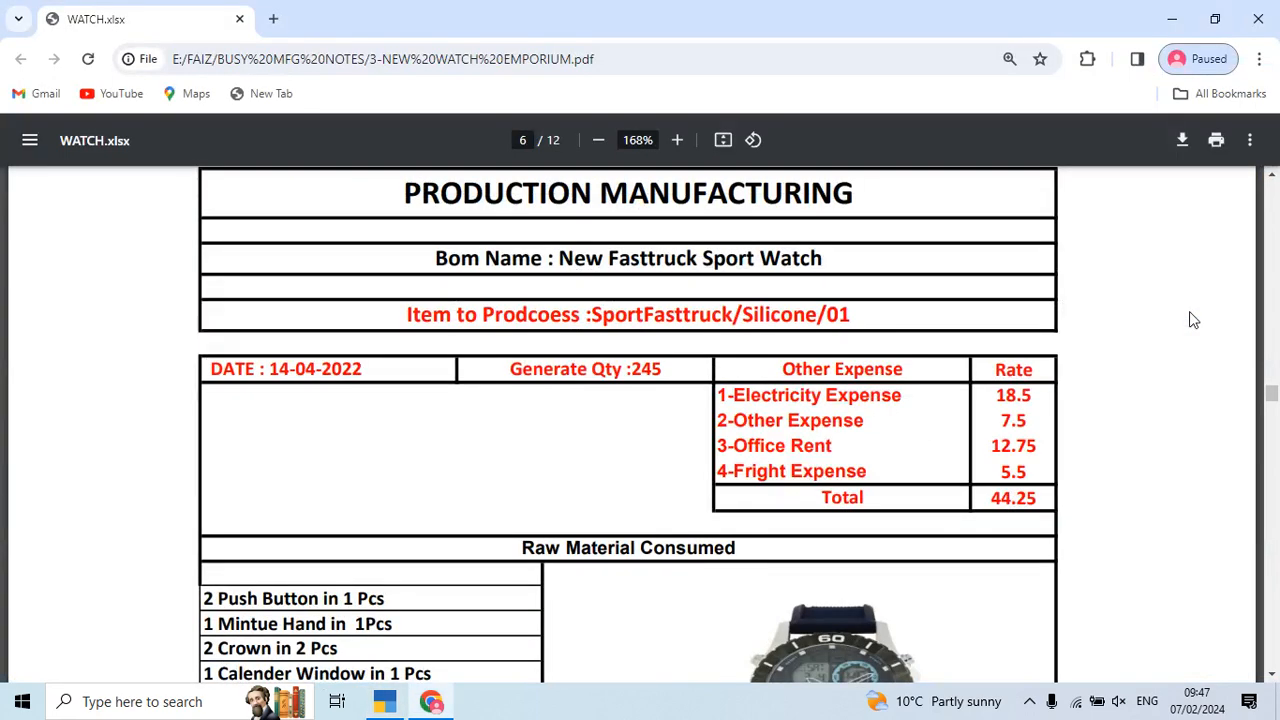
pyautogui.scroll(3, 865, 516)
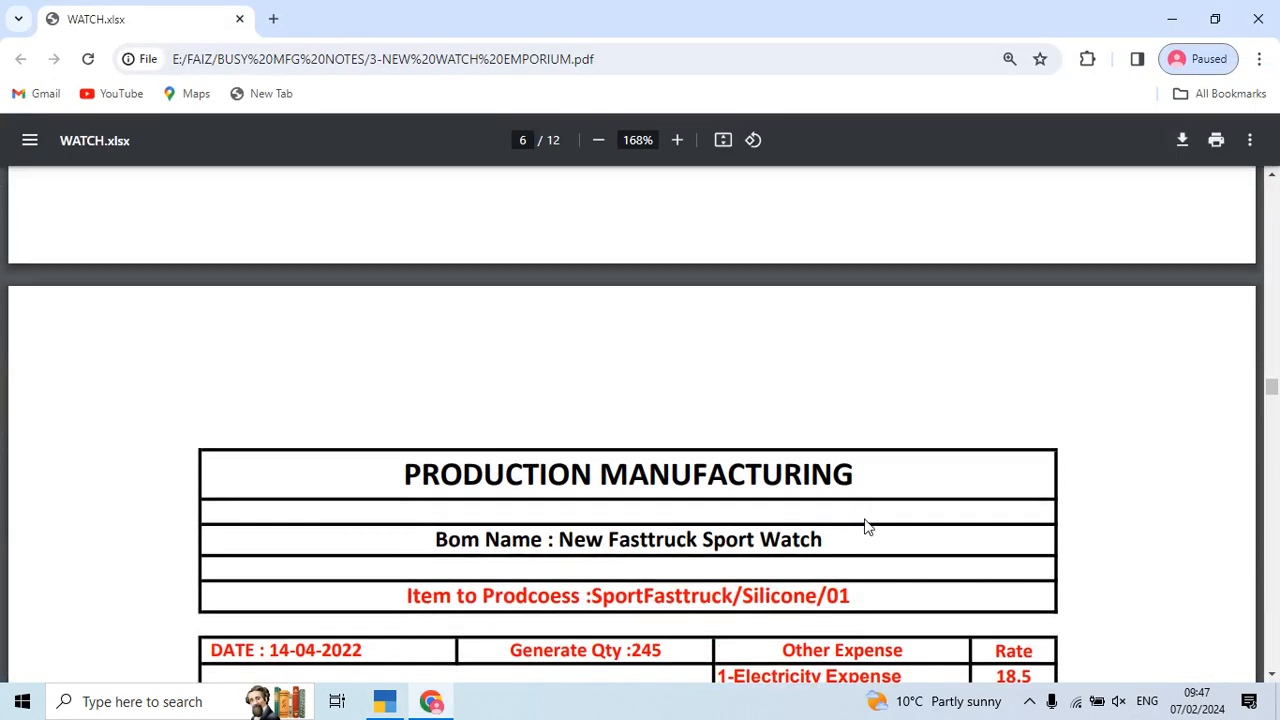
pyautogui.scroll(10, 865, 515)
pyautogui.scroll(5, 868, 530)
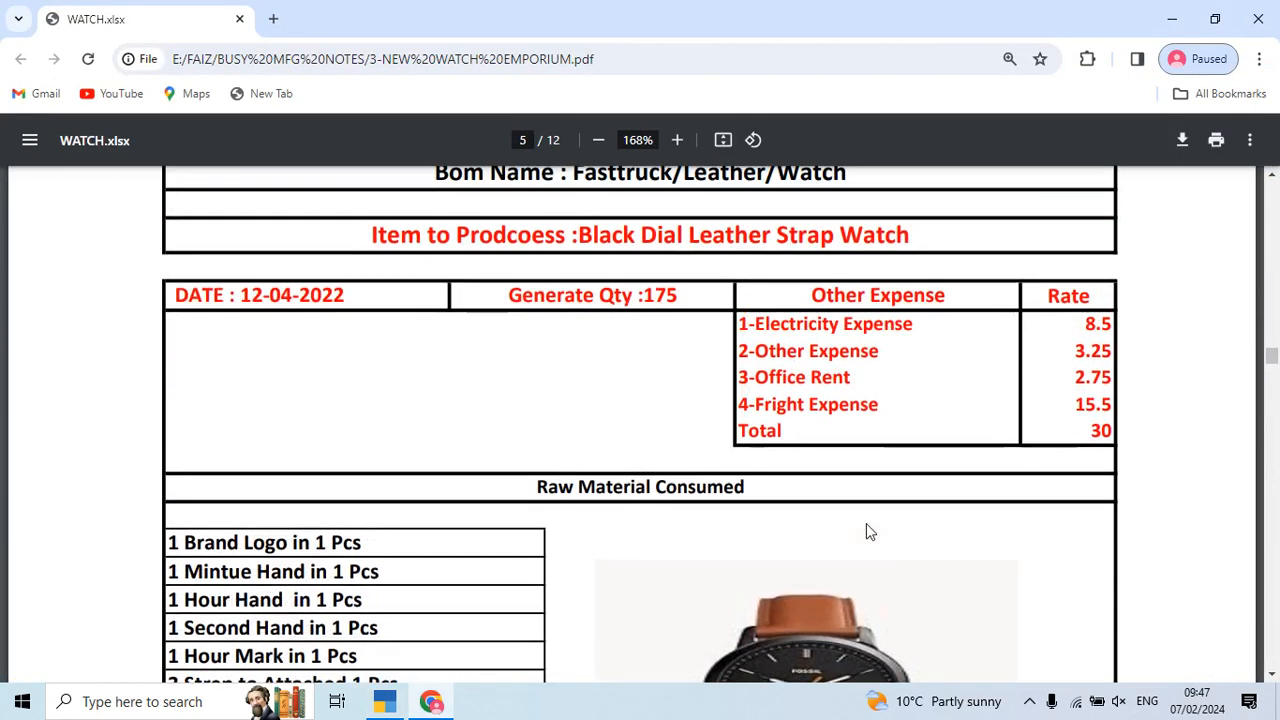
pyautogui.hotkey('alt', 'Tab')
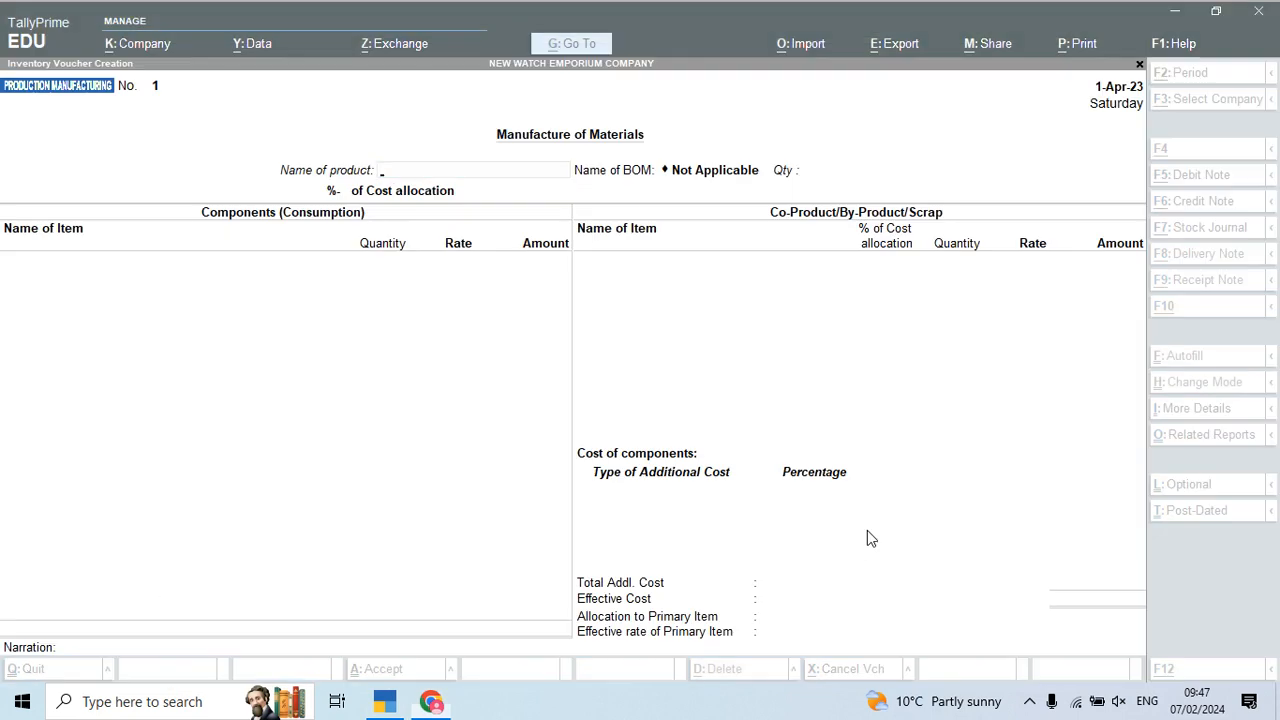
pyautogui.write('B')
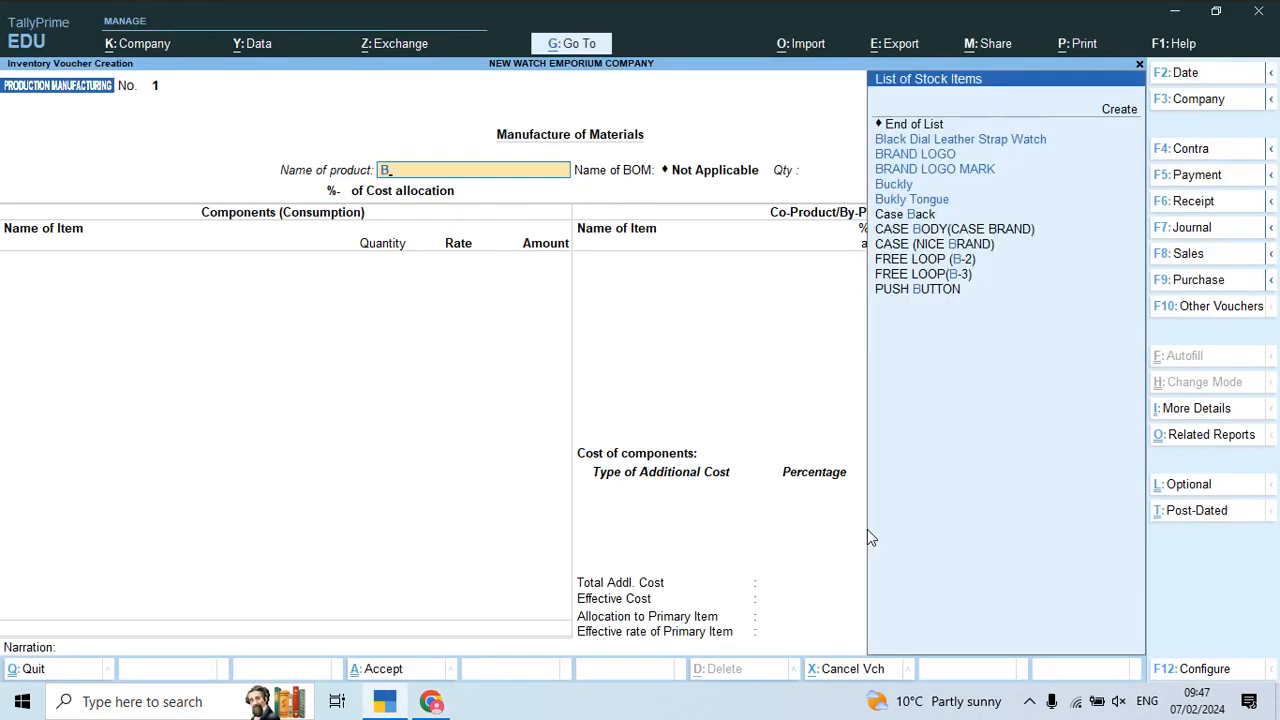
pyautogui.press('Return')
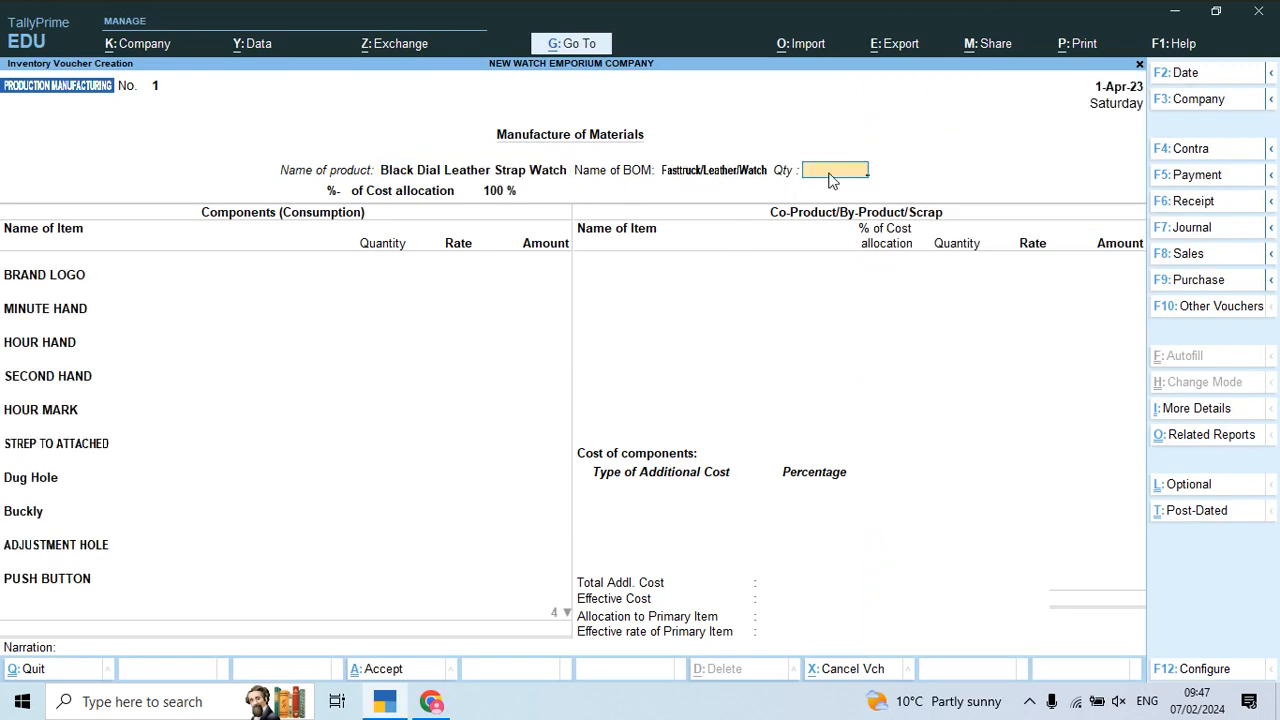
# - Look up the generate quantity in the PDF and set the manufactured quantity to 175 PCS
pyautogui.hotkey('alt', 'Tab')
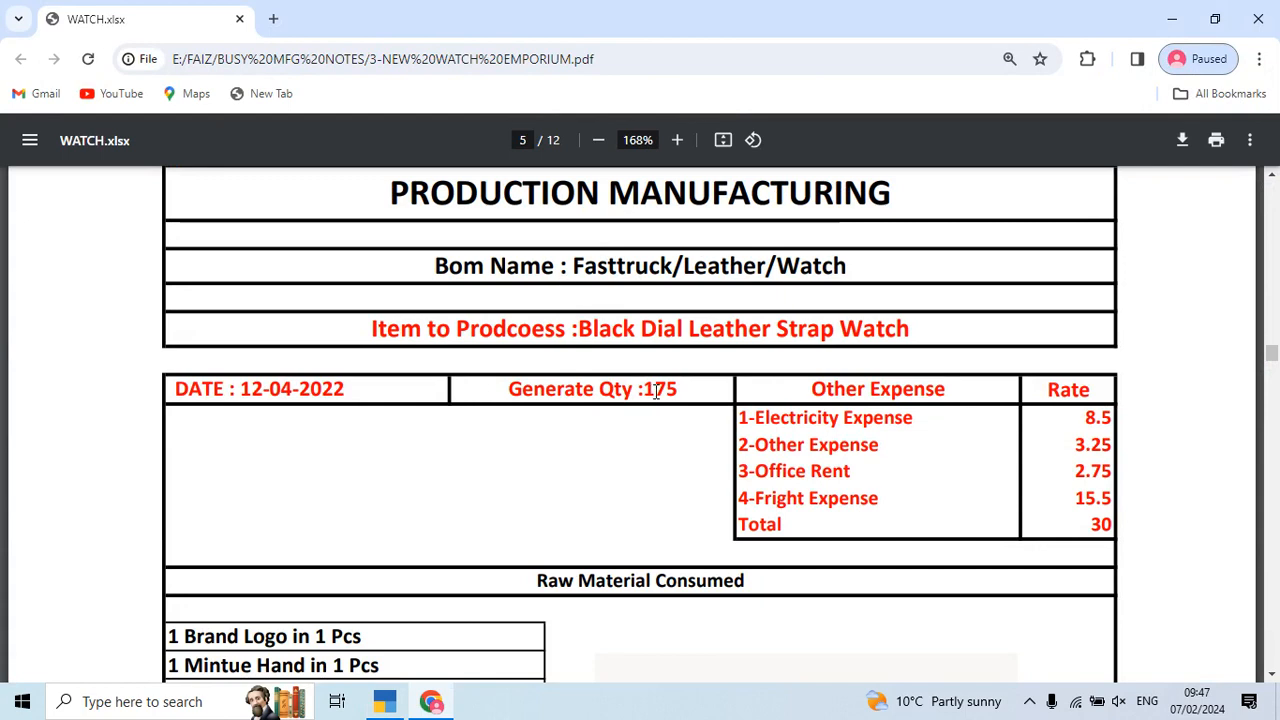
pyautogui.hotkey('alt', 'Tab')
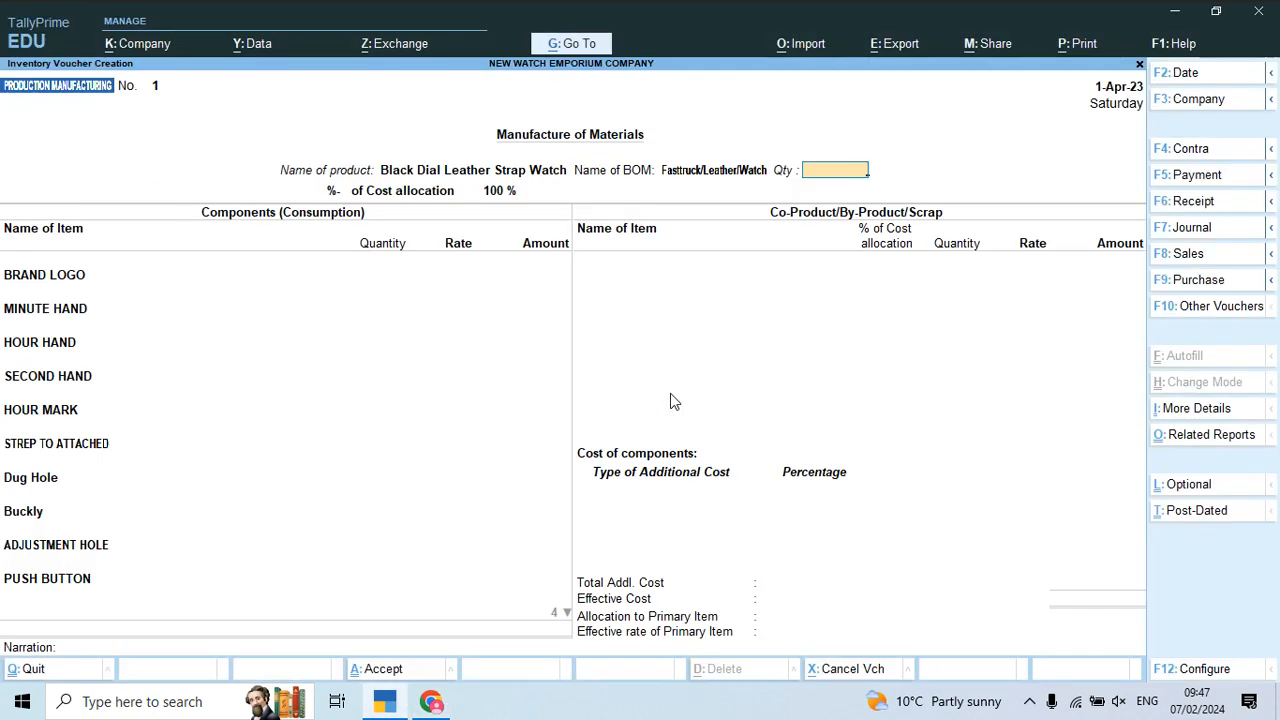
pyautogui.write('175')
pyautogui.press('Return')
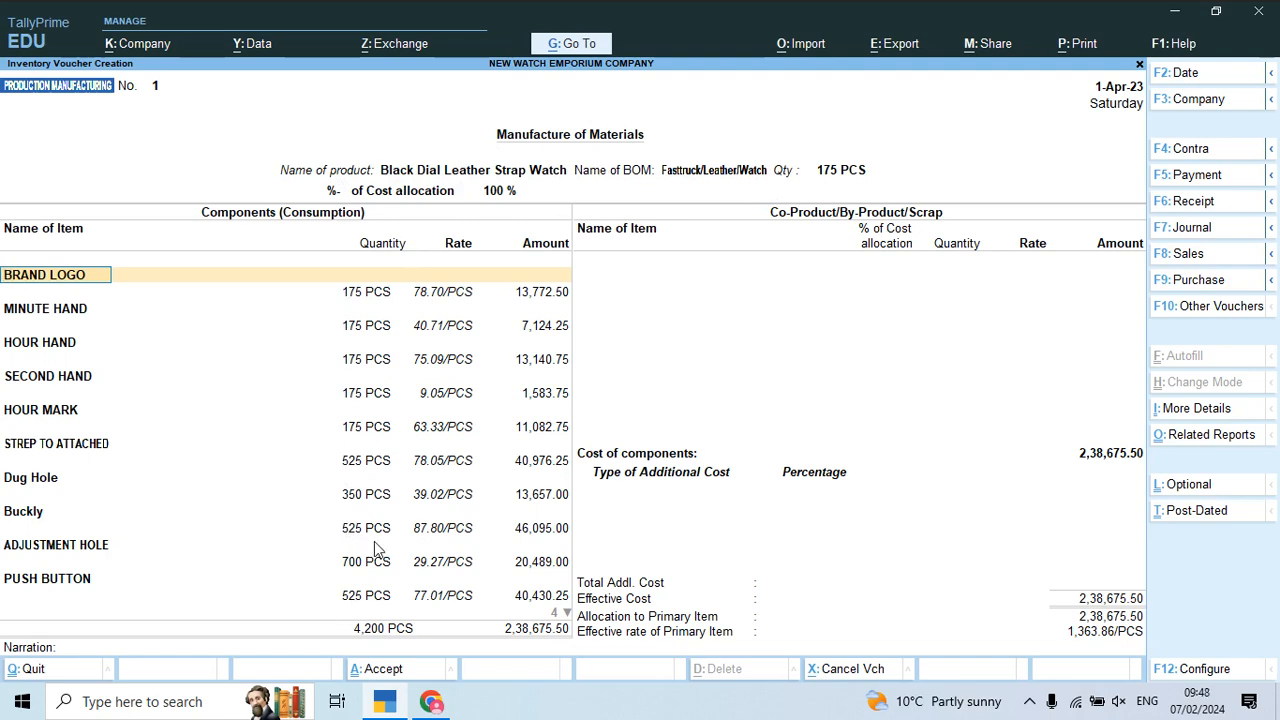
# - Check the other expense rates in the PDF and start a new additional cost ledger named Job Work Charges under Direct Expenses
pyautogui.hotkey('alt', 'Tab')
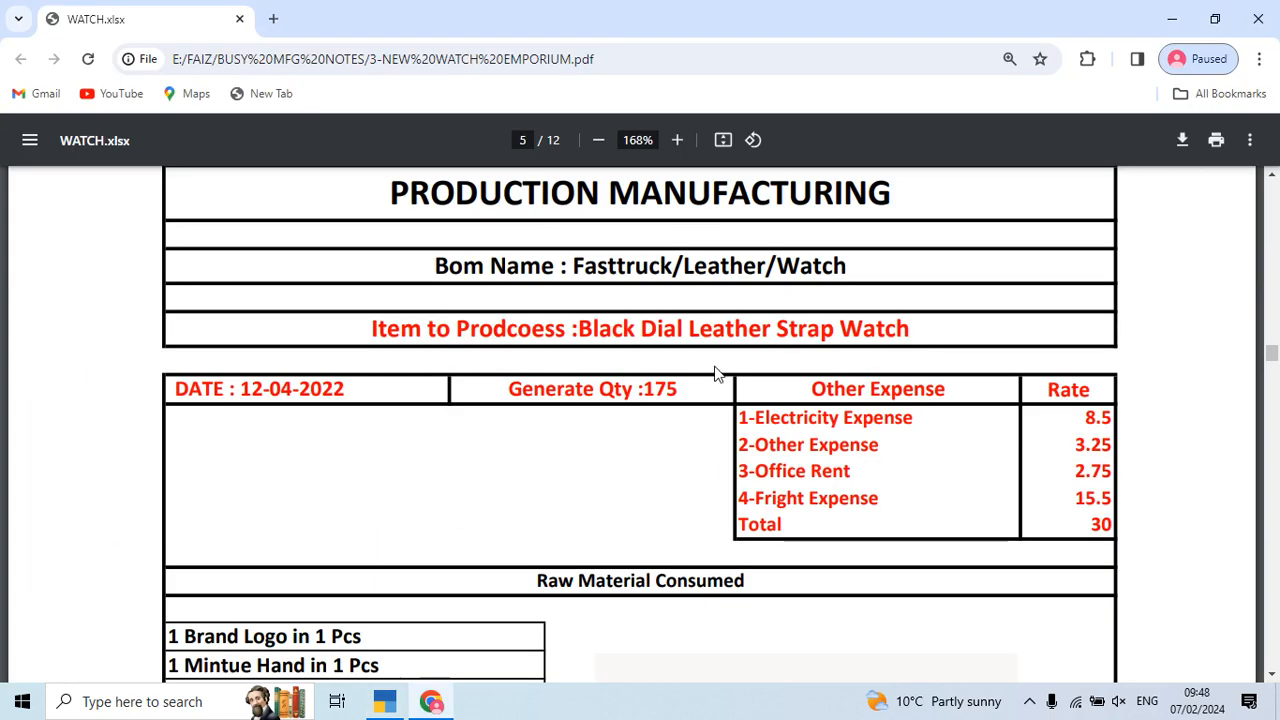
pyautogui.scroll(-1, 865, 498)
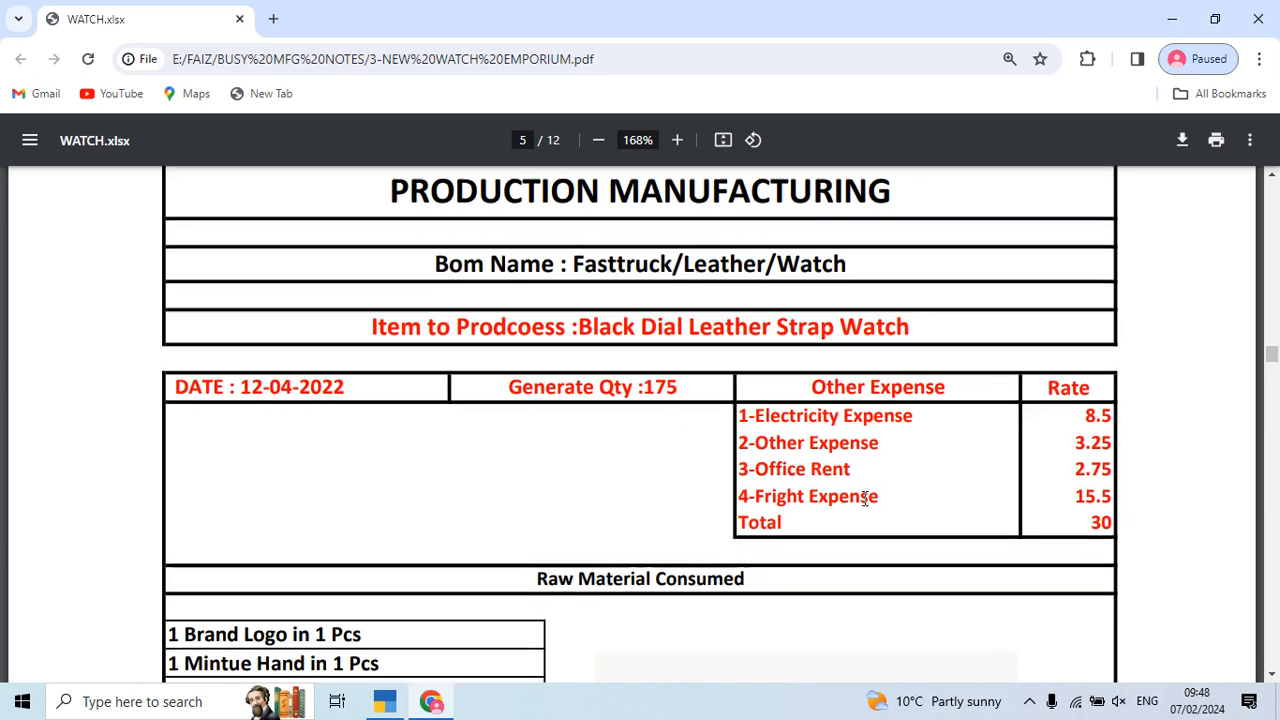
pyautogui.scroll(-1, 865, 498)
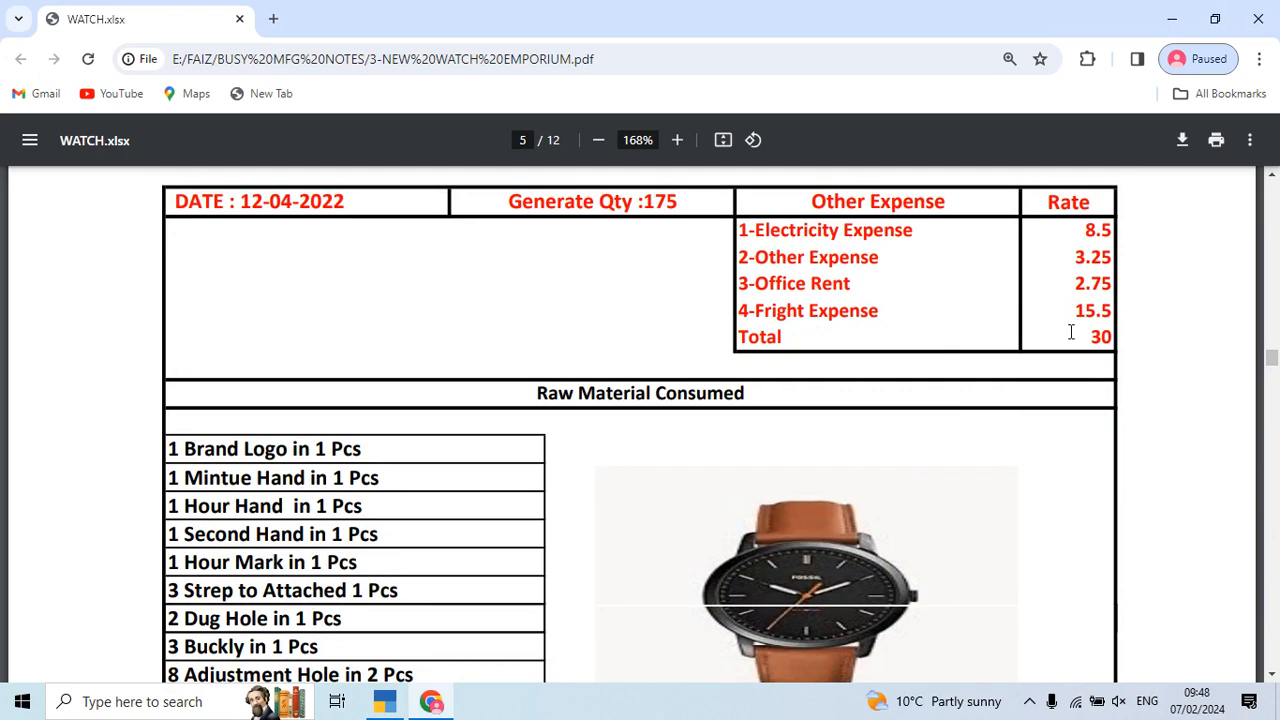
pyautogui.hotkey('alt', 'Tab')
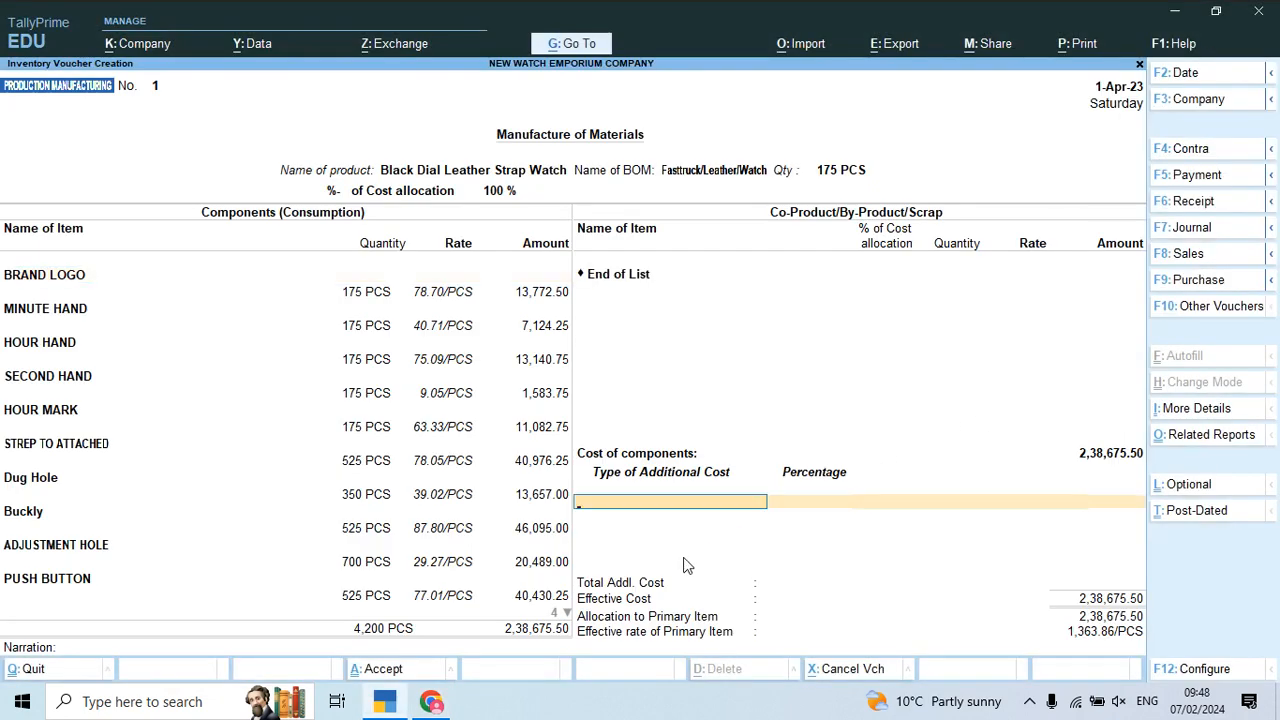
pyautogui.write('J')
pyautogui.hotkey('alt', 'c')
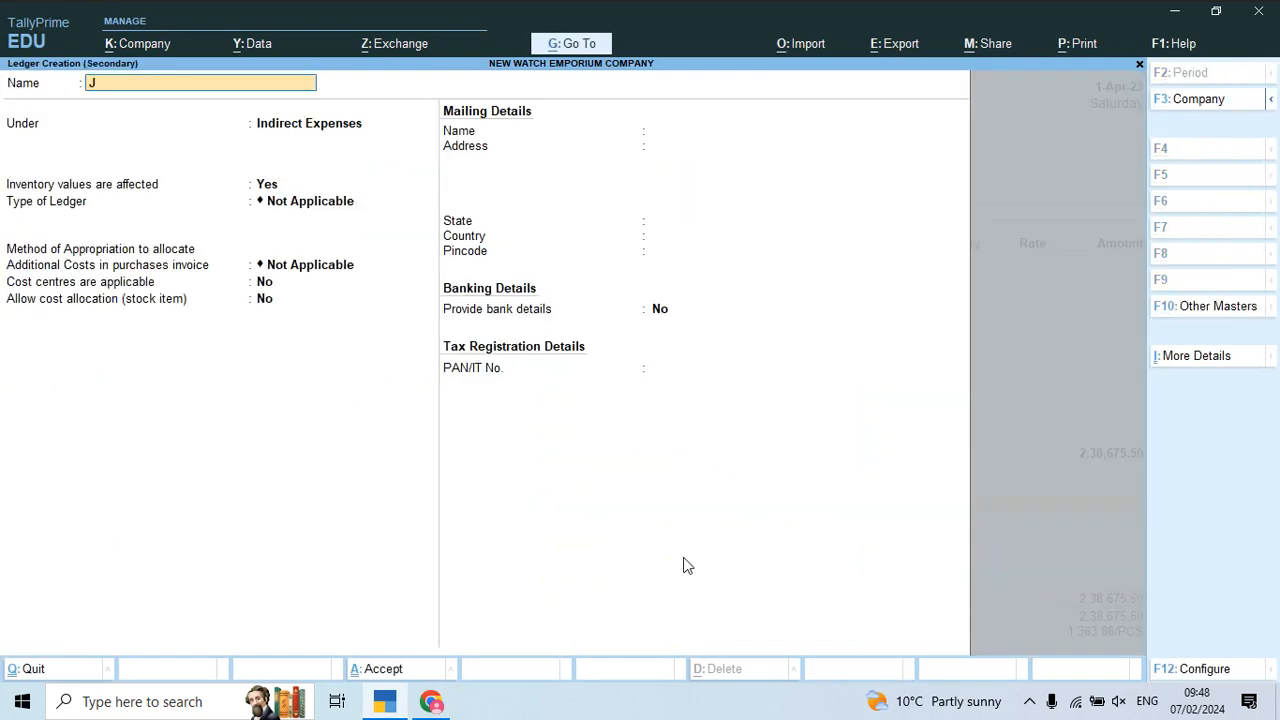
pyautogui.write('ob Work charges')
pyautogui.press('Return')
pyautogui.write('Ex')
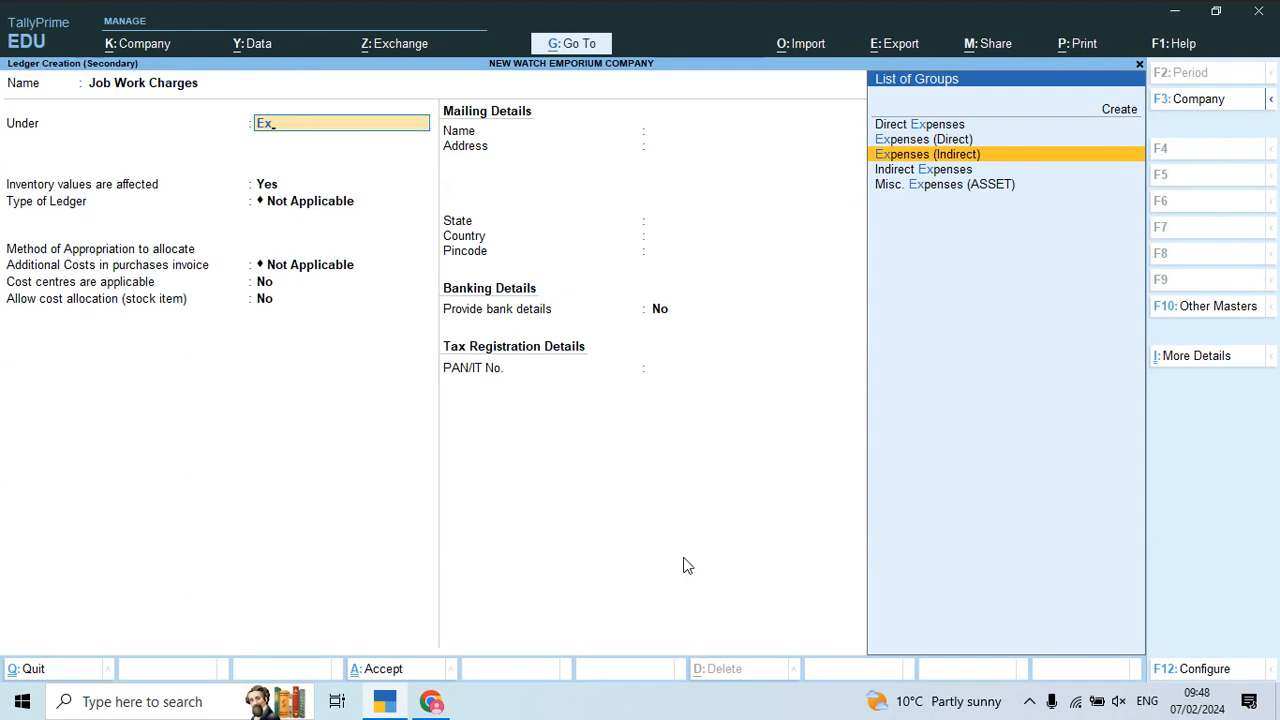
pyautogui.press('Up')
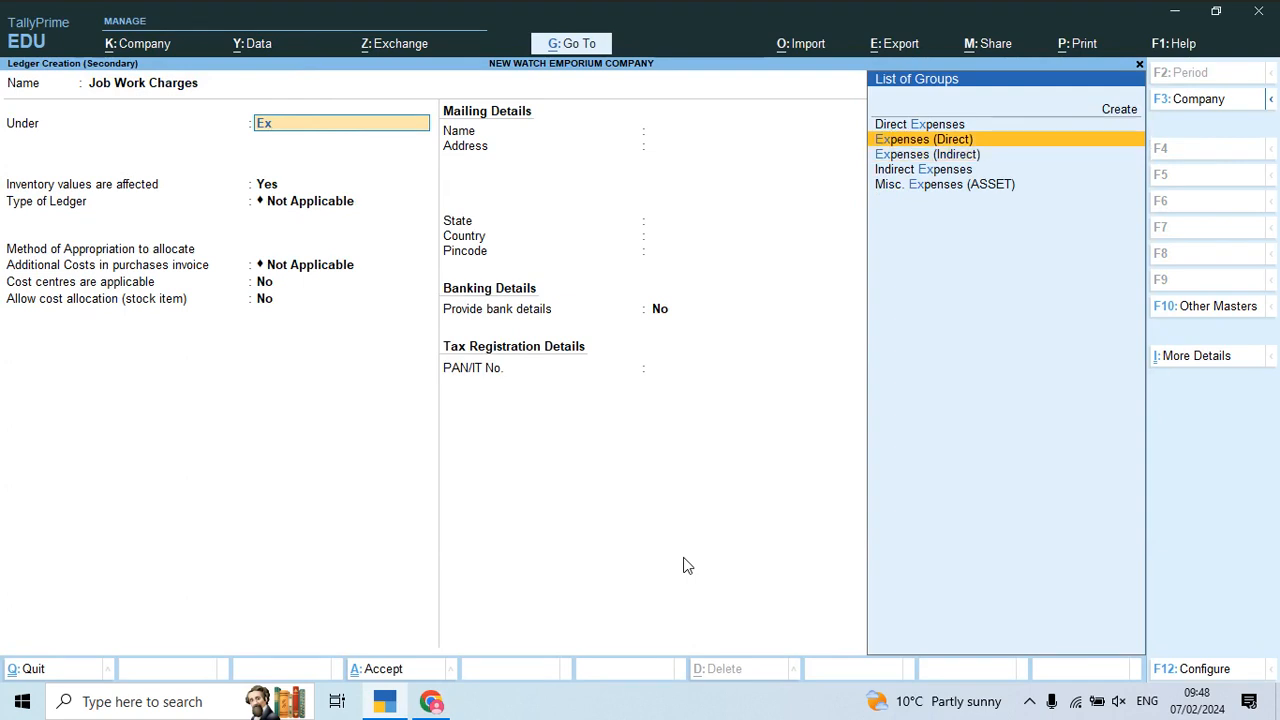
pyautogui.press('Return')
# - Make the ledger affect inventory values, appropriate by value, without cost centres and with stock item cost allocation, and save it
pyautogui.write('y')
pyautogui.press('Return')
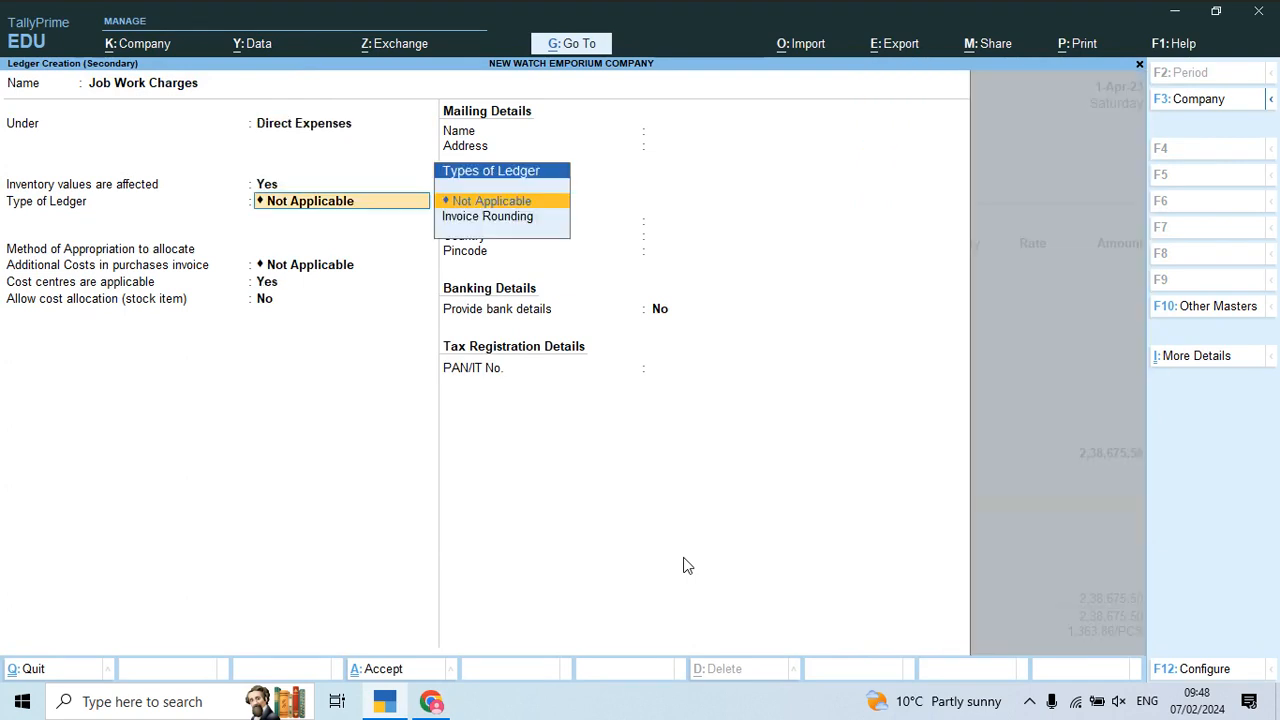
pyautogui.press('Return')
pyautogui.press('Down')
pyautogui.press('Down')
pyautogui.press('Return')
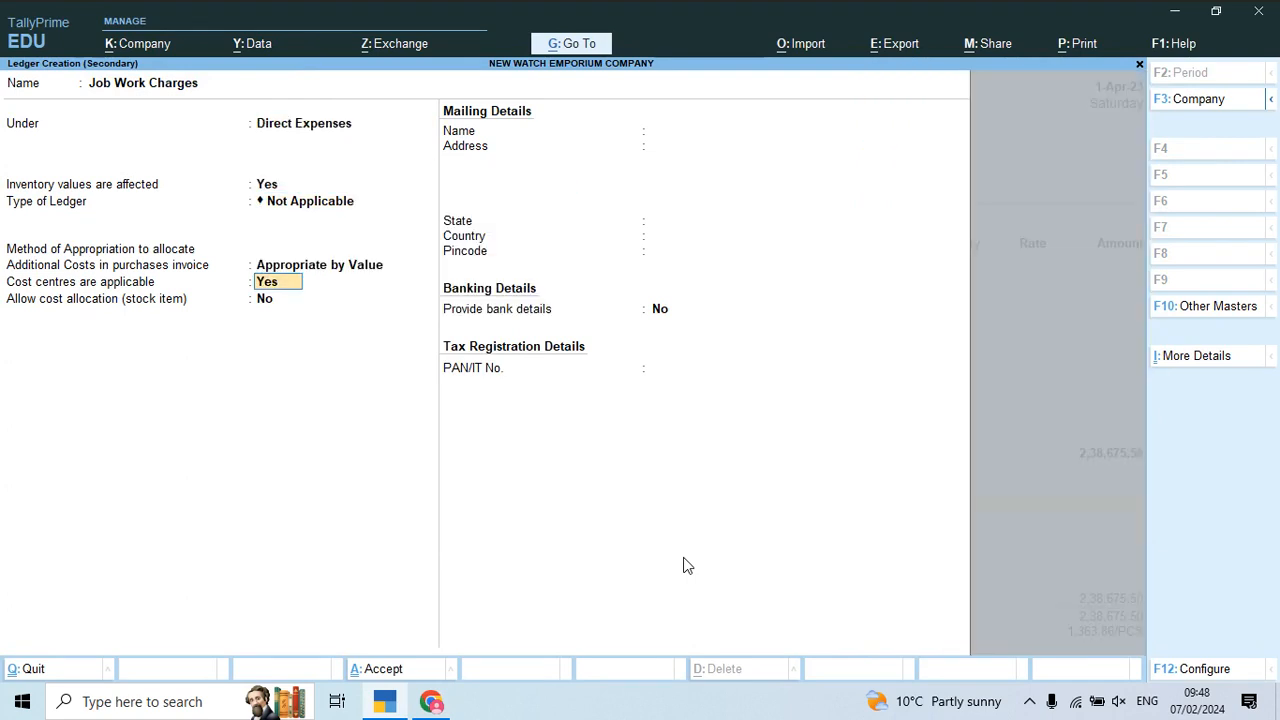
pyautogui.write('n')
pyautogui.press('Return')
pyautogui.write('y')
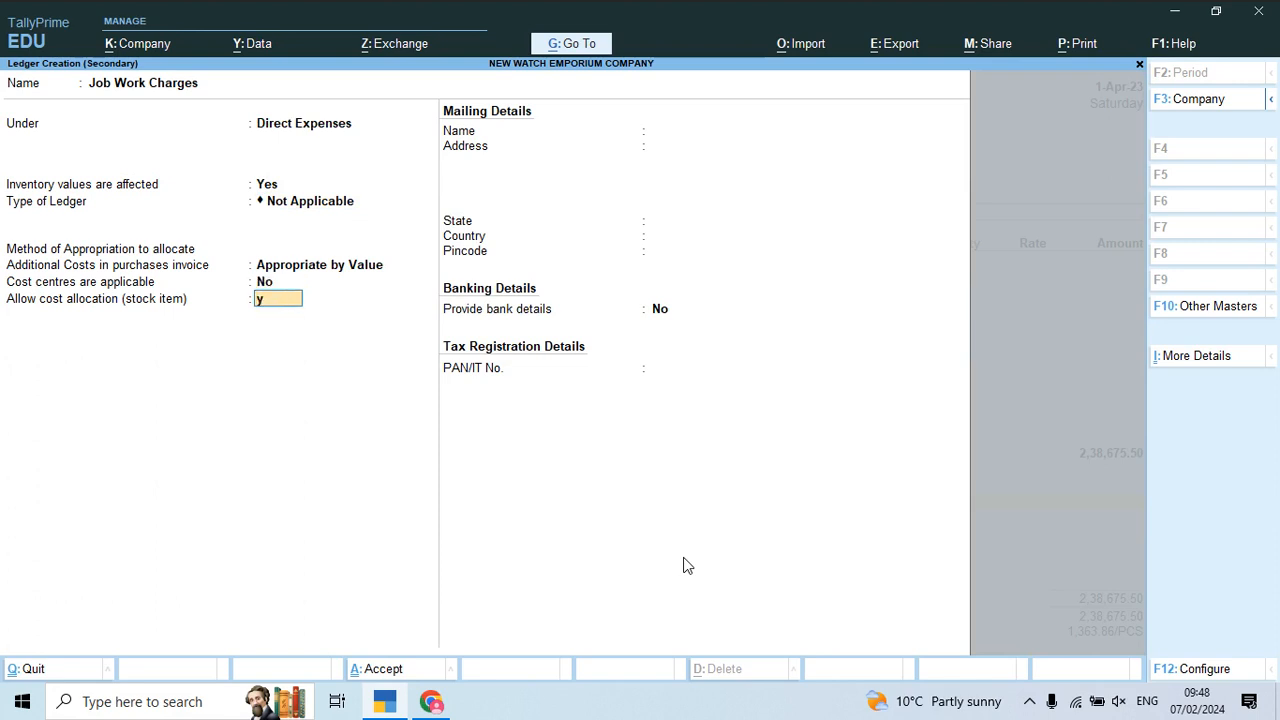
pyautogui.press('Return')
pyautogui.press('Return')
pyautogui.press('y')
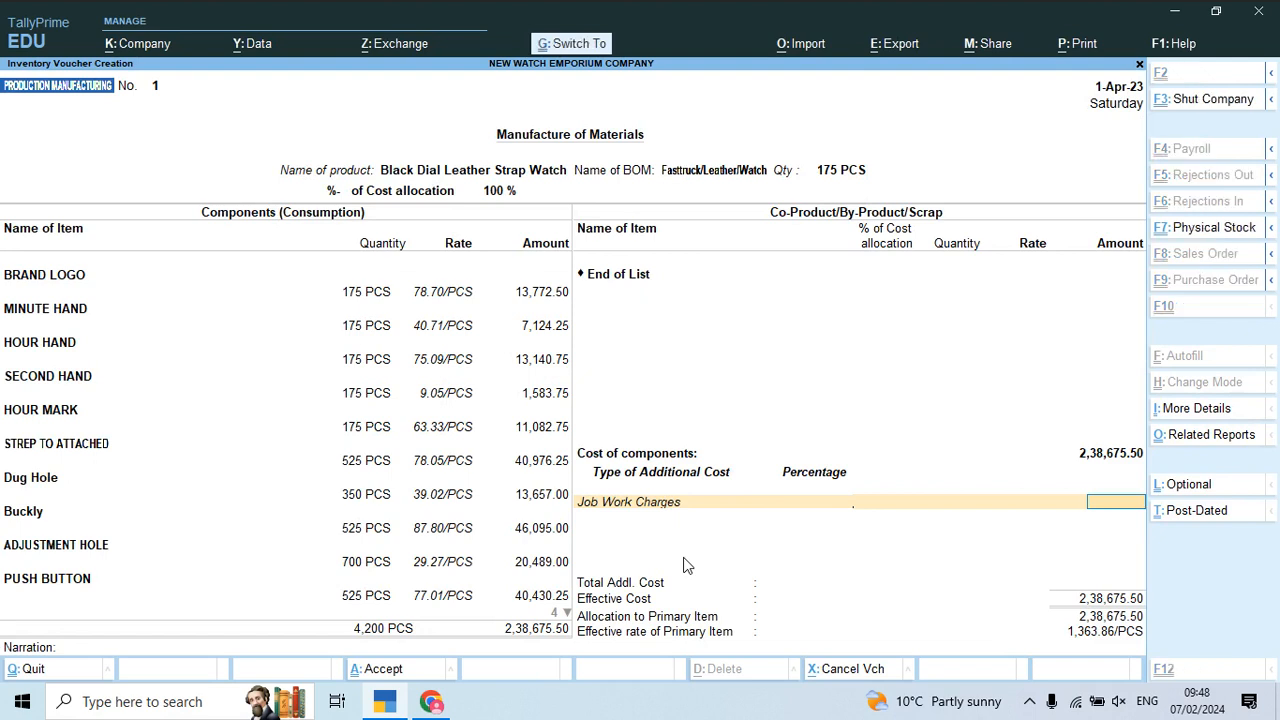
# - Calculate 175*30 for the Job Work Charges, enter 5250 as their amount, and save the manufacturing voucher
pyautogui.hotkey('ctrl', 'n')
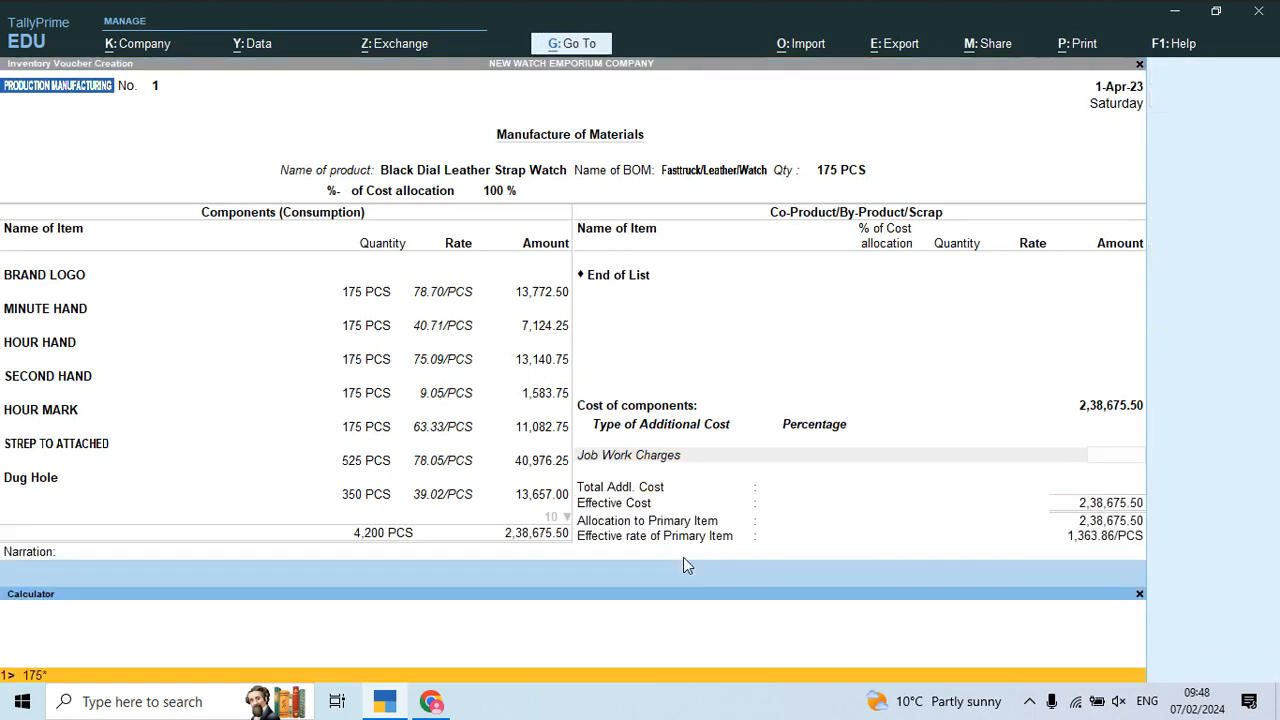
pyautogui.write('175*30')
pyautogui.press('Return')
pyautogui.hotkey('ctrl', 'n')
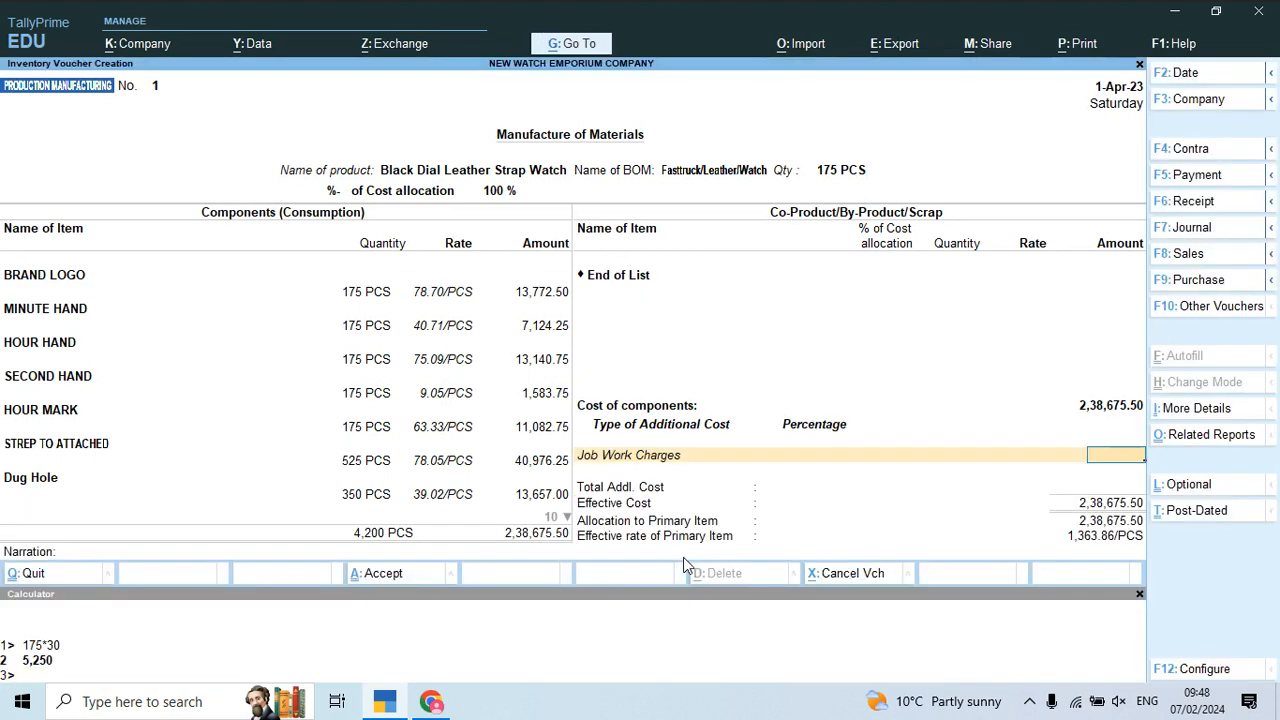
pyautogui.write('5250')
pyautogui.press('Return')
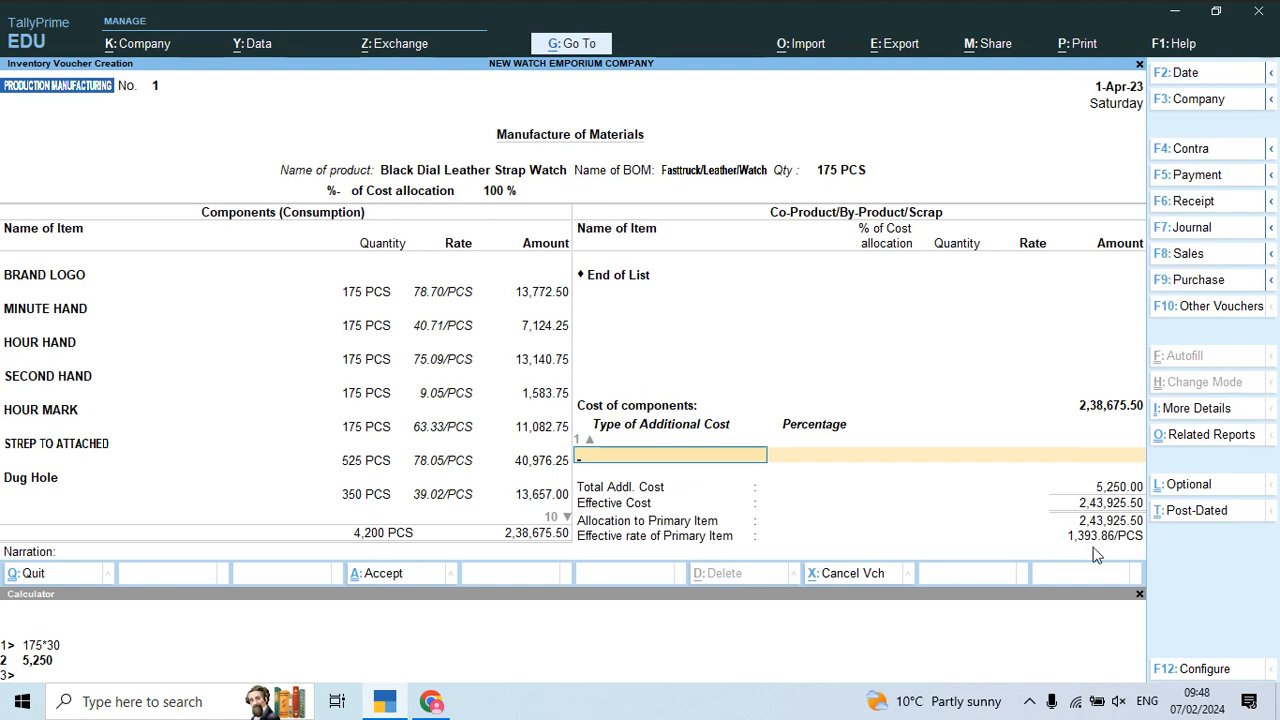
pyautogui.click(1139, 595)
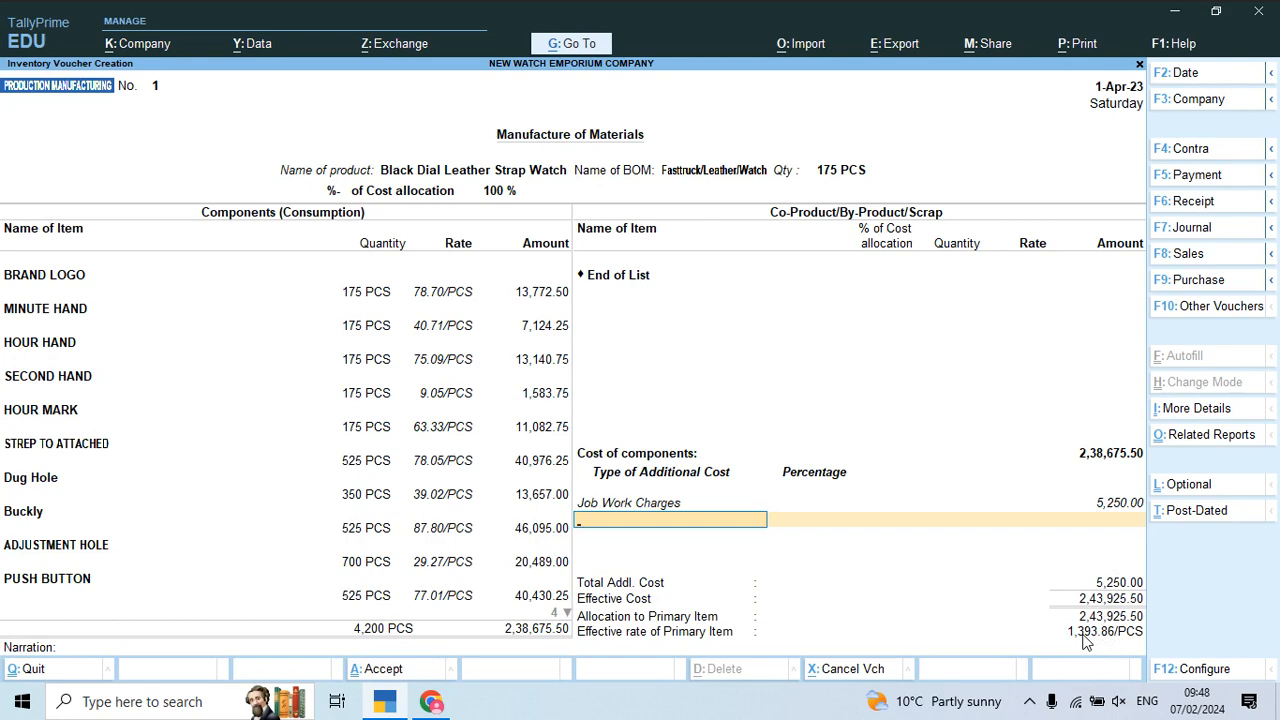
pyautogui.hotkey('ctrl', 'a')
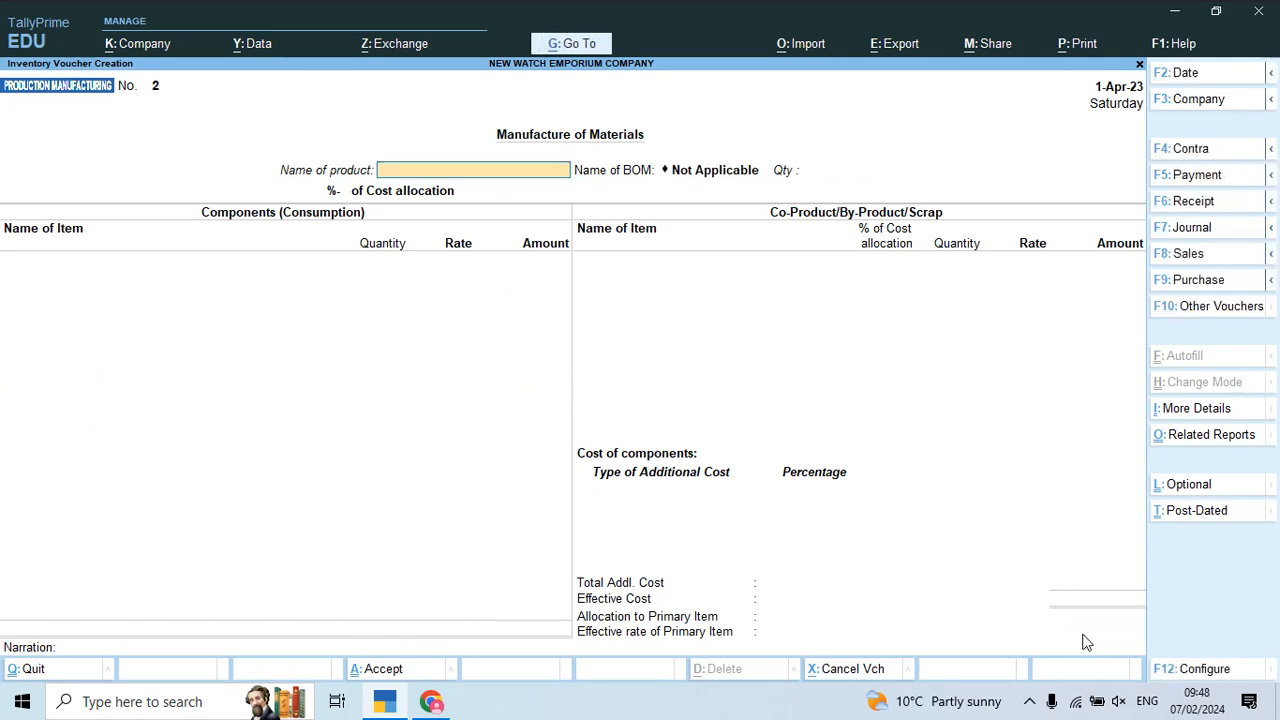
# - Find the next production item in the PDF, choose SportFasttruck/Silicone/01 as the new voucher's product, and look up its generate quantity
pyautogui.hotkey('alt', 'Tab')
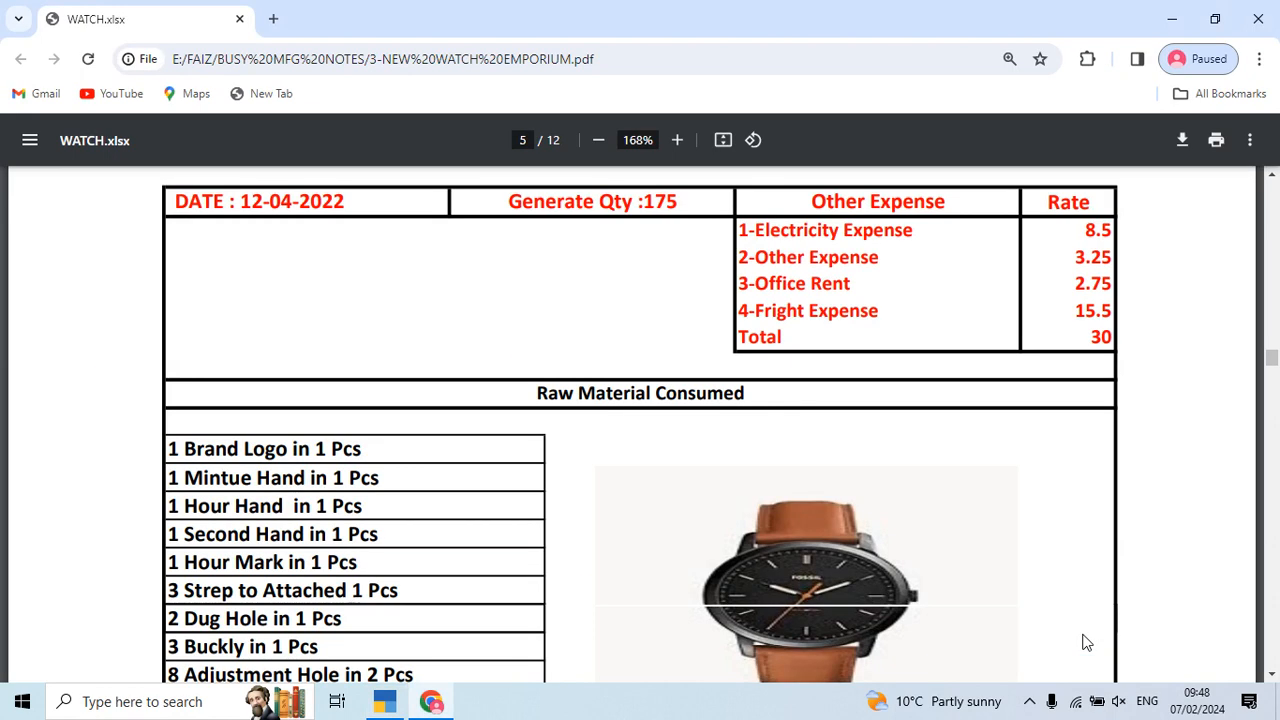
pyautogui.scroll(-5, 1087, 642)
pyautogui.scroll(-10, 1087, 642)
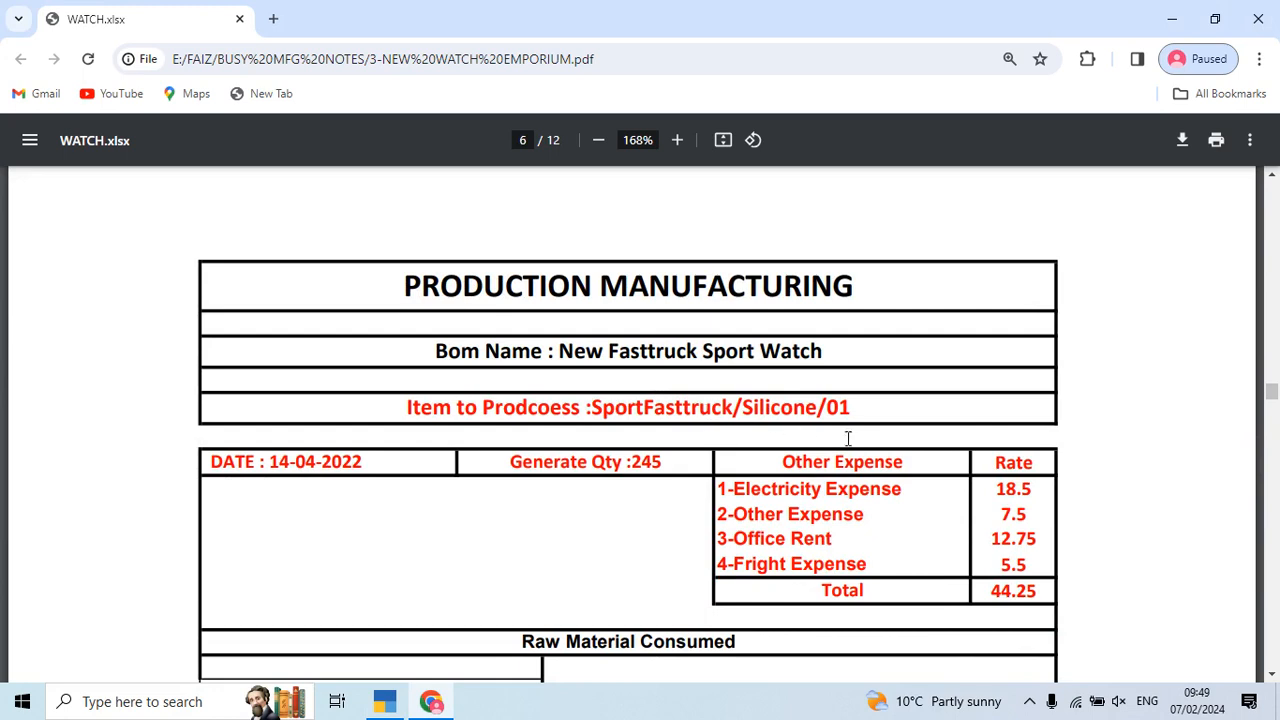
pyautogui.hotkey('alt', 'Tab')
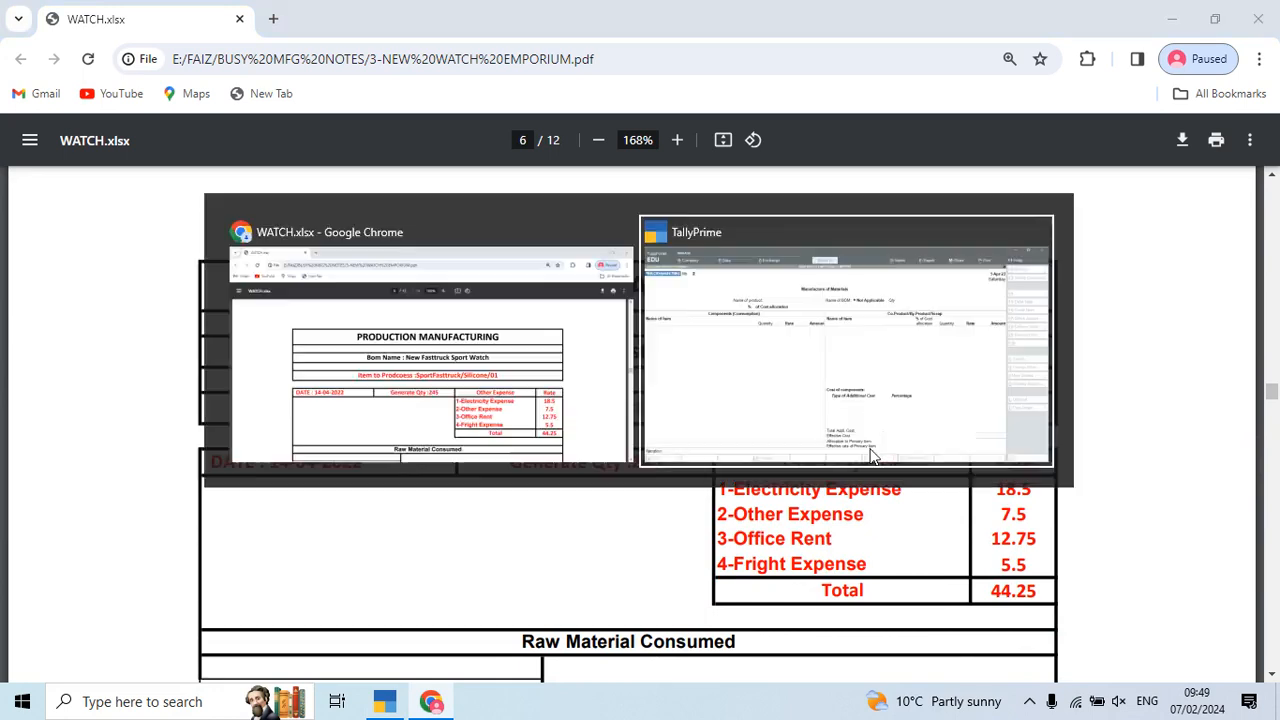
pyautogui.write('Sp')
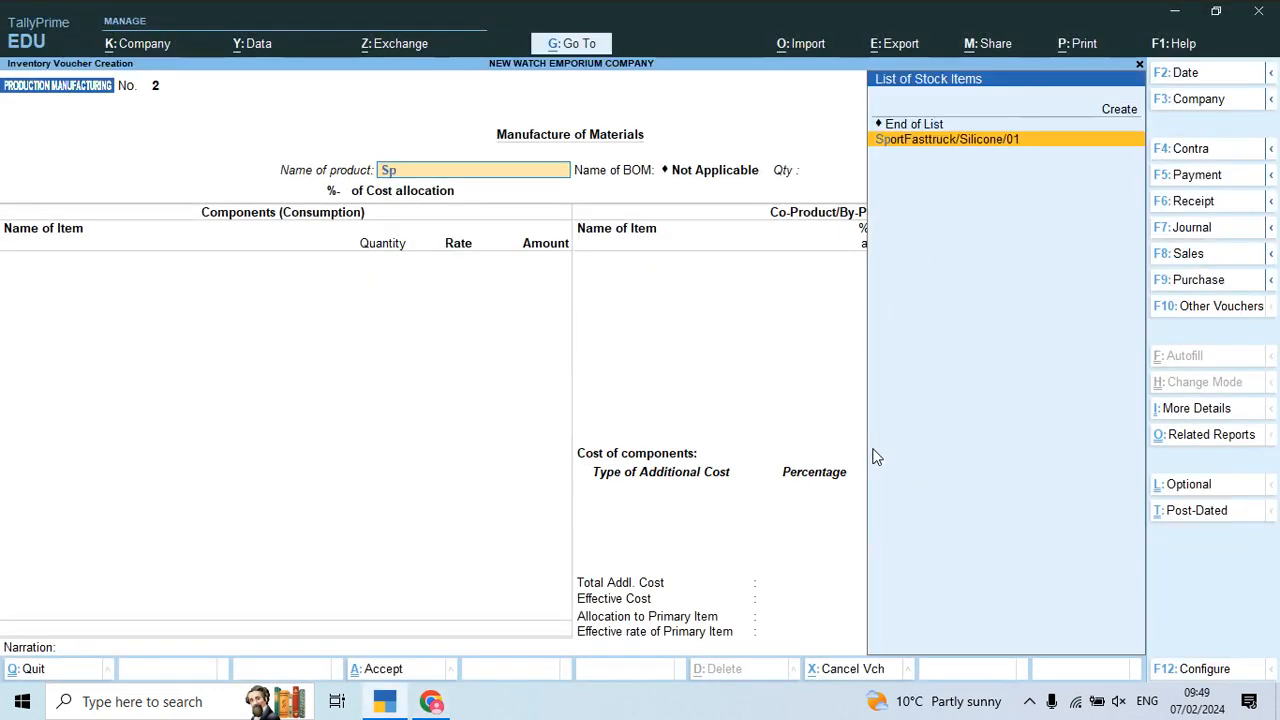
pyautogui.press('Return')
pyautogui.hotkey('alt', 'Tab')
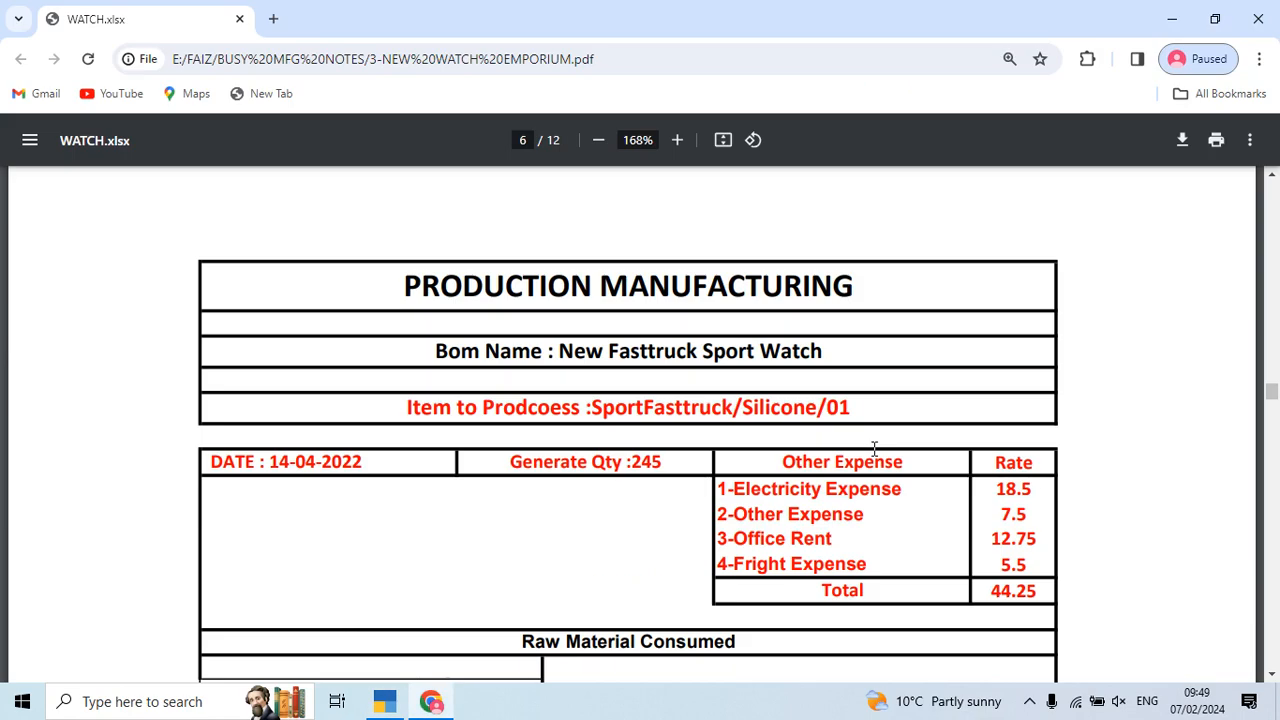
# - Set the quantity of SportFasttruck/Silicone/01 to 245 PCS and look up its by-product in the PDF
pyautogui.hotkey('alt', 'Tab')
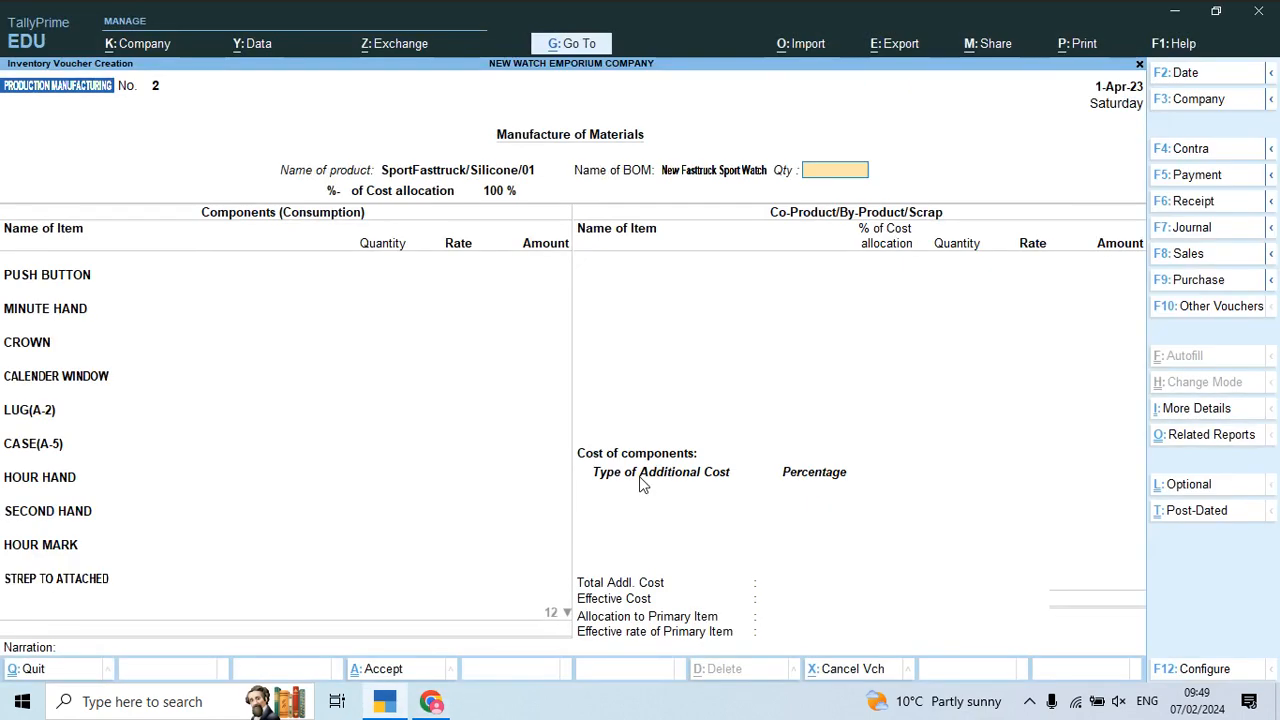
pyautogui.write('245')
pyautogui.press('Return')
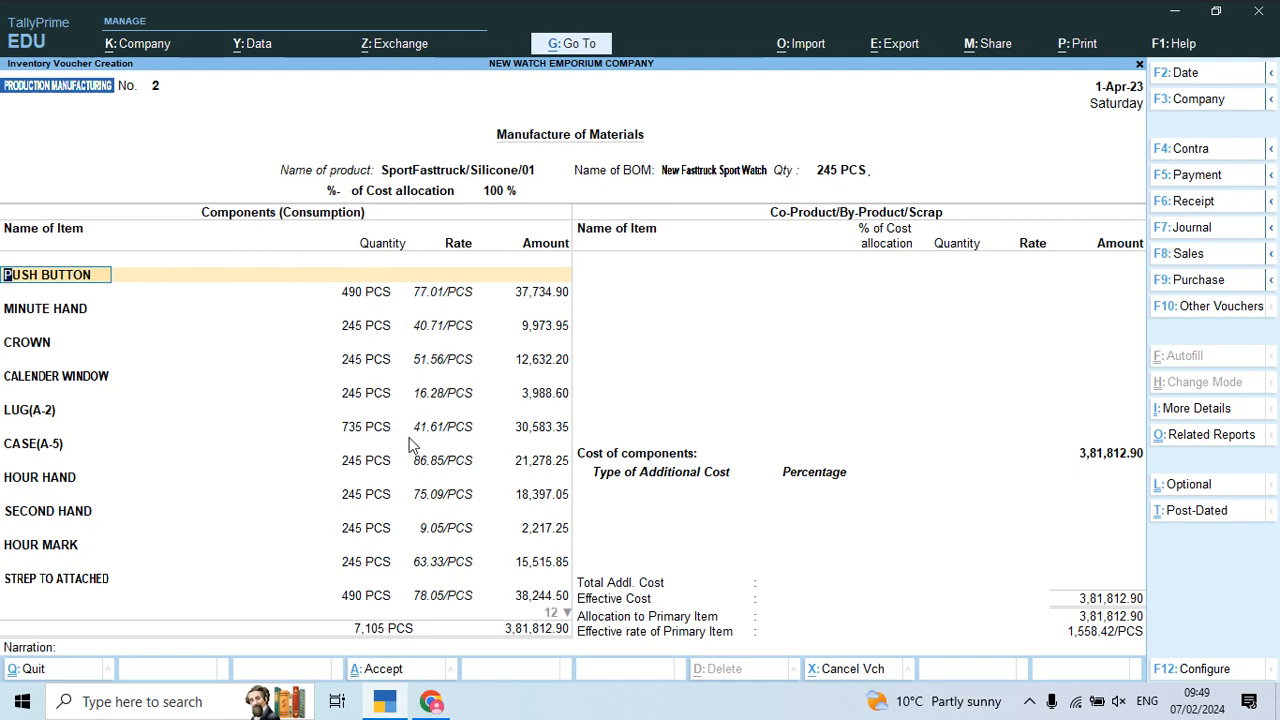
pyautogui.hotkey('alt', 'Tab')
pyautogui.scroll(-2, 689, 560)
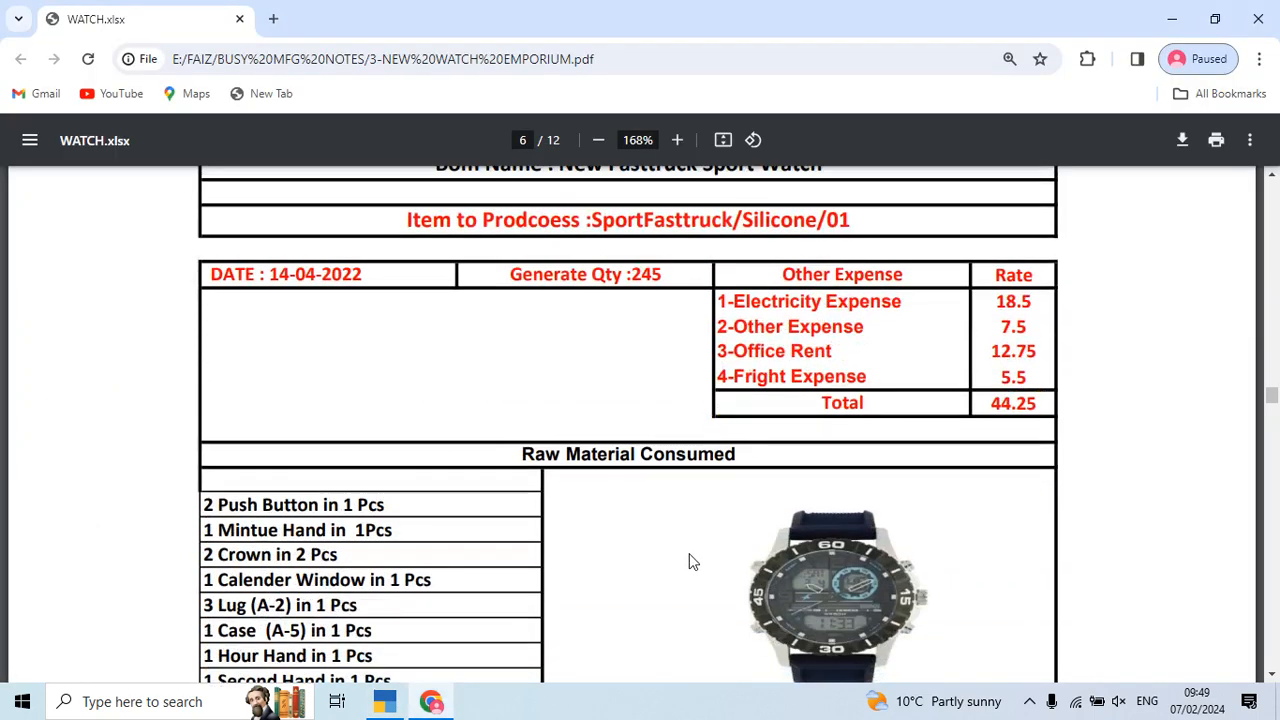
pyautogui.scroll(-4, 692, 555)
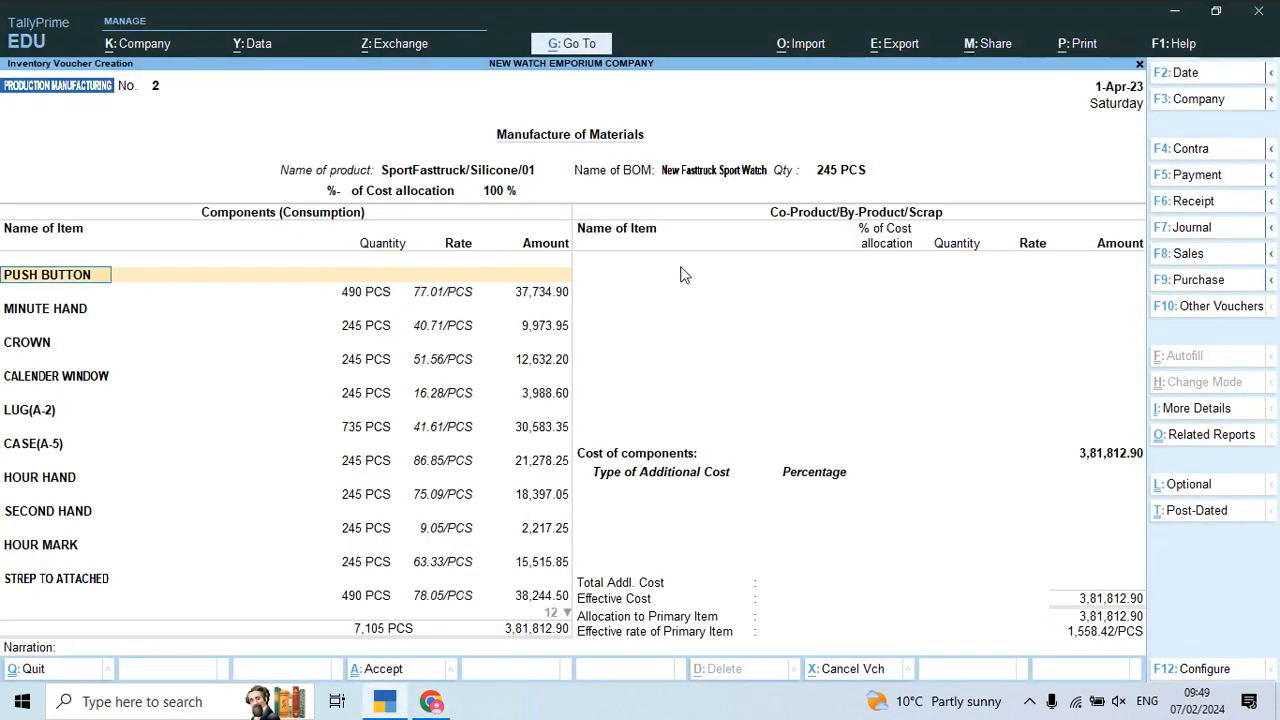
# - Create a by-product stock item named Screap under Raw Material with KGS as its unit and save it
pyautogui.click(683, 274)
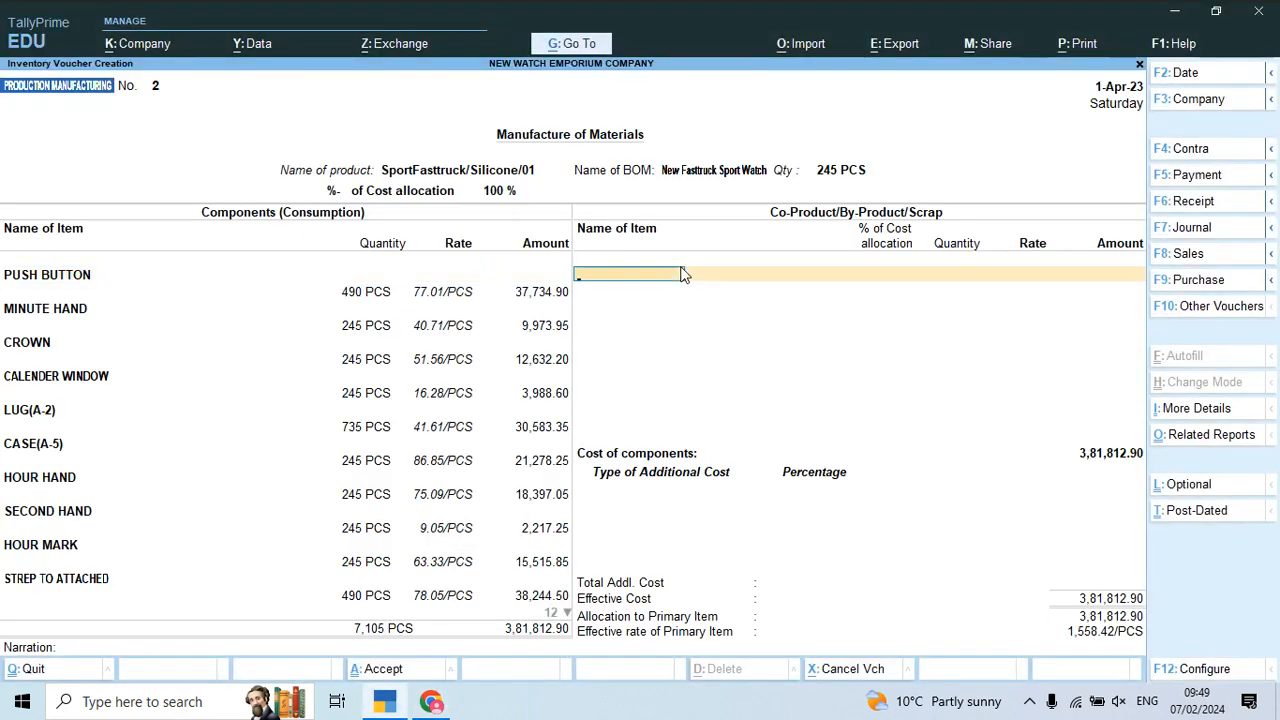
pyautogui.hotkey('alt', 'c')
pyautogui.write('Sc')
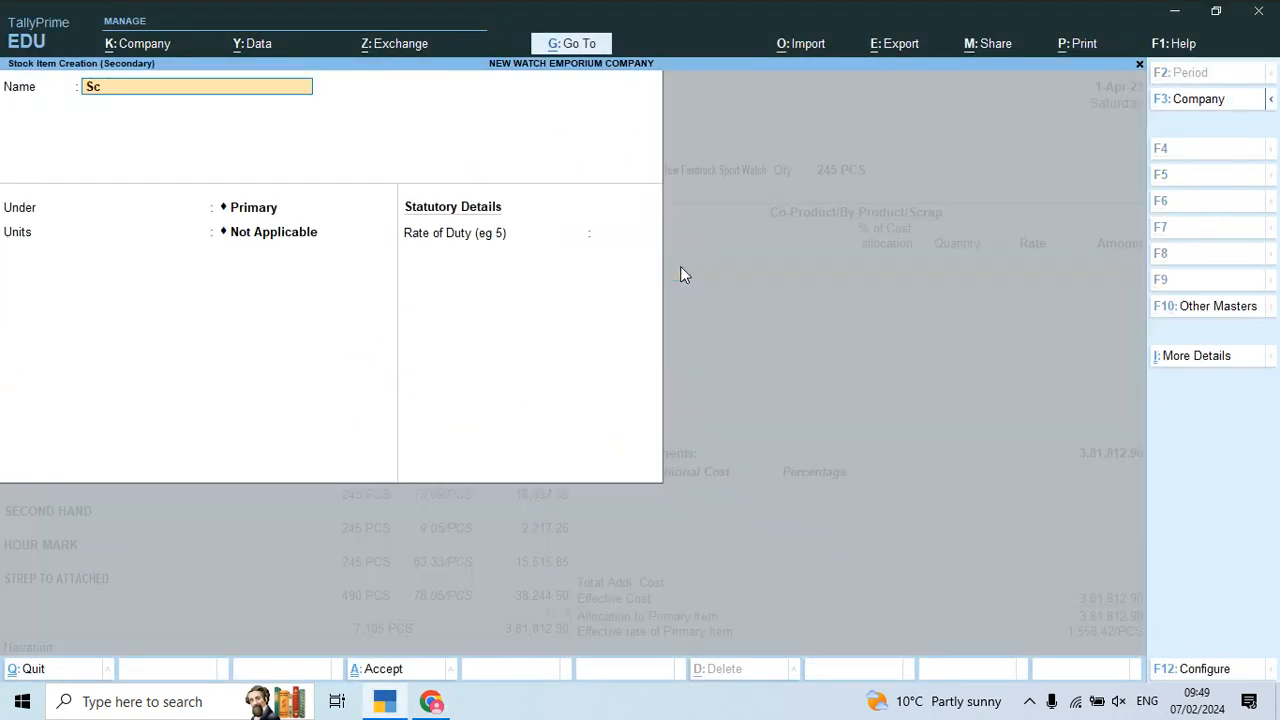
pyautogui.write('reap')
pyautogui.press('Return')
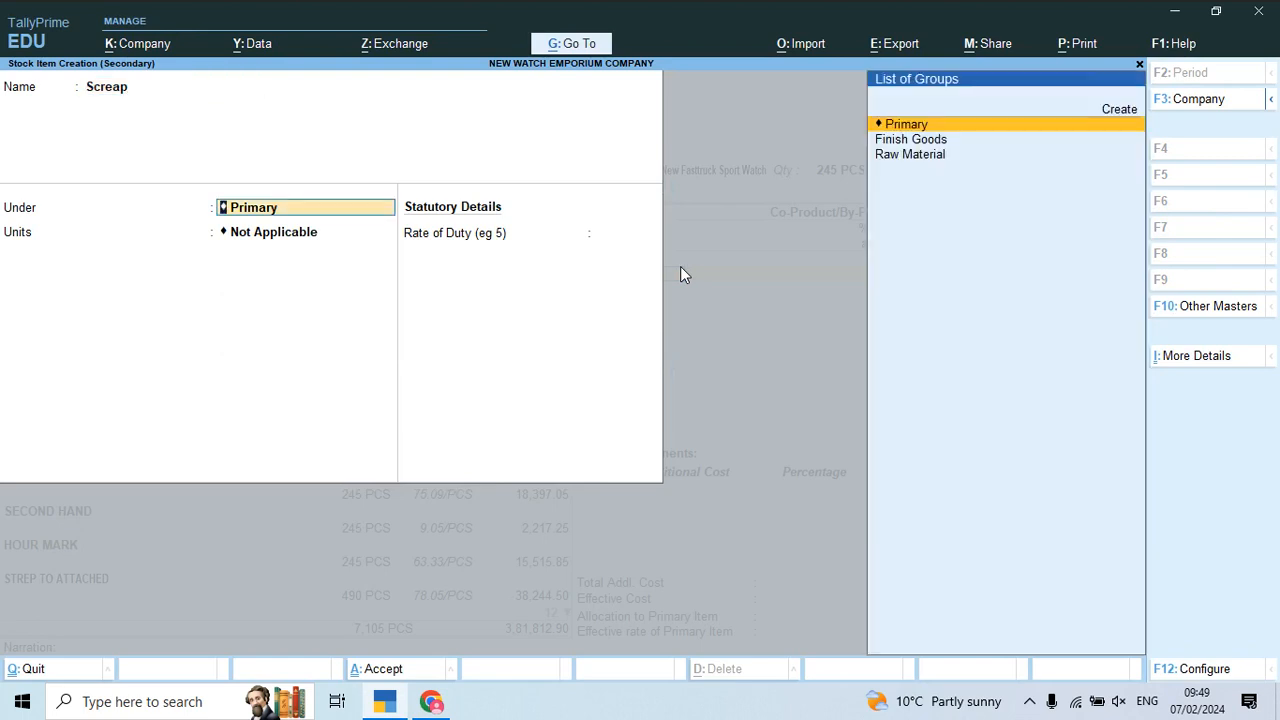
pyautogui.press('Down')
pyautogui.press('Down')
pyautogui.press('Return')
pyautogui.press('Up')
pyautogui.press('Up')
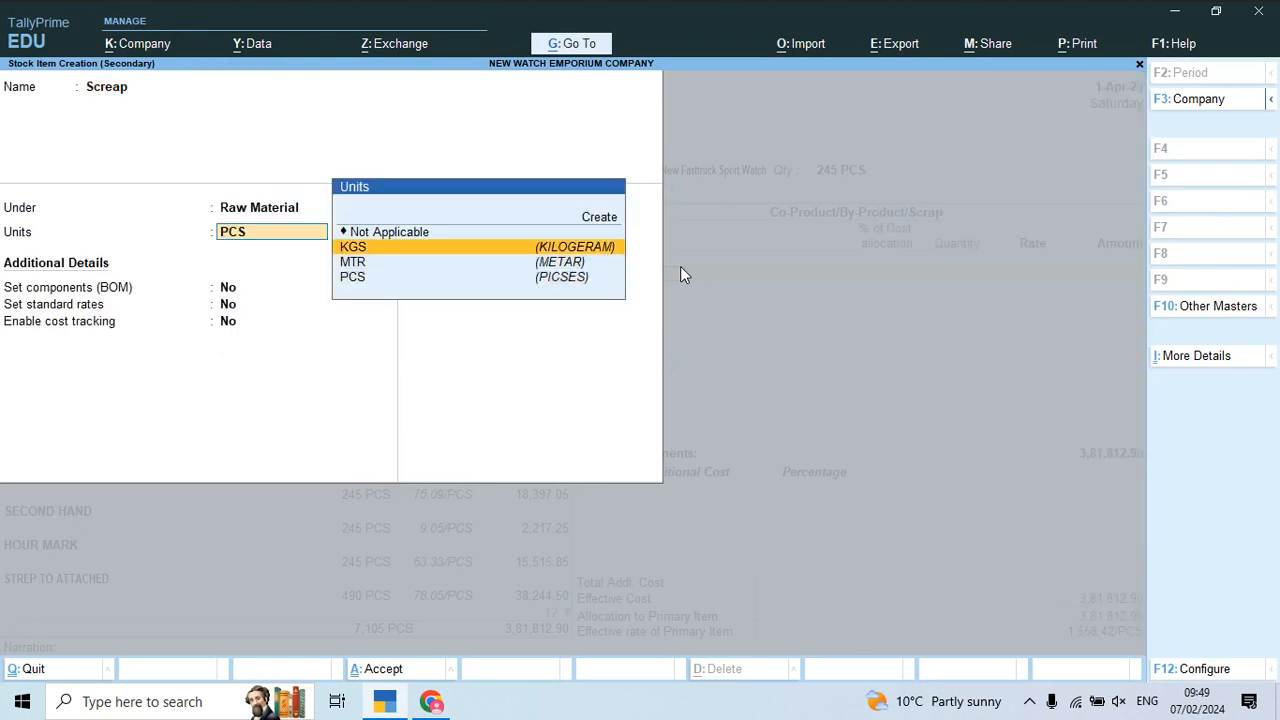
pyautogui.press('Return')
pyautogui.press('Return')
pyautogui.hotkey('ctrl', 'a')
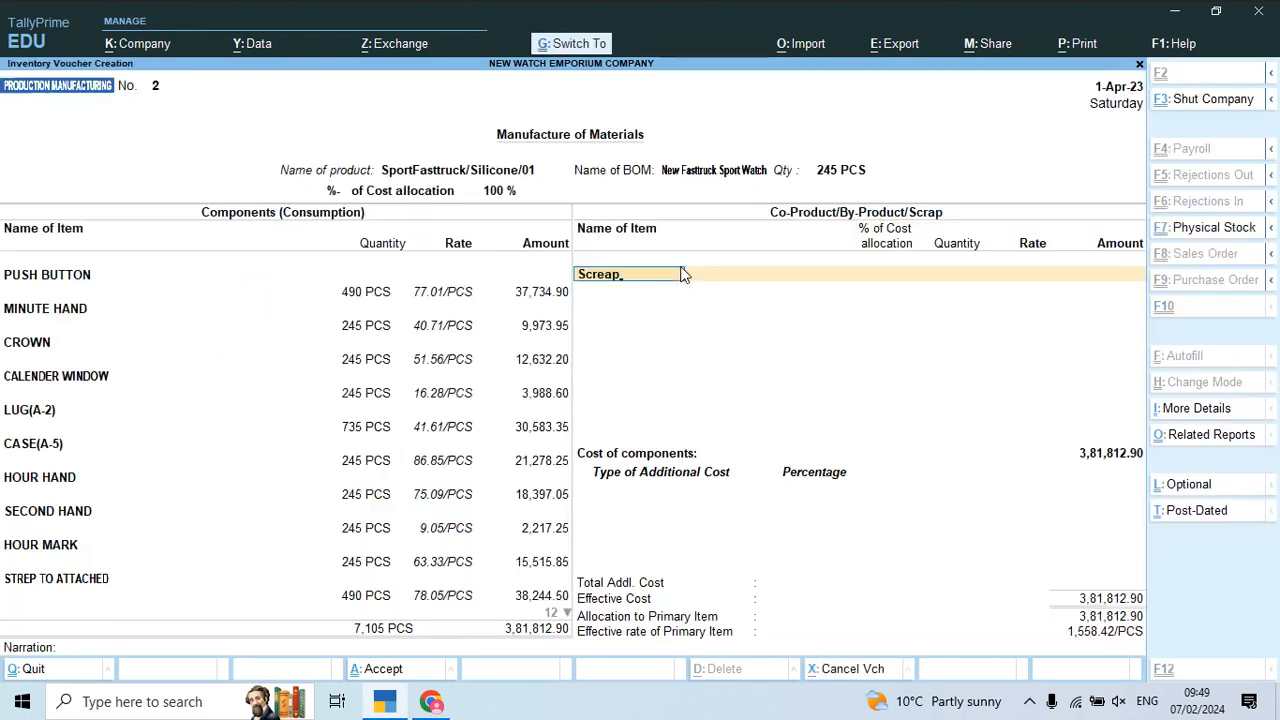
# - Add Screap to the voucher's by-product list with a quantity of 12 KGS and finish the list
pyautogui.press('Return')
pyautogui.press('Return')
pyautogui.write('12')
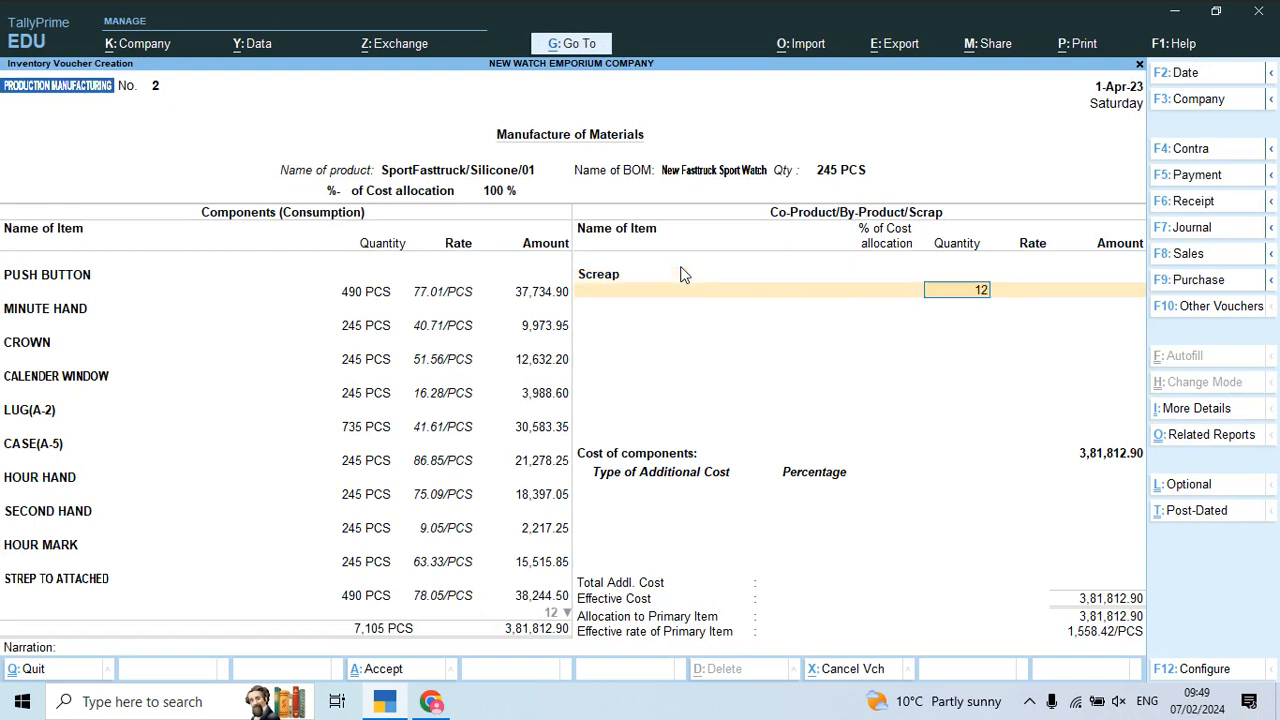
pyautogui.press('Return')
pyautogui.press('Return')
# - Look up the generate quantity and total expense rate in the PDF and calculate 245*44.25
pyautogui.hotkey('alt', 'Tab')
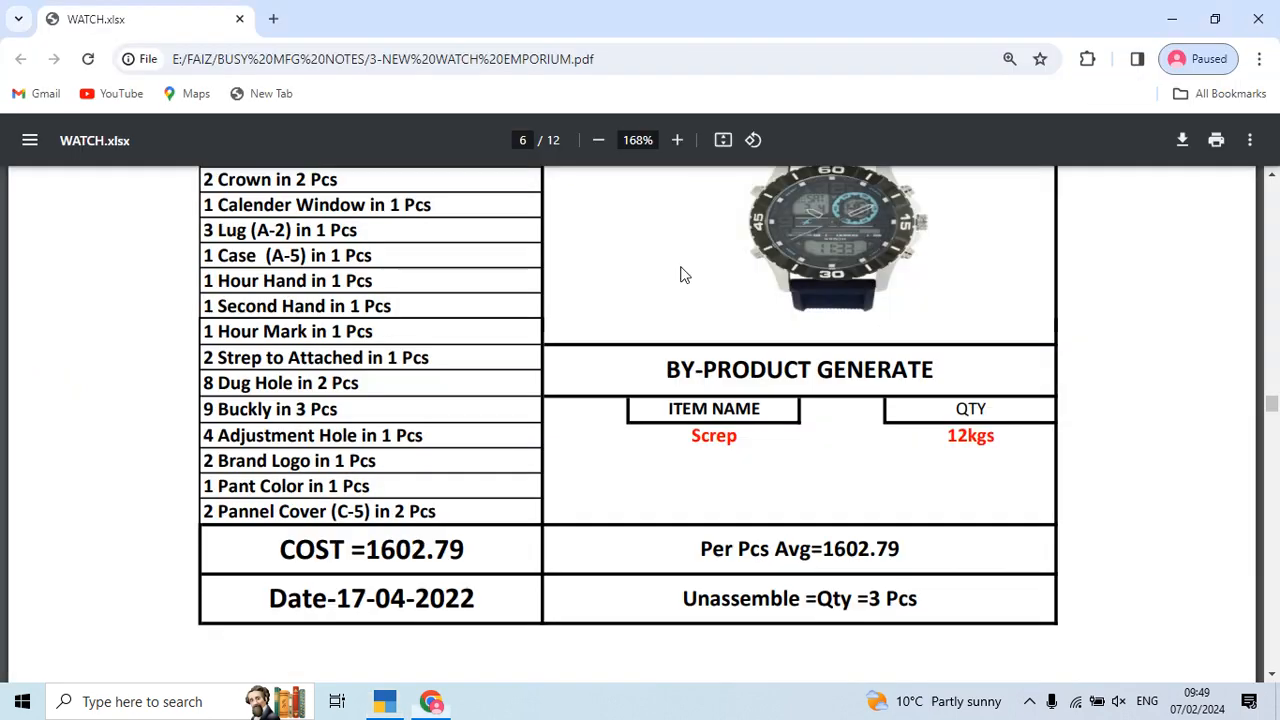
pyautogui.keyDown('ctrl'); pyautogui.scroll(3, 797, 377); pyautogui.keyUp('ctrl')
pyautogui.scroll(2, 797, 377)
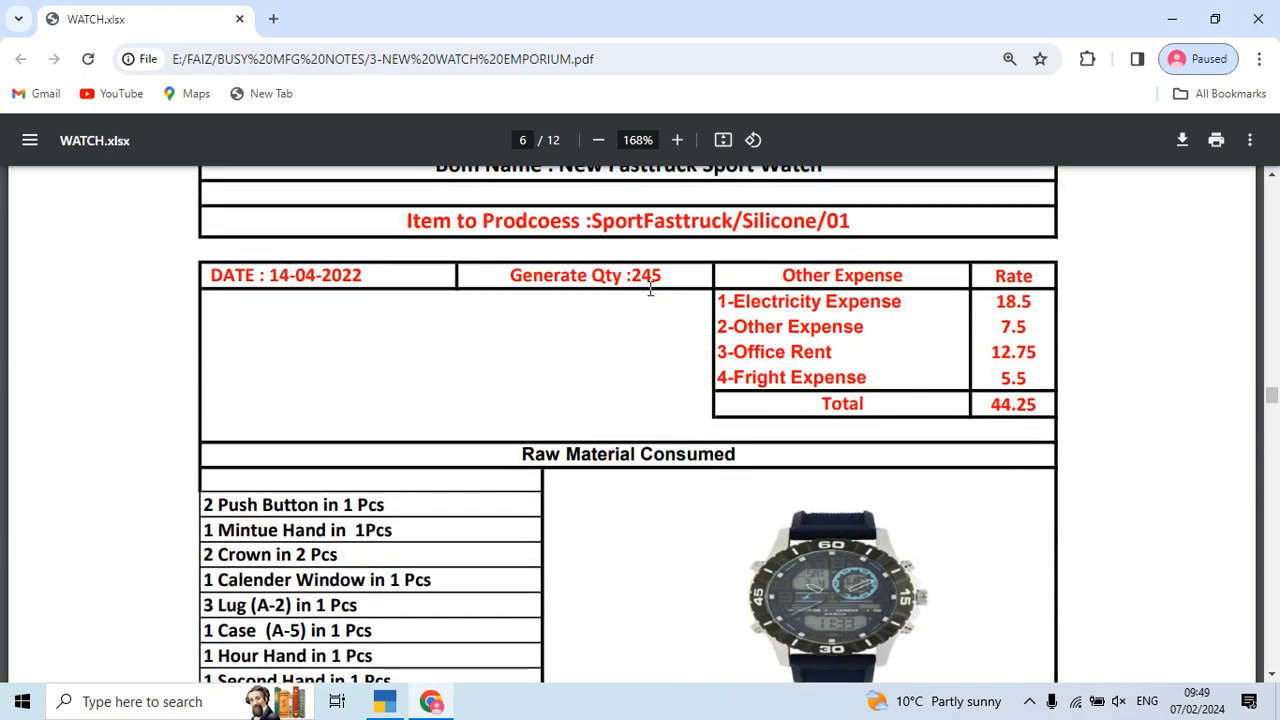
pyautogui.hotkey('alt', 'Tab')
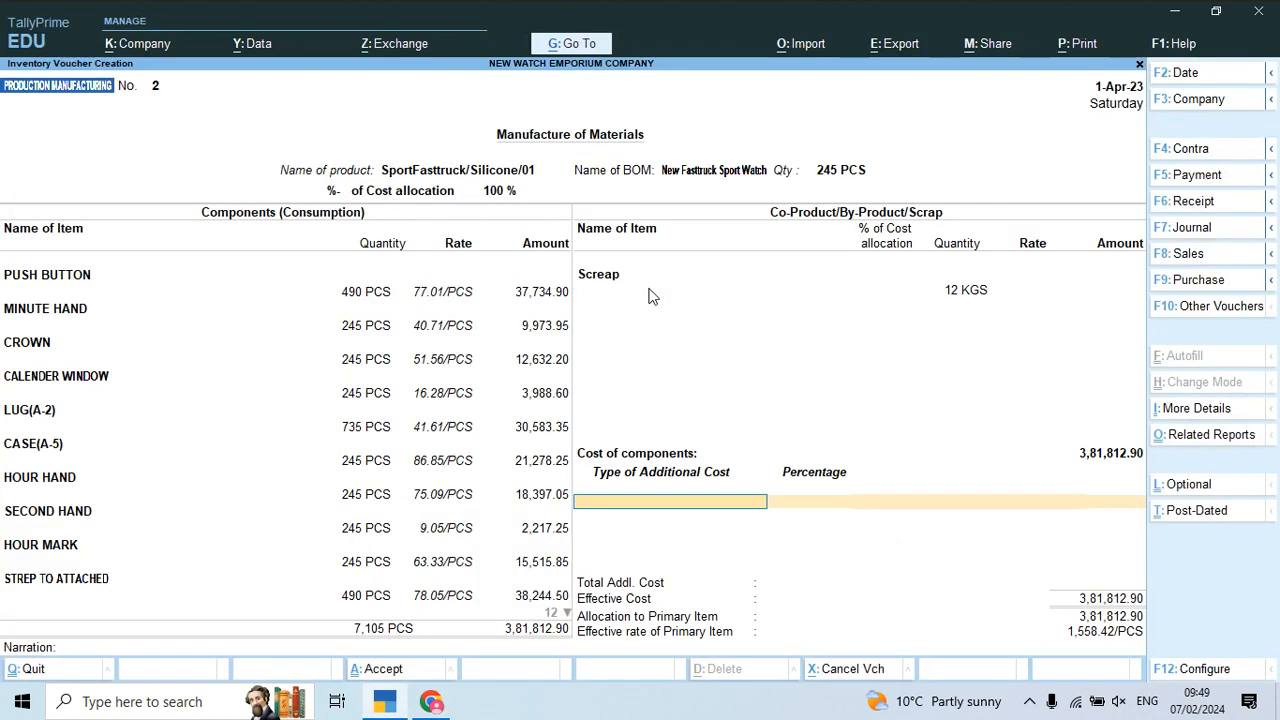
pyautogui.press('ctrl')
pyautogui.hotkey('ctrl', 'n')
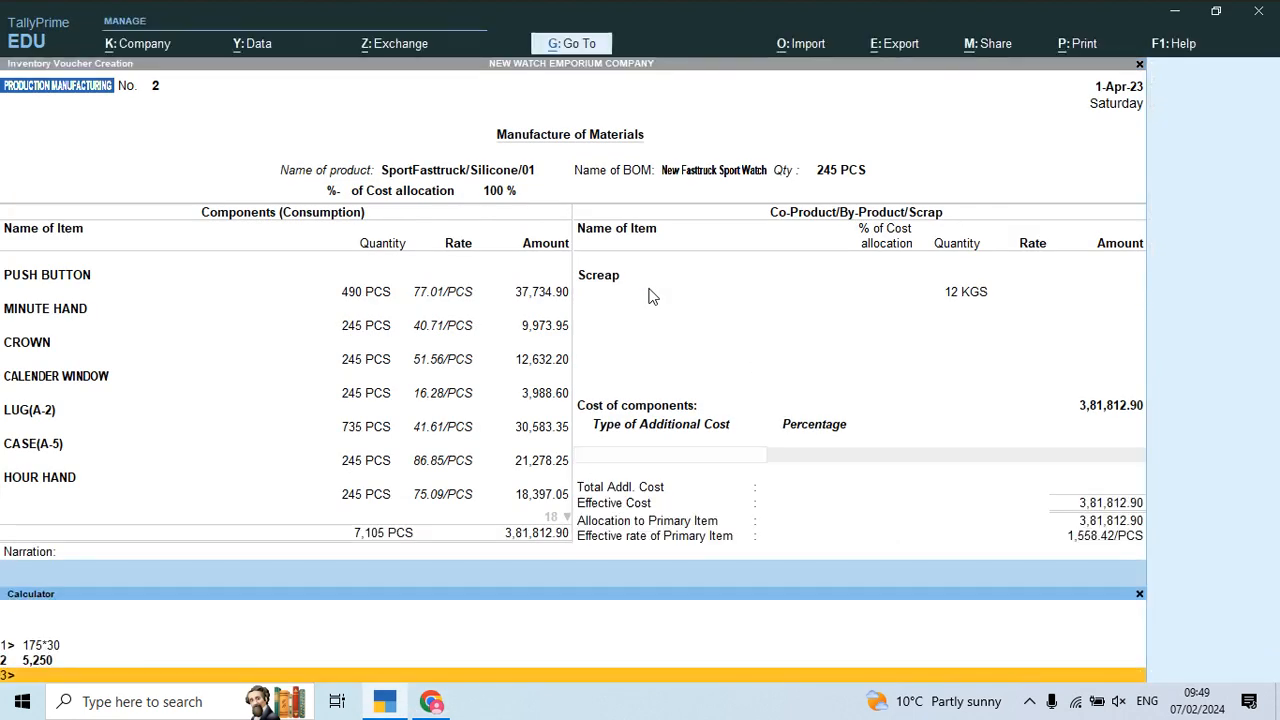
pyautogui.write('245*44.25')
pyautogui.press('Return')
pyautogui.hotkey('ctrl', 'm')
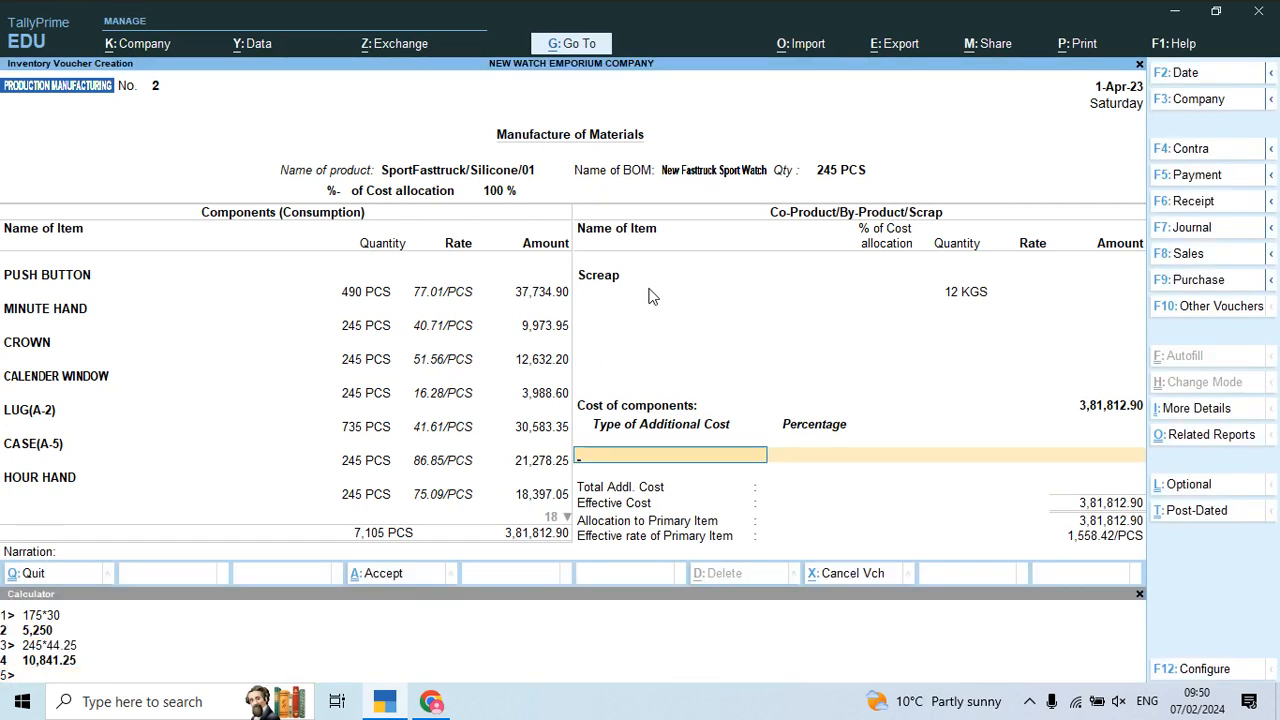
# - Add Job Work Charges of 10841.25 as the additional cost, close the calculator and save the manufacturing voucher
pyautogui.press('Return')
pyautogui.press('Return')
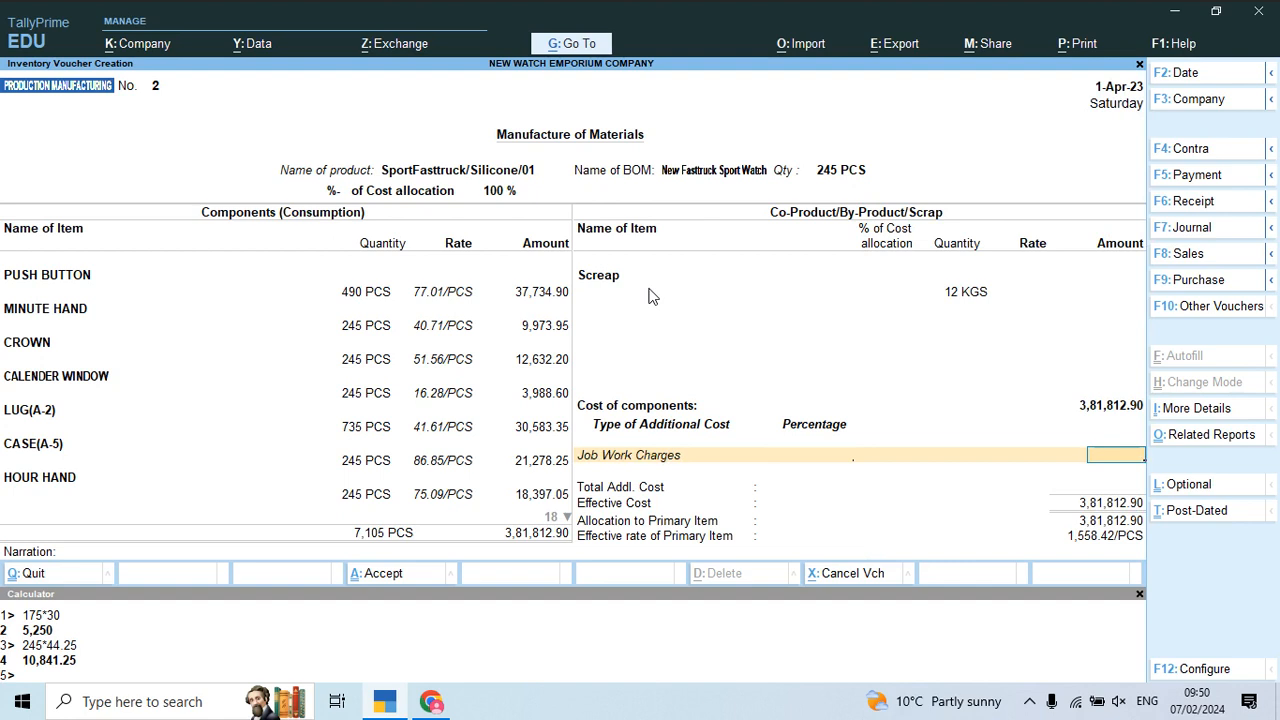
pyautogui.write('10841.25')
pyautogui.press('Return')
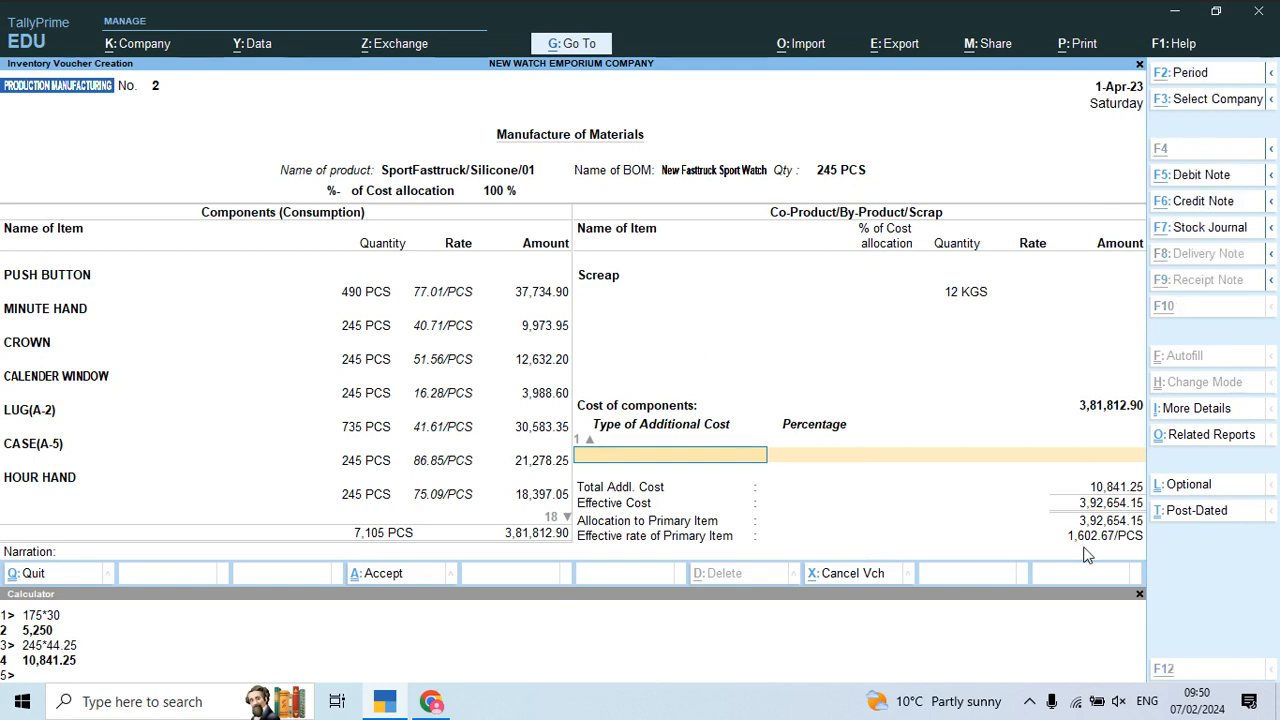
pyautogui.hotkey('alt', 'Tab')
pyautogui.scroll(-1, 1088, 555)
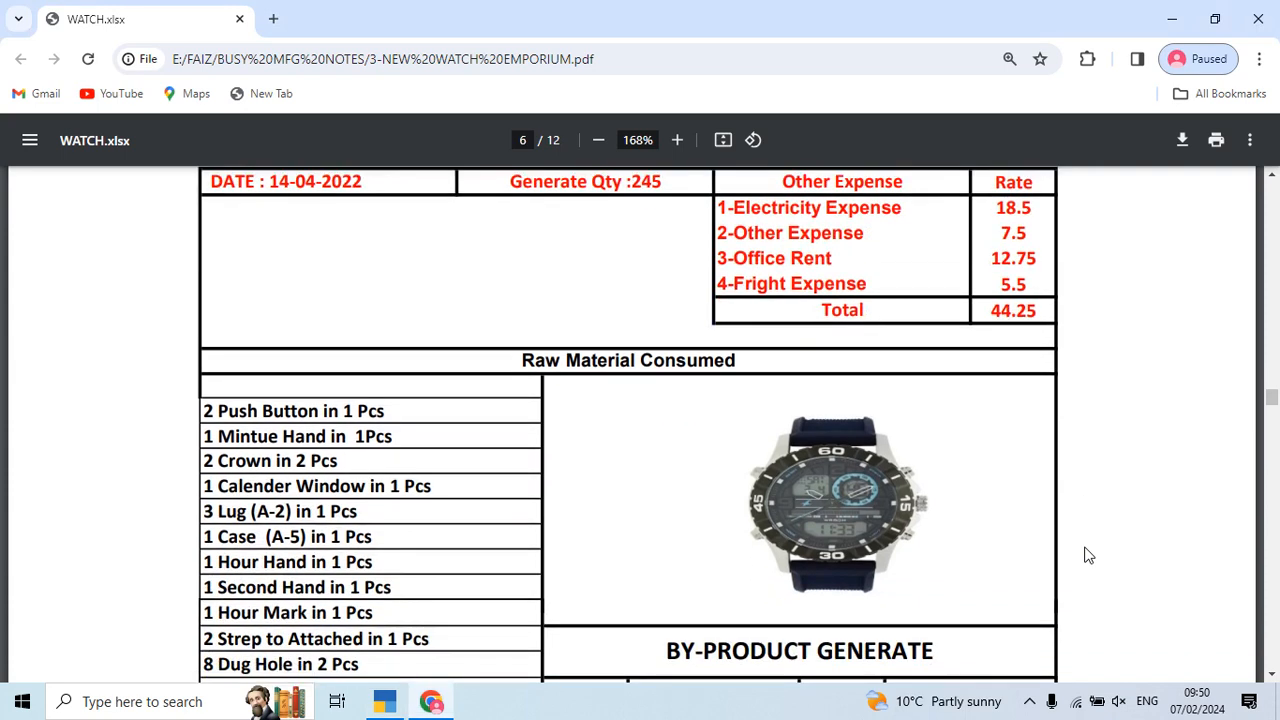
pyautogui.hotkey('alt', 'Tab')
pyautogui.click(1140, 596)
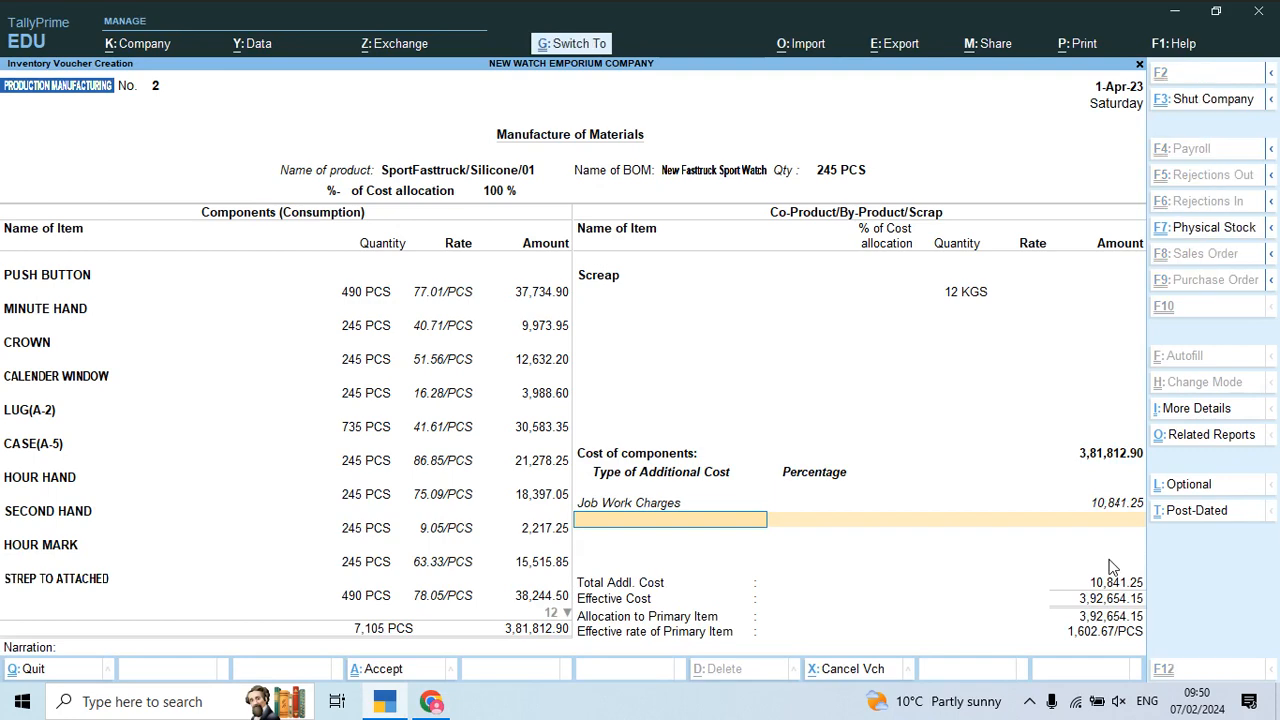
pyautogui.hotkey('ctrl', 'a')
# - Check the average cost per piece in the PDF and look over the following sales invoice
pyautogui.hotkey('alt', 'Tab')
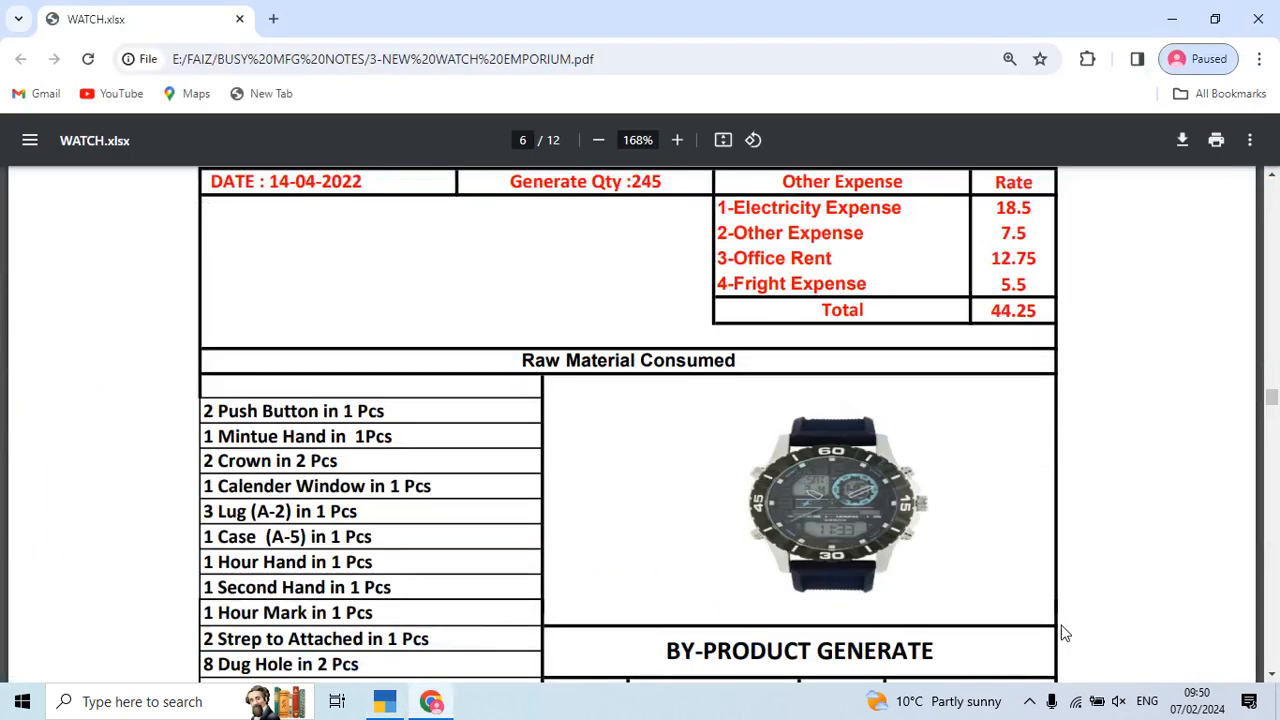
pyautogui.scroll(-2, 873, 559)
pyautogui.scroll(-6, 873, 559)
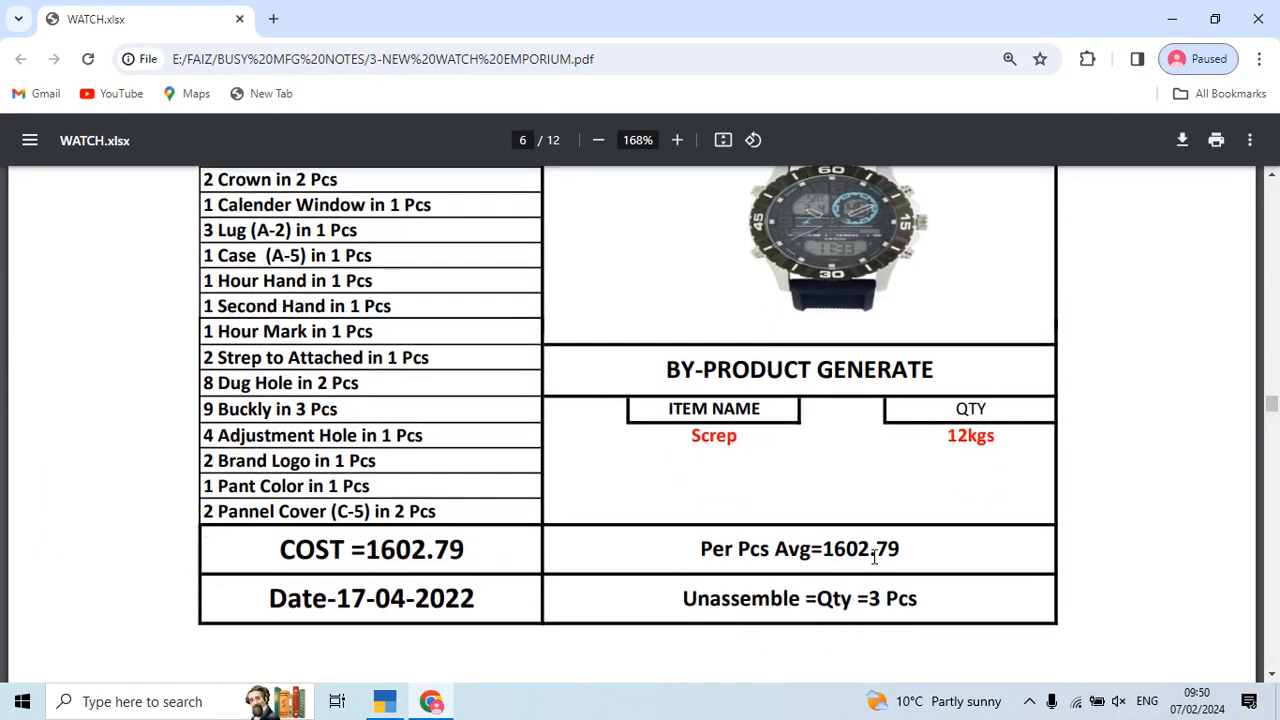
pyautogui.scroll(-8, 873, 580)
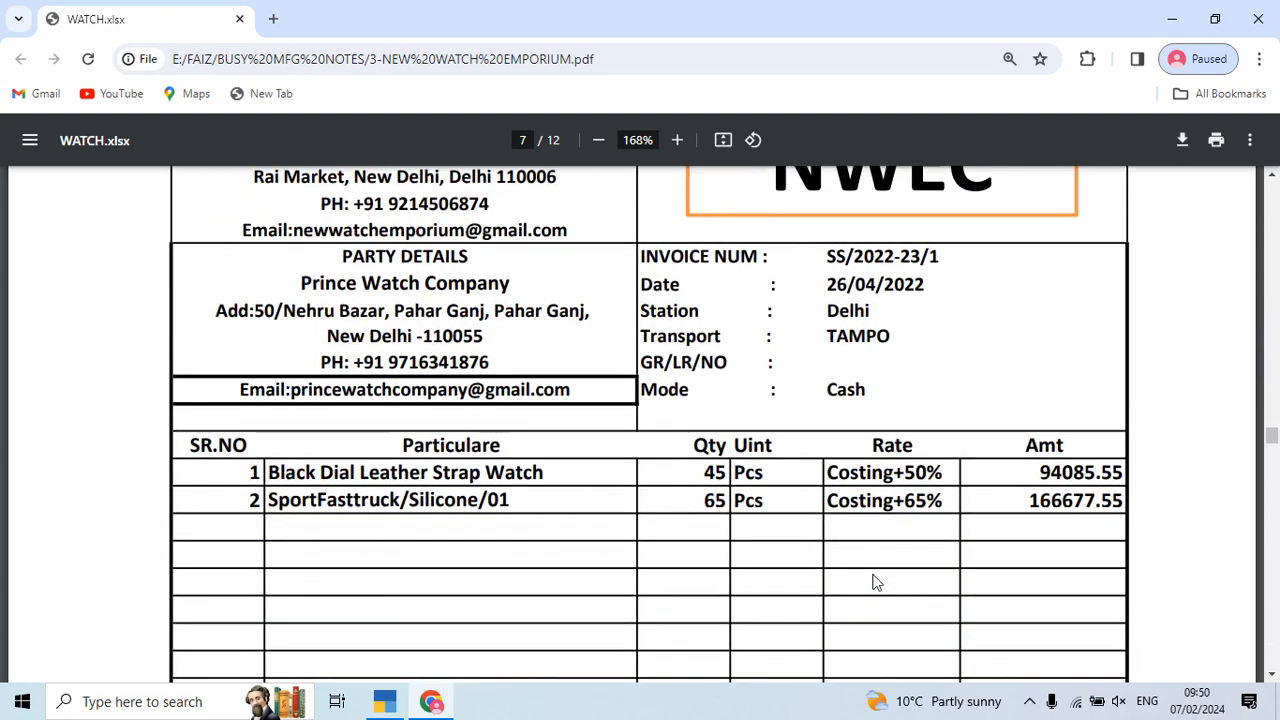
# - Switch back to TallyPrime, quit voucher creation and open the Stock Summary
pyautogui.hotkey('alt', 'Tab')
pyautogui.press('Escape')
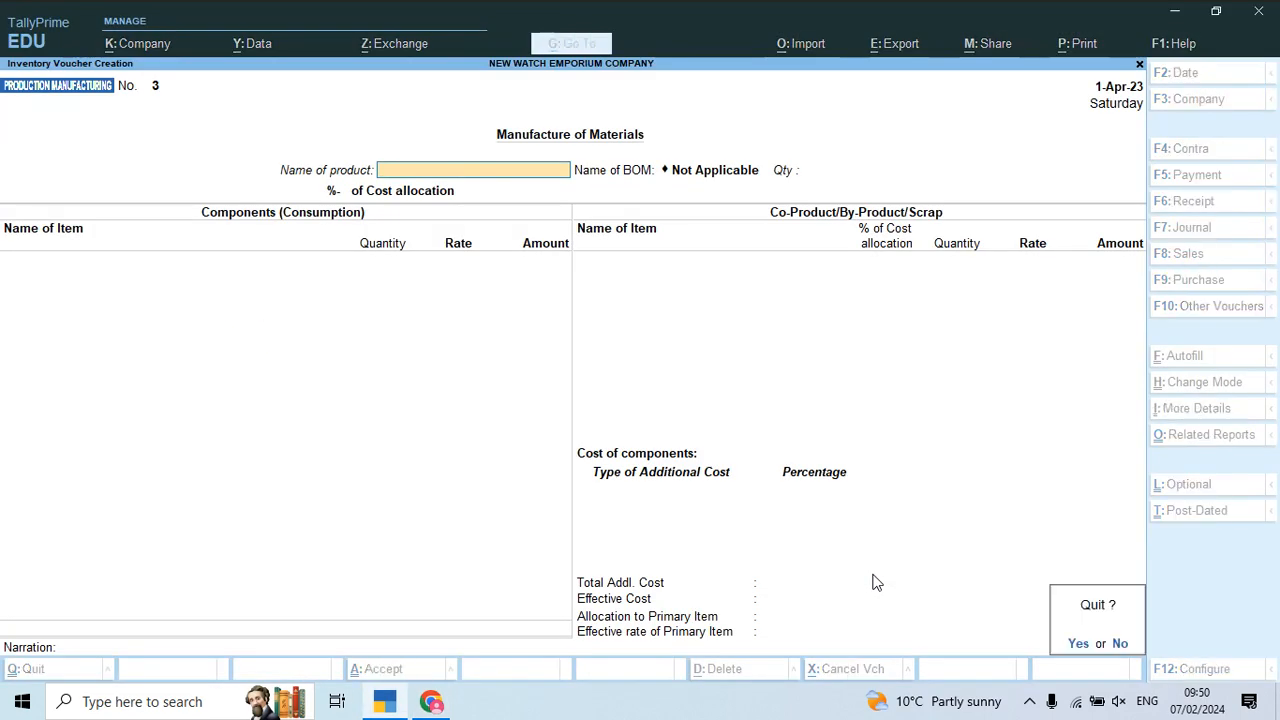
pyautogui.press('Return')
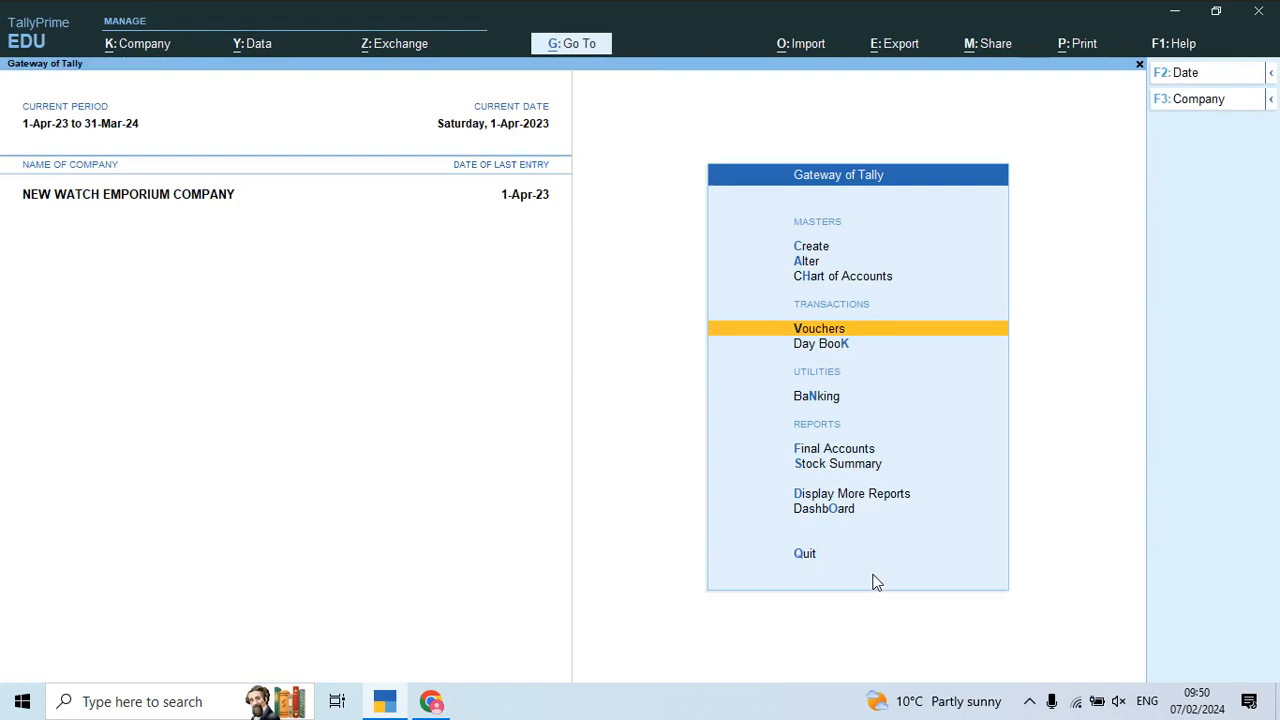
pyautogui.press('Down')
pyautogui.press('Down')
pyautogui.press('Down')
pyautogui.press('Down')
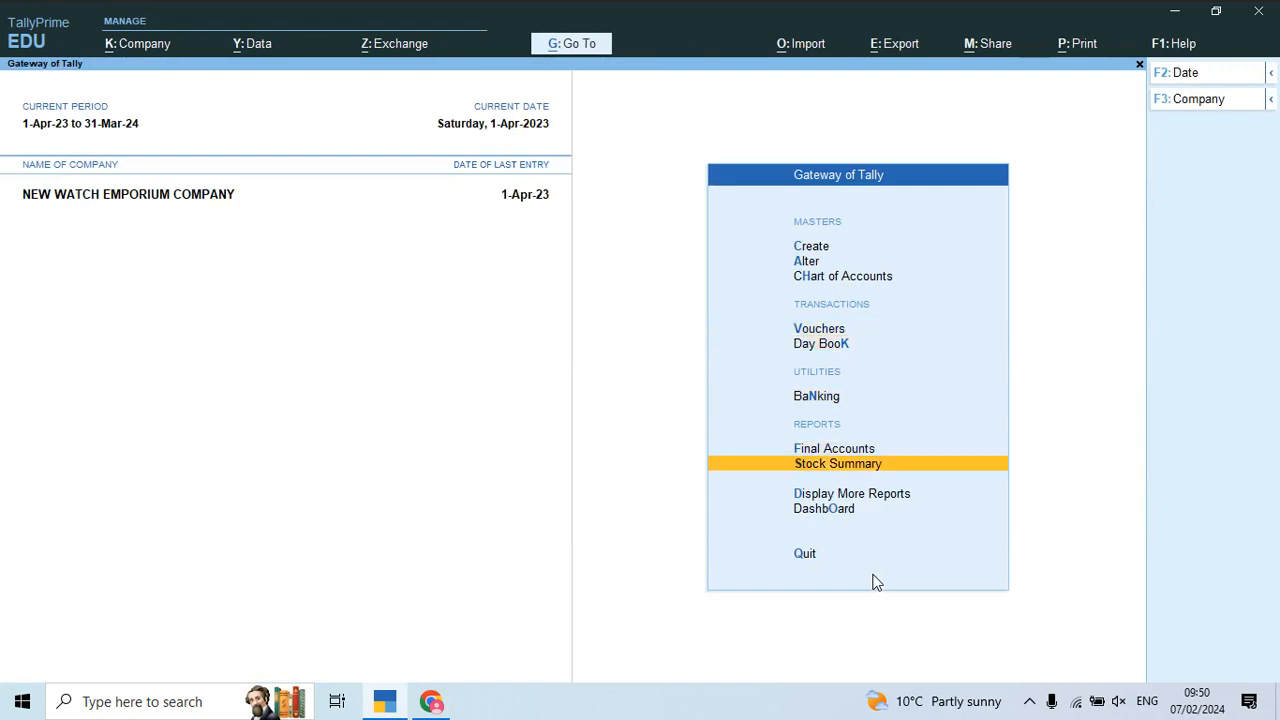
pyautogui.press('Return')
# - Open the Raw Material group and examine the closing quantities, rates and values of its items
pyautogui.press('Down')
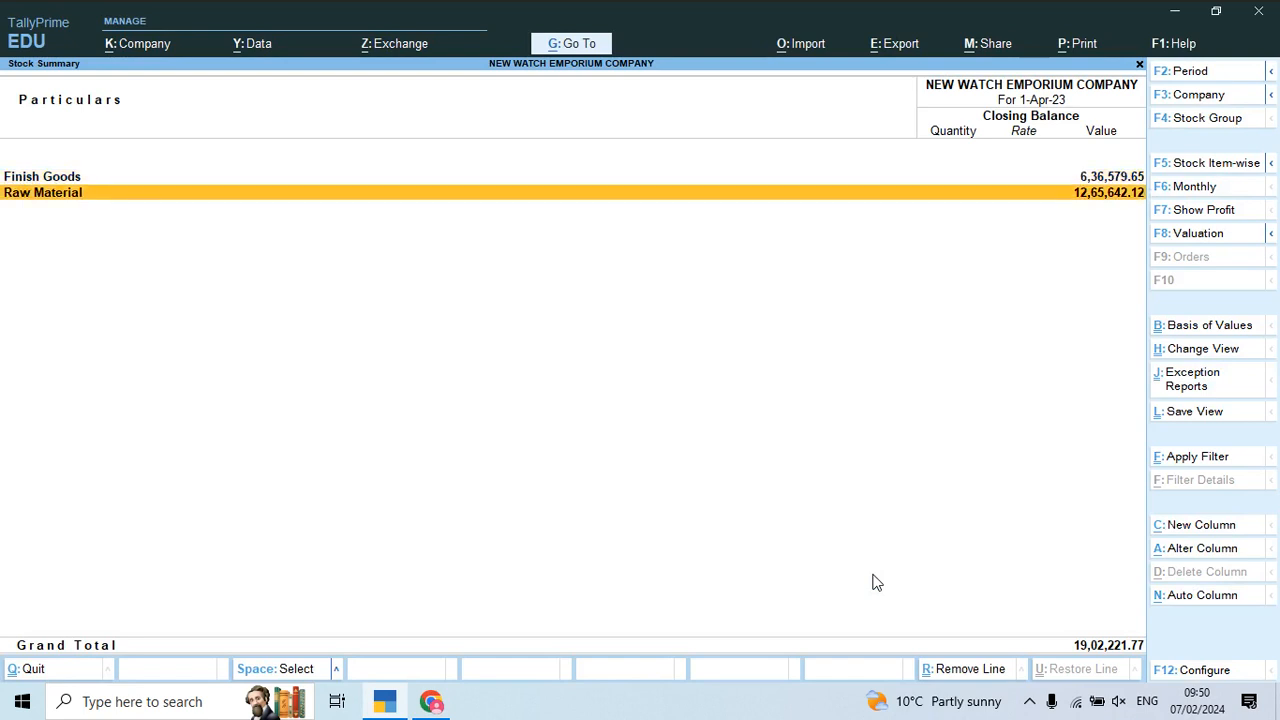
pyautogui.press('Up')
pyautogui.press('Down')
pyautogui.press('Up')
pyautogui.press('Down')
pyautogui.press('Return')
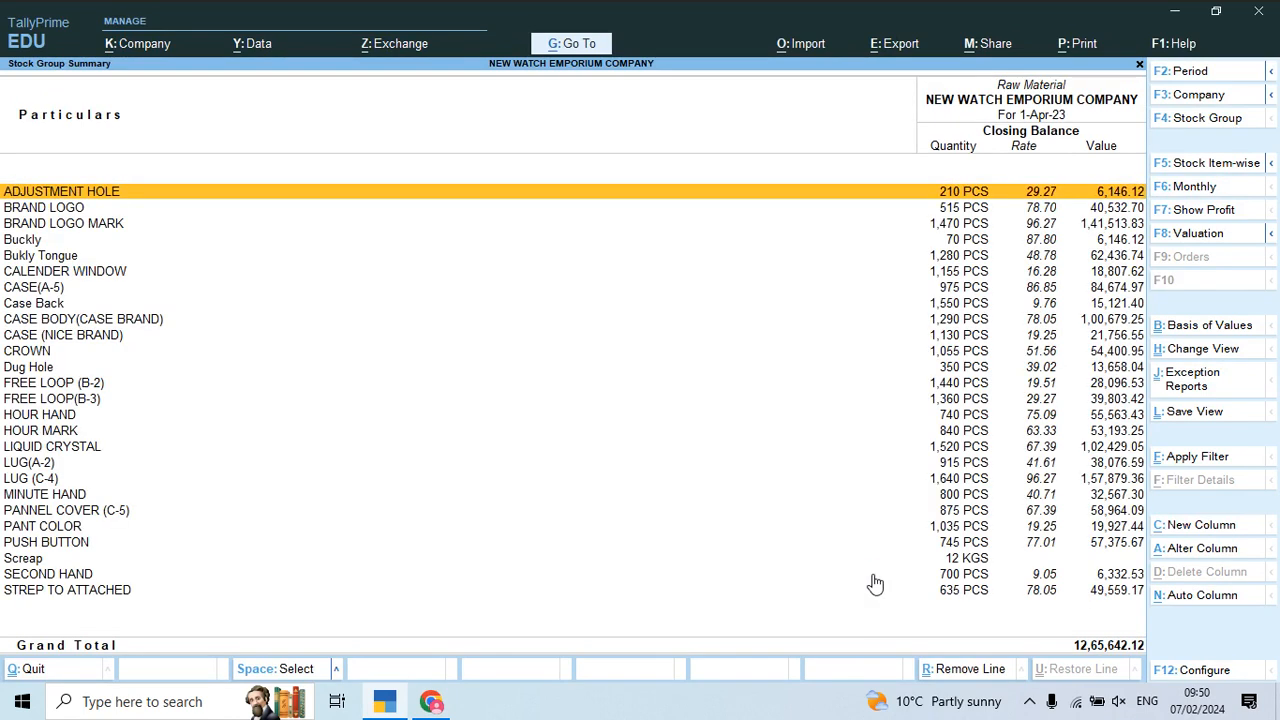
pyautogui.press('Down')
pyautogui.press('Down')
pyautogui.press('Down')
pyautogui.press('Down')
pyautogui.press('Down')
pyautogui.press('Down')
pyautogui.press('Down')
pyautogui.press('Down')
pyautogui.press('Down')
pyautogui.press('Down')
pyautogui.press('Down')
pyautogui.press('Down')
pyautogui.press('Down')
pyautogui.press('Down')
pyautogui.press('Down')
pyautogui.press('Down')
pyautogui.press('Down')
pyautogui.press('Down')
pyautogui.press('Down')
pyautogui.press('Down')
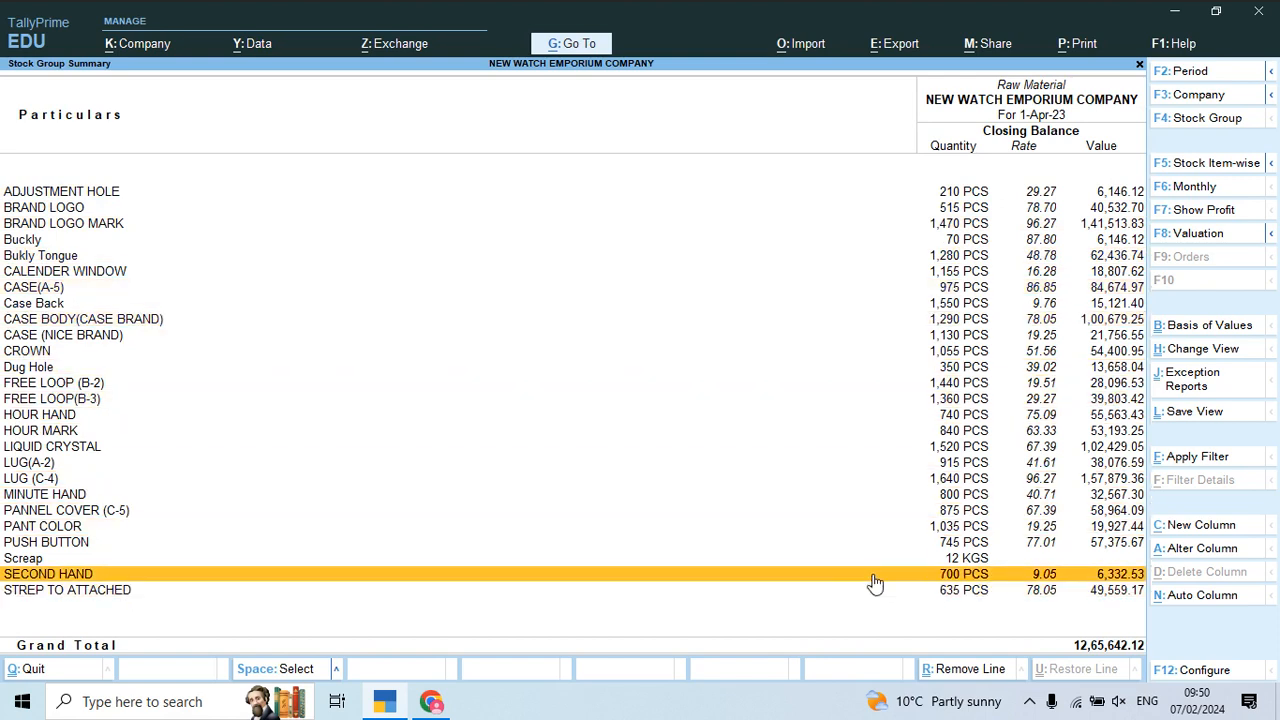
pyautogui.press('Up')
pyautogui.press('Up')
pyautogui.press('Up')
pyautogui.press('Up')
pyautogui.press('Up')
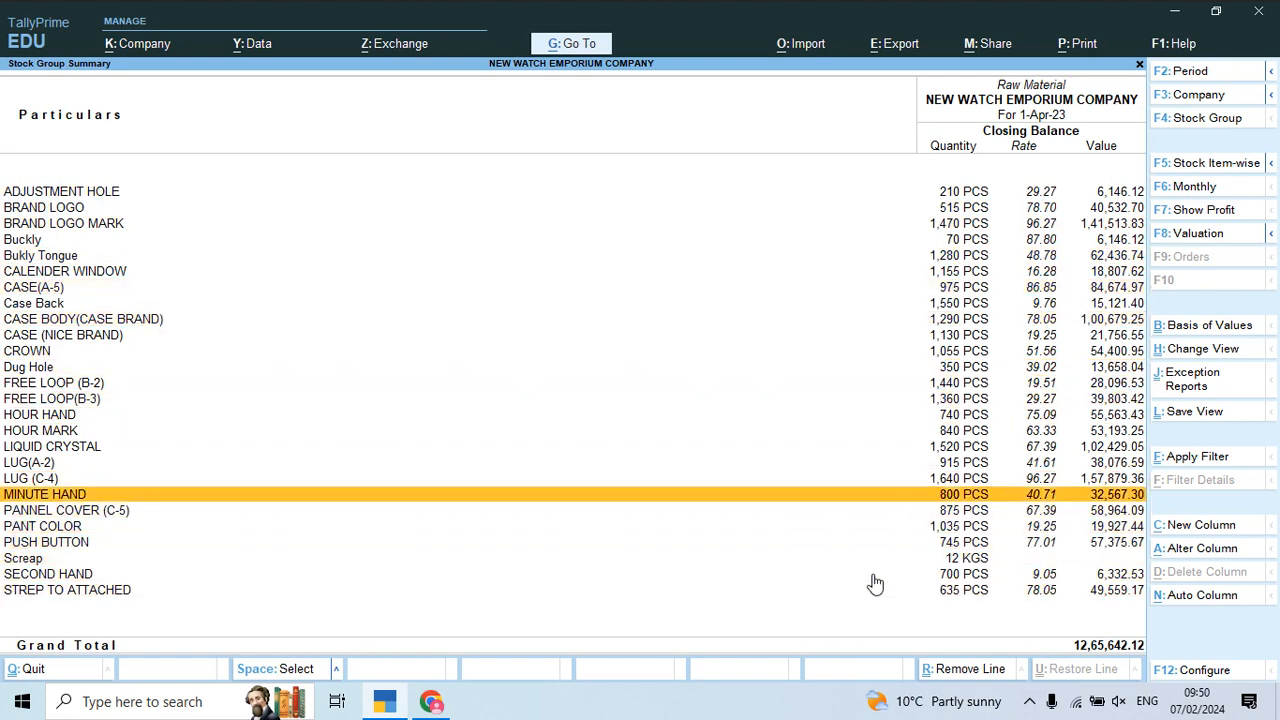
# - Examine the closing quantities, rates and values of both watches in the Finish Goods group and return to the summary
pyautogui.press('Escape')
pyautogui.press('Up')
pyautogui.press('Return')
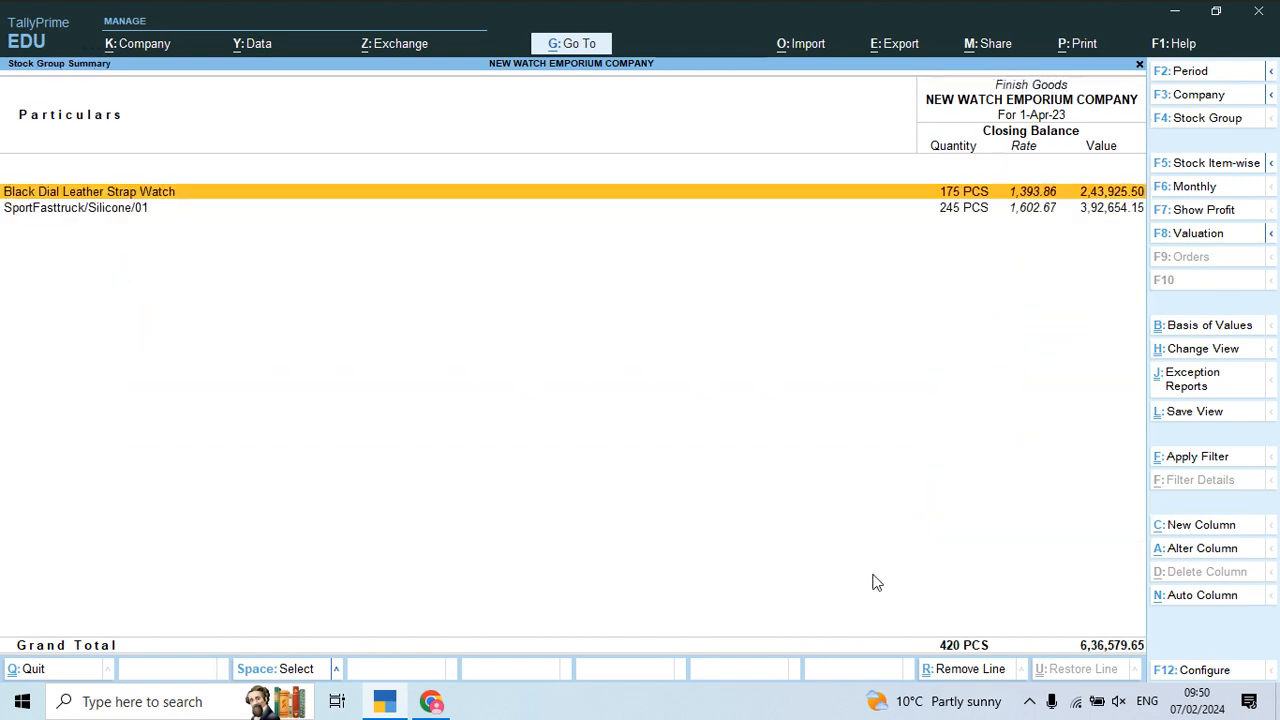
pyautogui.press('Down')
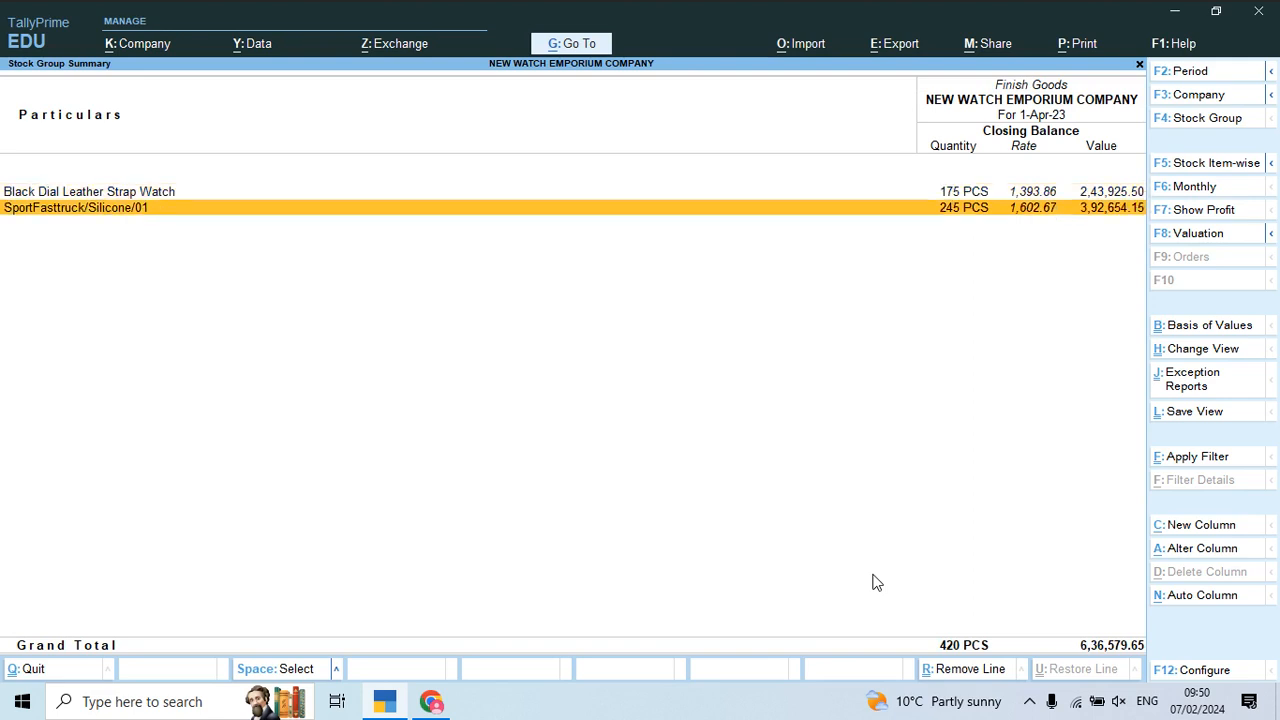
pyautogui.press('Up')
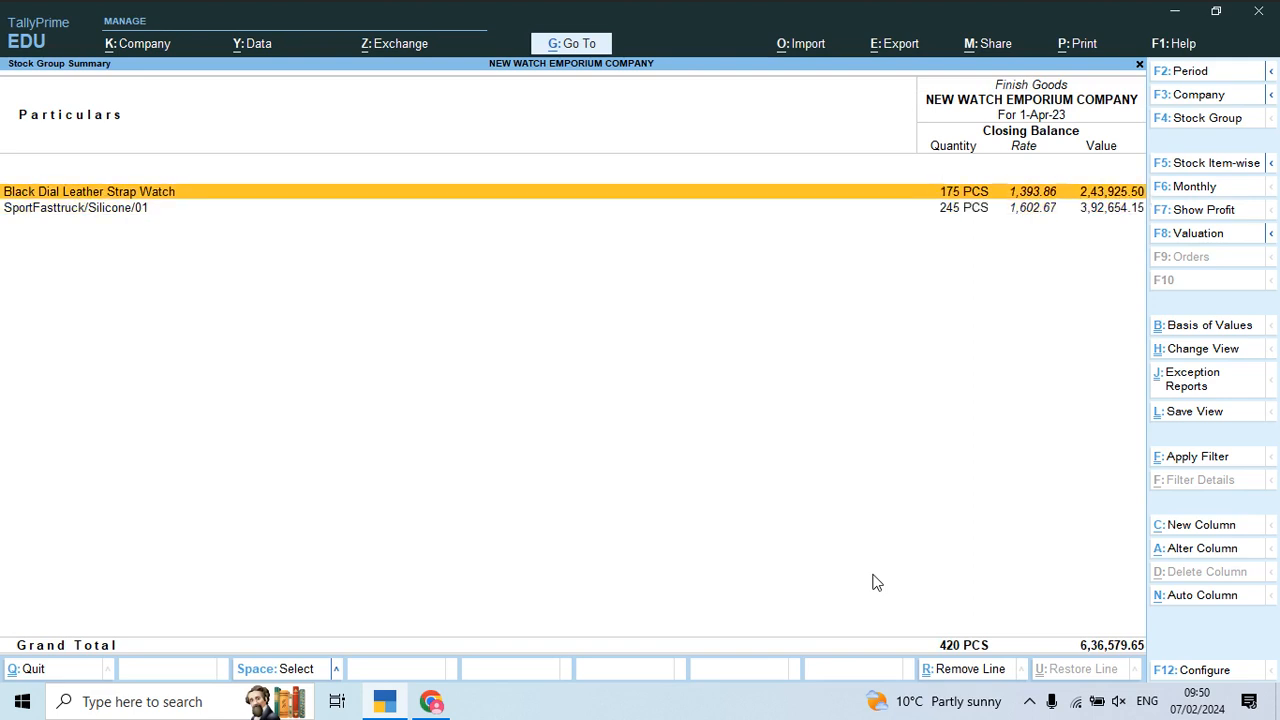
pyautogui.press('Down')
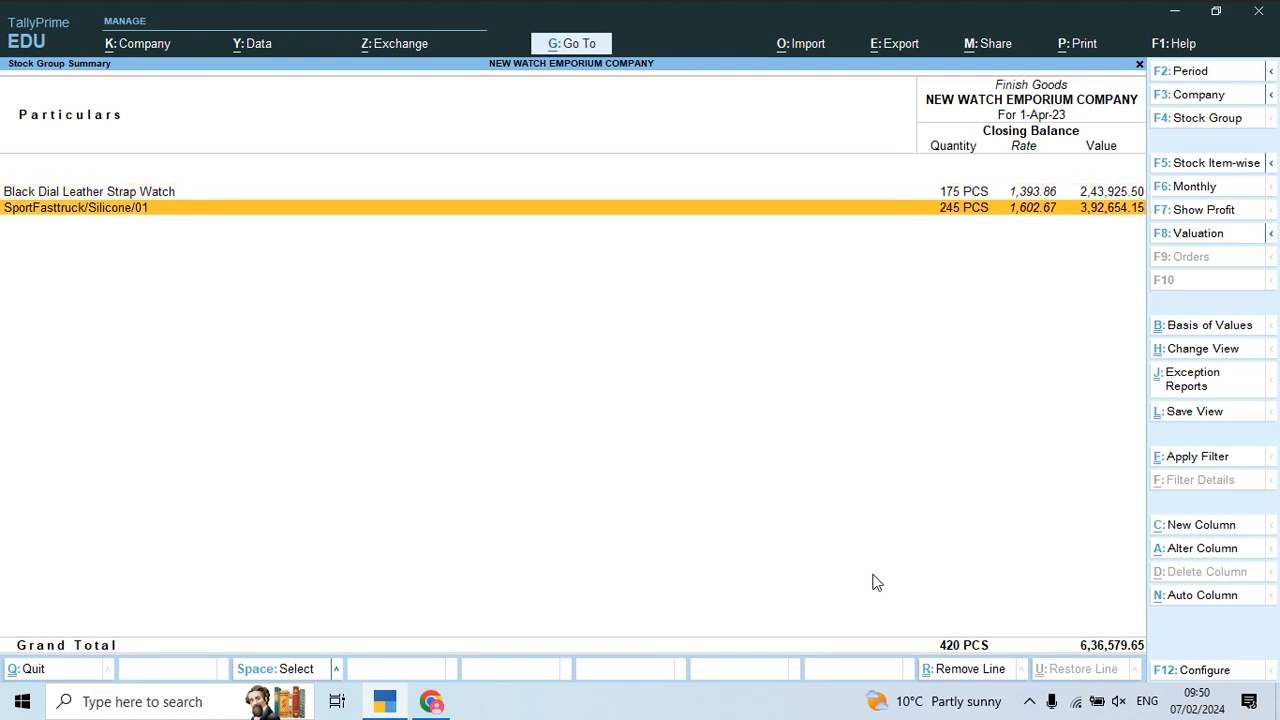
pyautogui.press('Up')
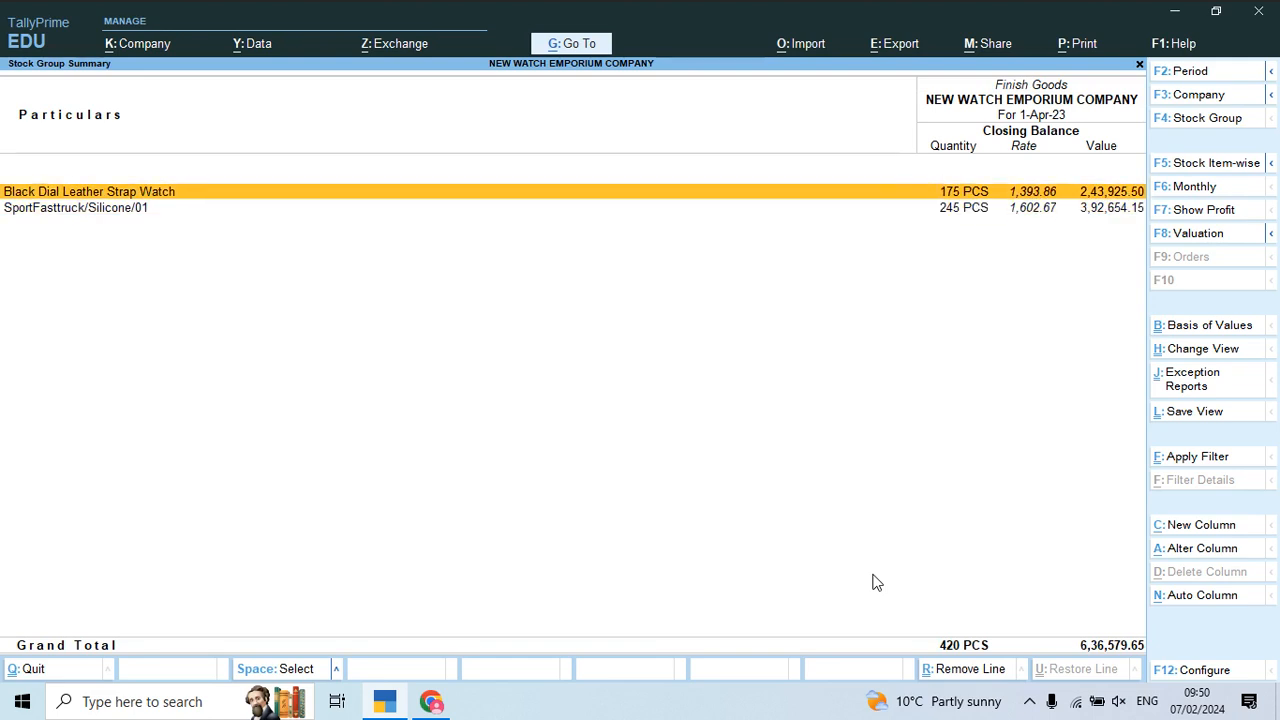
pyautogui.press('Escape')
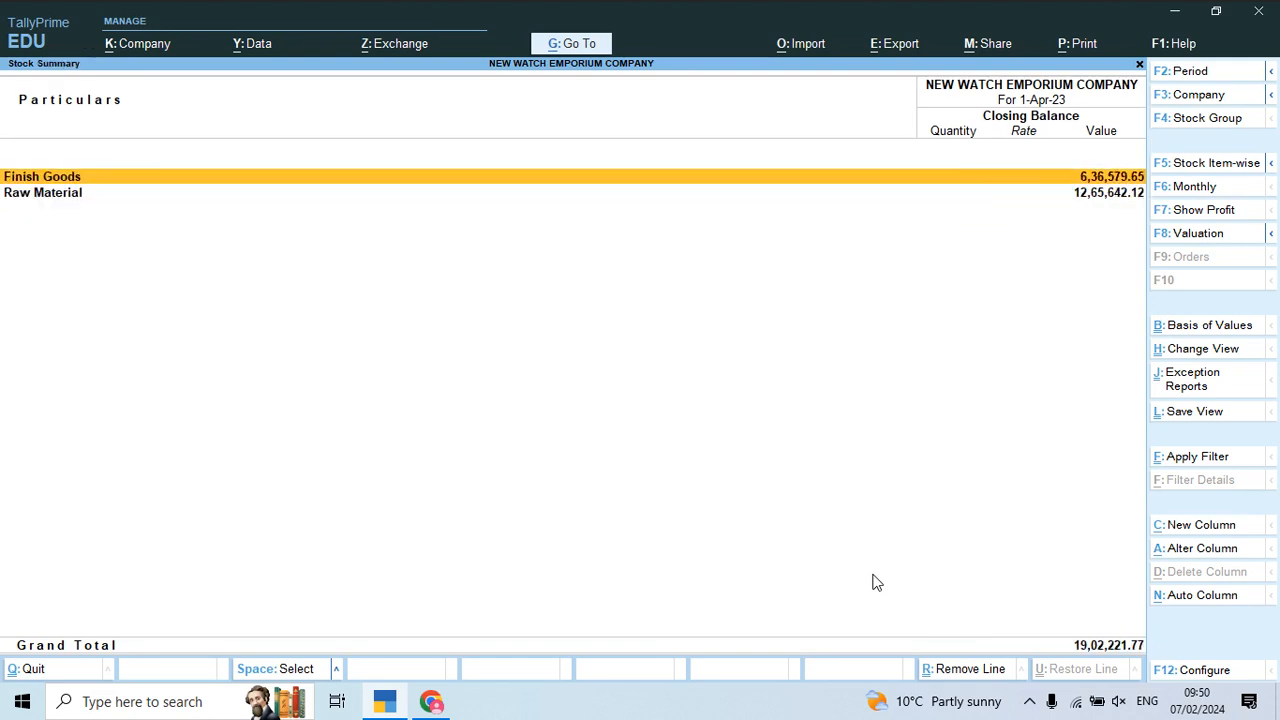
pyautogui.press('Escape')
pyautogui.press('Down')
pyautogui.press('Return')
pyautogui.press('Down')
pyautogui.press('Down')
pyautogui.press('Down')
pyautogui.press('Down')
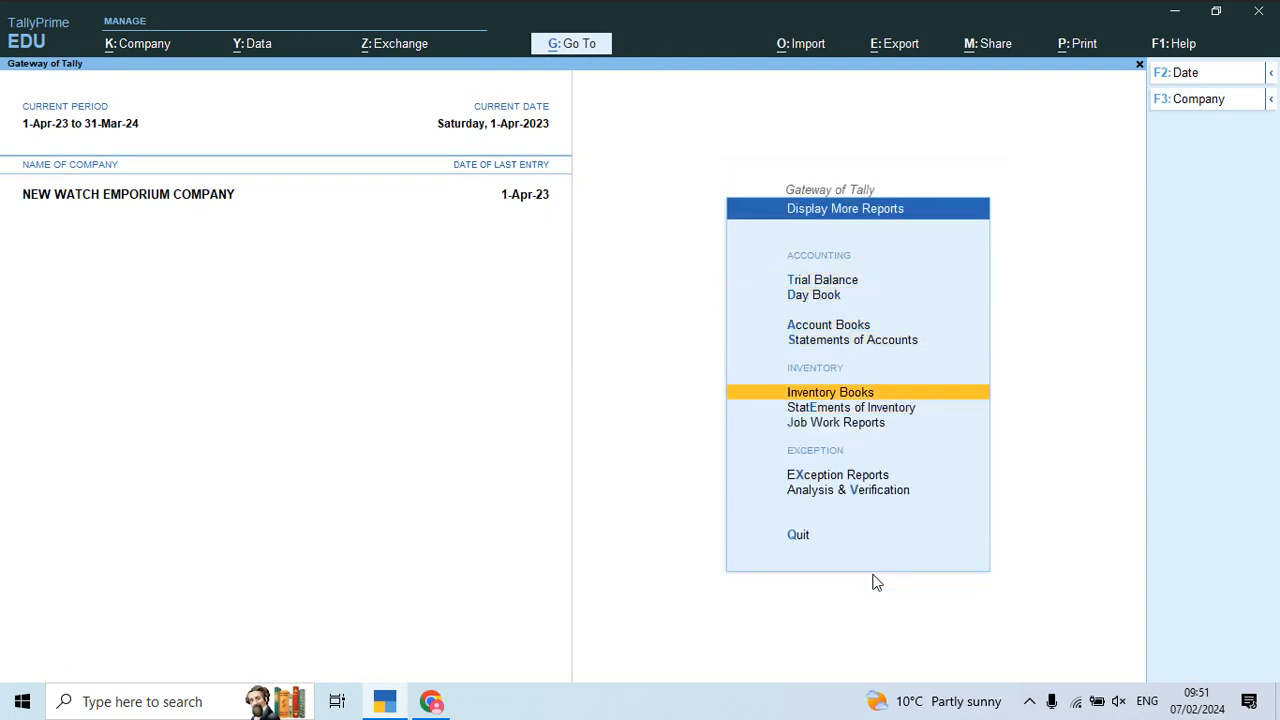
pyautogui.press('Return')
pyautogui.press('Escape')
pyautogui.press('Up')
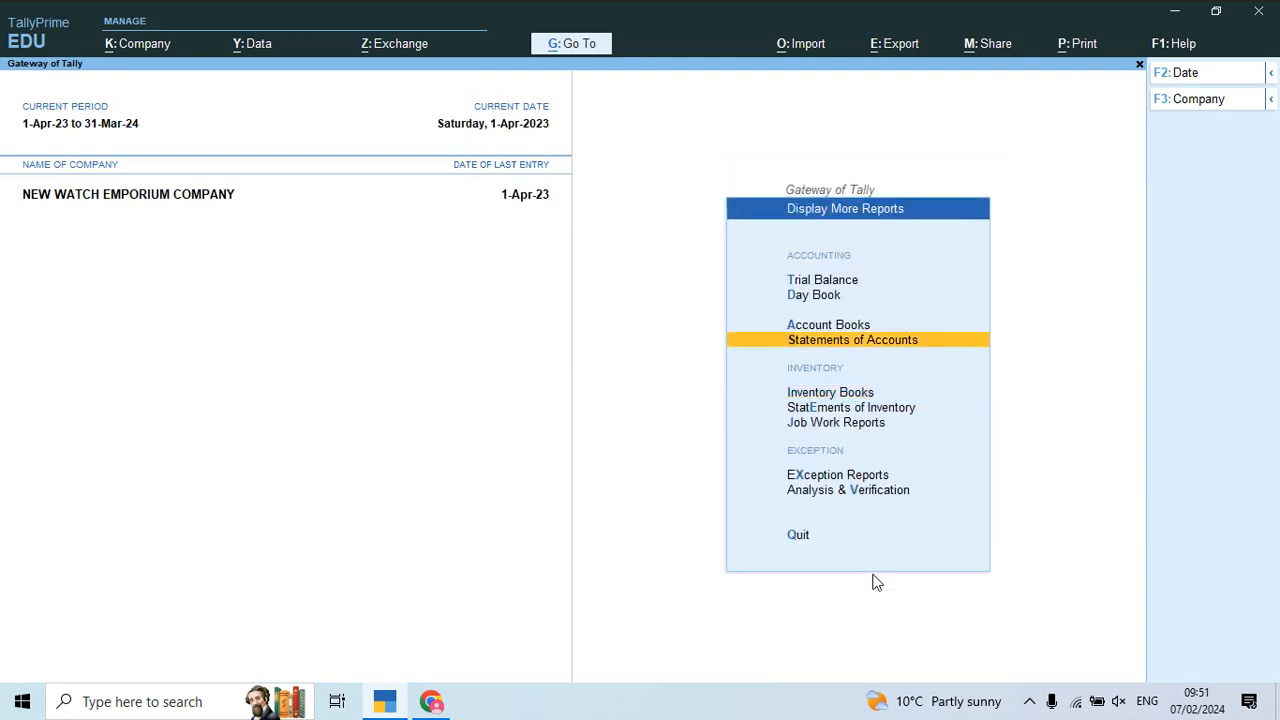
pyautogui.press('Down')
pyautogui.press('Down')
pyautogui.press('Return')
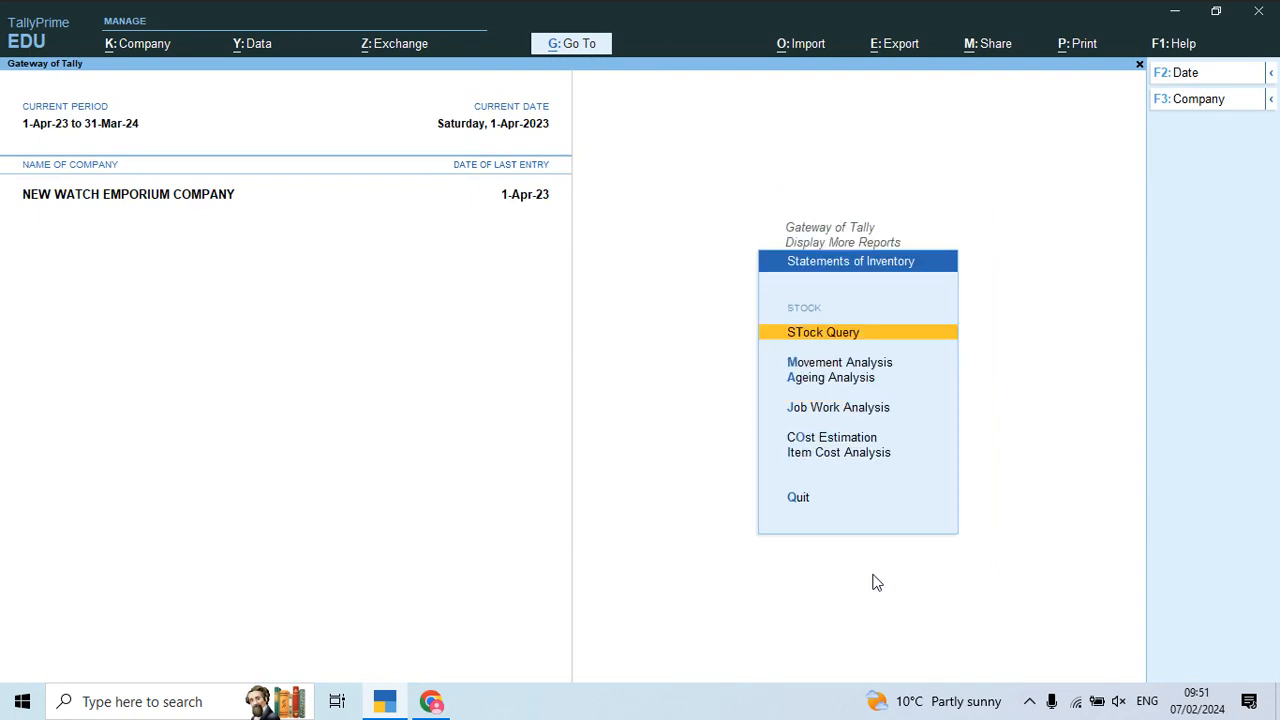
pyautogui.press('Escape')
pyautogui.press('Escape')
pyautogui.press('Up')
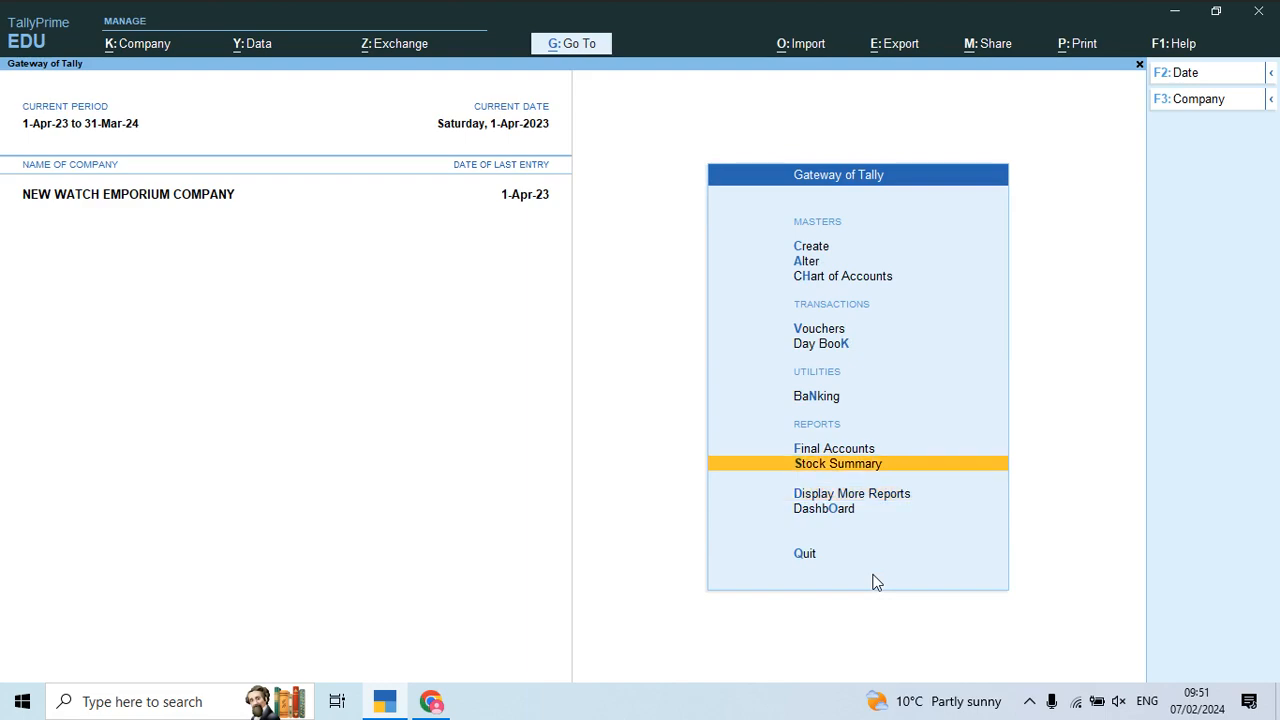
# - Switch to the invoice PDF in Chrome and check the quantities and costing markups of both watches
pyautogui.hotkey('alt', 'Tab')
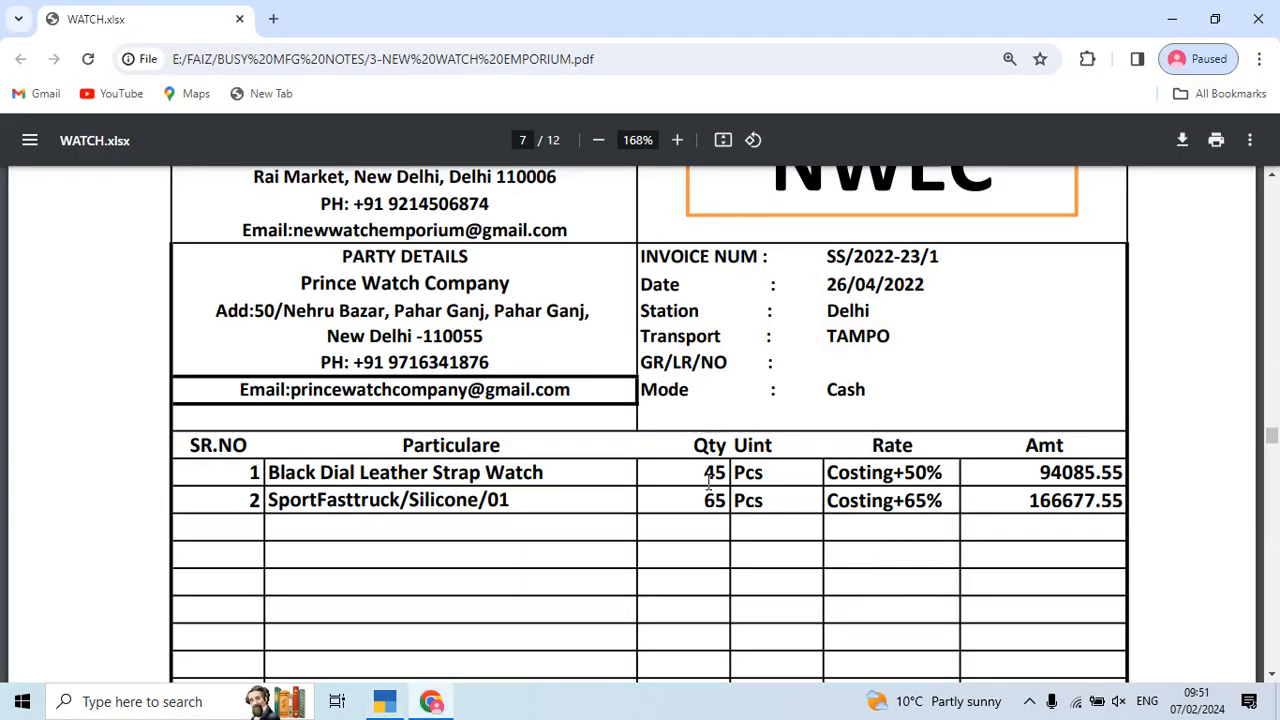
pyautogui.scroll(2, 752, 578)
pyautogui.scroll(-2, 757, 592)
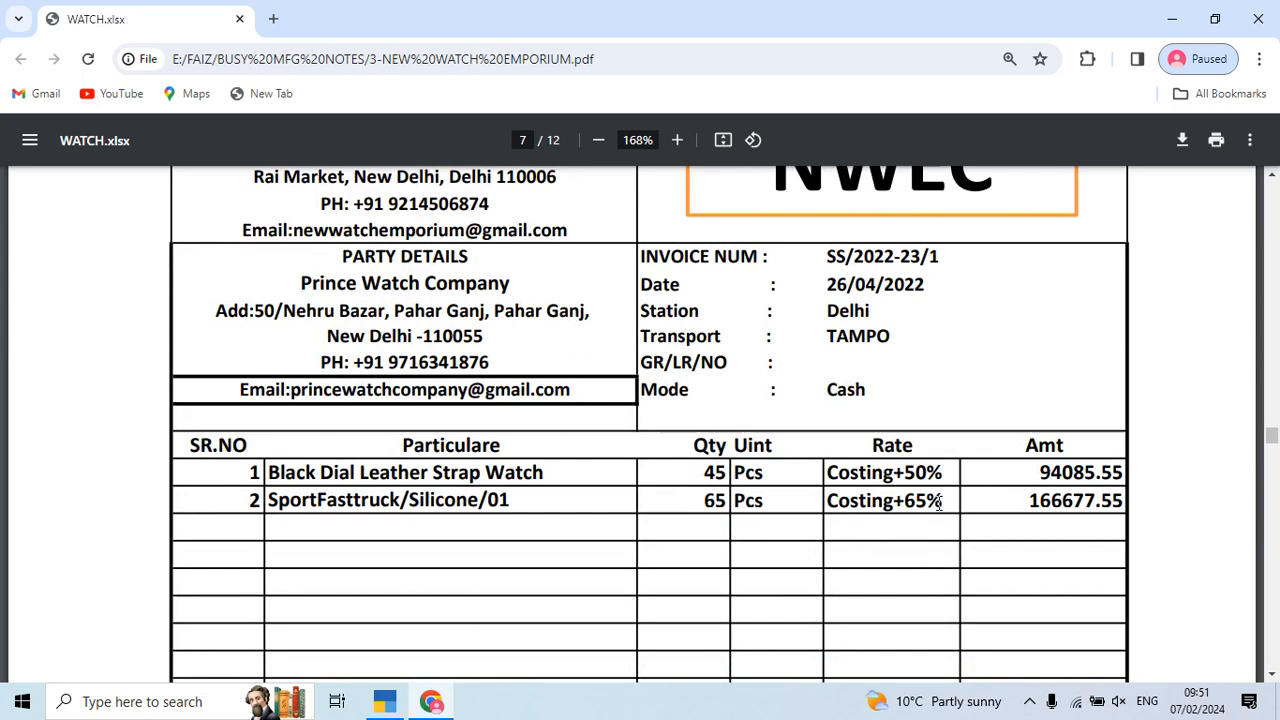
pyautogui.scroll(2, 939, 512)
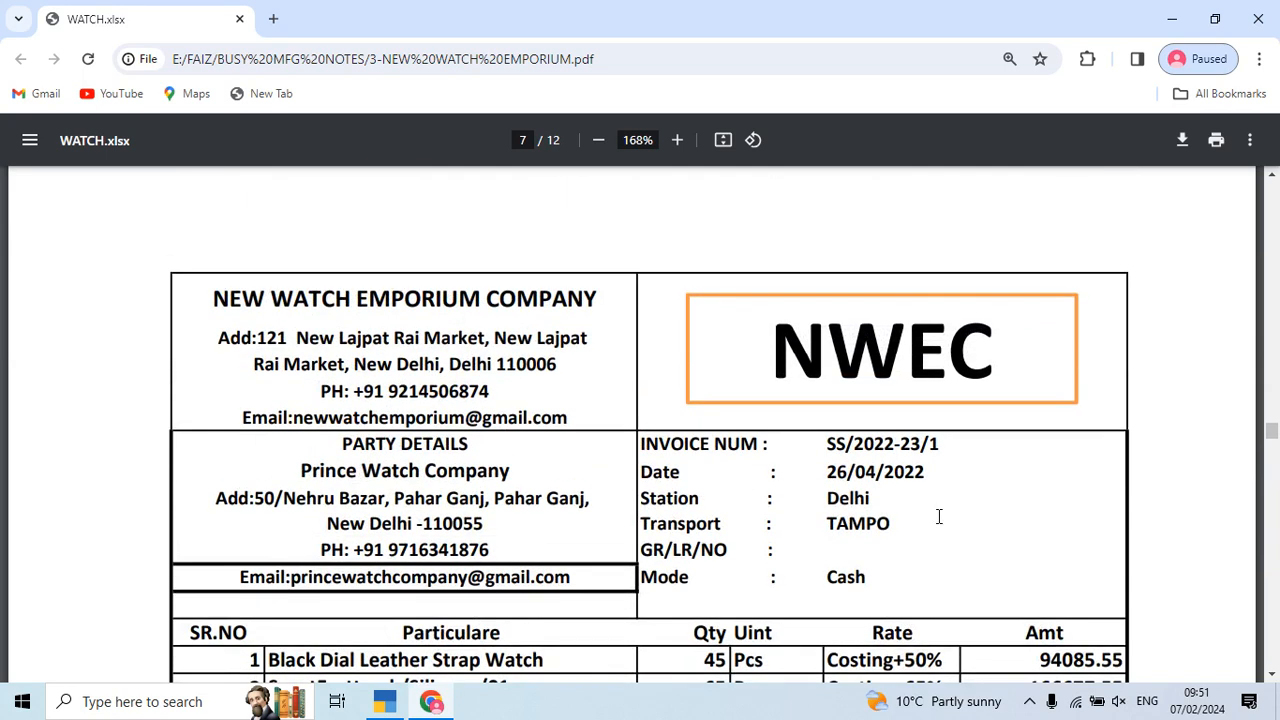
# - Switch back to TallyPrime and open the Finish Goods group in the Stock Summary
pyautogui.hotkey('alt', 'Tab')
pyautogui.press('Up')
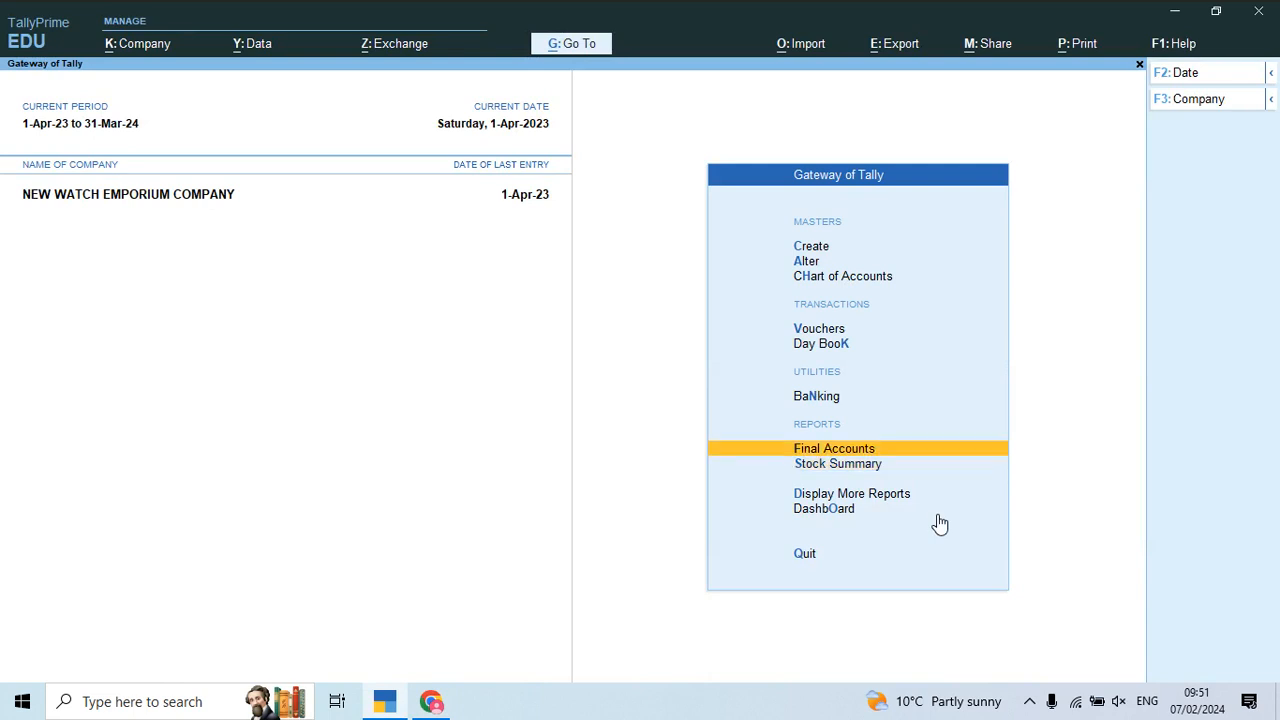
pyautogui.press('Down')
pyautogui.press('Return')
pyautogui.press('Return')
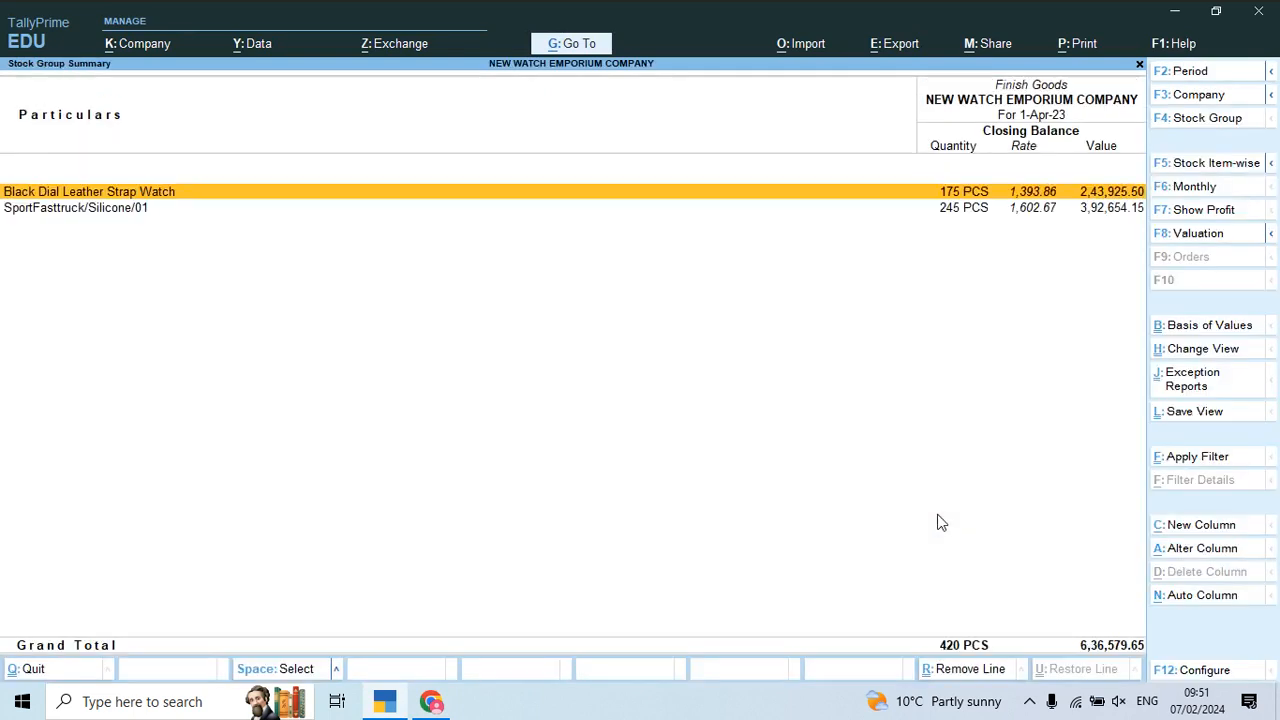
# - Export the current Finish Goods report to the Excel file StkGrpSum.xlsx and dismiss the Office activation wizard
pyautogui.hotkey('alt', 'e')
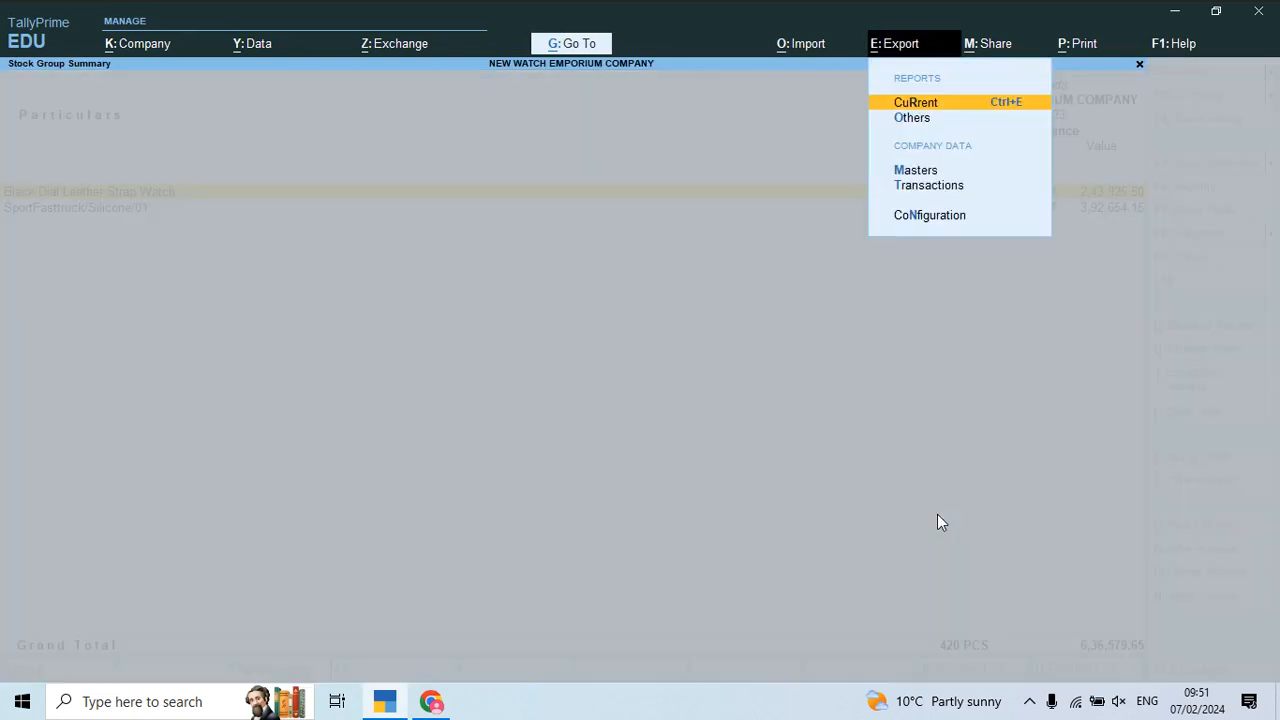
pyautogui.press('Return')
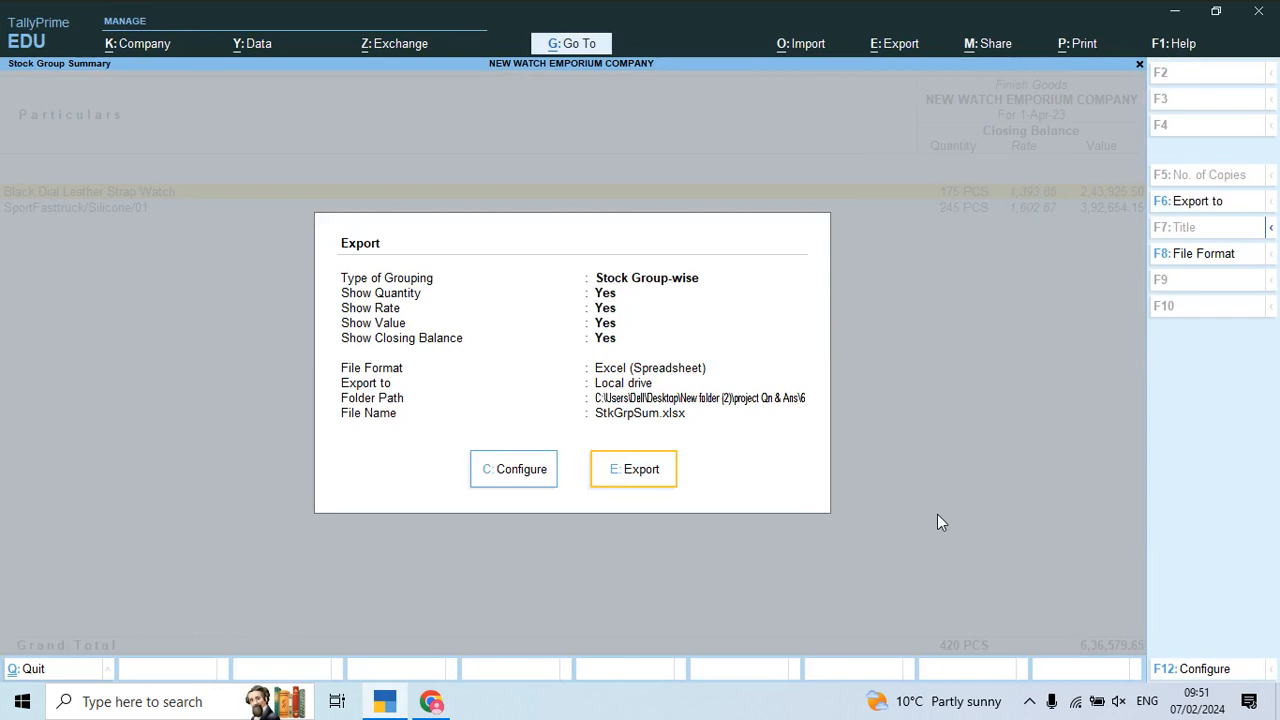
pyautogui.press('e')
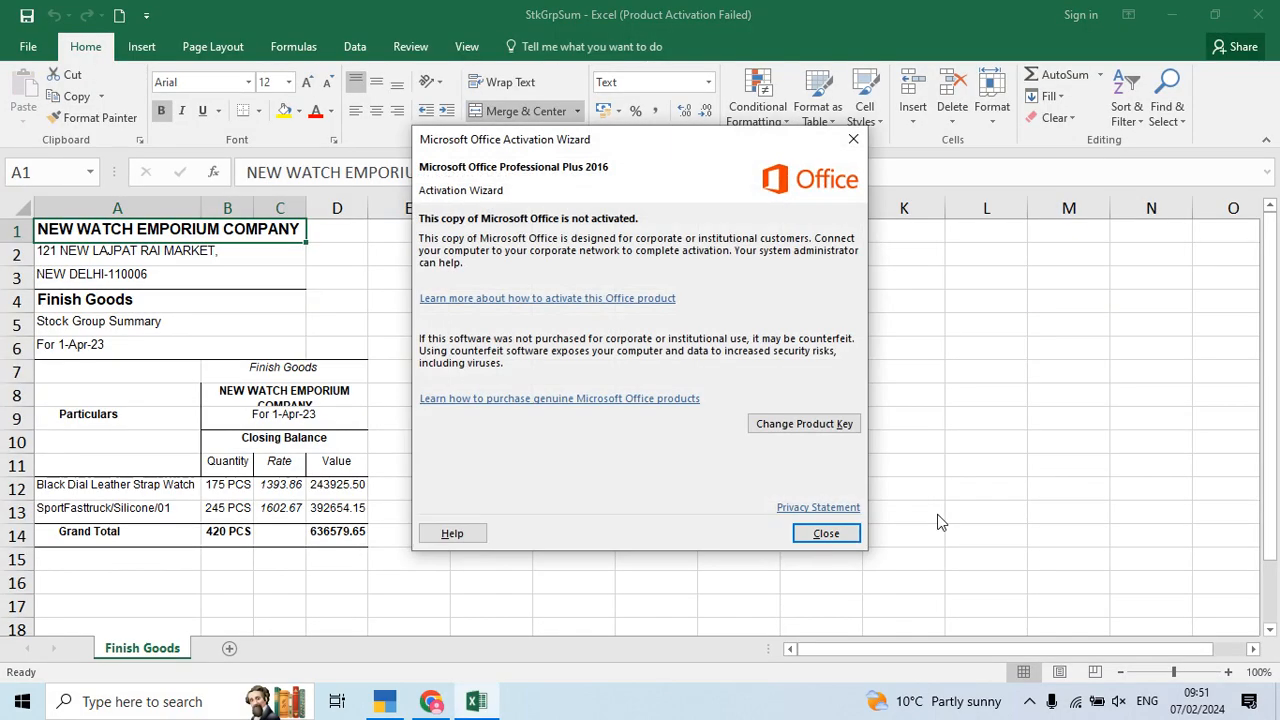
pyautogui.click(837, 533)
# - Set the font size of the whole exported report in Excel to 16
pyautogui.hotkey('ctrl', 'a')
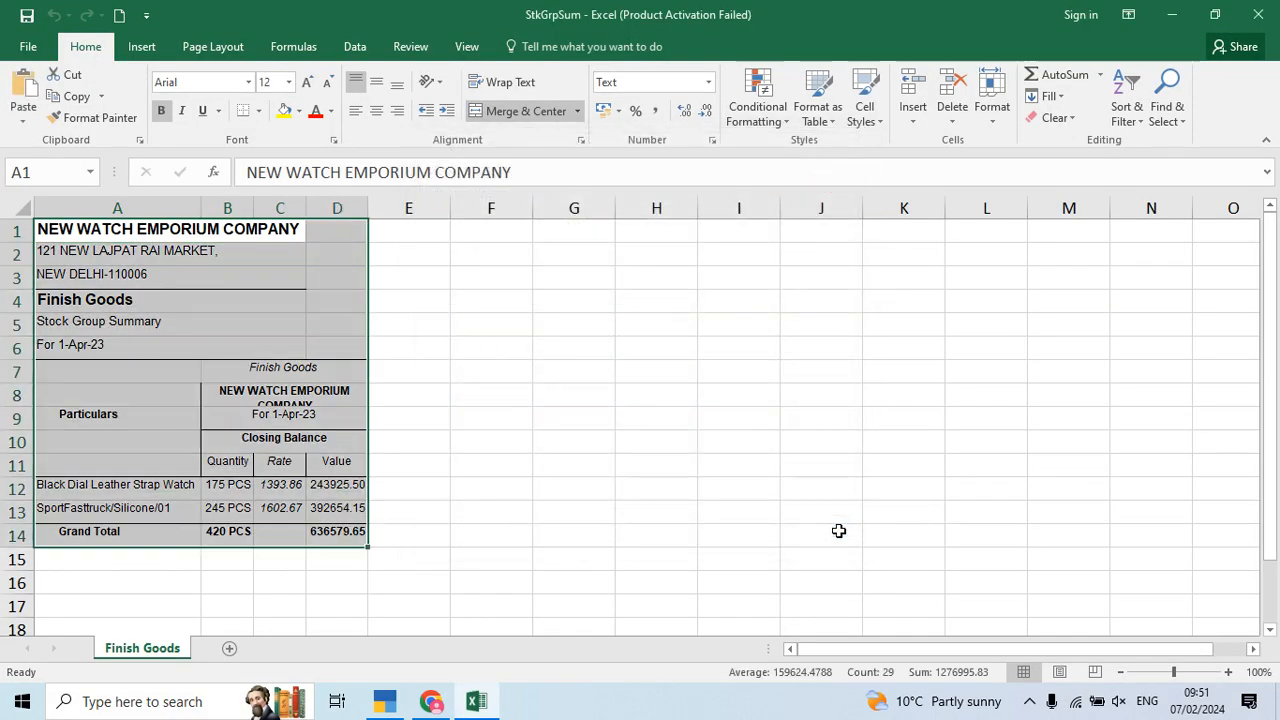
pyautogui.click(288, 82)
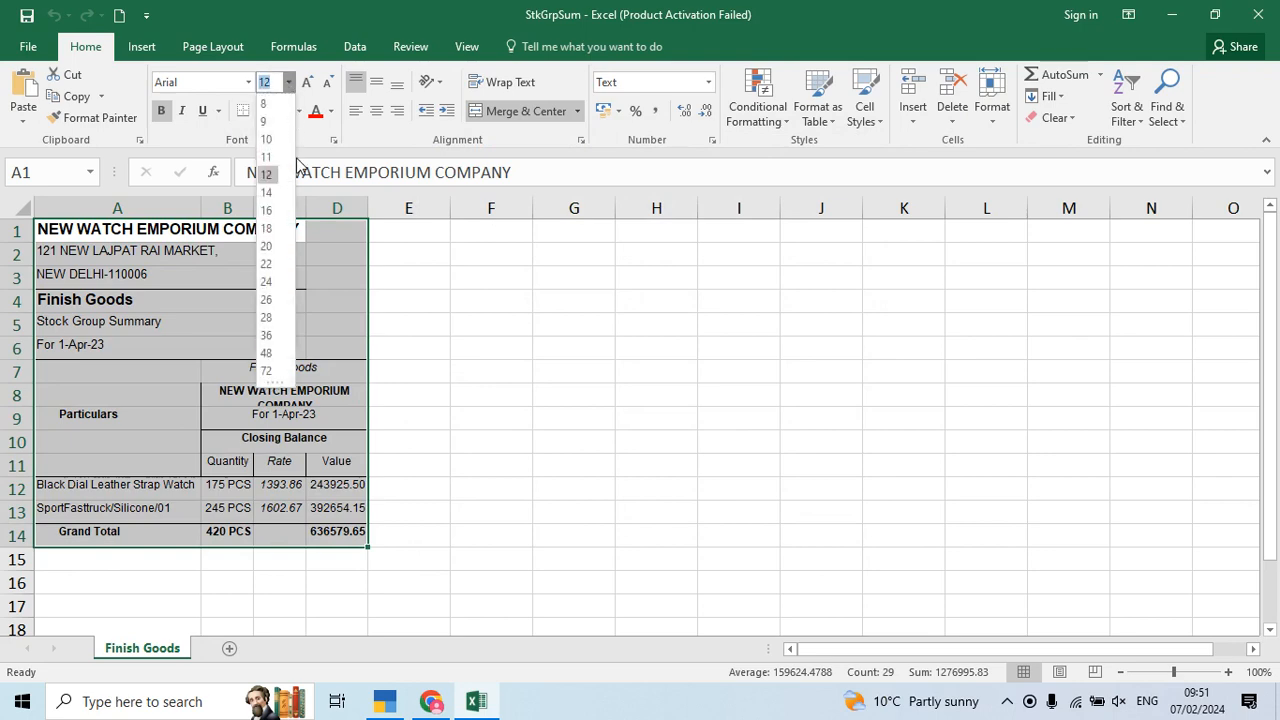
pyautogui.click(267, 211)
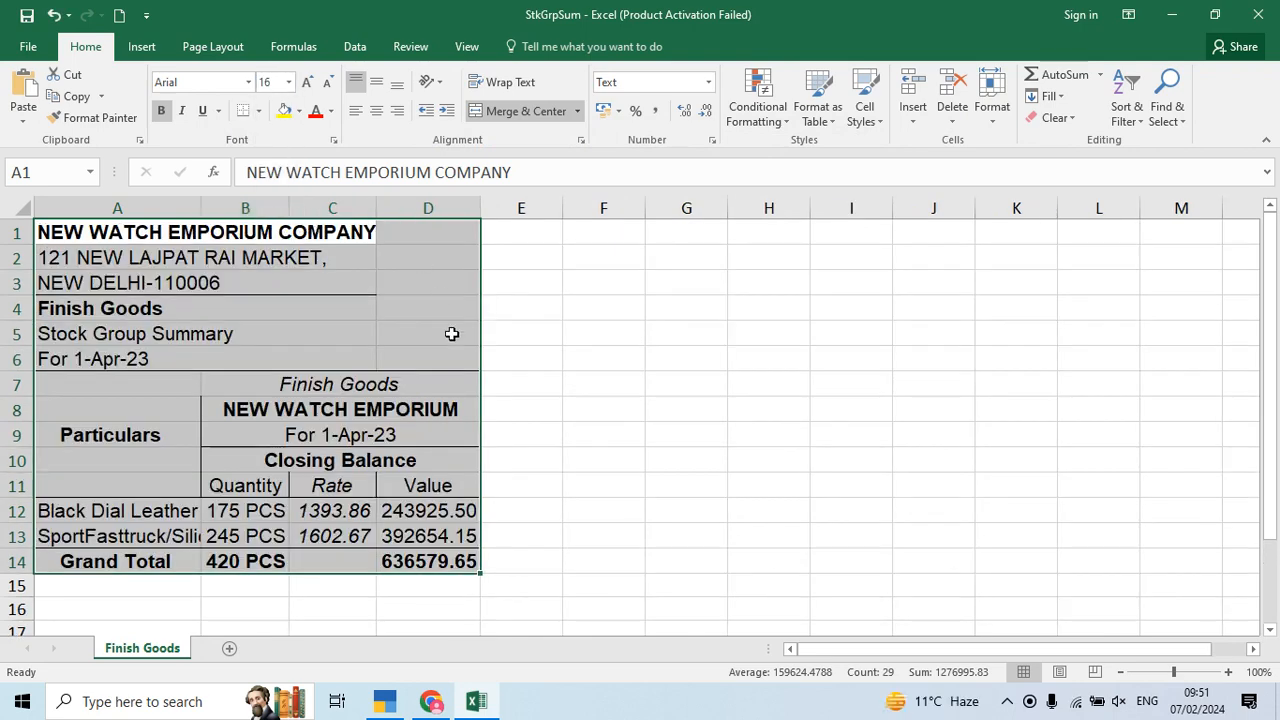
# - Check the markups in the PDF invoice and enter 50 in E12 and 65 in E13 beside the two watches
pyautogui.click(523, 511)
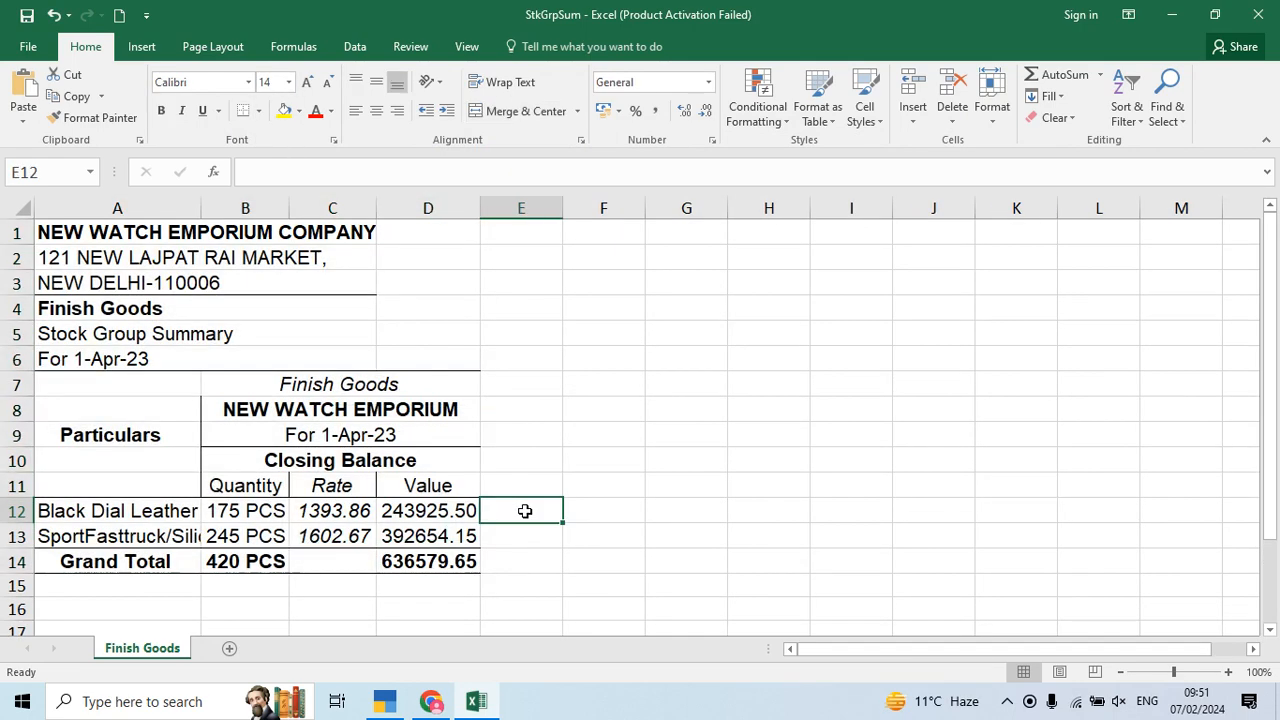
pyautogui.hotkey('alt', 'Tab')
pyautogui.press('Tab')
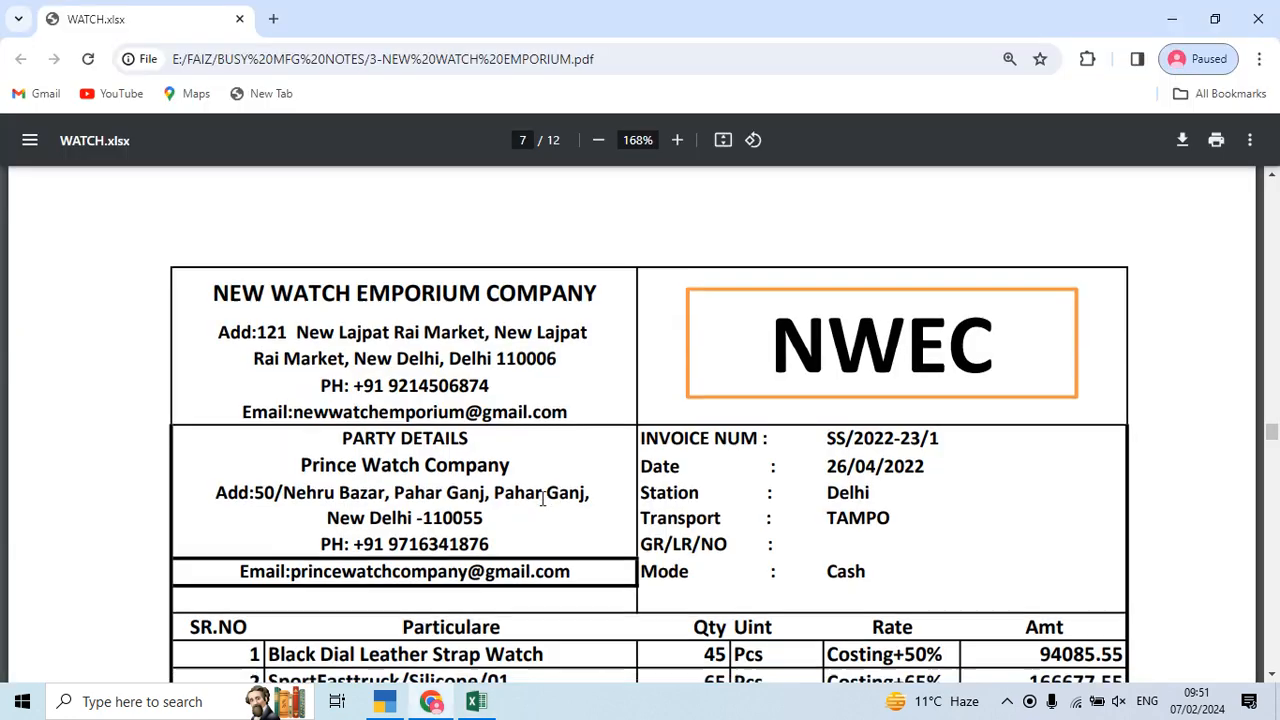
pyautogui.scroll(-2, 542, 499)
pyautogui.hotkey('alt', 'Tab')
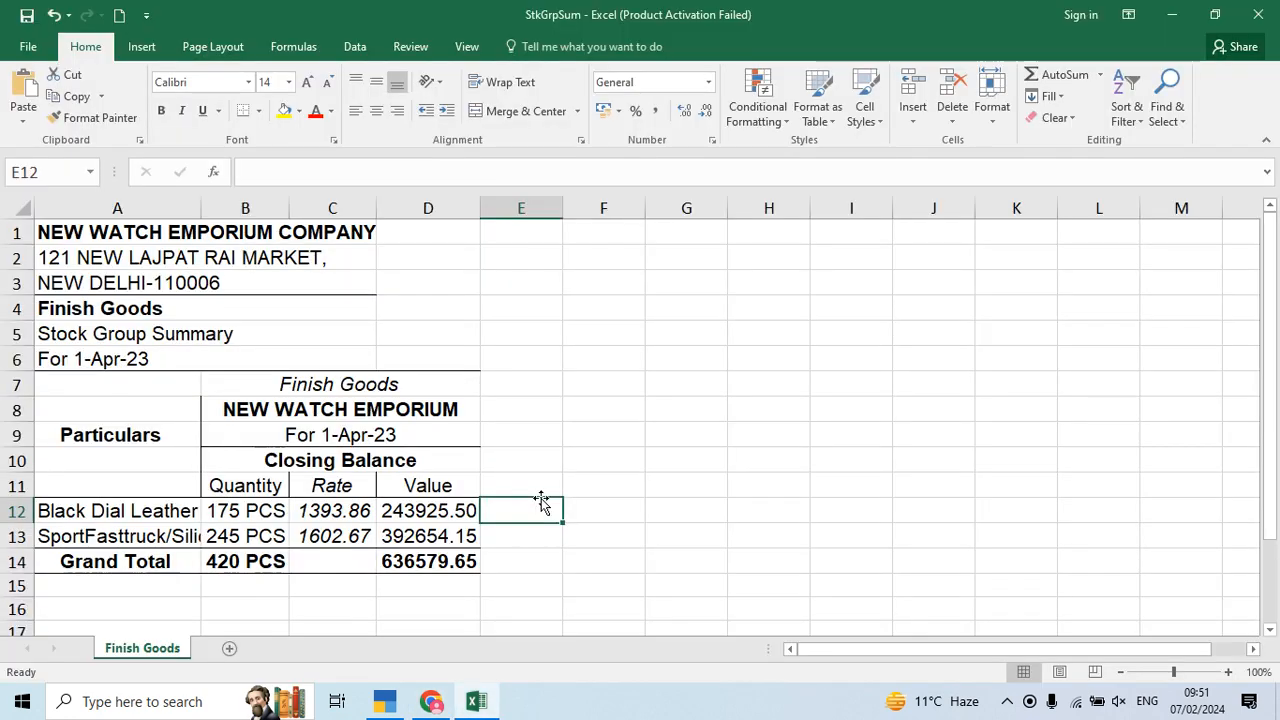
pyautogui.write('50')
pyautogui.press('Return')
pyautogui.write('65')
pyautogui.press('Return')
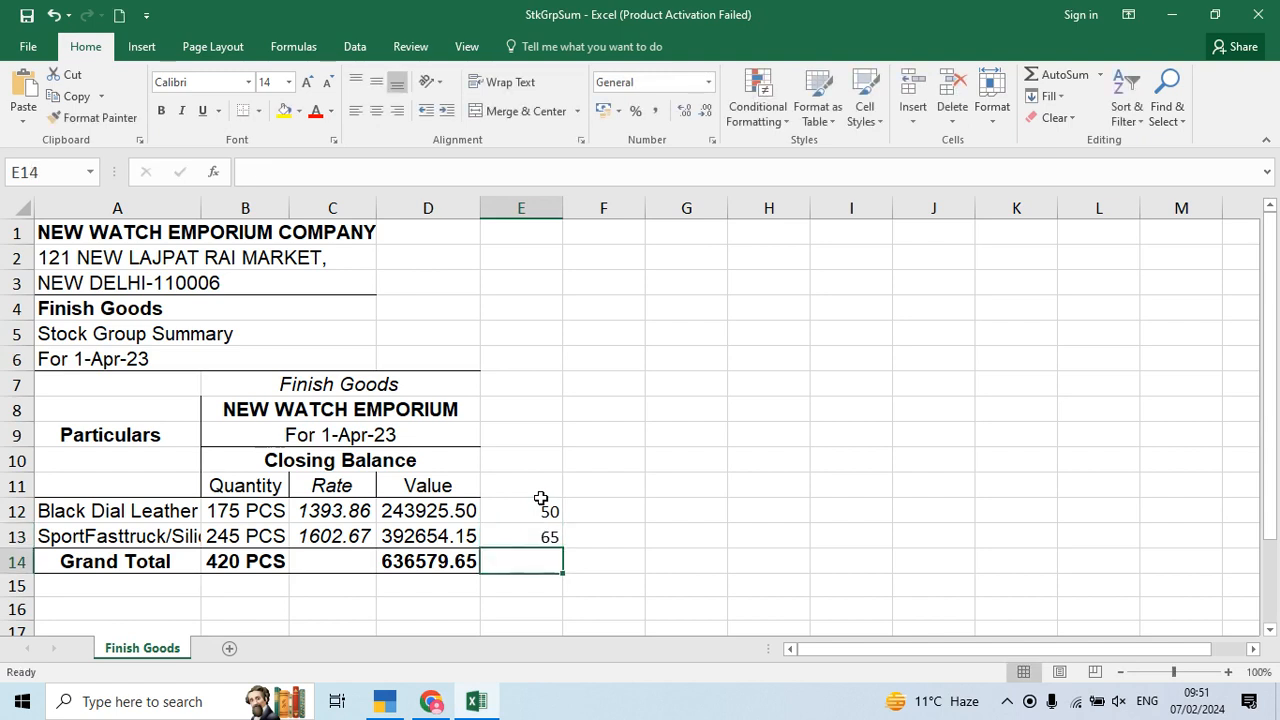
# - Calculate the Black Dial Leather Strap Watch selling rate in F12 with =1393.86*50/100+1393.86
pyautogui.press('Up')
pyautogui.press('Up')
pyautogui.press('Right')
pyautogui.write('=')
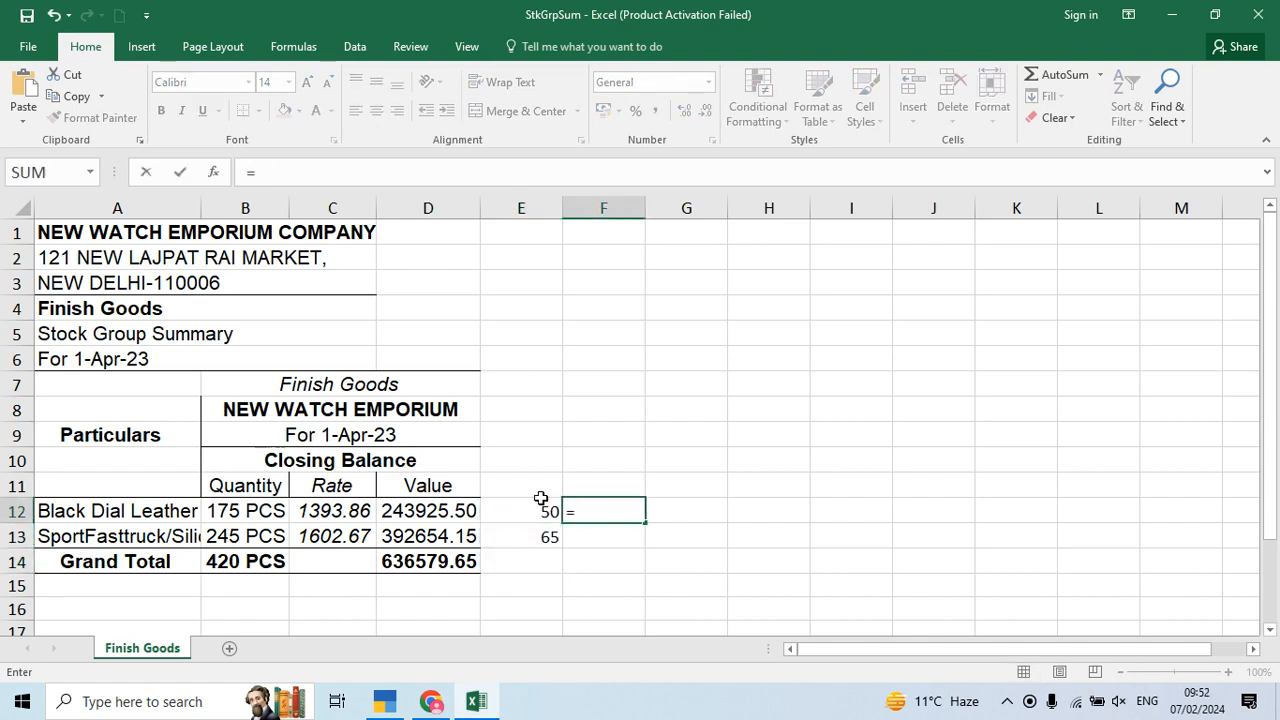
pyautogui.write('1393.8')
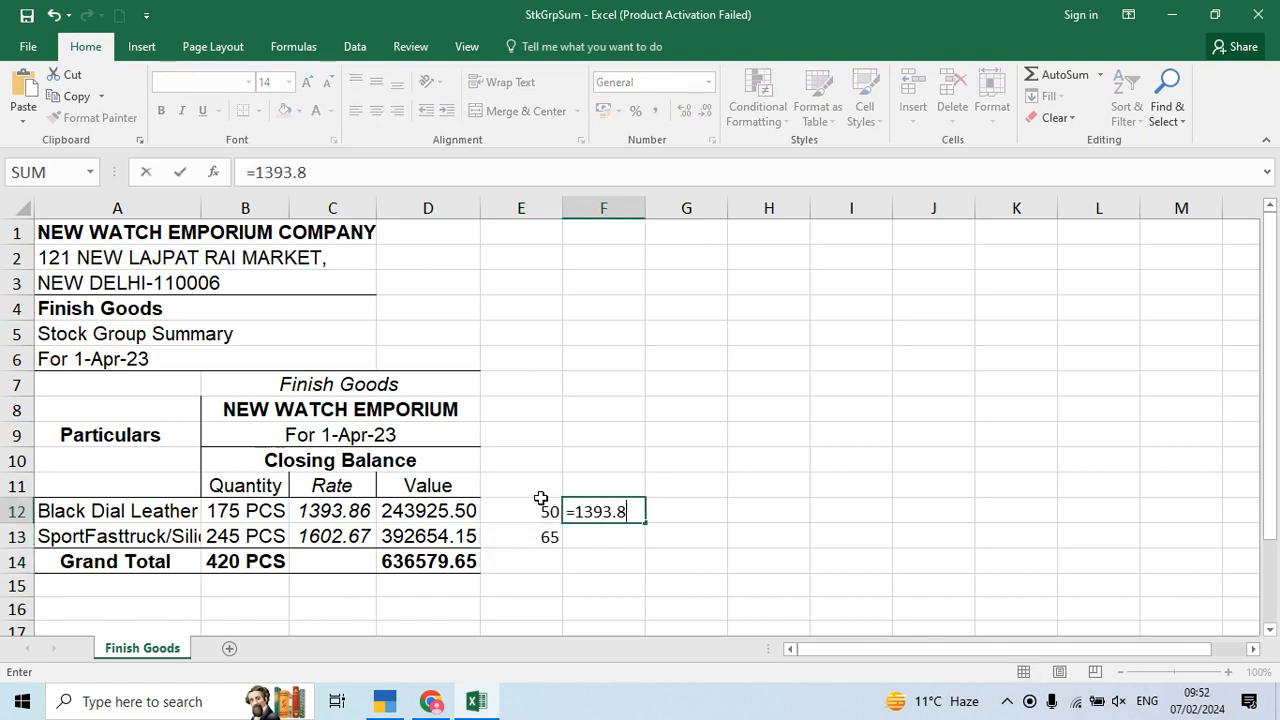
pyautogui.write('6*50/')
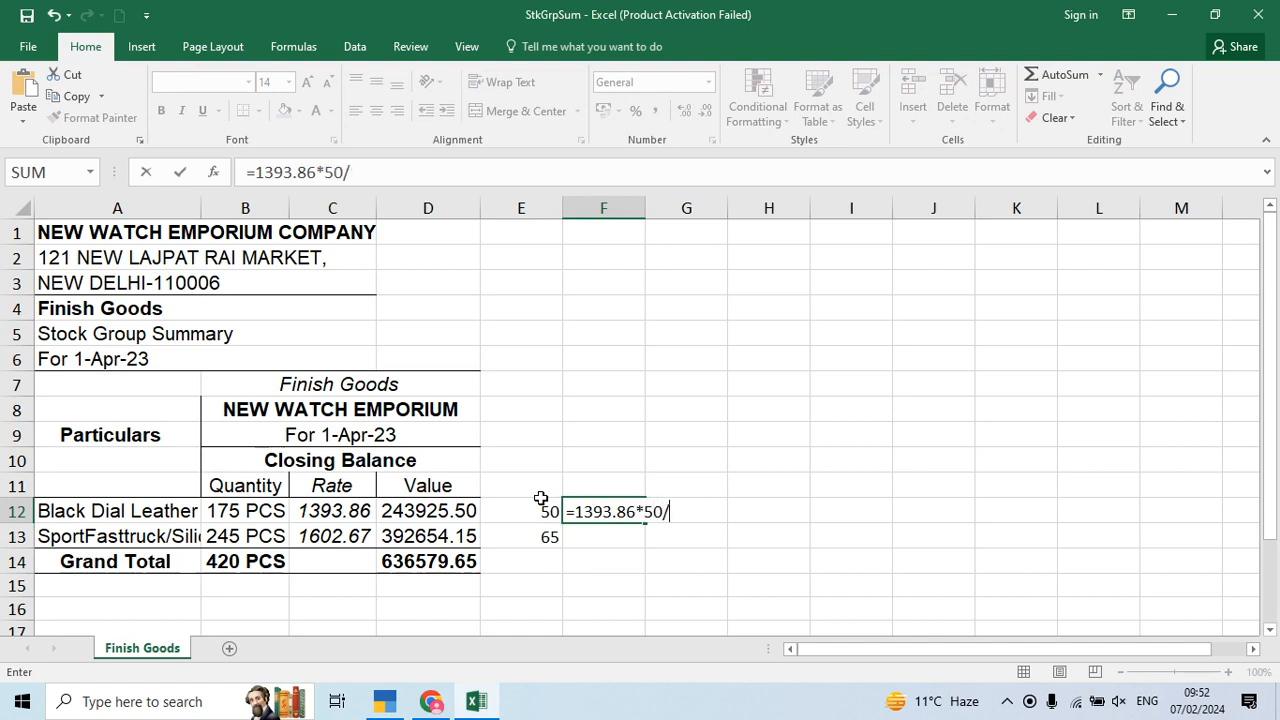
pyautogui.write('100+139')
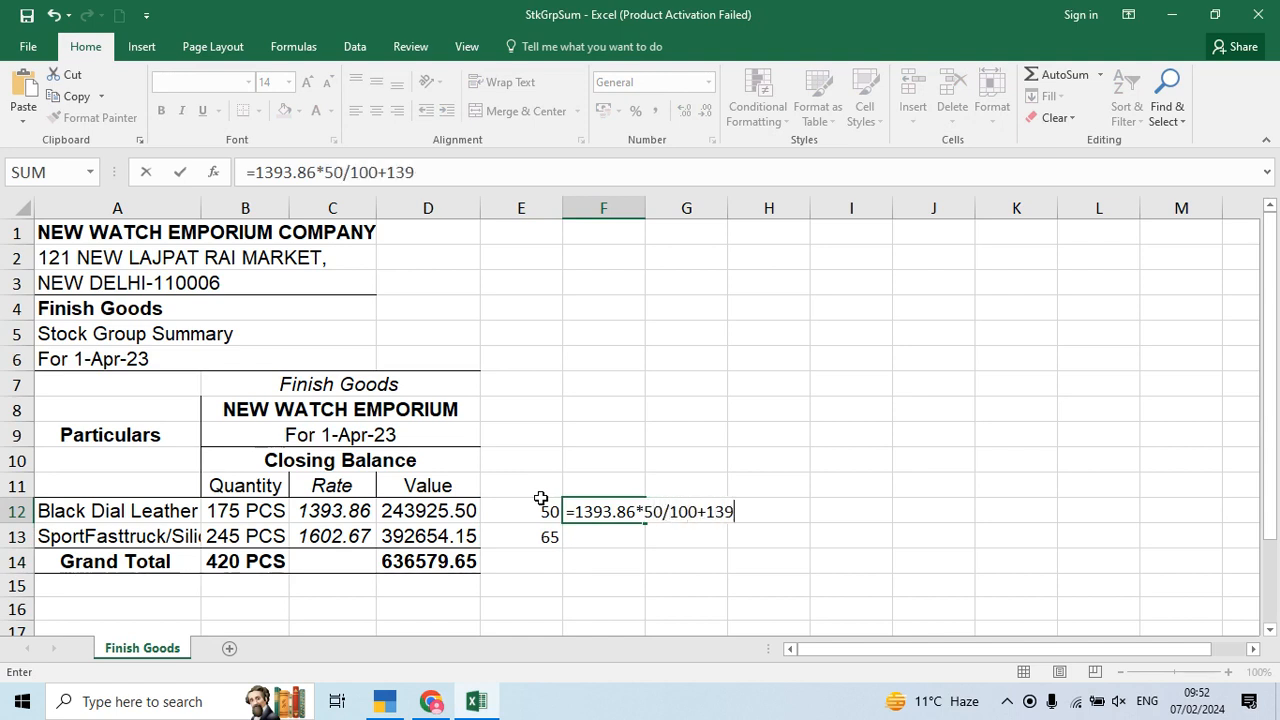
pyautogui.write('633')
pyautogui.press('BackSpace')
pyautogui.press('BackSpace')
pyautogui.press('BackSpace')
pyautogui.write('3.86')
pyautogui.press('Return')
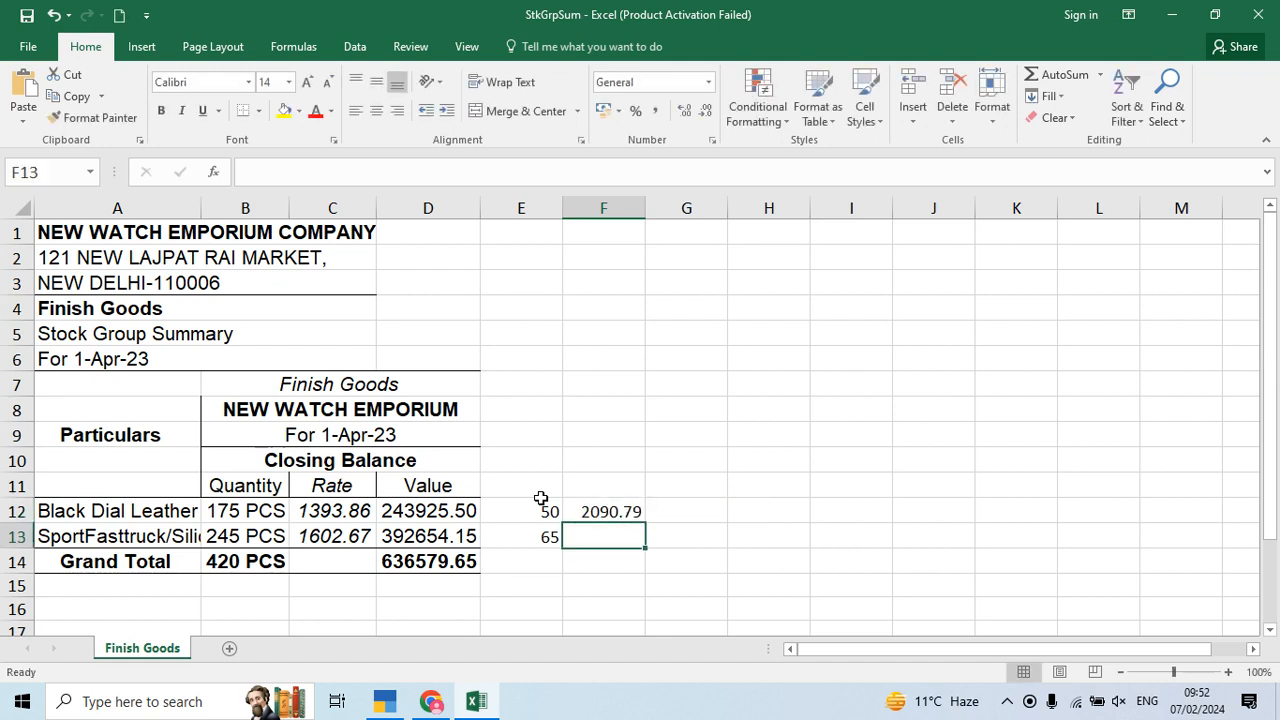
# - Calculate the SportFasttruck/Silicone/01 selling rate in F13 with =1602.67*65/100+1602.67
pyautogui.write('=')
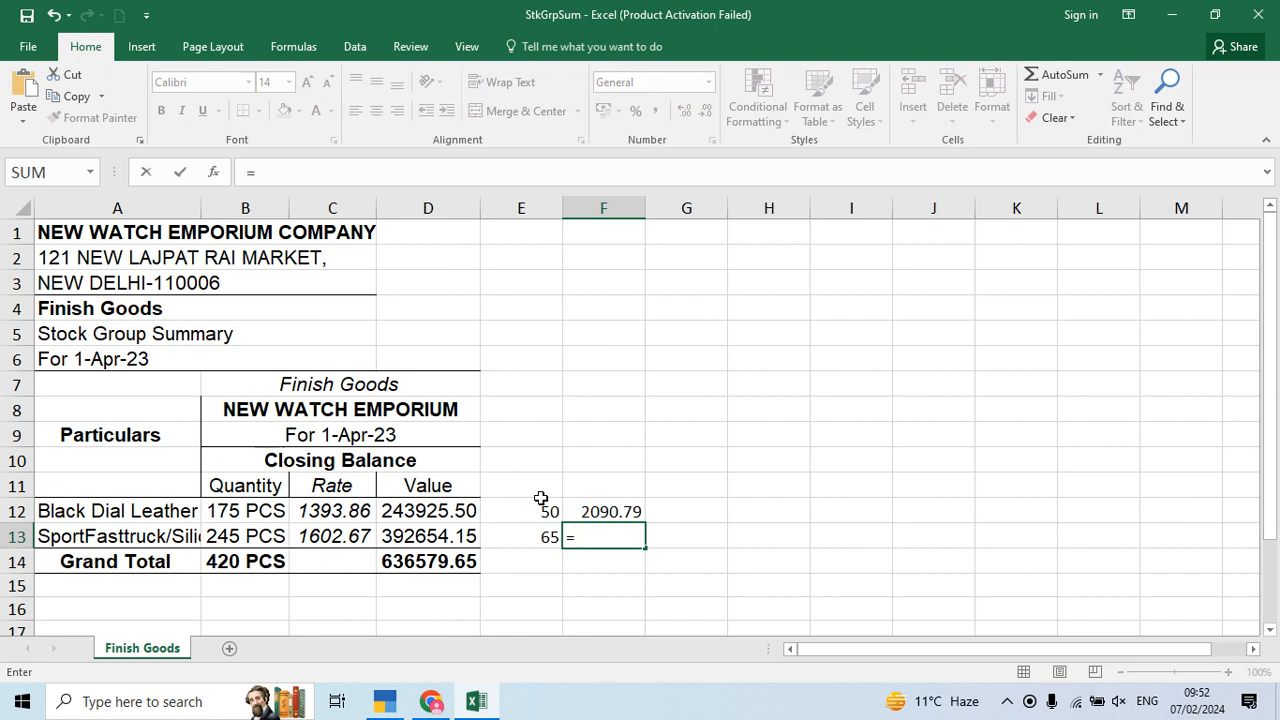
pyautogui.write('1602.')
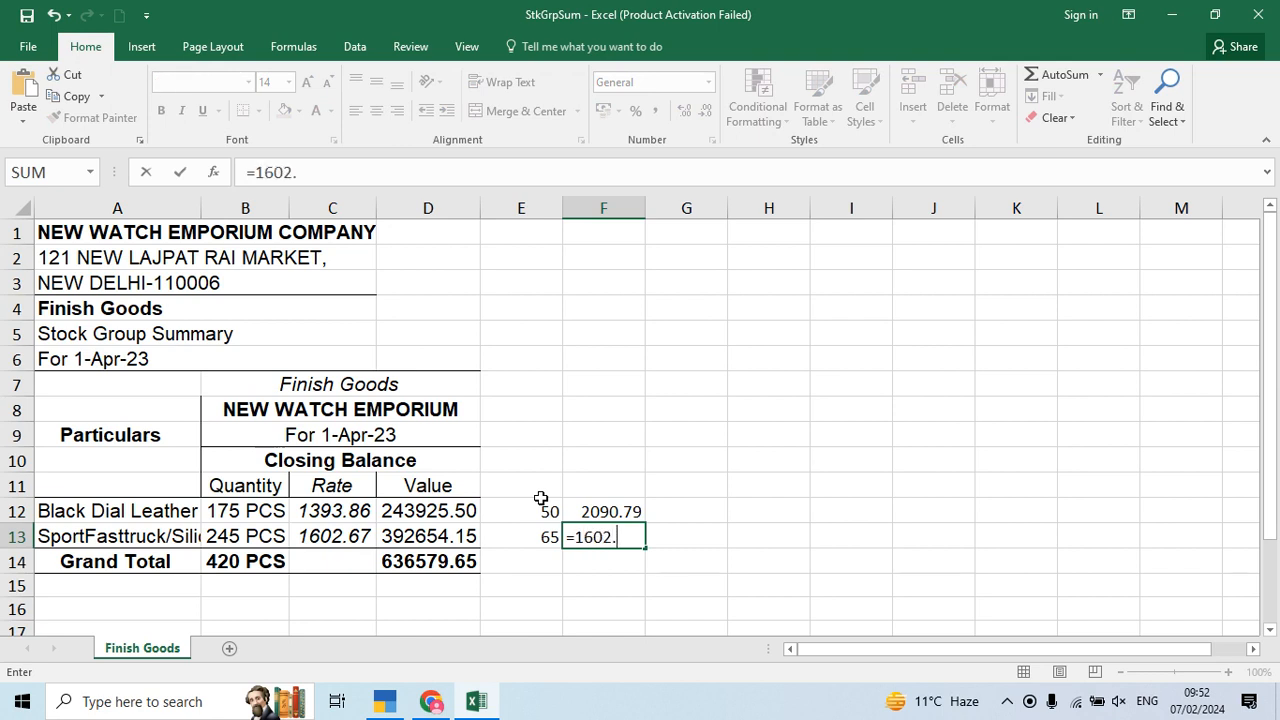
pyautogui.write('67*65/100+16')
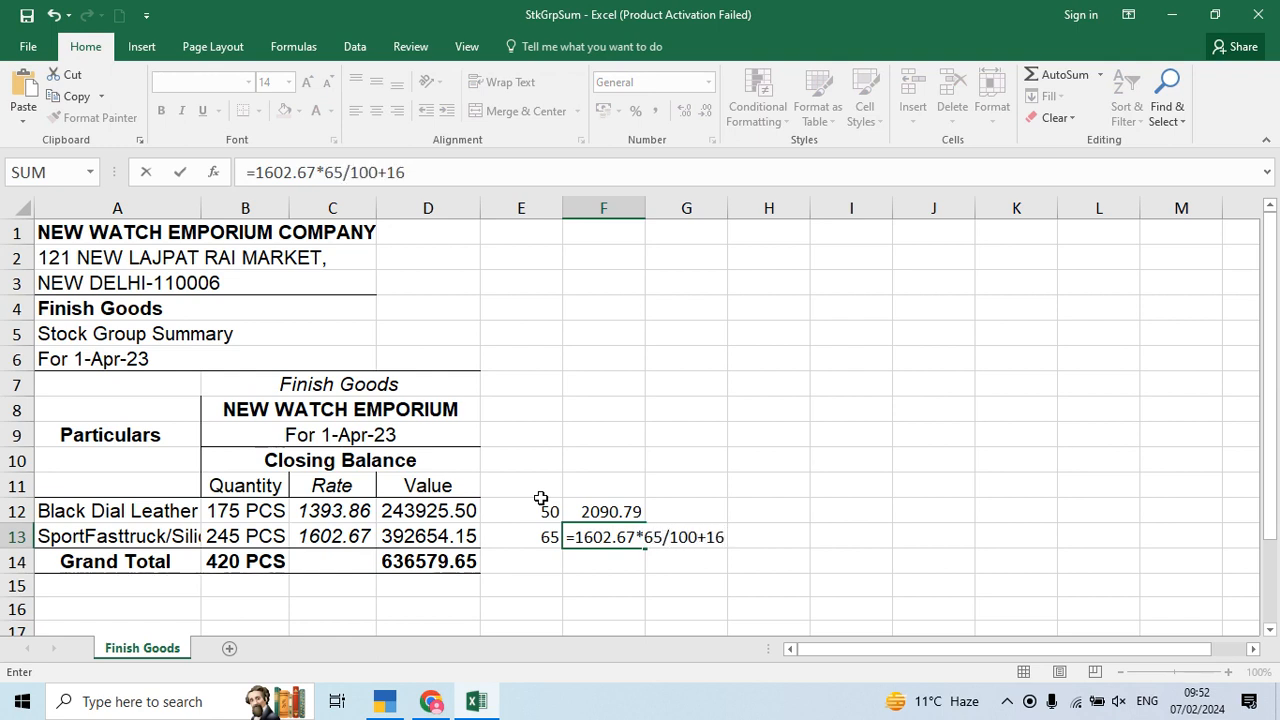
pyautogui.write('02.67')
pyautogui.press('Return')
pyautogui.press('Up')
pyautogui.press('Up')
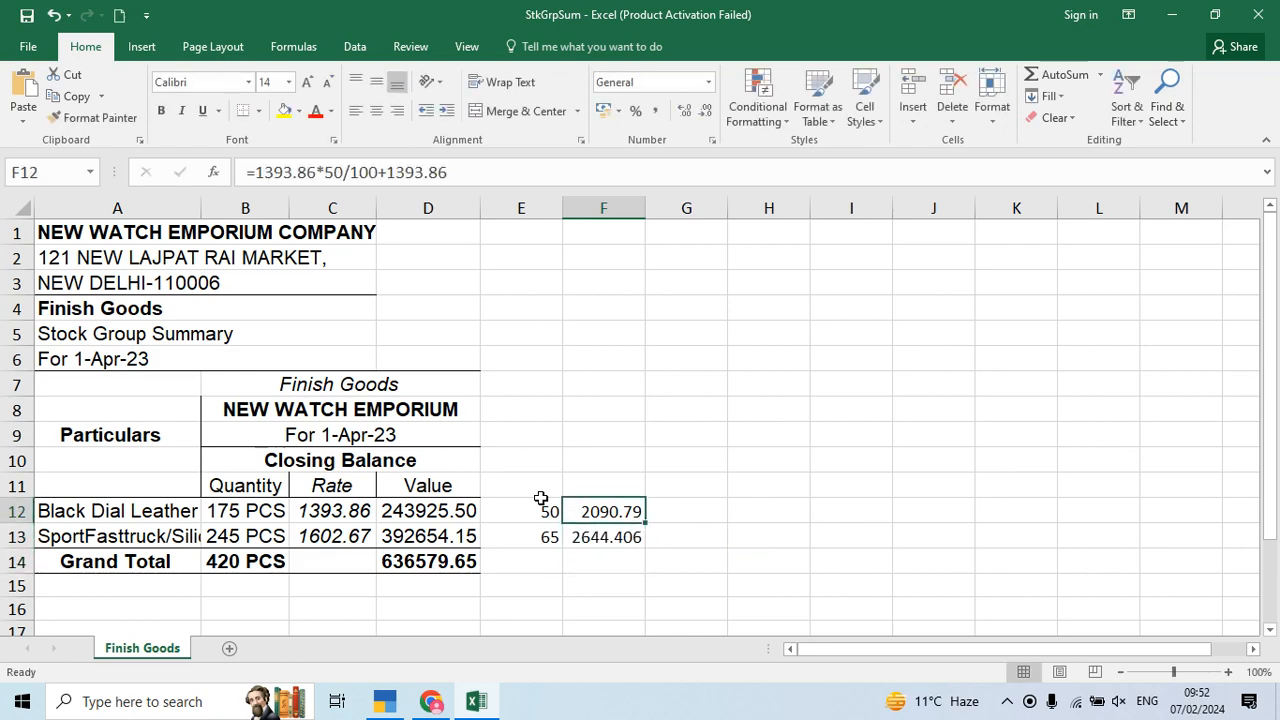
# - Recheck the invoice in the PDF, switch to TallyPrime and leave the stock report for the Gateway of Tally
pyautogui.hotkey('alt', 'Tab')
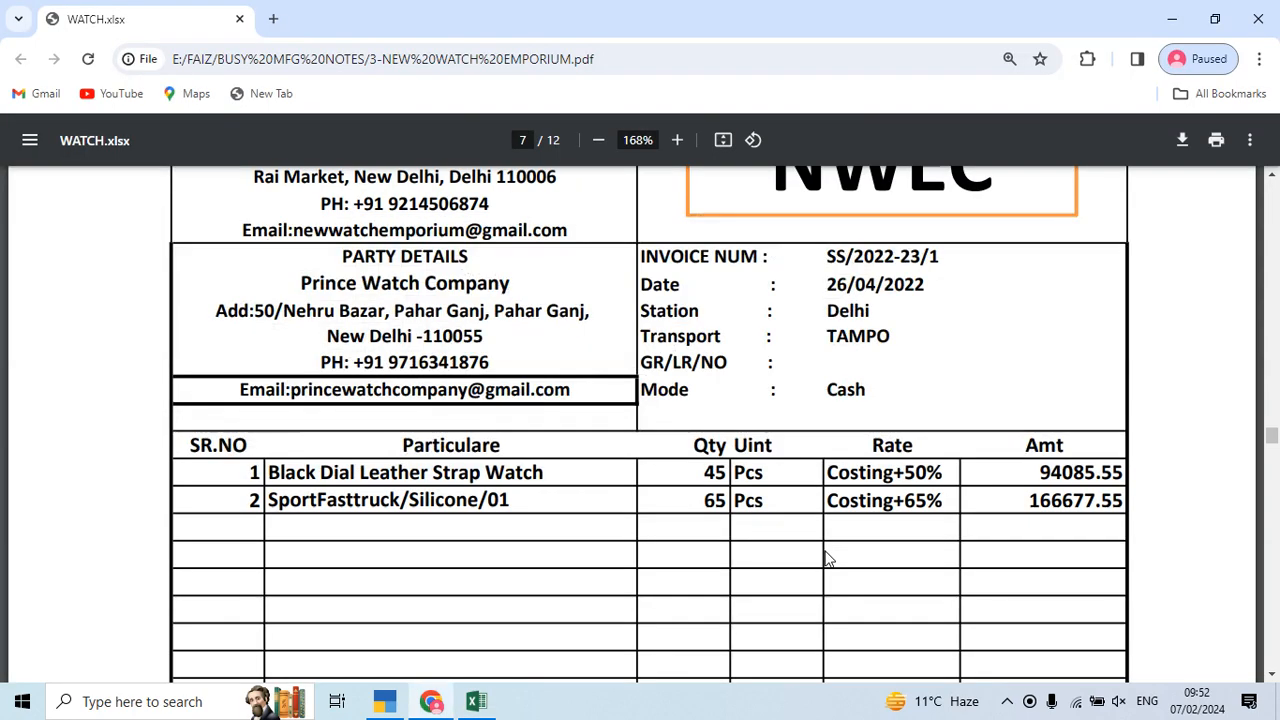
pyautogui.hotkey('alt', 'Tab')
pyautogui.hotkey('alt', 'Tab')
pyautogui.press('Tab')
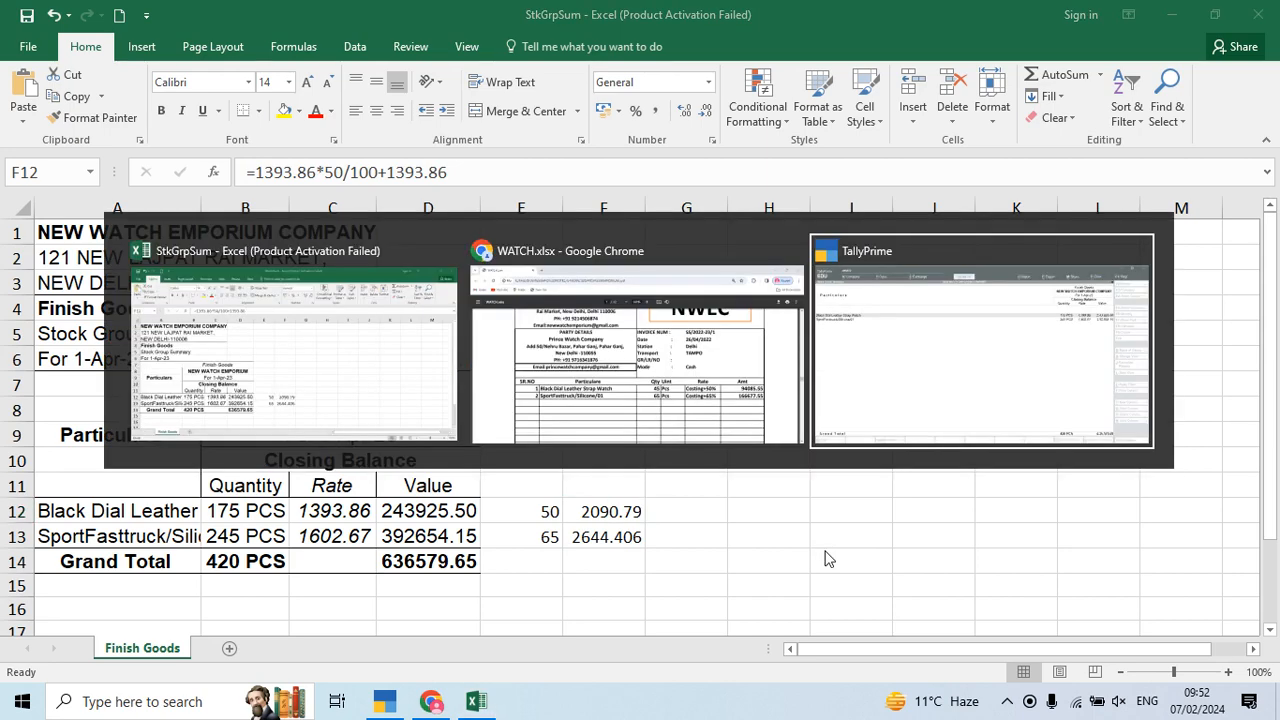
pyautogui.press('Escape')
pyautogui.press('Up')
pyautogui.press('Up')
pyautogui.press('Up')
pyautogui.press('Up')
pyautogui.press('Up')
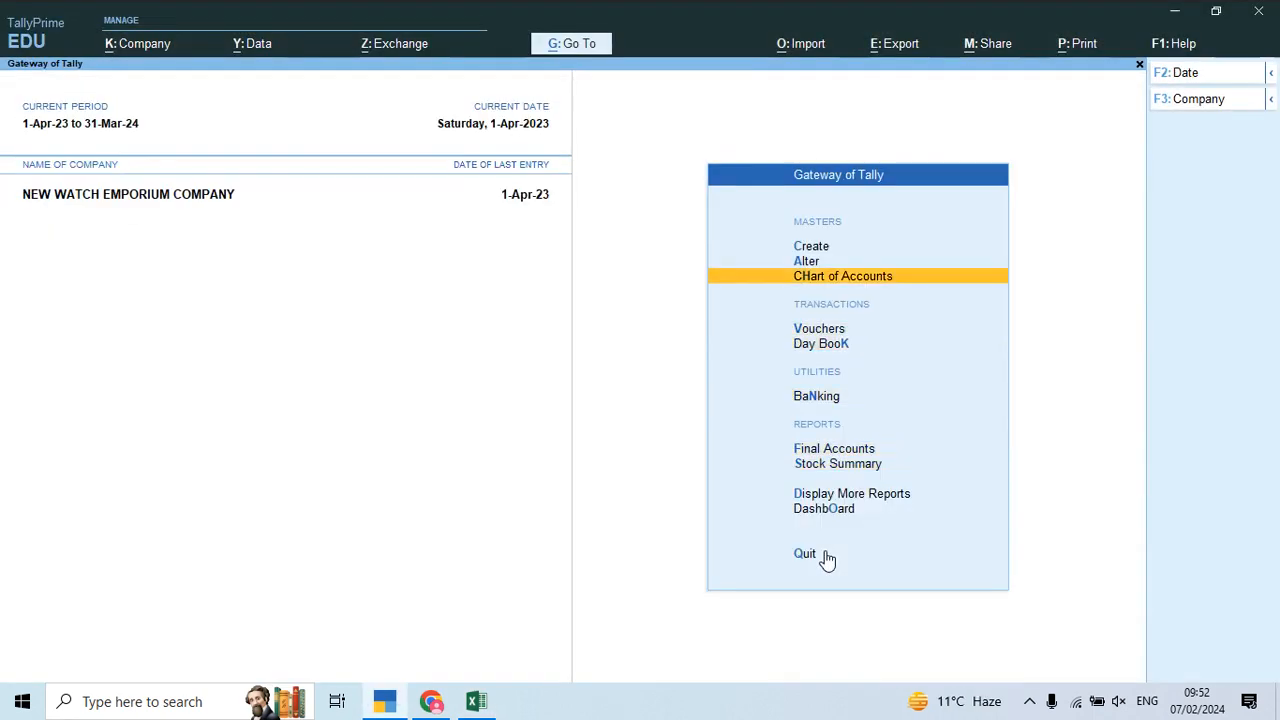
pyautogui.press('Up')
# - Open the Black Dial Leather Strap Watch stock item for alteration and go to its standard rates option
pyautogui.press('Return')
pyautogui.press('Down')
pyautogui.press('Down')
pyautogui.press('Down')
pyautogui.press('Down')
pyautogui.press('Down')
pyautogui.press('Down')
pyautogui.press('Down')
pyautogui.press('Down')
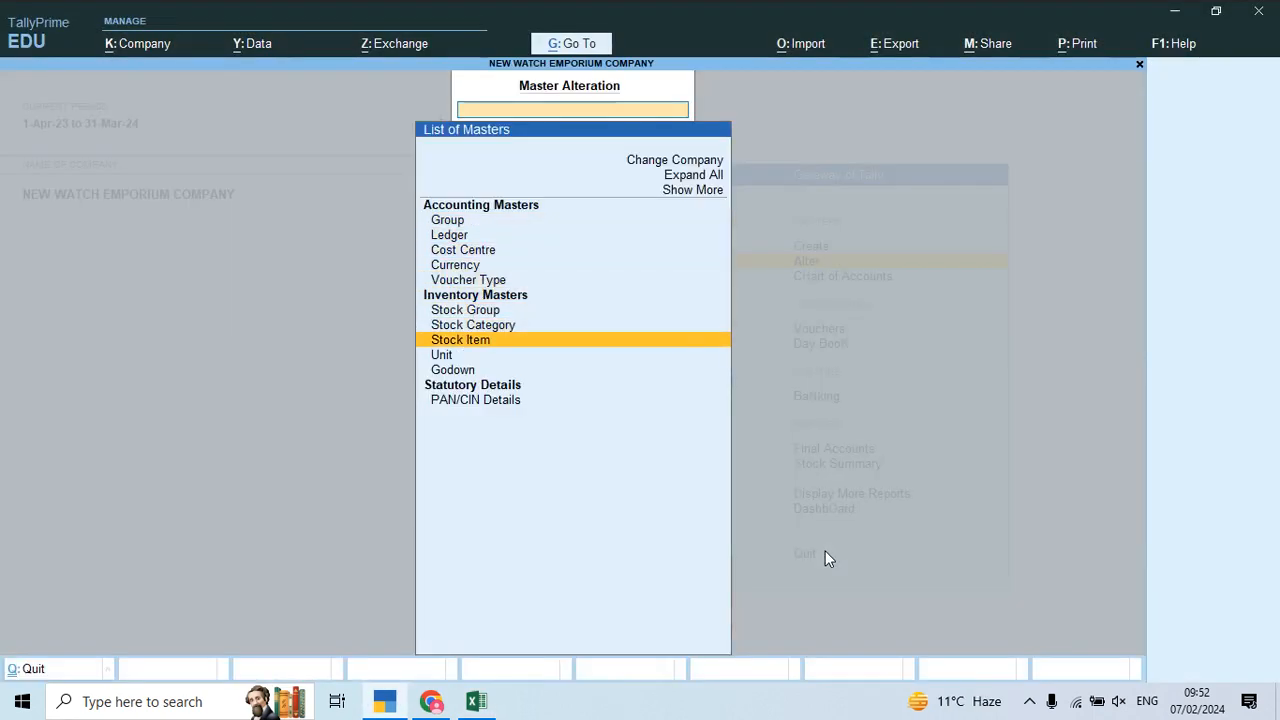
pyautogui.press('Return')
pyautogui.press('Down')
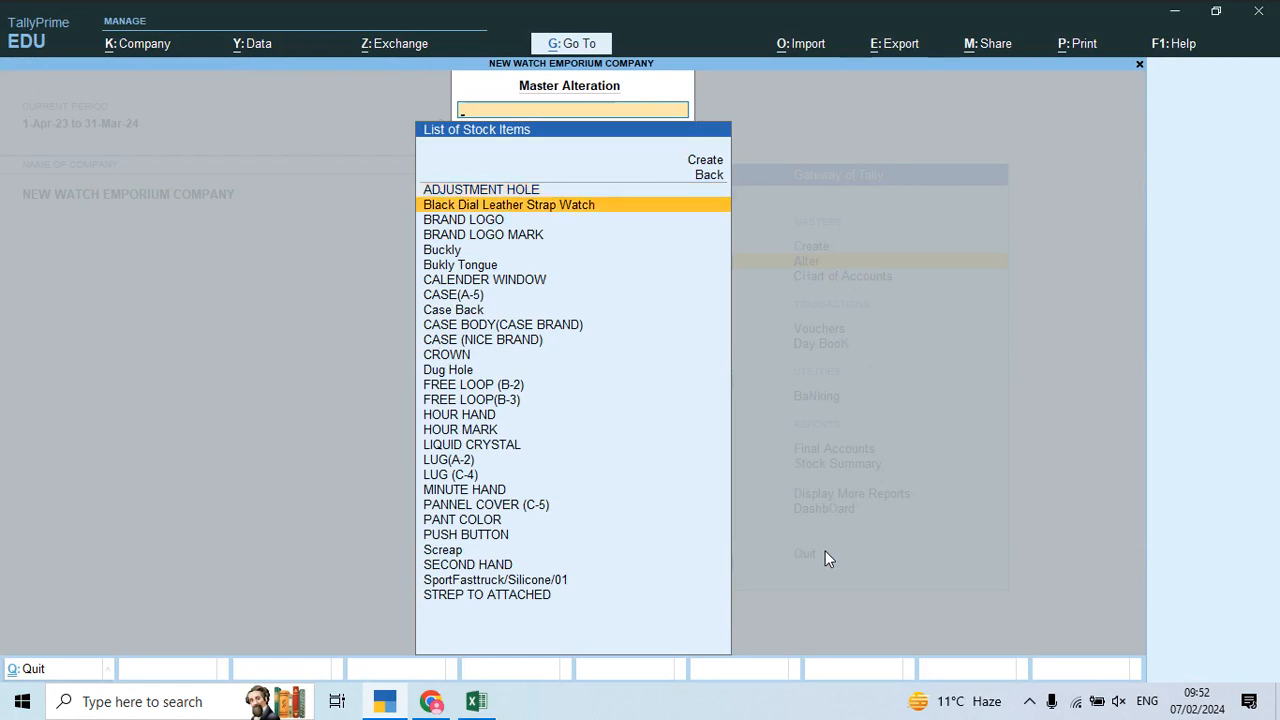
pyautogui.press('Return')
pyautogui.press('Return')
pyautogui.press('Return')
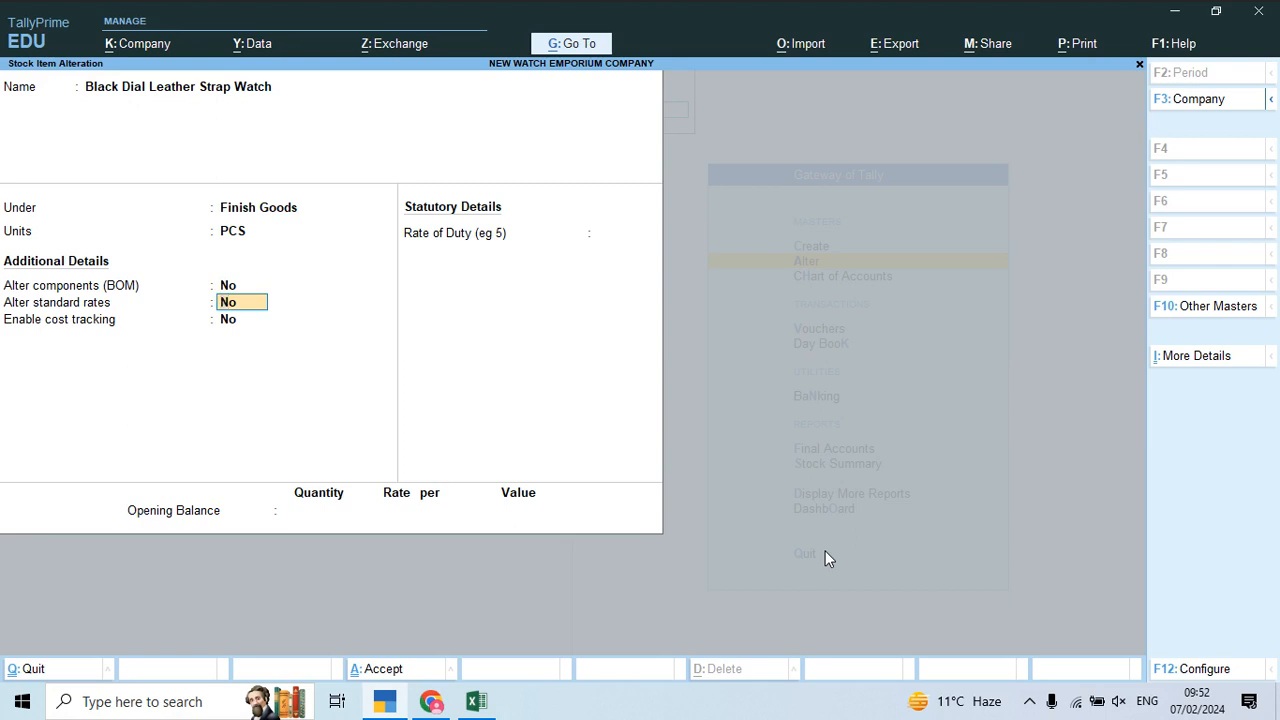
# - Check in the stock item configuration that standard buying and selling rates are provided, then accept the configuration
pyautogui.press('F12')
pyautogui.press('Down')
pyautogui.press('Down')
pyautogui.press('Down')
pyautogui.press('Down')
pyautogui.press('Down')
pyautogui.press('Down')
pyautogui.press('Down')
pyautogui.press('Down')
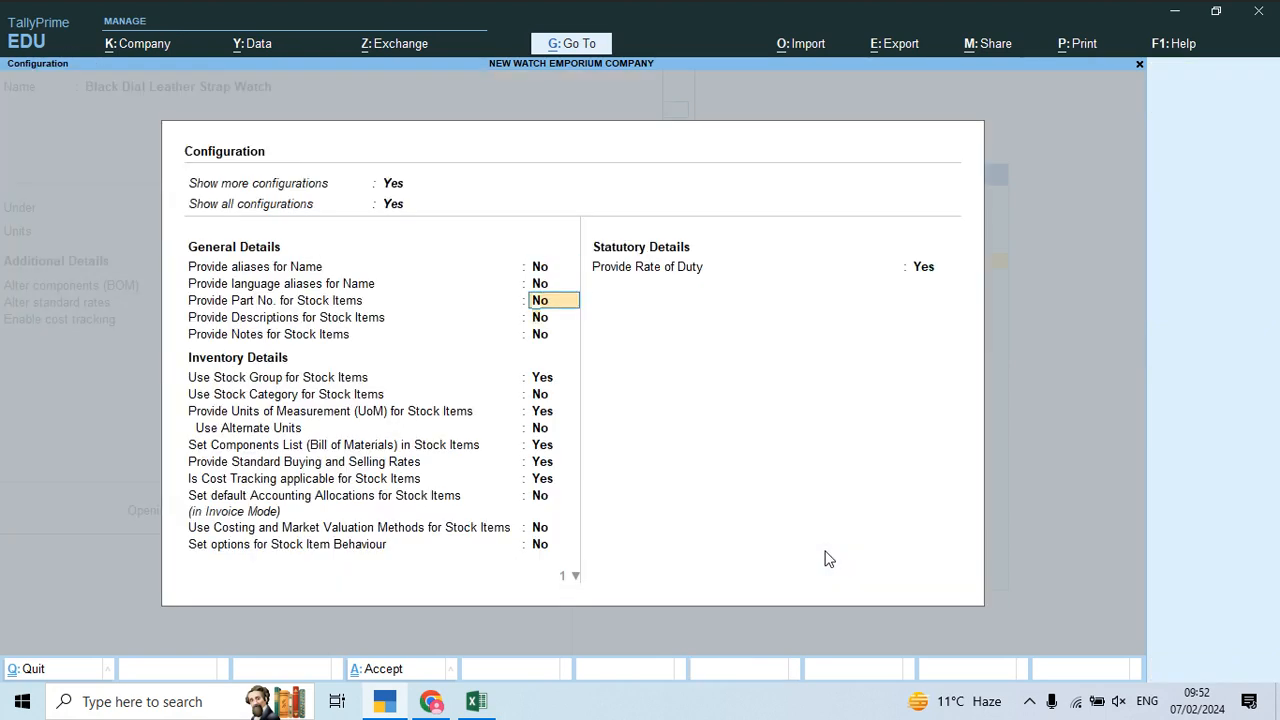
pyautogui.press('Return')
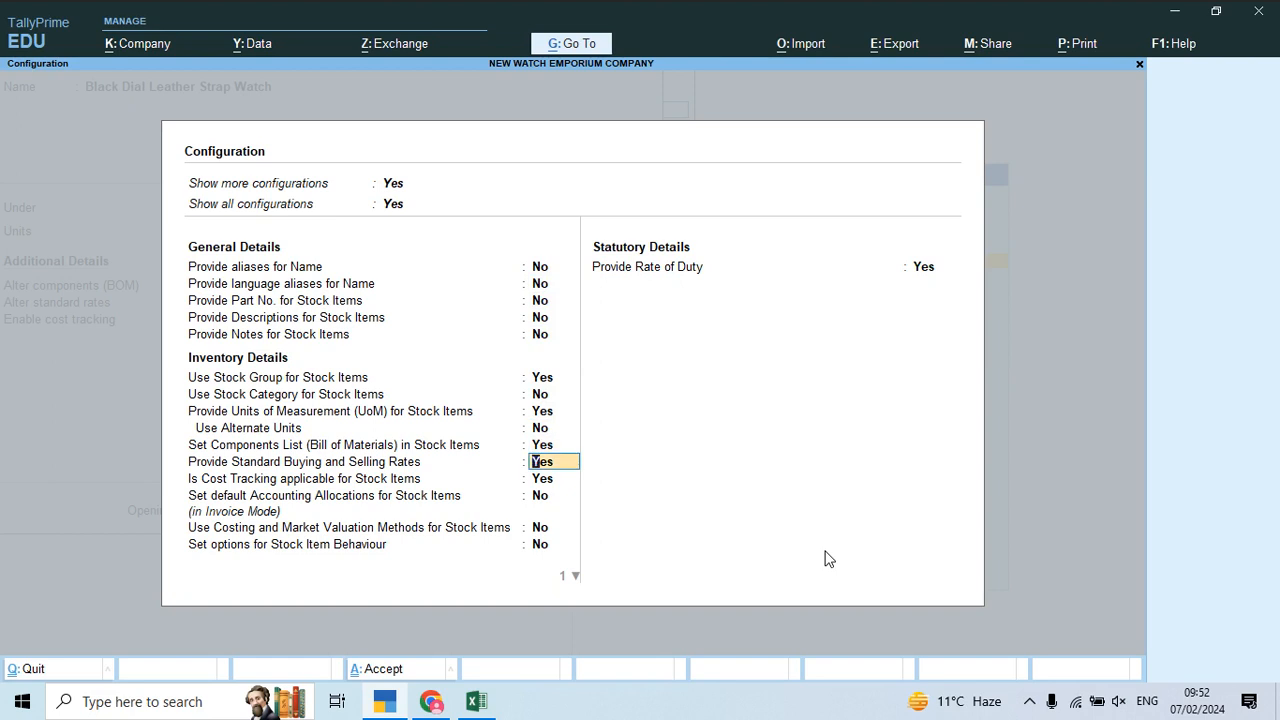
pyautogui.hotkey('ctrl', 'a')
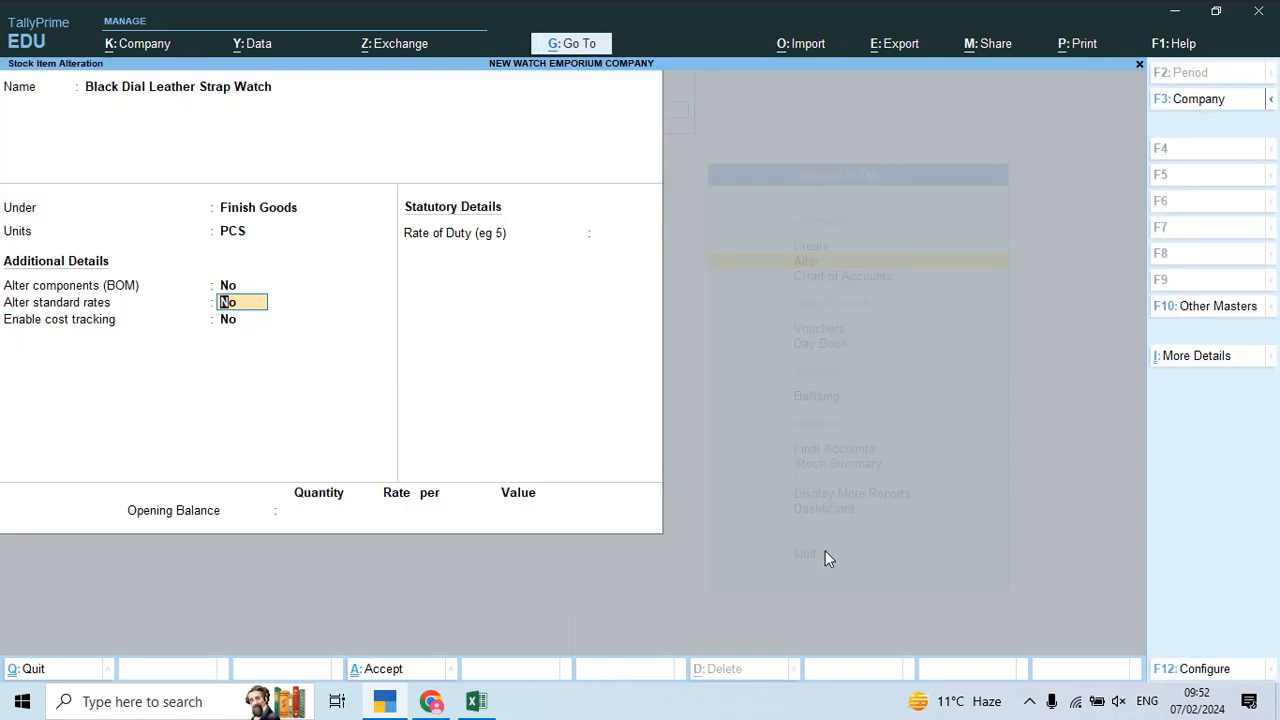
# - Enable altering standard rates for the Black Dial Leather Strap Watch and set its standard cost to 1393.86 per PCS from 1-Apr-23
pyautogui.write('y')
pyautogui.press('Return')
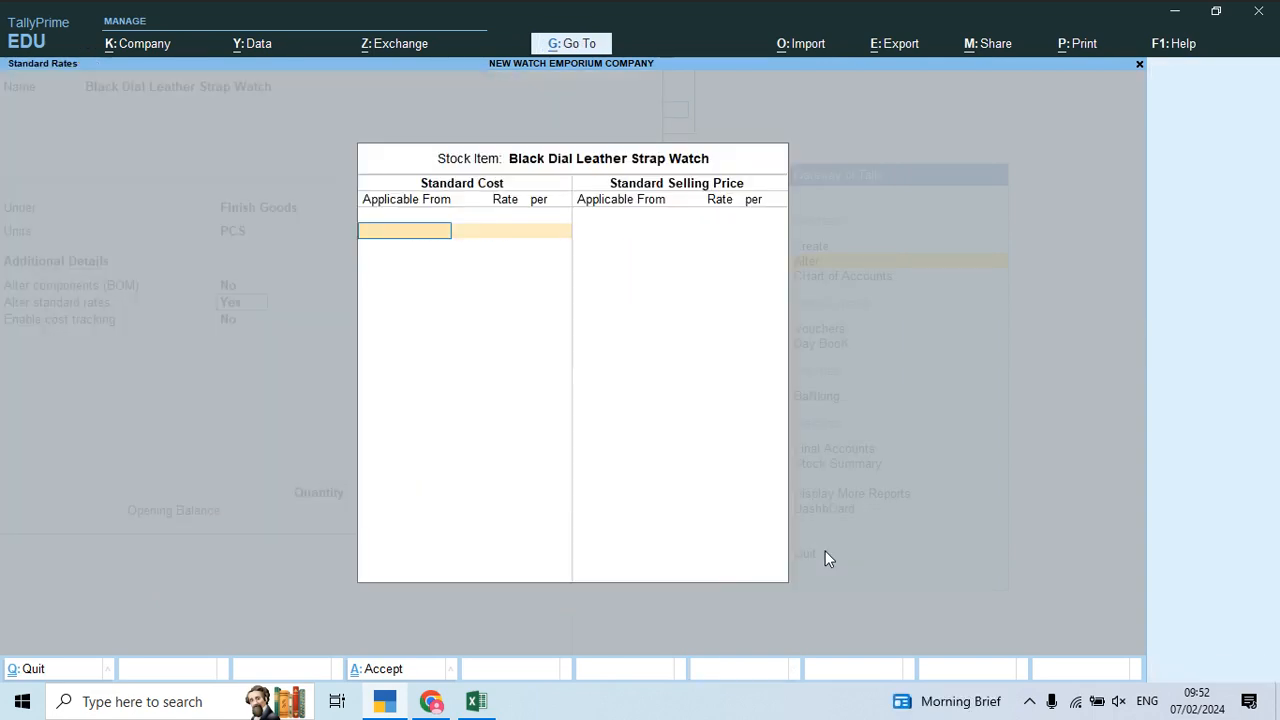
pyautogui.press('Return')
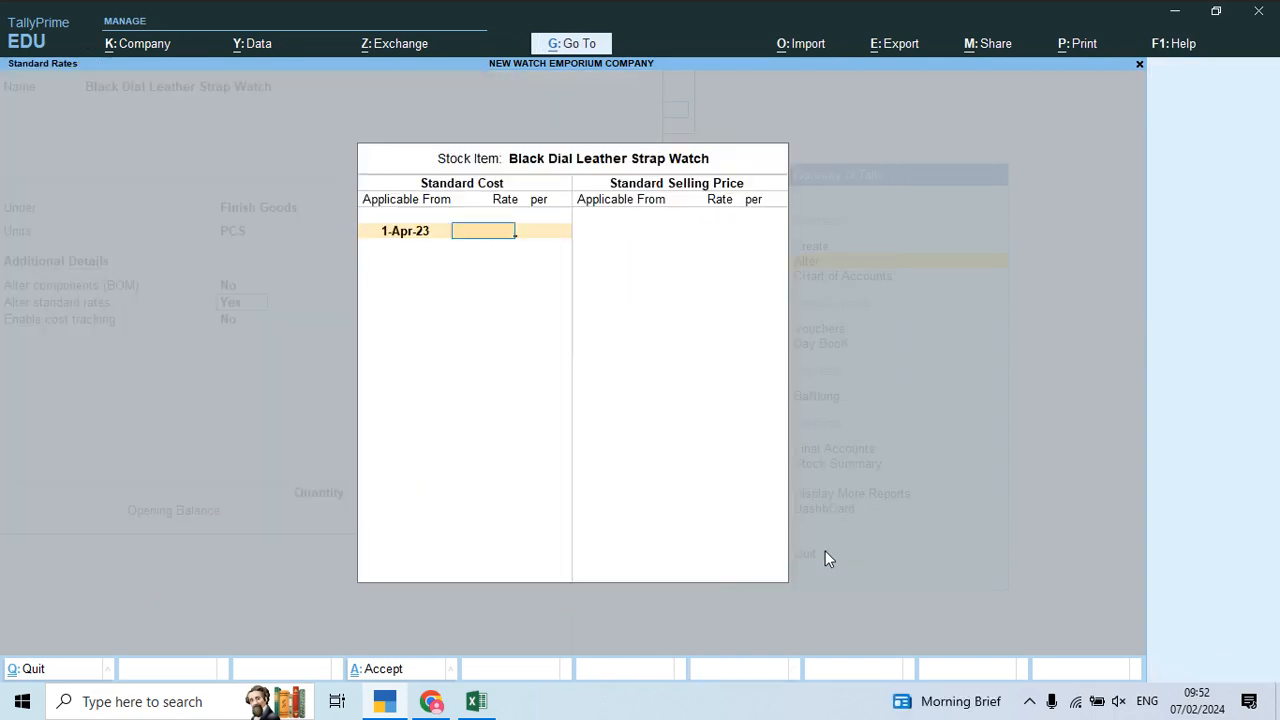
pyautogui.hotkey('alt', 'Tab')
pyautogui.hotkey('alt', 'Tab')
pyautogui.write('1393.86')
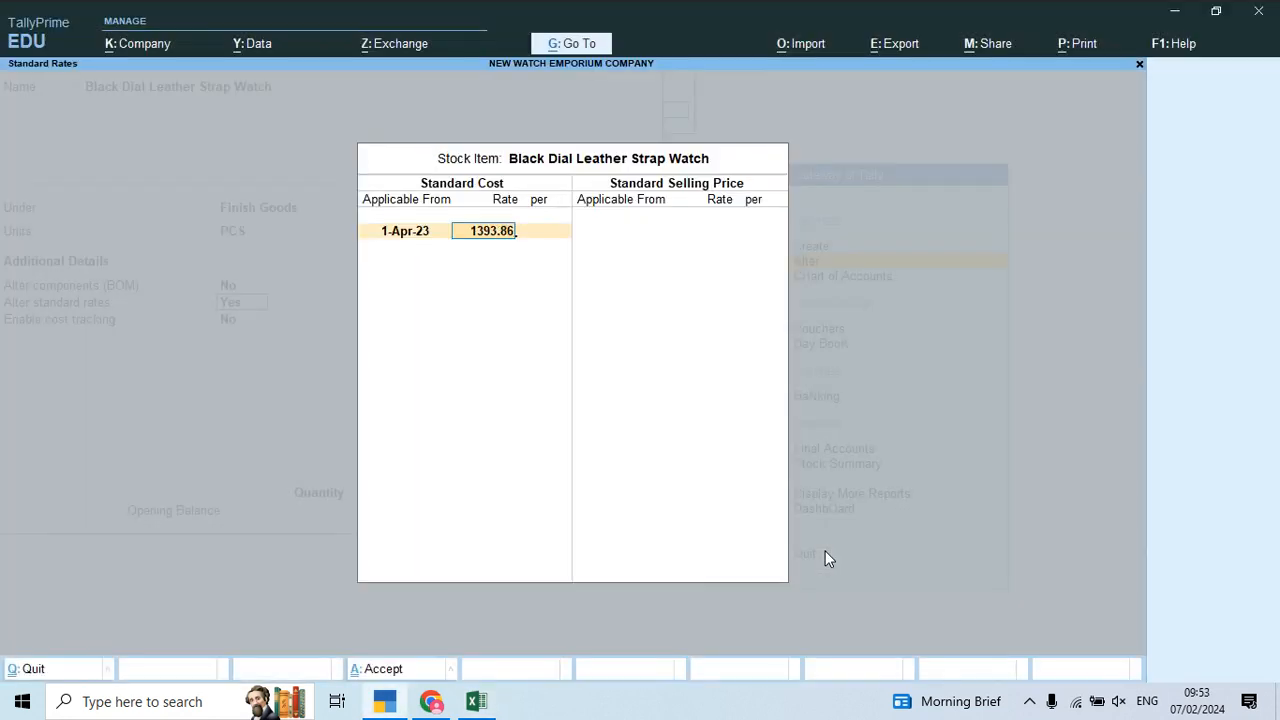
pyautogui.press('Return')
pyautogui.press('Return')
# - Set the Black Dial Leather Strap Watch's standard selling price to 2090.79 per PCS from 1-Apr-23, using the rate calculated in Excel
pyautogui.hotkey('alt', 'Tab')
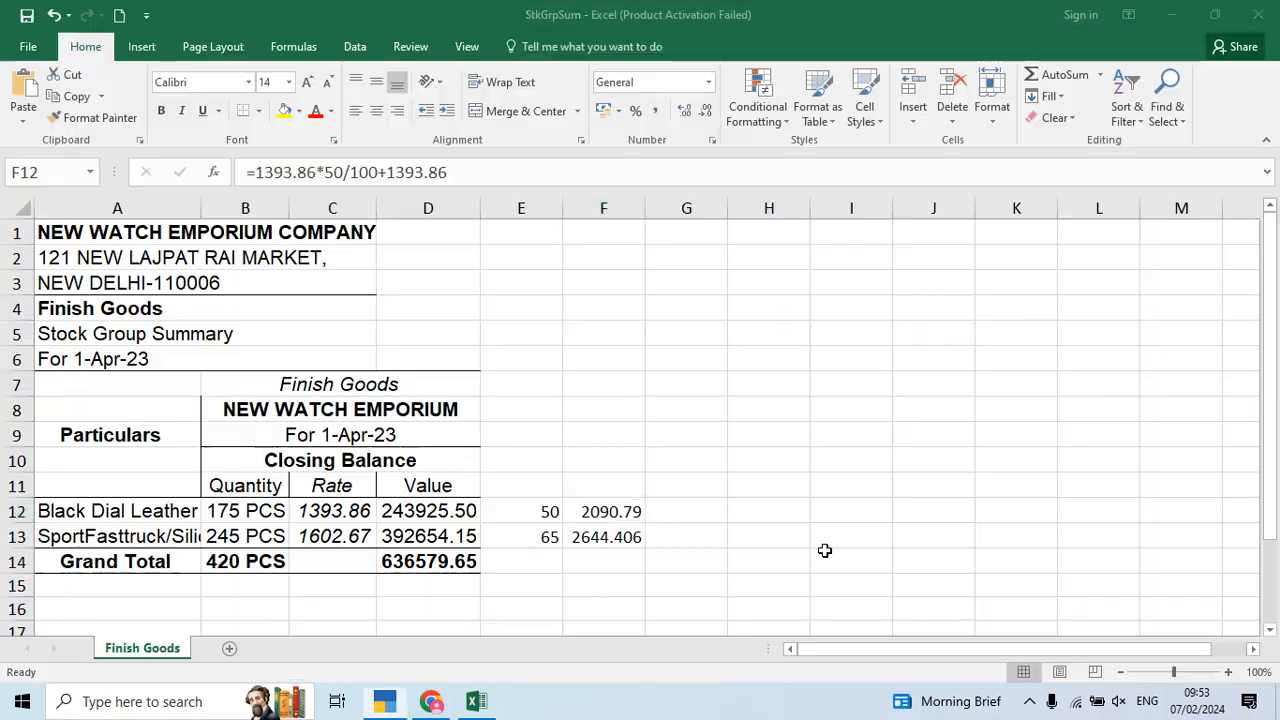
pyautogui.hotkey('alt', 'Tab')
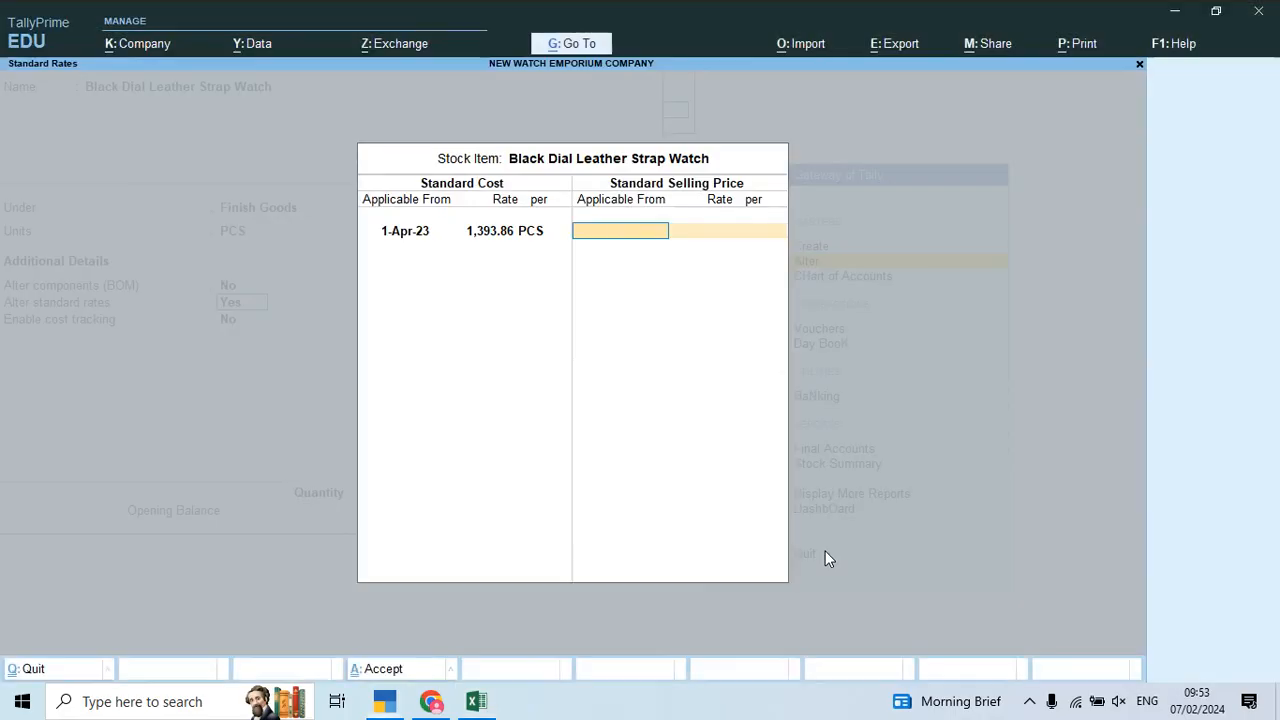
pyautogui.write('209')
pyautogui.press('BackSpace')
pyautogui.press('BackSpace')
pyautogui.press('BackSpace')
pyautogui.write('1')
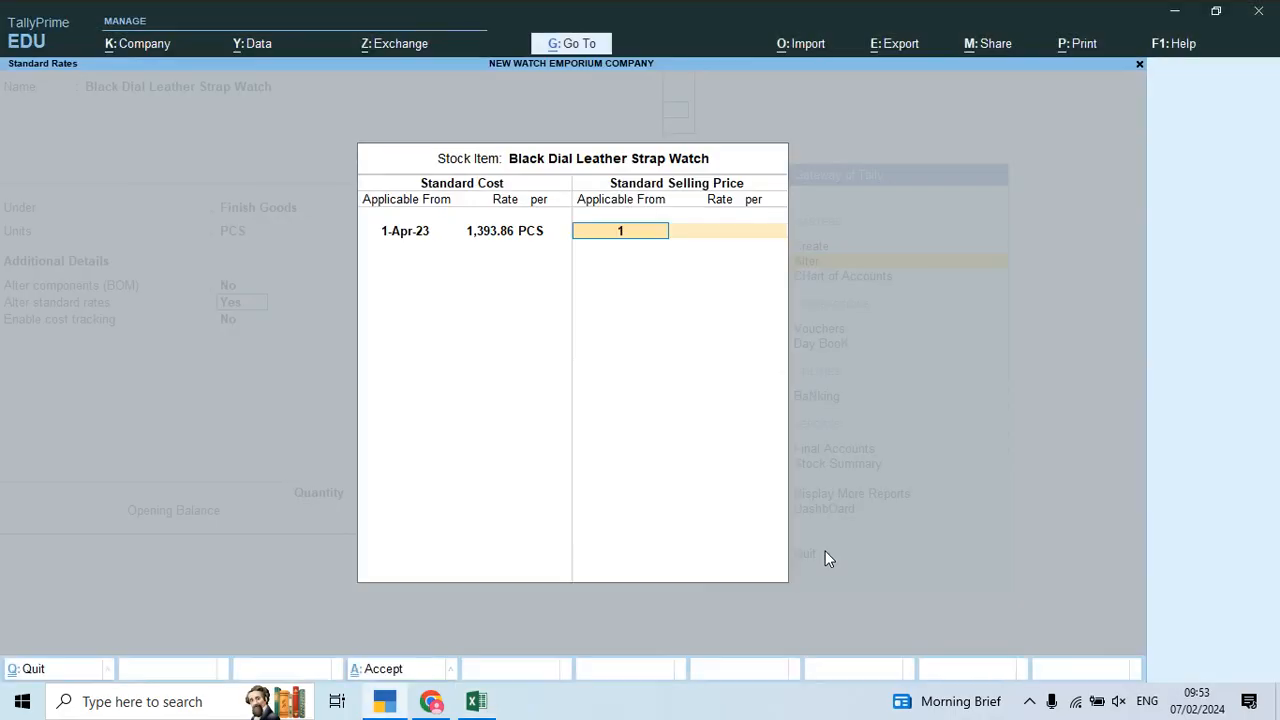
pyautogui.press('Return')
pyautogui.write('2090')
pyautogui.hotkey('alt', 'Tab')
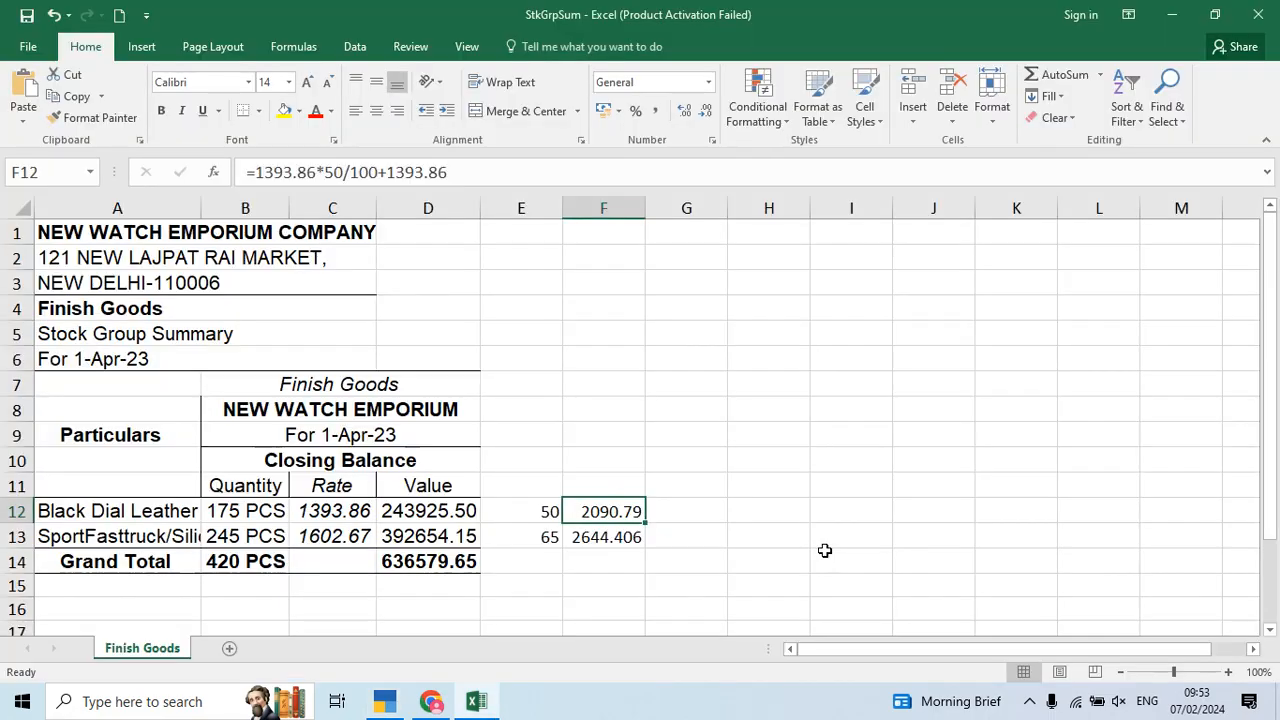
pyautogui.hotkey('alt', 'Tab')
pyautogui.write('.79')
pyautogui.press('Return')
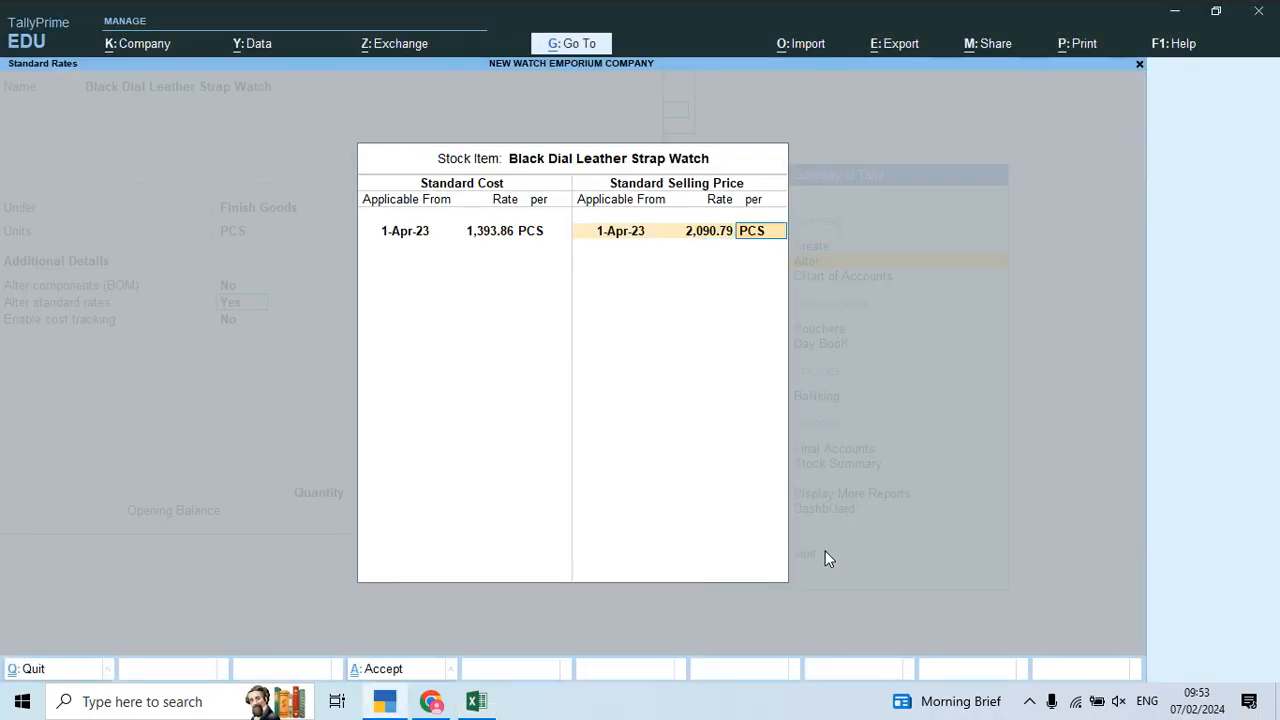
# - Recheck the selling rate against the Excel sheet, accept the standard rates and save the Black Dial Leather Strap Watch item
pyautogui.hotkey('alt', 'Tab')
pyautogui.hotkey('alt', 'Tab')
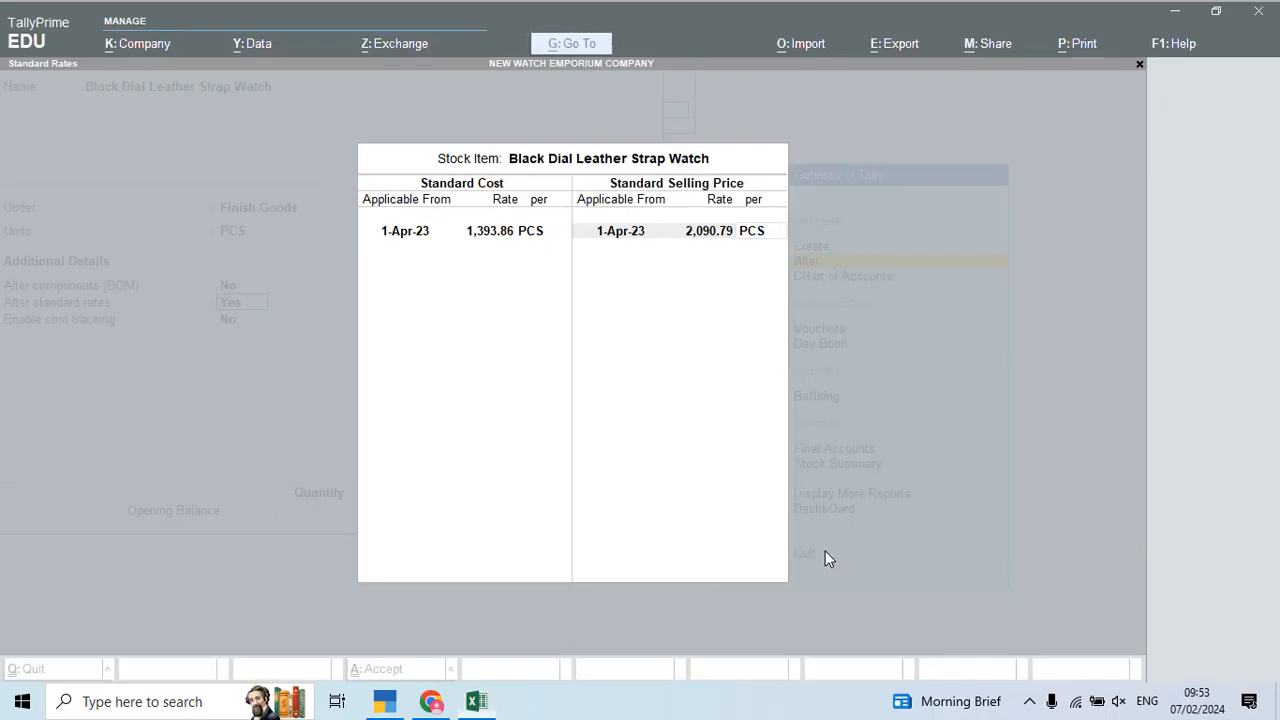
pyautogui.press('Return')
pyautogui.press('Return')
pyautogui.press('Return')
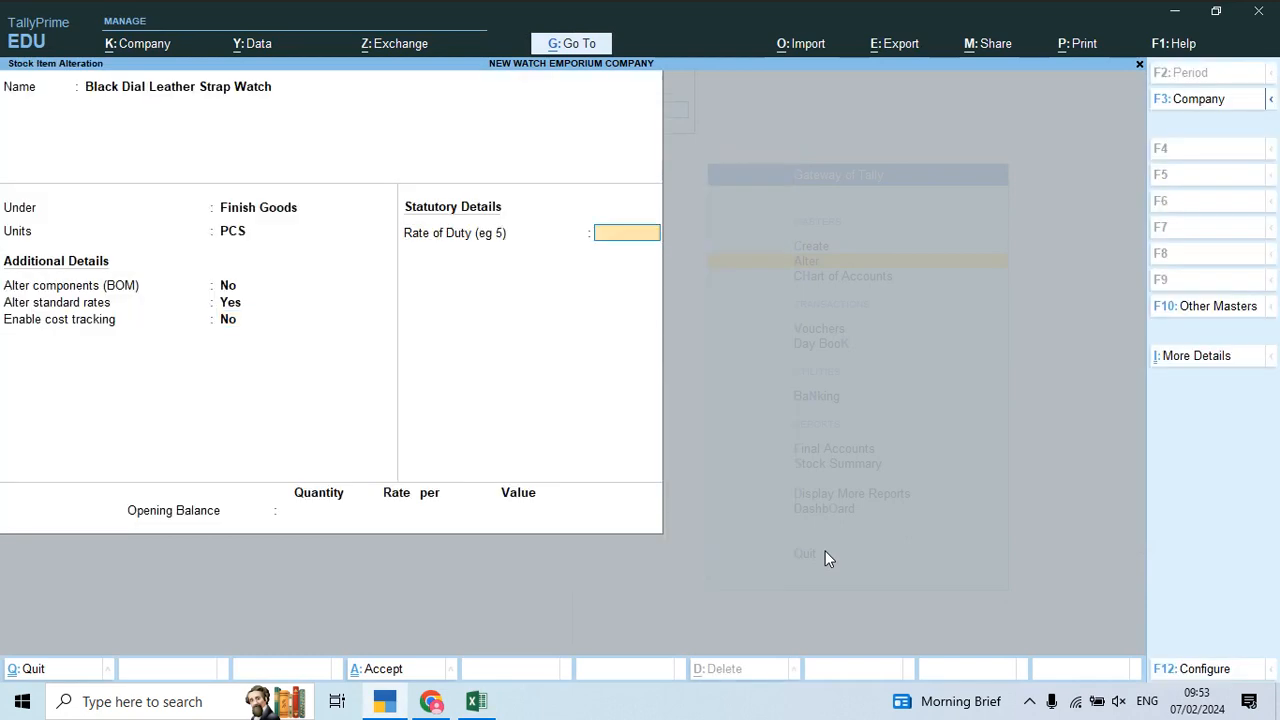
pyautogui.press('Return')
# - Open the SportFasttruck/Silicone/01 stock item for alteration and enable altering its standard rates
pyautogui.write('Spor')
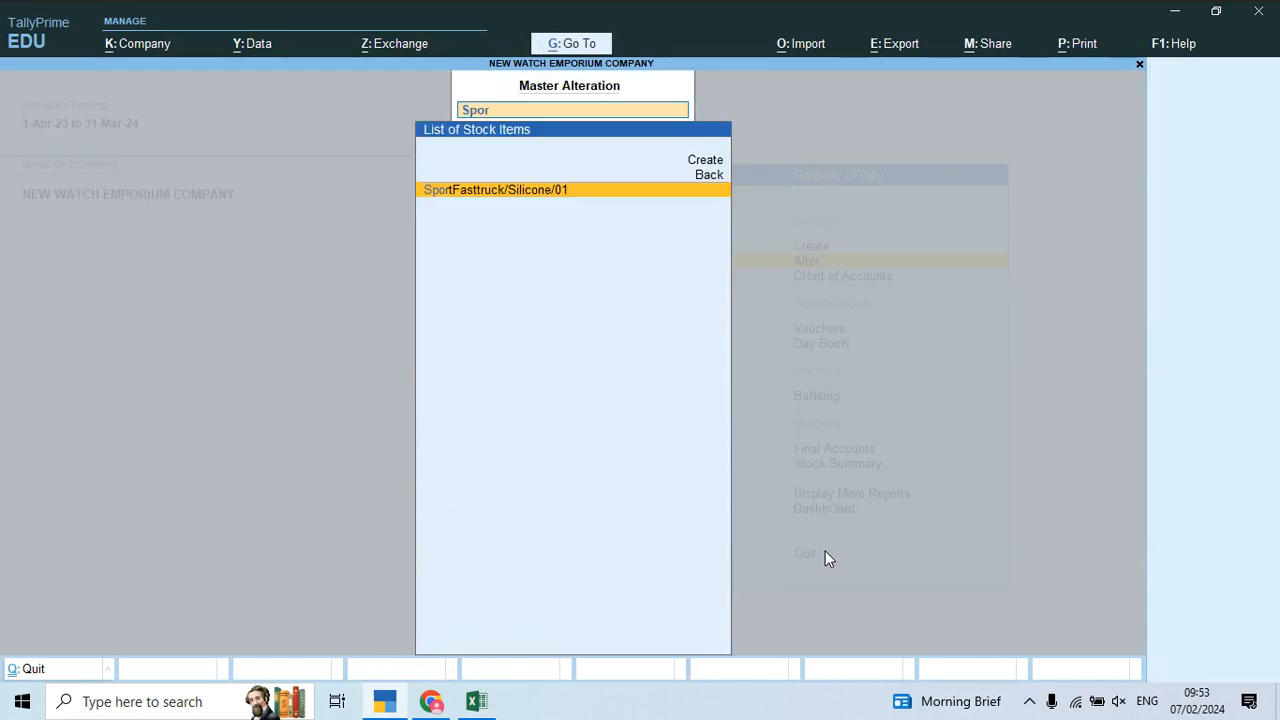
pyautogui.press('Return')
pyautogui.press('Return')
pyautogui.press('Return')
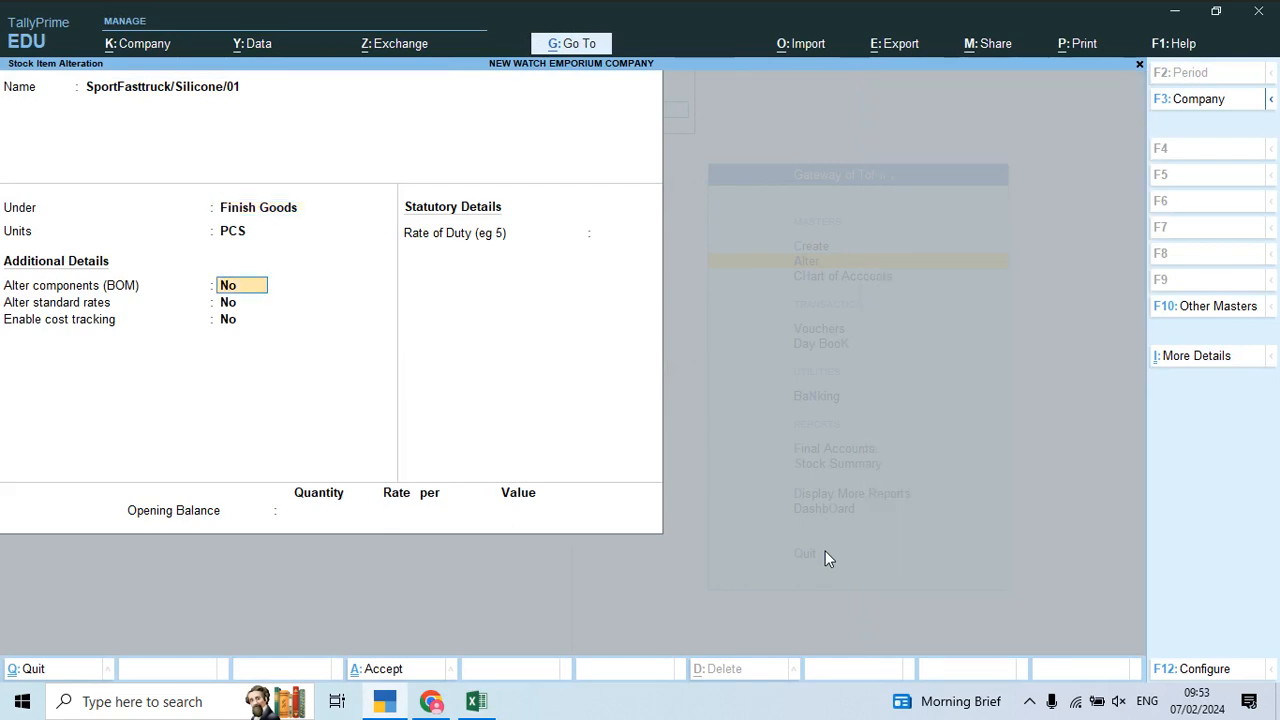
pyautogui.press('Return')
pyautogui.write('y')
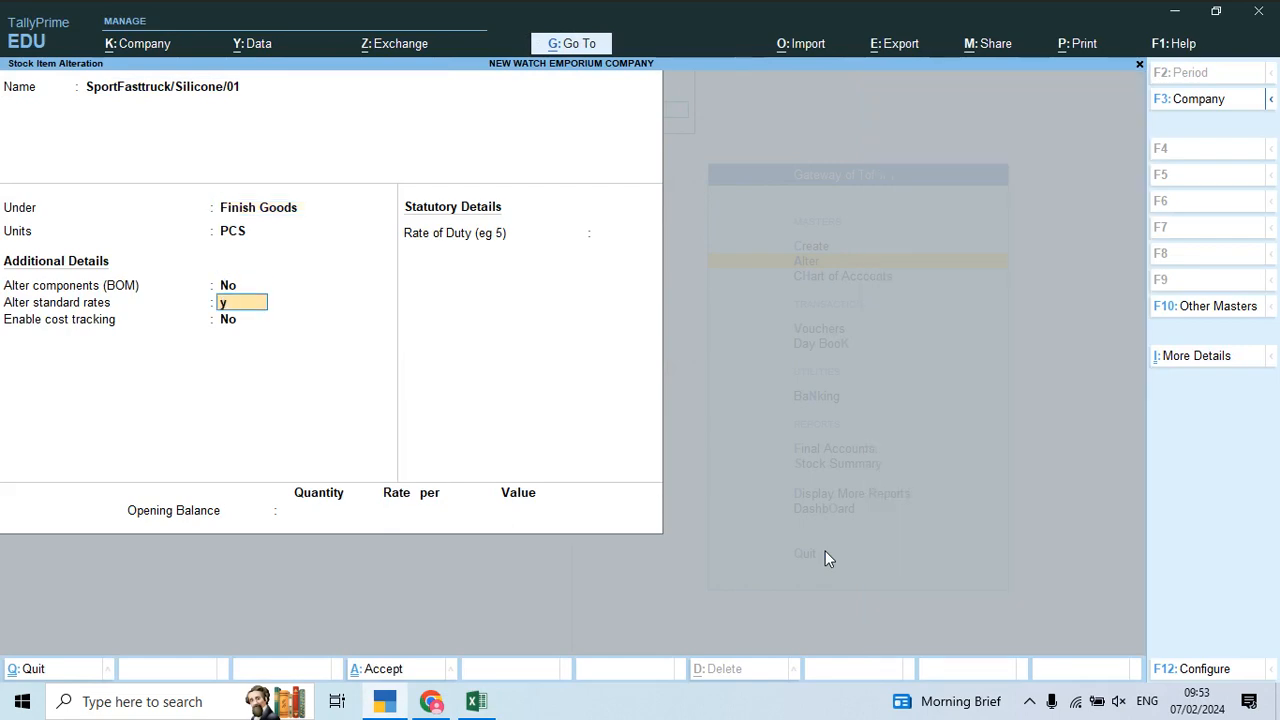
pyautogui.press('Return')
# - Set the SportFasttruck/Silicone/01 standard cost to 1602.67 per PCS from 1-Apr-23, taking the rate from the Excel sheet
pyautogui.hotkey('alt', 'Tab')
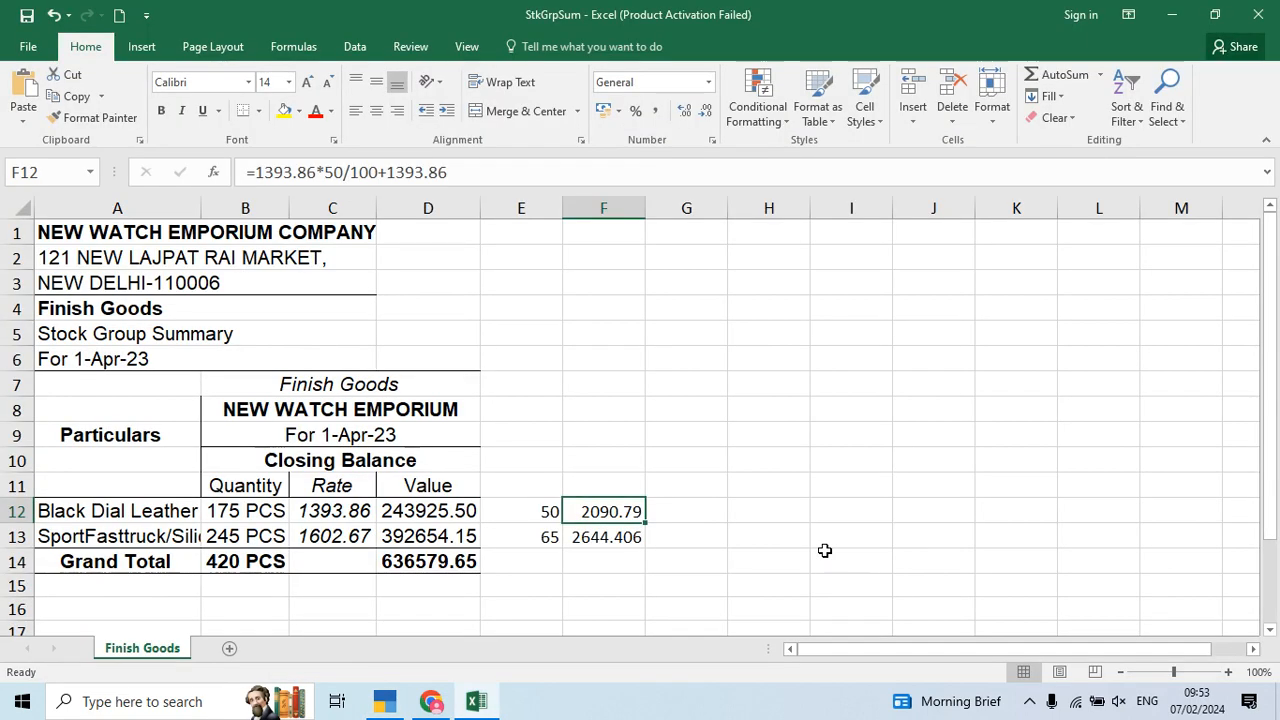
pyautogui.press('Left')
pyautogui.hotkey('alt', 'Tab')
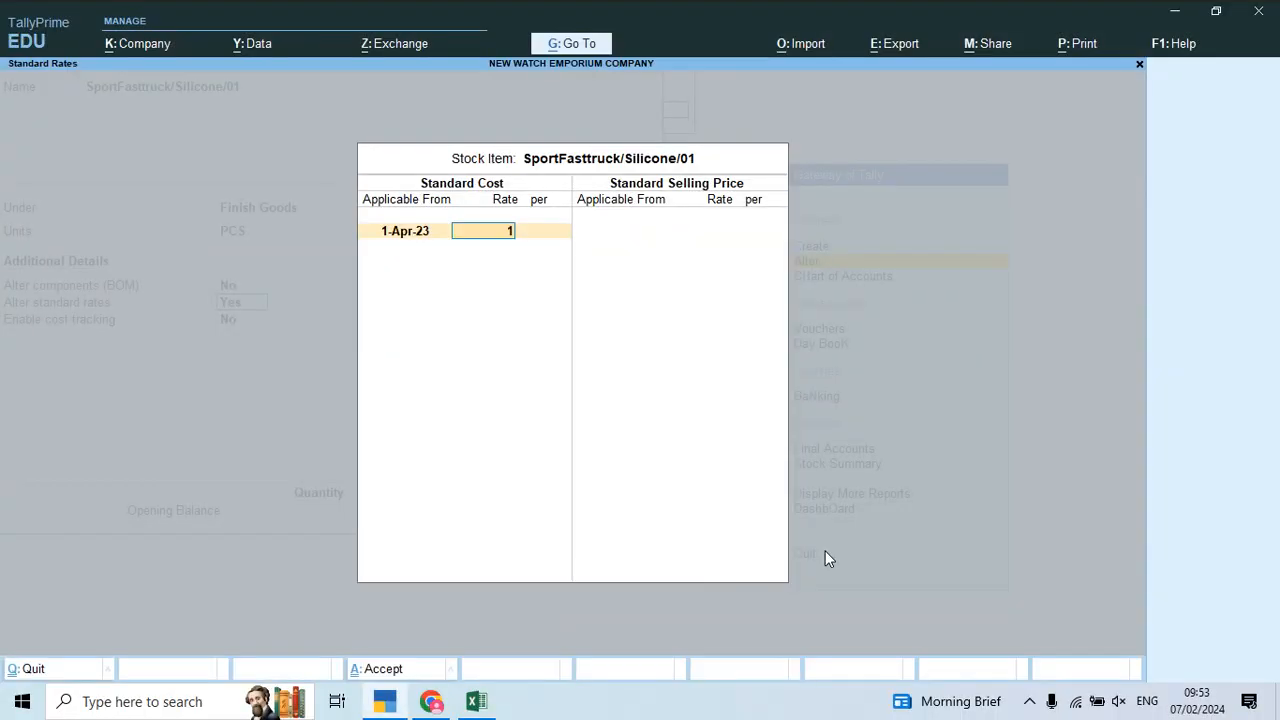
pyautogui.write('1602.')
pyautogui.hotkey('alt', 'Tab')
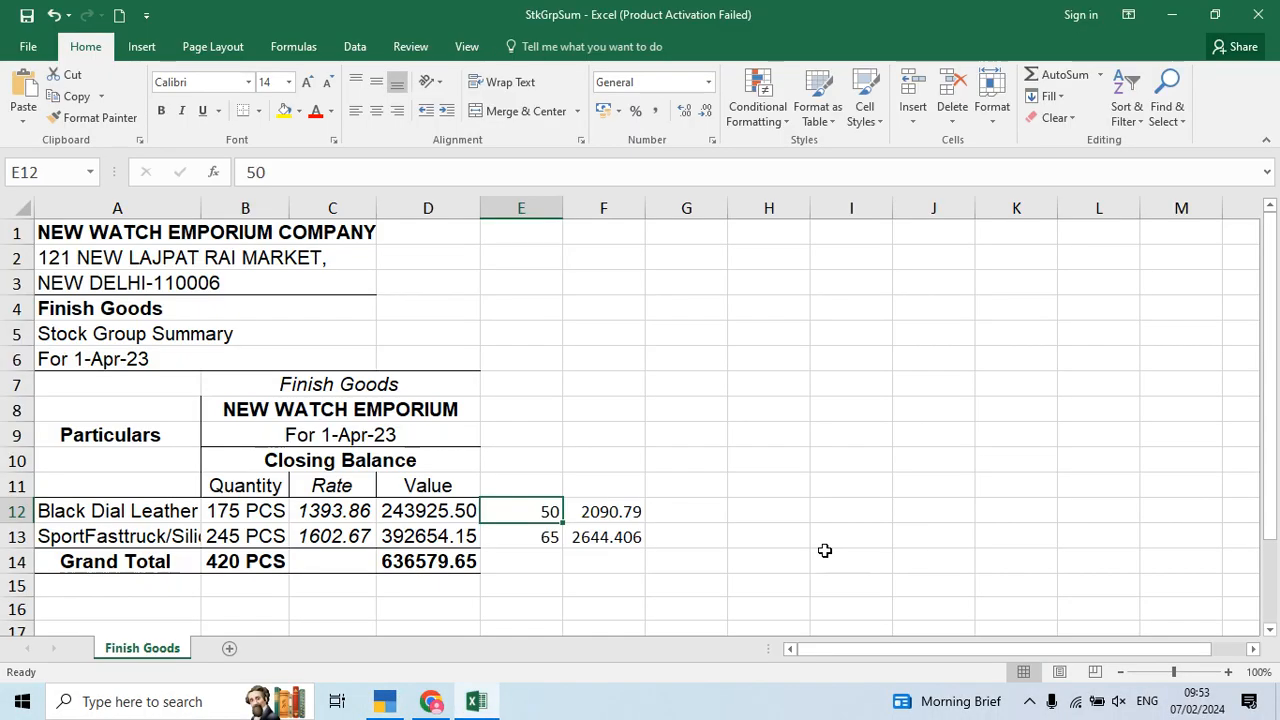
pyautogui.hotkey('alt', 'Tab')
pyautogui.write('.67')
pyautogui.press('Return')
pyautogui.press('Return')
# - Set the SportFasttruck/Silicone/01 standard selling price to 2644.406 from 1-Apr-23, using the rate calculated in Excel
pyautogui.press('Return')
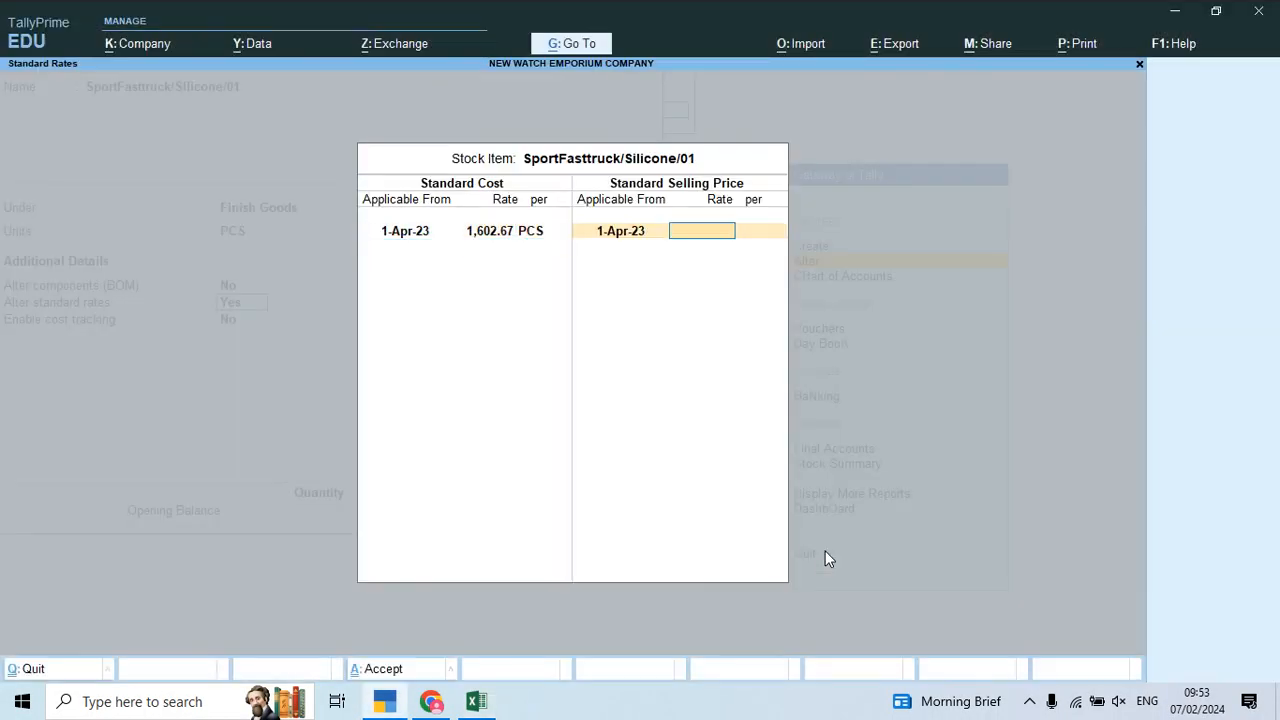
pyautogui.hotkey('alt', 'Tab')
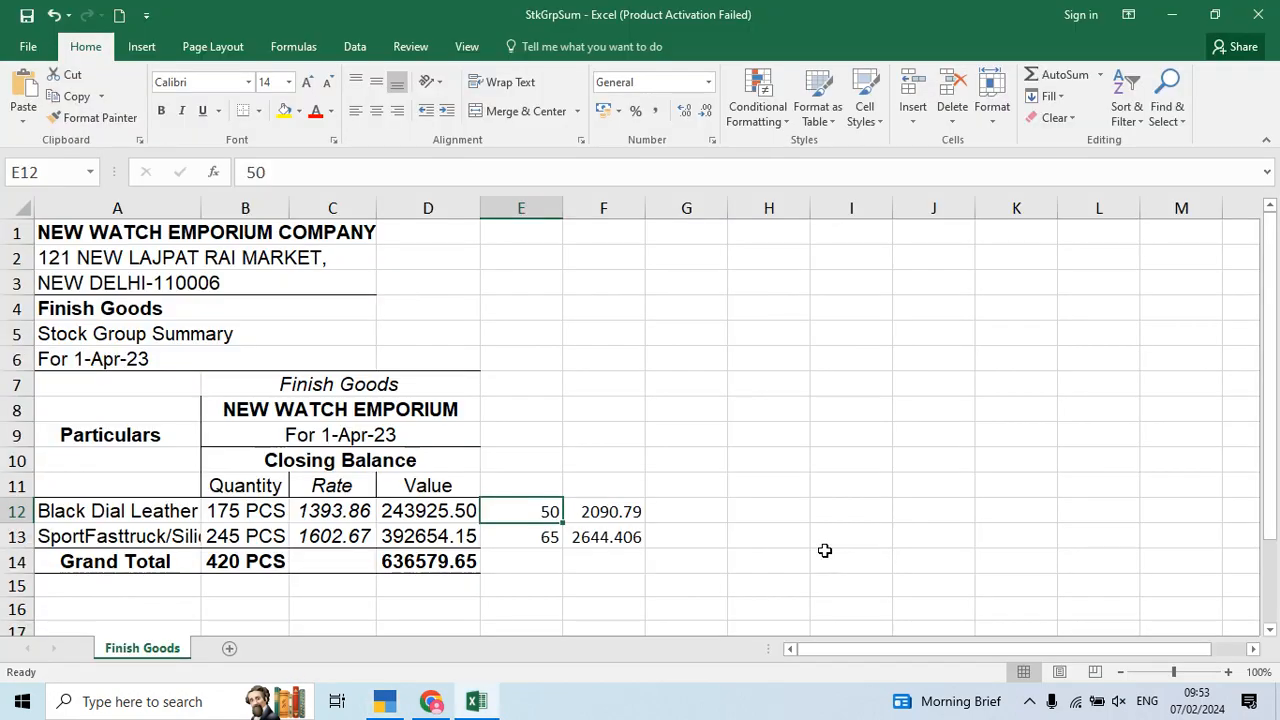
pyautogui.hotkey('alt', 'Tab')
pyautogui.write('26')
pyautogui.hotkey('alt', 'Tab')
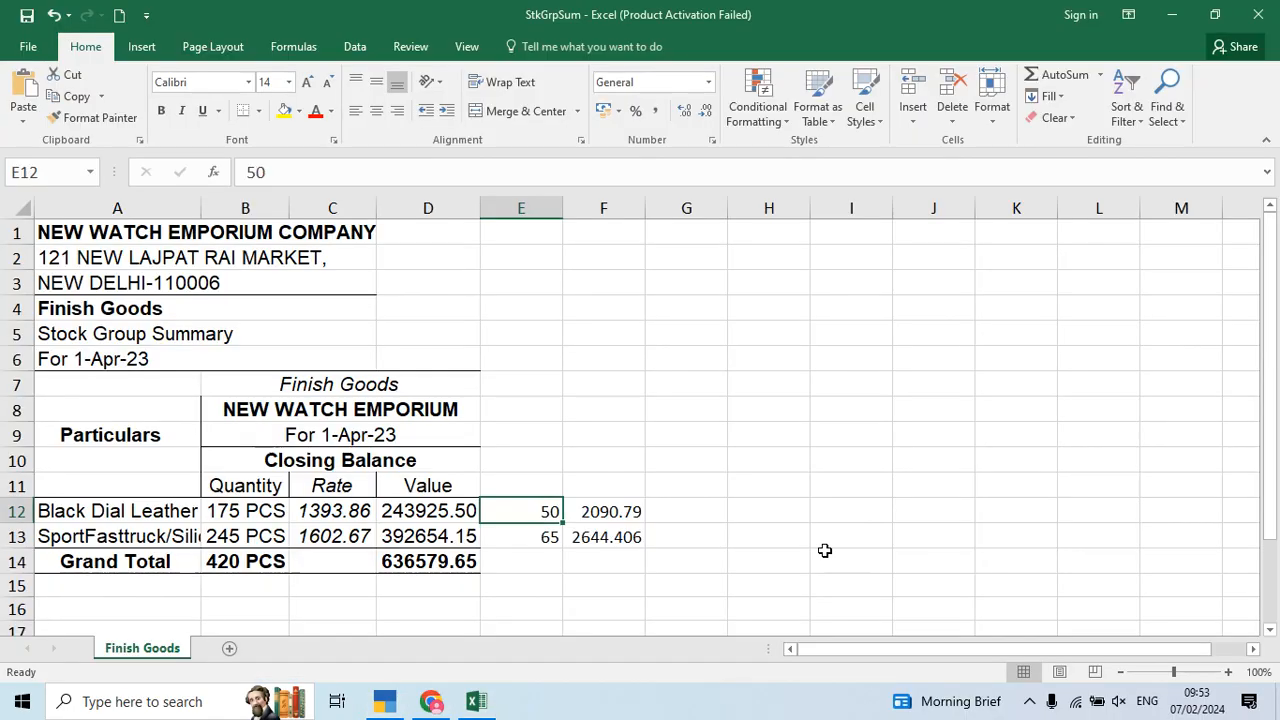
pyautogui.hotkey('alt', 'Tab')
pyautogui.write('44')
pyautogui.hotkey('alt', 'Tab')
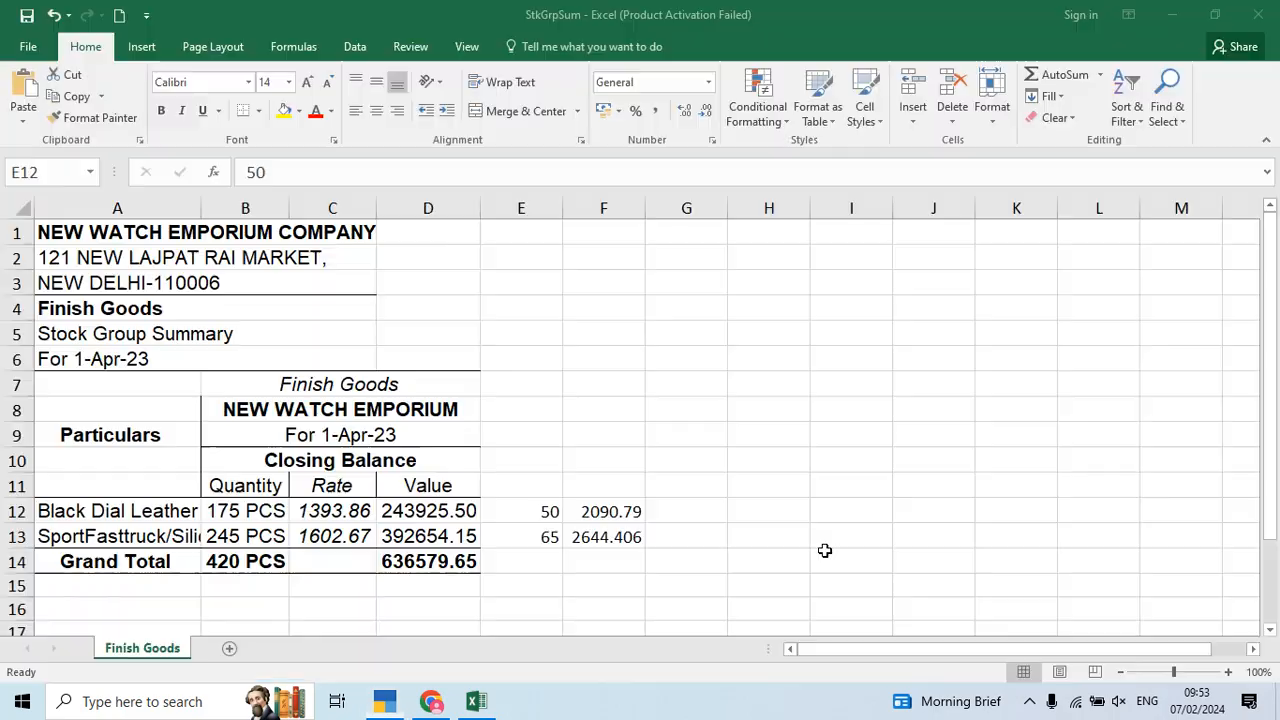
pyautogui.hotkey('alt', 'Tab')
pyautogui.write('.41')
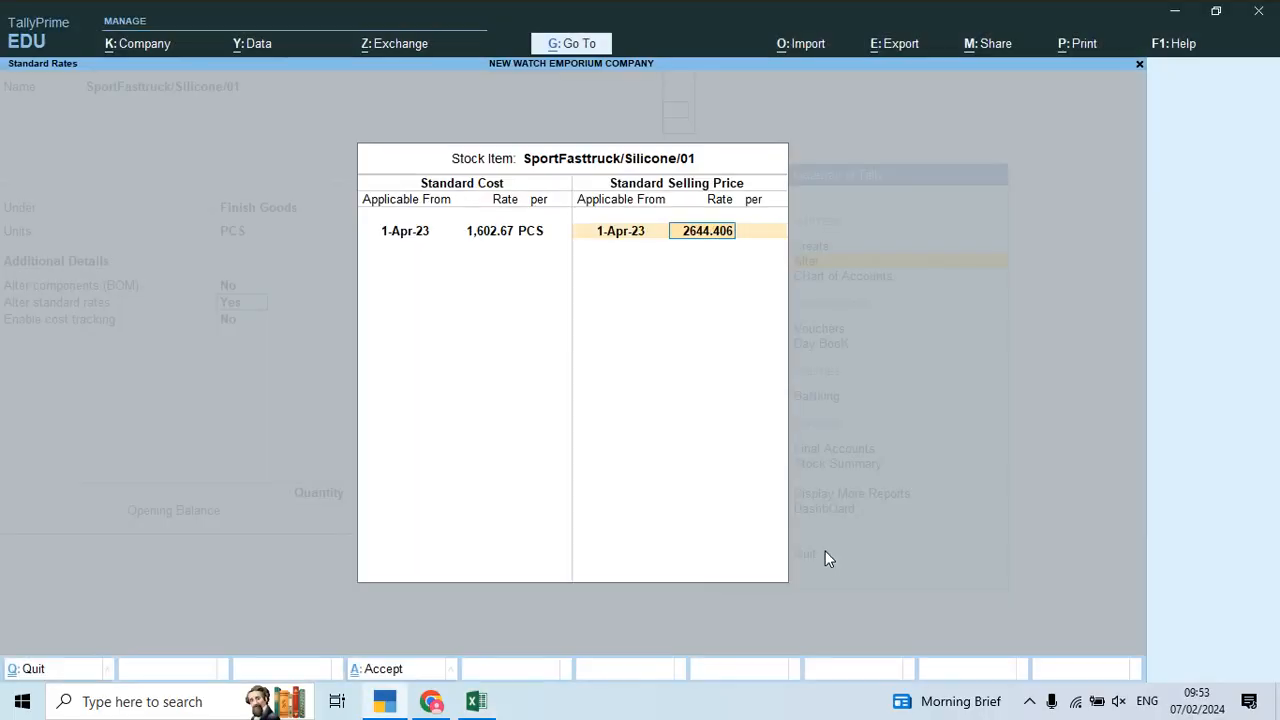
# - Accept the standard rates, save the SportFasttruck/Silicone/01 item and return to the Gateway of Tally
pyautogui.press('Return')
pyautogui.press('Return')
pyautogui.press('Return')
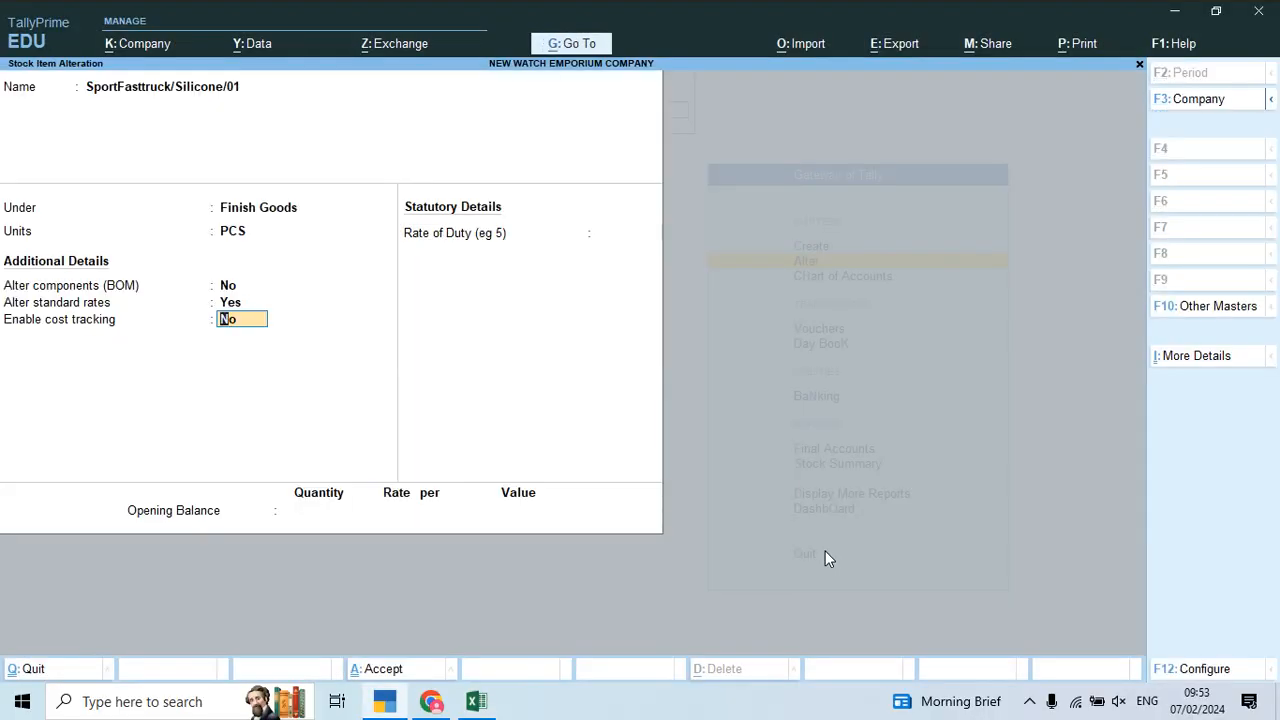
pyautogui.press('Return')
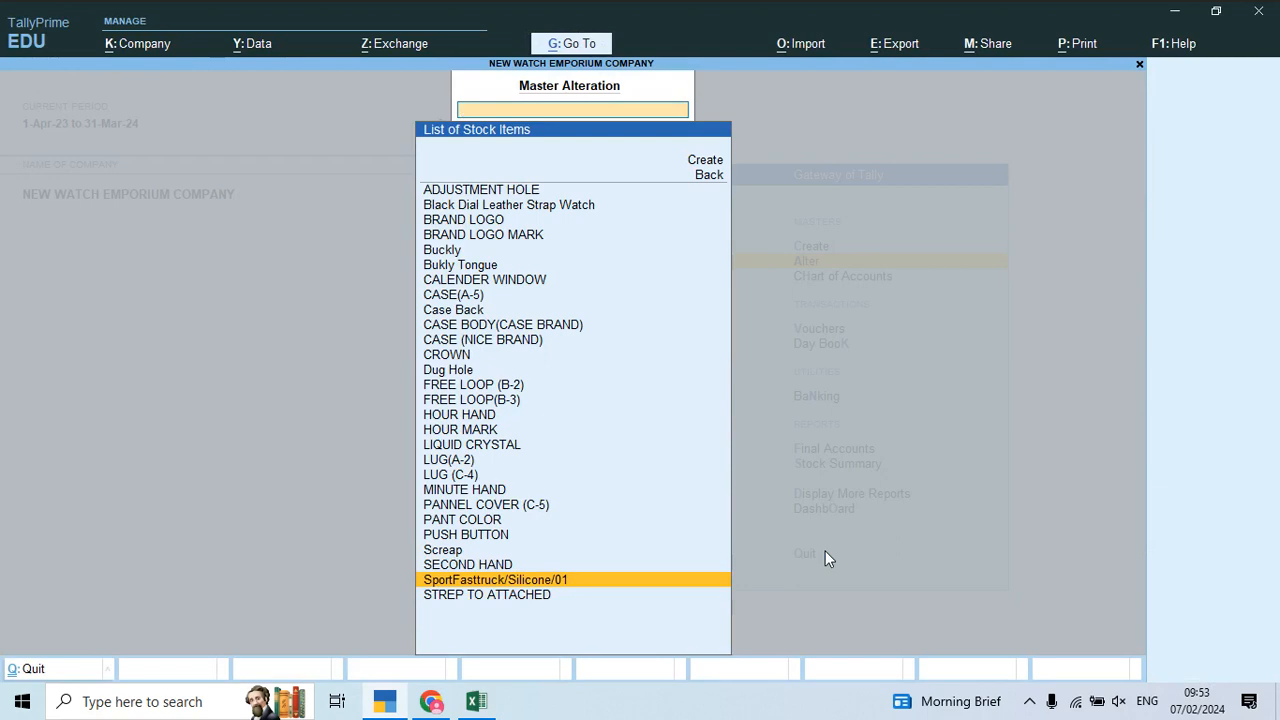
pyautogui.press('Escape')
pyautogui.press('Escape')
# - Start a new Sales voucher from the Gateway of Tally
pyautogui.press('Down')
pyautogui.press('Down')
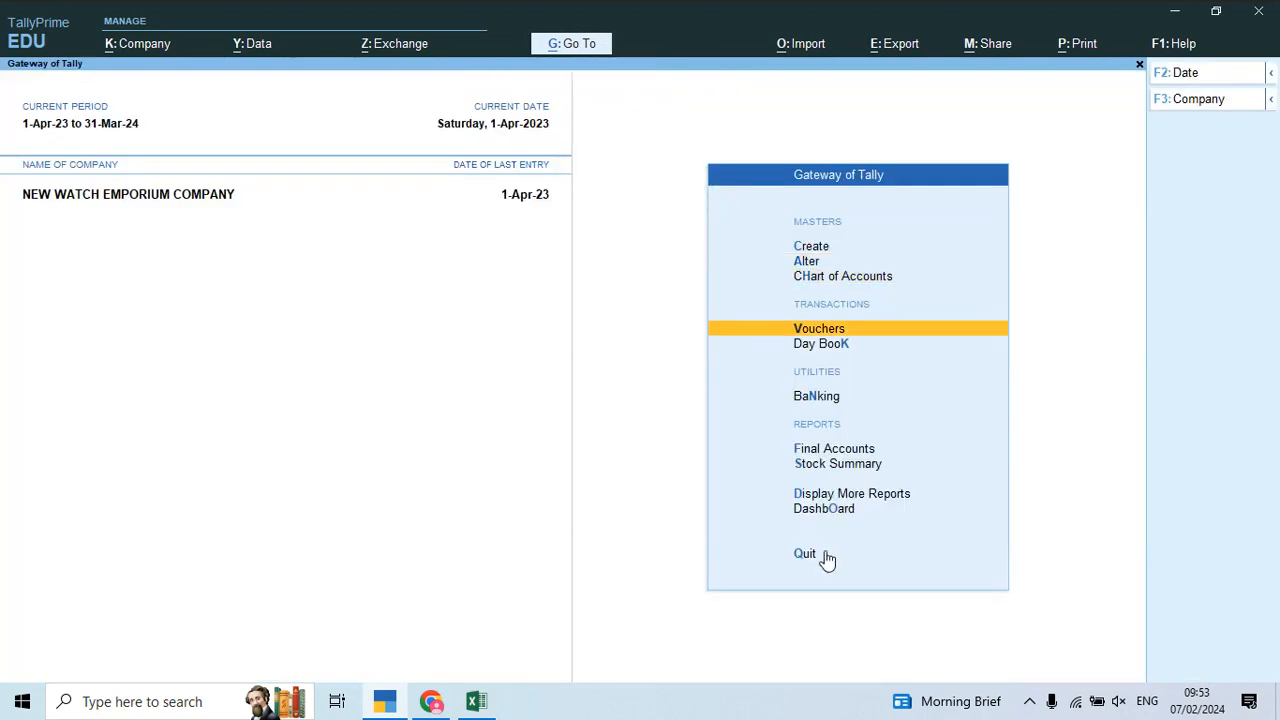
pyautogui.press('Return')
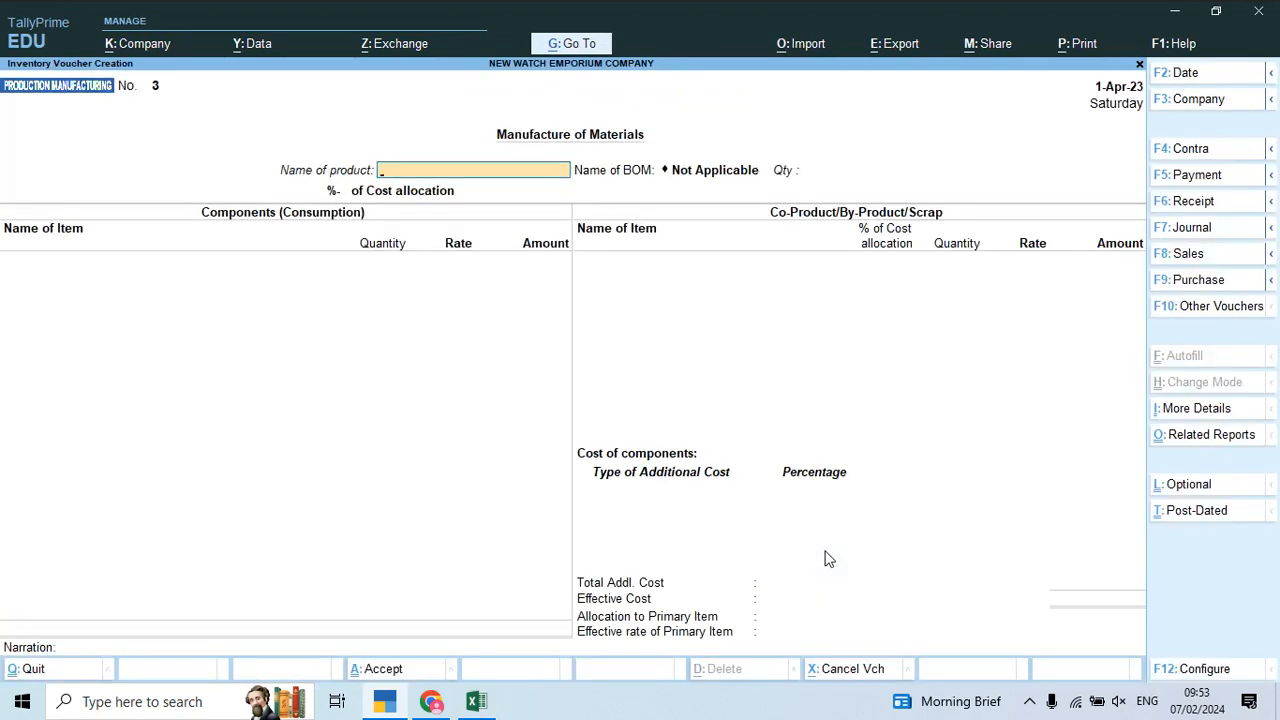
pyautogui.press('F8')
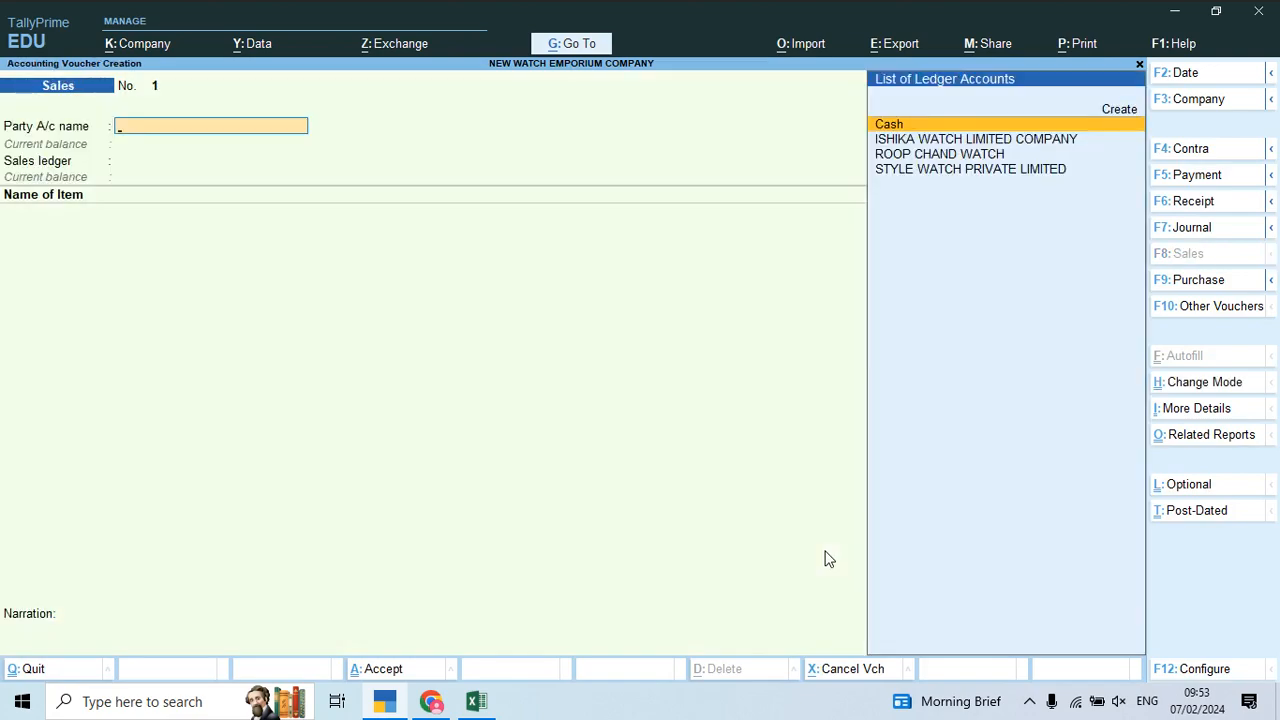
# - Switch to Excel and close the StkGrpSum workbook without saving it
pyautogui.hotkey('alt', 'Tab')
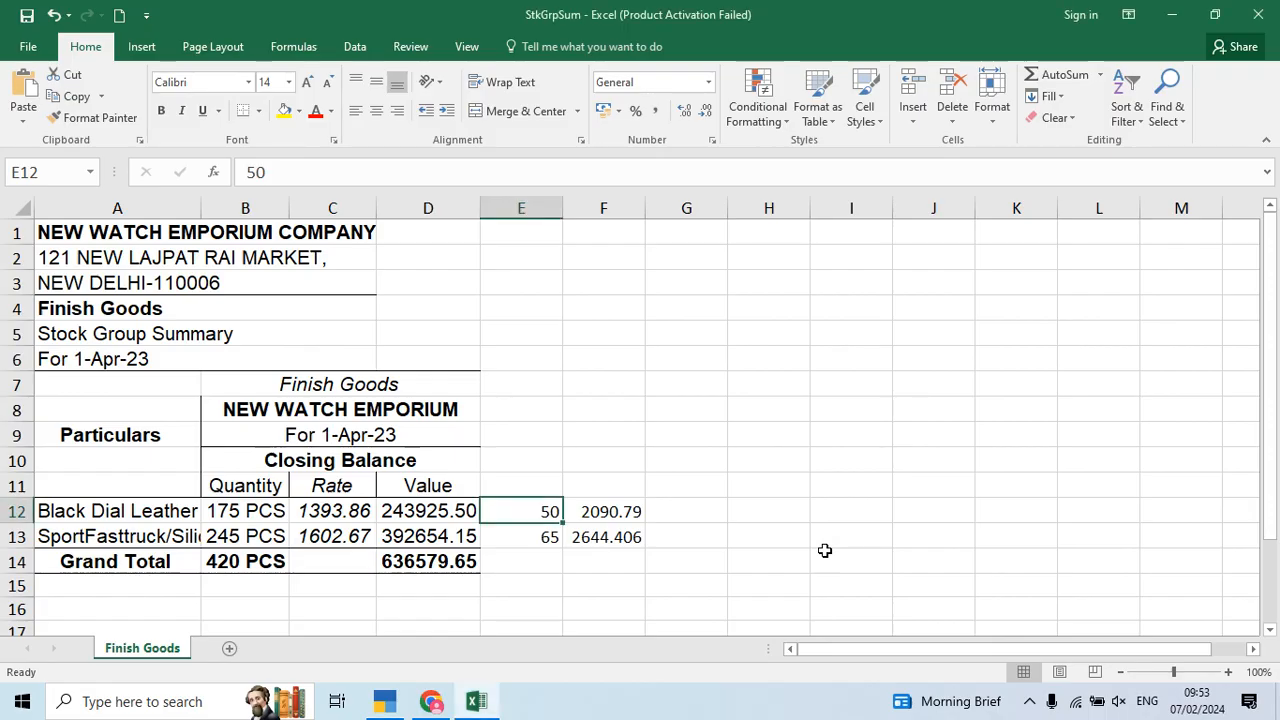
pyautogui.hotkey('alt', 'F4')
pyautogui.press('Tab')
pyautogui.press('Return')
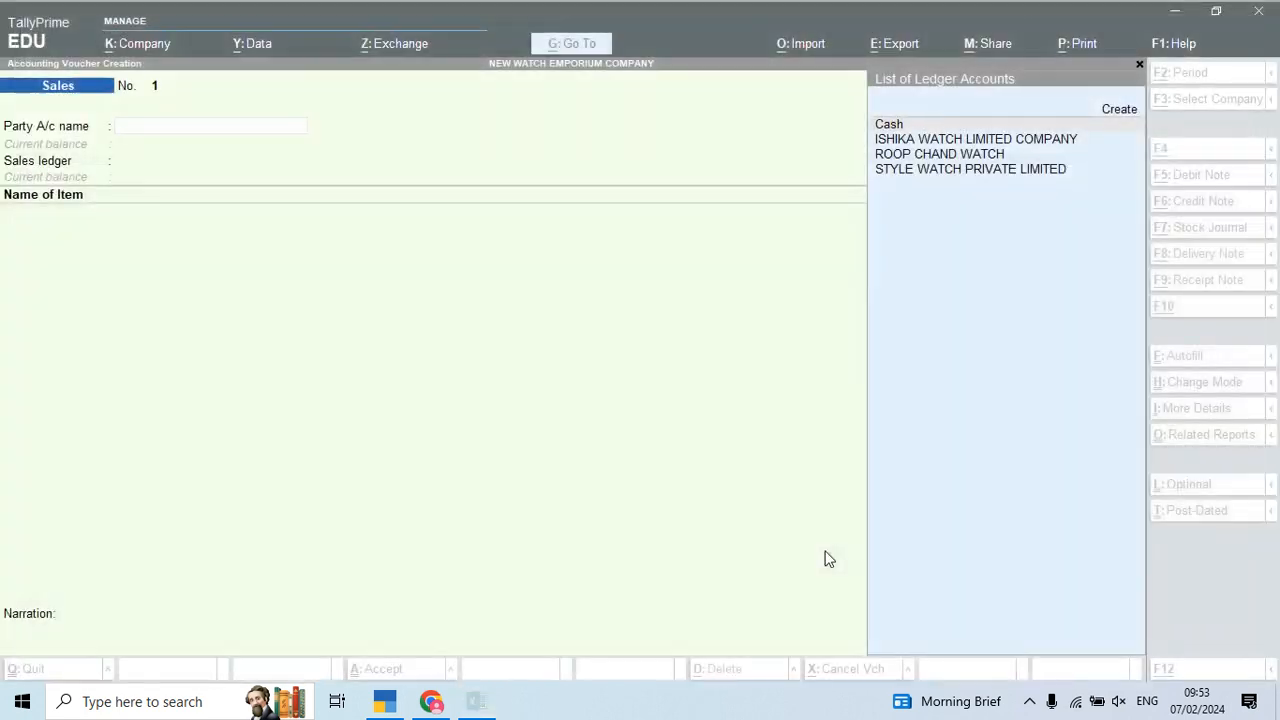
# - Read the party details on the invoice in the browser's PDF and open a new party ledger from the TallyPrime sales voucher
pyautogui.hotkey('alt', 'Tab')
pyautogui.scroll(2, 828, 560)
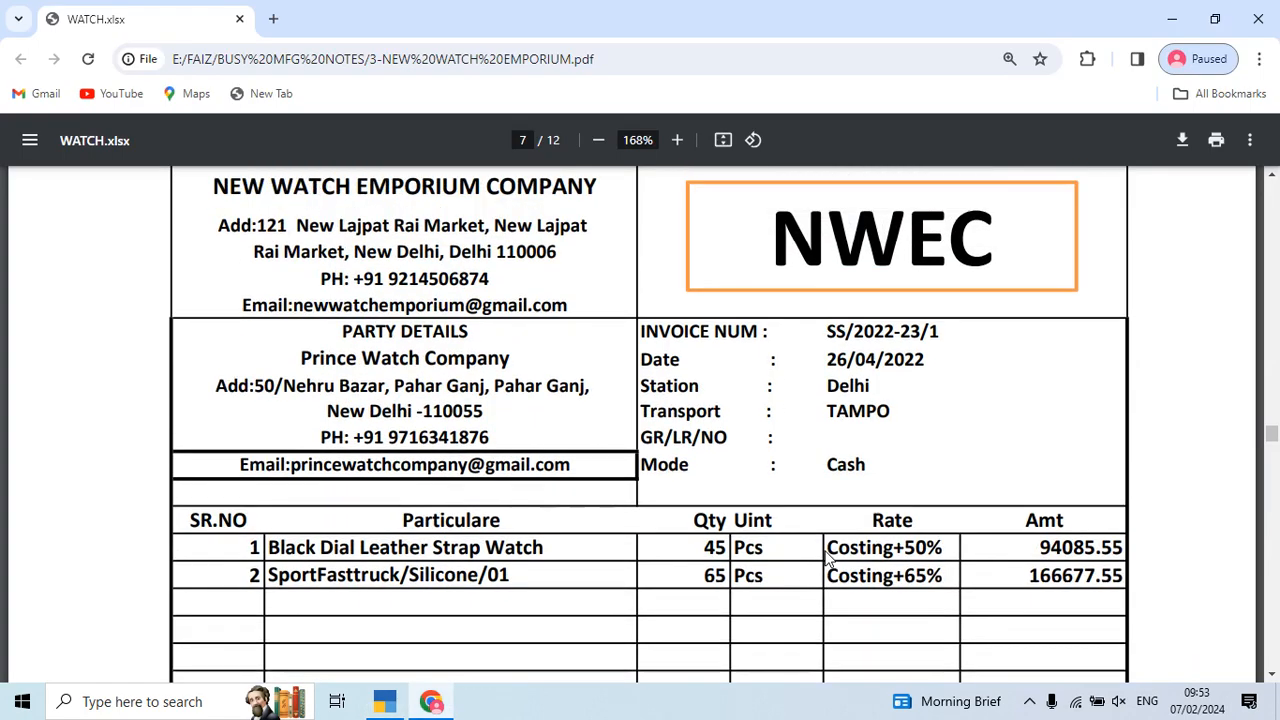
pyautogui.hotkey('alt', 'Tab')
pyautogui.hotkey('alt', 'c')
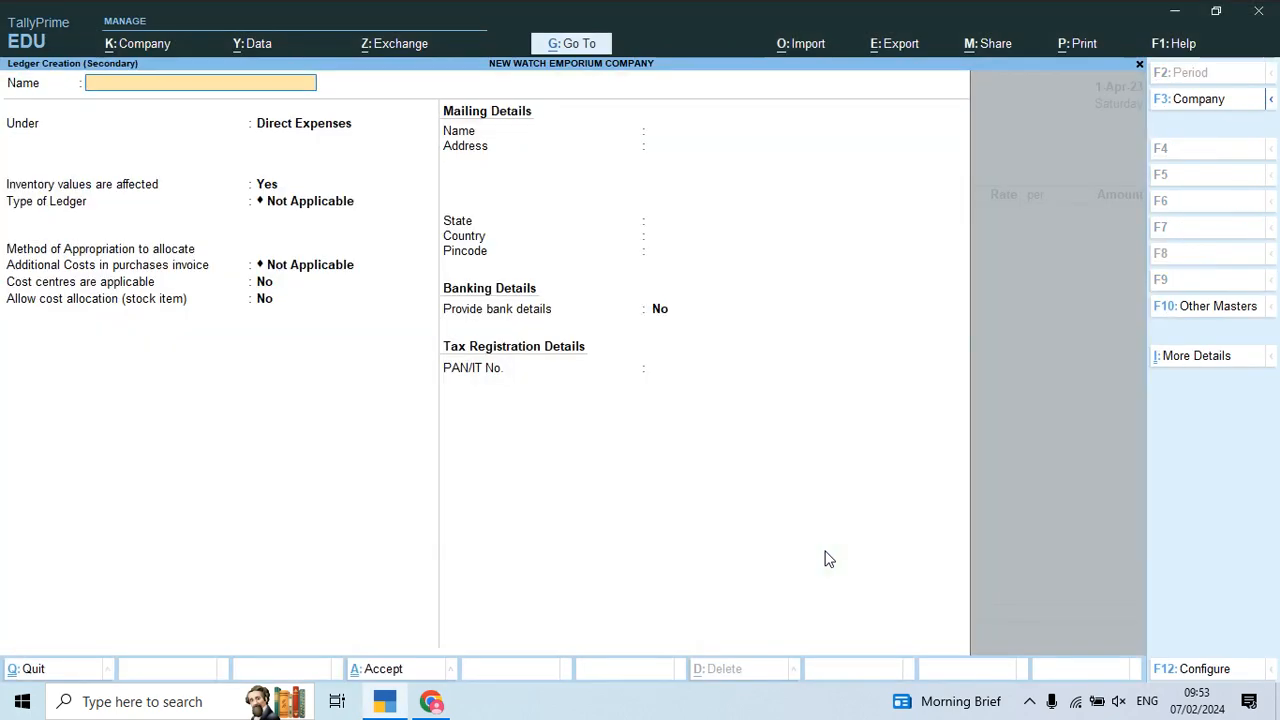
pyautogui.hotkey('alt', 'Tab')
pyautogui.hotkey('alt', 'Tab')
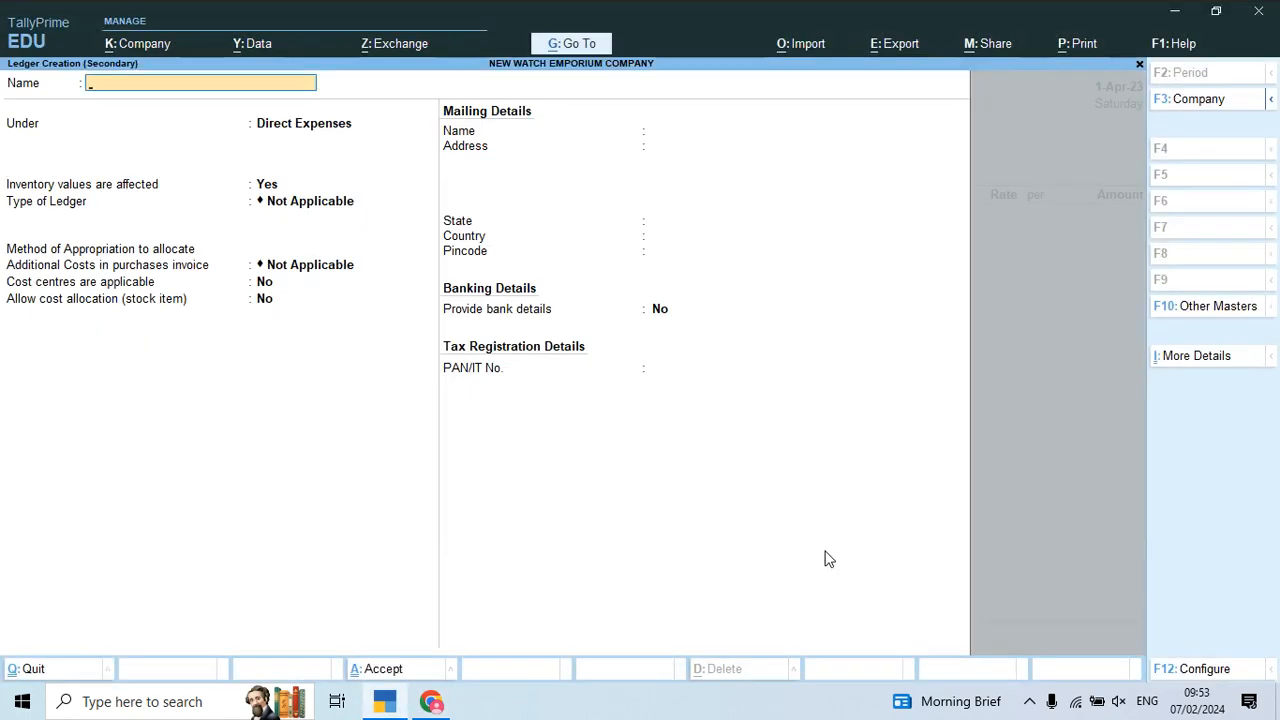
# - Name the new party ledger Prince Watch Company, place it under Sundry Debtors without cost centres and save it
pyautogui.write('Prince Watch Comp')
pyautogui.write('any')
pyautogui.press('Return')
pyautogui.write('Sun')
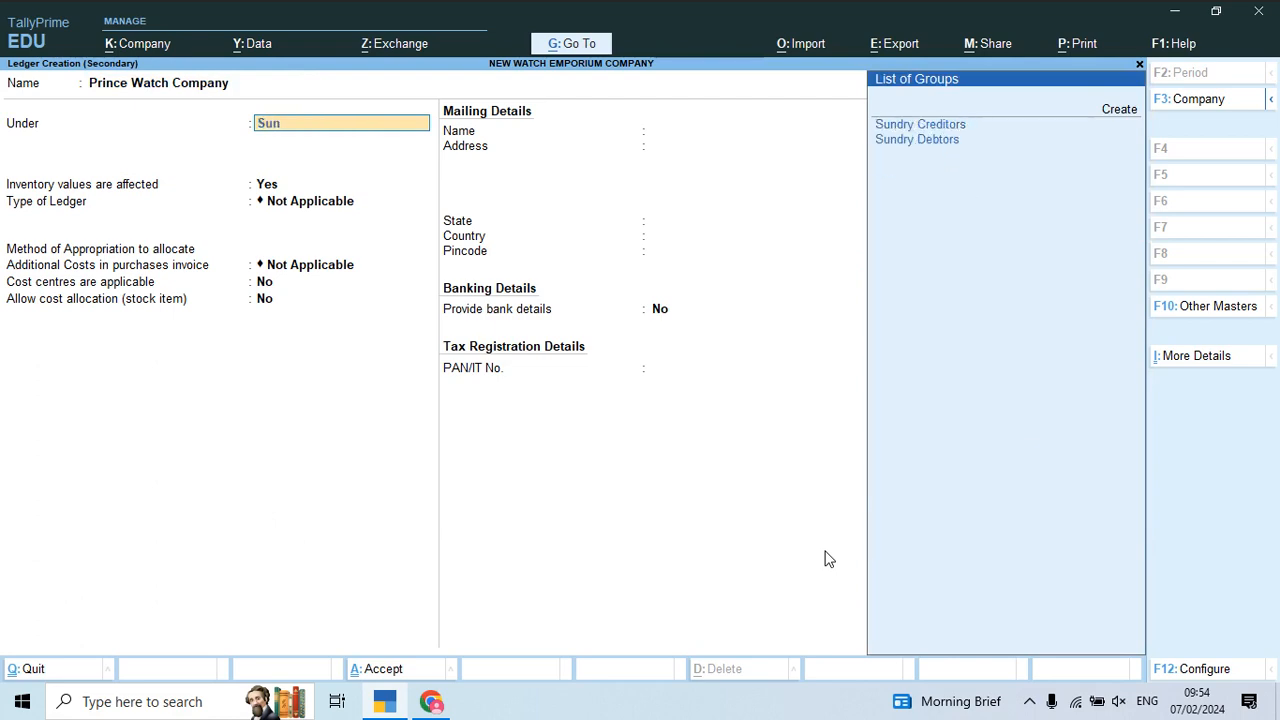
pyautogui.press('Down')
pyautogui.press('Return')
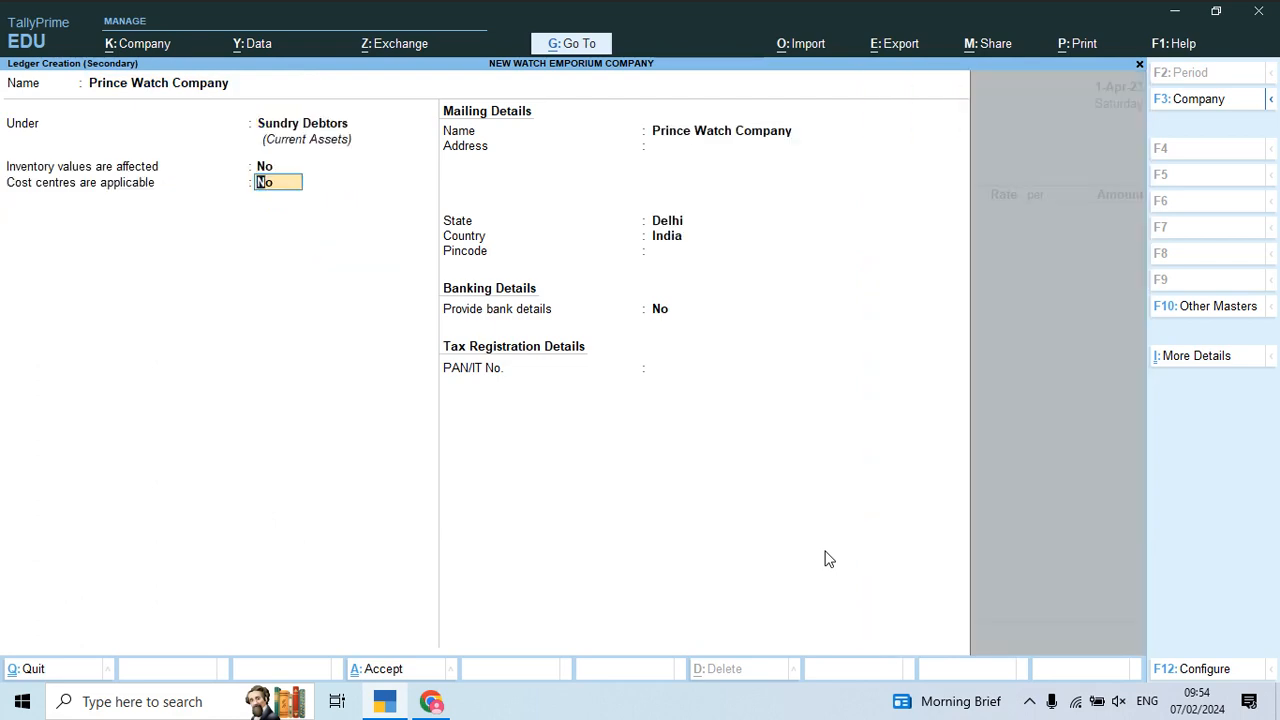
pyautogui.press('Return')
pyautogui.hotkey('ctrl', 'a')
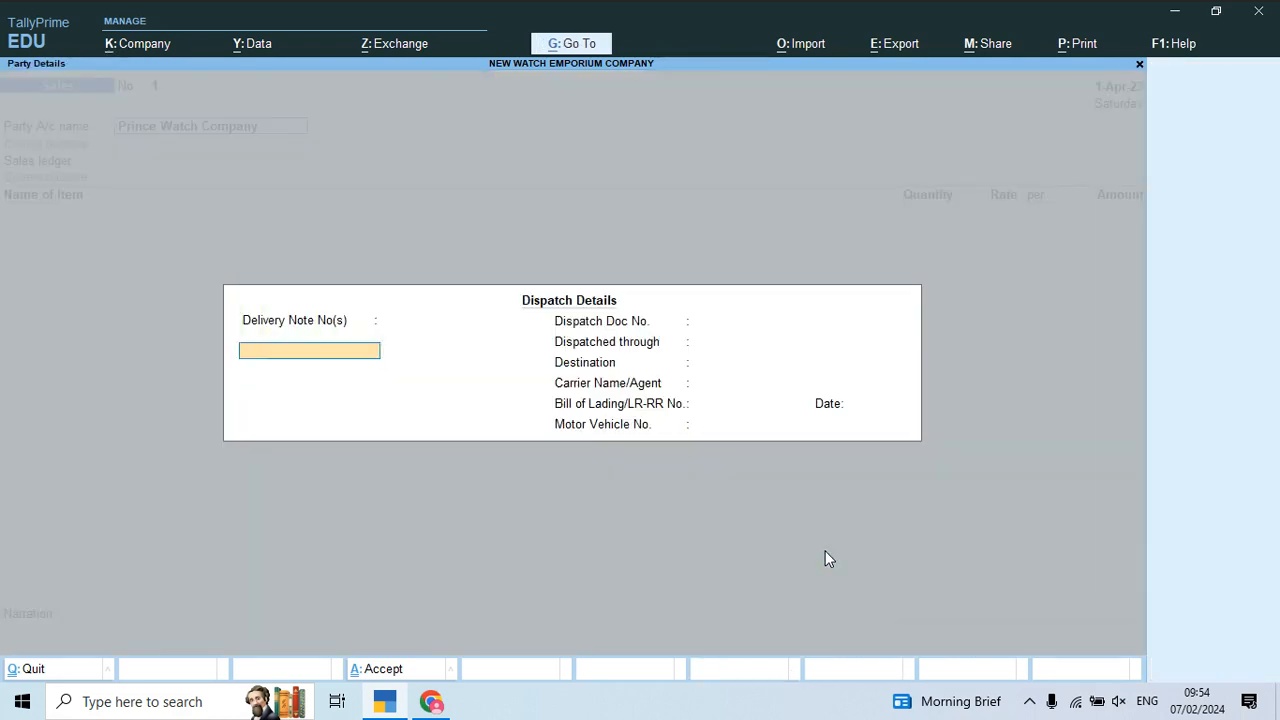
# - Accept the blank dispatch details and the party details, and choose SALES ACCOUNT as the sales ledger
pyautogui.hotkey('ctrl', 'a')
pyautogui.hotkey('ctrl', 'a')
pyautogui.press('Return')
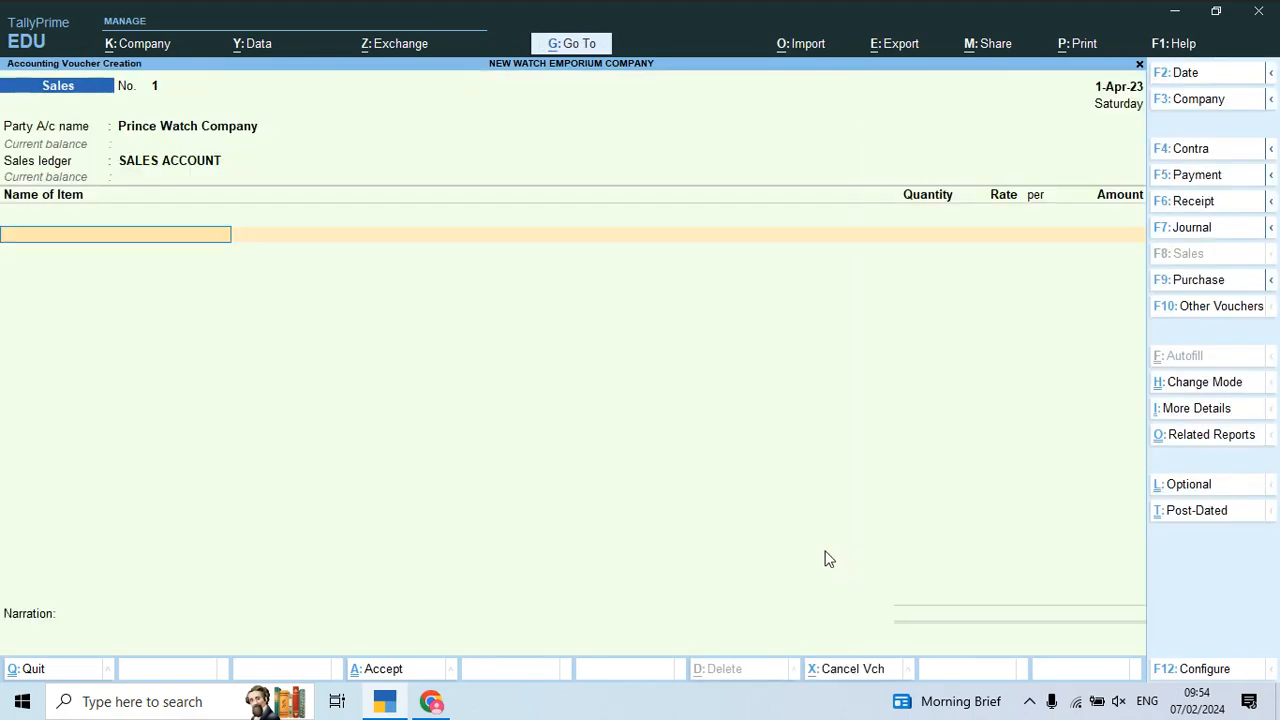
# - Check the first item on the invoice PDF in the browser and enter 45 PCS of Black Dial Leather Strap Watch at its standard rate
pyautogui.hotkey('alt', 'Tab')
pyautogui.scroll(-1, 826, 558)
pyautogui.hotkey('alt', 'Tab')
pyautogui.write('Bl')
pyautogui.press('Return')
pyautogui.hotkey('alt', 'Tab')
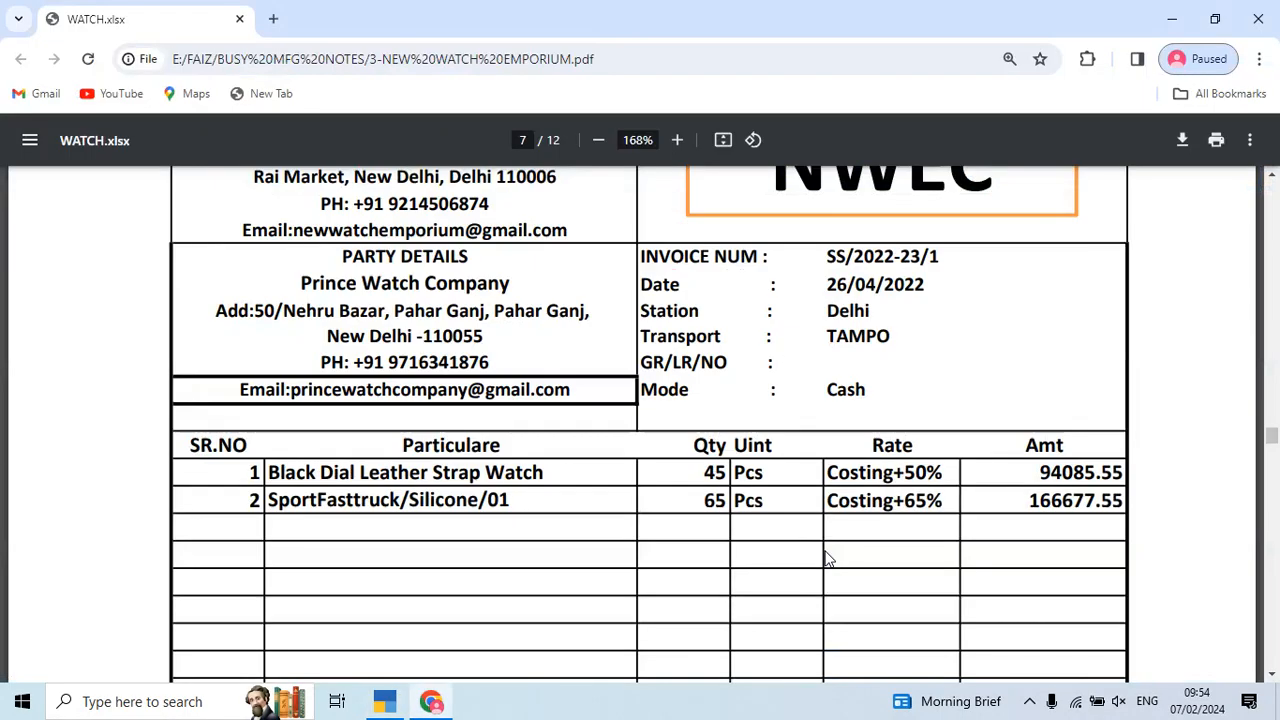
pyautogui.hotkey('alt', 'Tab')
pyautogui.write('45')
pyautogui.press('Return')
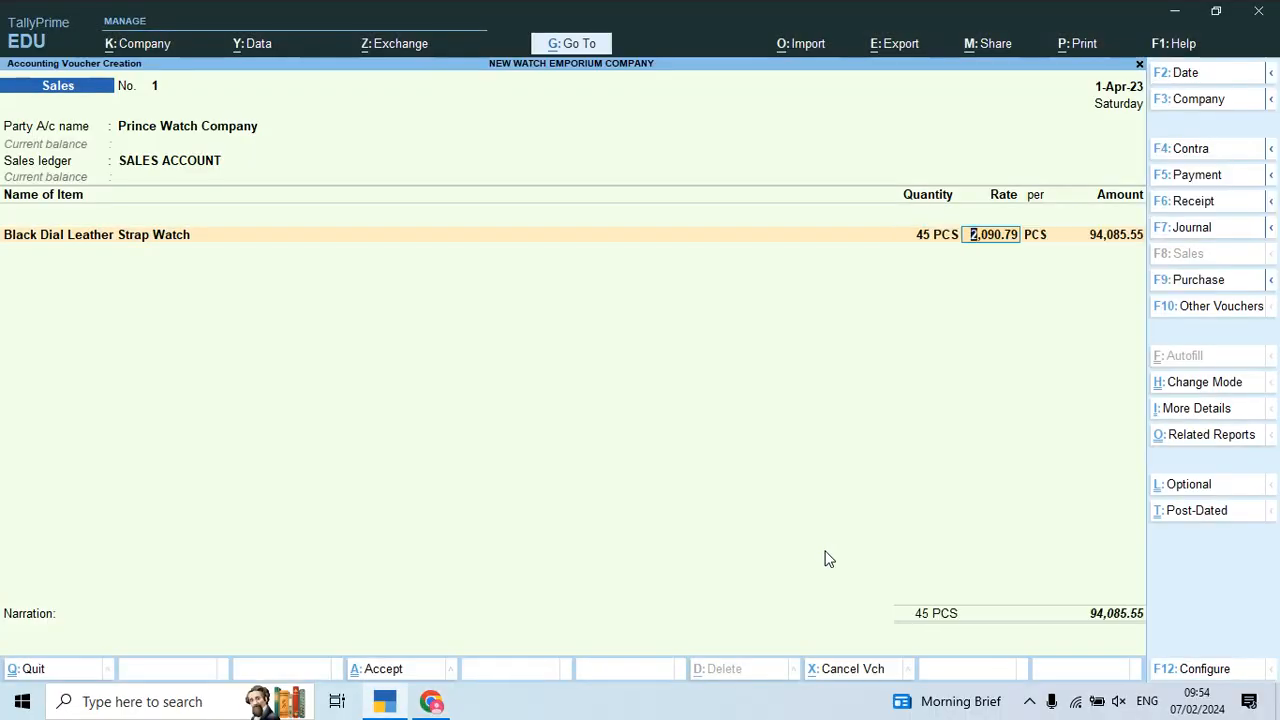
pyautogui.press('Return')
pyautogui.press('Return')
# - Check the second invoice item in the PDF, add 65 PCS of SportFasttruck/Silicone/01 at its standard rate and finish the item list
pyautogui.hotkey('alt', 'Tab')
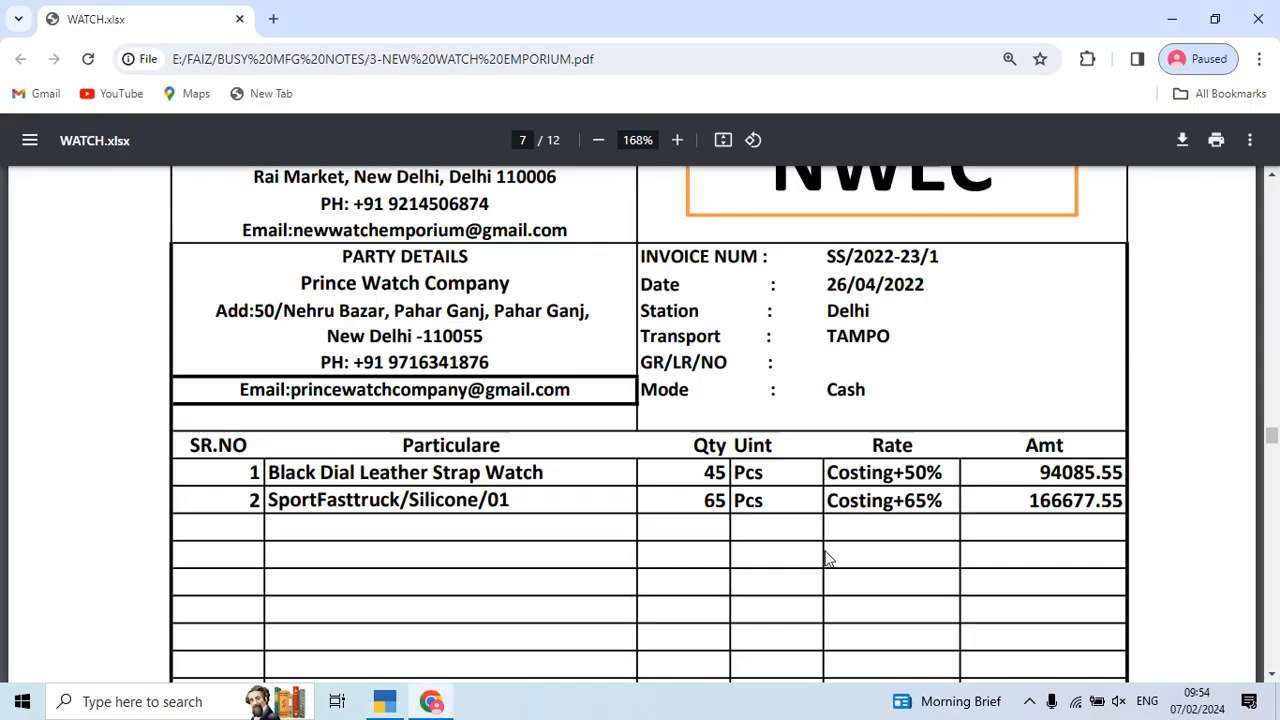
pyautogui.hotkey('alt', 'Tab')
pyautogui.write('Spor')
pyautogui.press('Return')
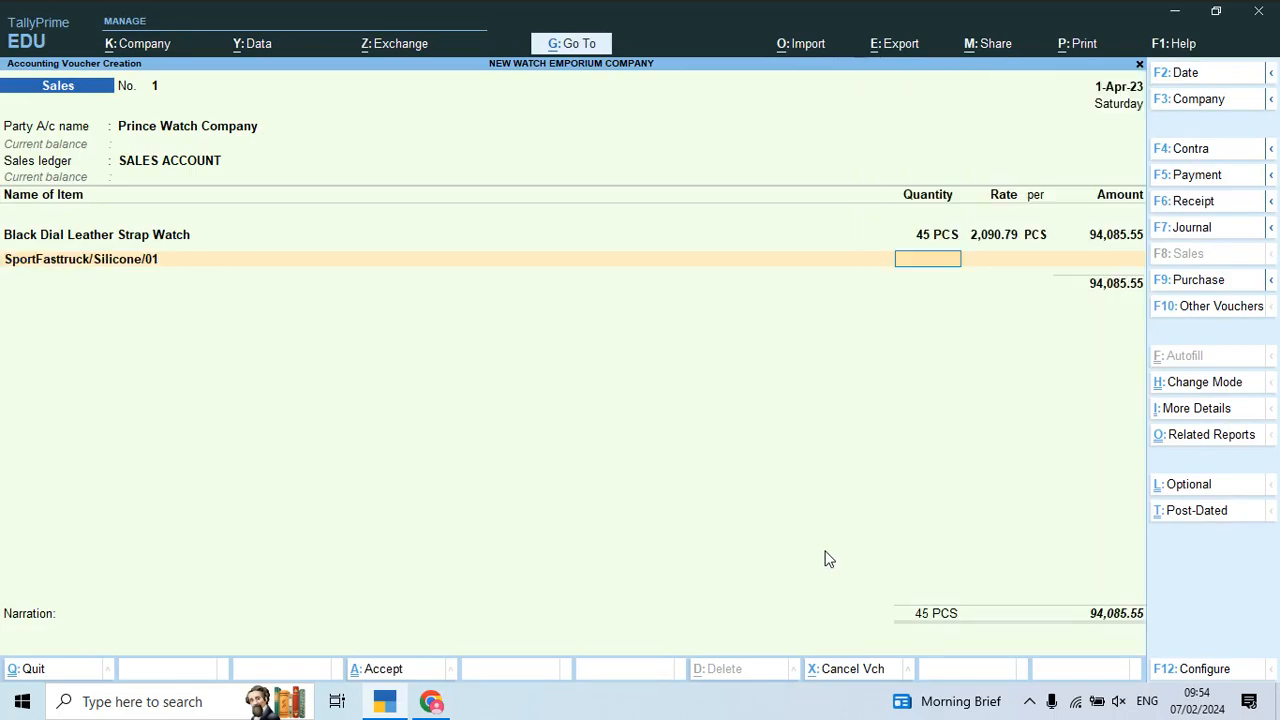
pyautogui.hotkey('alt', 'Tab')
pyautogui.hotkey('alt', 'Tab')
pyautogui.write('65')
pyautogui.press('Return')
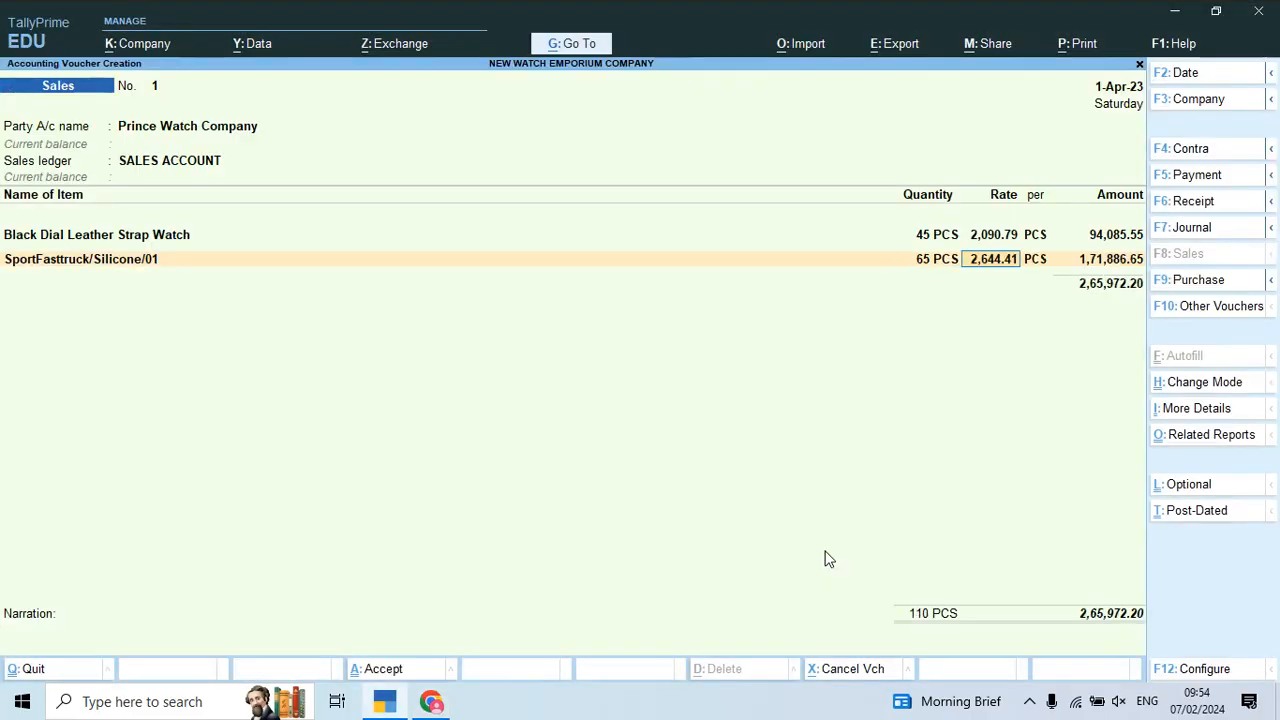
pyautogui.press('Return')
pyautogui.press('Return')
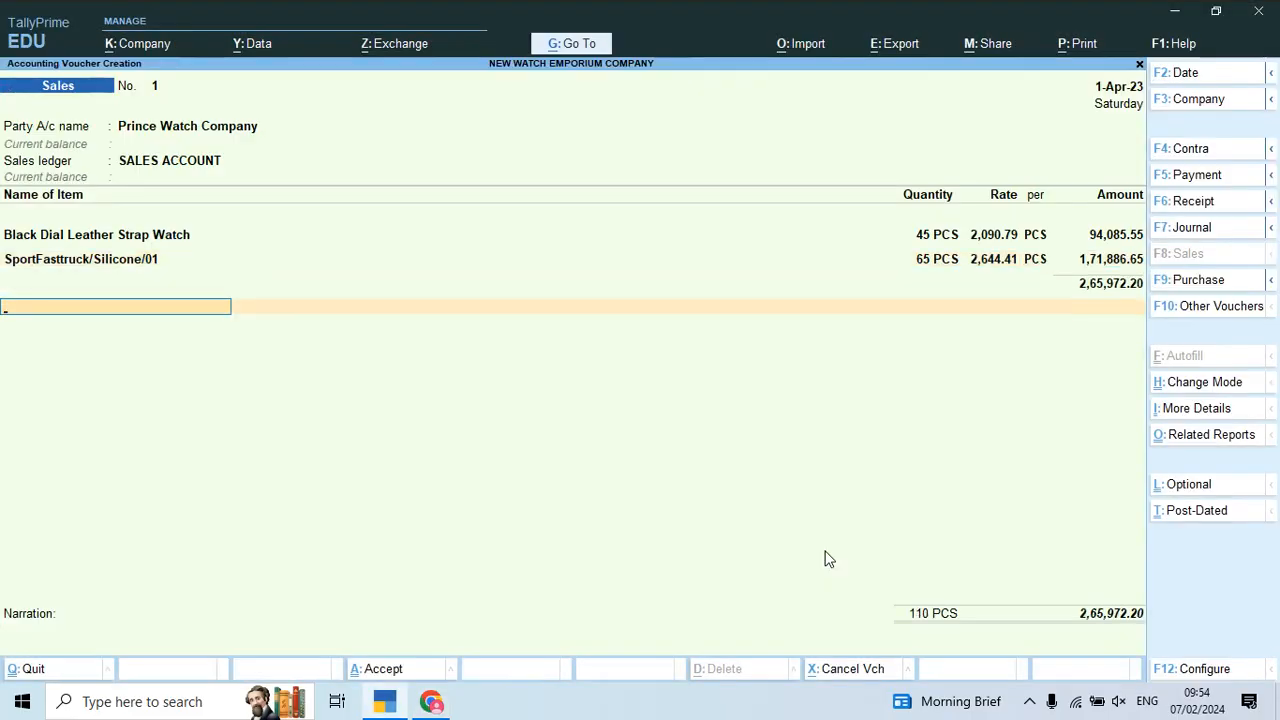
# - Check the invoice's deductions and additions in the PDF, and regroup the DISCOUNT ALLOW ledger under Indirect Expenses from the sales voucher
pyautogui.hotkey('alt', 'Tab')
pyautogui.scroll(-5, 828, 559)
pyautogui.hotkey('alt', 'Tab')
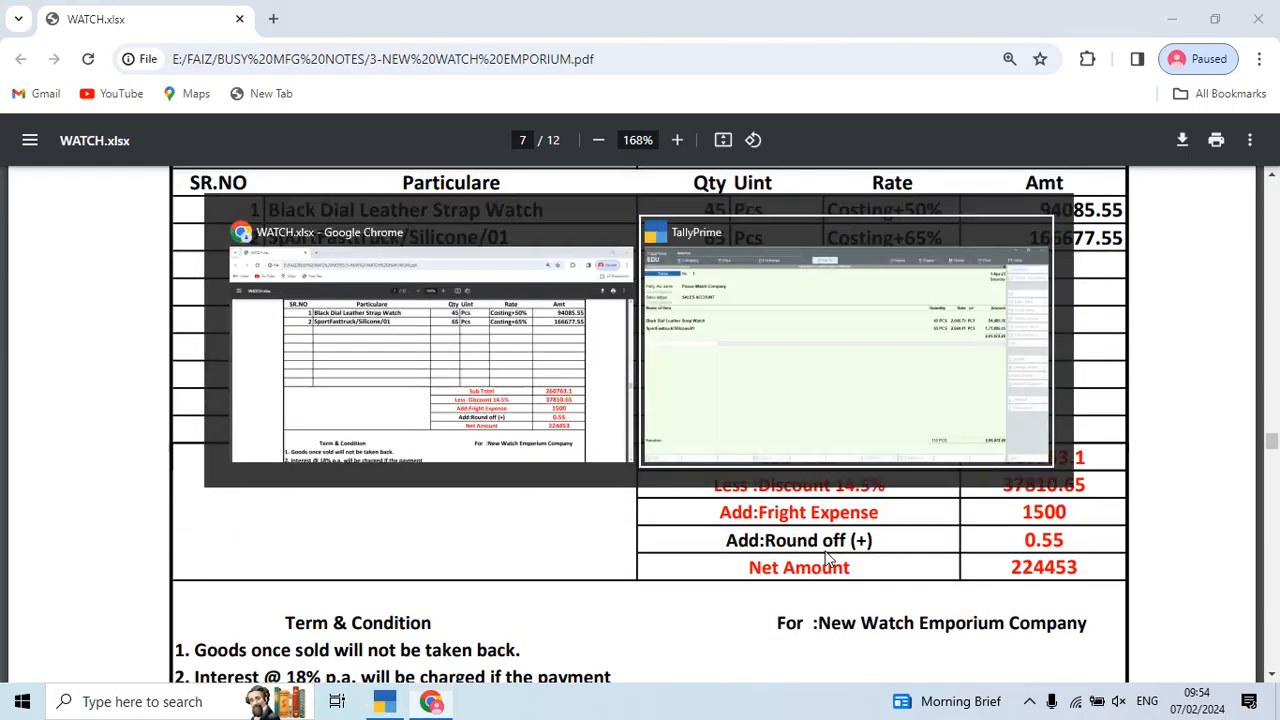
pyautogui.write('Dis')
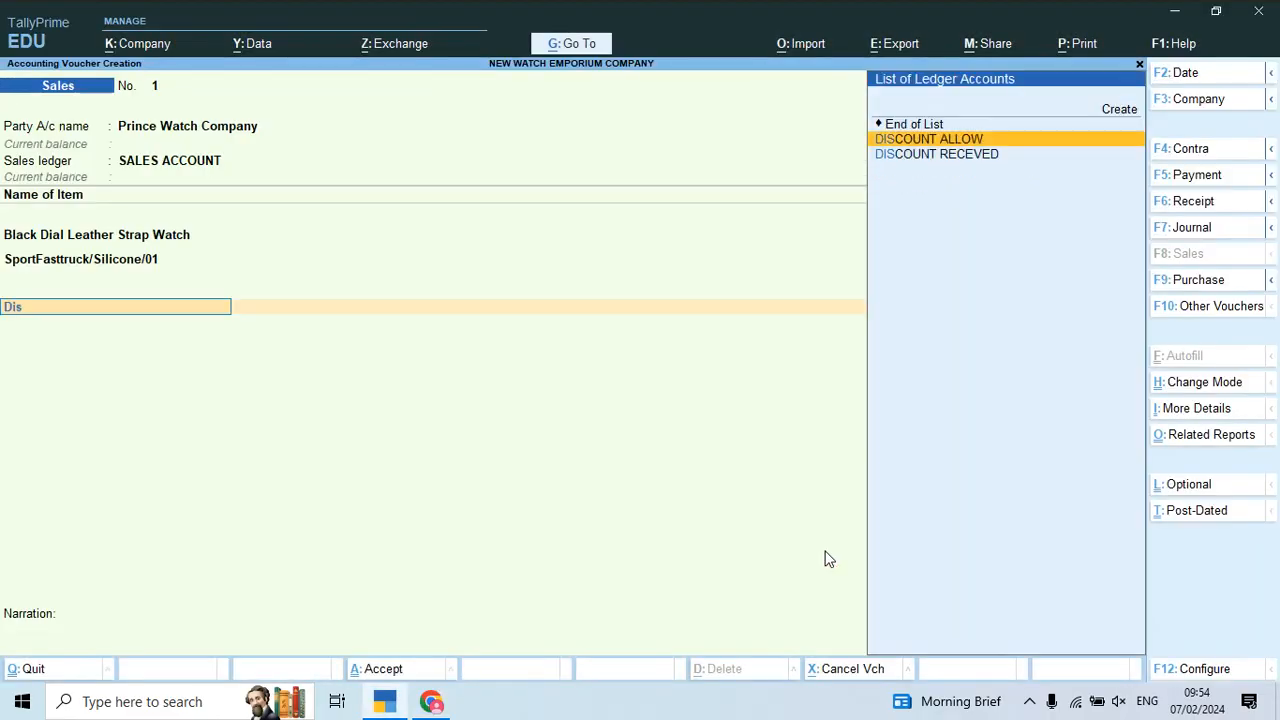
pyautogui.press('Return')
pyautogui.press('BackSpace')
pyautogui.hotkey('ctrl', 'Return')
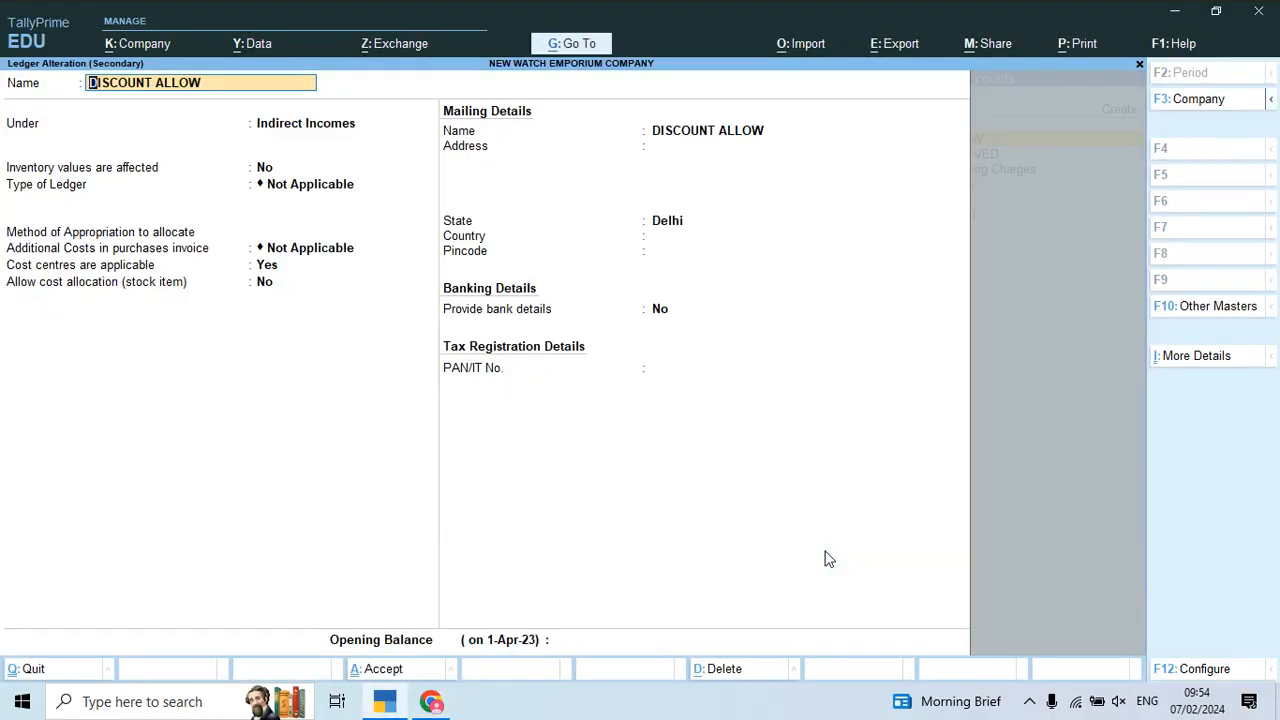
pyautogui.press('Return')
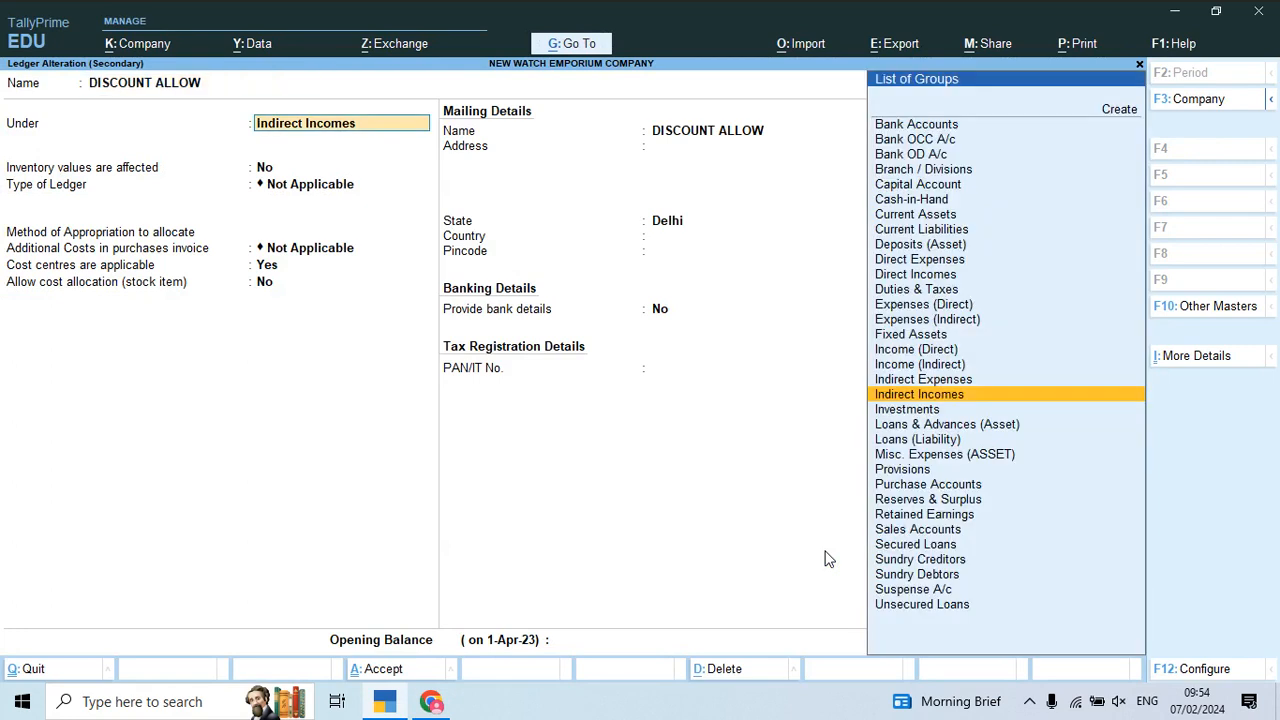
pyautogui.write('Ex')
pyautogui.press('Down')
pyautogui.press('Return')
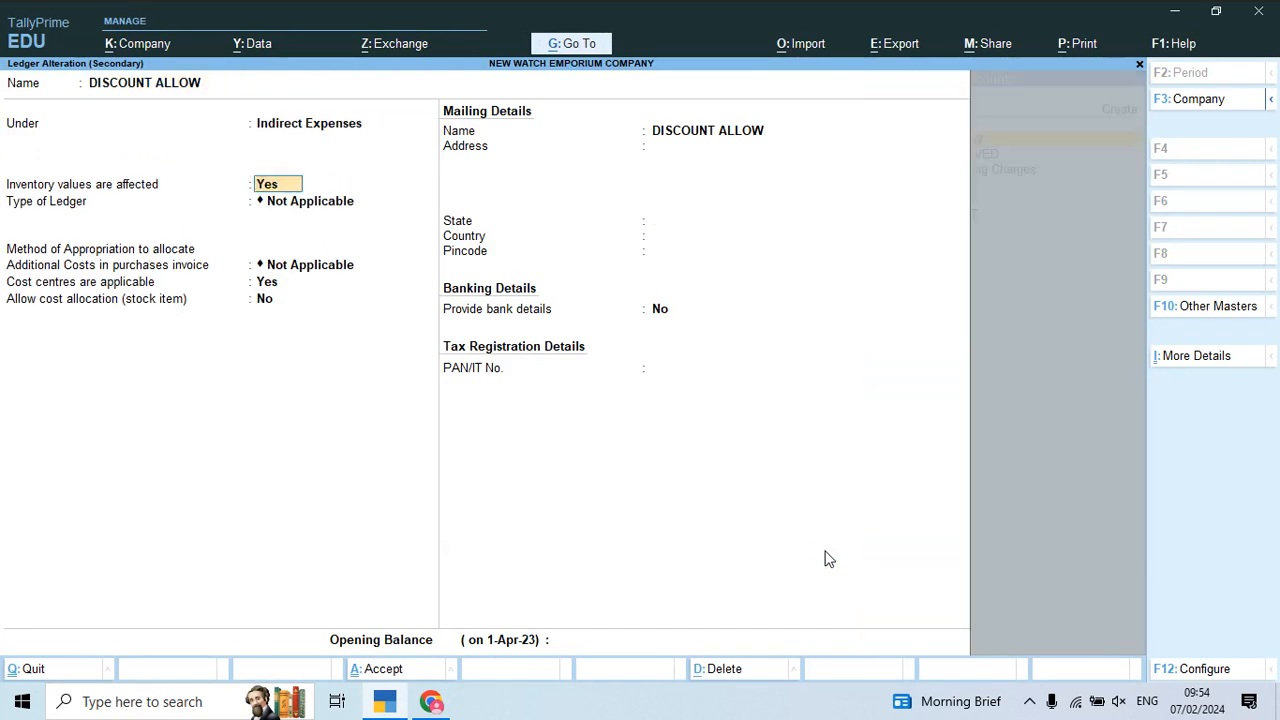
# - Set cost centres to No for the DISCOUNT ALLOW ledger, keep inventory values affected, and save it into the voucher line
pyautogui.press('Return')
pyautogui.press('BackSpace')
pyautogui.press('Return')
pyautogui.press('Return')
pyautogui.press('Return')
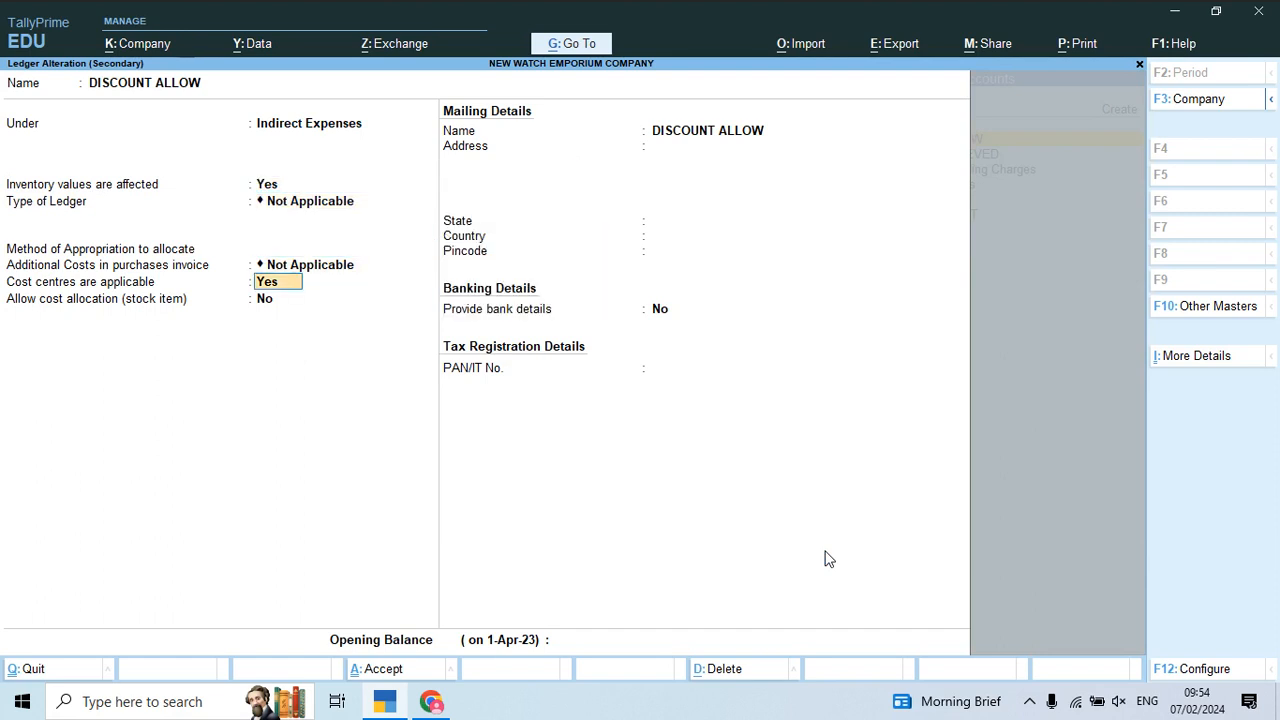
pyautogui.write('n')
pyautogui.press('Return')
pyautogui.hotkey('ctrl', 'a')
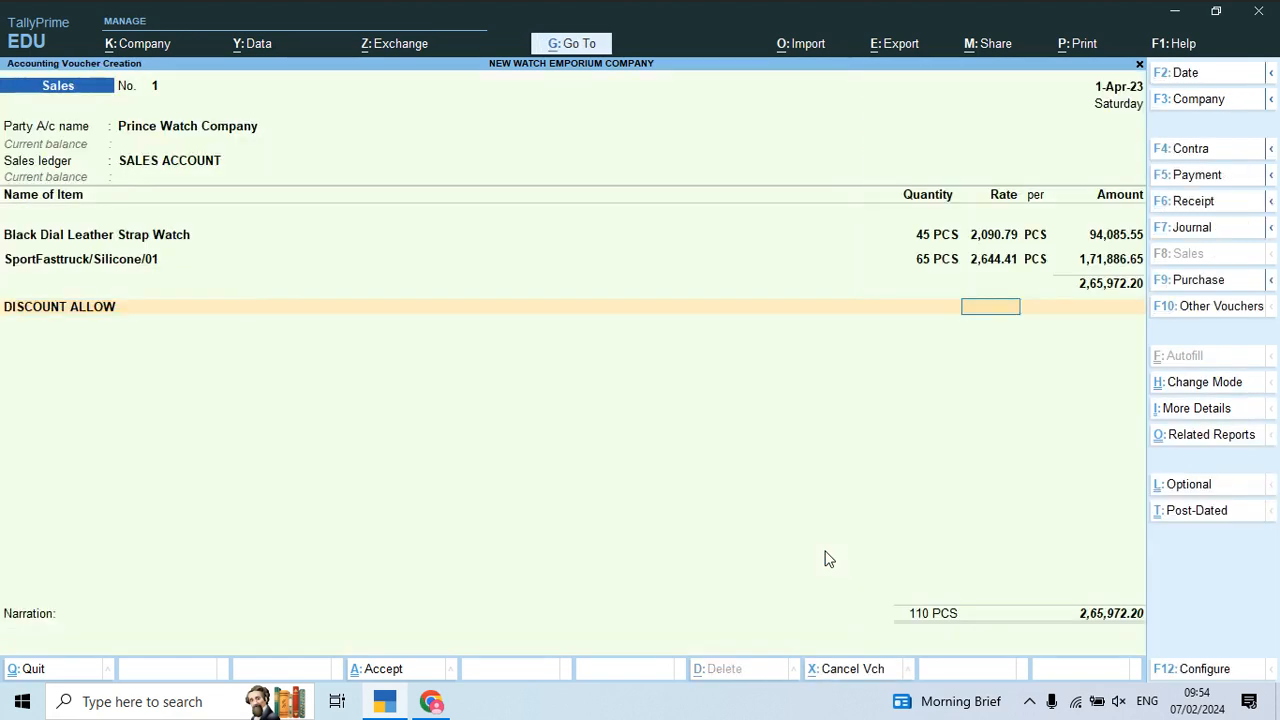
# - Check the discount rate on the invoice PDF and enter -14.5 % for the DISCOUNT ALLOW line
pyautogui.hotkey('alt', 'Tab')
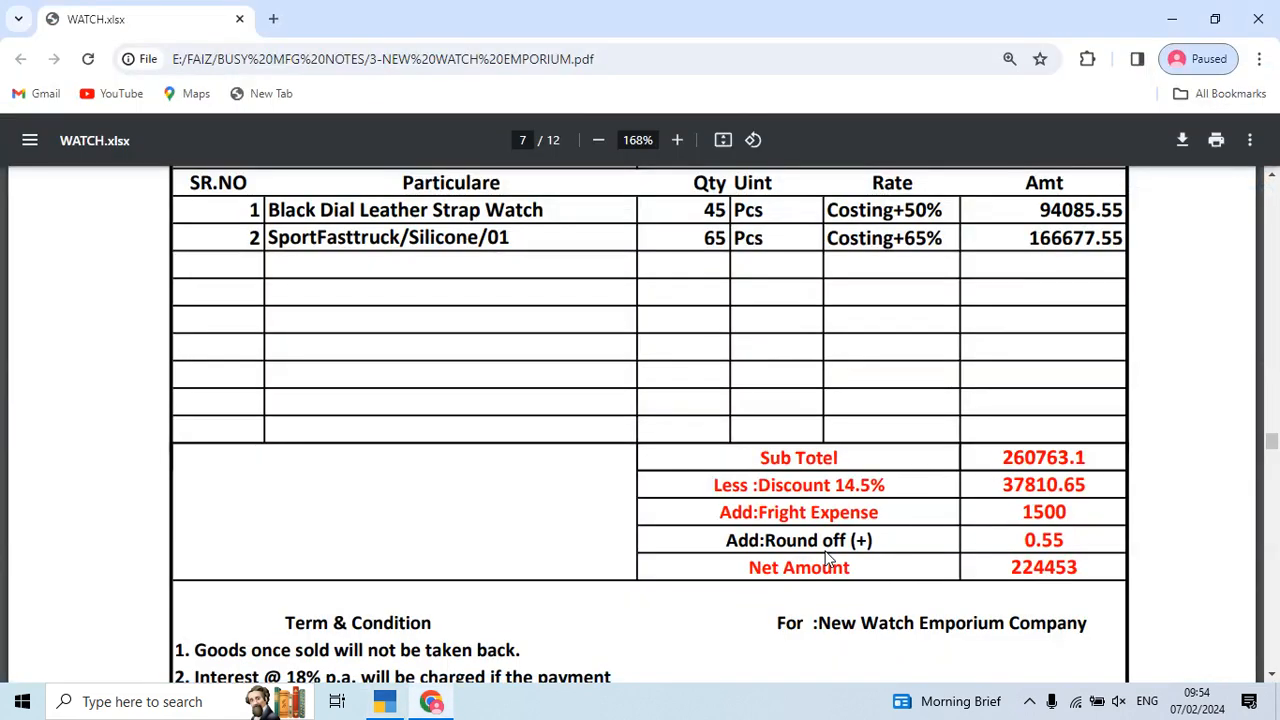
pyautogui.hotkey('alt', 'Tab')
pyautogui.write('-14.5')
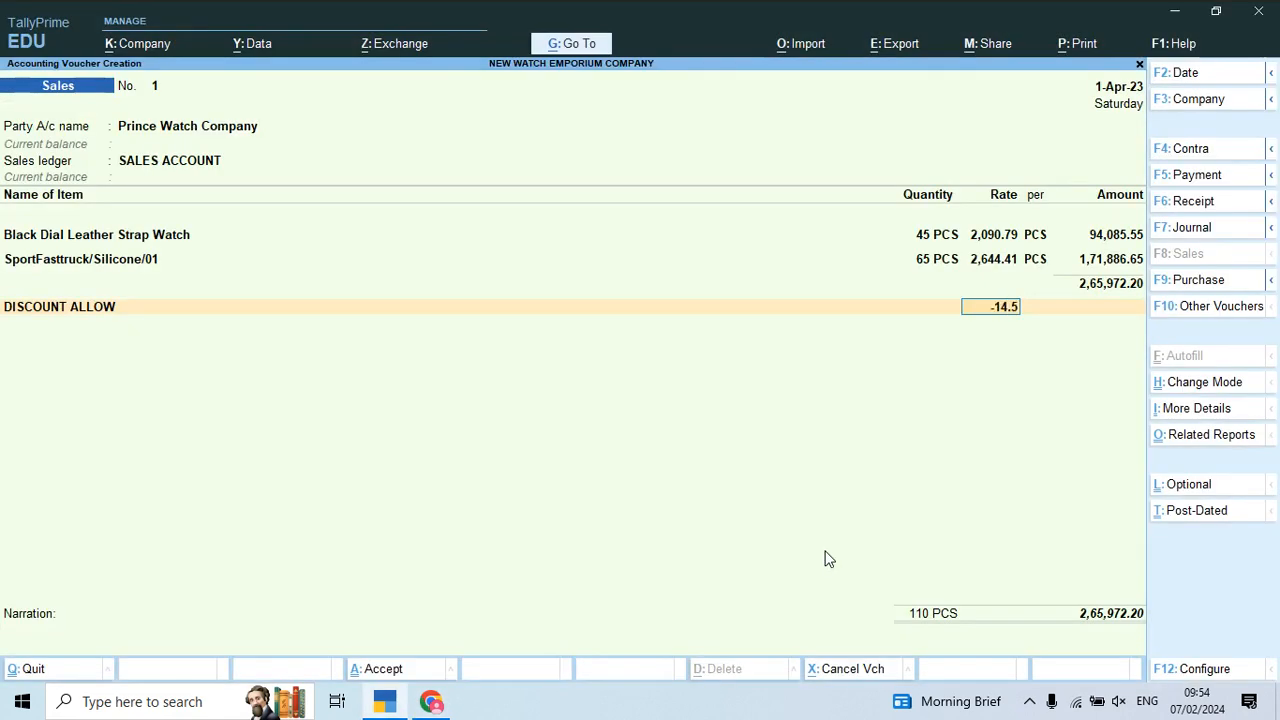
pyautogui.press('Return')
pyautogui.press('Return')
# - Check the freight expense on the invoice PDF and add Freight & Forwarding Charges of 1,500 to the voucher
pyautogui.hotkey('alt', 'Tab')
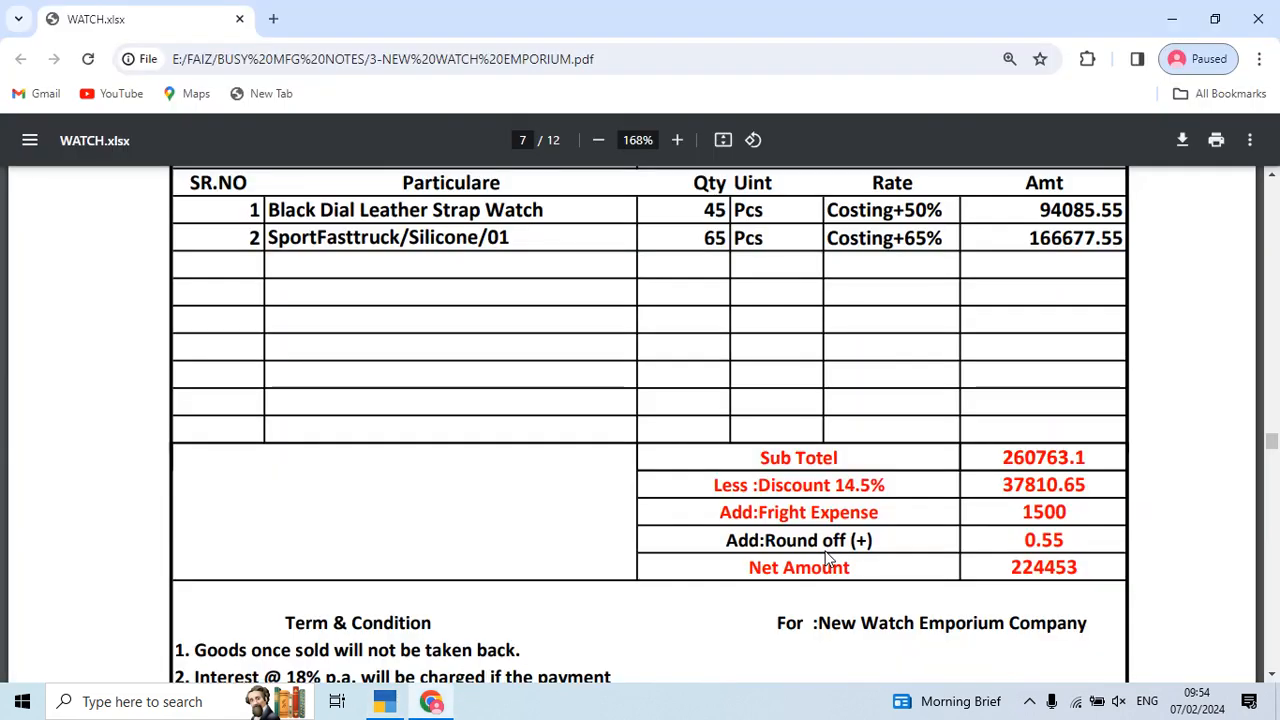
pyautogui.hotkey('alt', 'Tab')
pyautogui.write('f')
pyautogui.press('Return')
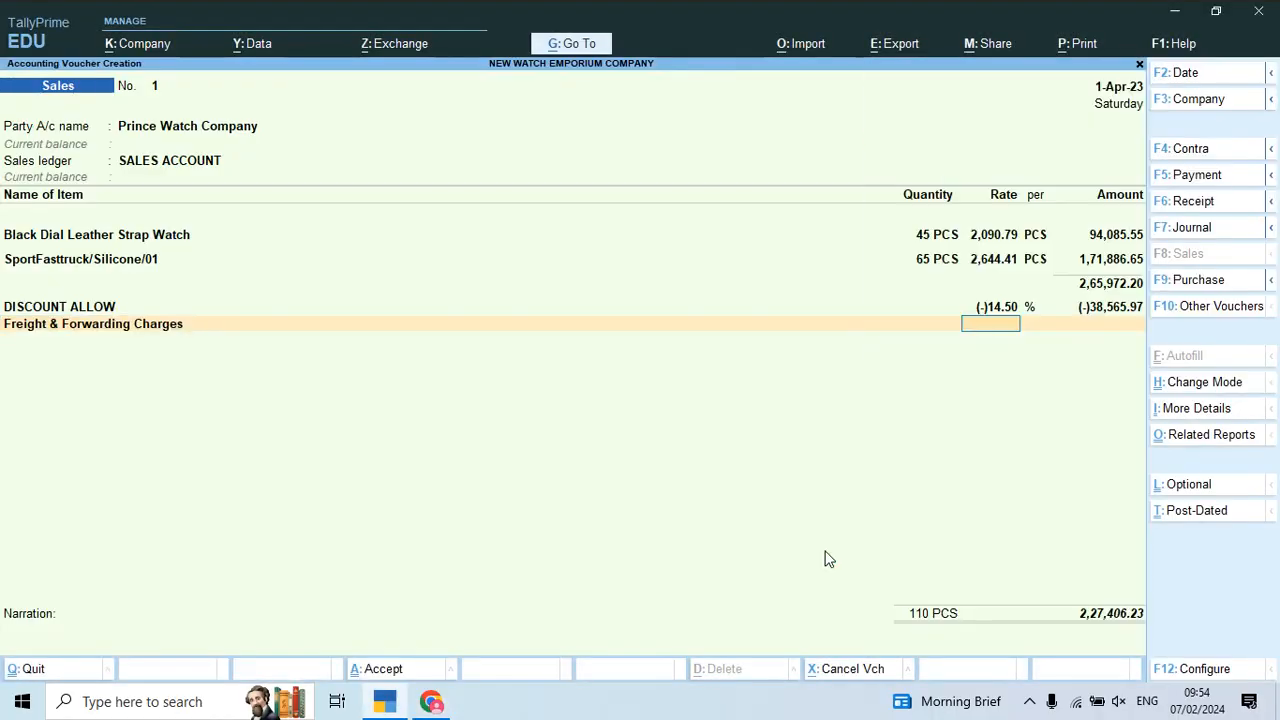
pyautogui.press('Return')
pyautogui.hotkey('alt', 'Tab')
pyautogui.hotkey('alt', 'Tab')
pyautogui.write('1,5')
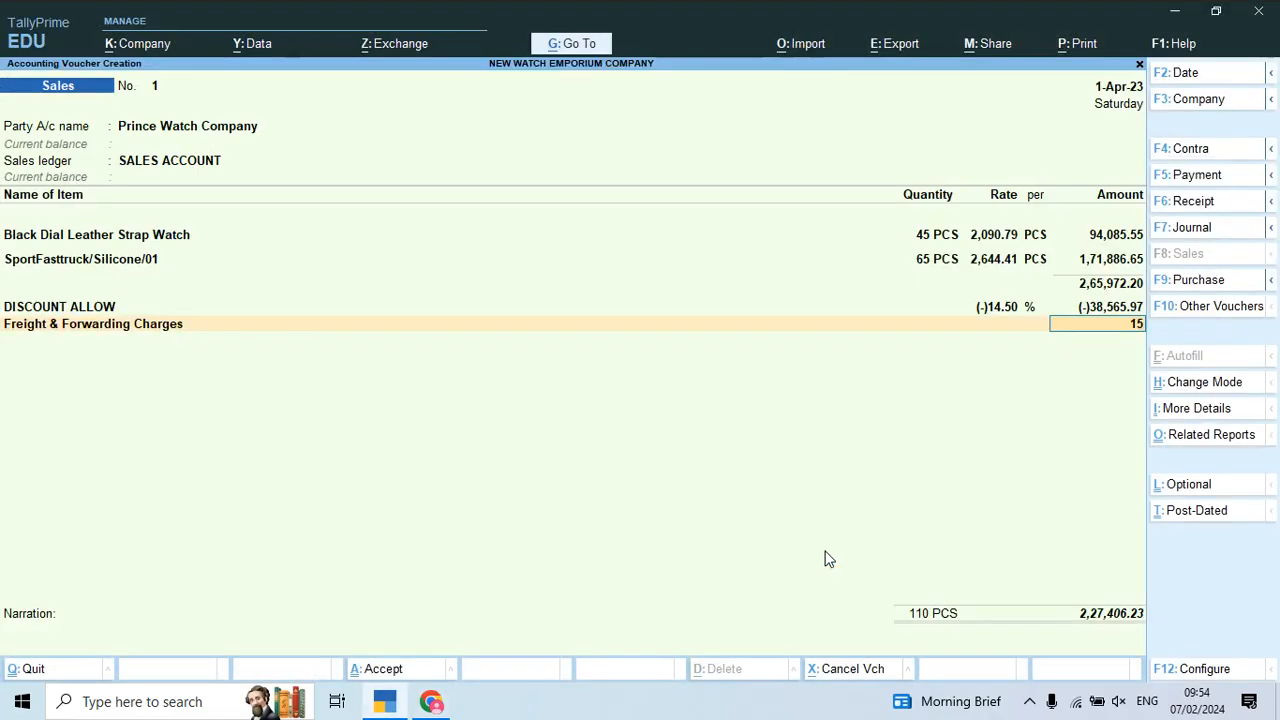
pyautogui.write('00')
pyautogui.press('Return')
# - Add the Round Off ledger with its calculated amount, leave the narration blank and save the sales voucher
pyautogui.write('R')
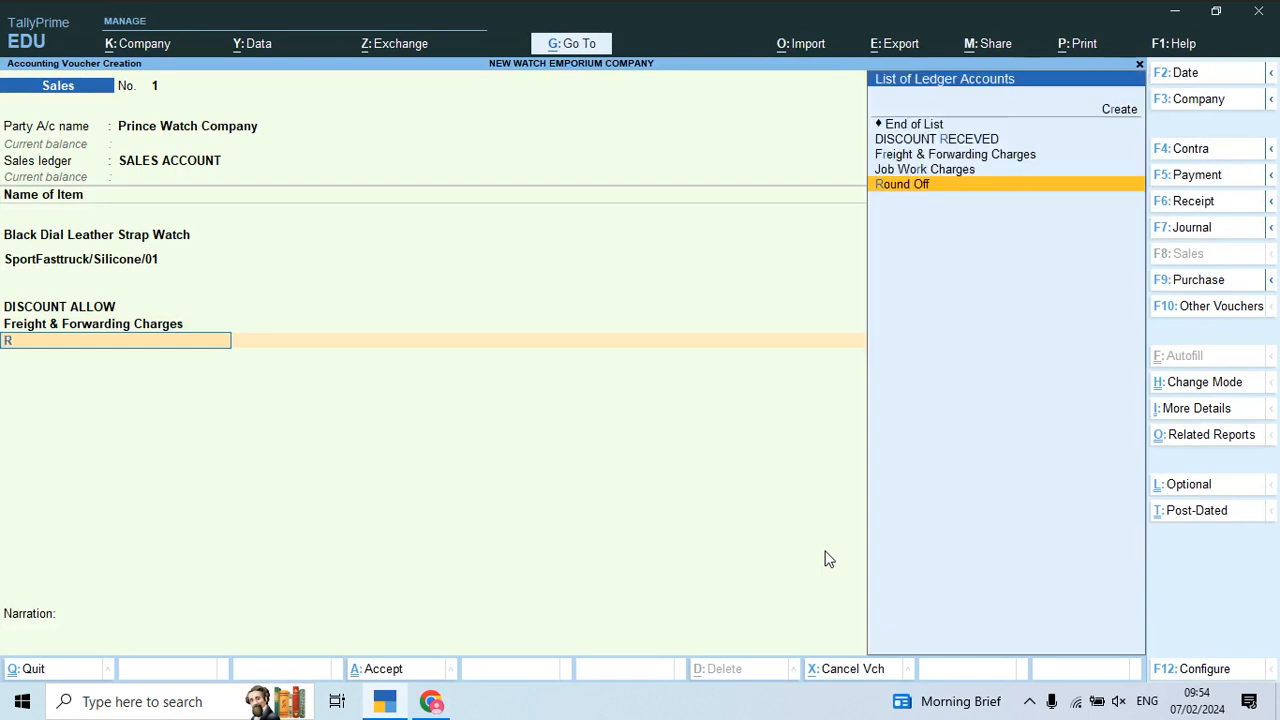
pyautogui.press('Return')
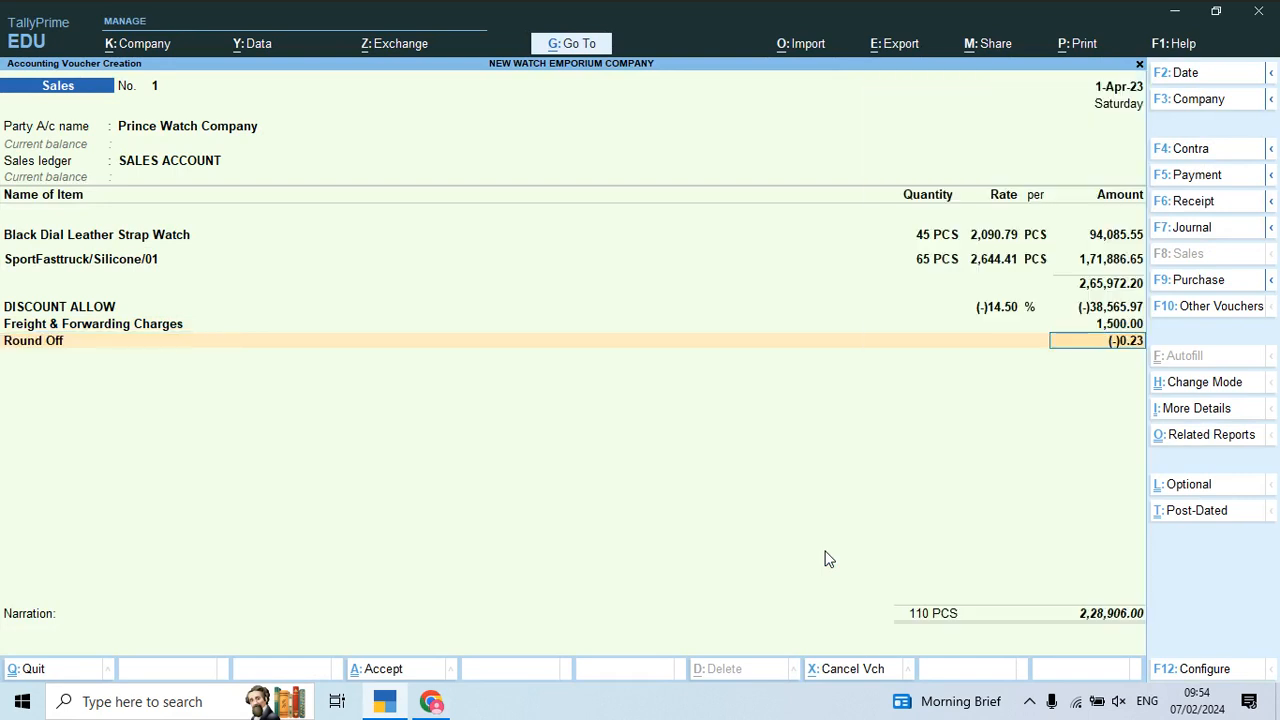
pyautogui.press('Return')
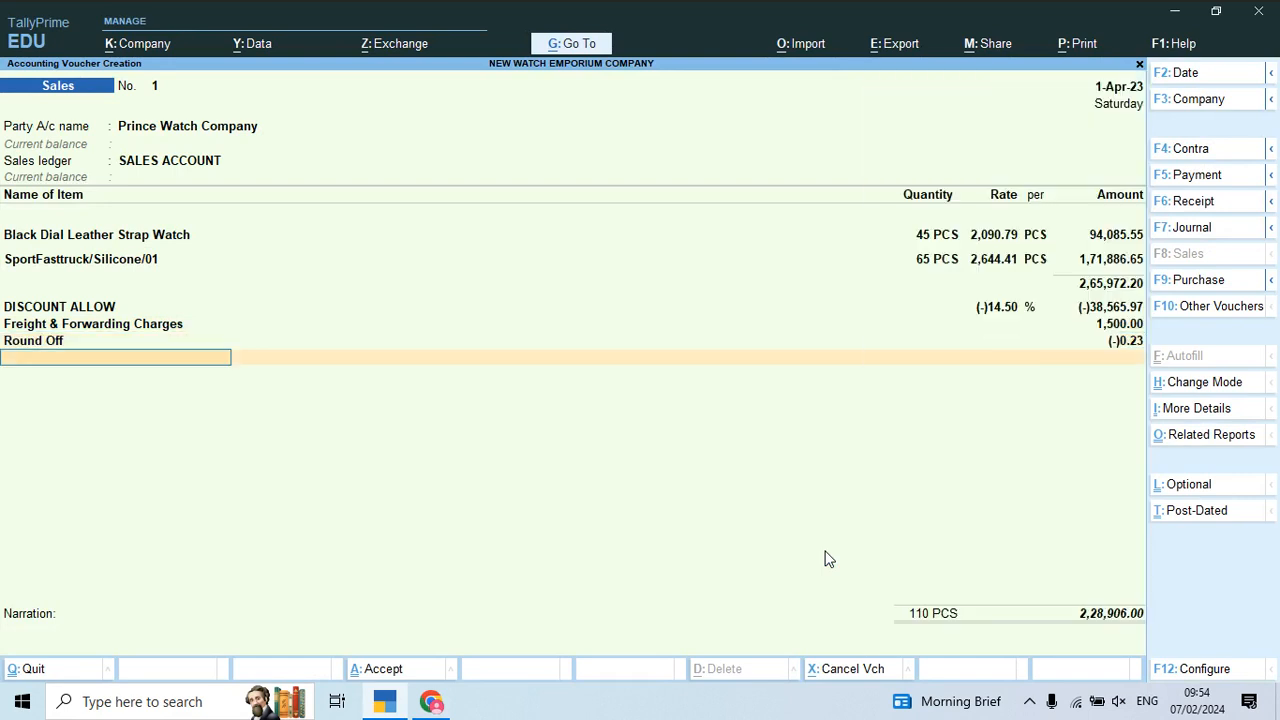
pyautogui.press('Return')
pyautogui.press('Return')
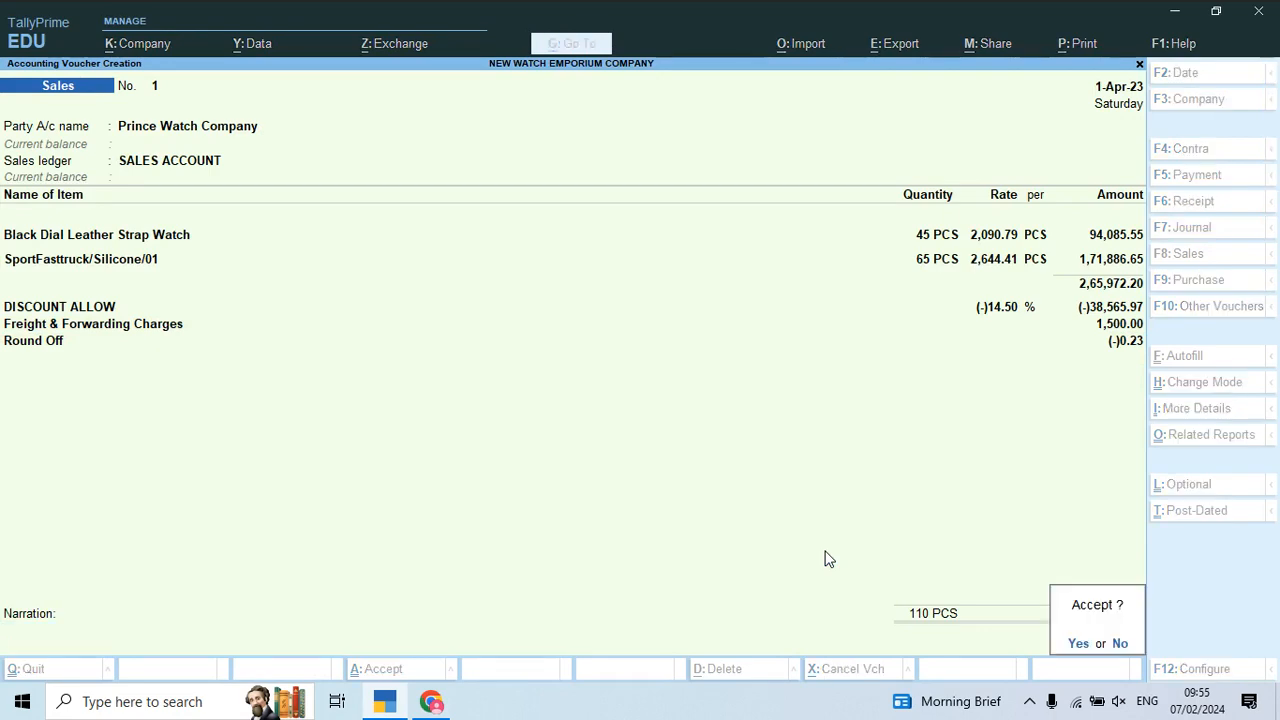
pyautogui.press('Return')
# - Find the next sales invoice in the browser's PDF and copy its party name, World Of Titan, for the TallyPrime voucher
pyautogui.hotkey('alt', 'Tab')
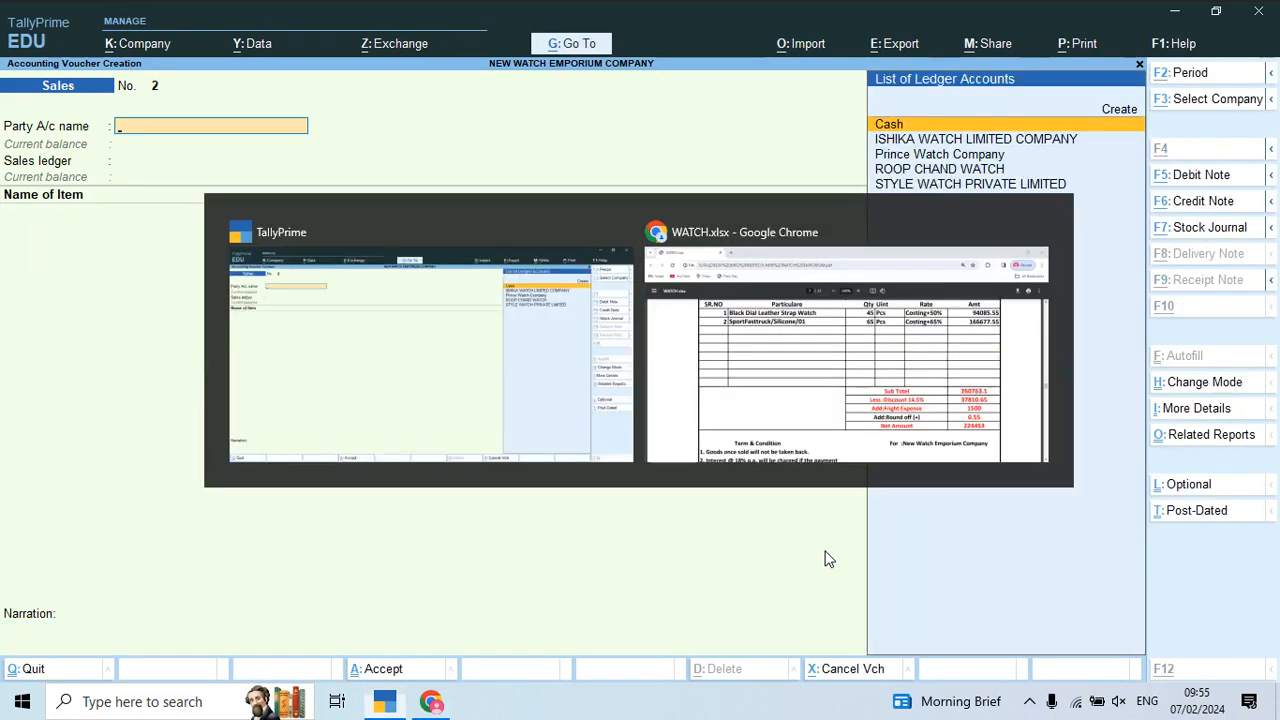
pyautogui.scroll(-10, 832, 543)
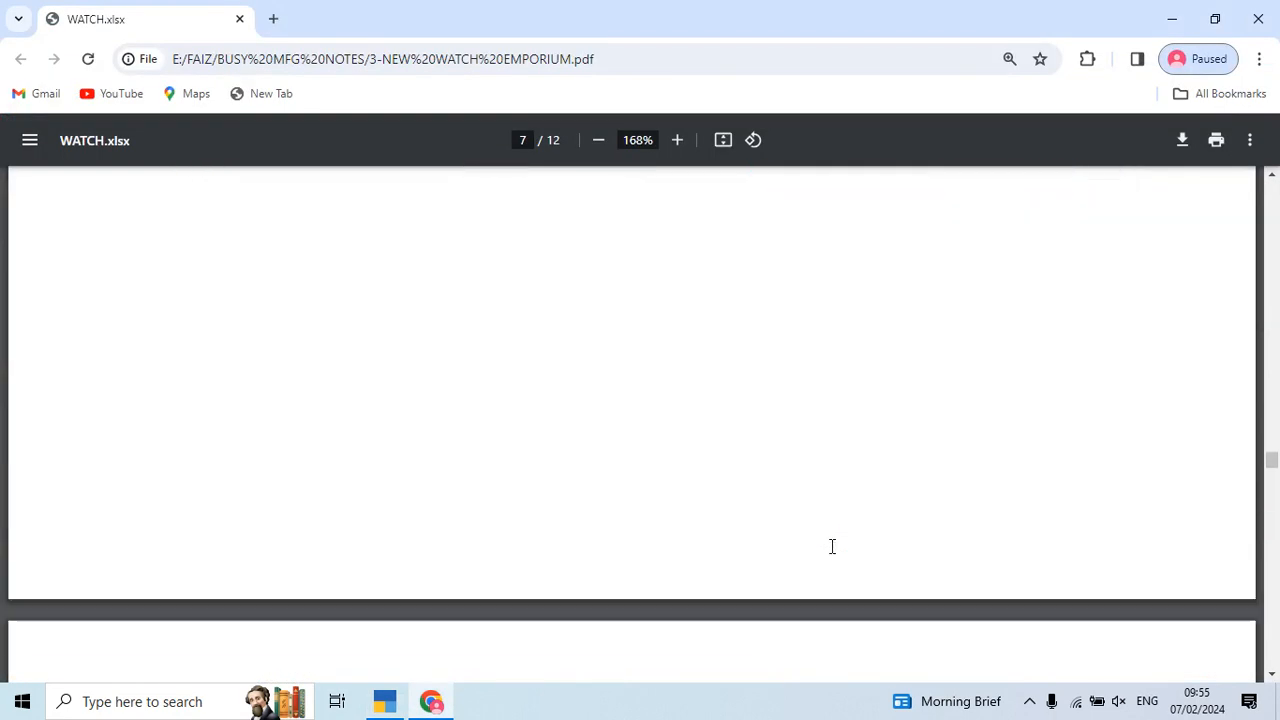
pyautogui.scroll(1, 832, 546)
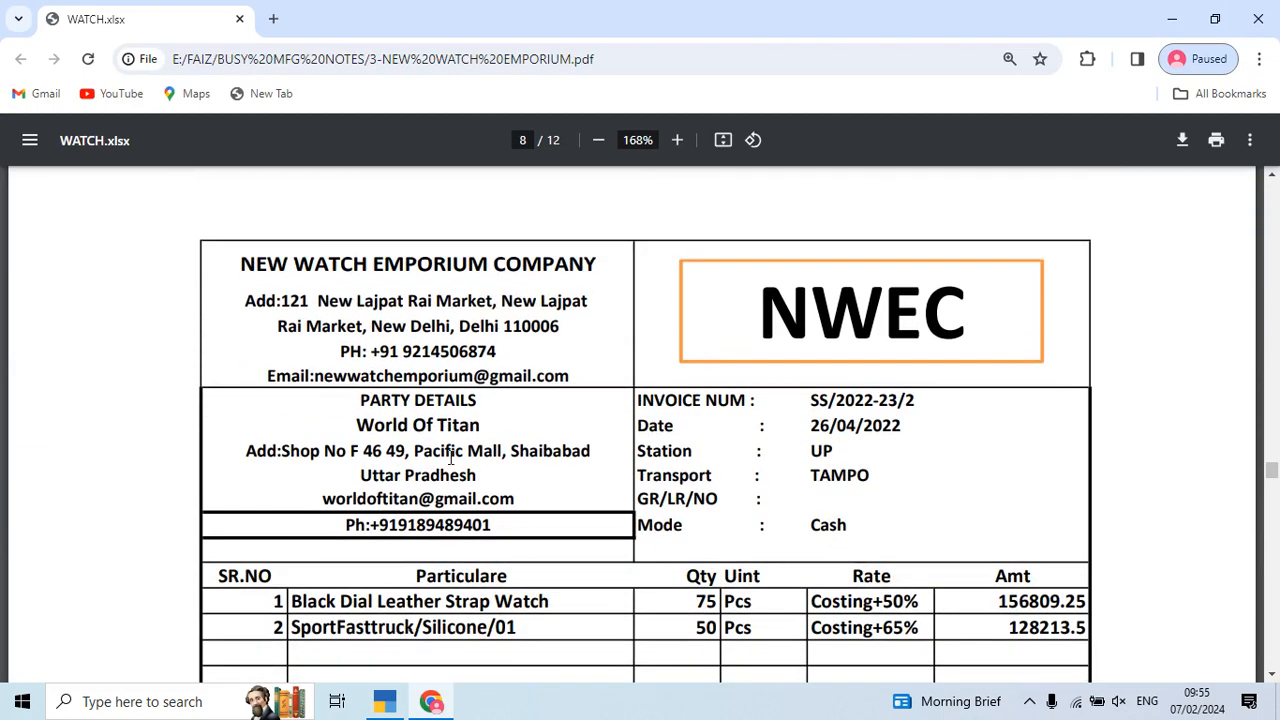
pyautogui.moveTo(355, 424); pyautogui.dragTo(503, 419)
pyautogui.hotkey('alt', 'Tab')
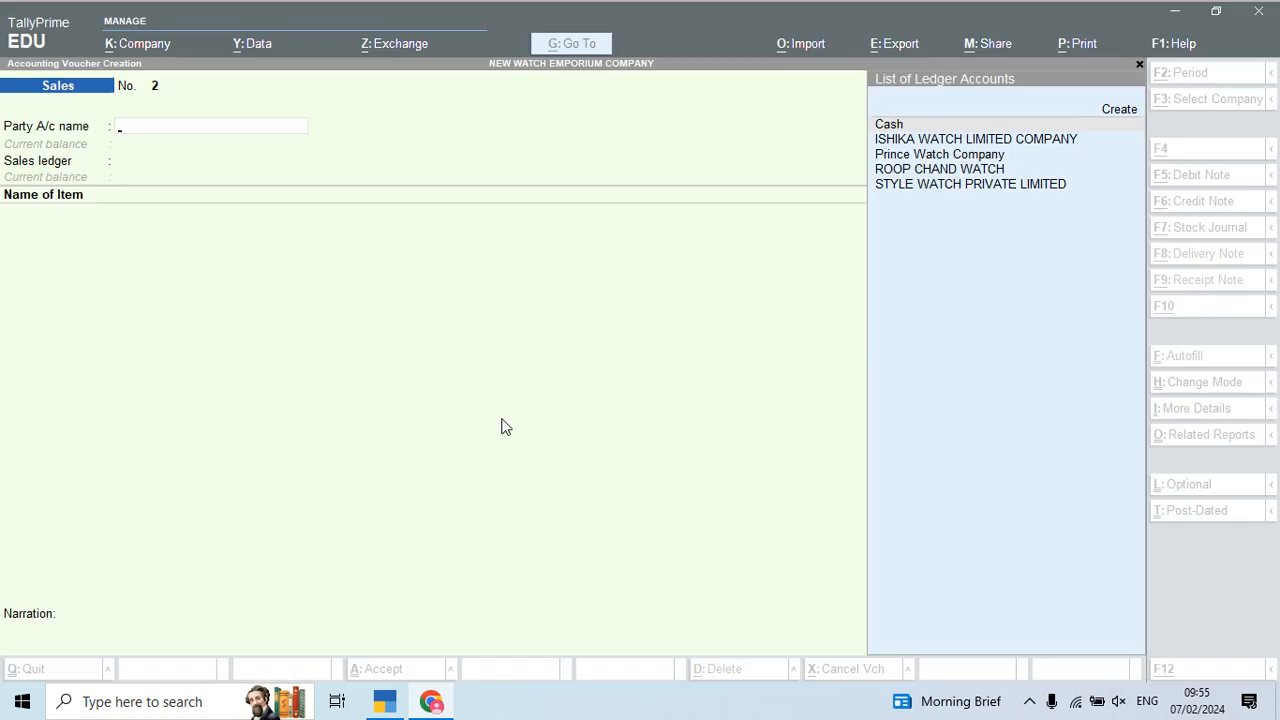
# - Create the party ledger World Of Titan under Sundry Debtors from the new sales voucher and save it
pyautogui.hotkey('alt', 'c')
pyautogui.hotkey('ctrl', 'alt', 'v')
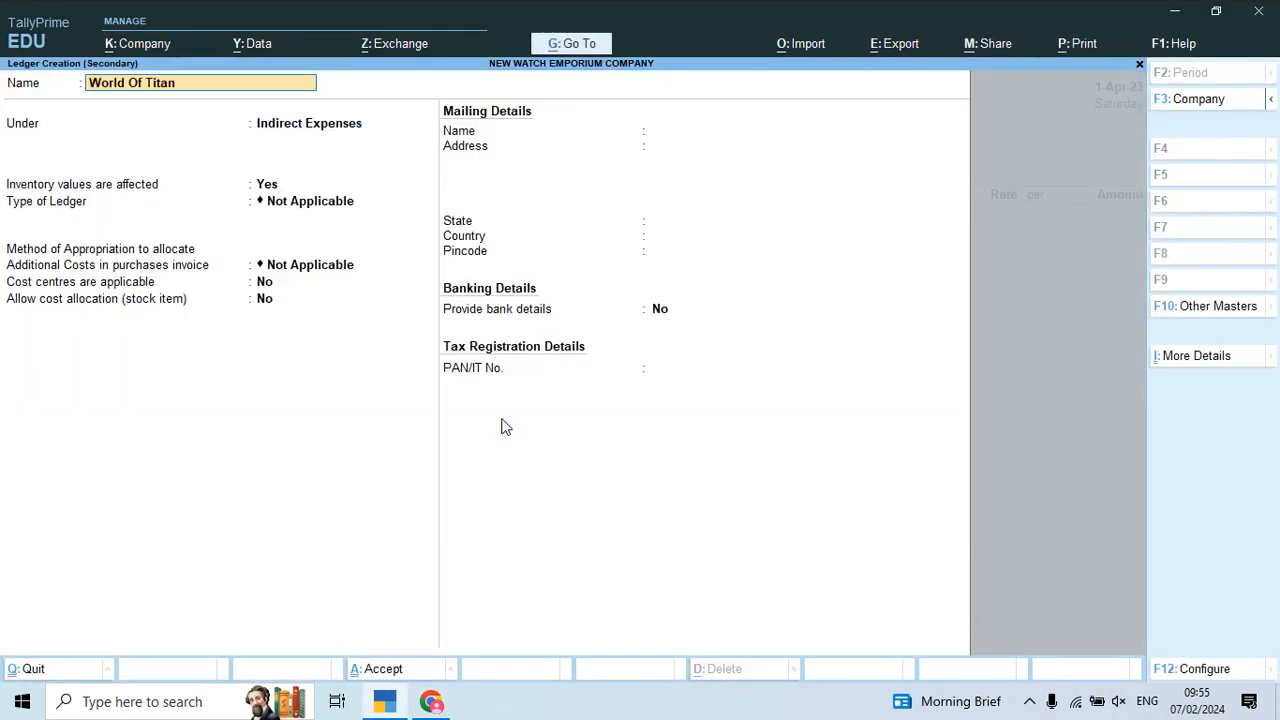
pyautogui.press('Return')
pyautogui.write('Sun')
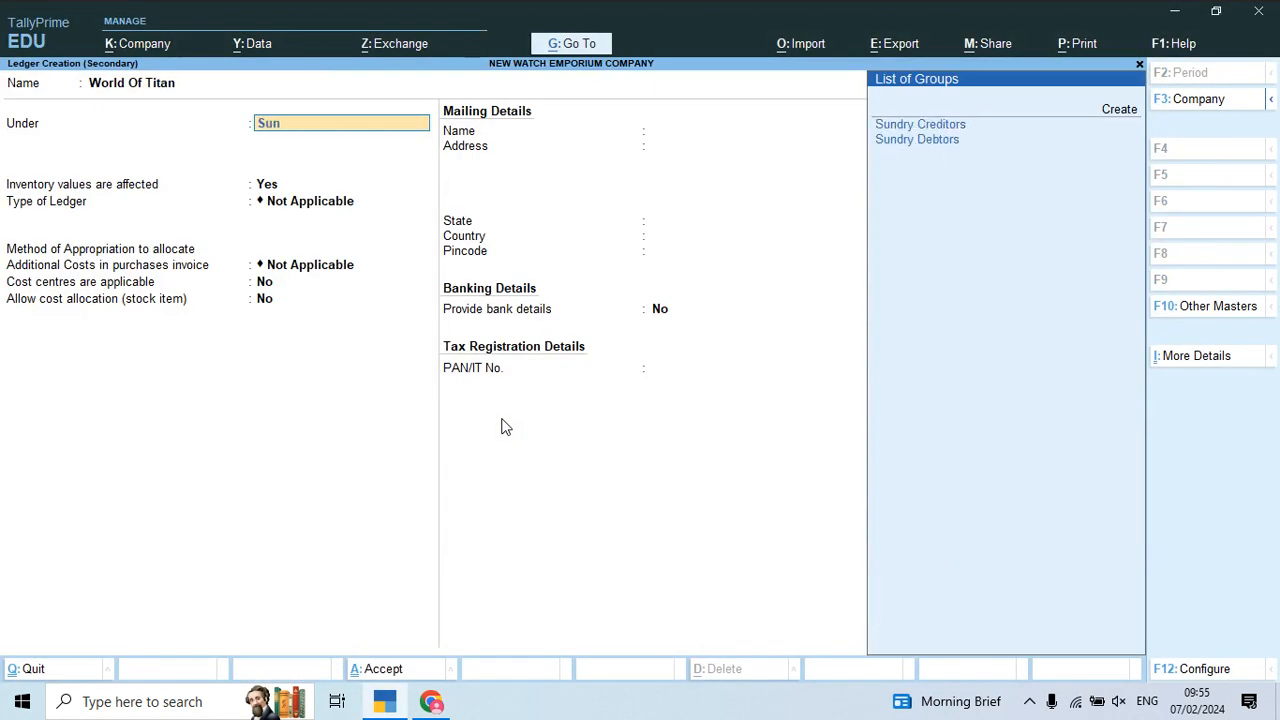
pyautogui.press('Down')
pyautogui.press('Return')
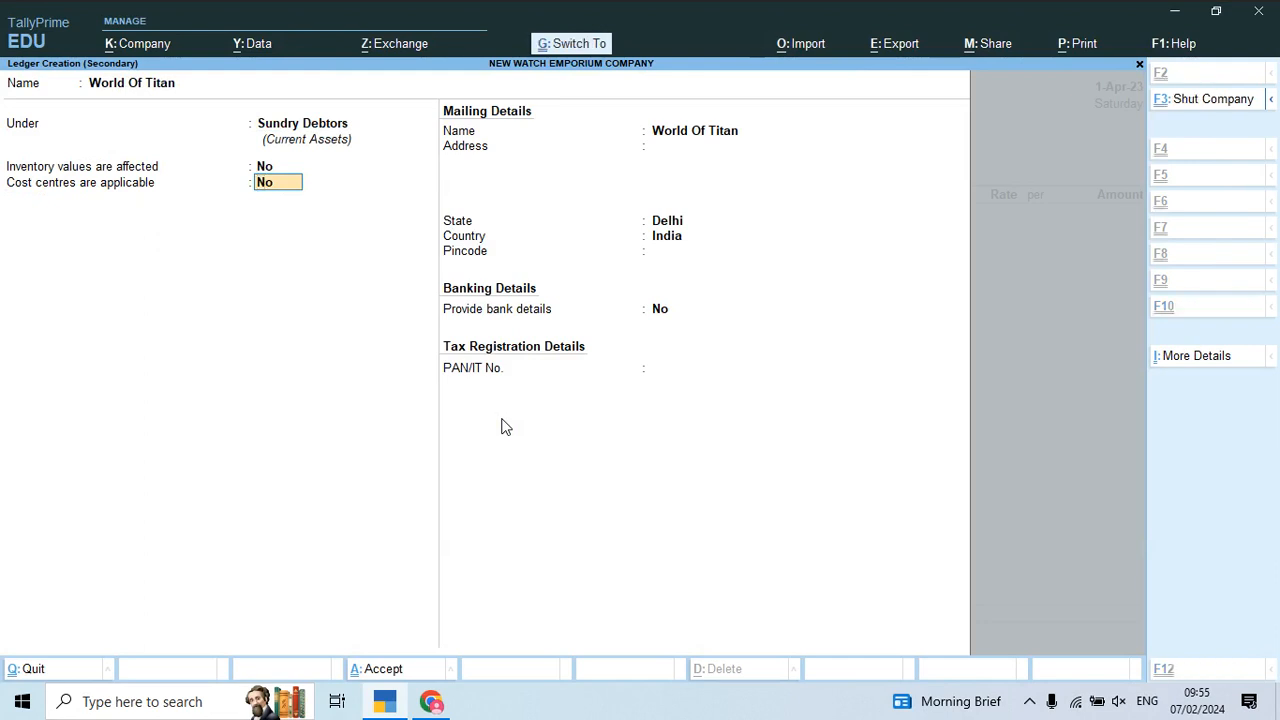
pyautogui.hotkey('ctrl', 'a')
# - Accept the blank dispatch details and the party details for World Of Titan
pyautogui.press('Return')
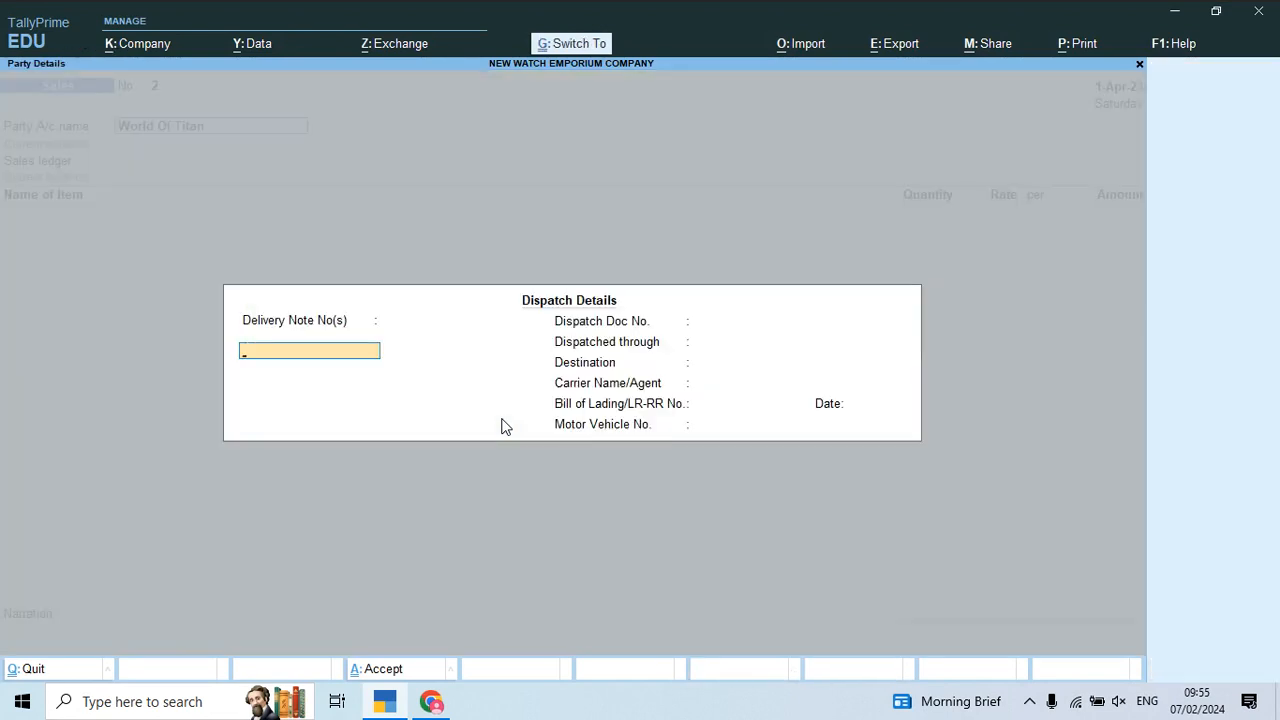
pyautogui.hotkey('ctrl', 'a')
pyautogui.press('Return')
pyautogui.hotkey('ctrl', 'a')
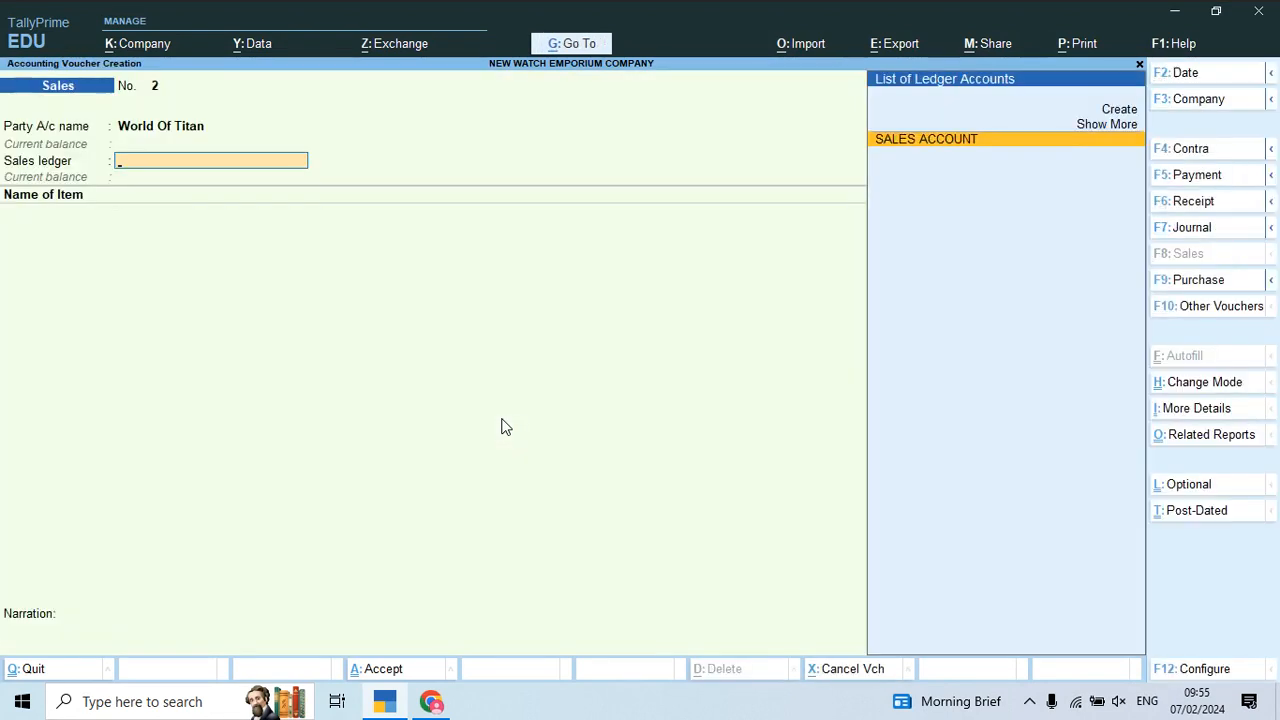
# - Choose SALES ACCOUNT as the sales ledger and, following the browser's PDF invoice, add the item Black Dial Leather Strap Watch
pyautogui.press('Return')
pyautogui.hotkey('alt', 'Tab')
pyautogui.scroll(-1, 503, 420)
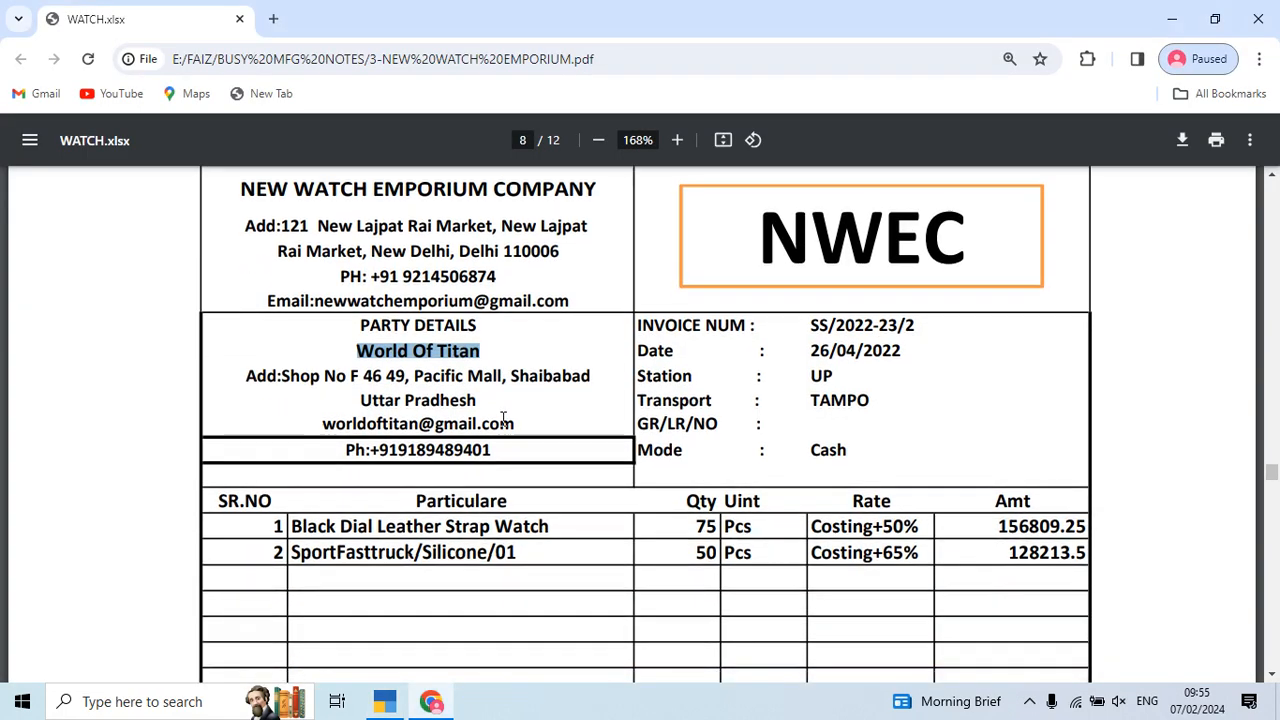
pyautogui.hotkey('alt', 'Tab')
pyautogui.write('Bla')
pyautogui.press('Return')
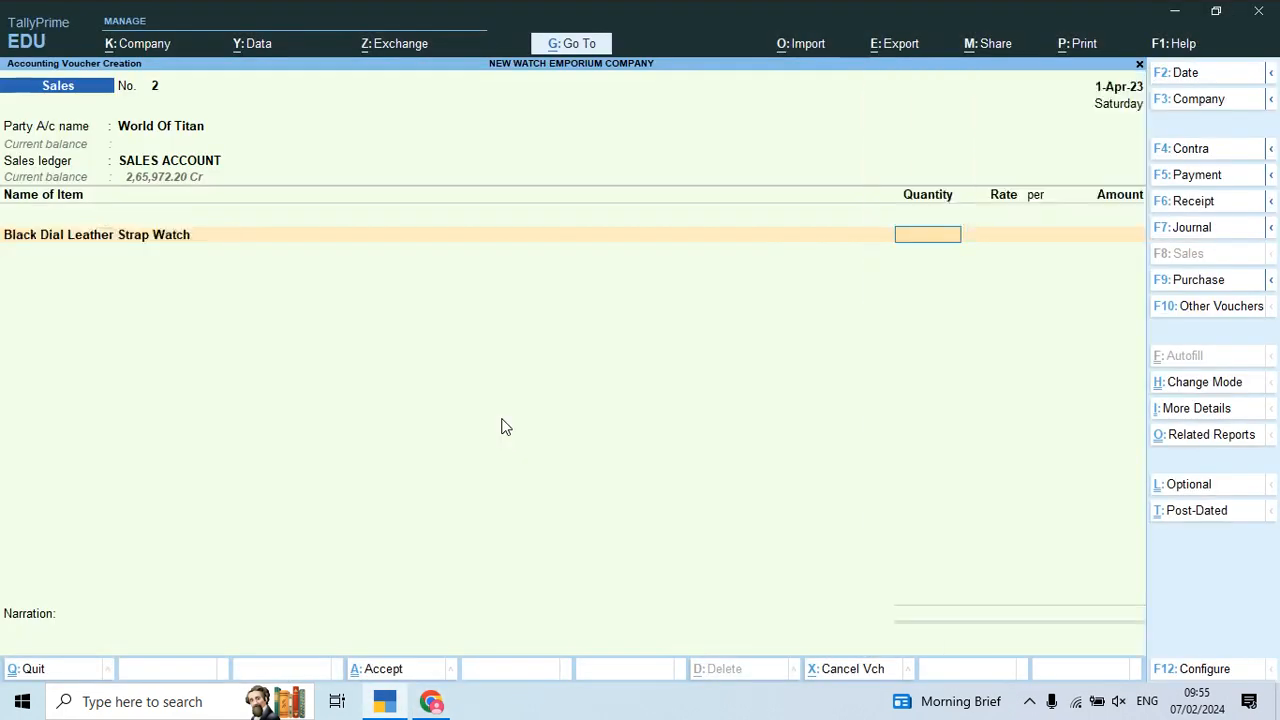
# - Set the quantity of Black Dial Leather Strap Watch to 75 PCS and accept its suggested rate and amount
pyautogui.hotkey('alt', 'Tab')
pyautogui.hotkey('alt', 'Tab')
pyautogui.press('Return')
pyautogui.press('Return')
pyautogui.press('Return')
pyautogui.press('Return')
pyautogui.hotkey('alt', 'Tab')
pyautogui.hotkey('alt', 'Tab')
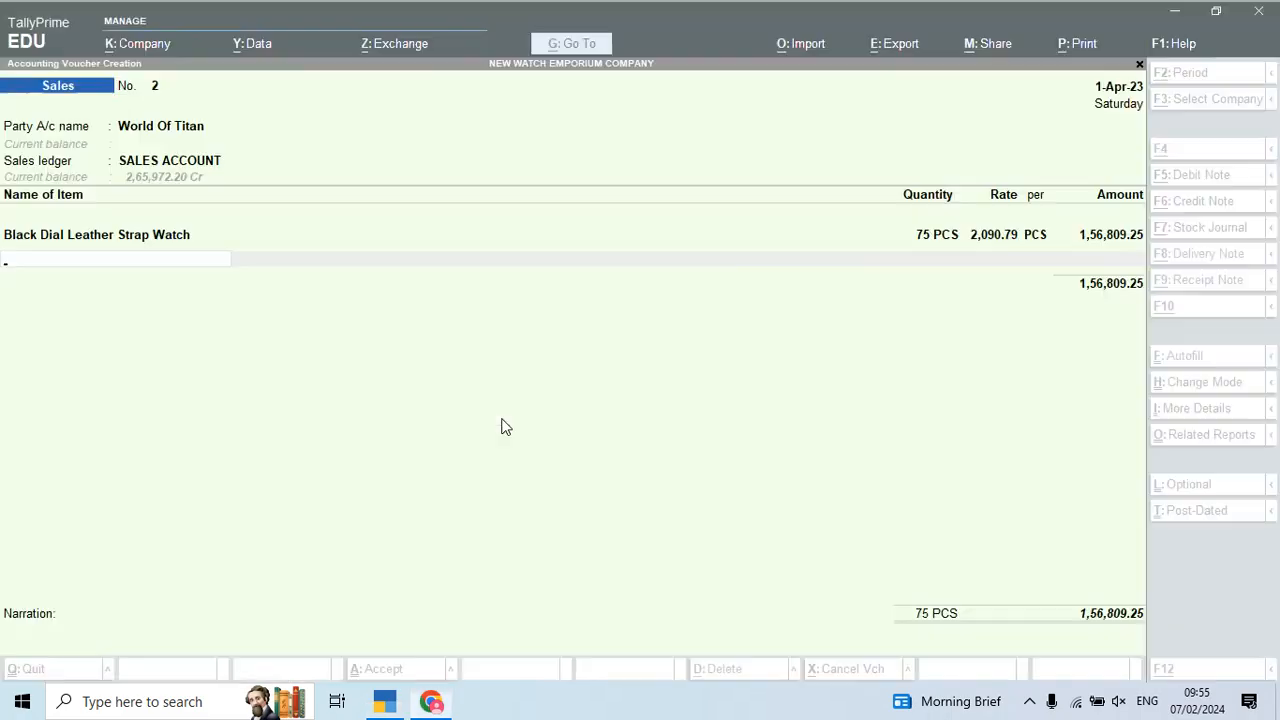
# - Add the item SportFasttruck/Silicone/01 to the World Of Titan voucher with a quantity of 50 PCS
pyautogui.write('Spor')
pyautogui.press('Return')
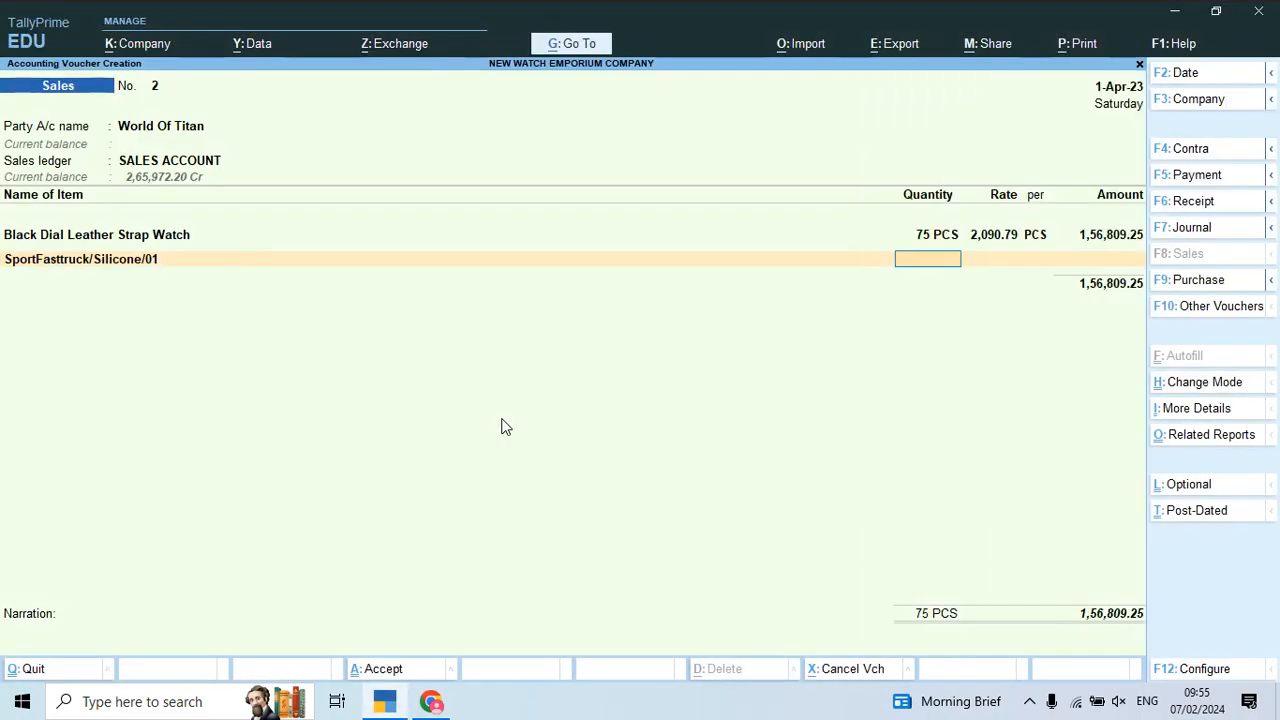
pyautogui.press('Return')
pyautogui.hotkey('alt', 'Tab')
pyautogui.hotkey('alt', 'Tab')
pyautogui.write('50')
pyautogui.press('Return')
pyautogui.press('Return')
# - Consult the totals section of the browser's PDF invoice and complete the SportFasttruck/Silicone/01 line in TallyPrime at the suggested rate
pyautogui.hotkey('alt', 'Tab')
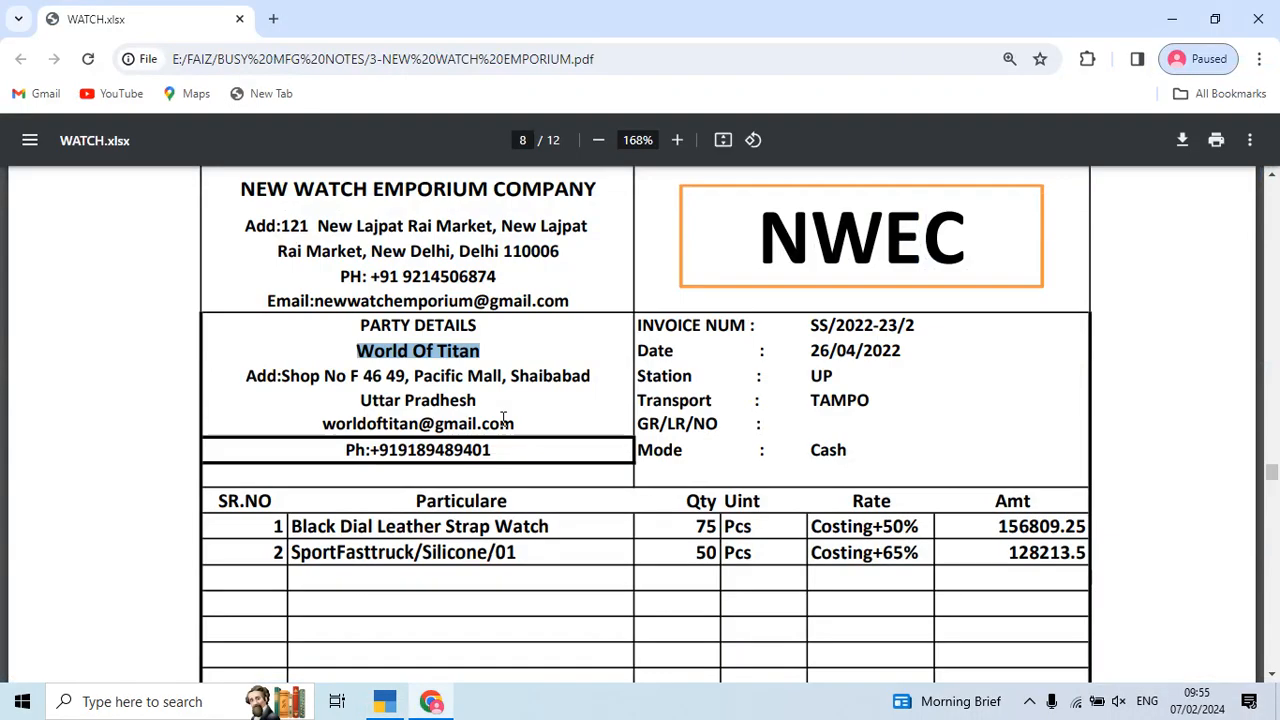
pyautogui.scroll(-4, 569, 428)
pyautogui.scroll(3, 569, 428)
pyautogui.scroll(-5, 570, 427)
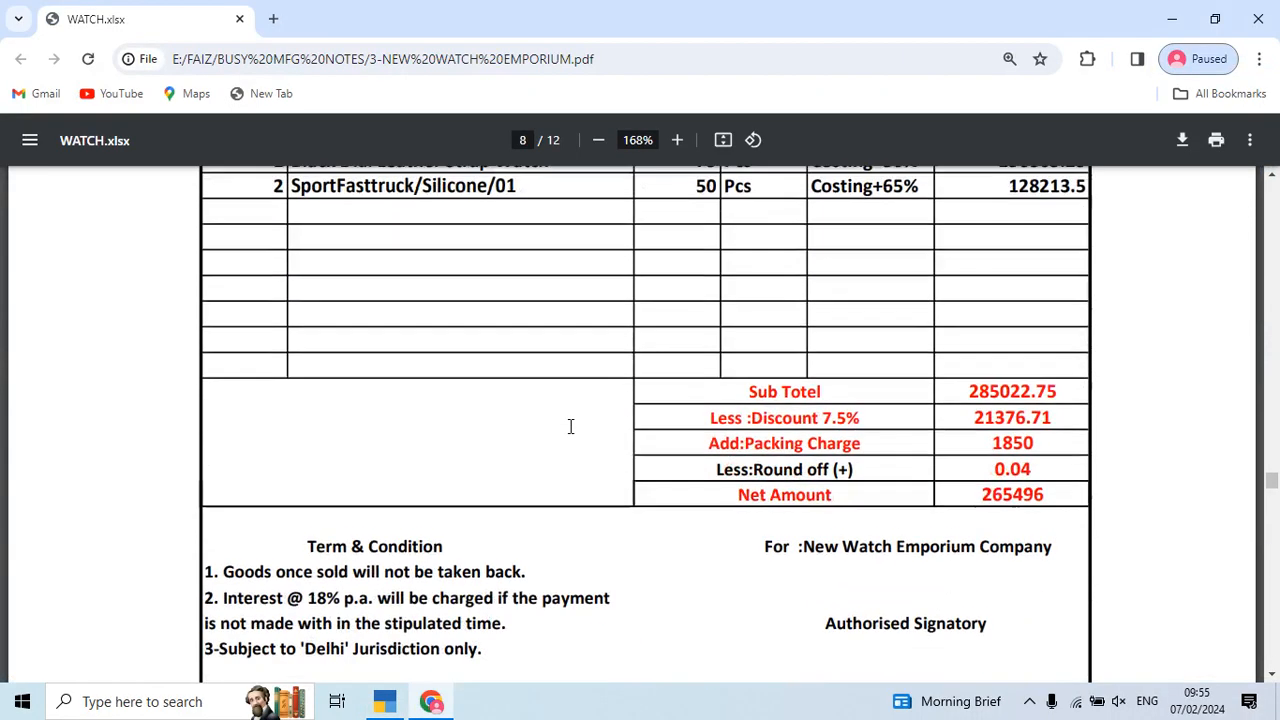
pyautogui.hotkey('alt', 'Tab')
pyautogui.press('Return')
pyautogui.press('Return')
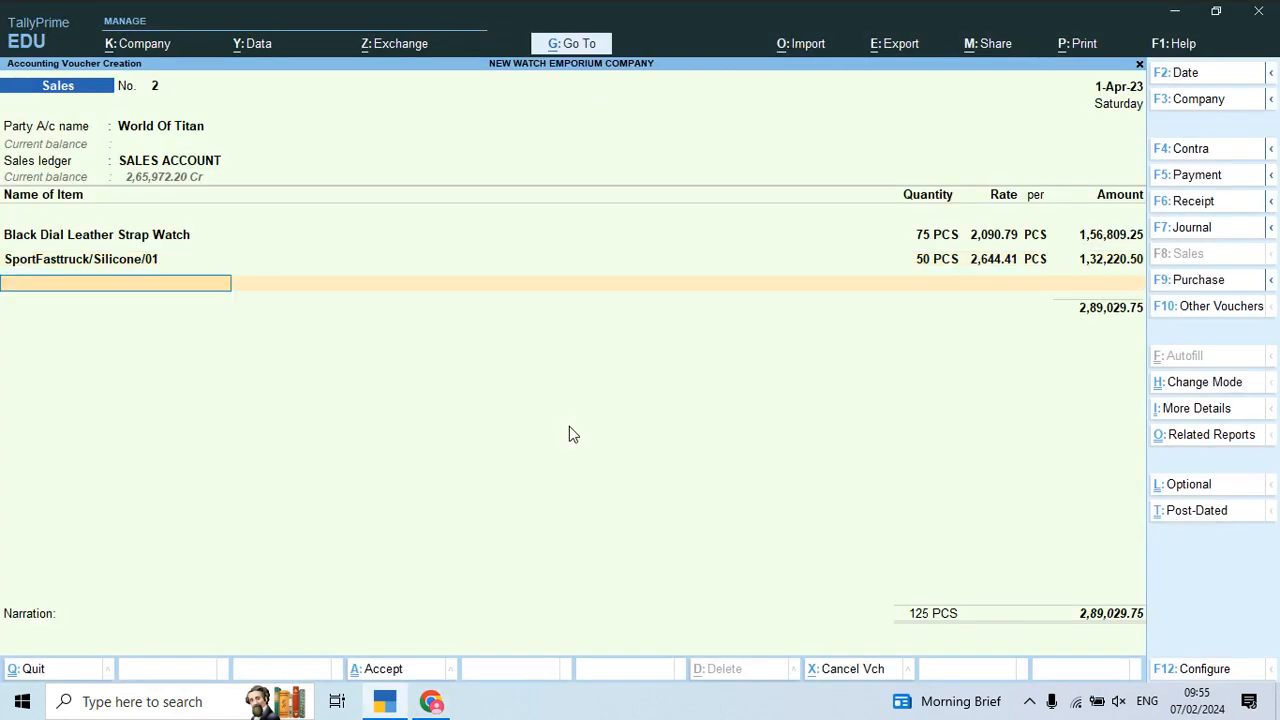
# - Add the DISCOUNT ALLOW ledger below the items at -7.50 %
pyautogui.write('Dis')
pyautogui.press('Return')
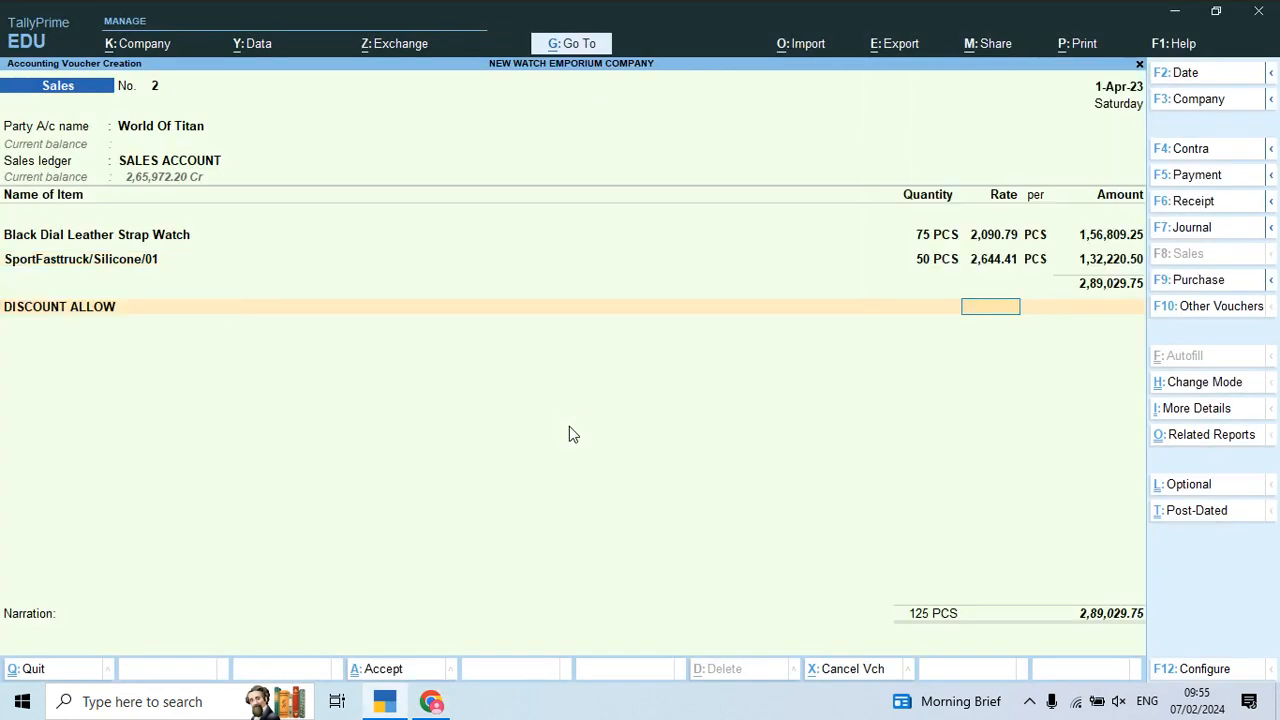
pyautogui.write('-7.50')
pyautogui.press('Return')
pyautogui.hotkey('alt', 'Tab')
pyautogui.hotkey('alt', 'Tab')
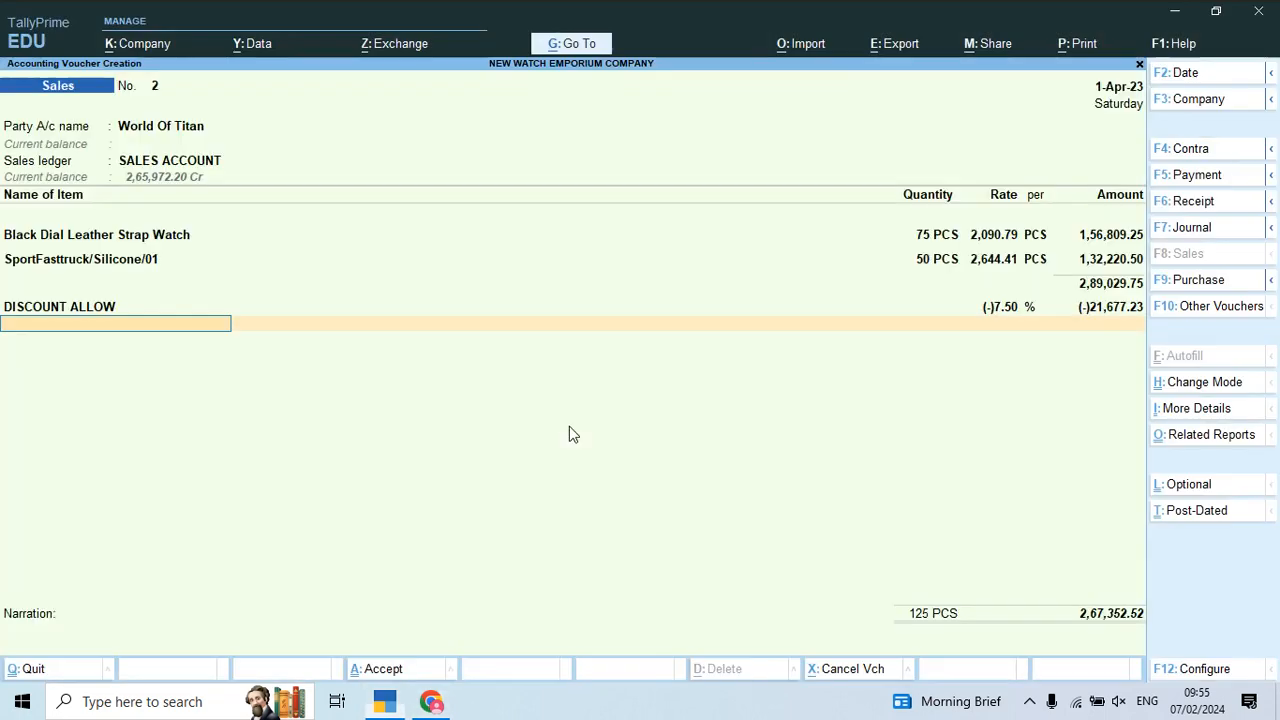
# - Add the Freight & Forwarding Charges ledger with an amount of 1,850, taken from the PDF's packing charge
pyautogui.write('Fr')
pyautogui.press('Return')
pyautogui.hotkey('alt', 'Tab')
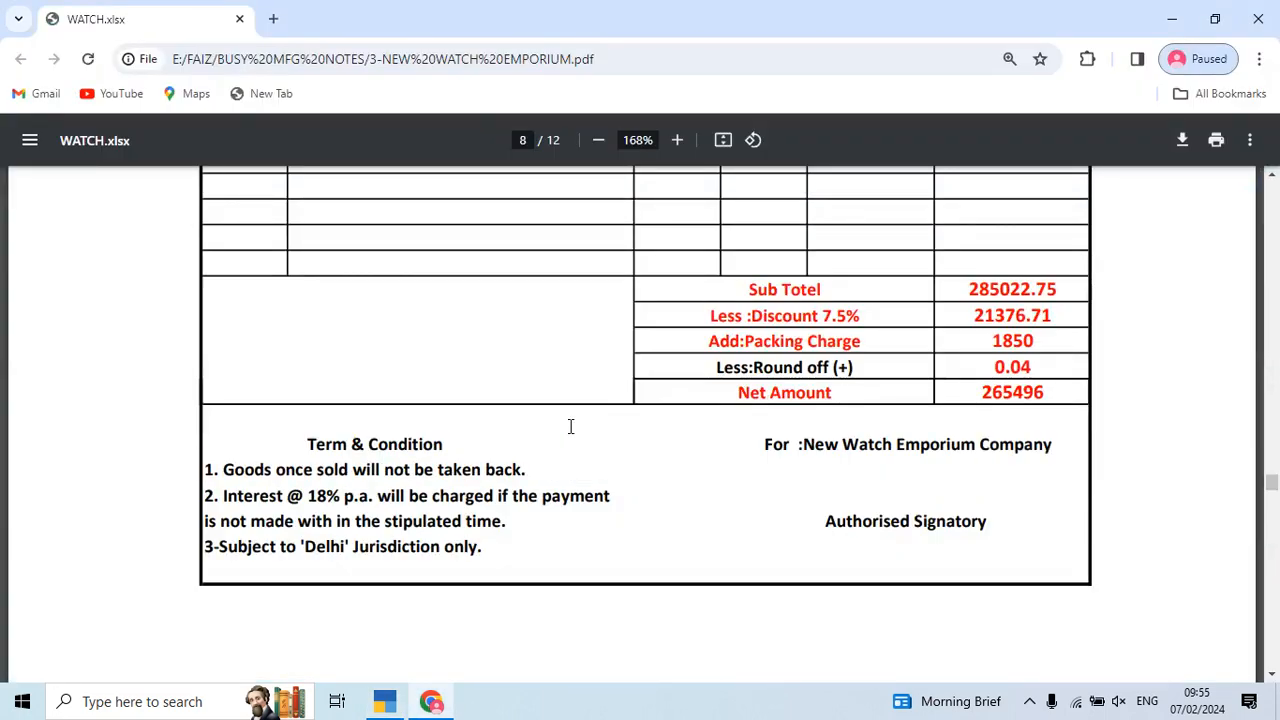
pyautogui.hotkey('alt', 'Tab')
pyautogui.write('1,850')
pyautogui.press('Return')
pyautogui.hotkey('alt', 'Tab')
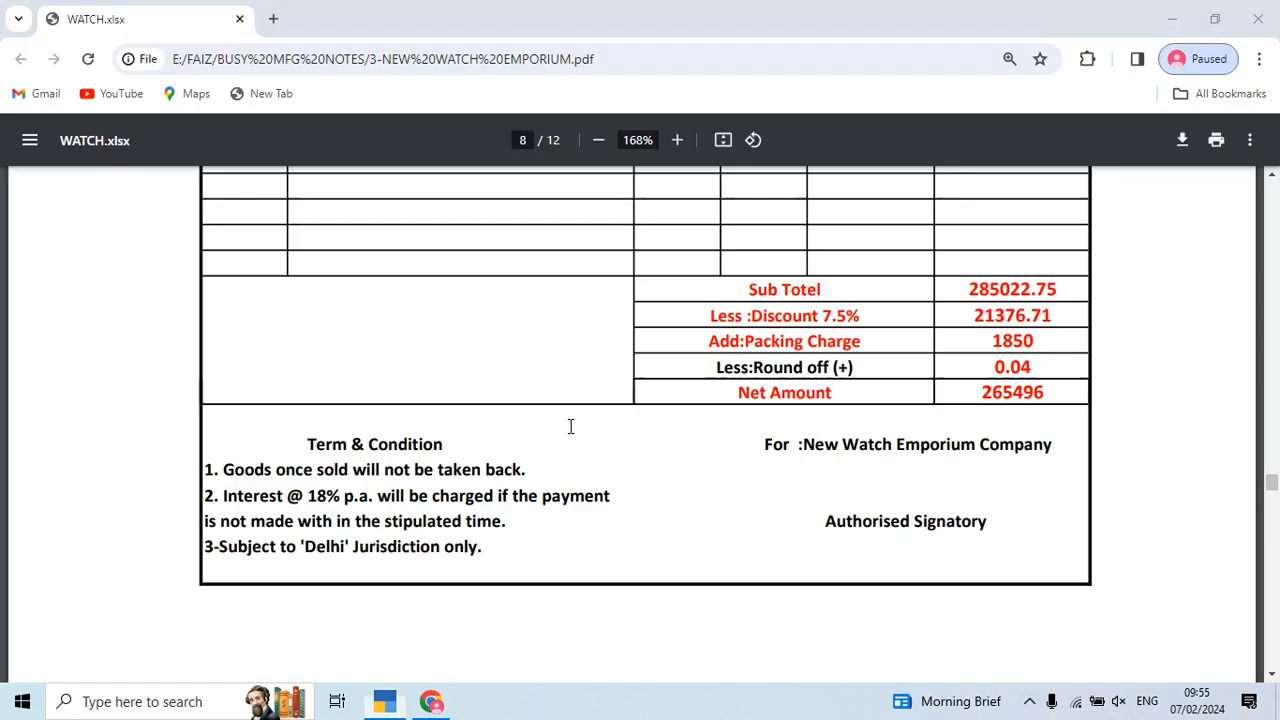
# - Add the Round Off ledger with its calculated amount and save the World Of Titan sales voucher with a blank narration
pyautogui.hotkey('alt', 'Tab')
pyautogui.write('R')
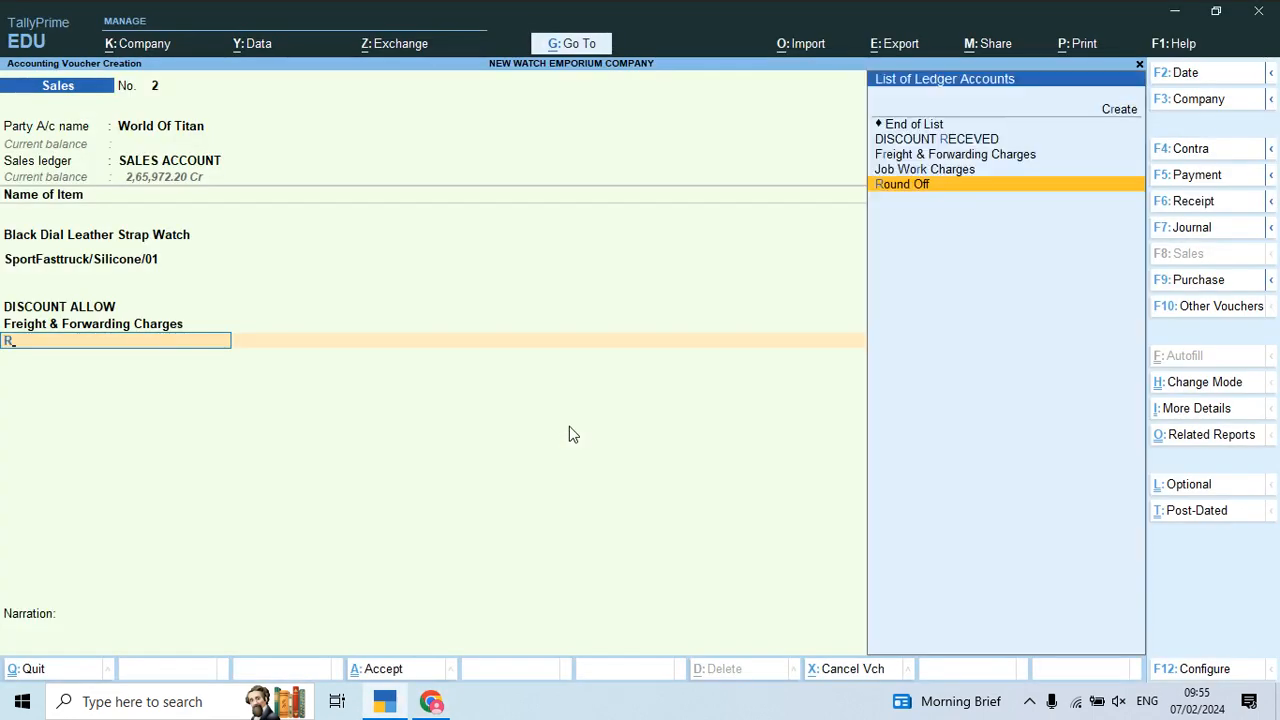
pyautogui.press('Return')
pyautogui.press('Return')
pyautogui.hotkey('alt', 'Tab')
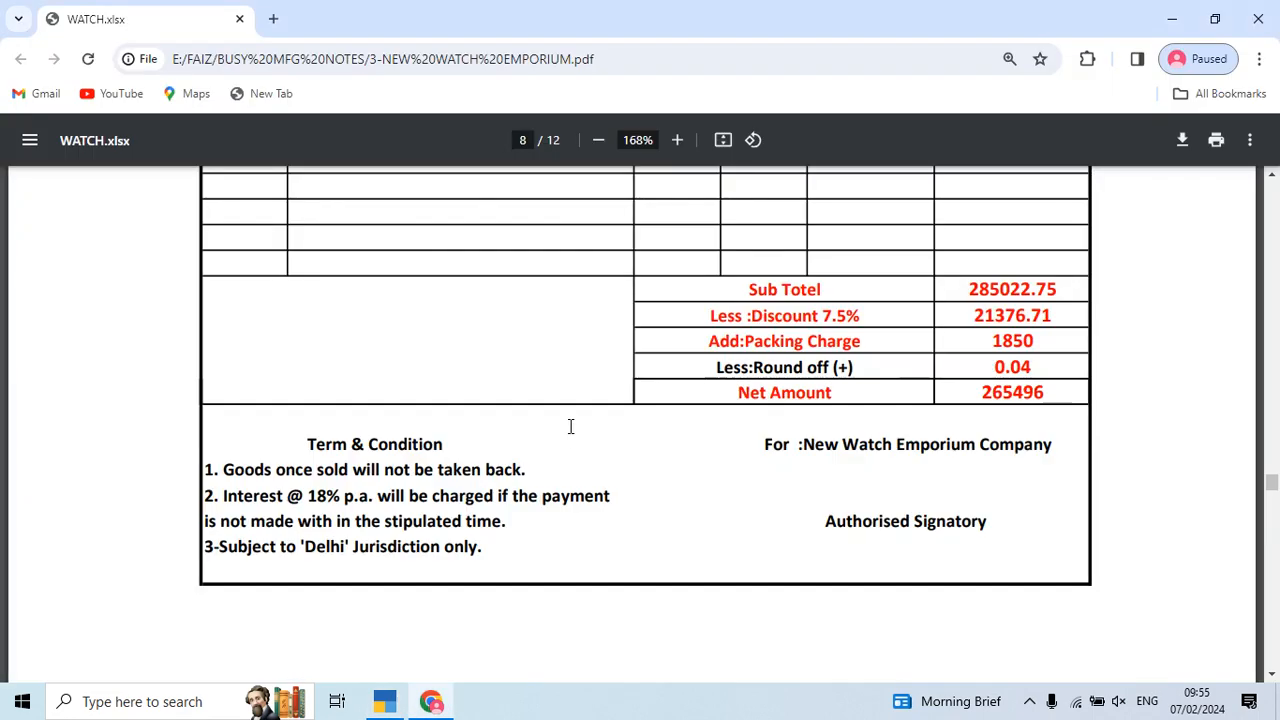
pyautogui.hotkey('alt', 'Tab')
pyautogui.press('Return')
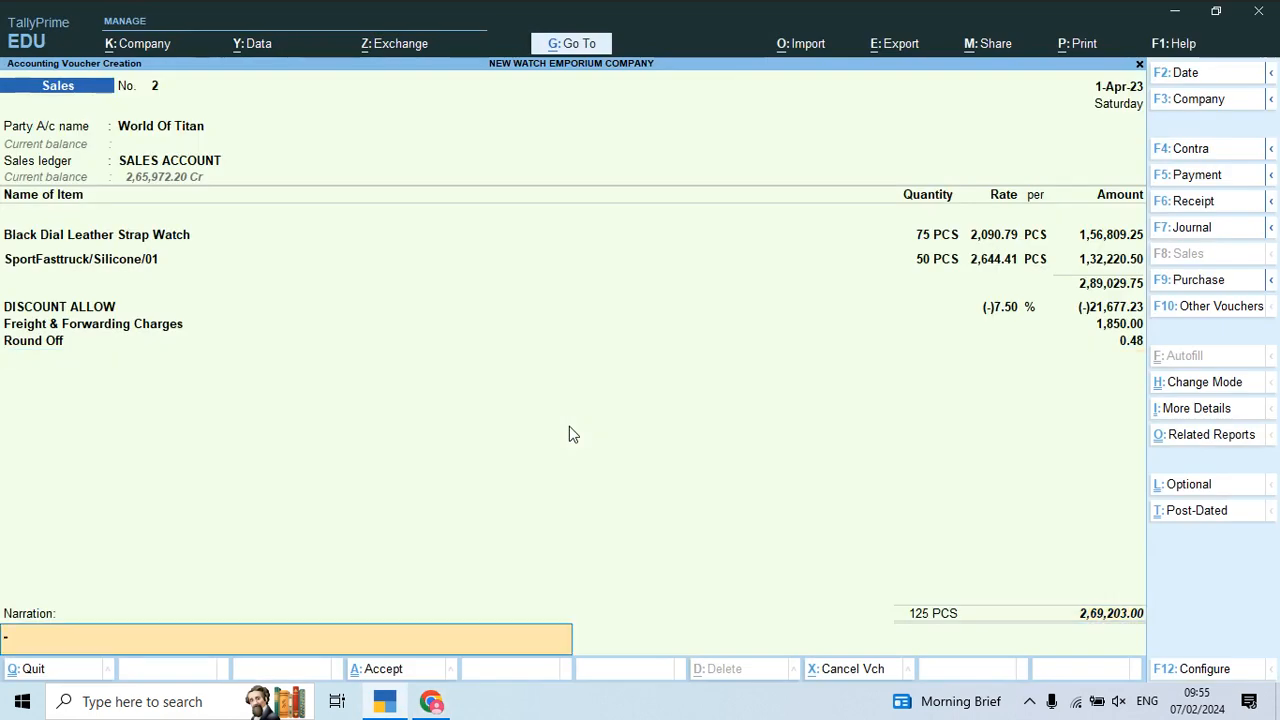
pyautogui.press('Return')
pyautogui.press('Return')
# - Find the next sales invoice in the PDF, choose Cash as the new voucher's party and accept its dispatch and party details
pyautogui.hotkey('alt', 'Tab')
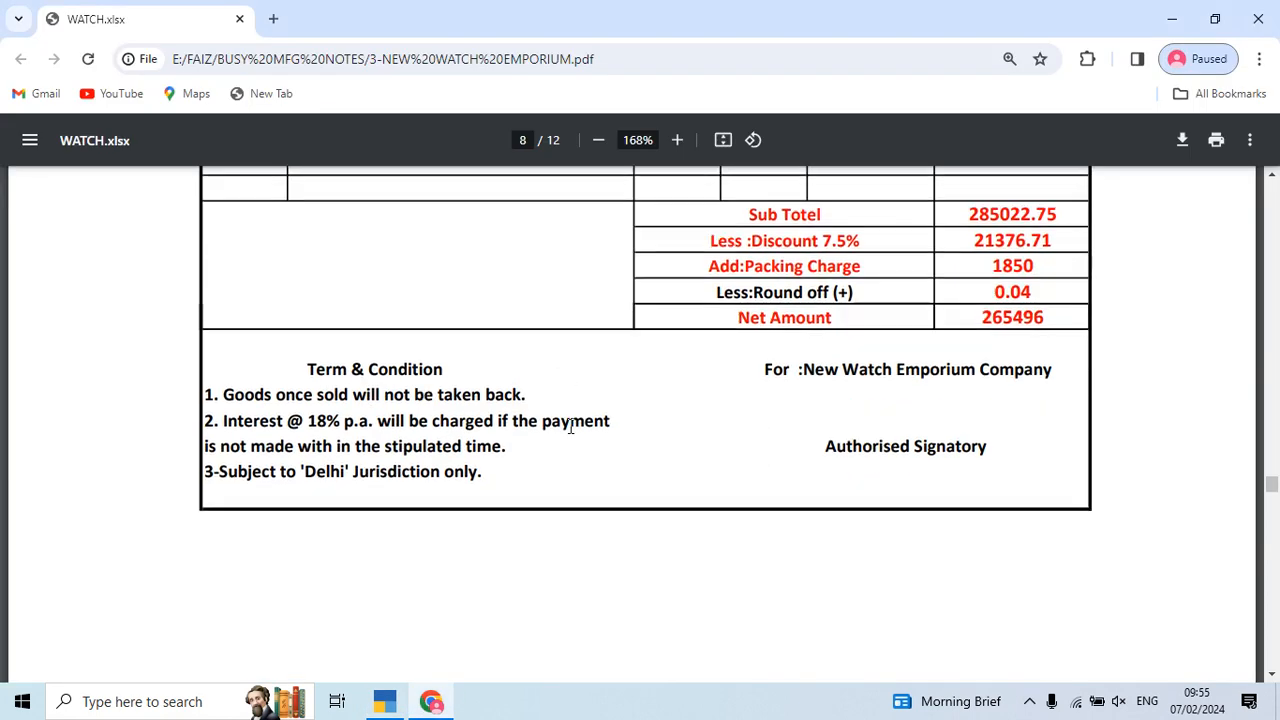
pyautogui.scroll(-2, 570, 426)
pyautogui.scroll(-8, 570, 426)
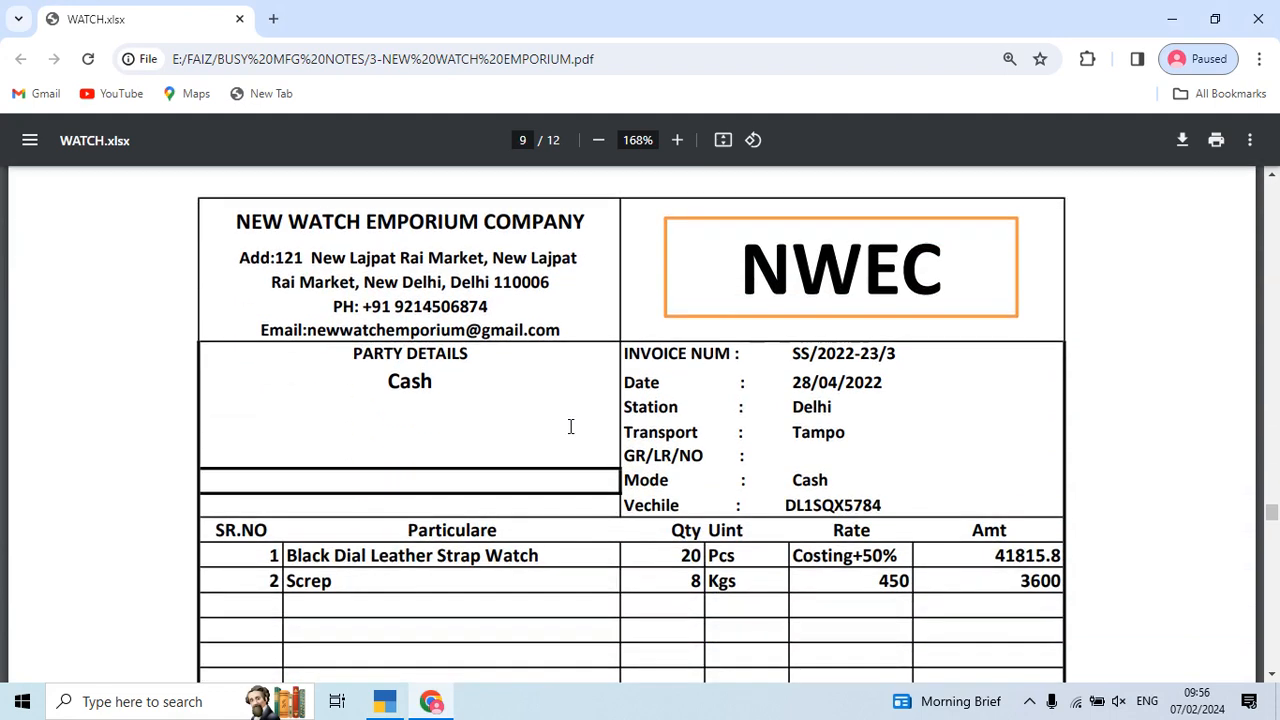
pyautogui.hotkey('alt', 'Tab')
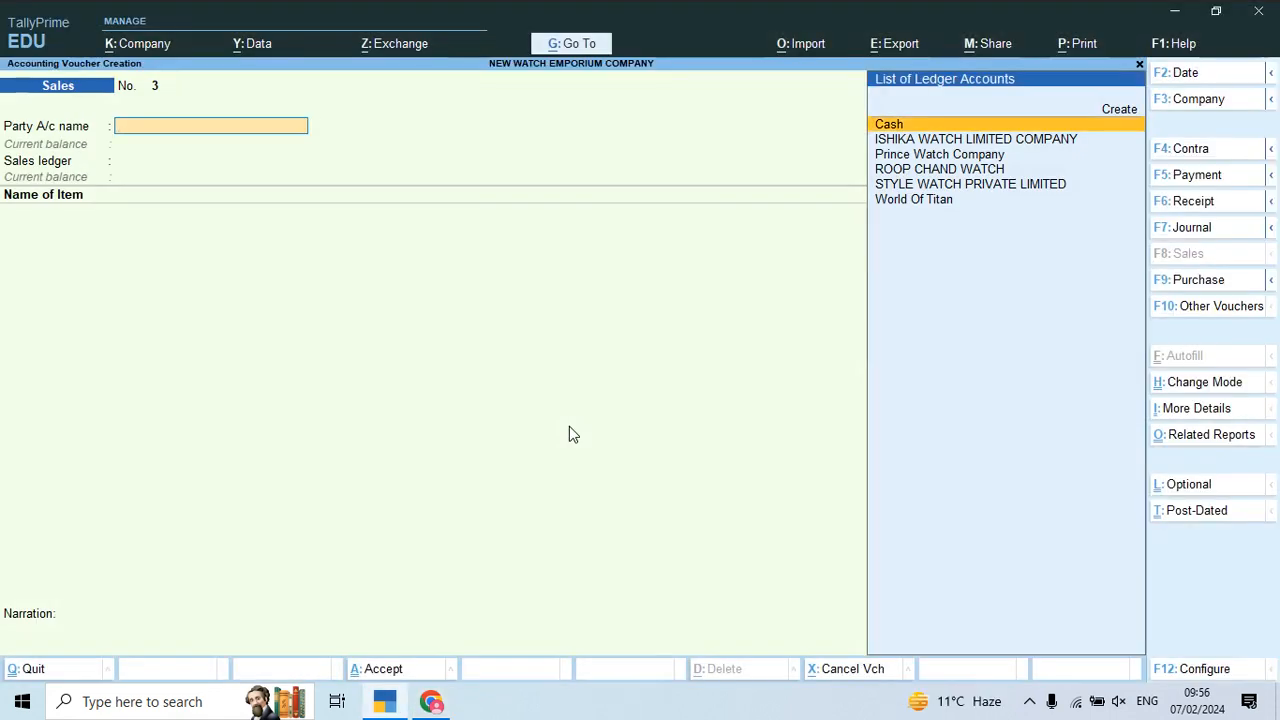
pyautogui.press('Return')
pyautogui.hotkey('ctrl', 'a')
pyautogui.press('Return')
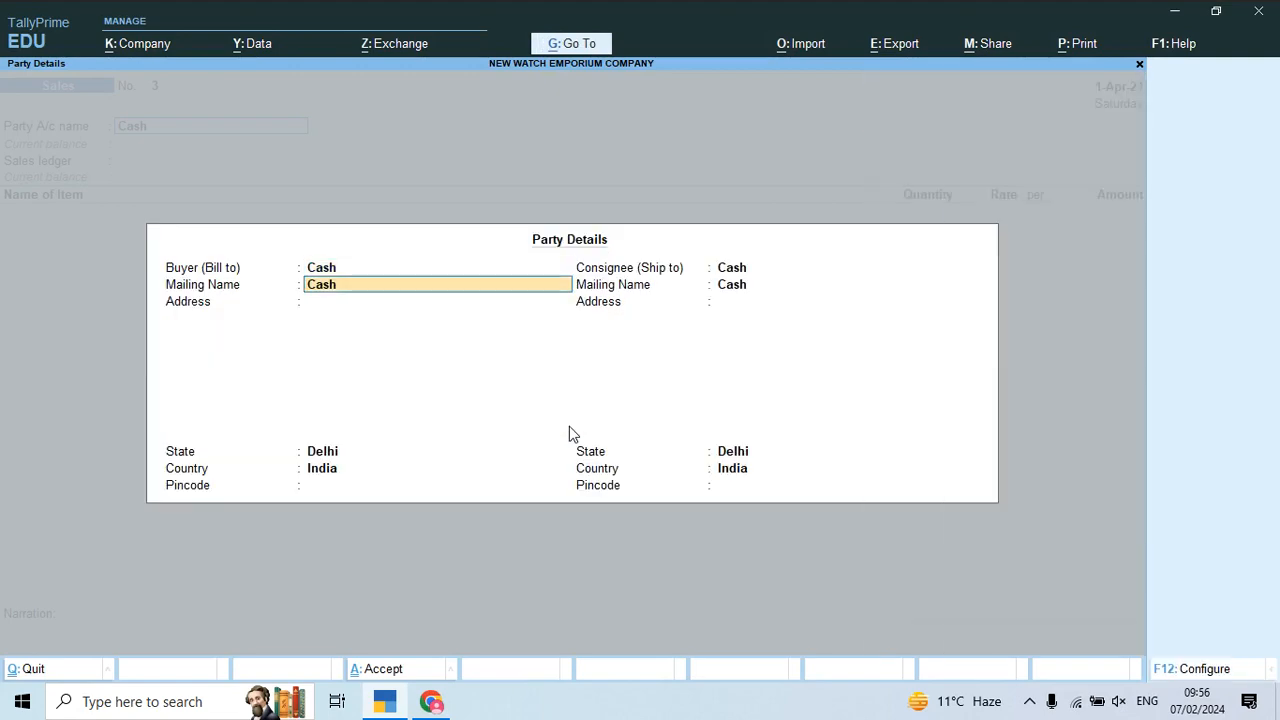
pyautogui.hotkey('ctrl', 'a')
# - Add the item Black Dial Leather Strap Watch to the cash sale with 20 PCS at the suggested rate
pyautogui.hotkey('alt', 'Tab')
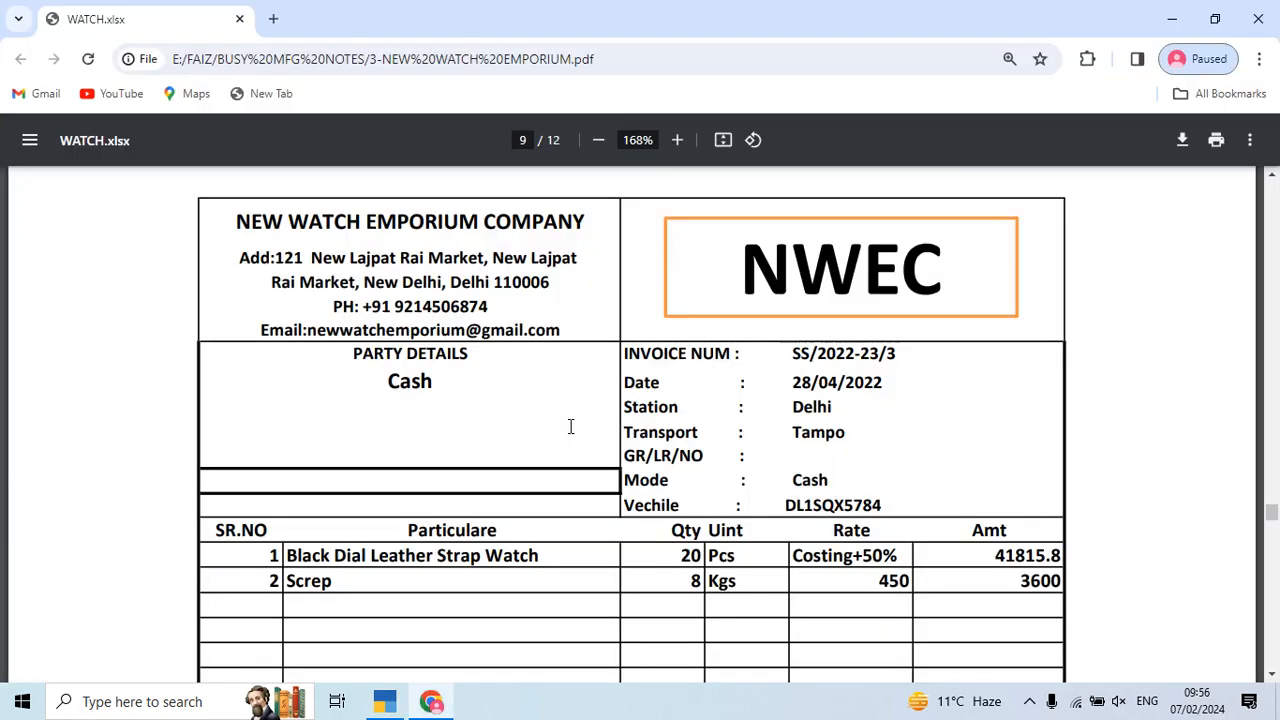
pyautogui.hotkey('alt', 'Tab')
pyautogui.write('Bl')
pyautogui.press('Return')
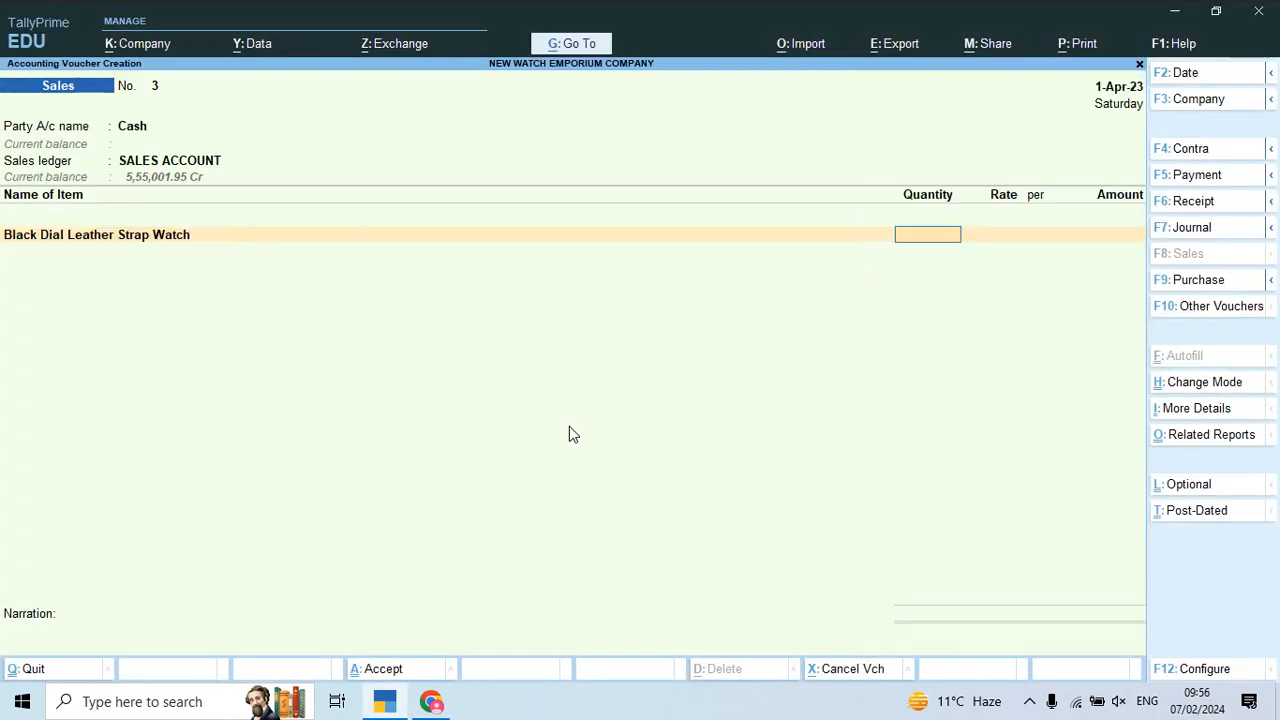
pyautogui.hotkey('alt', 'Tab')
pyautogui.hotkey('alt', 'Tab')
pyautogui.write('20')
pyautogui.press('Return')
pyautogui.press('Return')
pyautogui.press('Return')
pyautogui.press('Return')
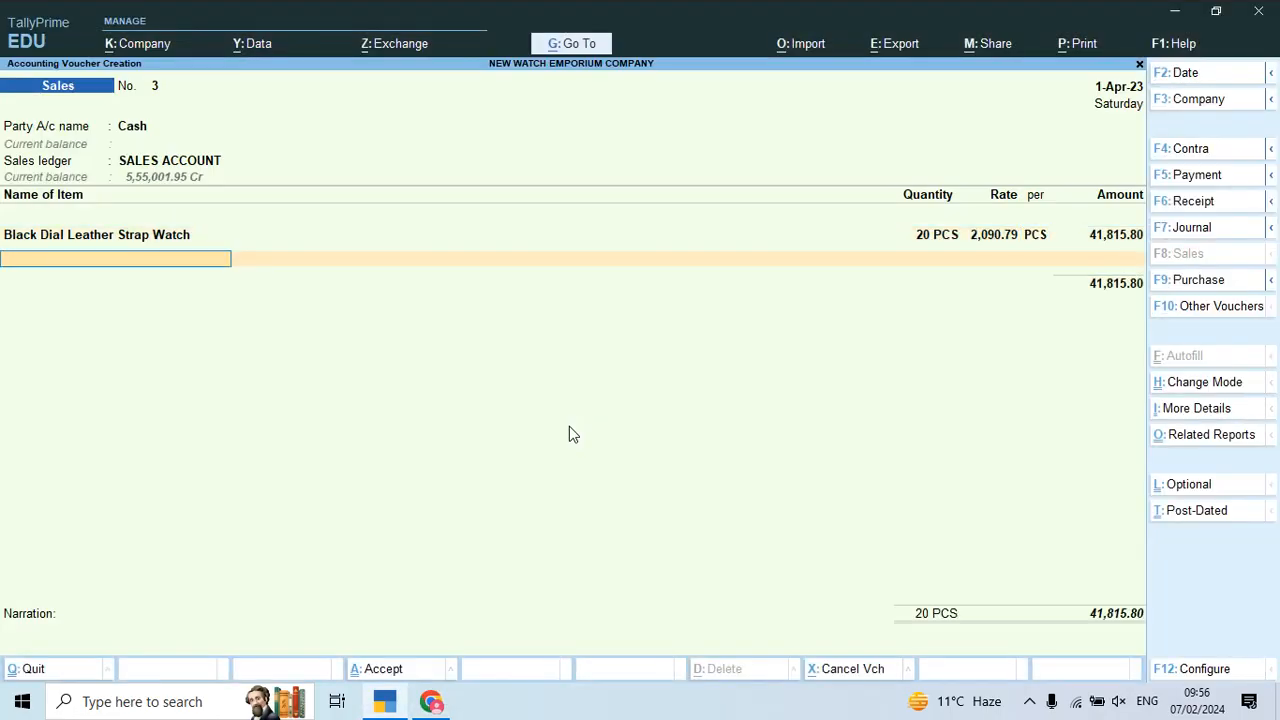
# - Add the item Screap with 8 KGS at a rate of 450.00, and save the cash sales voucher with a blank narration
pyautogui.write('Sc')
pyautogui.hotkey('alt', 'Tab')
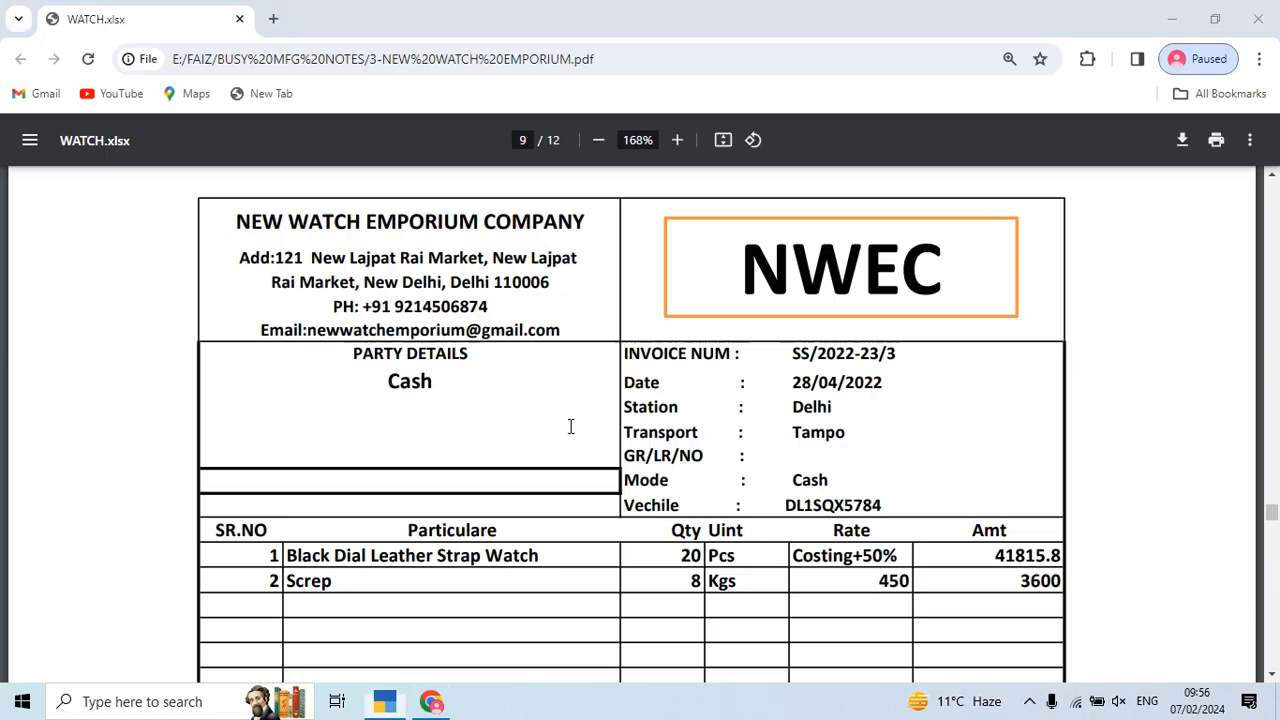
pyautogui.hotkey('alt', 'Tab')
pyautogui.press('Return')
pyautogui.write('8')
pyautogui.press('Return')
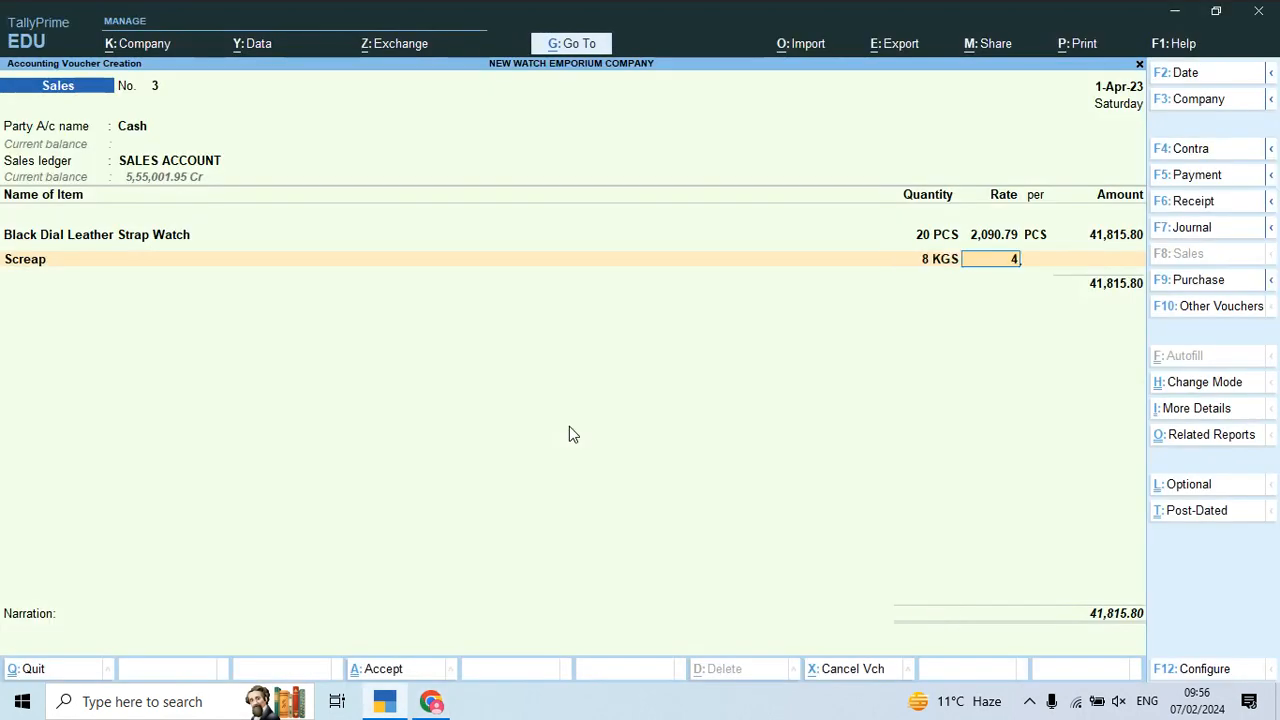
pyautogui.press('Return')
pyautogui.press('Return')
pyautogui.press('Return')
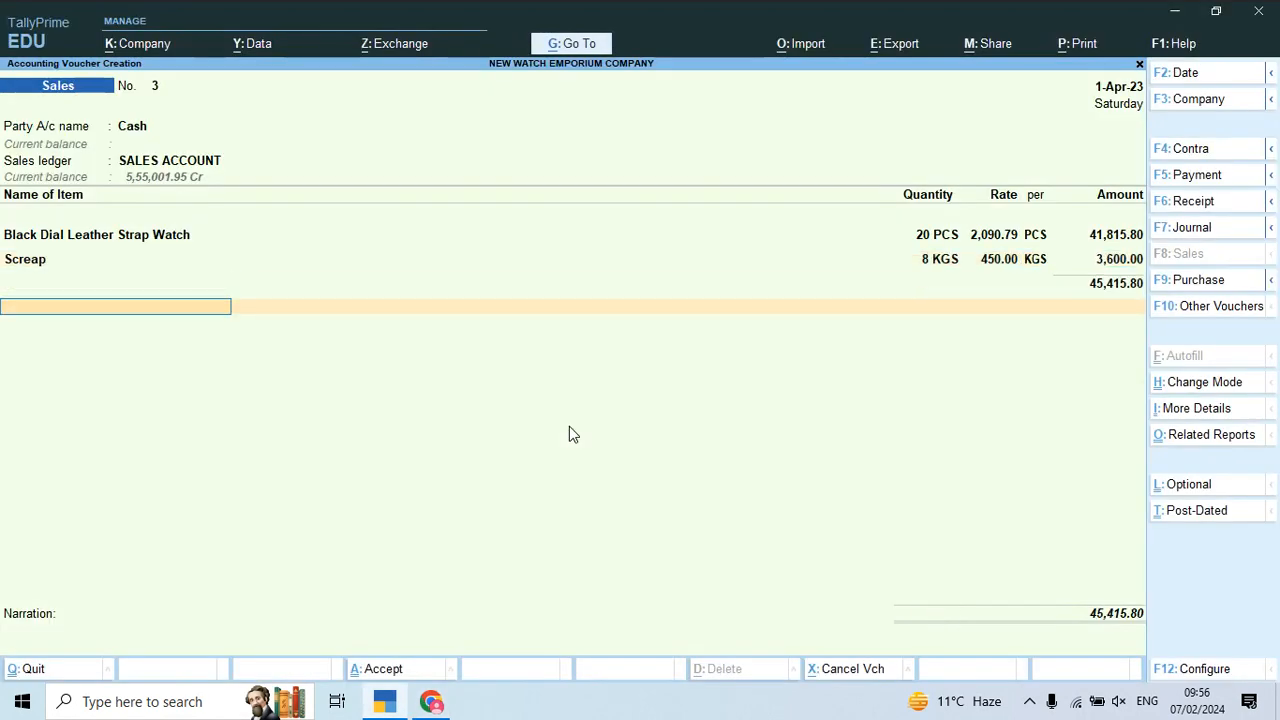
pyautogui.press('Return')
pyautogui.press('Return')
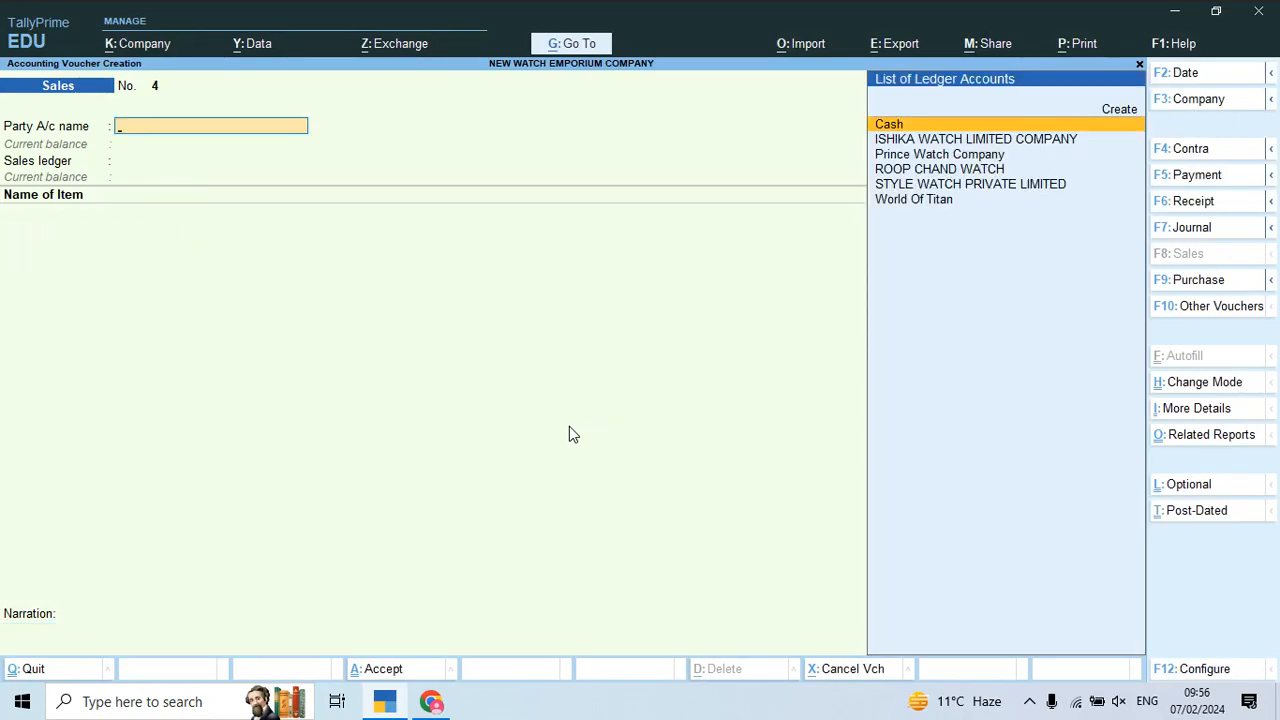
# - Look through the remaining pages of the browser's PDF: the cash book, the PNB bank book and the exercise questions
pyautogui.hotkey('alt', 'Tab')
pyautogui.scroll(-10, 570, 426)
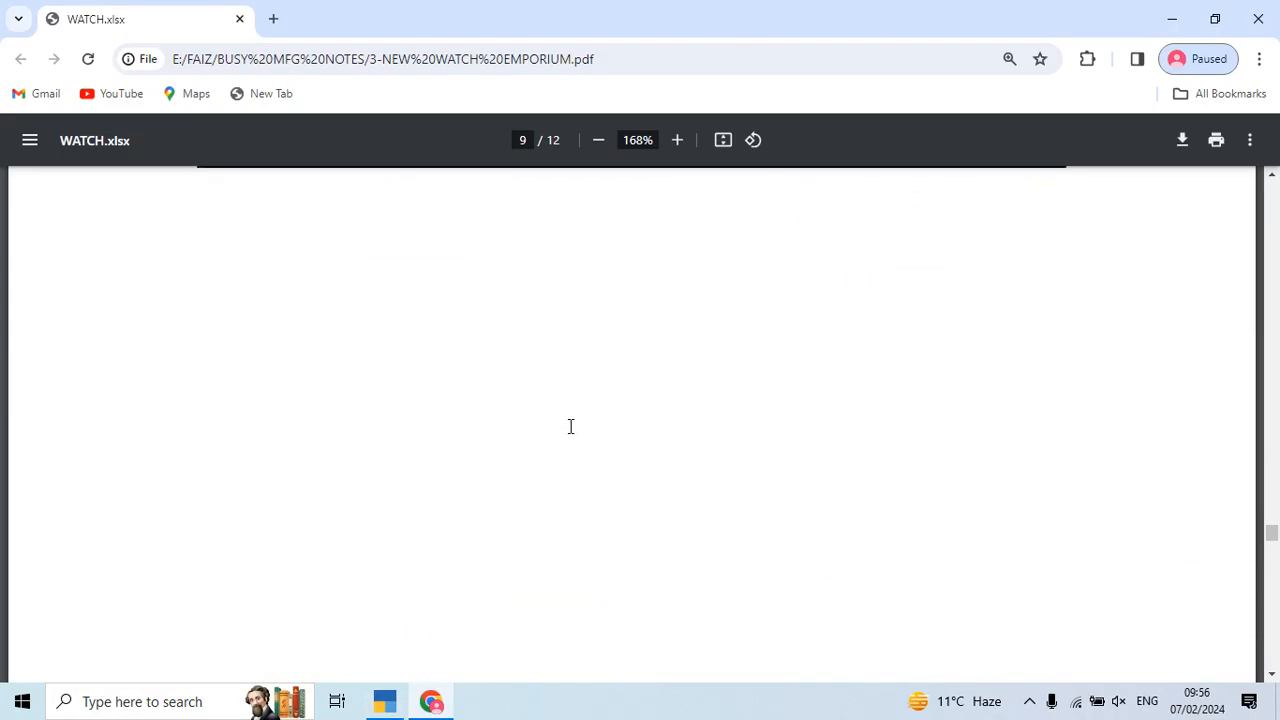
pyautogui.scroll(-3, 570, 426)
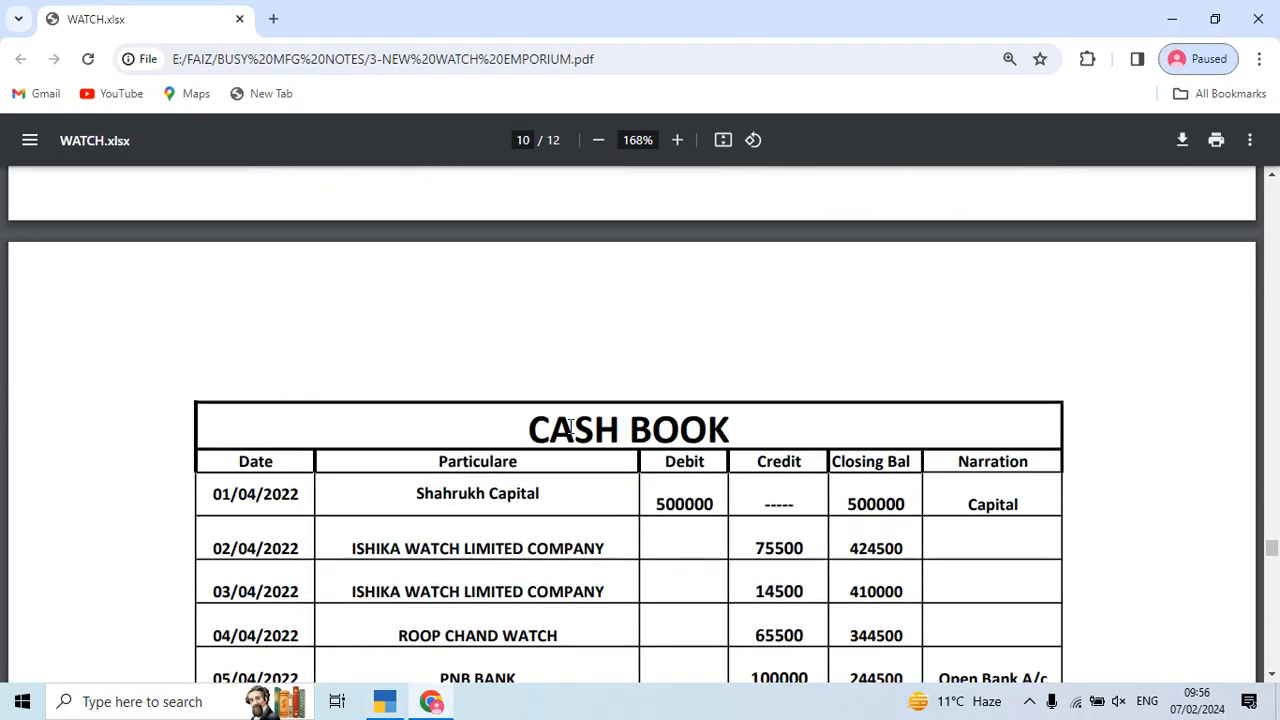
pyautogui.scroll(-3, 570, 426)
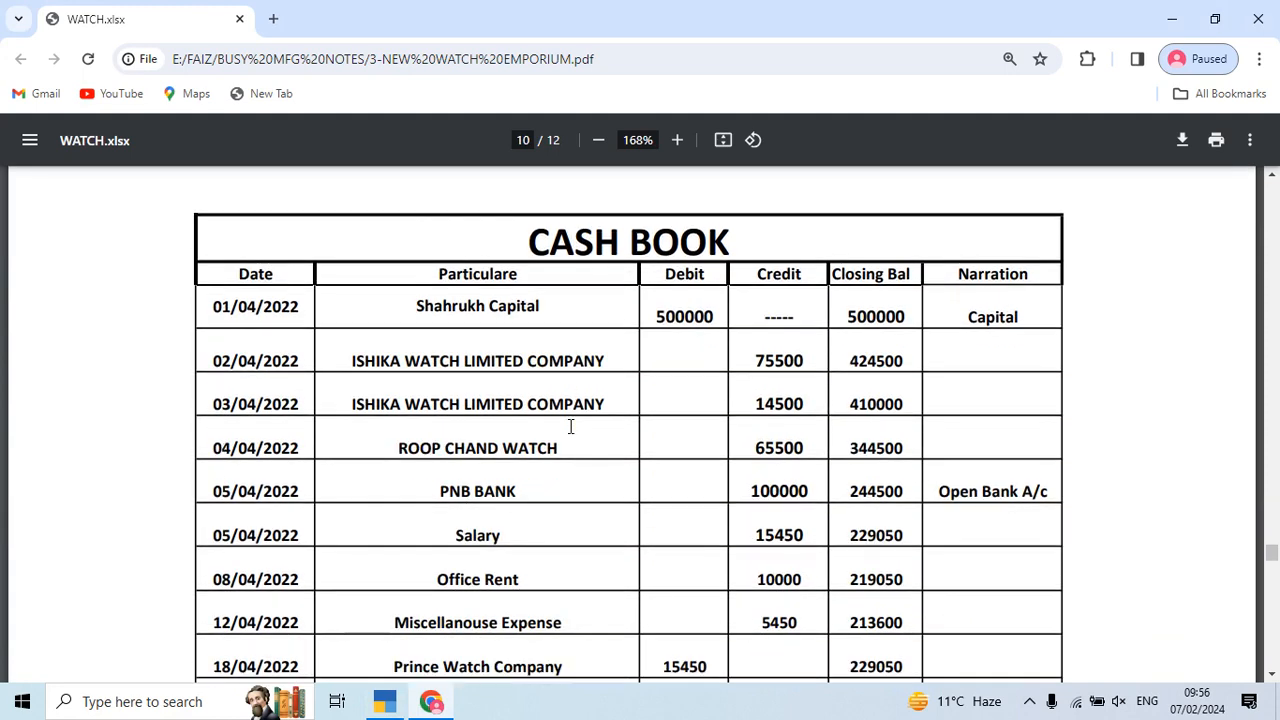
pyautogui.scroll(-10, 570, 426)
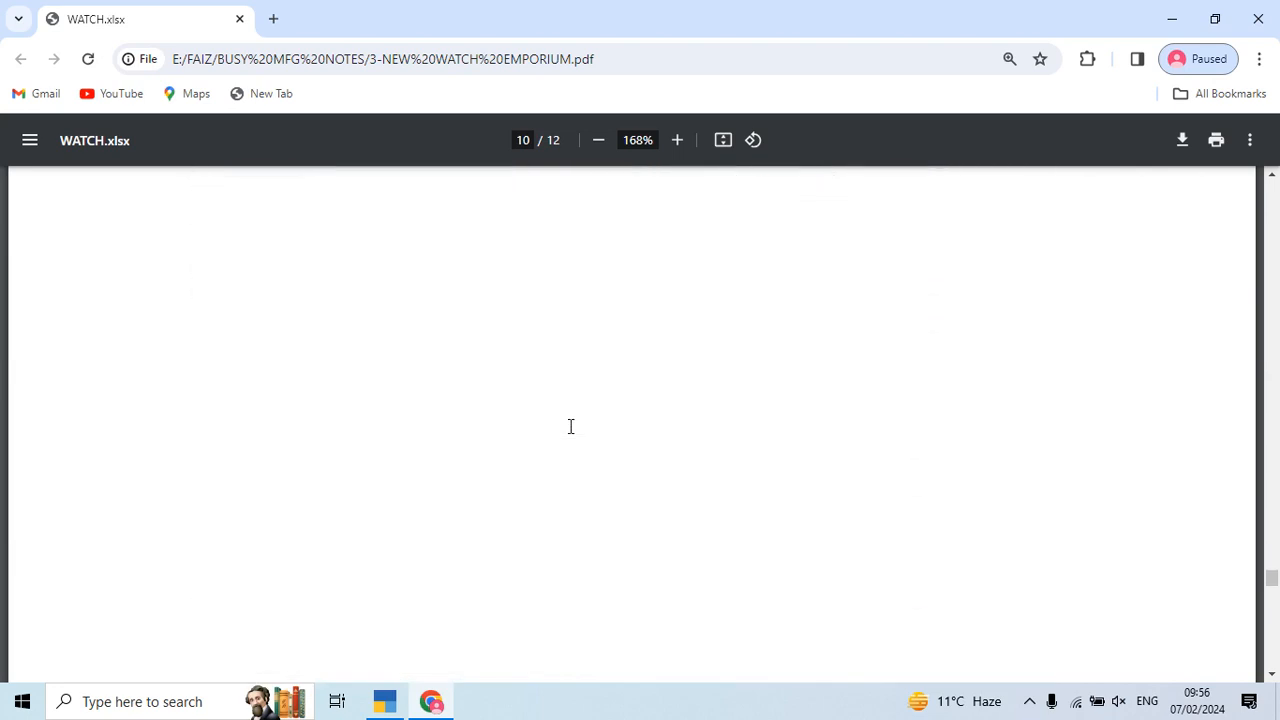
pyautogui.scroll(-1, 570, 426)
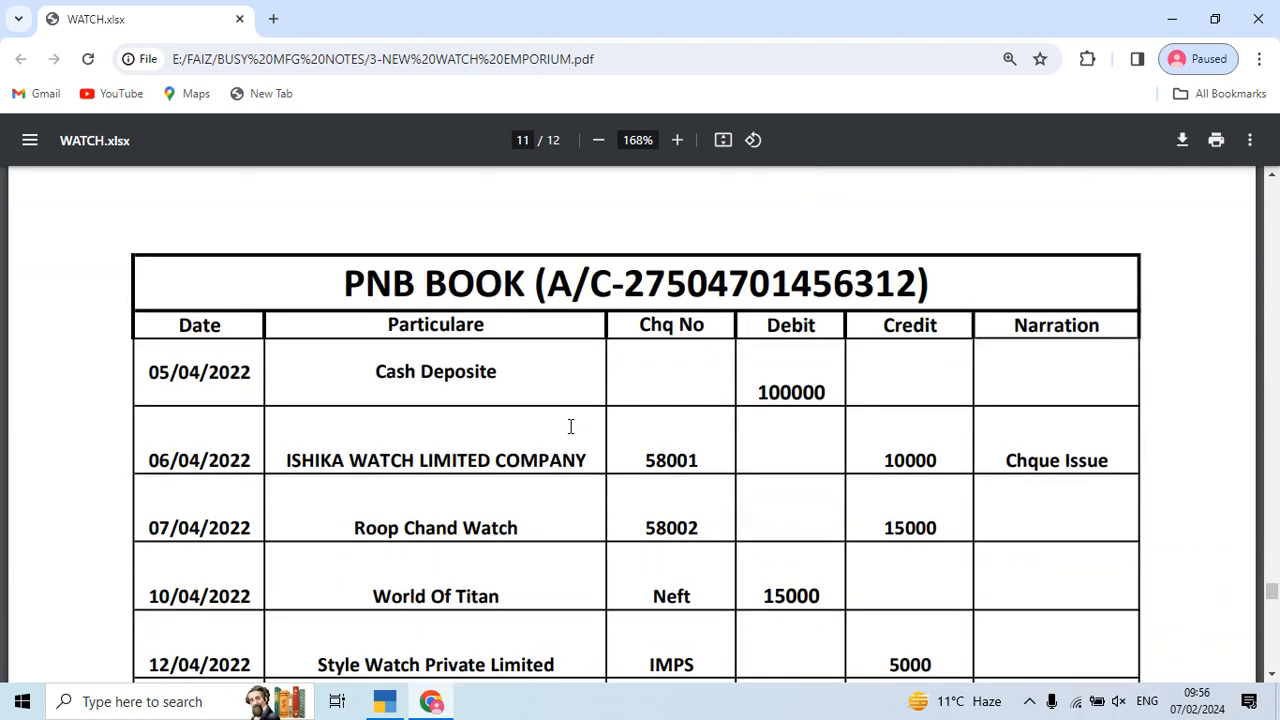
pyautogui.scroll(-10, 570, 426)
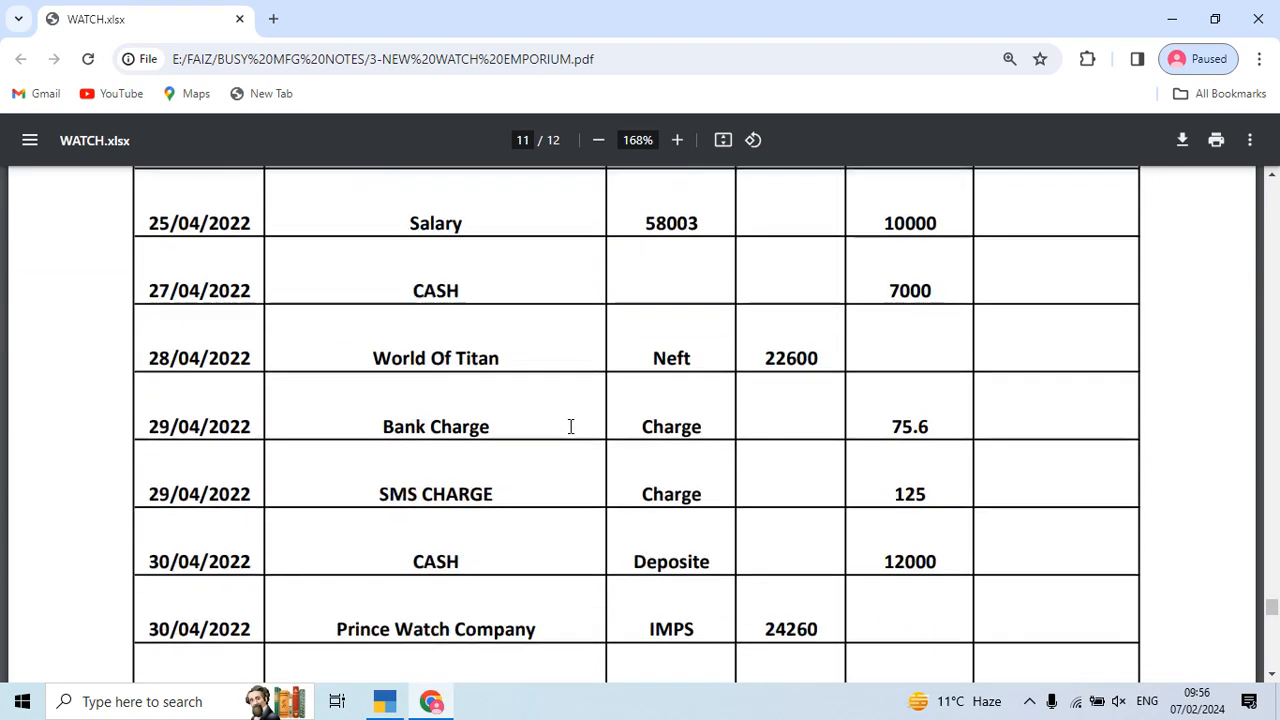
pyautogui.scroll(-10, 570, 426)
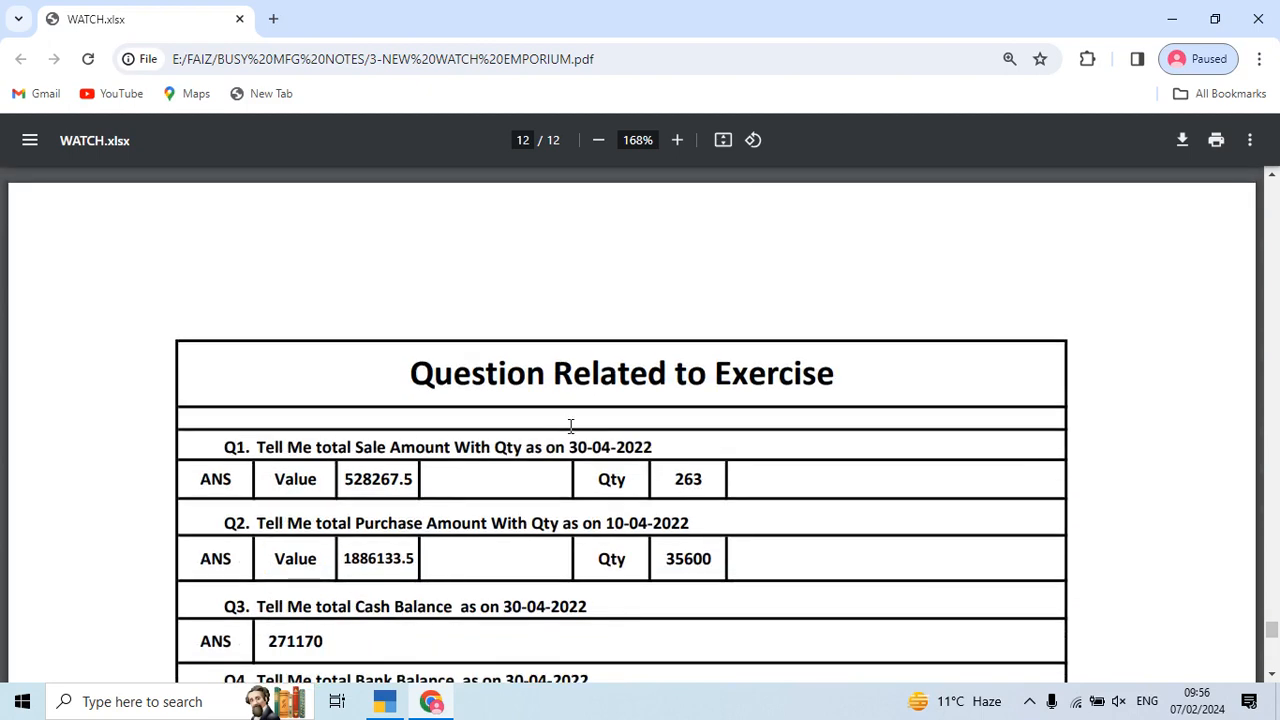
pyautogui.scroll(-5, 570, 426)
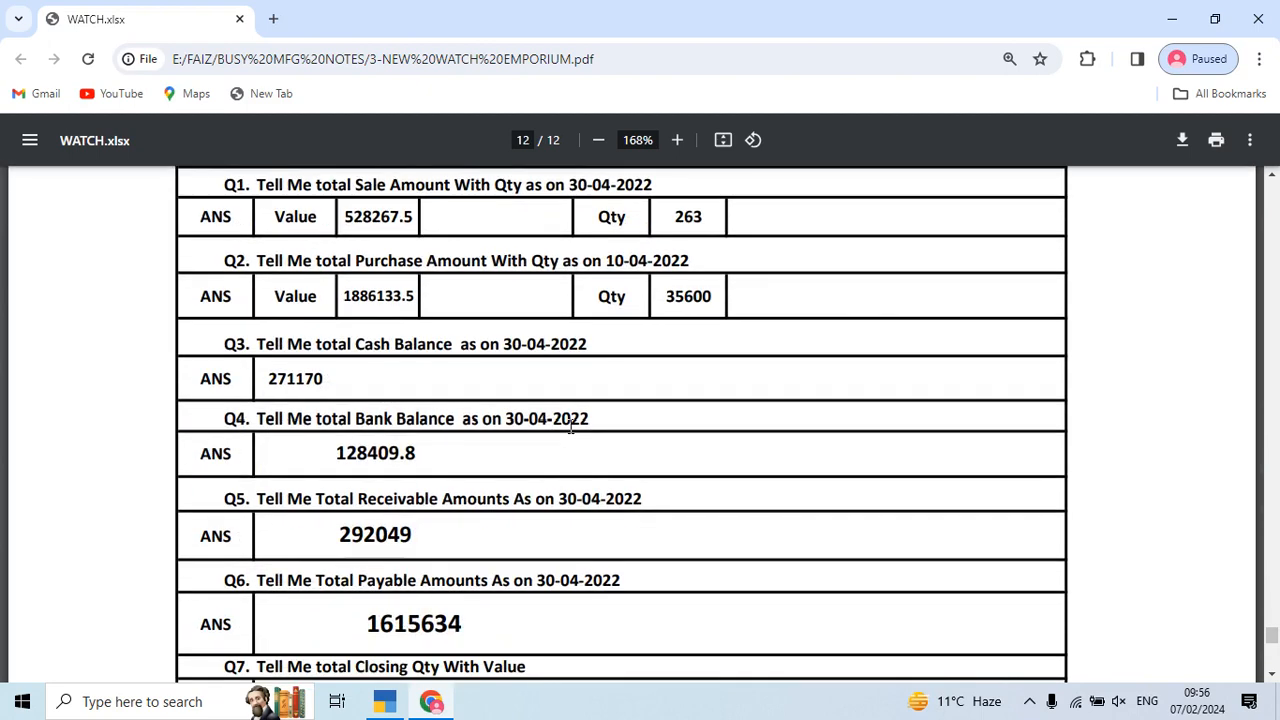
pyautogui.scroll(-4, 570, 426)
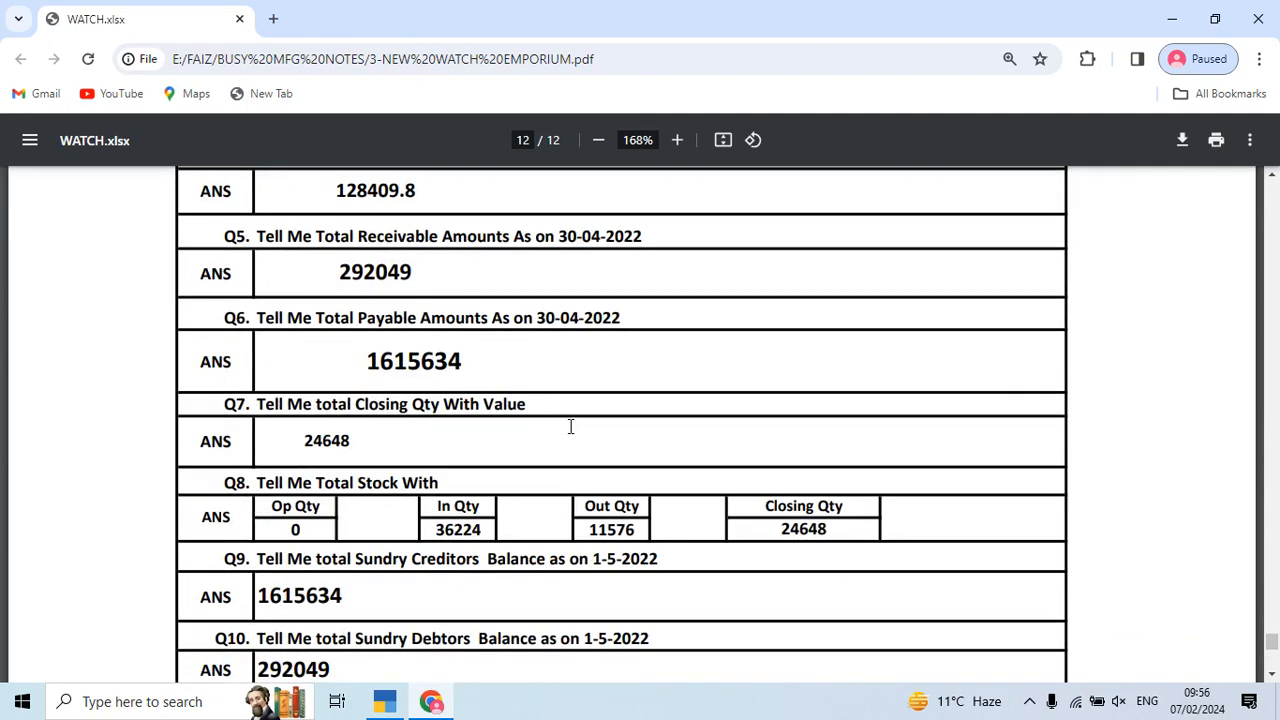
pyautogui.scroll(-1, 570, 426)
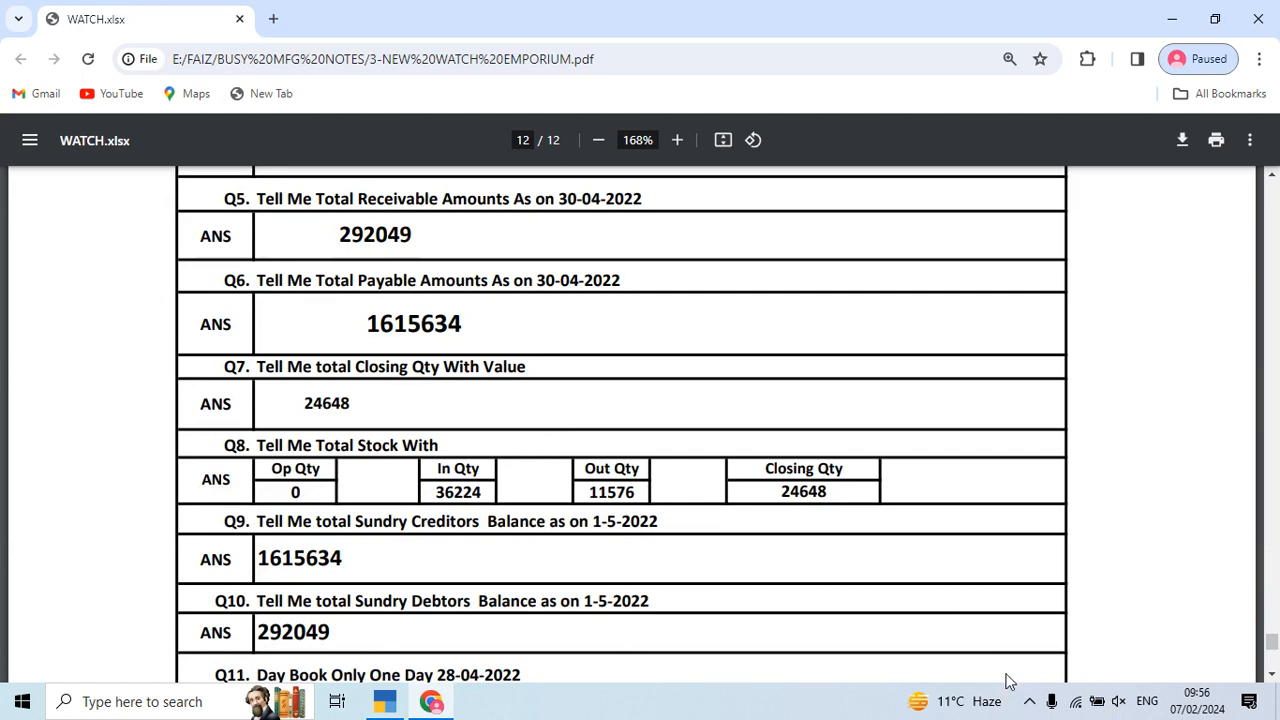
pyautogui.click(1030, 703)
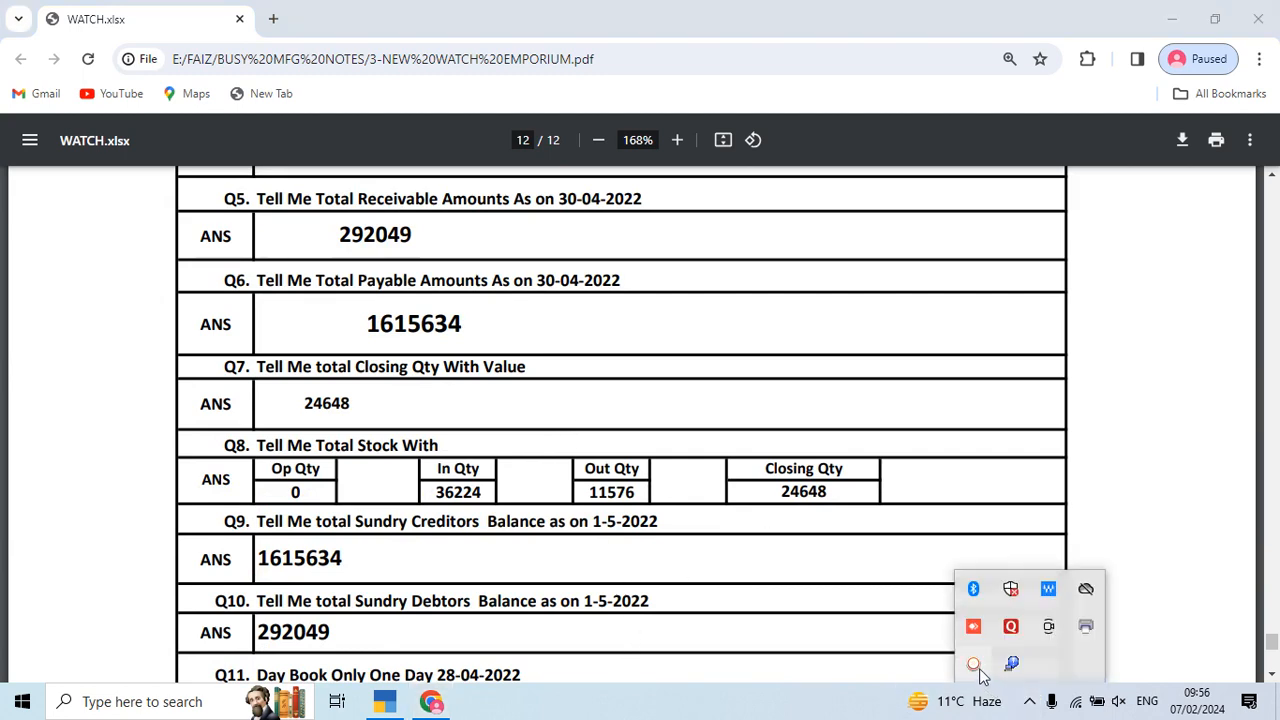
pyautogui.click(971, 663)
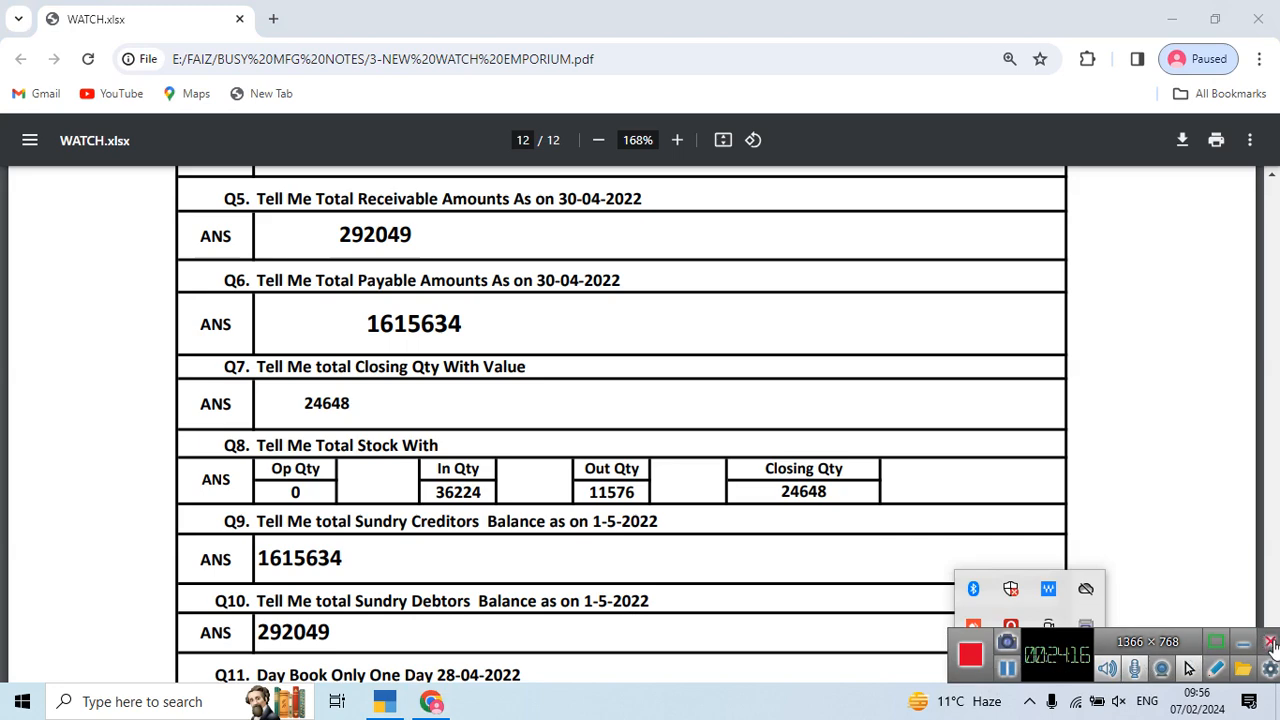